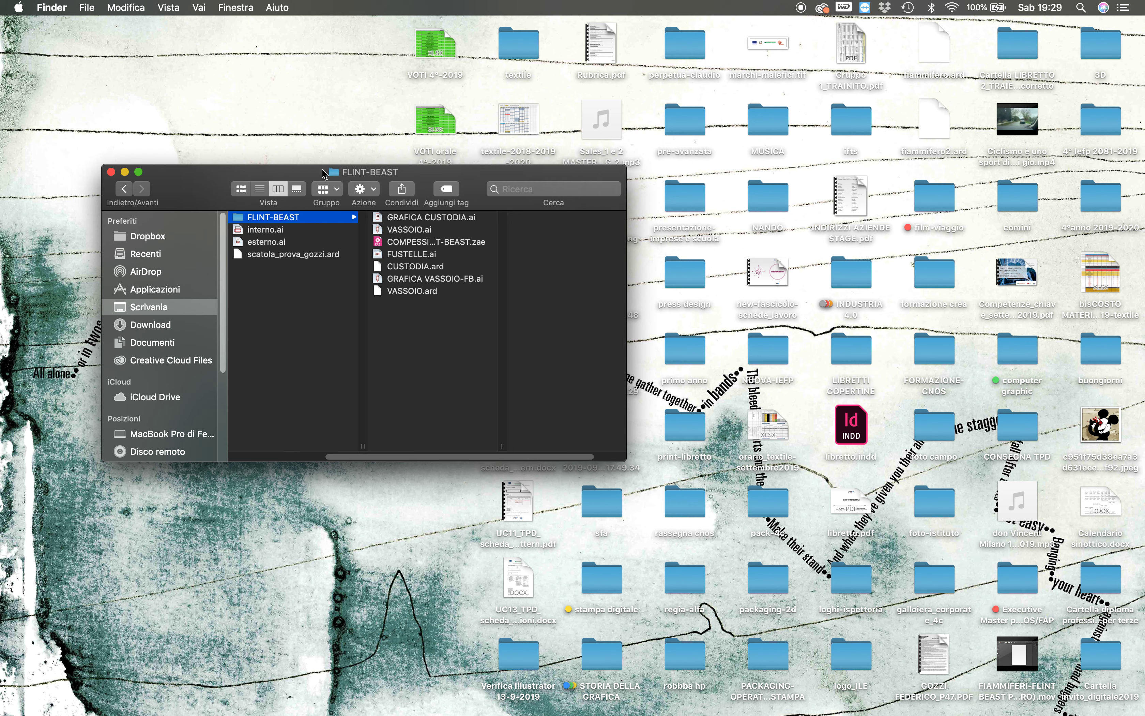
Open COMPESSIVO FLINT-BEAST.zae from the FLINT-BEAST folder and inspect the 3D matchbox model from several sides
{"action": "left_click_drag", "start_coordinate": [322, 174], "coordinate": [489, 142]}
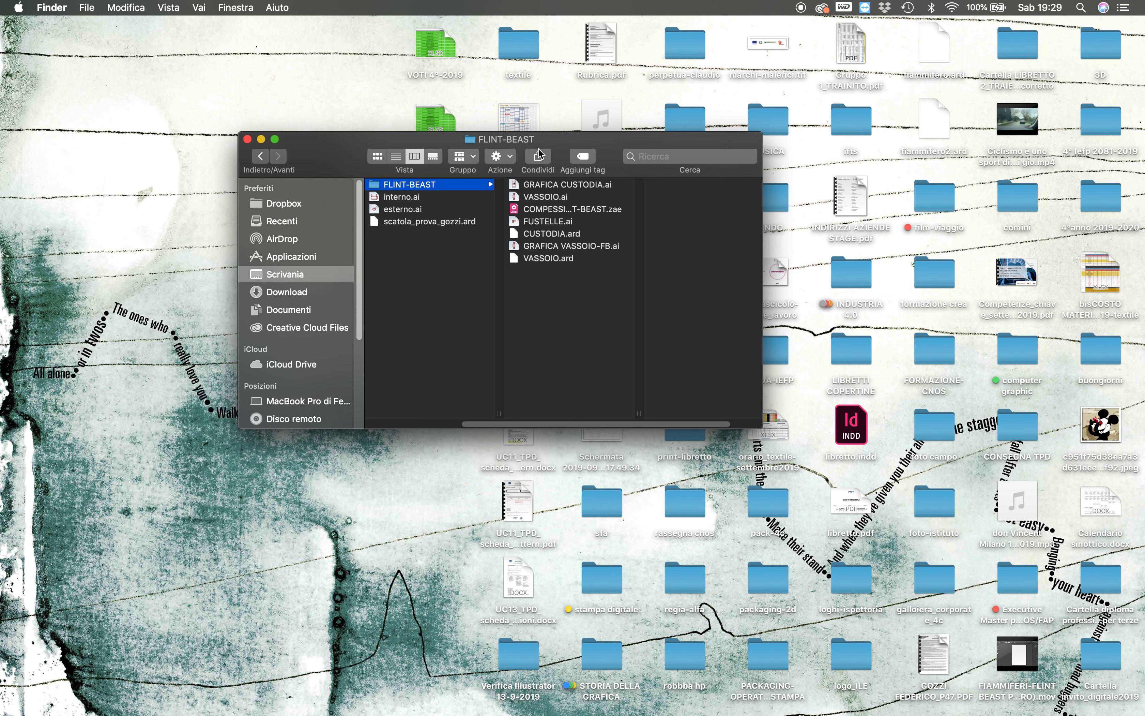
{"action": "left_click_drag", "start_coordinate": [490, 143], "coordinate": [305, 78]}
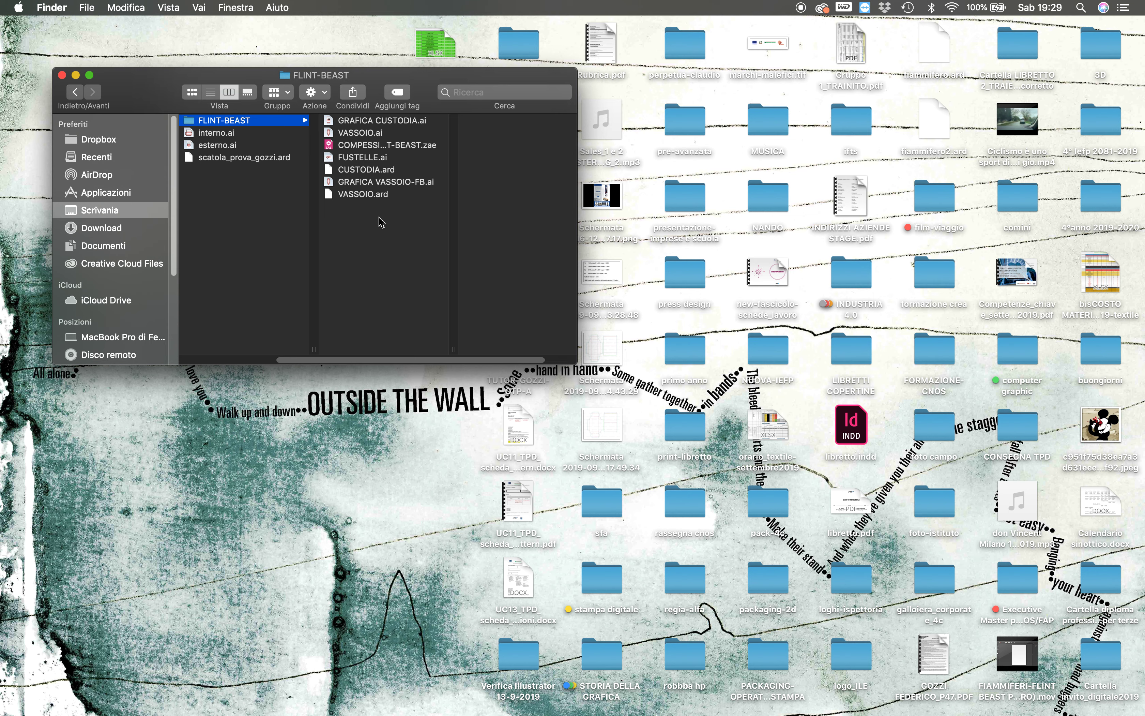
{"action": "left_click_drag", "start_coordinate": [373, 360], "coordinate": [332, 360]}
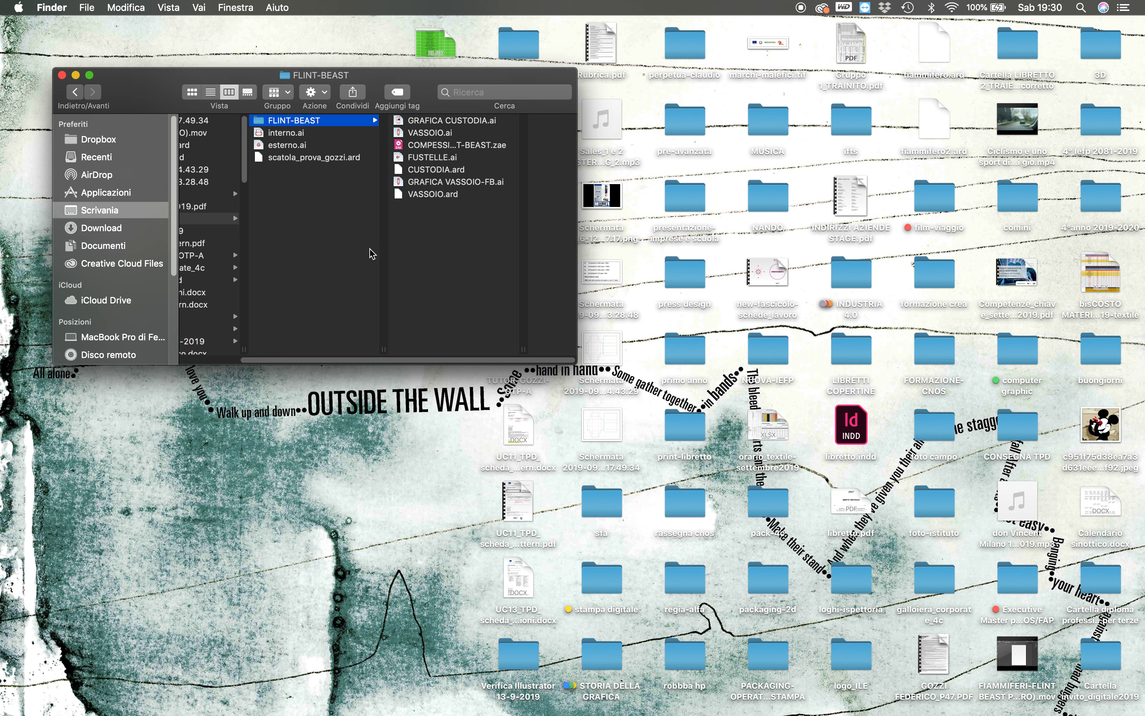
{"action": "double_click", "coordinate": [456, 144]}
{"action": "left_click_drag", "start_coordinate": [493, 483], "coordinate": [481, 557]}
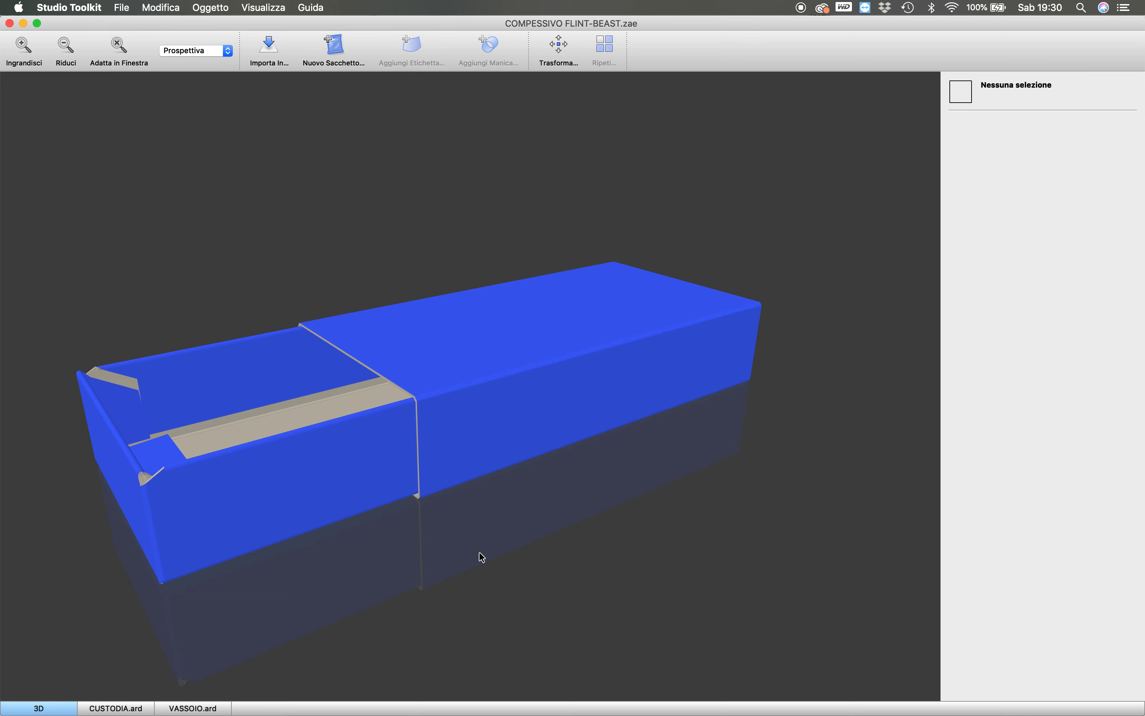
{"action": "left_click_drag", "start_coordinate": [505, 427], "coordinate": [539, 476]}
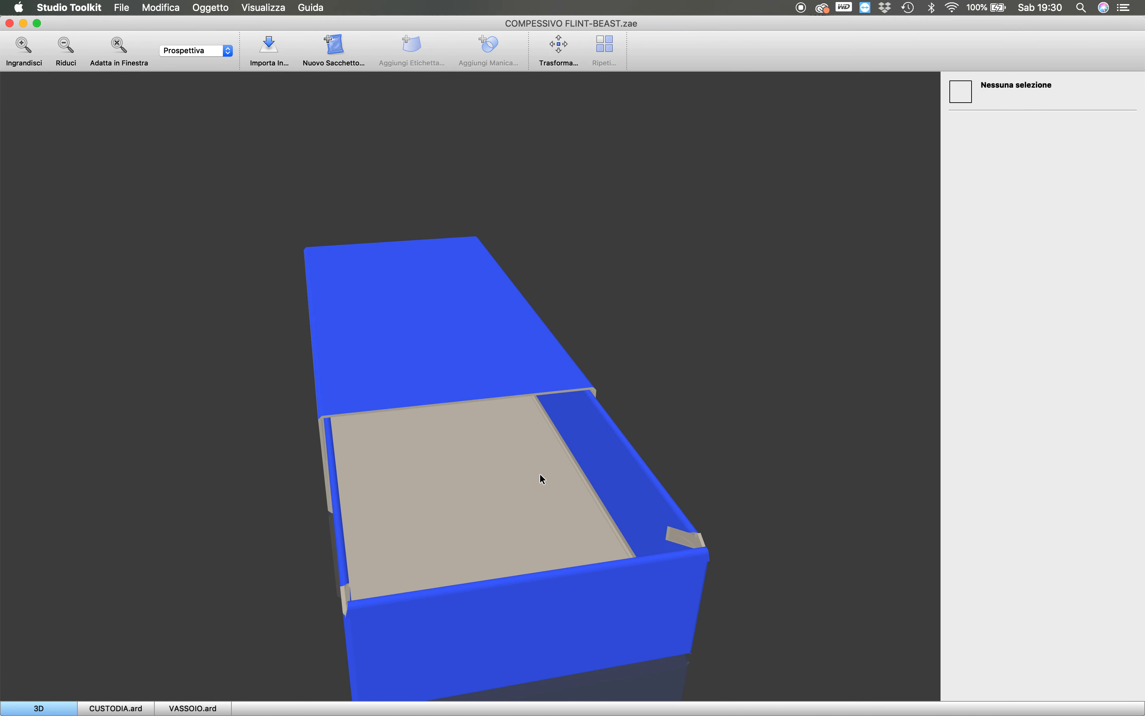
{"action": "left_click_drag", "start_coordinate": [652, 611], "coordinate": [633, 552]}
{"action": "left_click_drag", "start_coordinate": [697, 442], "coordinate": [452, 513]}
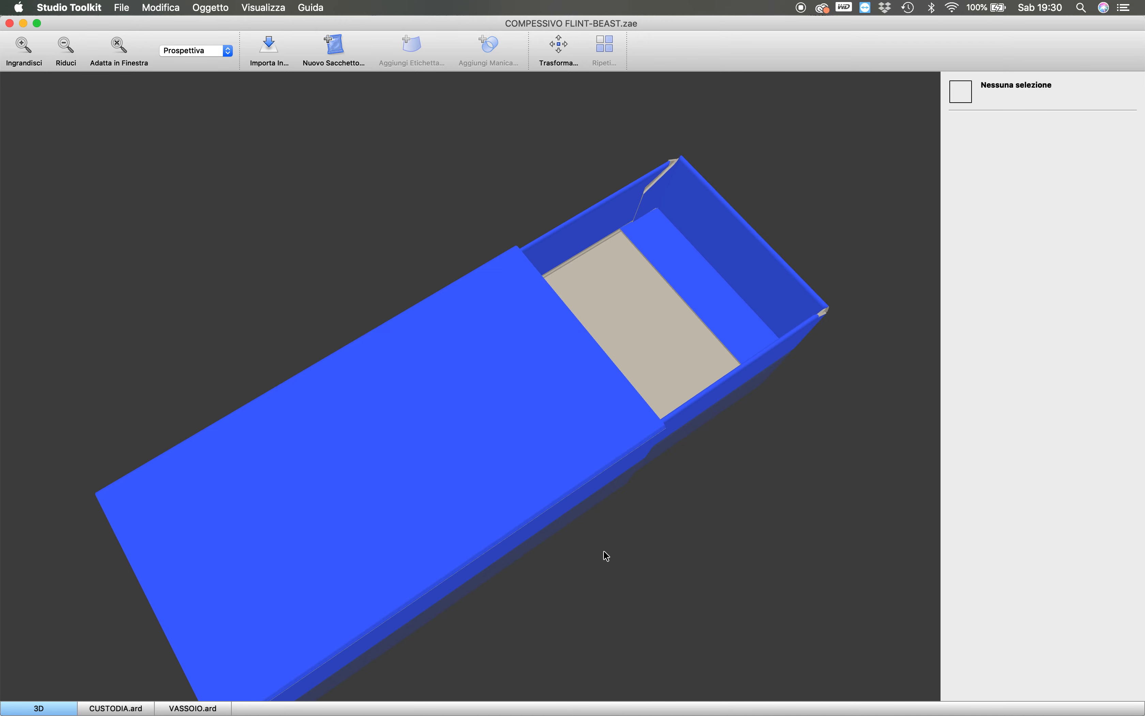
{"action": "left_click", "coordinate": [9, 23]}
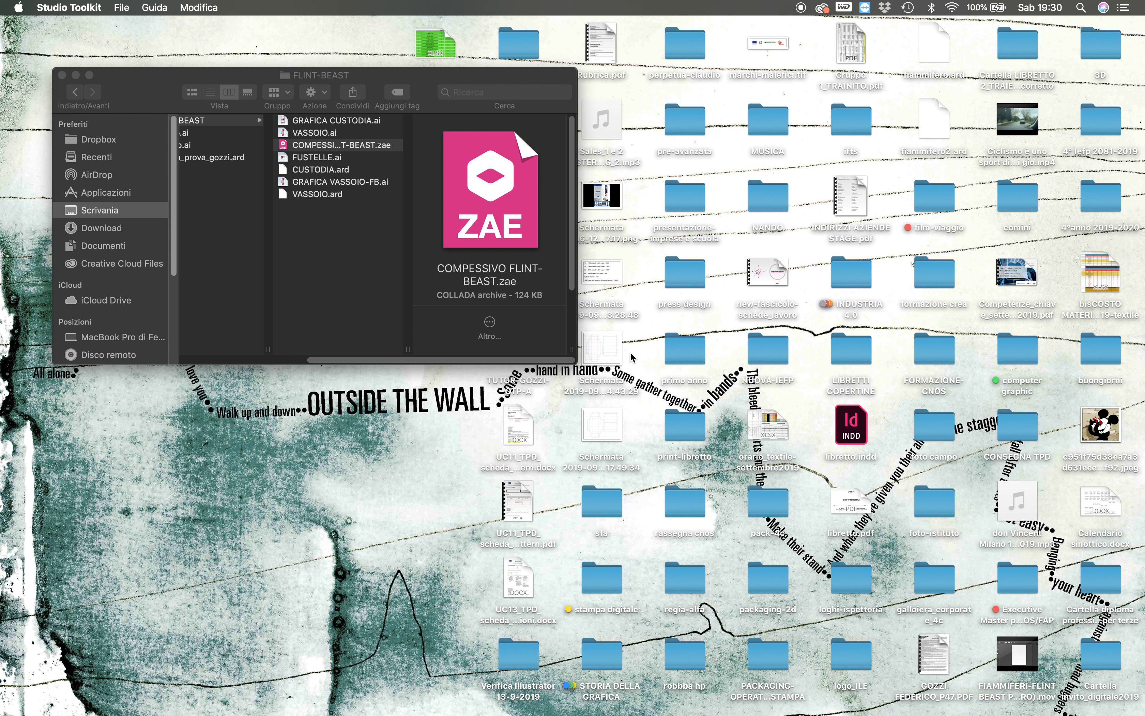
Move the two Schermata screenshots on the desktop whose names end in 43.29 and 49.34 to the Trash
{"action": "left_click", "coordinate": [615, 360]}
{"action": "left_click", "coordinate": [618, 445], "text": "shift"}
{"action": "left_click_drag", "start_coordinate": [618, 445], "coordinate": [1073, 698]}
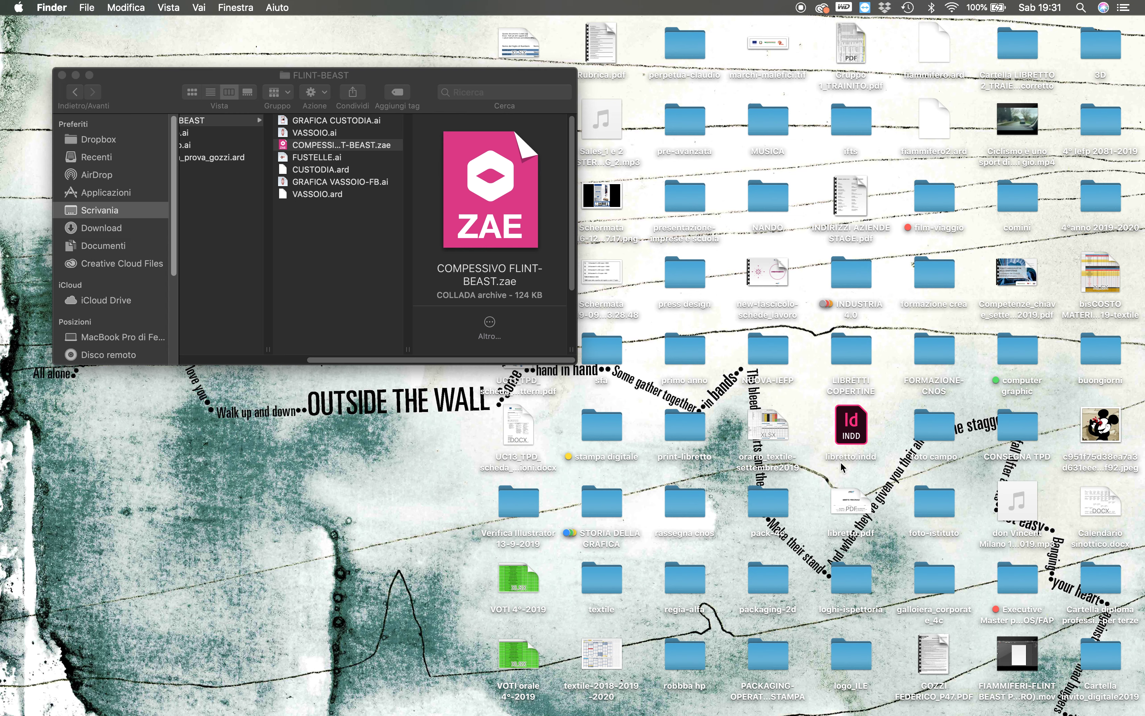
{"action": "key", "text": "XF86AudioLowerVolume"}
{"action": "key", "text": "XF86AudioLowerVolume"}
{"action": "key", "text": "XF86AudioLowerVolume"}
{"action": "key", "text": "XF86AudioLowerVolume"}
{"action": "mouse_move", "coordinate": [965, 702]}
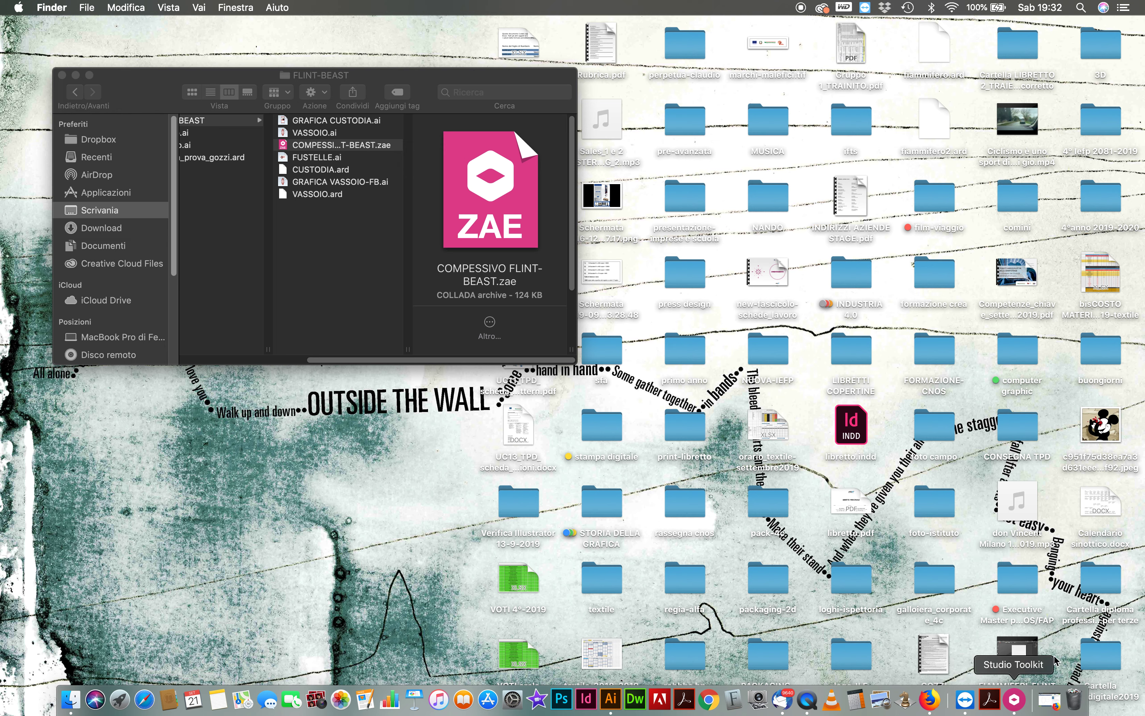
Switch to Firefox and view the cardboard material options for the Packly matchbox
{"action": "key", "text": "super+Tab"}
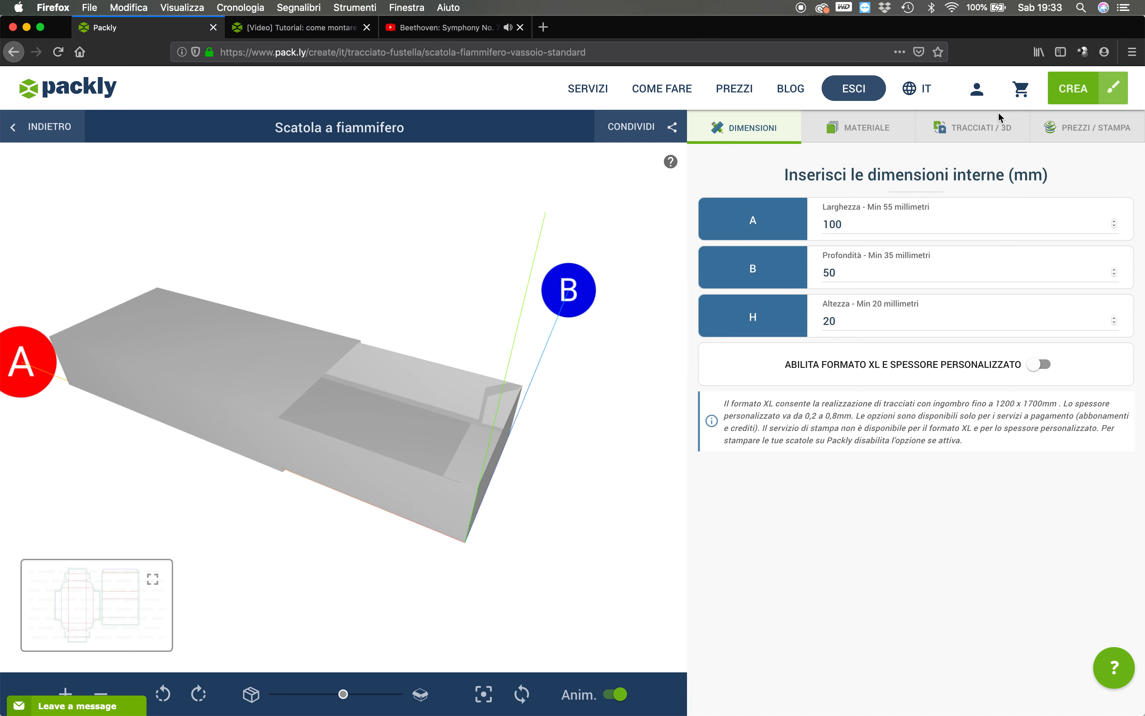
{"action": "left_click", "coordinate": [965, 129]}
{"action": "left_click", "coordinate": [885, 135]}
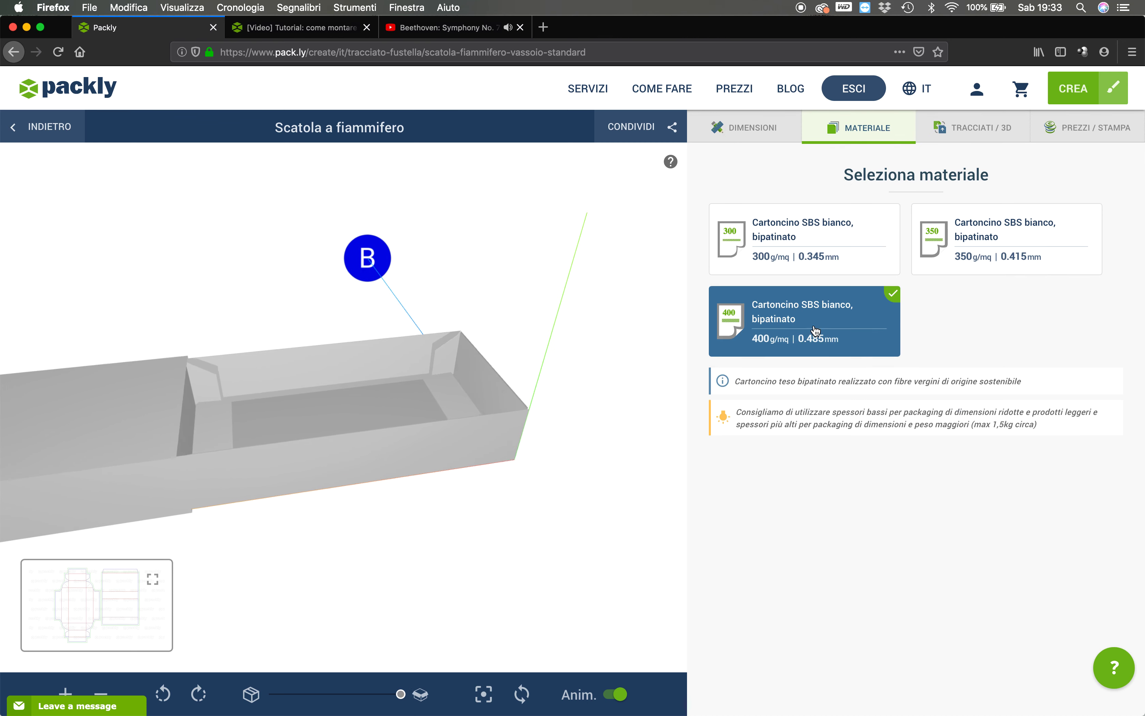
Return to the matchbox dimensions, enlarge the flat die-line preview and capture a screenshot of the whole die-line area
{"action": "left_click", "coordinate": [755, 127]}
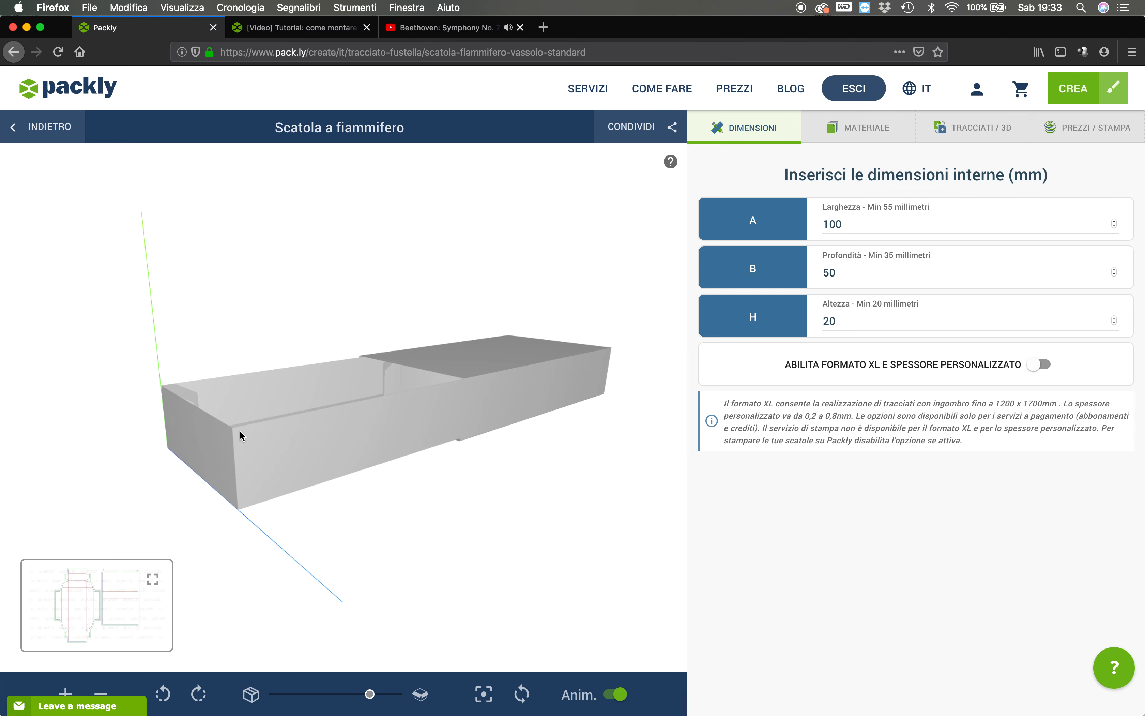
{"action": "left_click", "coordinate": [112, 580]}
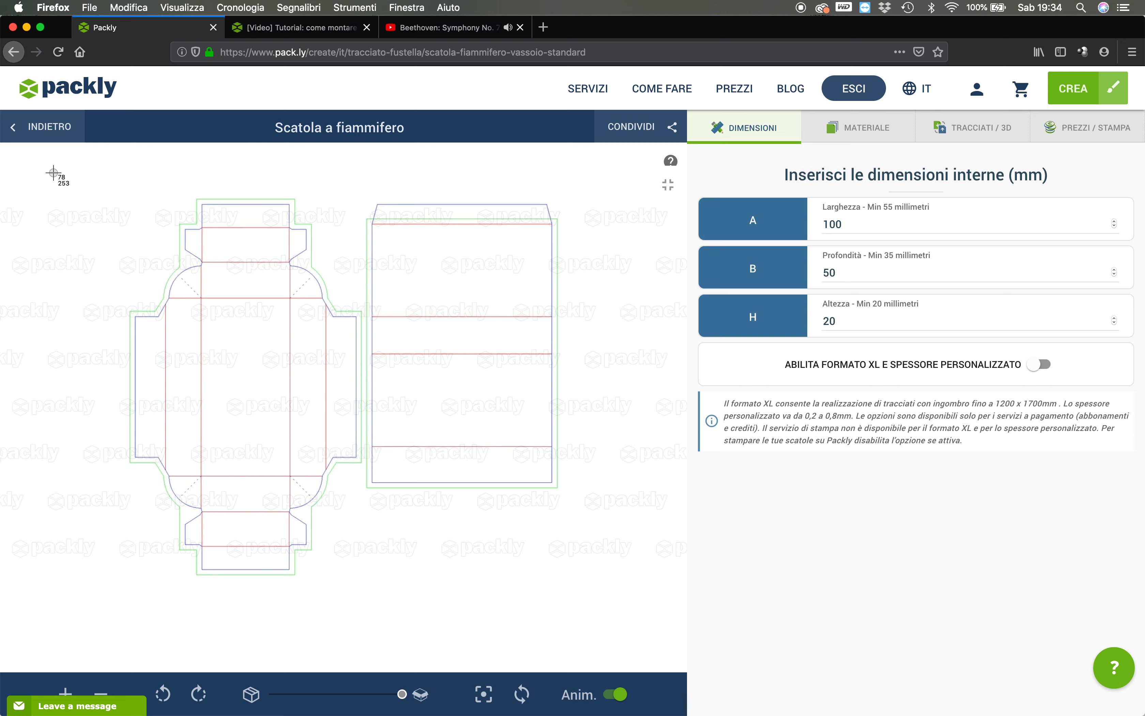
{"action": "left_click_drag", "start_coordinate": [23, 158], "coordinate": [685, 657]}
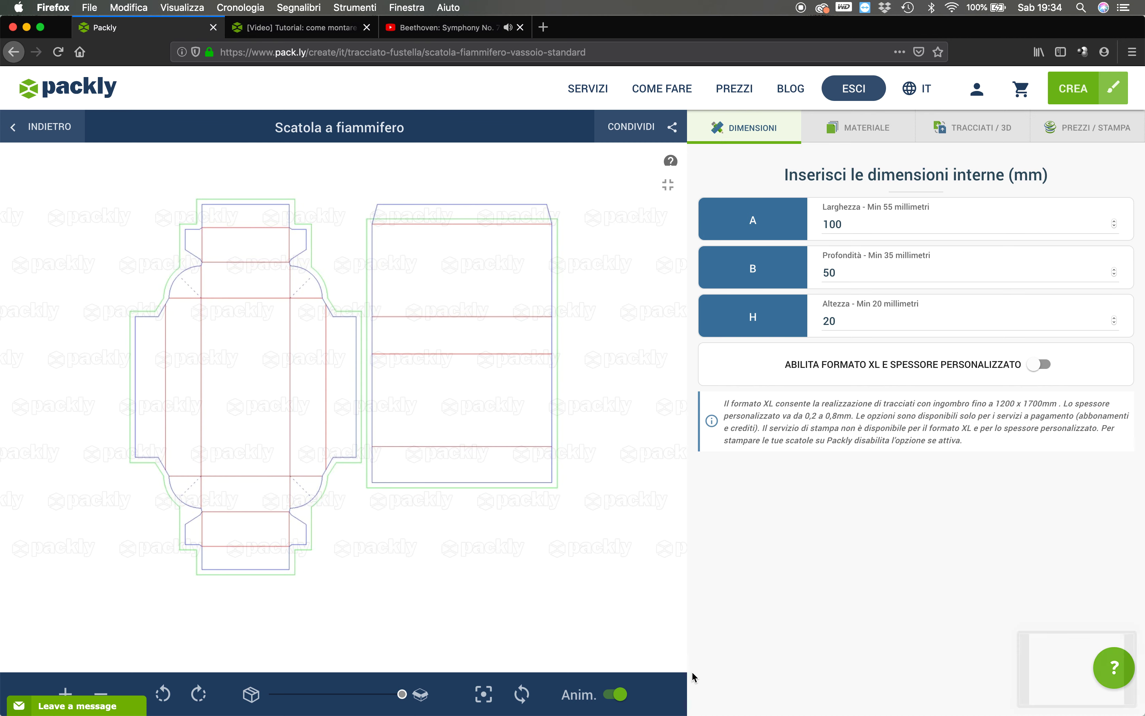
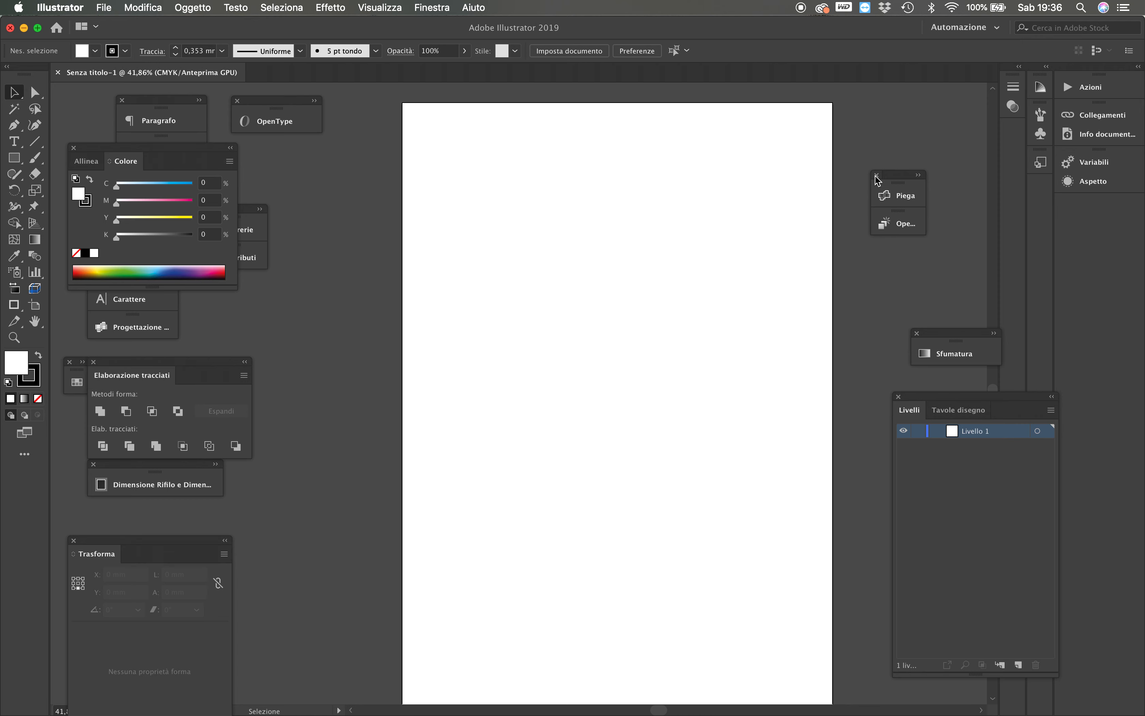
Resize the artboard to 420 mm wide by 297 mm high
{"action": "left_click_drag", "start_coordinate": [982, 411], "coordinate": [1061, 418]}
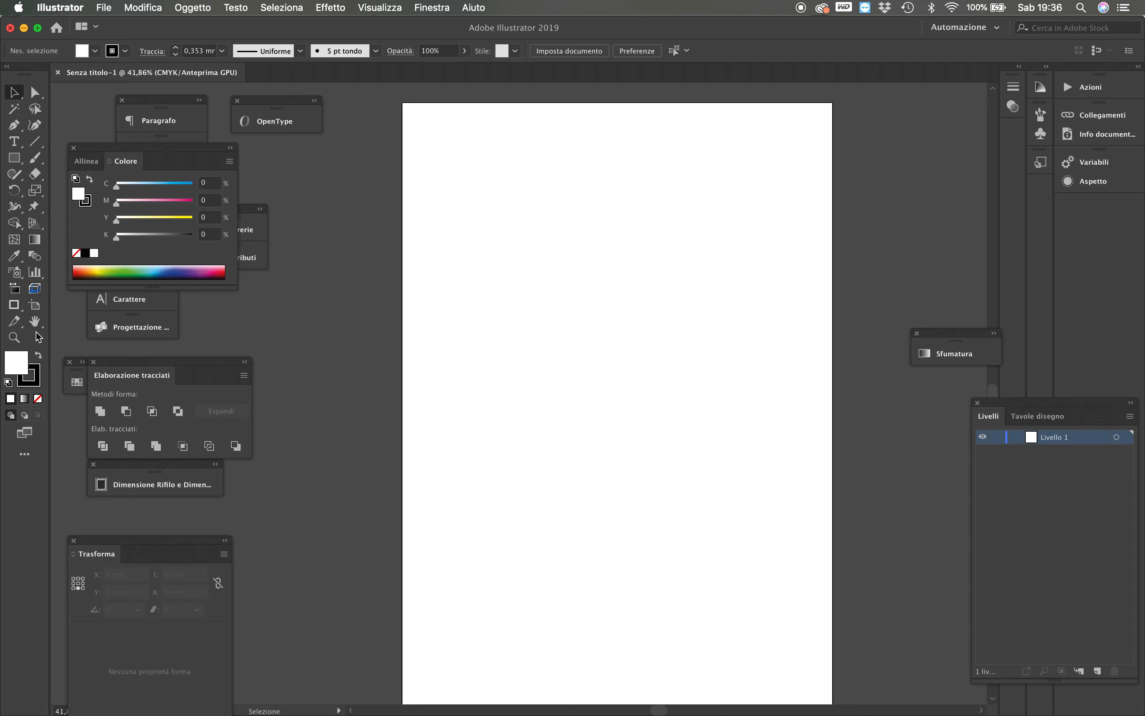
{"action": "left_click", "coordinate": [38, 310]}
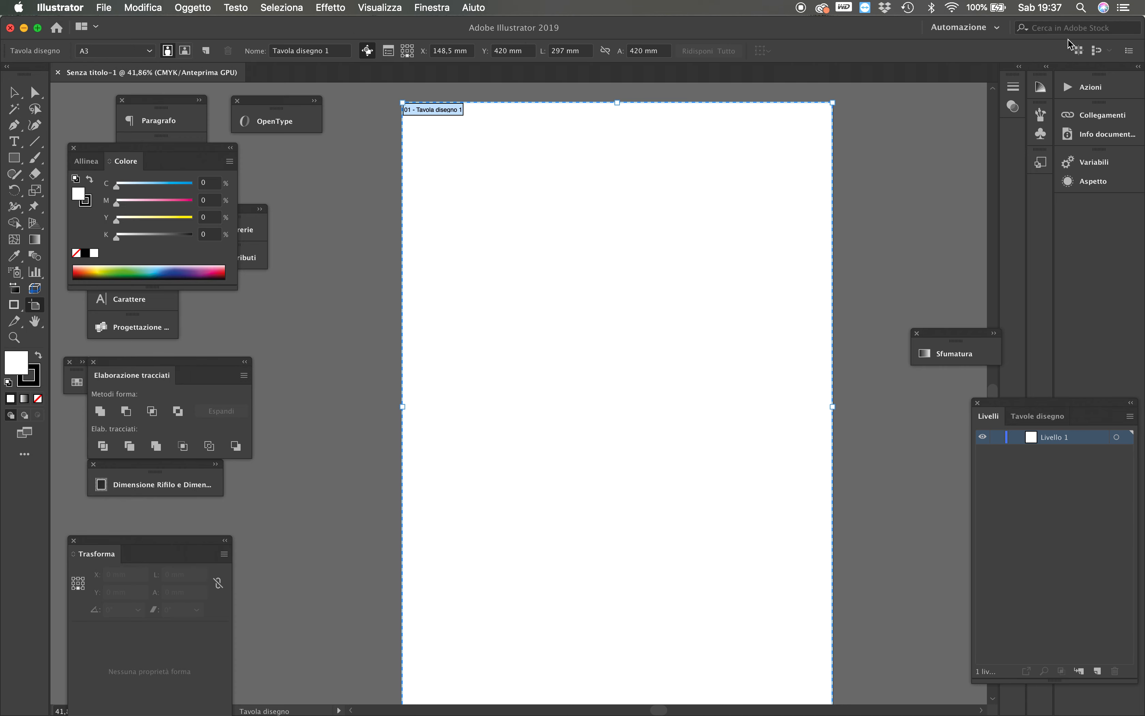
{"action": "left_click", "coordinate": [579, 51]}
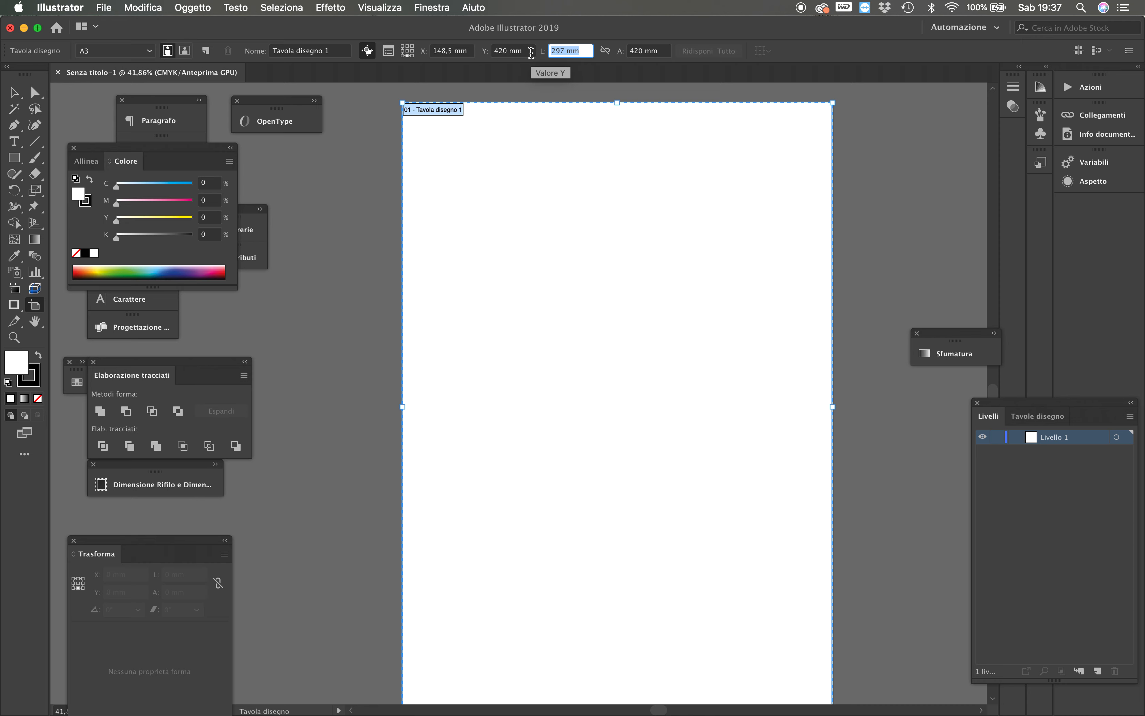
{"action": "type", "text": "420"}
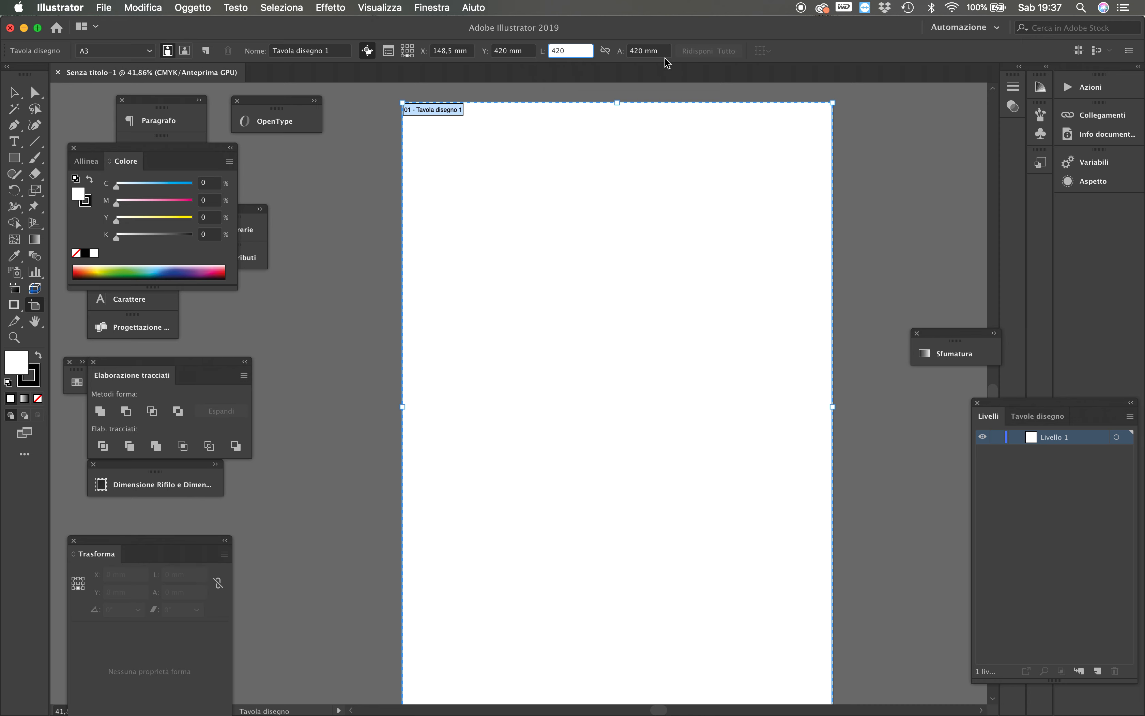
{"action": "key", "text": "Tab"}
{"action": "type", "text": "29"}
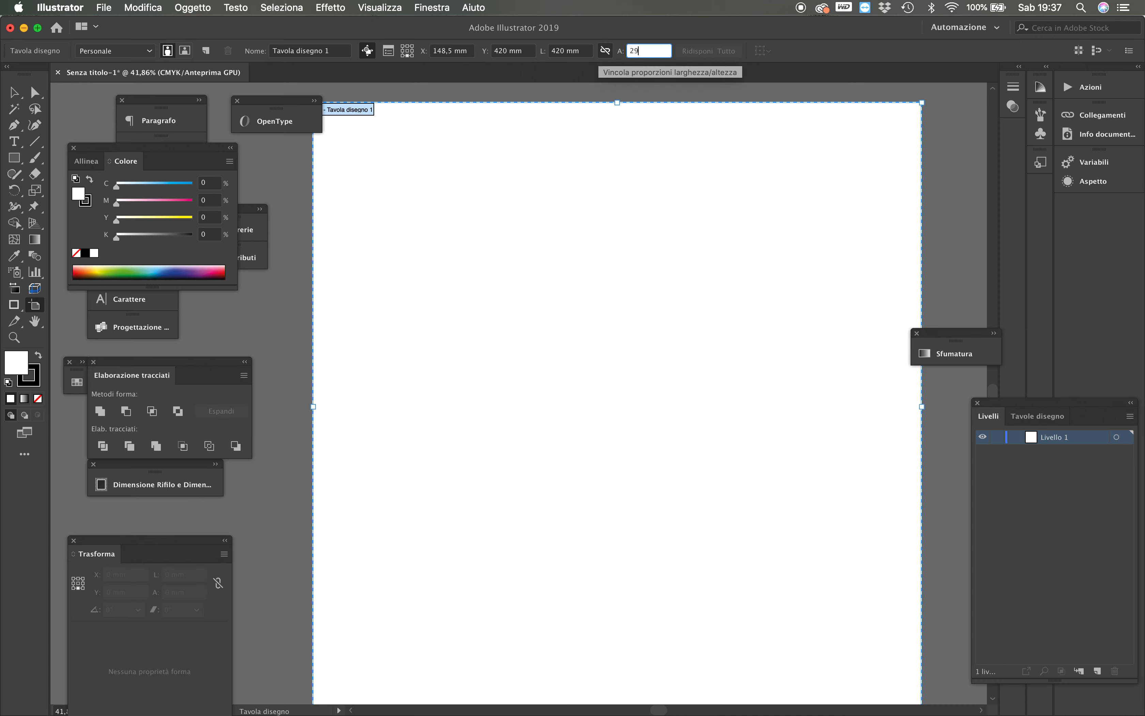
{"action": "type", "text": "7"}
{"action": "key", "text": "Return"}
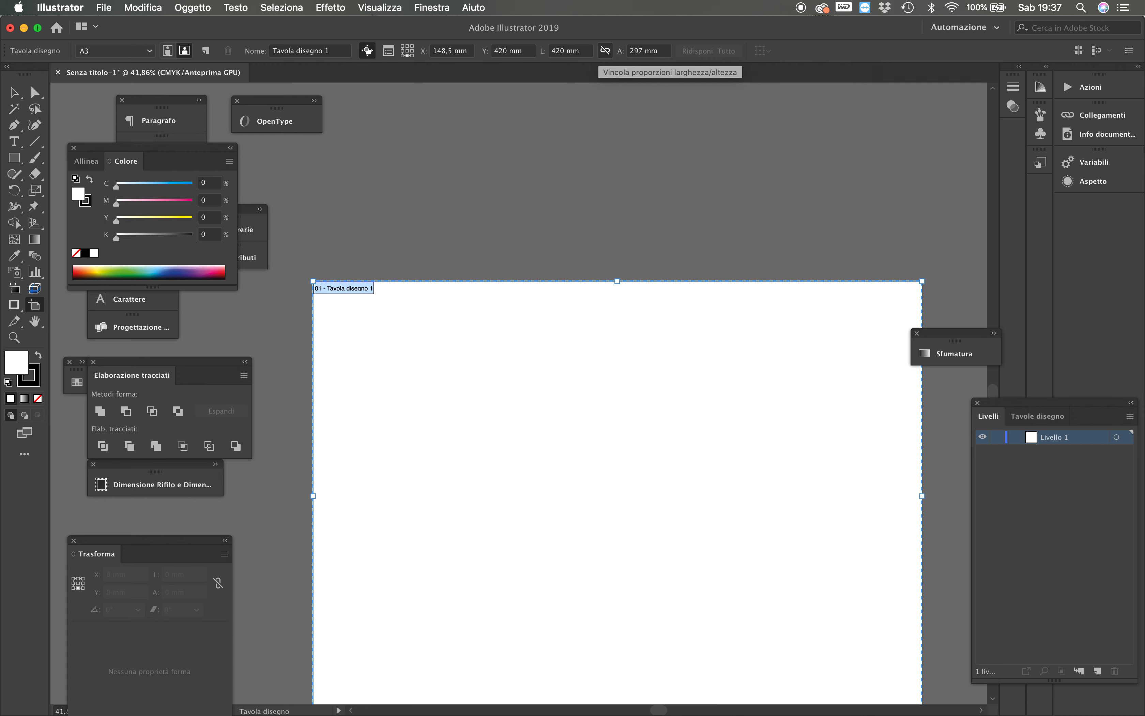
{"action": "double_click", "coordinate": [35, 322]}
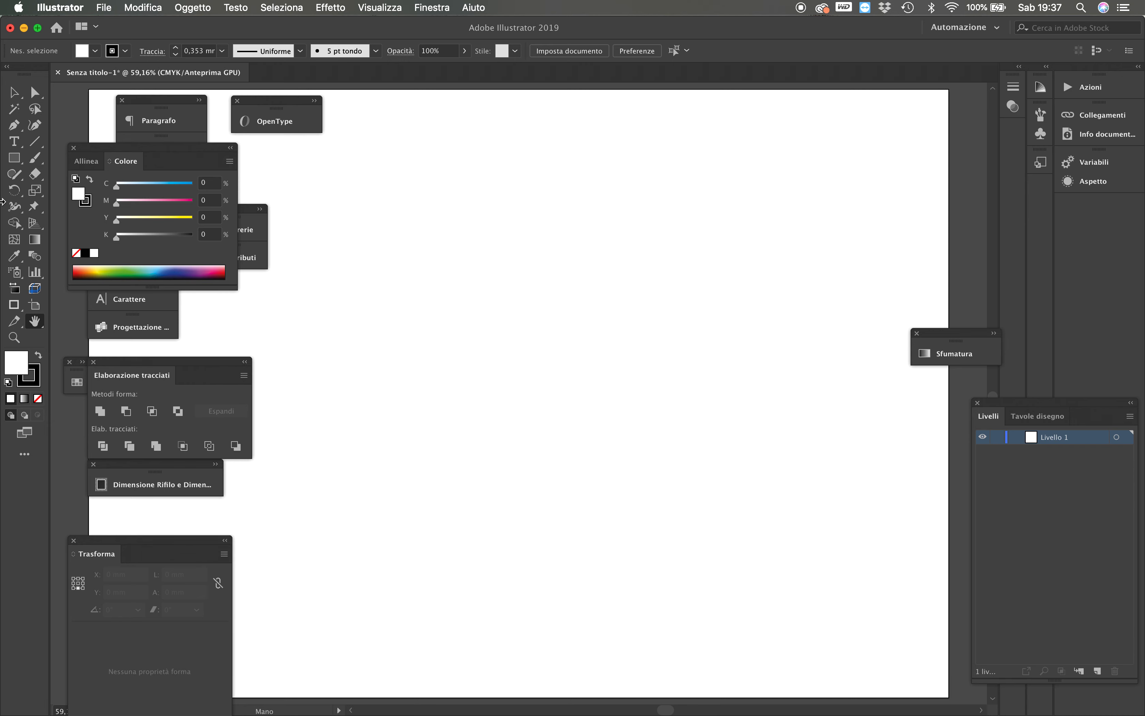
Place the Schermata screenshot ending in 19.34.25 from the Scrivania folder onto the artboard
{"action": "left_click", "coordinate": [108, 7]}
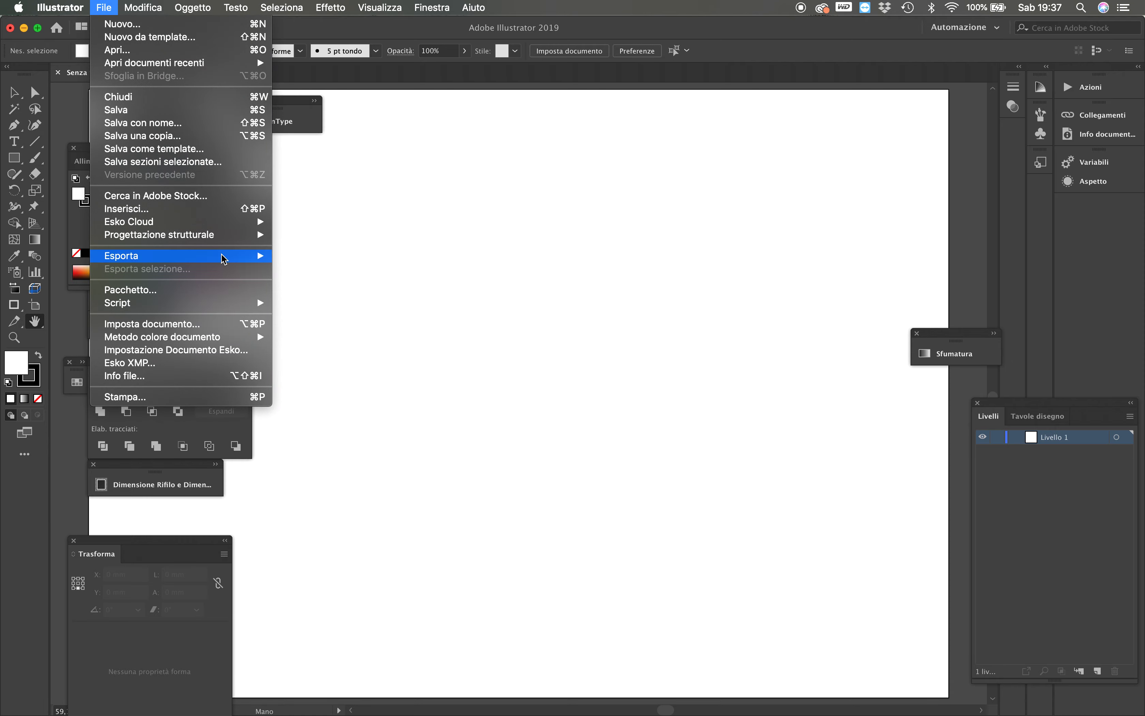
{"action": "left_click", "coordinate": [184, 210]}
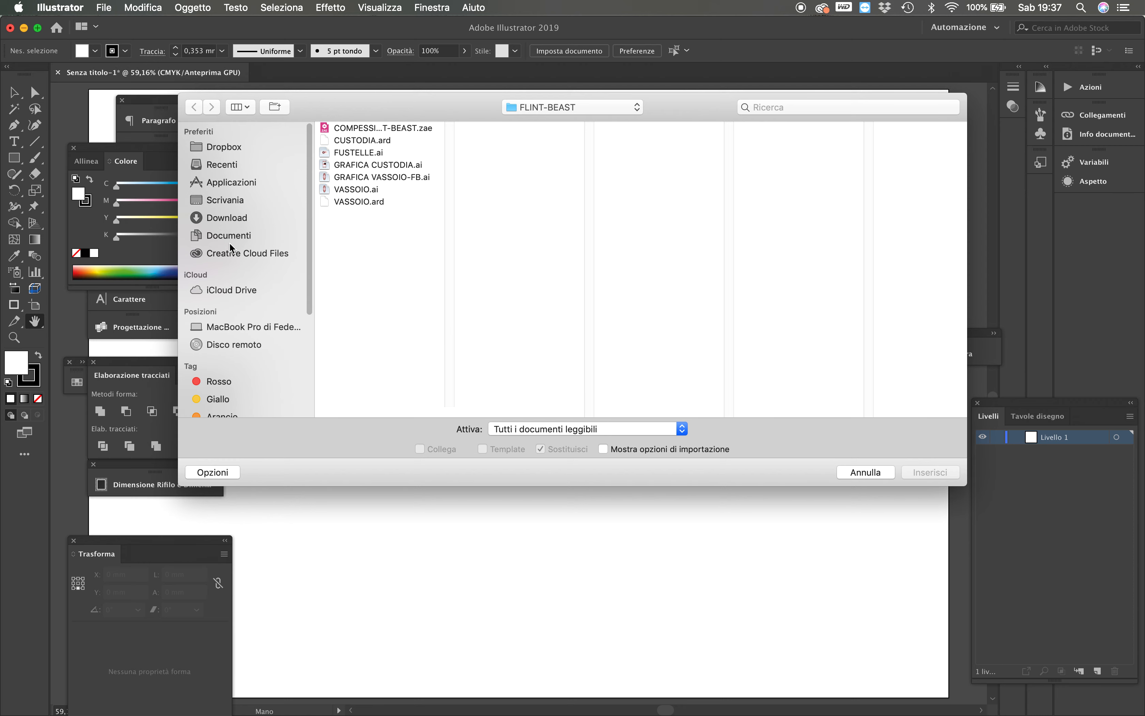
{"action": "left_click", "coordinate": [223, 203]}
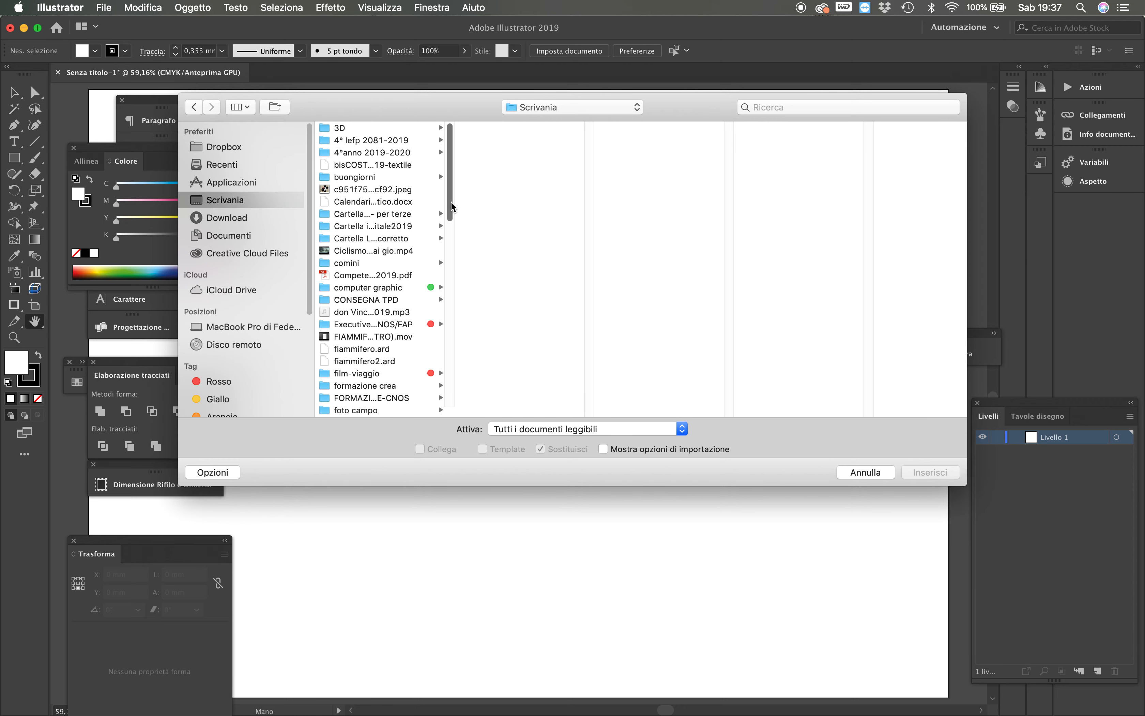
{"action": "left_click_drag", "start_coordinate": [451, 209], "coordinate": [452, 479]}
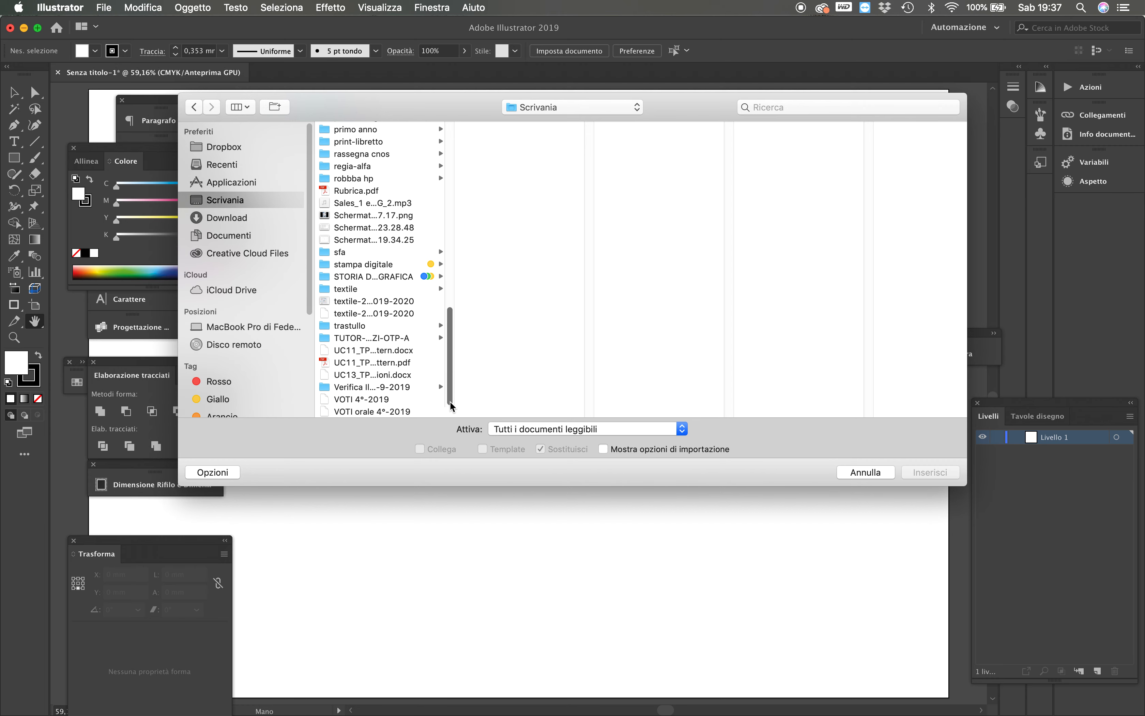
{"action": "left_click", "coordinate": [380, 241]}
{"action": "left_click", "coordinate": [941, 470]}
{"action": "left_click", "coordinate": [443, 356]}
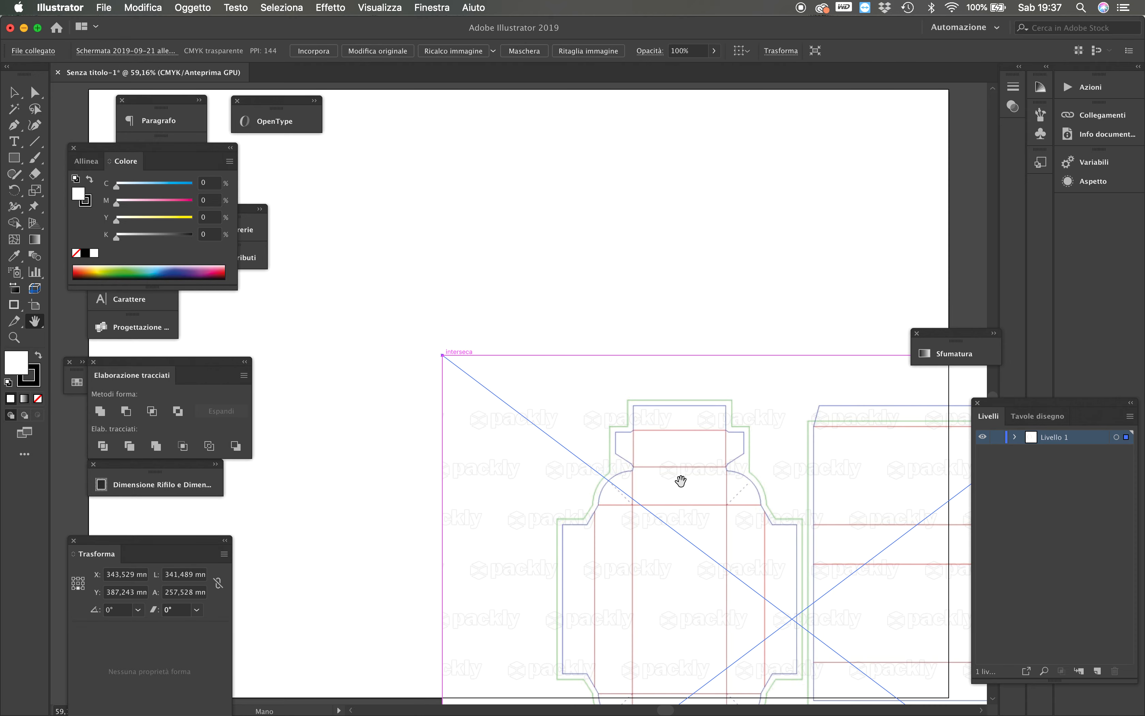
Move the placed die-line screenshot to the middle of the artboard and deselect it
{"action": "key", "text": "v"}
{"action": "left_click_drag", "start_coordinate": [660, 484], "coordinate": [442, 337]}
{"action": "left_click_drag", "start_coordinate": [635, 507], "coordinate": [621, 478]}
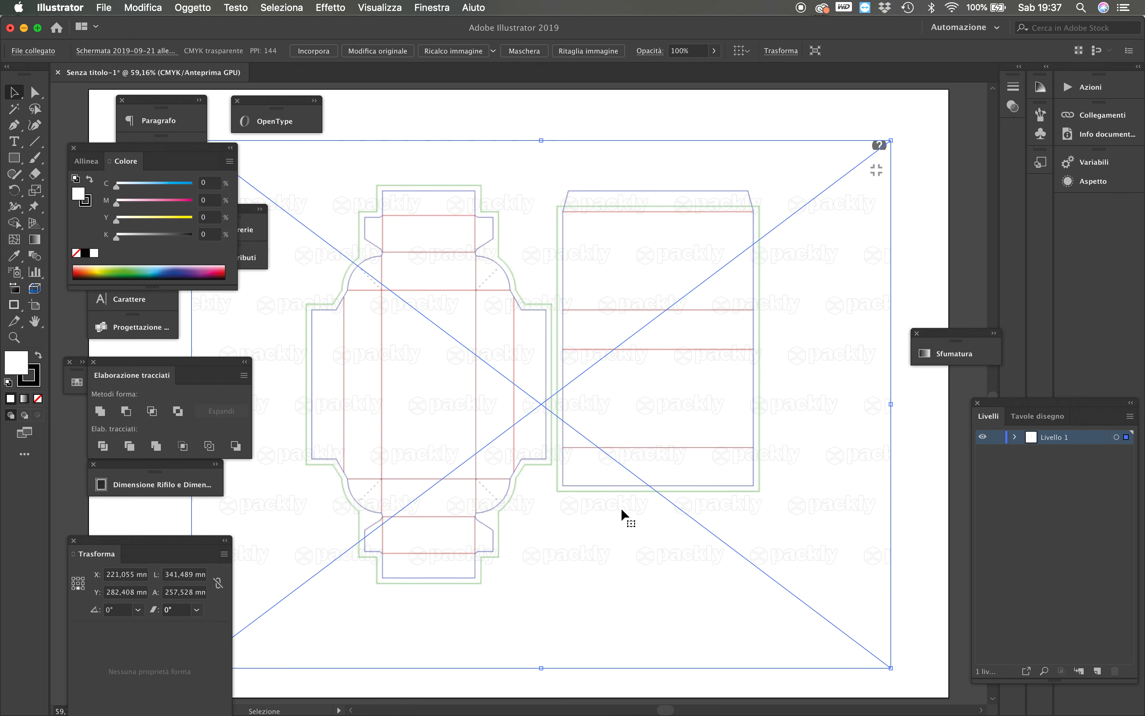
{"action": "left_click", "coordinate": [905, 505]}
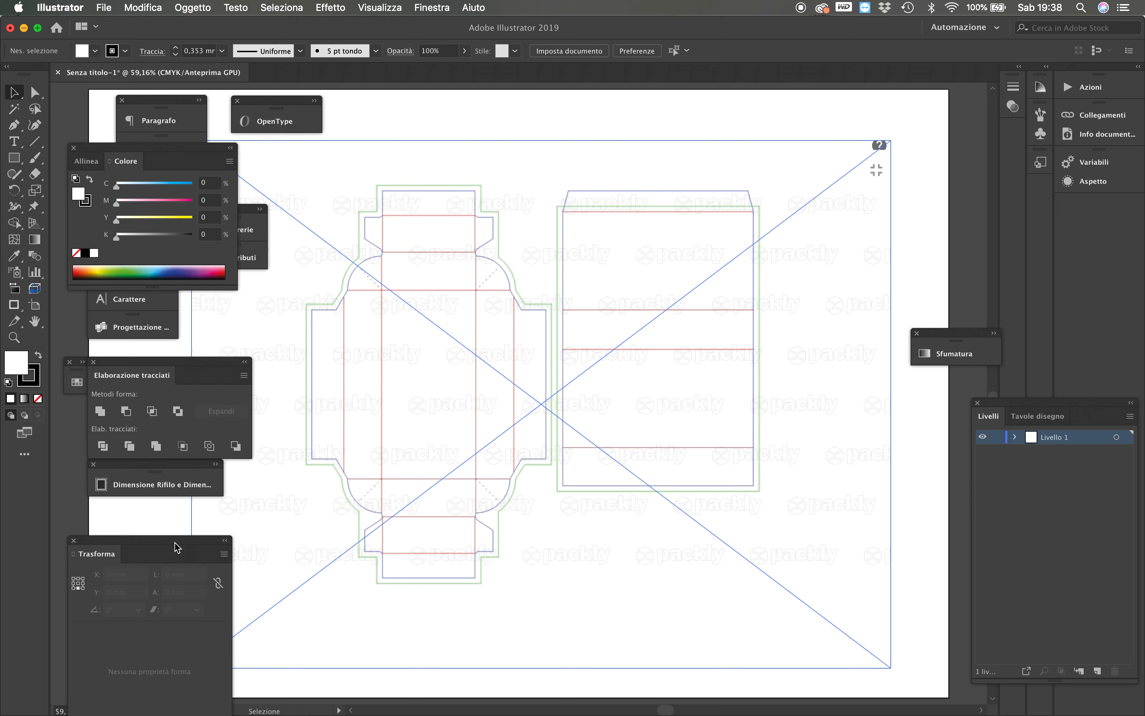
Dock the Trasforma panel as a collapsed entry beneath the Dimensione Rifilo panel
{"action": "left_click_drag", "start_coordinate": [175, 545], "coordinate": [176, 514]}
{"action": "left_click_drag", "start_coordinate": [244, 507], "coordinate": [244, 508]}
{"action": "left_click", "coordinate": [381, 7]}
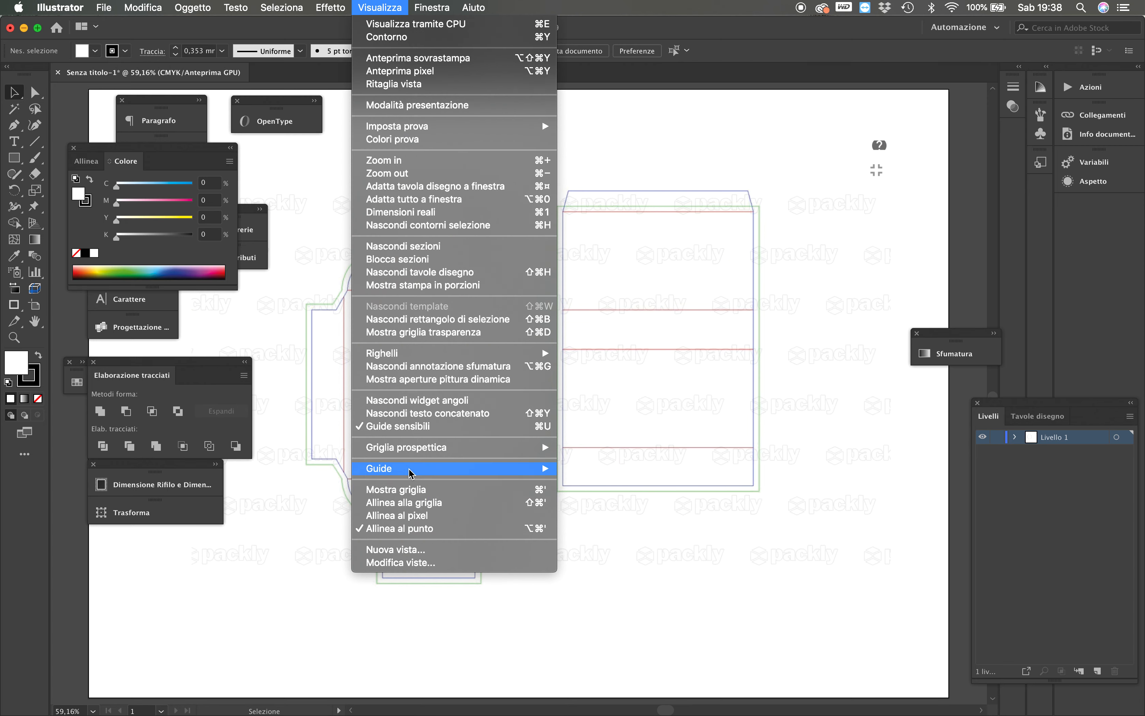
{"action": "mouse_move", "coordinate": [411, 472]}
Rename the layer holding the placed screenshot as originale
{"action": "left_click", "coordinate": [1056, 440]}
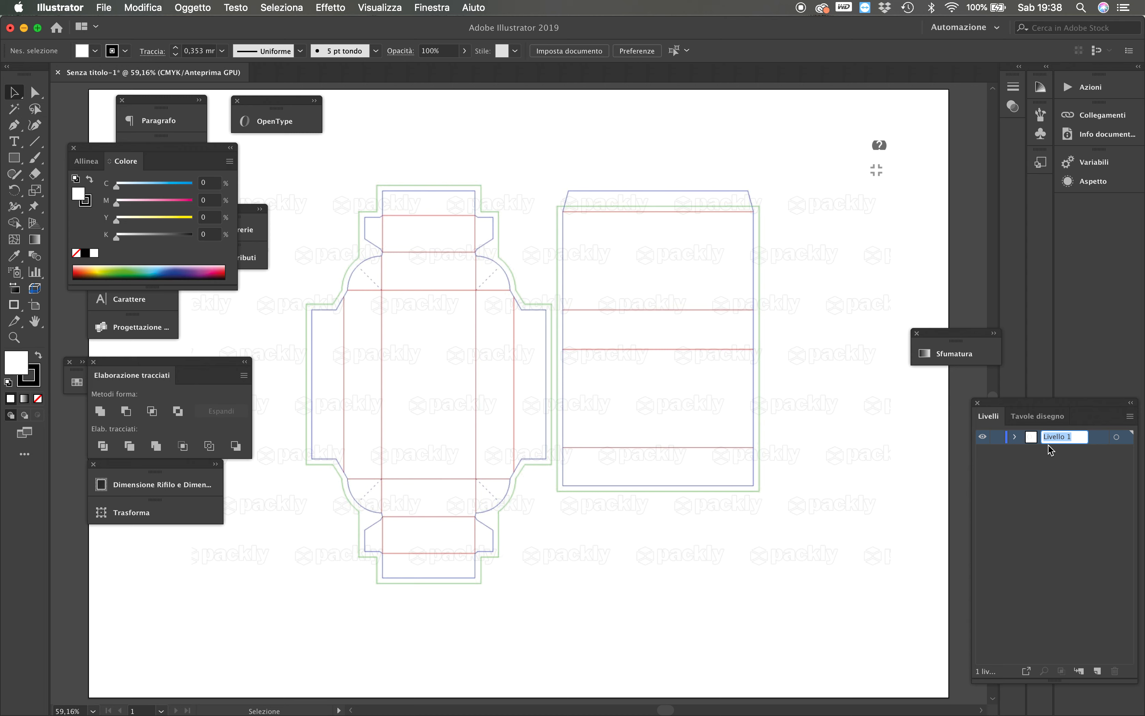
{"action": "type", "text": "originale"}
{"action": "key", "text": "Return"}
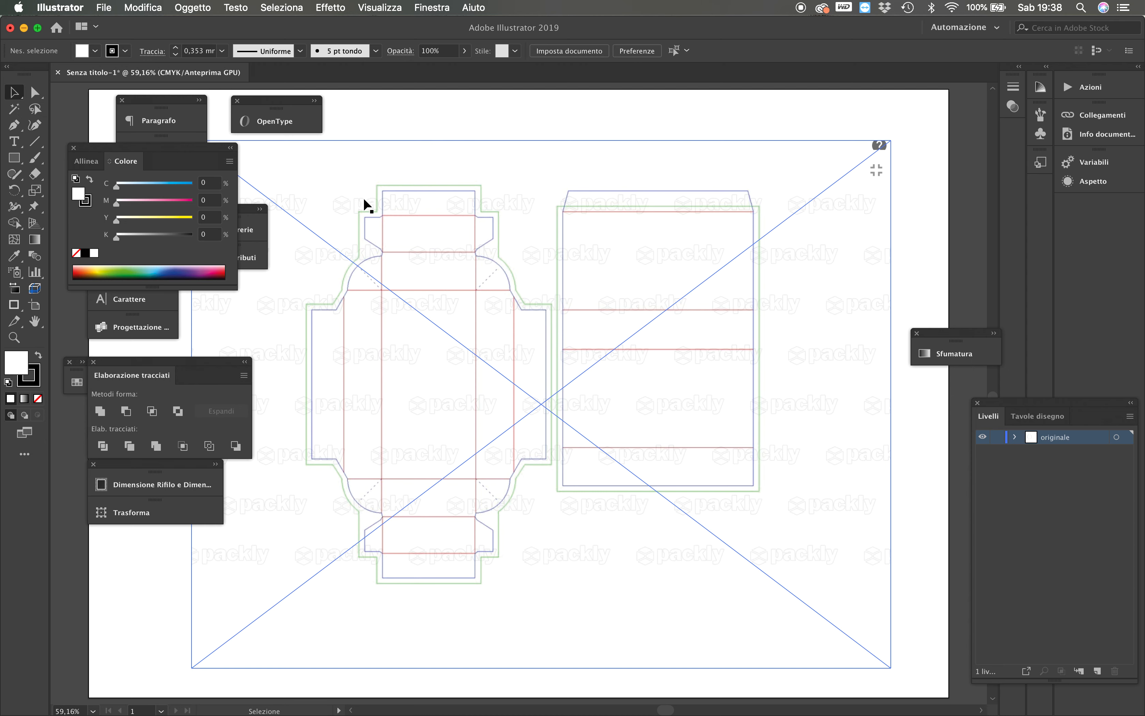
Set the opacity of the placed die-line screenshot to 50% and deselect it
{"action": "left_click", "coordinate": [381, 199]}
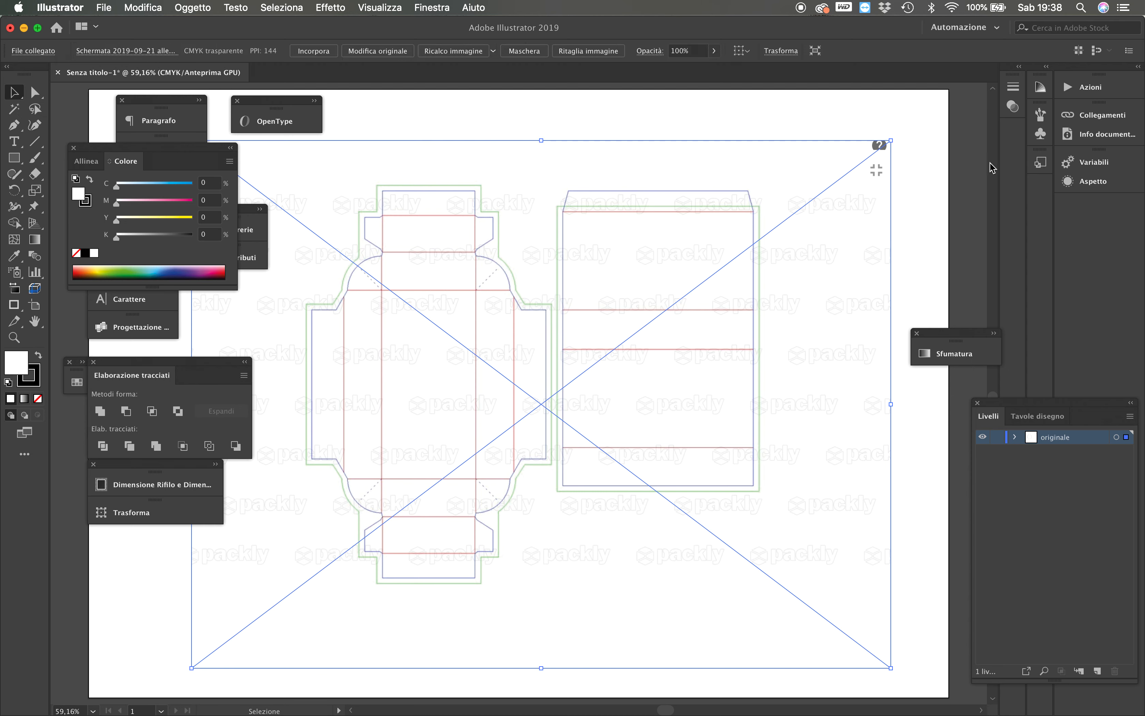
{"action": "left_click", "coordinate": [1012, 106]}
{"action": "left_click", "coordinate": [957, 101]}
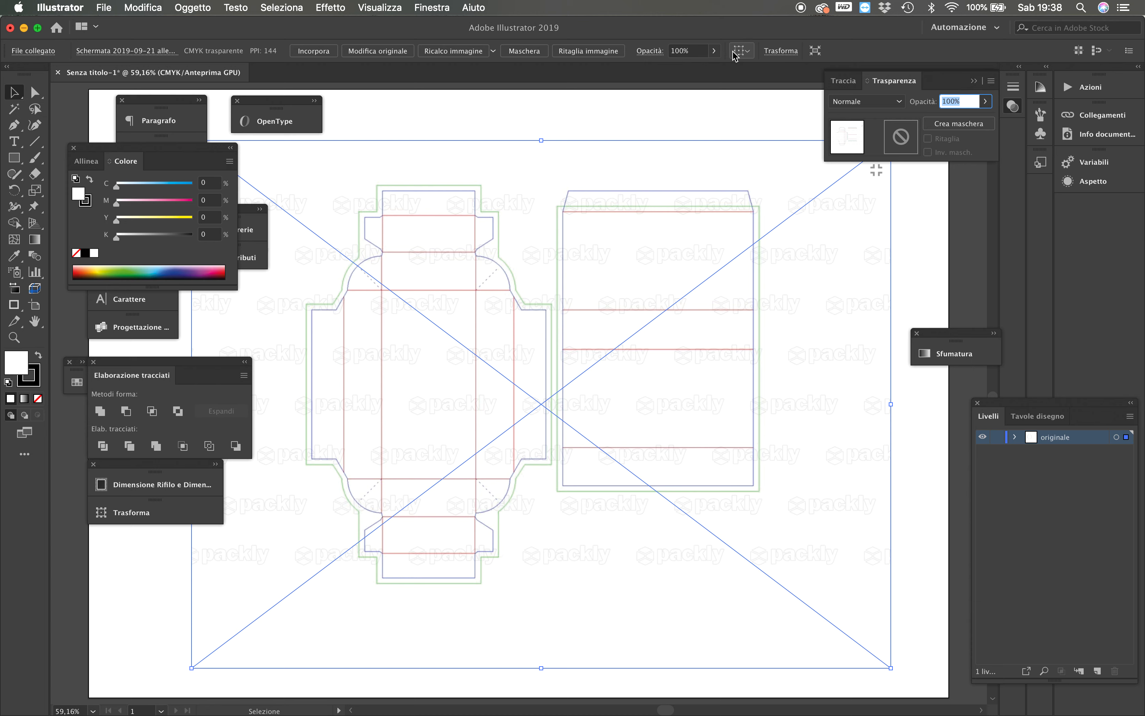
{"action": "type", "text": "7"}
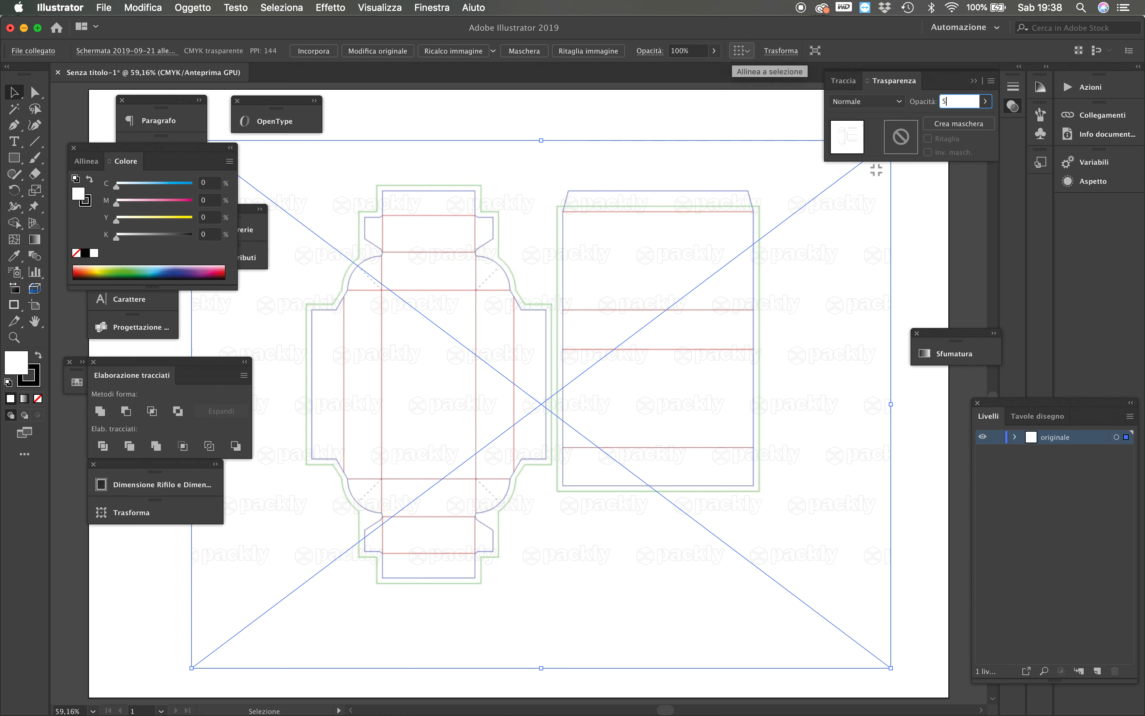
{"action": "type", "text": "0"}
{"action": "key", "text": "Return"}
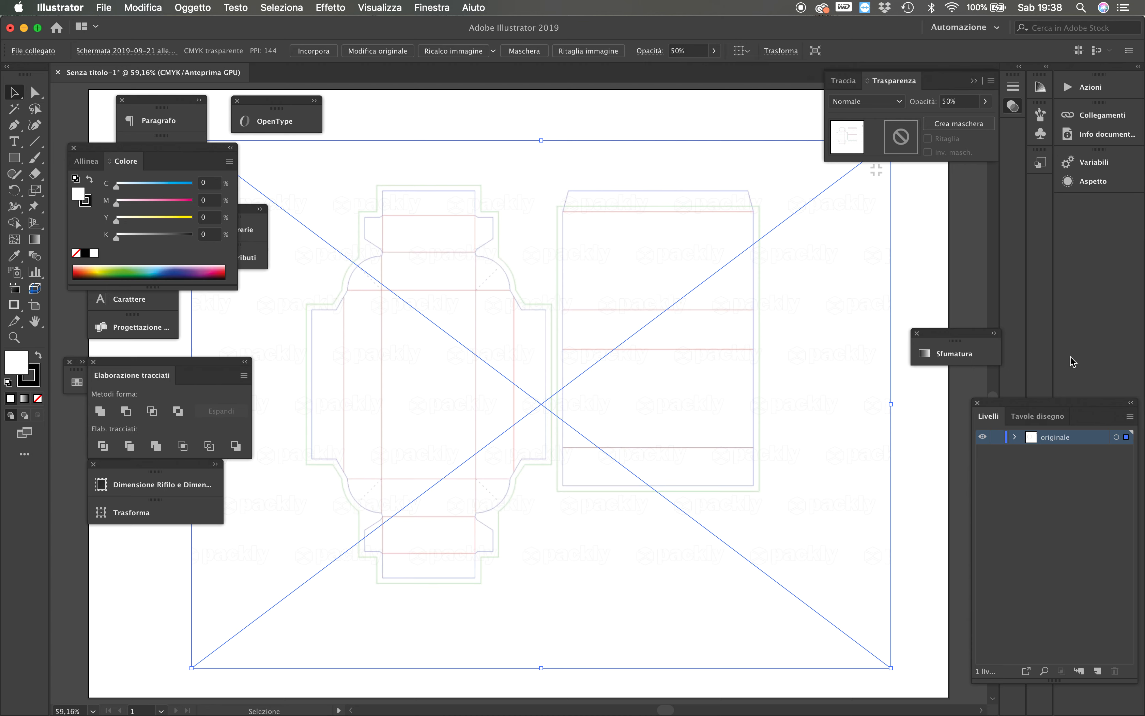
{"action": "left_click", "coordinate": [930, 389]}
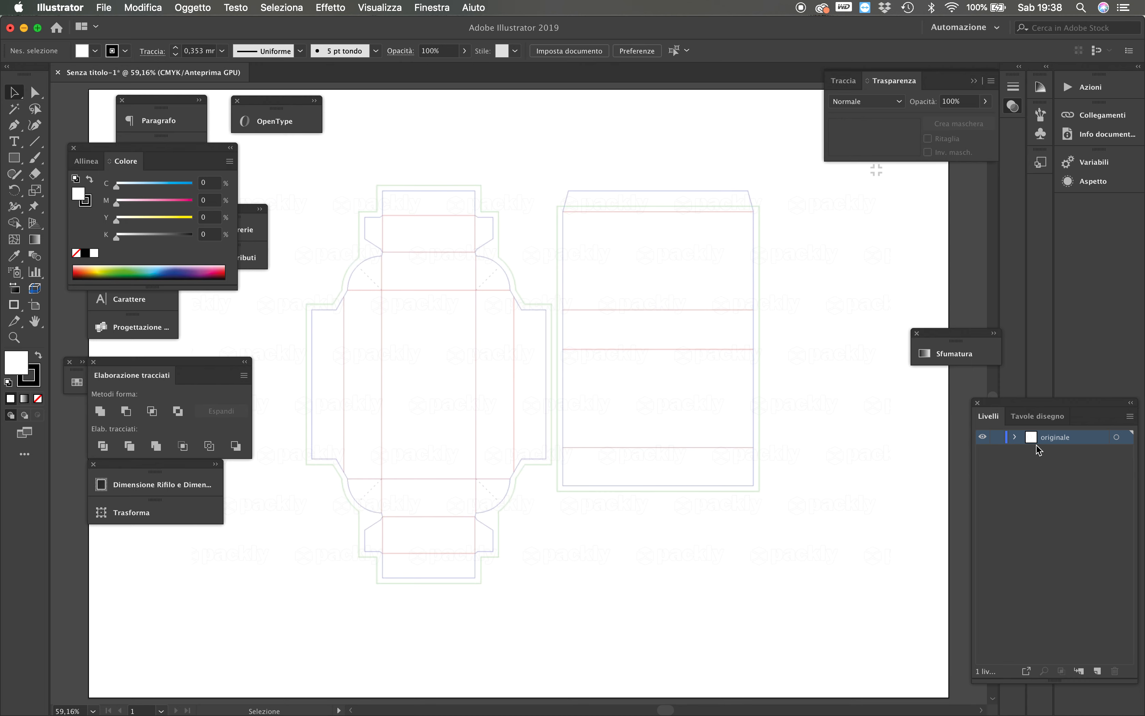
Lock the originale layer and create a new layer named taglio beneath it
{"action": "left_click", "coordinate": [1130, 416]}
{"action": "left_click", "coordinate": [1117, 381]}
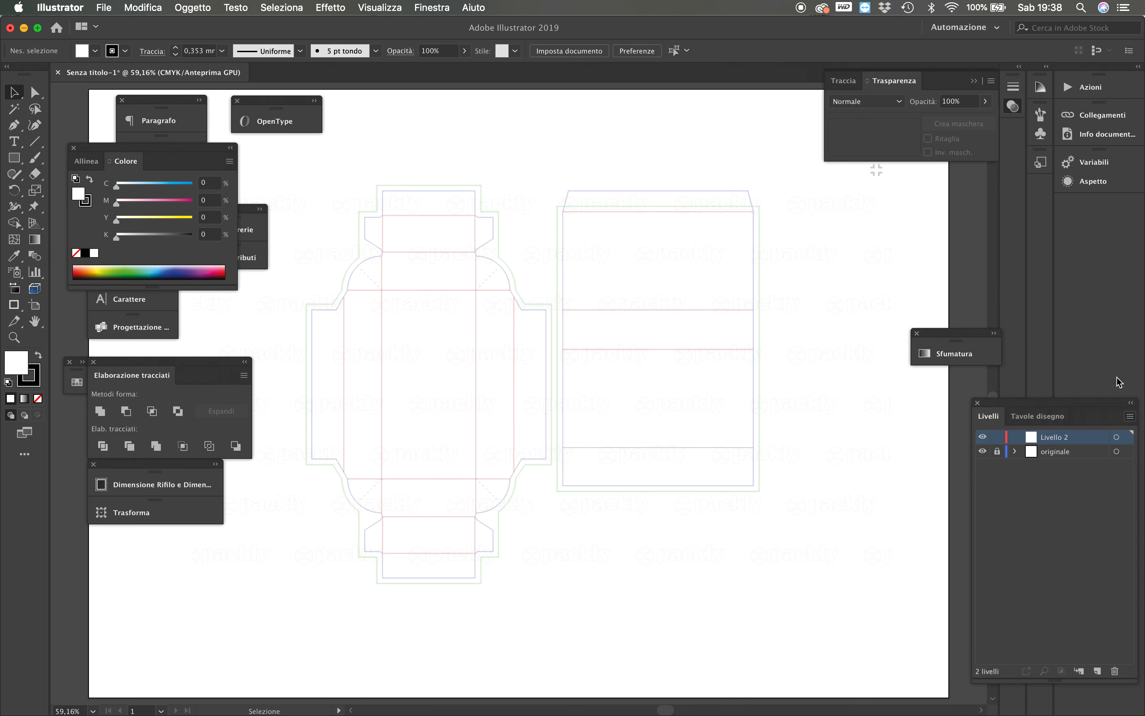
{"action": "type", "text": "taglio"}
{"action": "key", "text": "Return"}
{"action": "left_click_drag", "start_coordinate": [1088, 441], "coordinate": [1073, 470]}
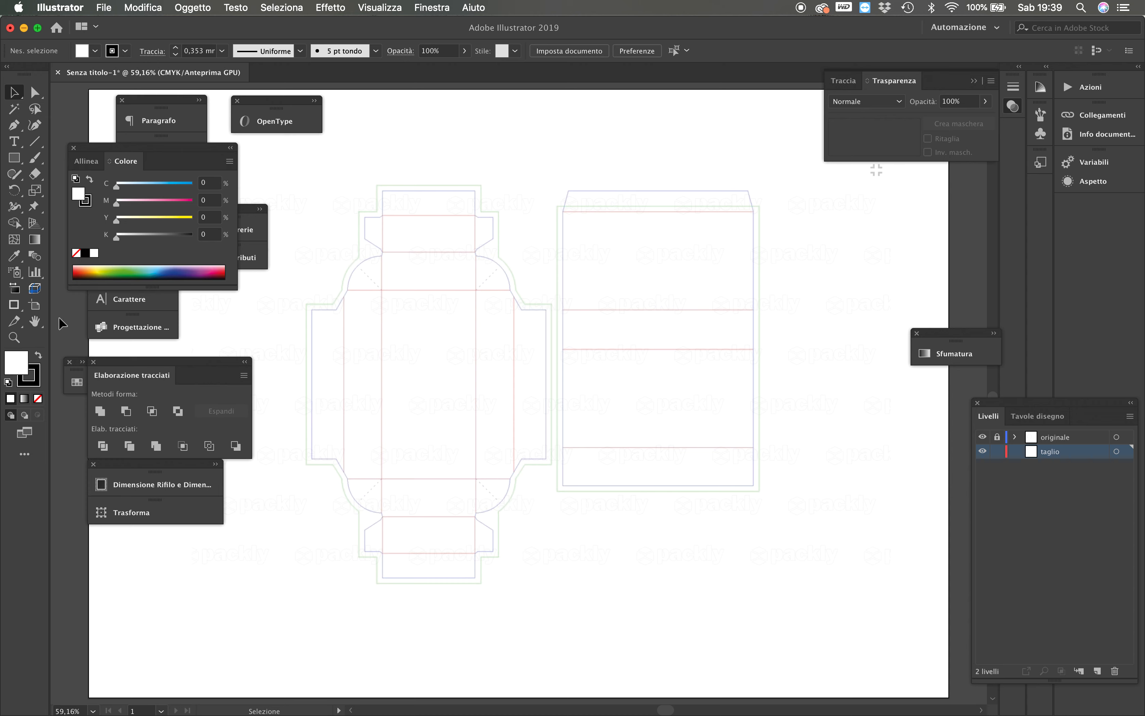
Draw a rectangle about 44 by 69 mm over the central panel of the box die-line and show its transform properties
{"action": "left_click", "coordinate": [8, 161]}
{"action": "left_click_drag", "start_coordinate": [390, 294], "coordinate": [481, 433]}
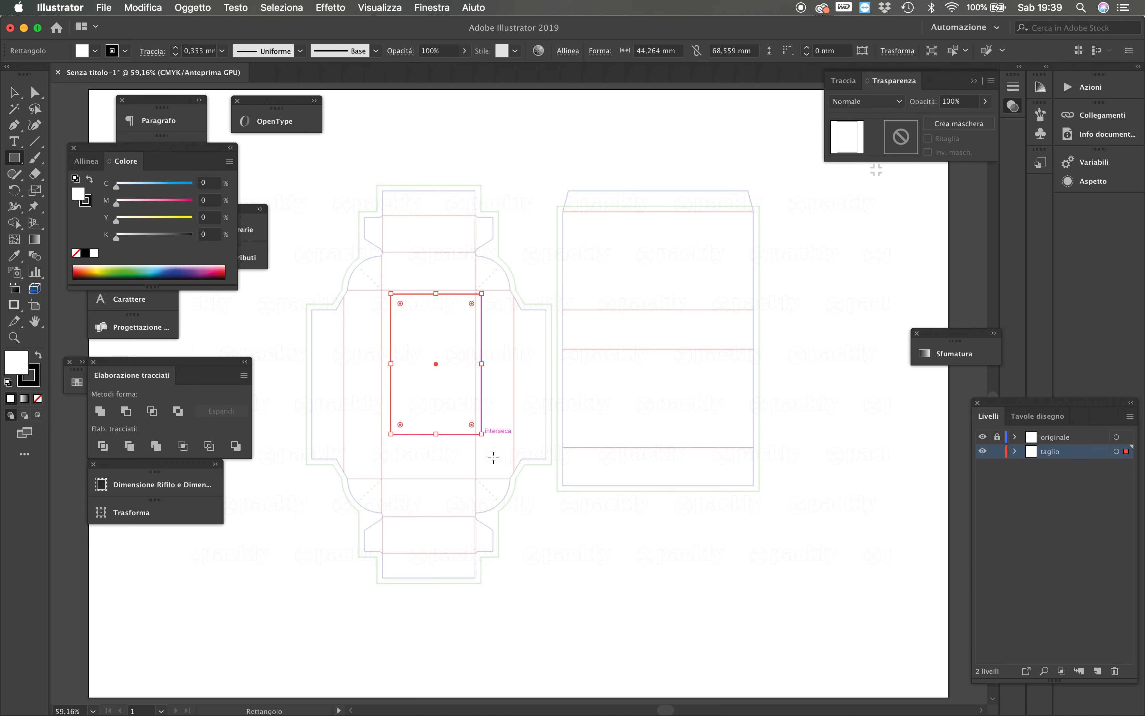
{"action": "left_click_drag", "start_coordinate": [182, 514], "coordinate": [157, 523]}
{"action": "left_click", "coordinate": [183, 581]}
{"action": "left_click", "coordinate": [158, 525]}
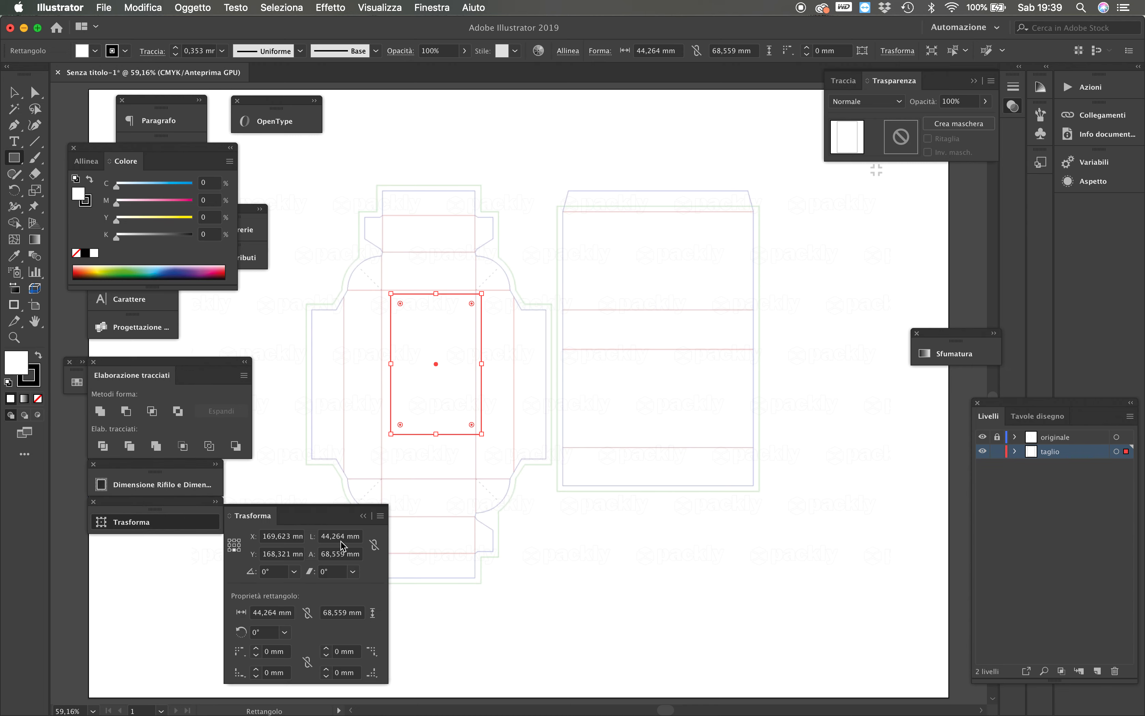
Resize the rectangle to 50 mm wide by 100 mm high and align its upper-left corner with the central panel's corner
{"action": "left_click", "coordinate": [324, 536]}
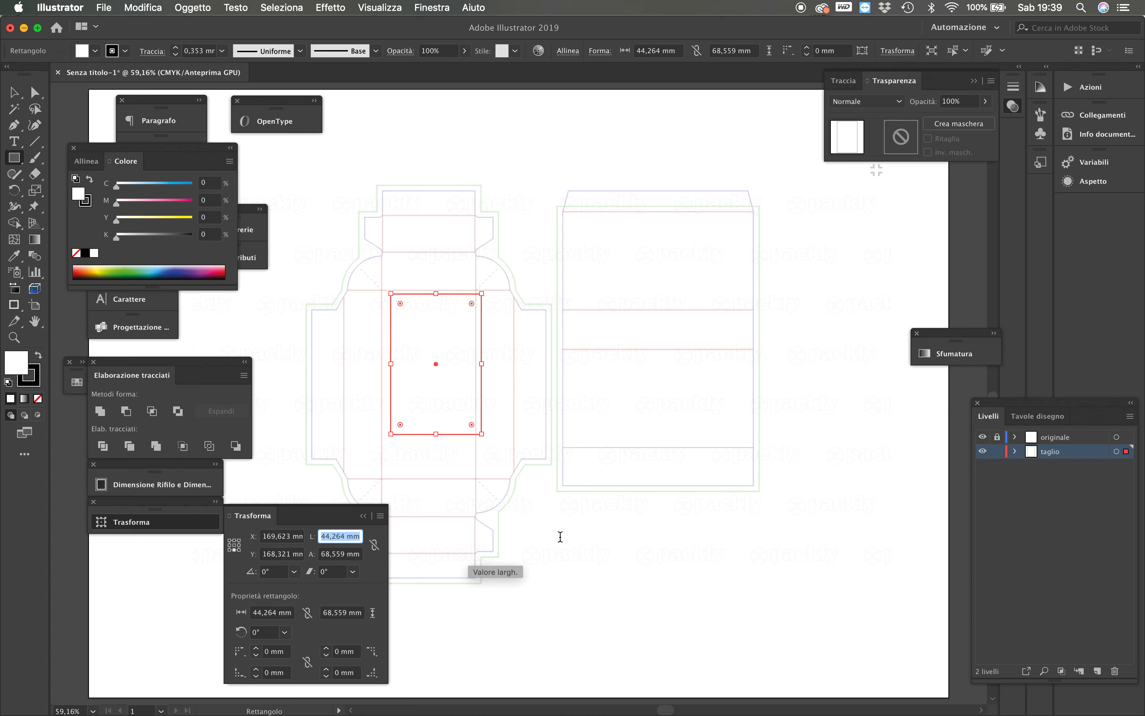
{"action": "type", "text": "50"}
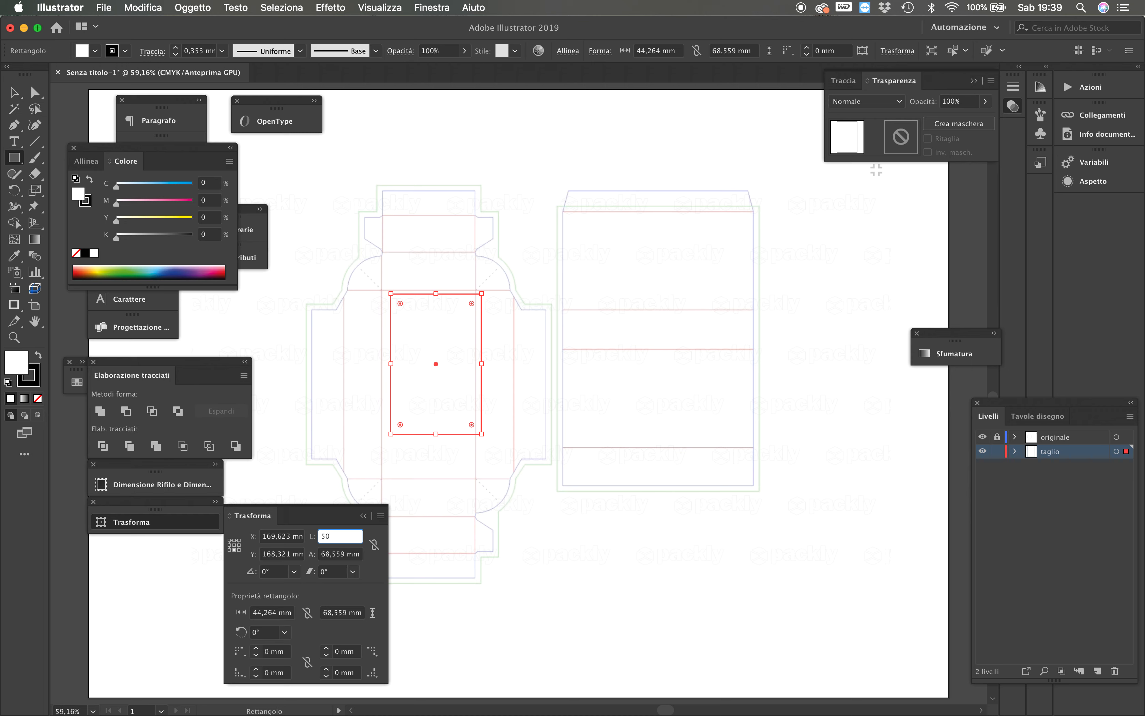
{"action": "key", "text": "Return"}
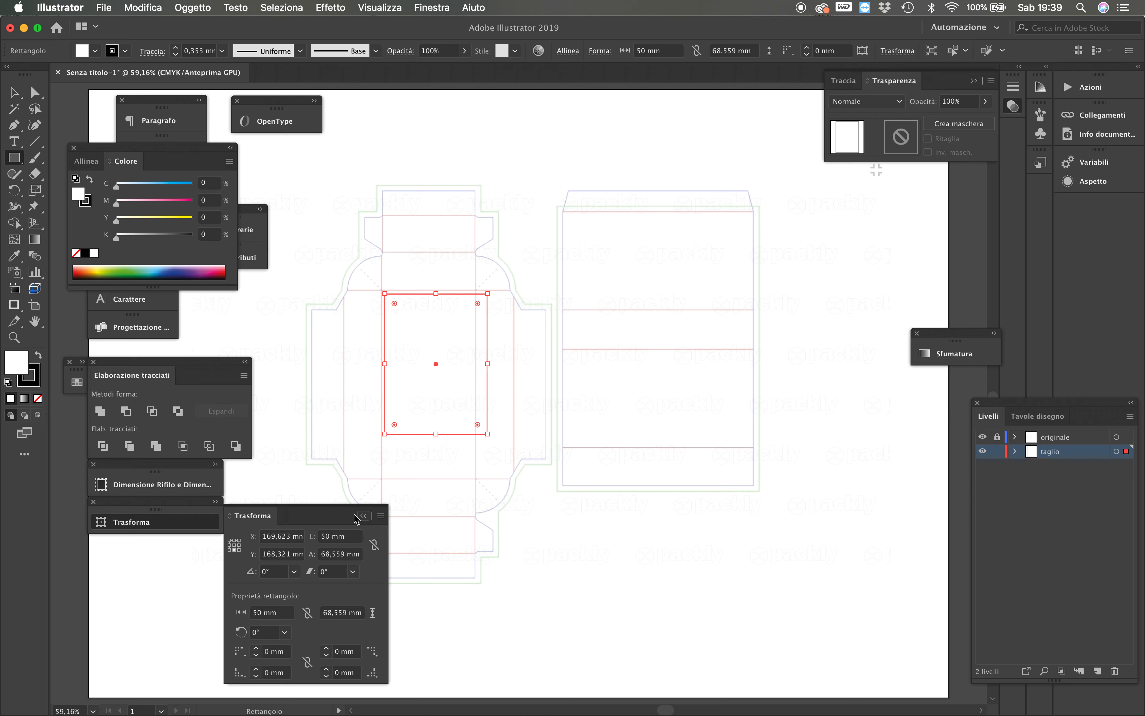
{"action": "left_click", "coordinate": [324, 559]}
{"action": "type", "text": "100"}
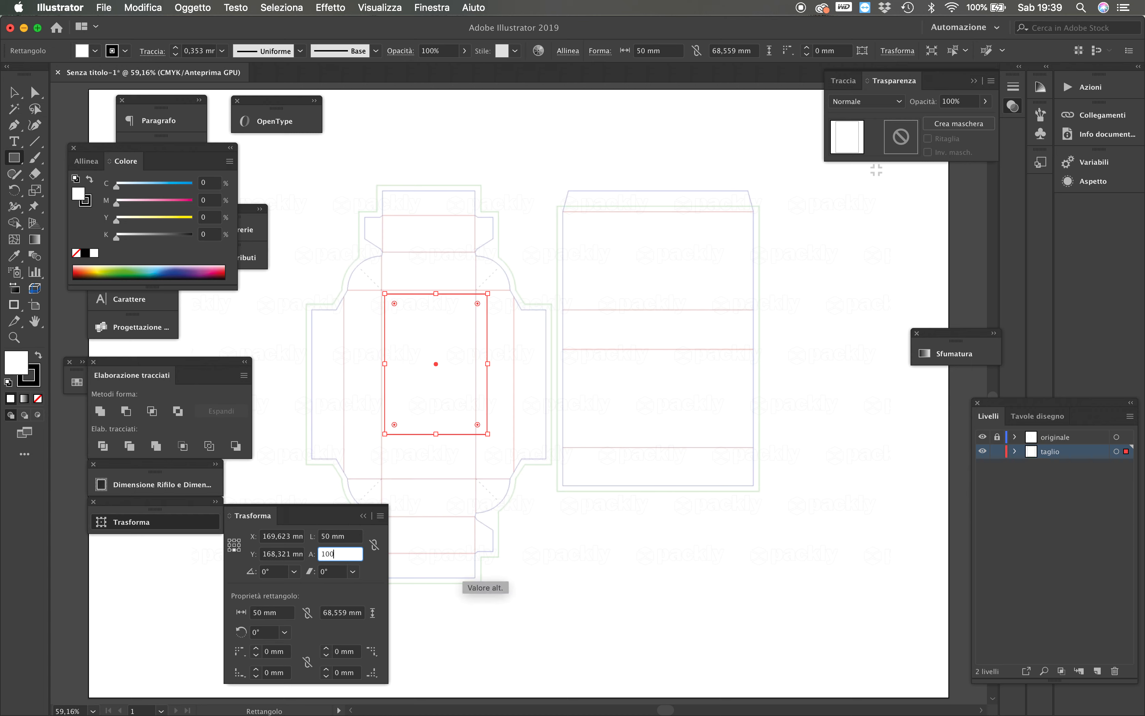
{"action": "key", "text": "Return"}
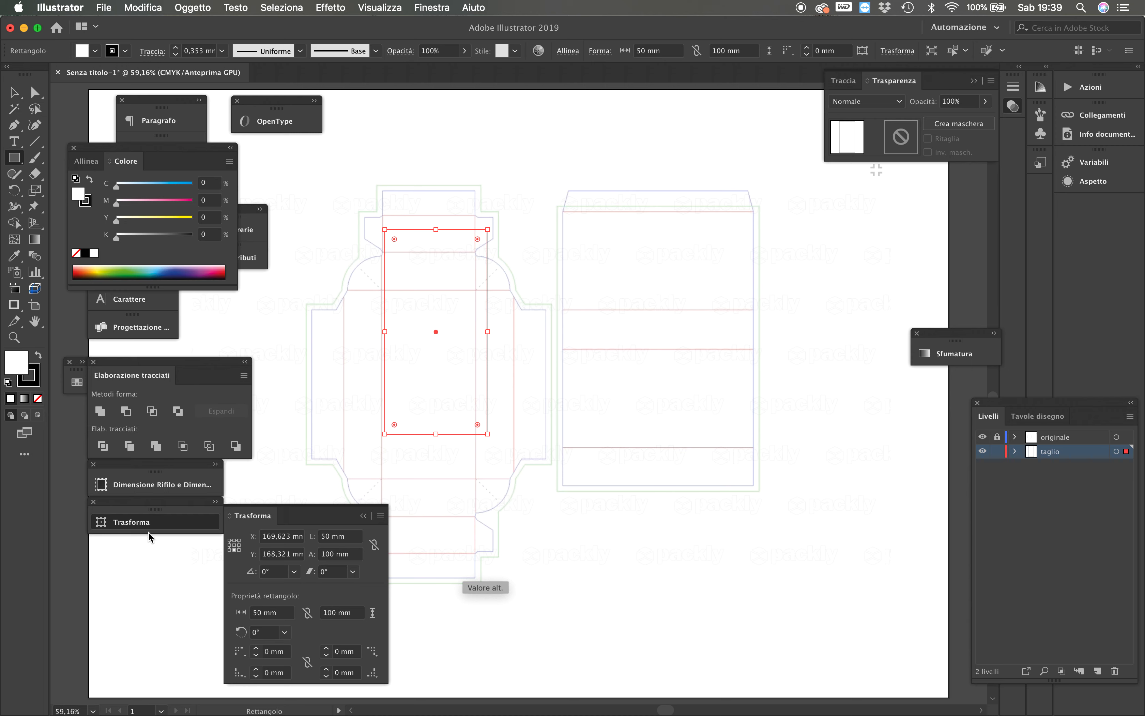
{"action": "left_click", "coordinate": [14, 93]}
{"action": "left_click_drag", "start_coordinate": [443, 231], "coordinate": [440, 290]}
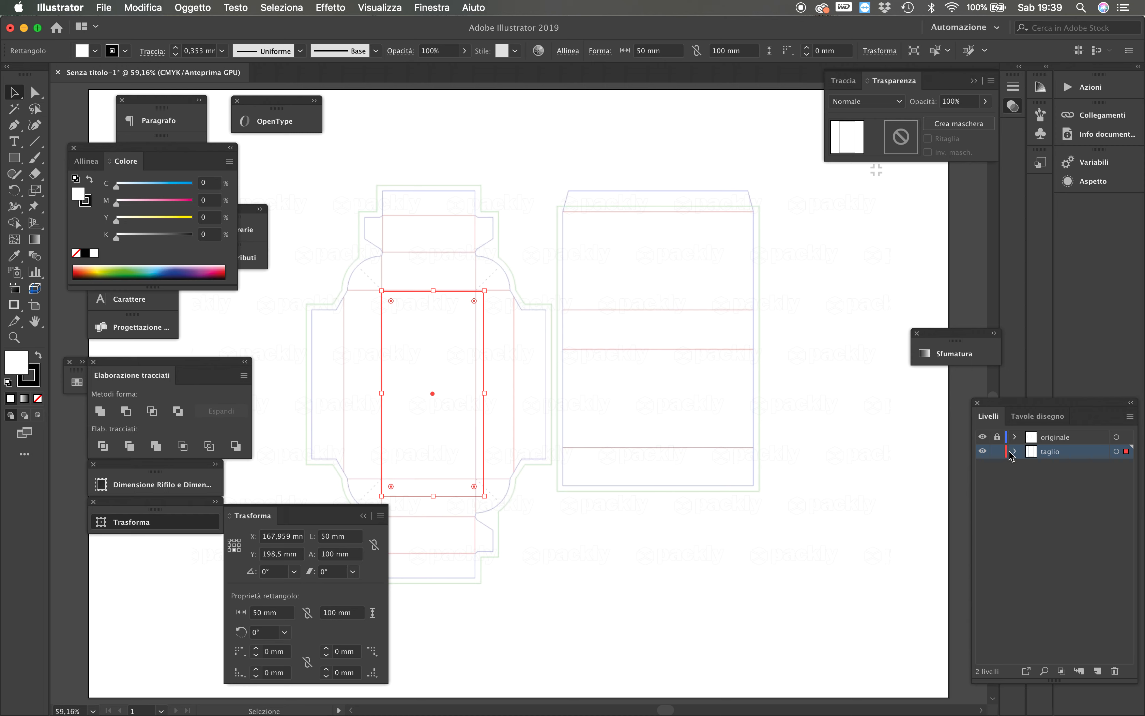
Lock the taglio layer, unlock originale, and enlarge the placed screenshot proportionally to about 352 by 266 mm
{"action": "left_click", "coordinate": [997, 451]}
{"action": "left_click", "coordinate": [998, 441]}
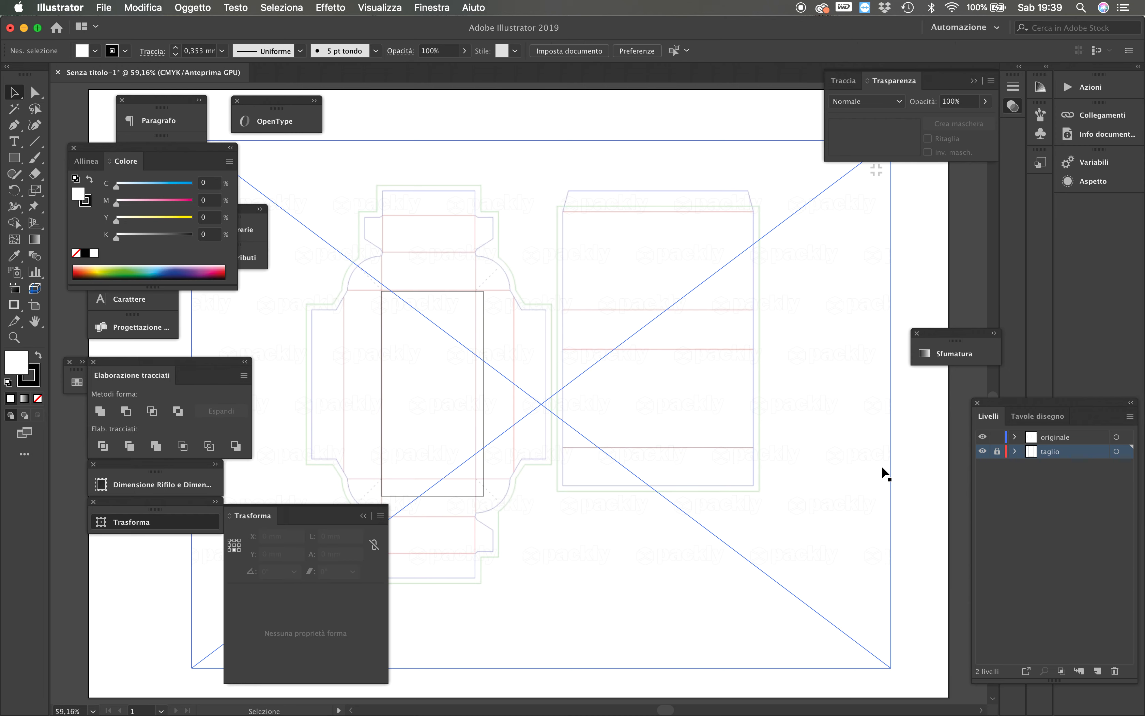
{"action": "left_click", "coordinate": [639, 465]}
{"action": "left_click_drag", "start_coordinate": [890, 667], "coordinate": [925, 693]}
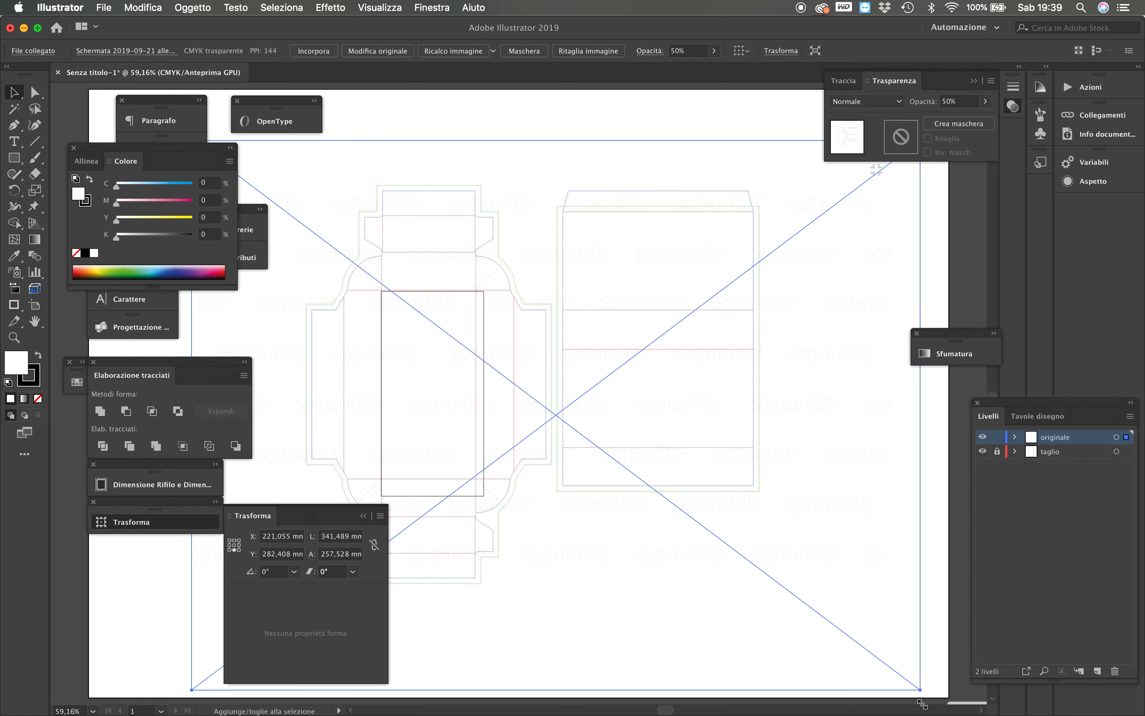
{"action": "scroll", "coordinate": [899, 662], "scroll_direction": "down", "scroll_amount": 4}
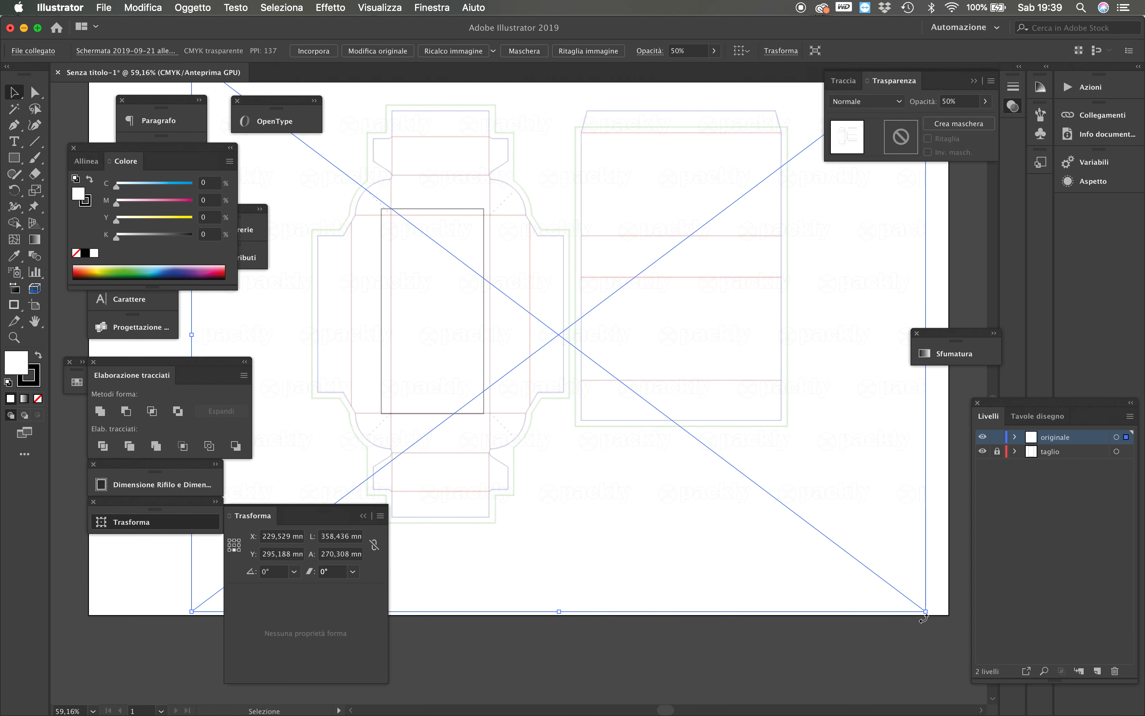
{"action": "left_click_drag", "start_coordinate": [925, 612], "coordinate": [912, 604]}
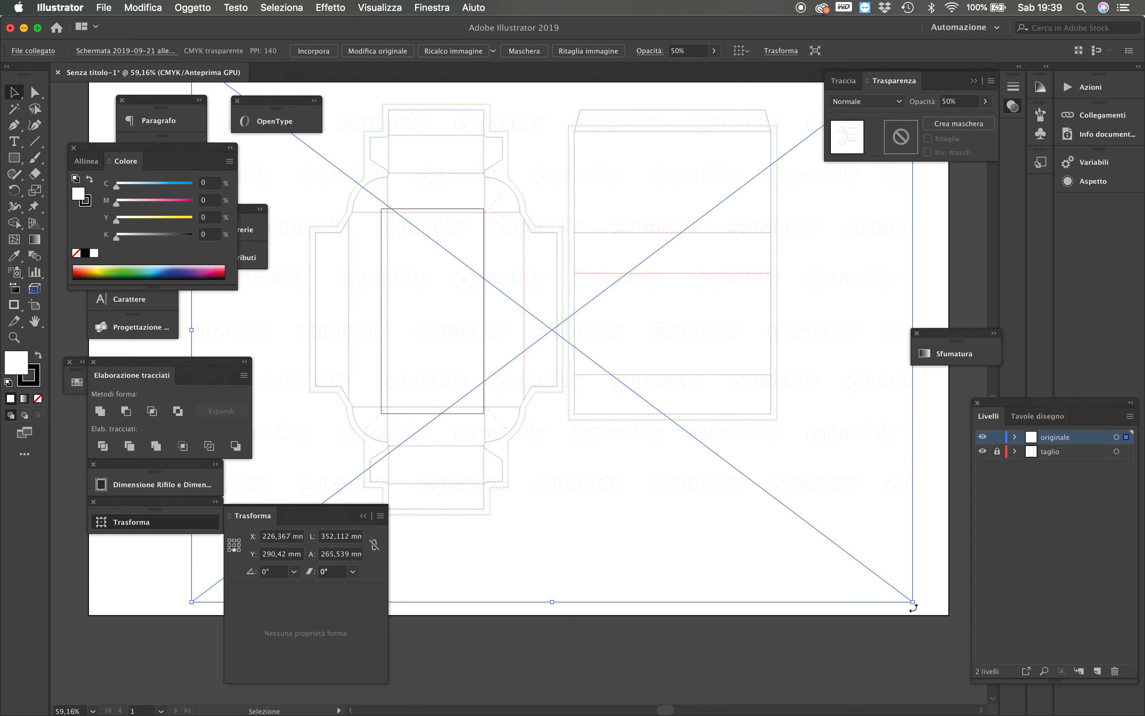
Nudge the screenshot left and up so its central panel lines up with the rectangle's upper-left corner
{"action": "key", "text": "Left"}
{"action": "key", "text": "Left"}
{"action": "key", "text": "Left"}
{"action": "key", "text": "Left"}
{"action": "key", "text": "Left"}
{"action": "key", "text": "Left"}
{"action": "key", "text": "Left"}
{"action": "key", "text": "Left"}
{"action": "key", "text": "Left"}
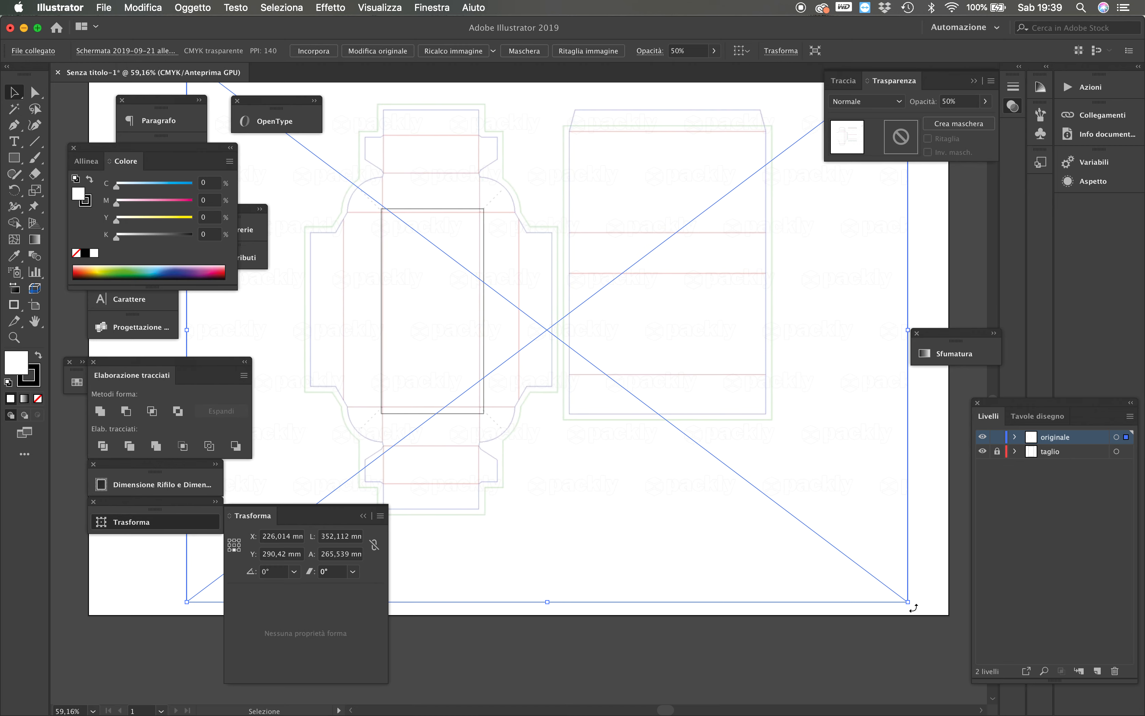
{"action": "key", "text": "Up"}
{"action": "key", "text": "Up"}
{"action": "key", "text": "Up"}
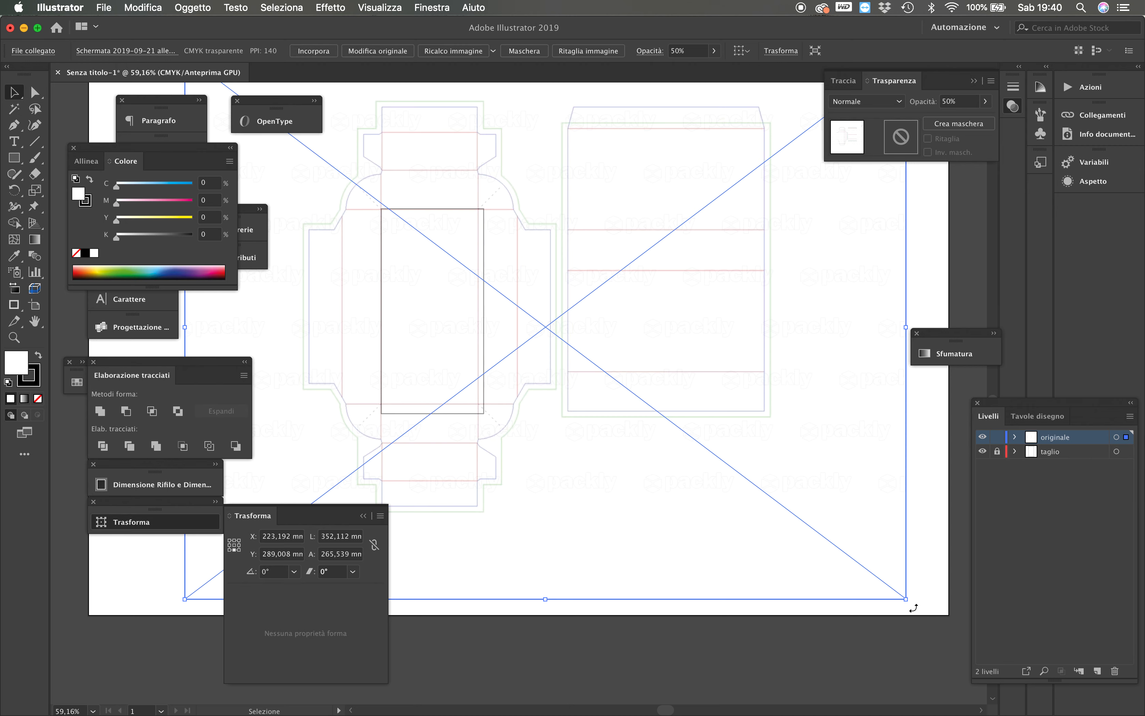
Enlarge the screenshot proportionally to about 360 by 272 mm and nudge it up and left to match the rectangle
{"action": "left_click_drag", "start_coordinate": [906, 599], "coordinate": [923, 612]}
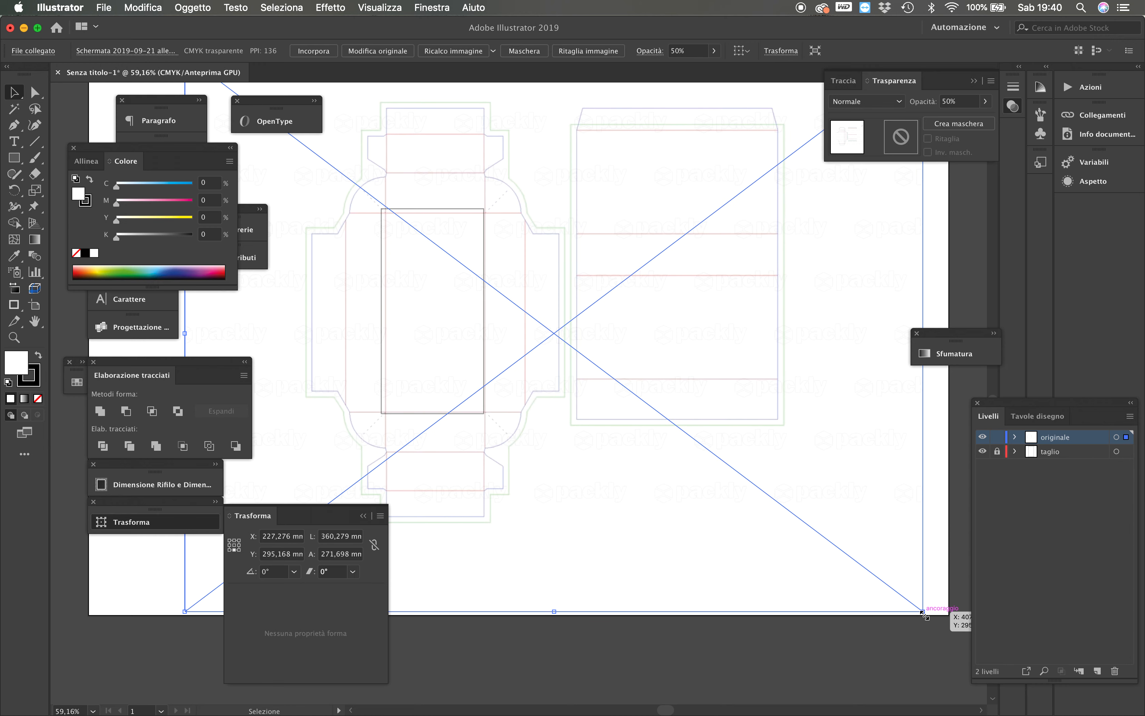
{"action": "key", "text": "Up"}
{"action": "key", "text": "Up"}
{"action": "key", "text": "Up"}
{"action": "key", "text": "Up"}
{"action": "key", "text": "Up"}
{"action": "key", "text": "Up"}
{"action": "key", "text": "Left"}
{"action": "key", "text": "Left"}
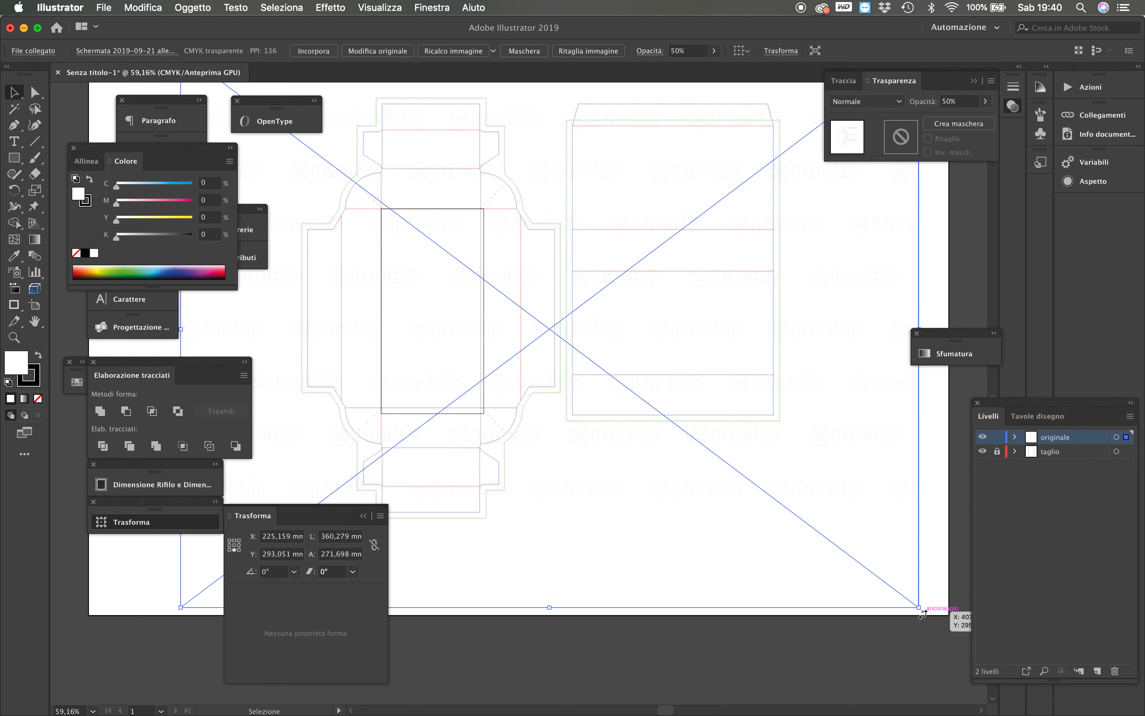
Enlarge the screenshot proportionally to about 364 by 275 mm and nudge it up and left onto the rectangle
{"action": "key", "text": "shift"}
{"action": "left_click_drag", "start_coordinate": [918, 605], "coordinate": [927, 615]}
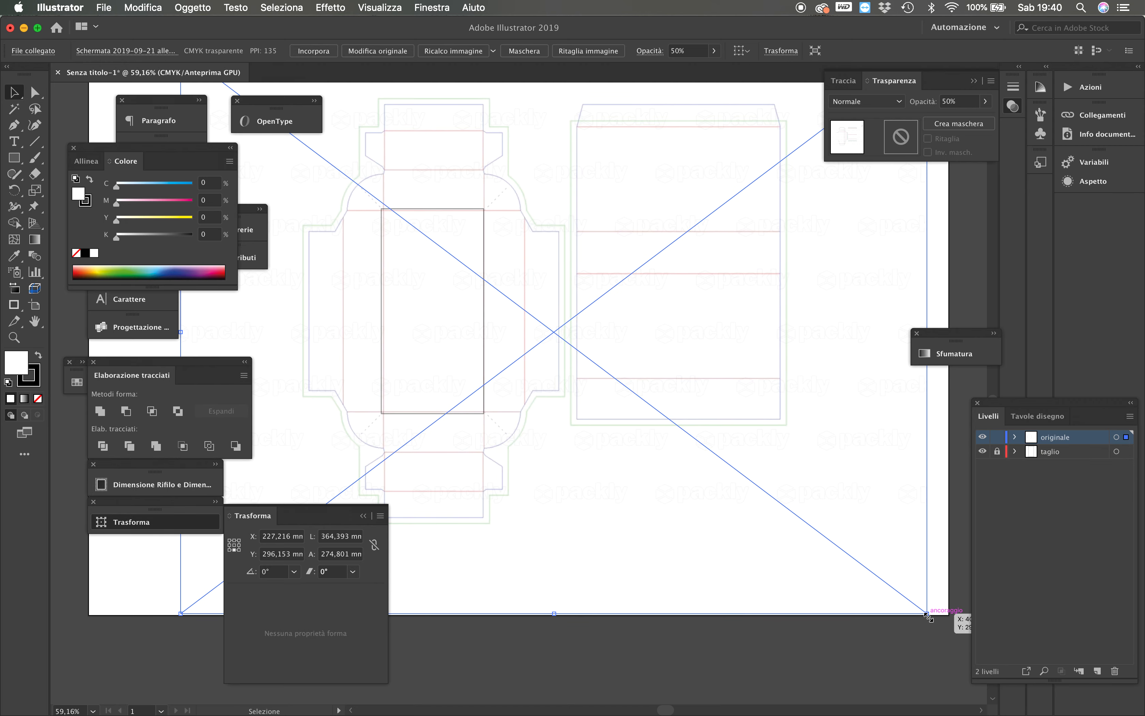
{"action": "key", "text": "Up"}
{"action": "key", "text": "Up"}
{"action": "key", "text": "Up"}
{"action": "key", "text": "Left"}
{"action": "key", "text": "Left"}
{"action": "key", "text": "Left"}
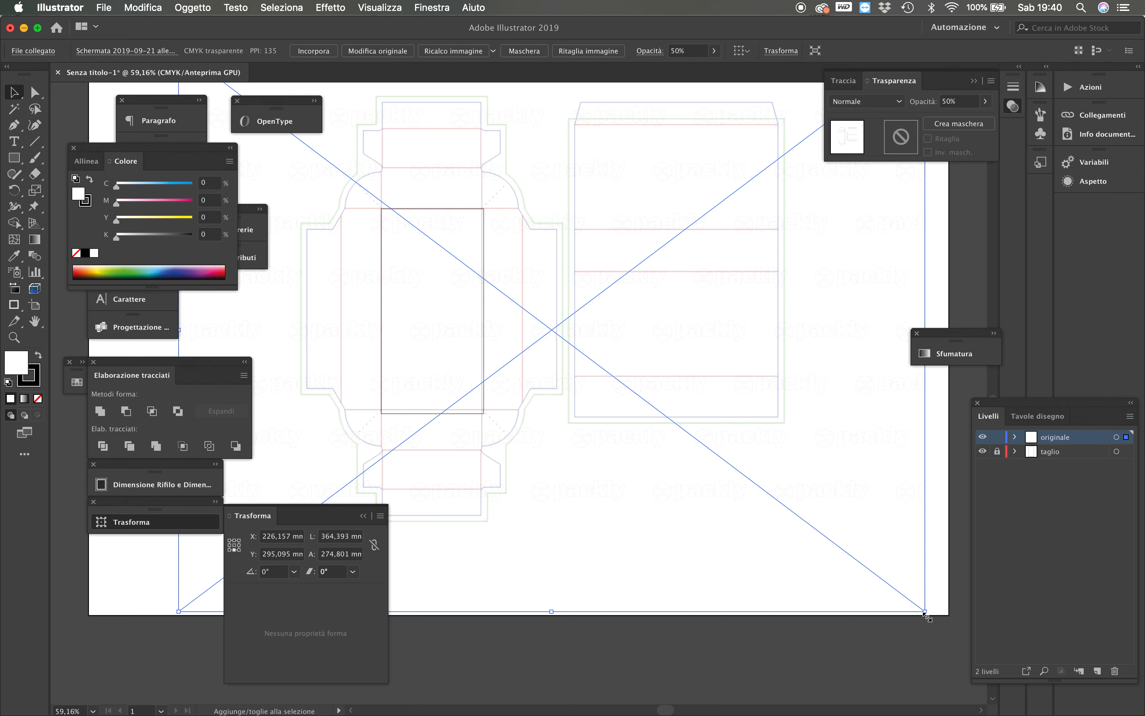
Enlarge the screenshot proportionally to about 367 by 277 mm and nudge it left and up against the rectangle's edges
{"action": "left_click_drag", "start_coordinate": [927, 616], "coordinate": [930, 619]}
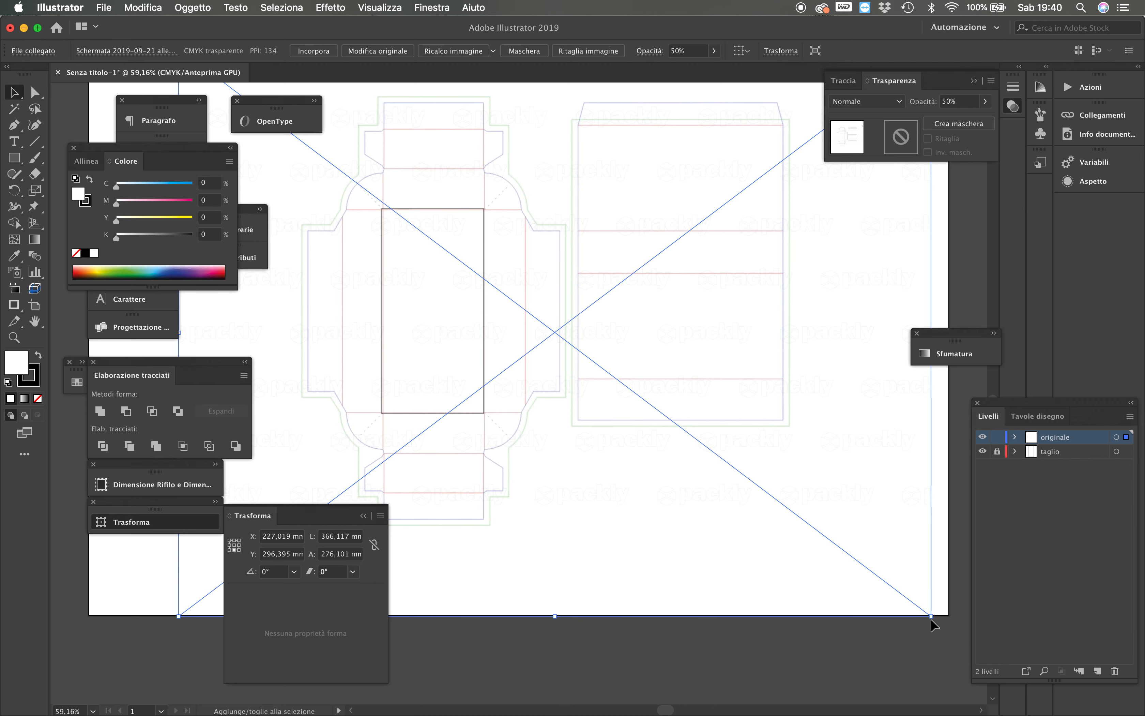
{"action": "key", "text": "Left"}
{"action": "key", "text": "Left"}
{"action": "key", "text": "Left"}
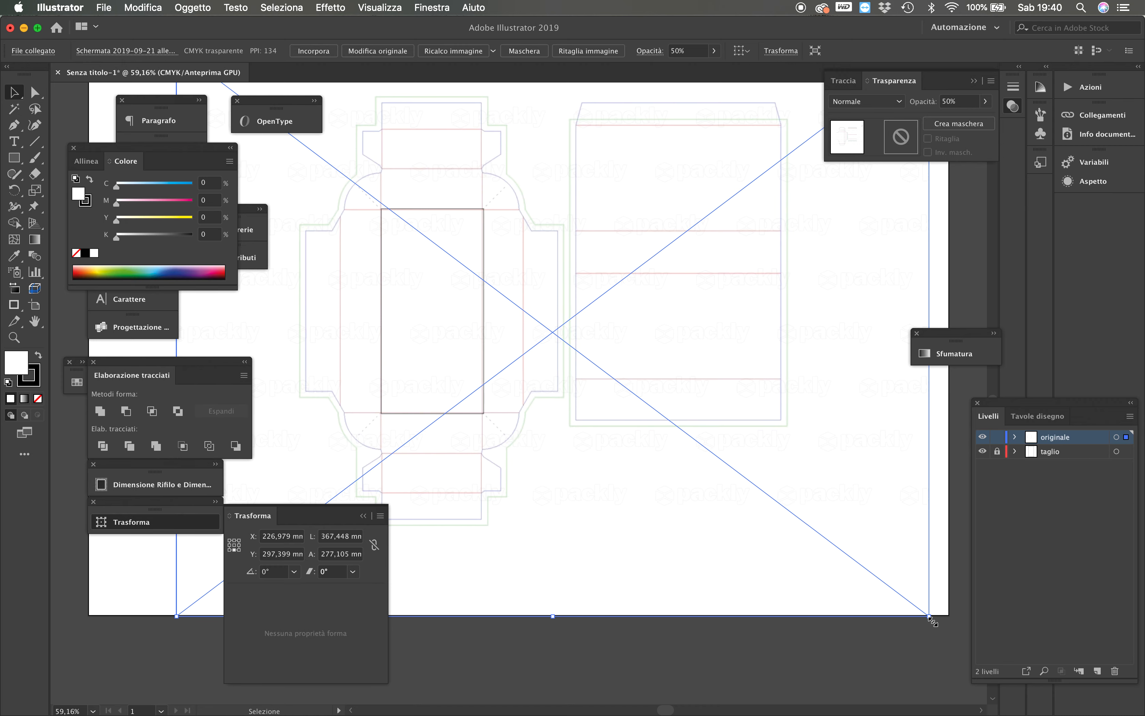
{"action": "key", "text": "Up"}
{"action": "key", "text": "Up"}
Enlarge the screenshot proportionally to about 370 by 279 mm and nudge it slightly left to fit the rectangle
{"action": "left_click_drag", "start_coordinate": [930, 619], "coordinate": [936, 621]}
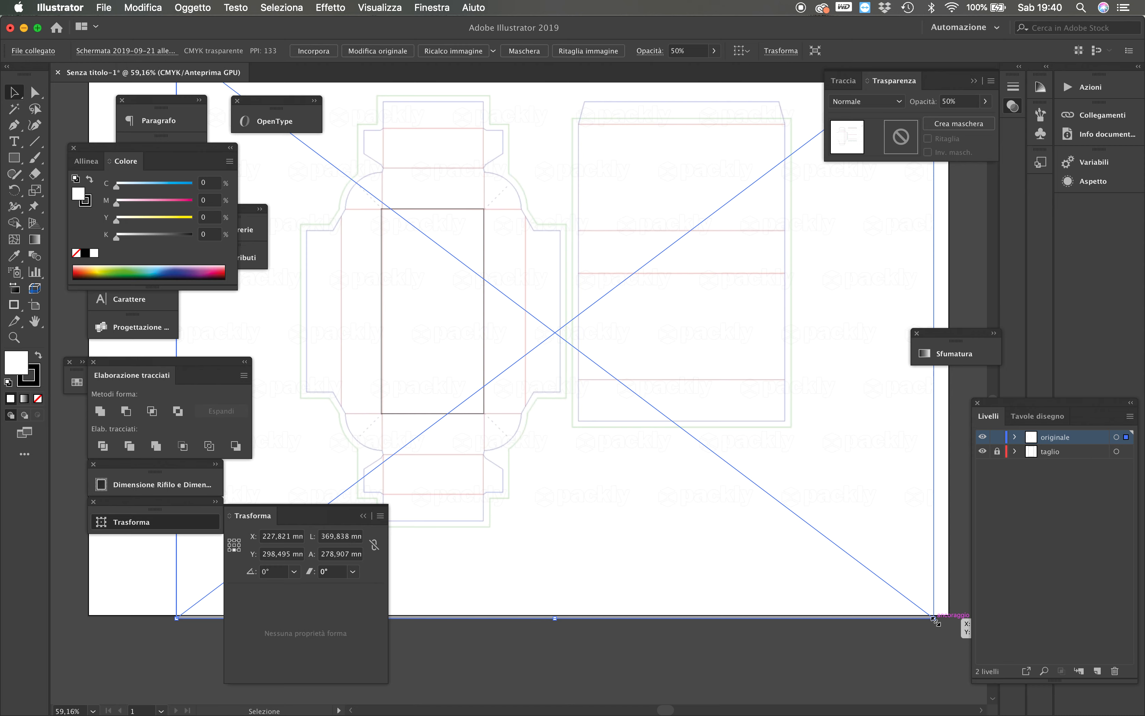
{"action": "key", "text": "Left"}
{"action": "key", "text": "Left"}
{"action": "key", "text": "Right"}
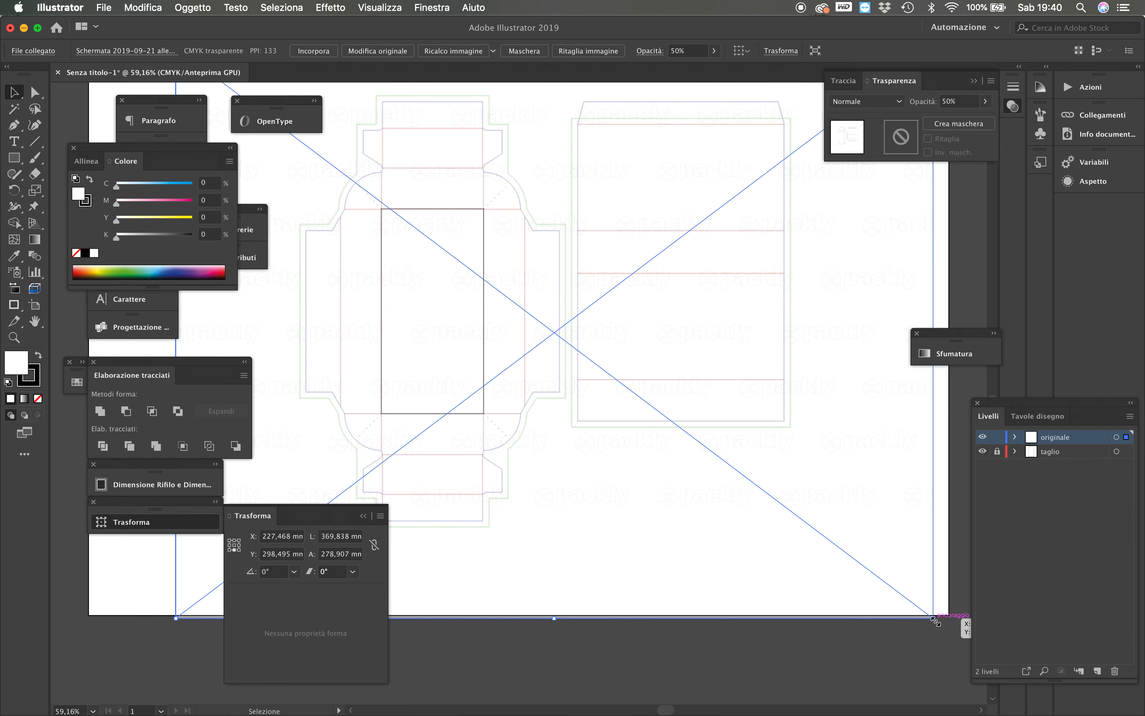
Lock the originale layer, unlock taglio, and select the 50 by 100 mm rectangle
{"action": "left_click", "coordinate": [997, 437]}
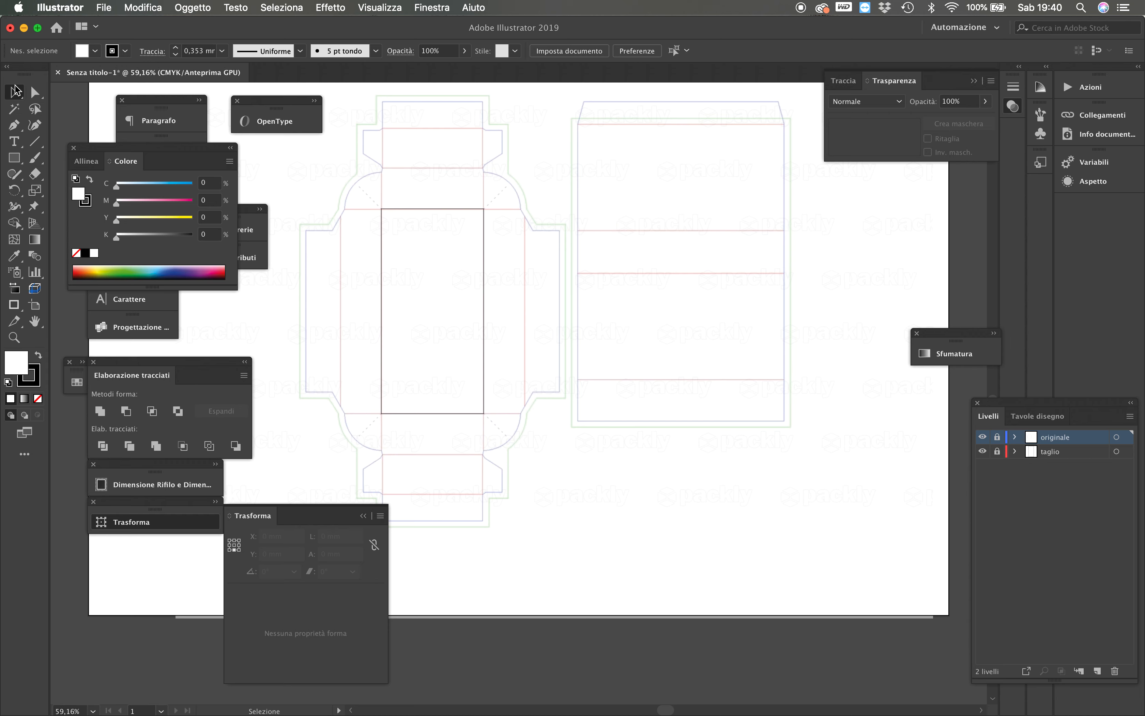
{"action": "left_click", "coordinate": [996, 451]}
{"action": "left_click", "coordinate": [484, 298]}
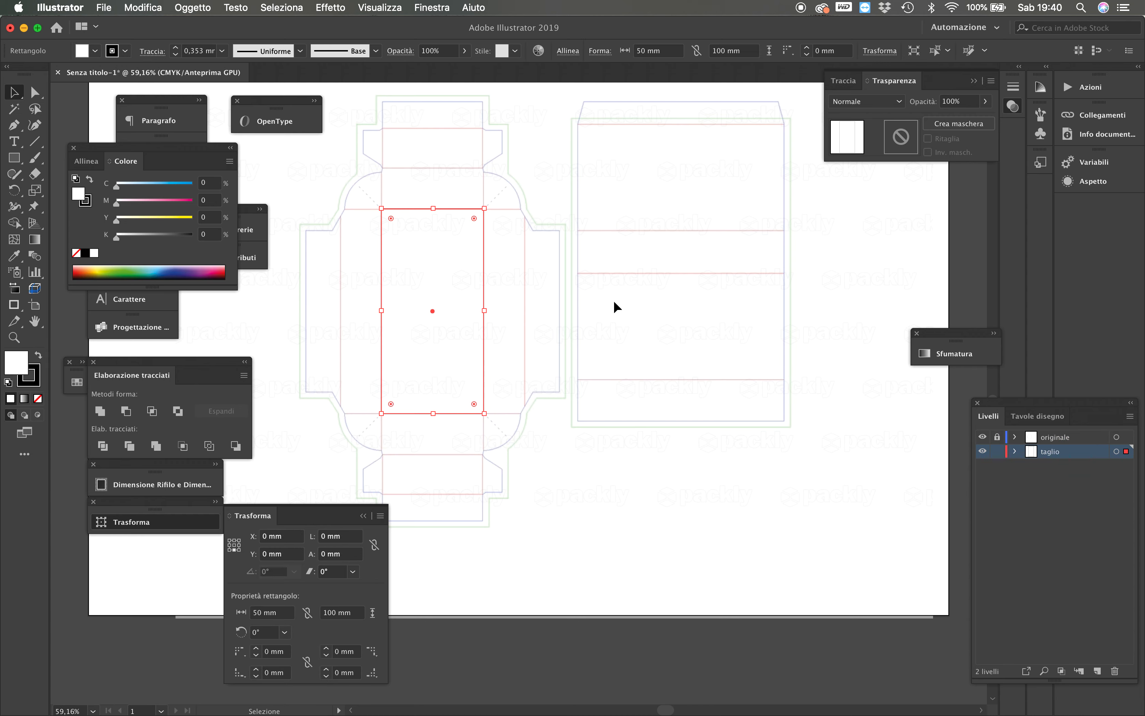
Toggle the originale layer's visibility, check the rectangle's fit against the central panel up close, and leave the rectangle selected
{"action": "left_click", "coordinate": [982, 437]}
{"action": "left_click", "coordinate": [982, 438]}
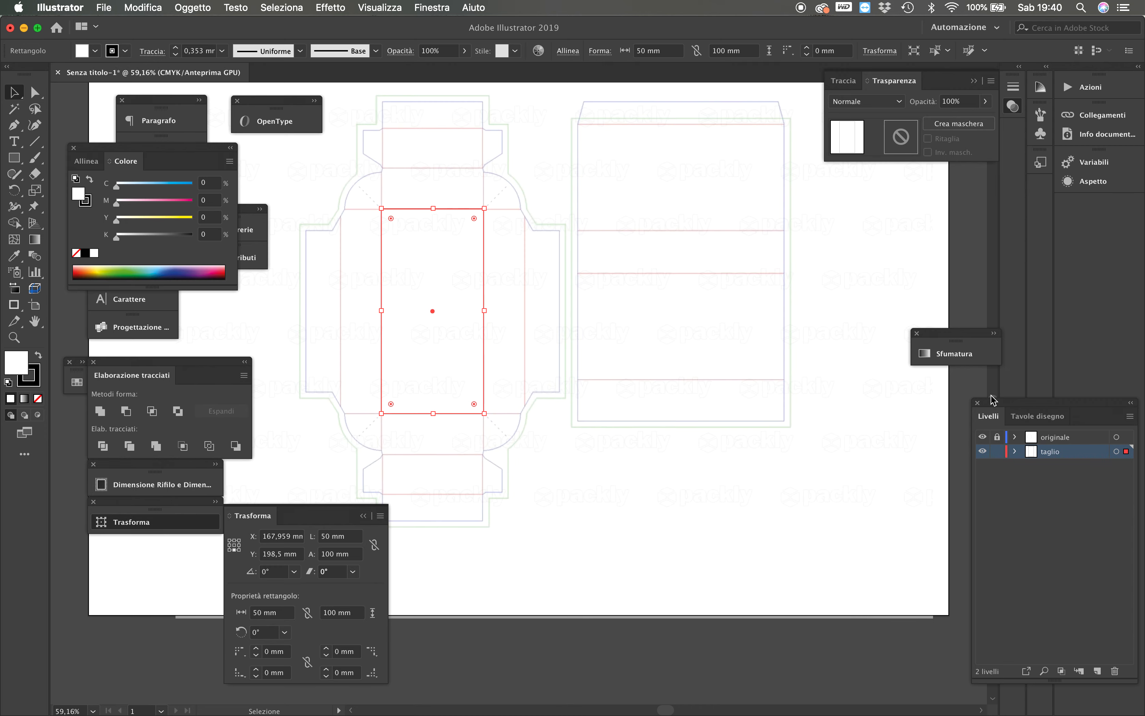
{"action": "left_click", "coordinate": [610, 365]}
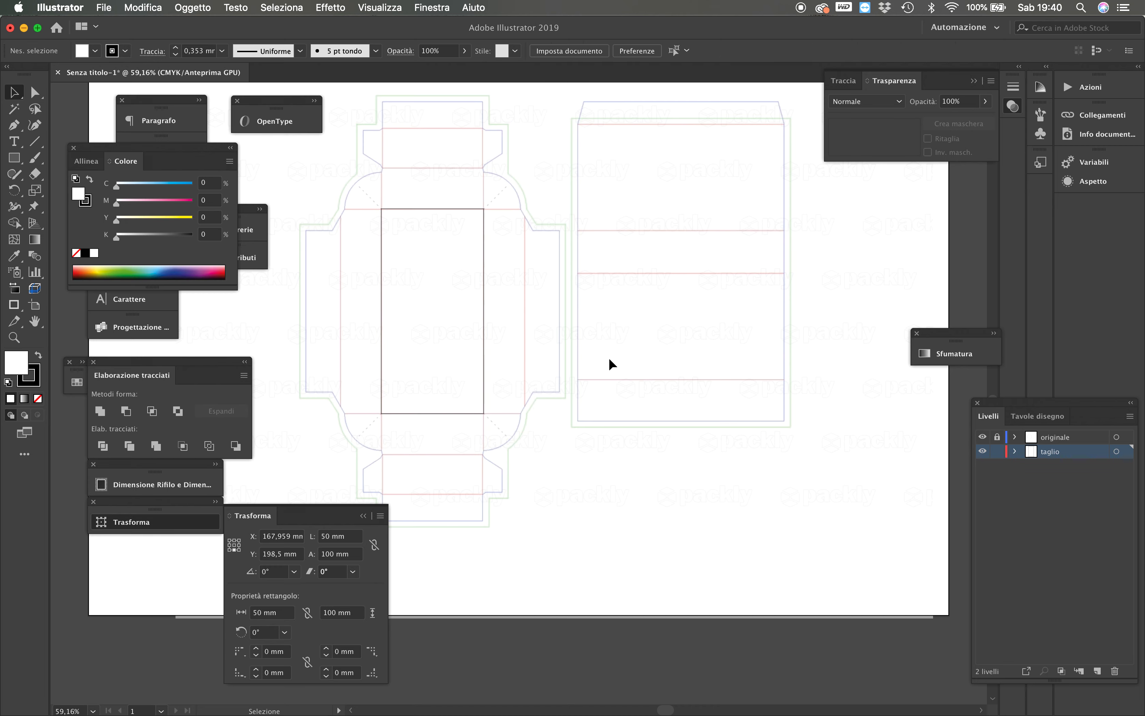
{"action": "left_click", "coordinate": [365, 422]}
{"action": "left_click", "coordinate": [442, 402]}
{"action": "scroll", "coordinate": [530, 346], "scroll_direction": "up", "scroll_amount": 10}
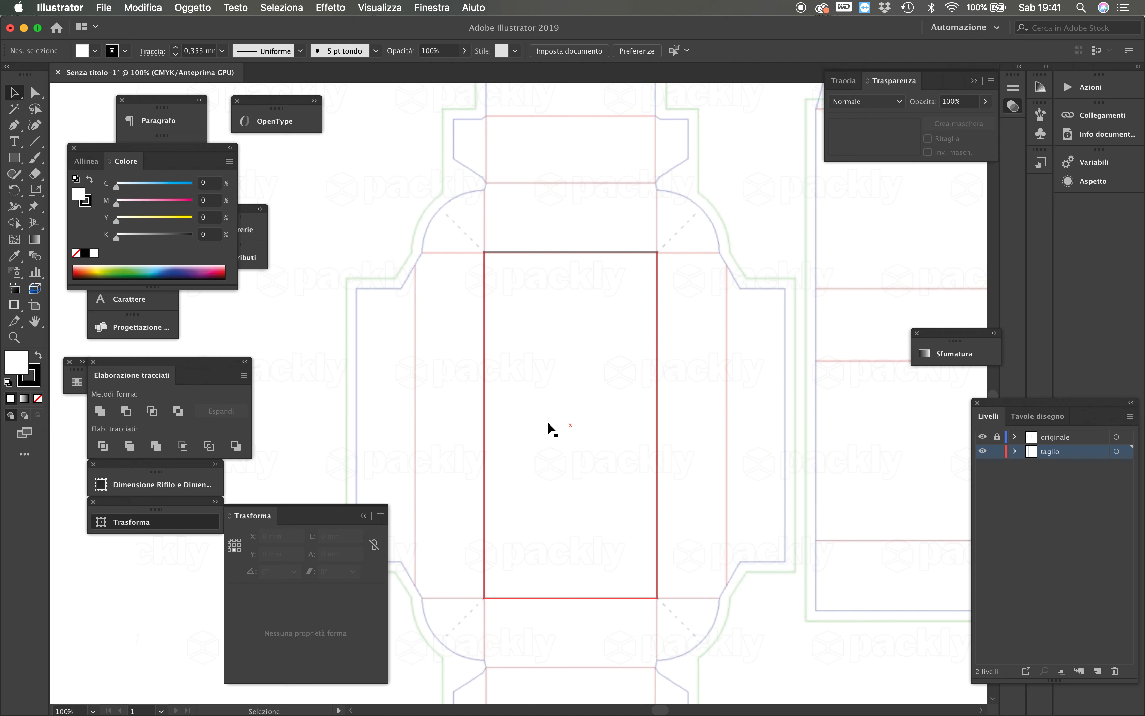
{"action": "left_click", "coordinate": [618, 258]}
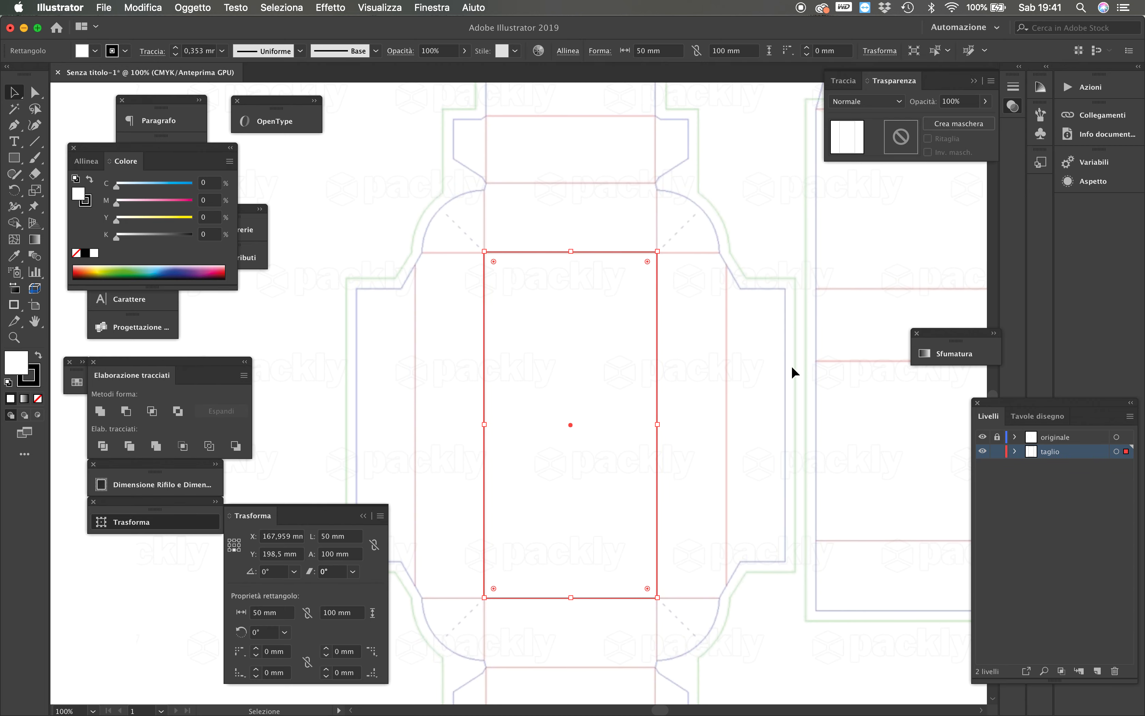
Remove the 50 by 100 mm rectangle's fill and set its black stroke to 4 mm
{"action": "left_click", "coordinate": [38, 398]}
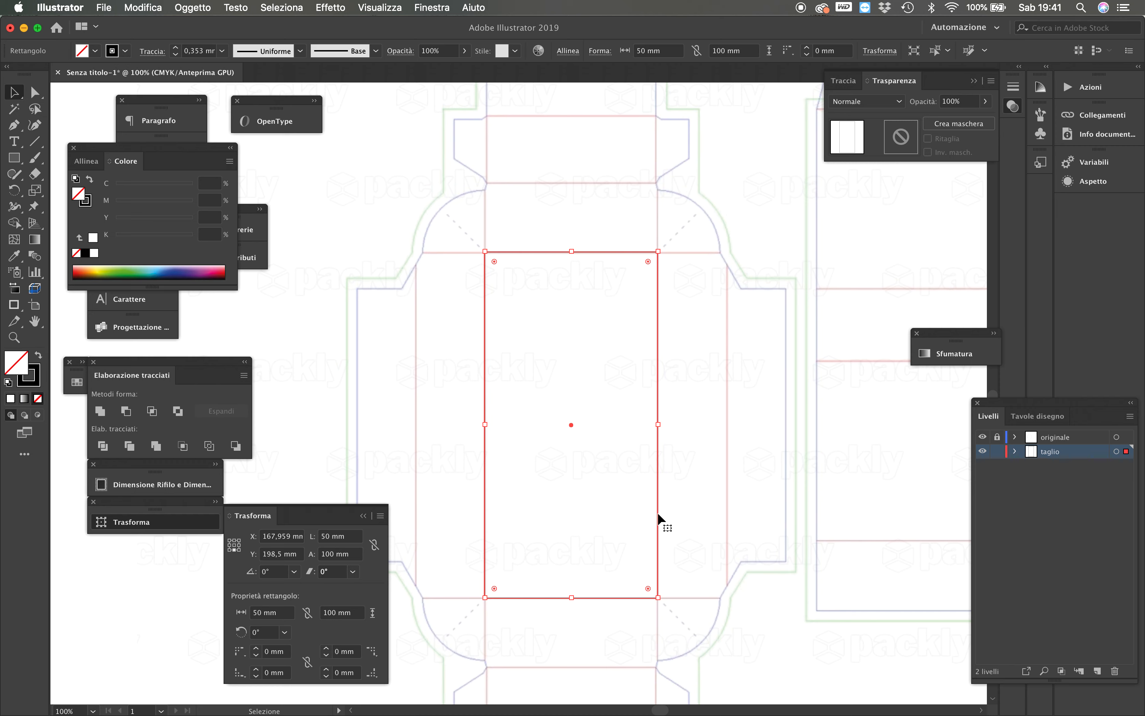
{"action": "left_click", "coordinate": [33, 384]}
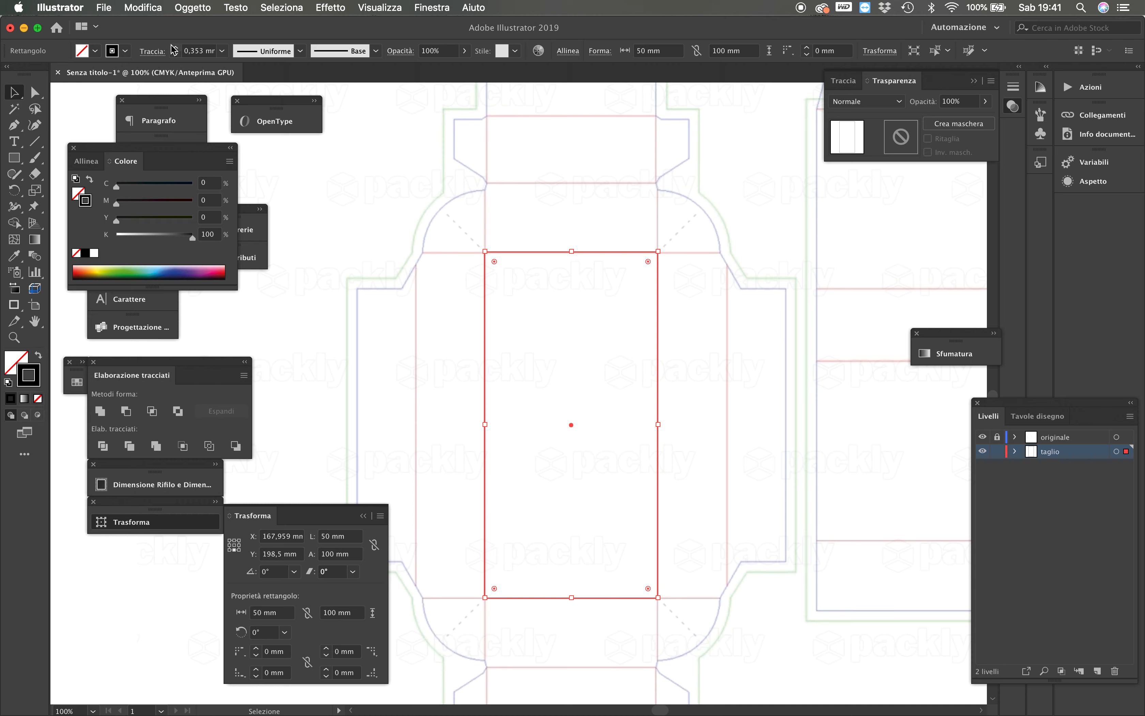
{"action": "left_click", "coordinate": [180, 51]}
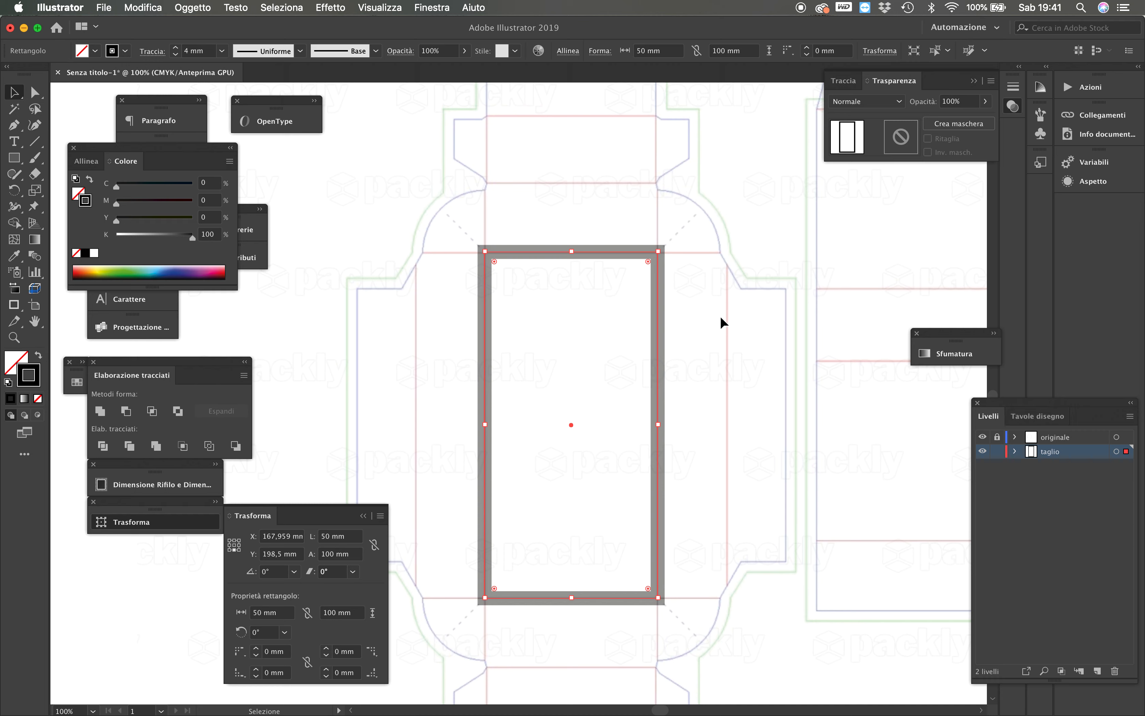
Align the rectangle's stroke to the inside, set its weight to 0,25 mm, and deselect it
{"action": "left_click", "coordinate": [1039, 87]}
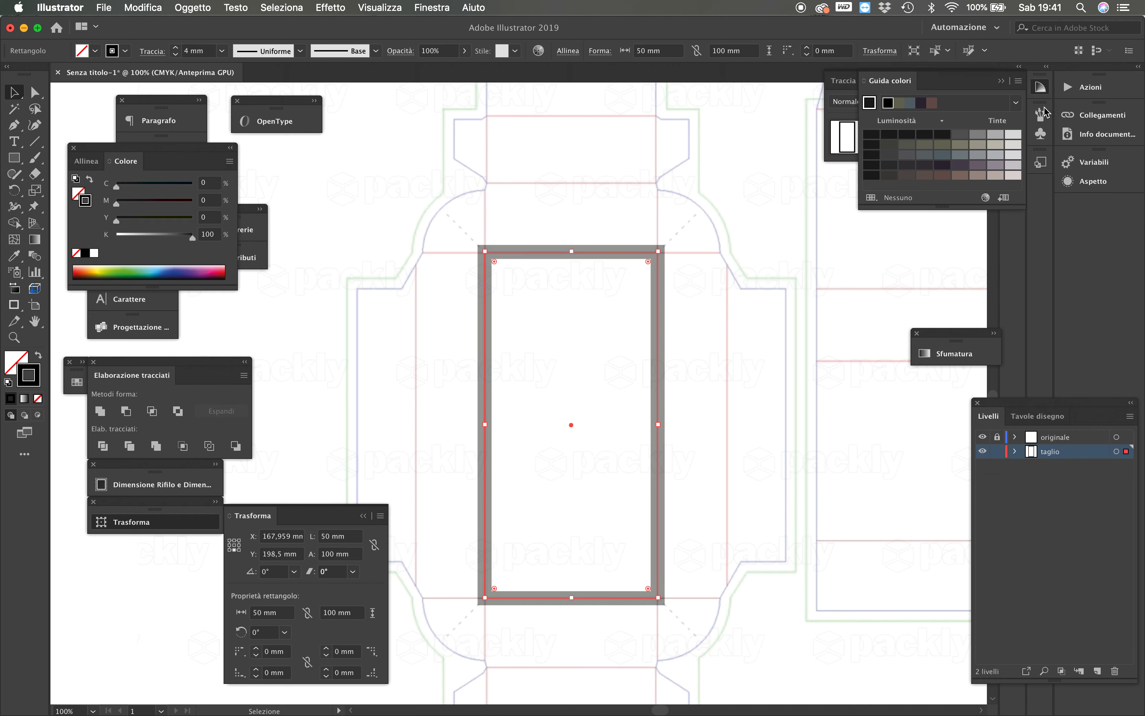
{"action": "left_click", "coordinate": [1012, 90]}
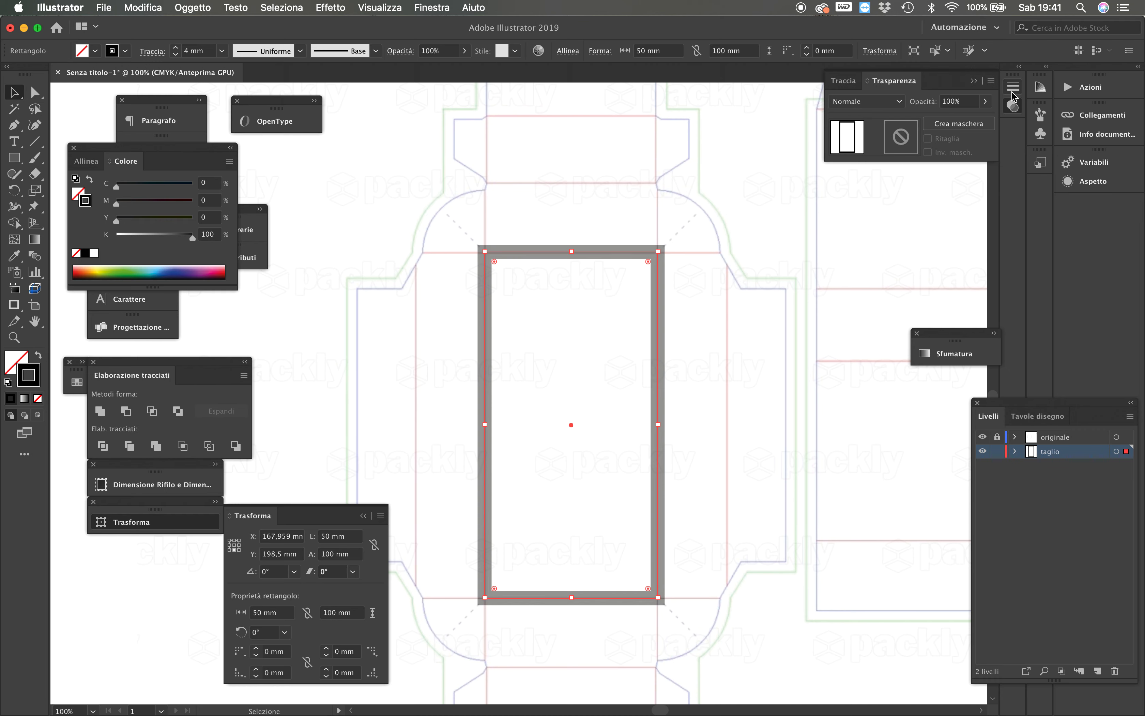
{"action": "left_click", "coordinate": [1012, 87]}
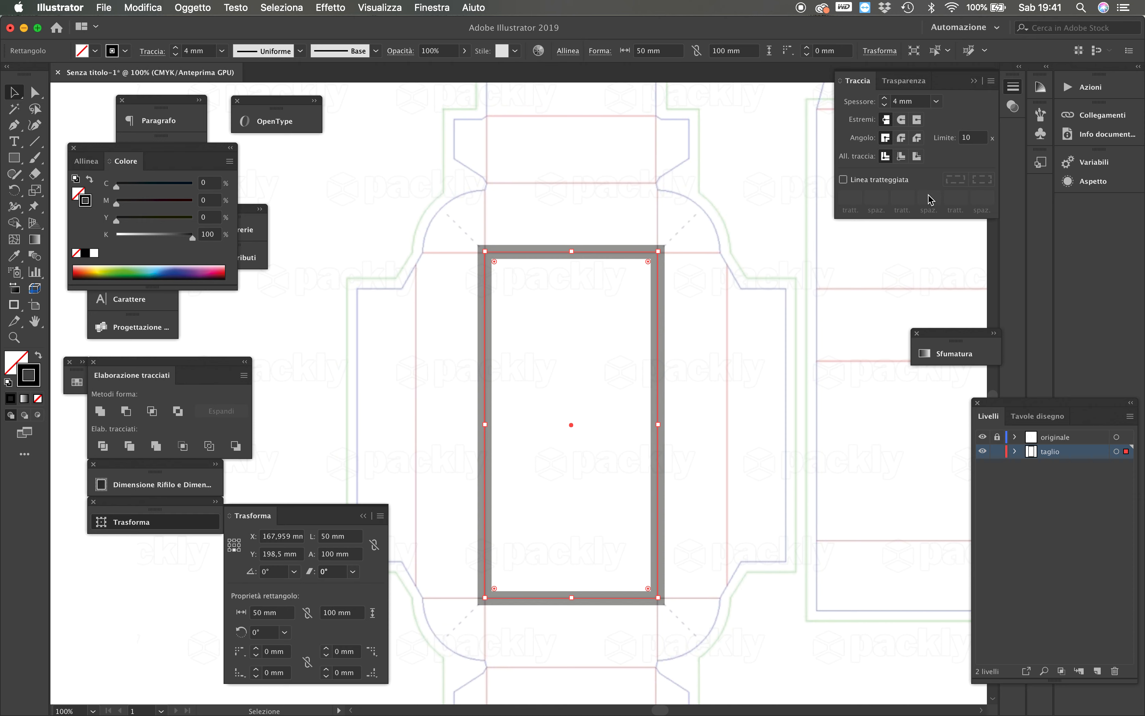
{"action": "left_click", "coordinate": [901, 156]}
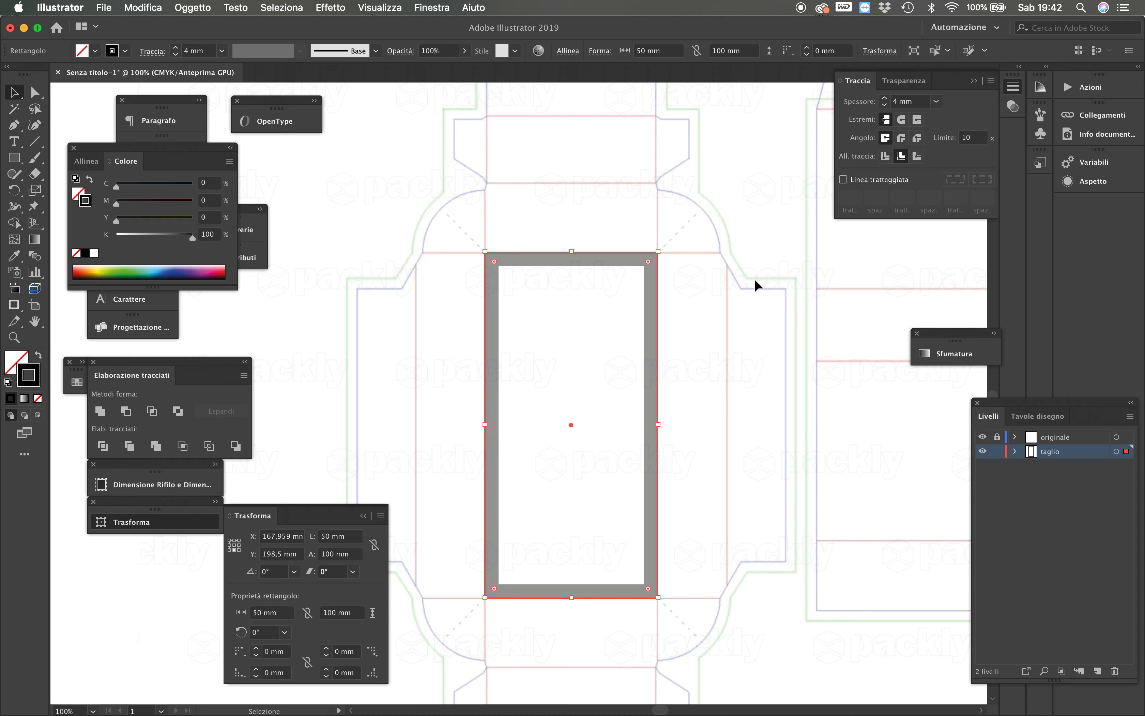
{"action": "left_click", "coordinate": [221, 50]}
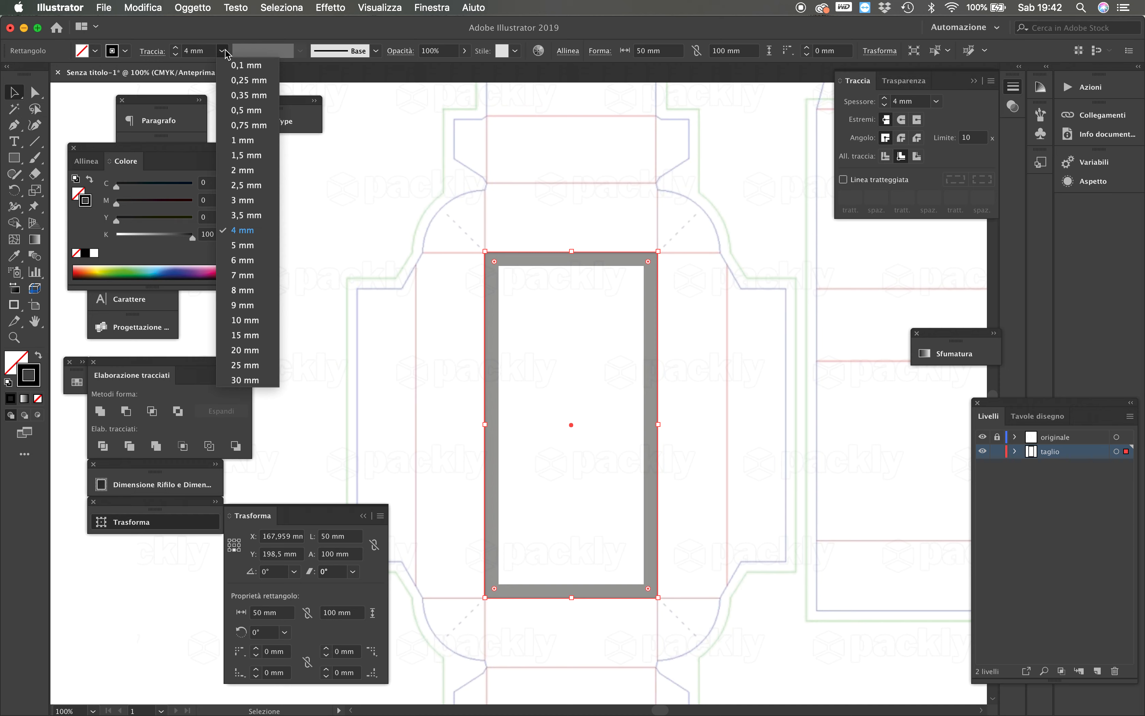
{"action": "left_click", "coordinate": [258, 81]}
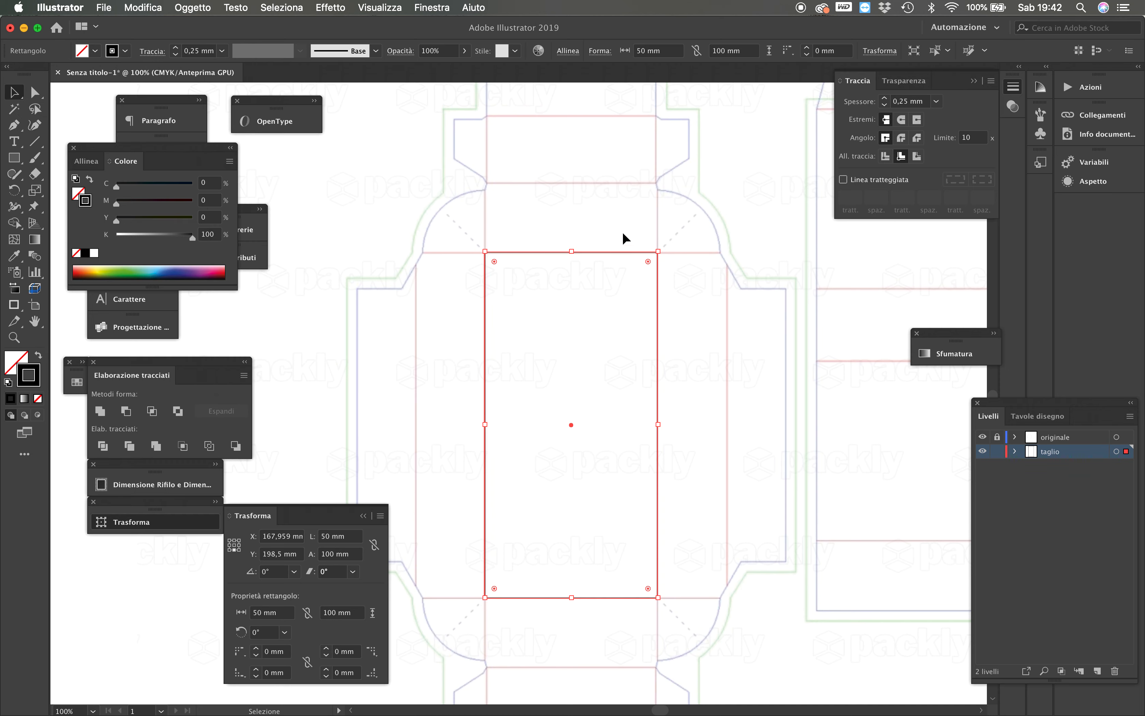
{"action": "left_click", "coordinate": [479, 256]}
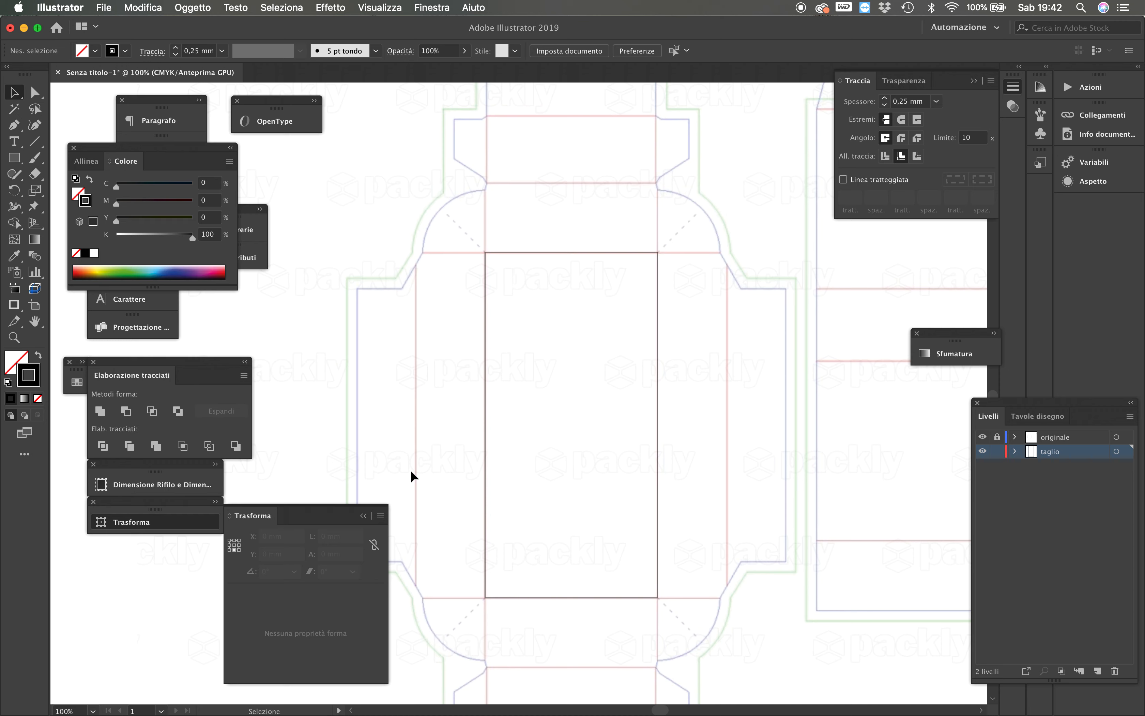
{"action": "left_click_drag", "start_coordinate": [201, 360], "coordinate": [267, 278]}
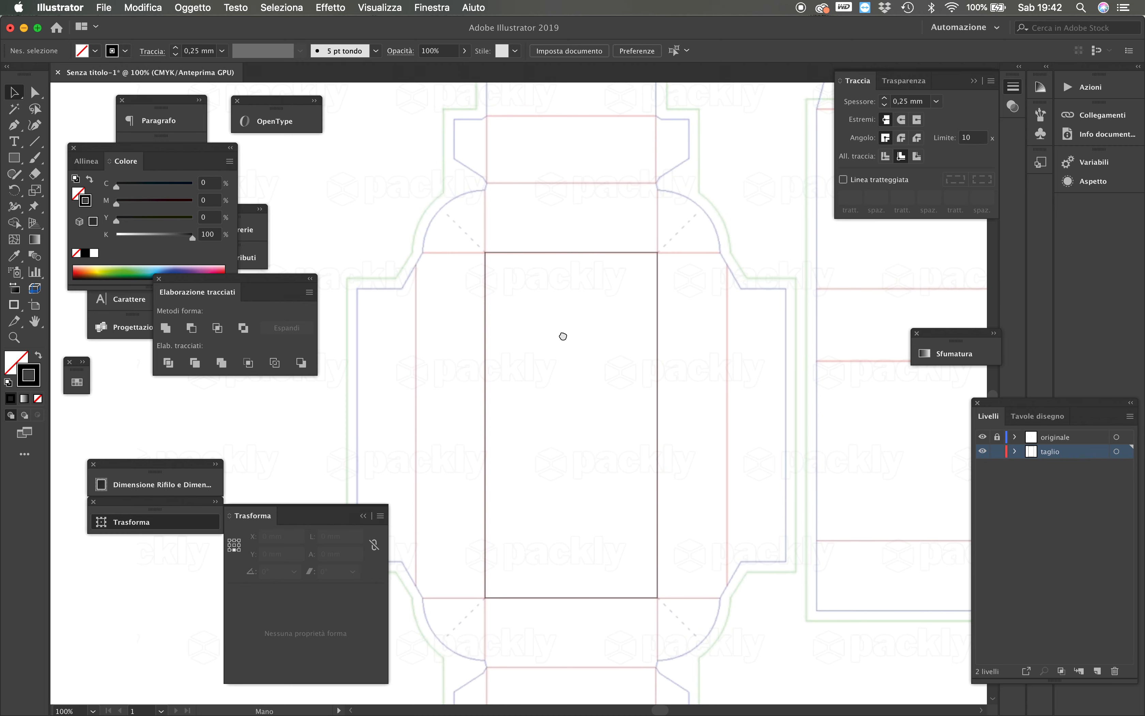
{"action": "left_click_drag", "start_coordinate": [560, 335], "coordinate": [574, 434]}
{"action": "left_click_drag", "start_coordinate": [669, 436], "coordinate": [671, 126]}
{"action": "key", "text": "super+z"}
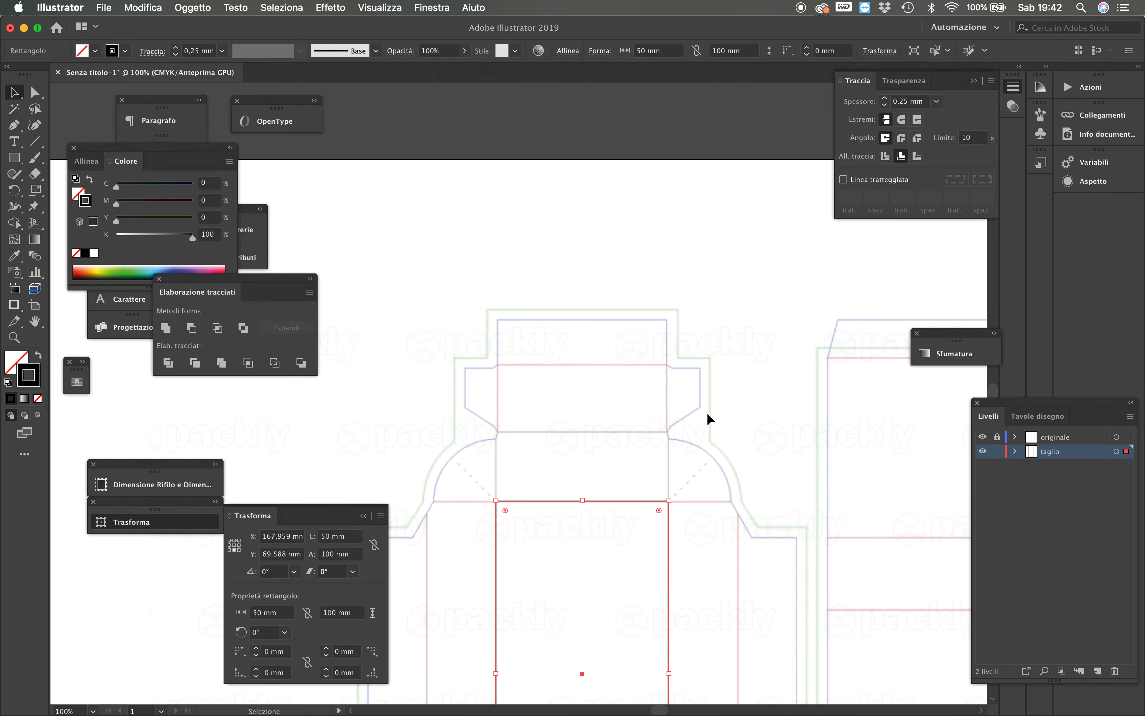
Duplicate the 50 by 100 mm rectangle straight up so the copy sits flush on its upper edge
{"action": "left_click", "coordinate": [634, 539], "text": "alt+super"}
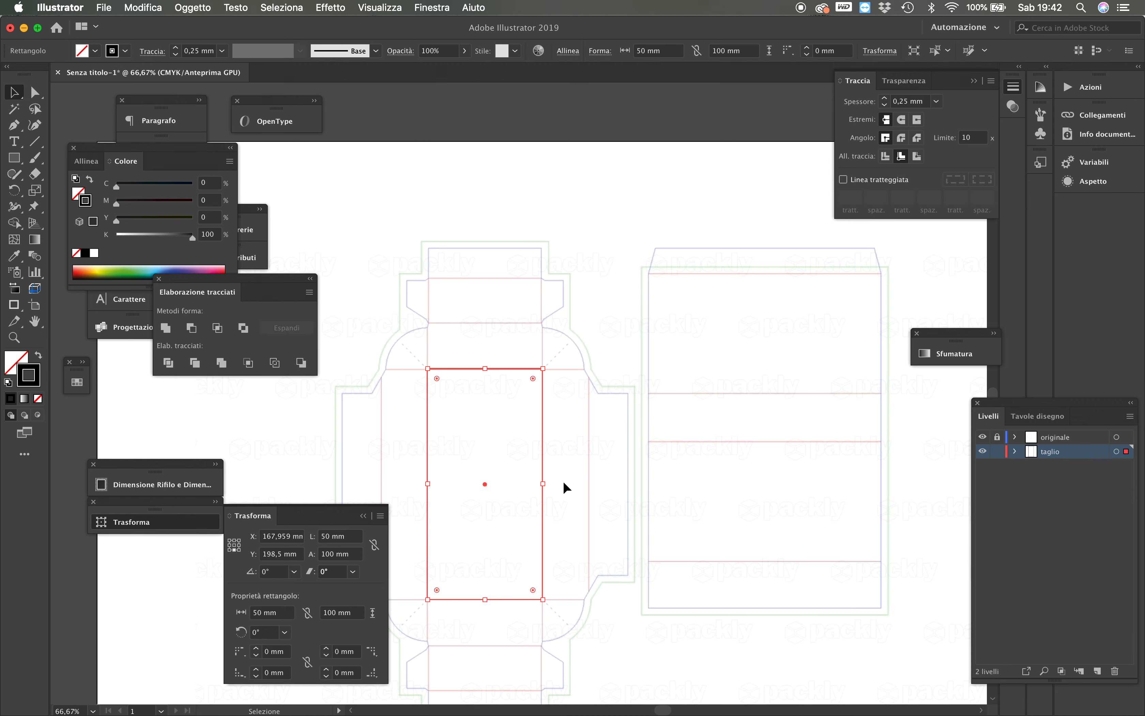
{"action": "left_click", "coordinate": [544, 467], "text": "shift"}
{"action": "left_click_drag", "start_coordinate": [543, 404], "coordinate": [559, 180]}
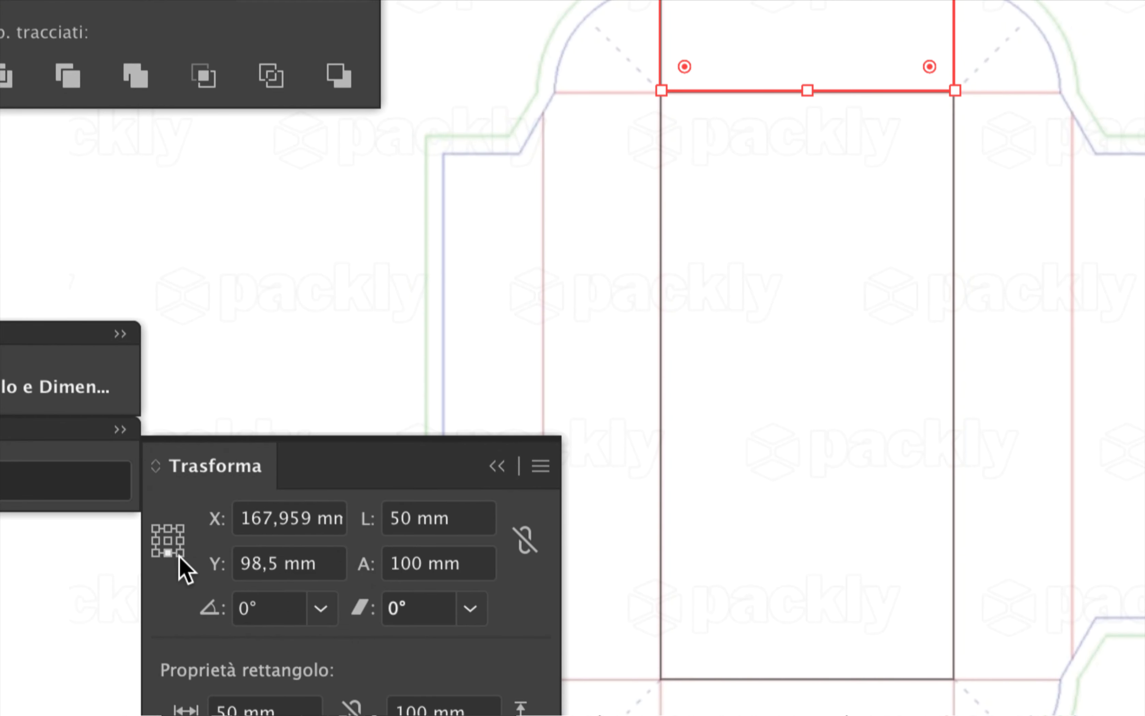
Set the copy's reference point to bottom centre and its height to 20 mm
{"action": "left_click", "coordinate": [168, 540]}
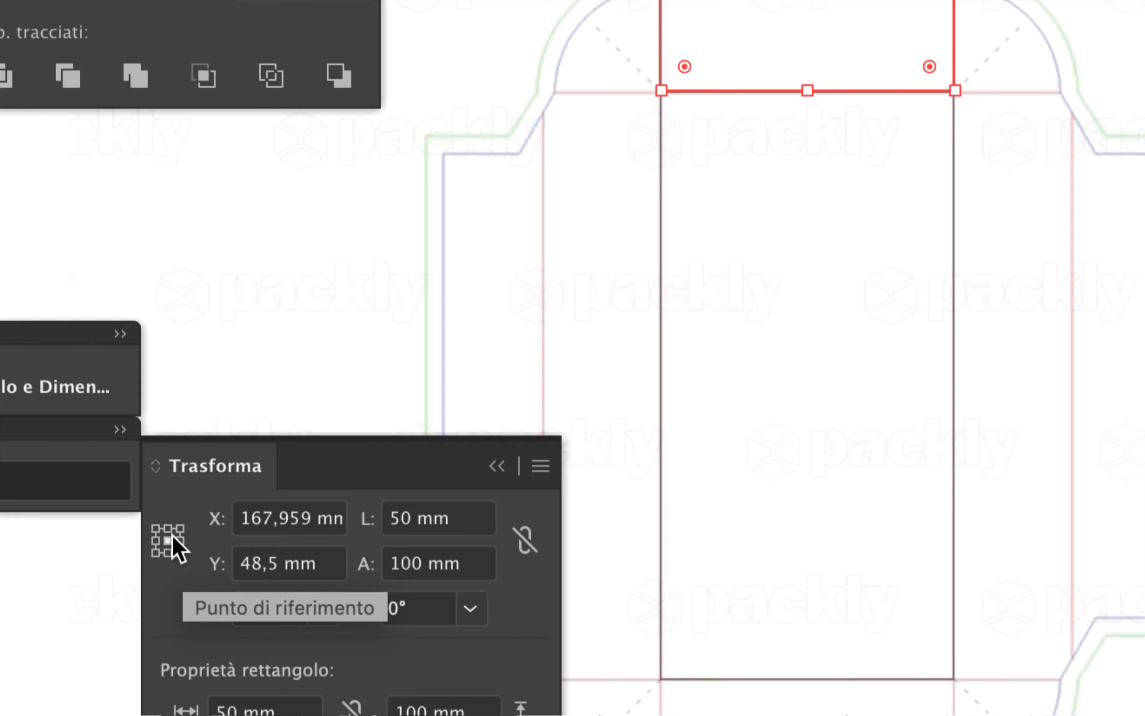
{"action": "left_click", "coordinate": [168, 553]}
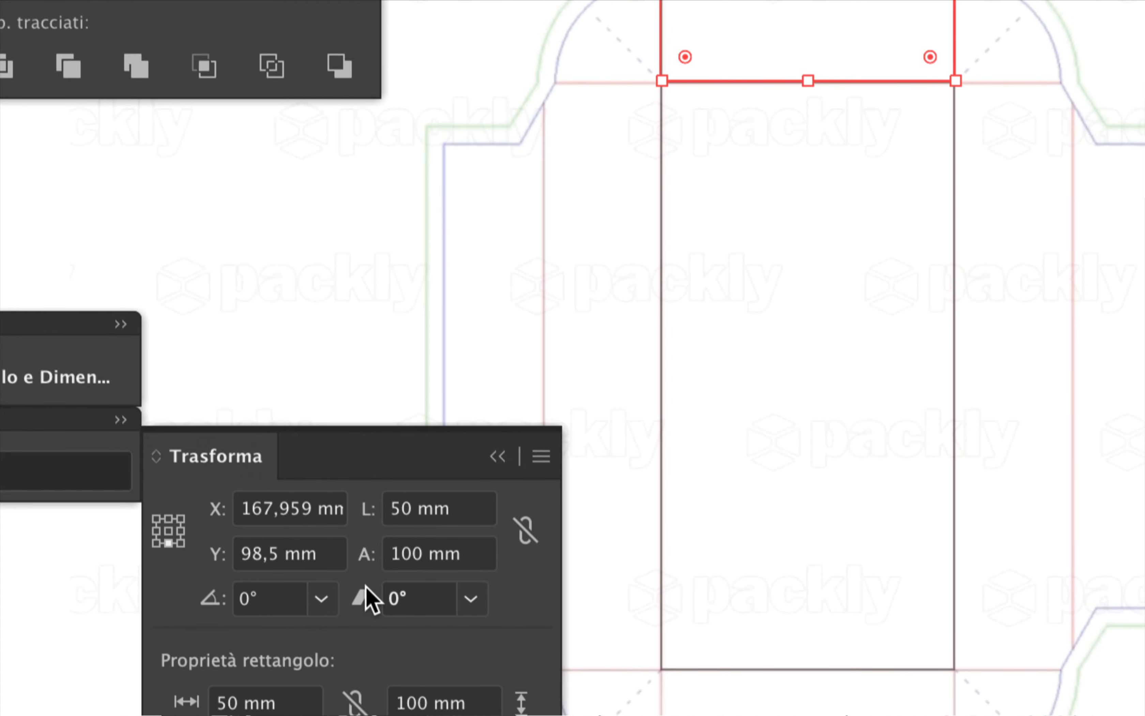
{"action": "left_click", "coordinate": [475, 557]}
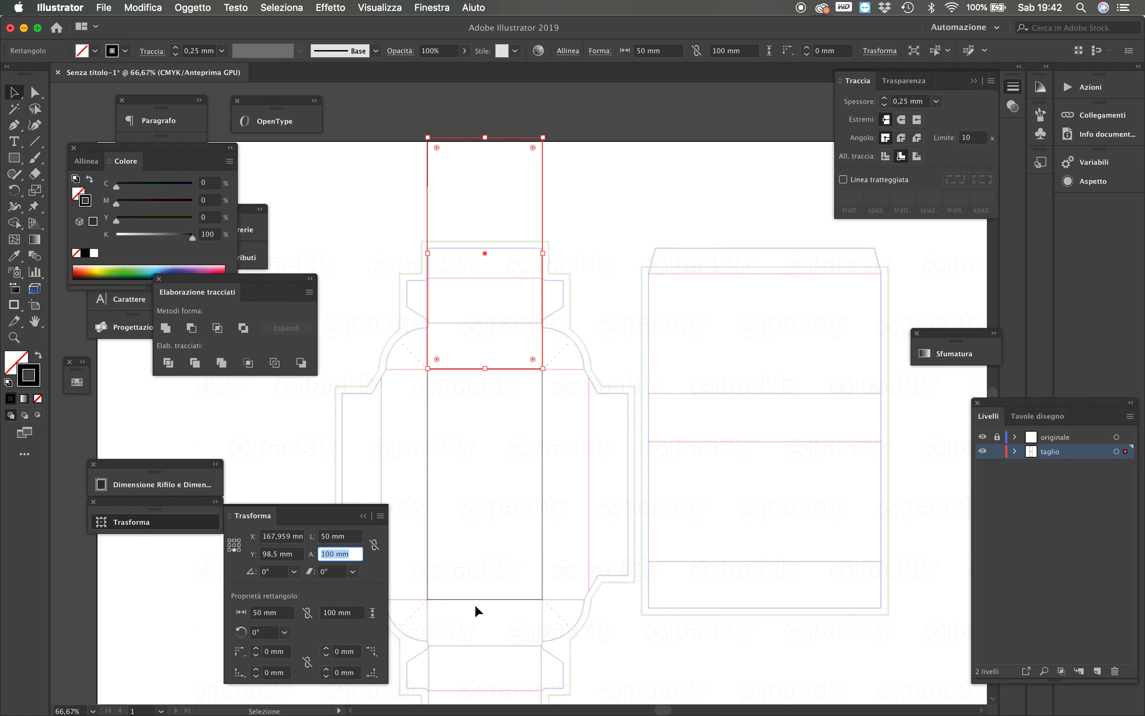
{"action": "type", "text": "20"}
{"action": "key", "text": "Return"}
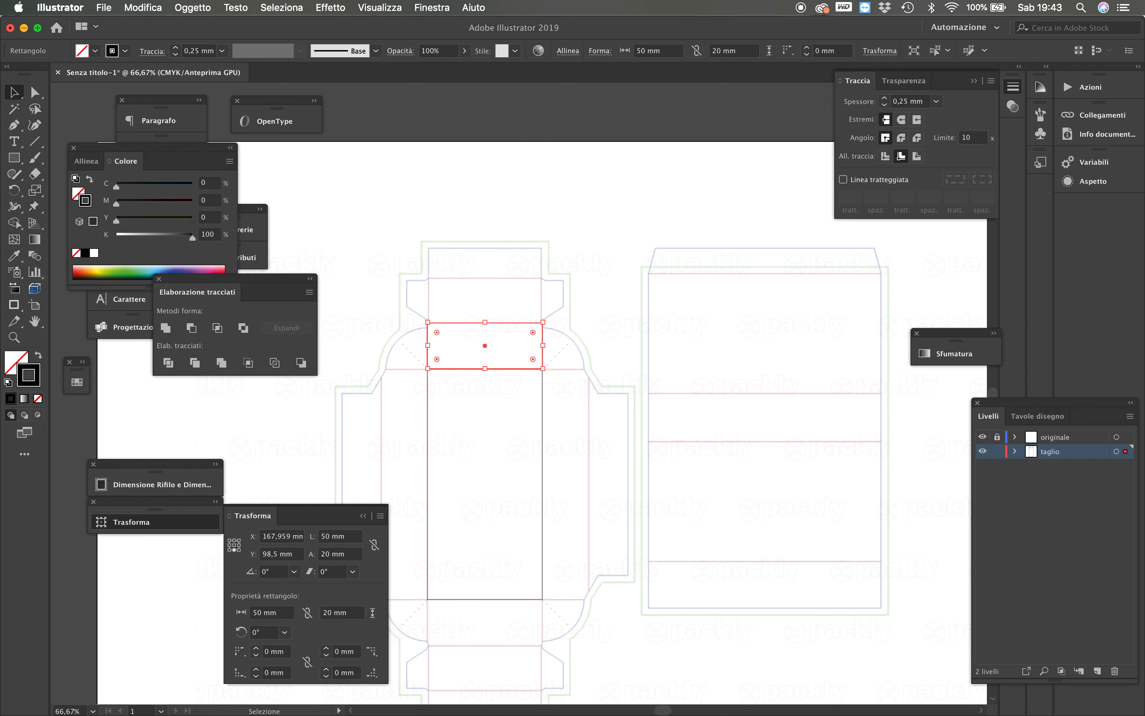
Duplicate the 50 by 20 mm side panel straight up, flush against its upper edge
{"action": "key", "text": "z"}
{"action": "left_click", "coordinate": [498, 396]}
{"action": "left_click", "coordinate": [511, 358]}
{"action": "key", "text": "v"}
{"action": "left_click", "coordinate": [685, 309]}
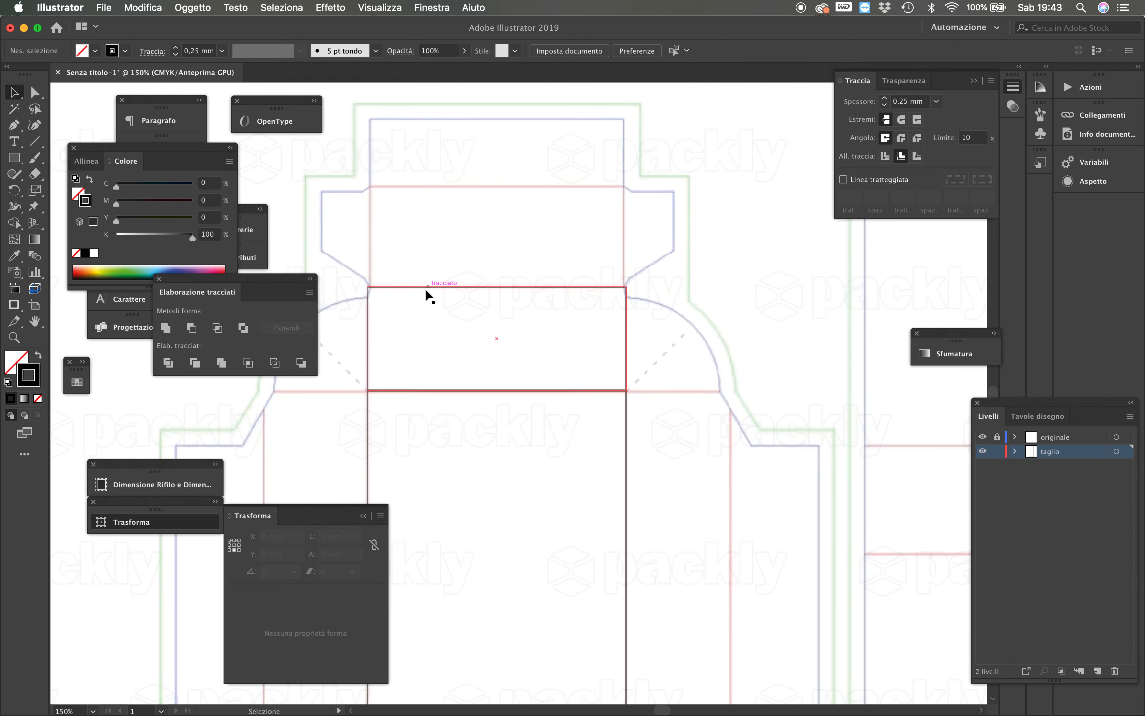
{"action": "left_click_drag", "start_coordinate": [436, 286], "coordinate": [453, 184]}
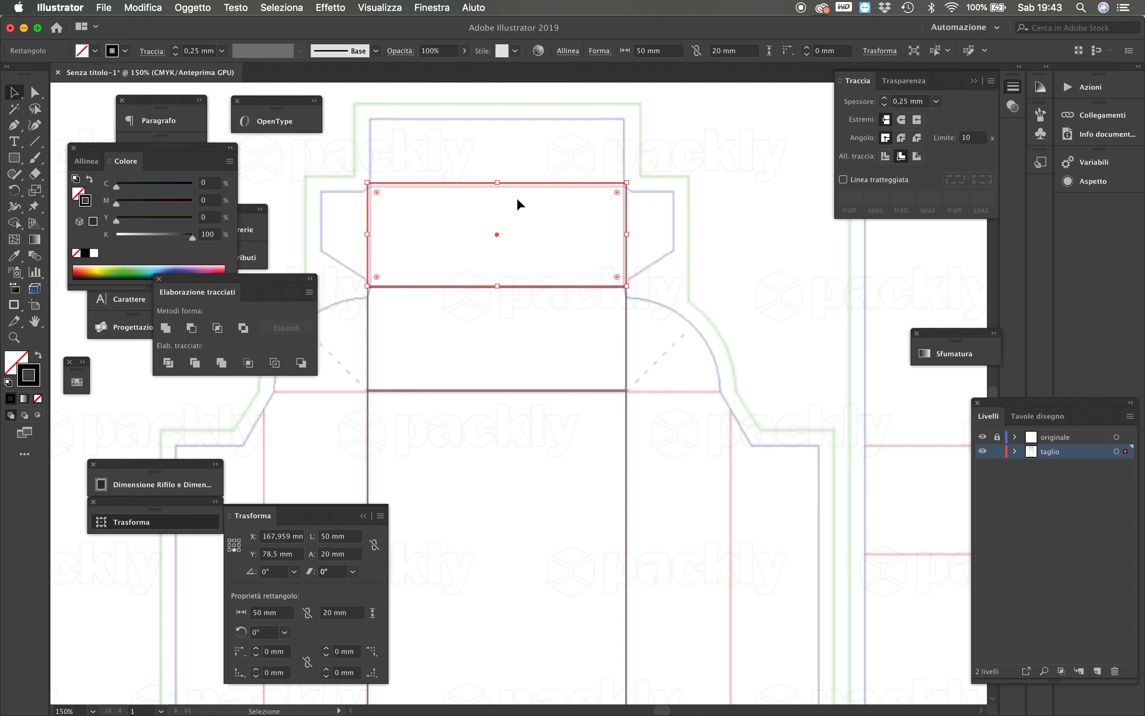
Switch to the Packly page in Firefox, check the selected material and its thickness, and return to Illustrator
{"action": "mouse_move", "coordinate": [662, 708]}
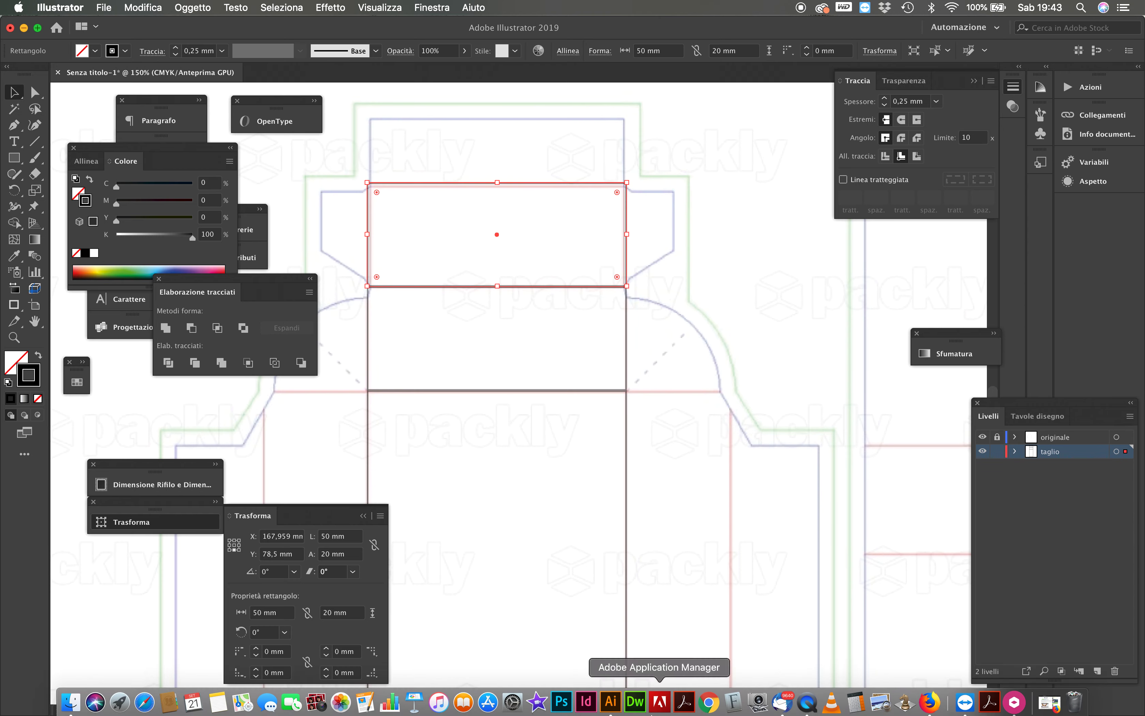
{"action": "left_click", "coordinate": [925, 705]}
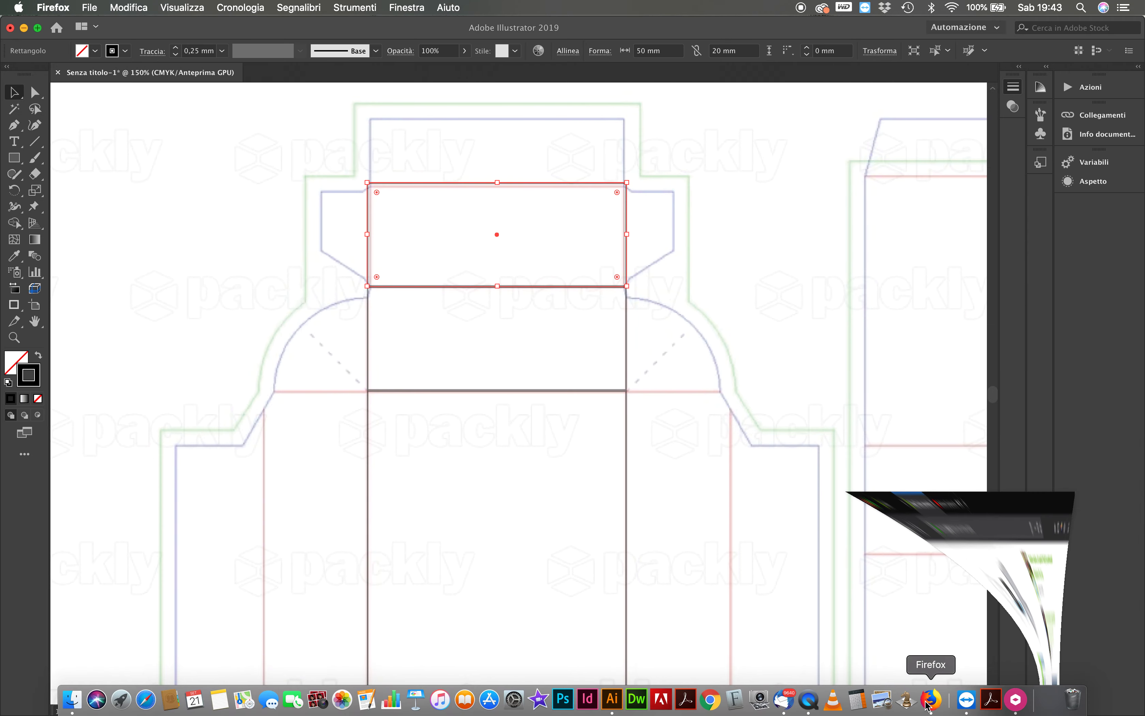
{"action": "left_click", "coordinate": [113, 35]}
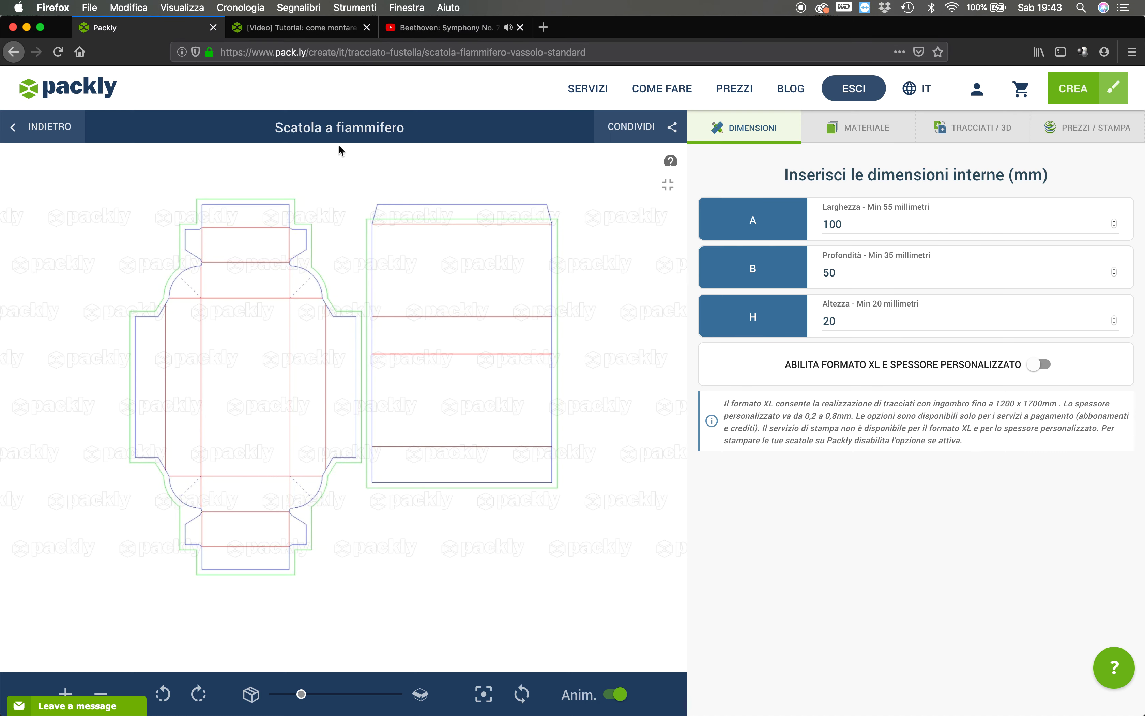
{"action": "left_click", "coordinate": [867, 135]}
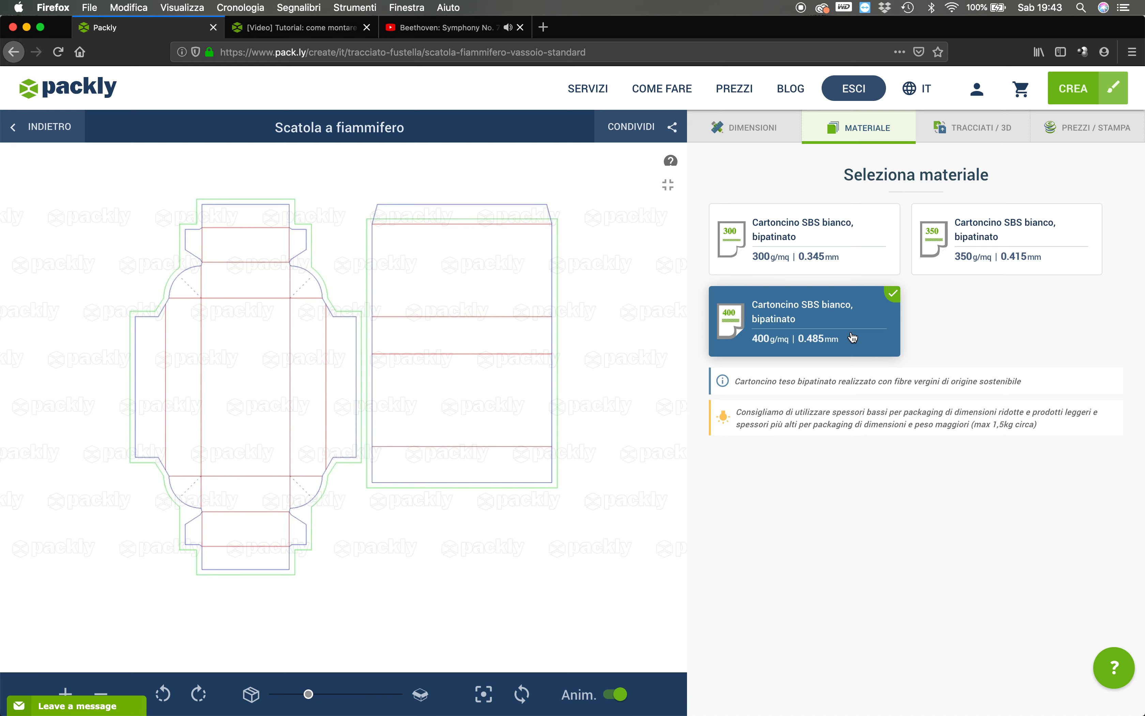
{"action": "left_click", "coordinate": [26, 28]}
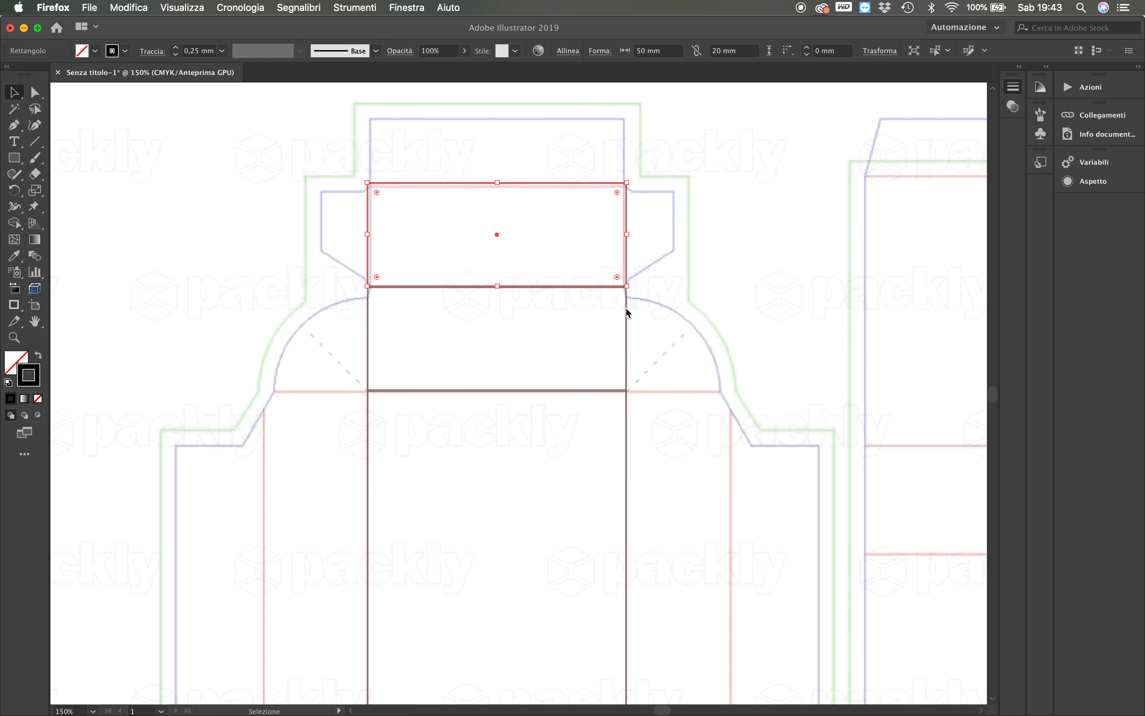
{"action": "left_click", "coordinate": [597, 351]}
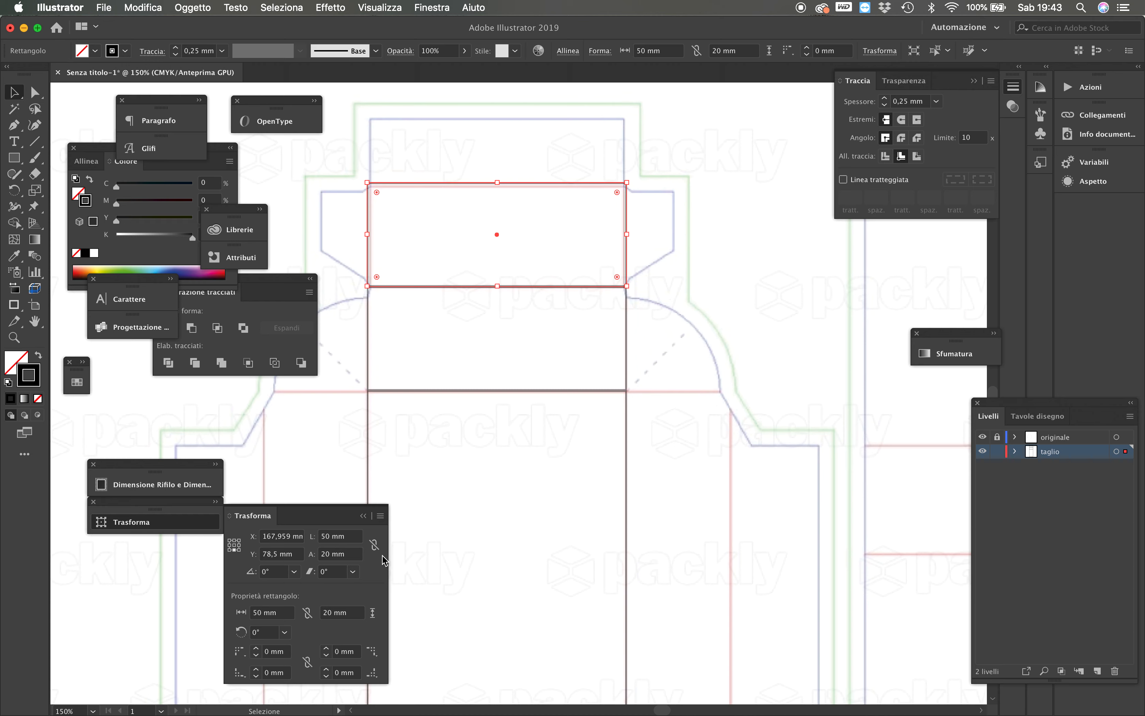
Resize the uppermost panel to 49 mm wide and 19 mm high
{"action": "left_click", "coordinate": [350, 536]}
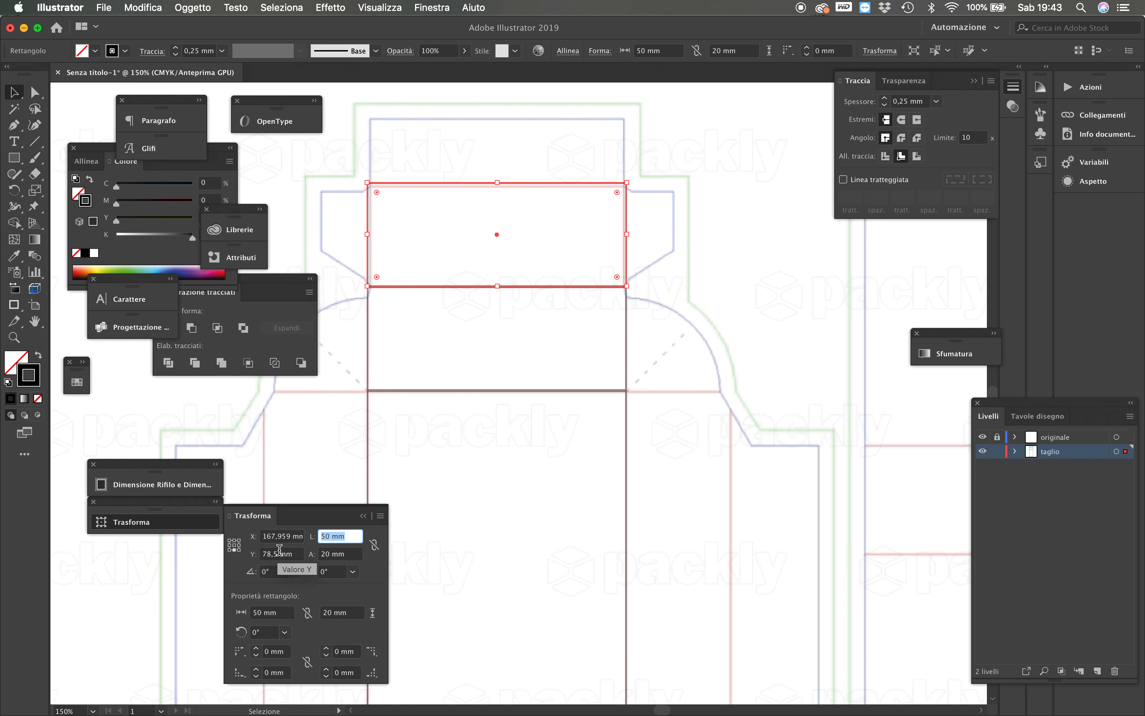
{"action": "type", "text": "49"}
{"action": "key", "text": "Return"}
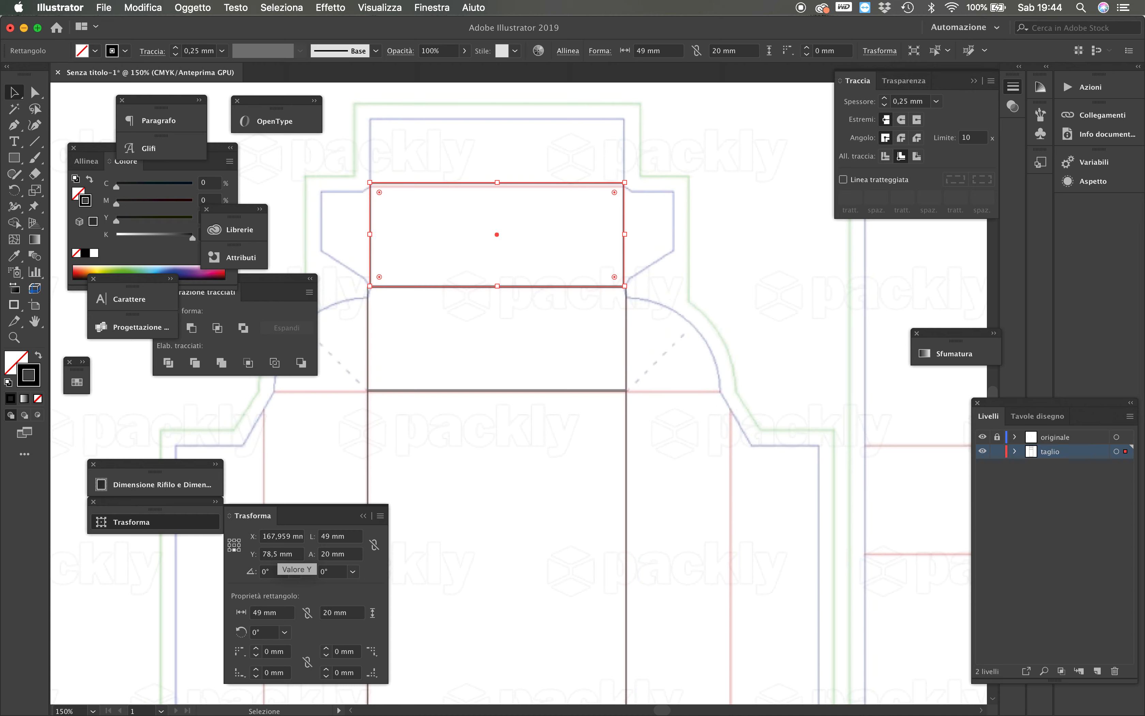
{"action": "left_click", "coordinate": [338, 559]}
{"action": "type", "text": "19"}
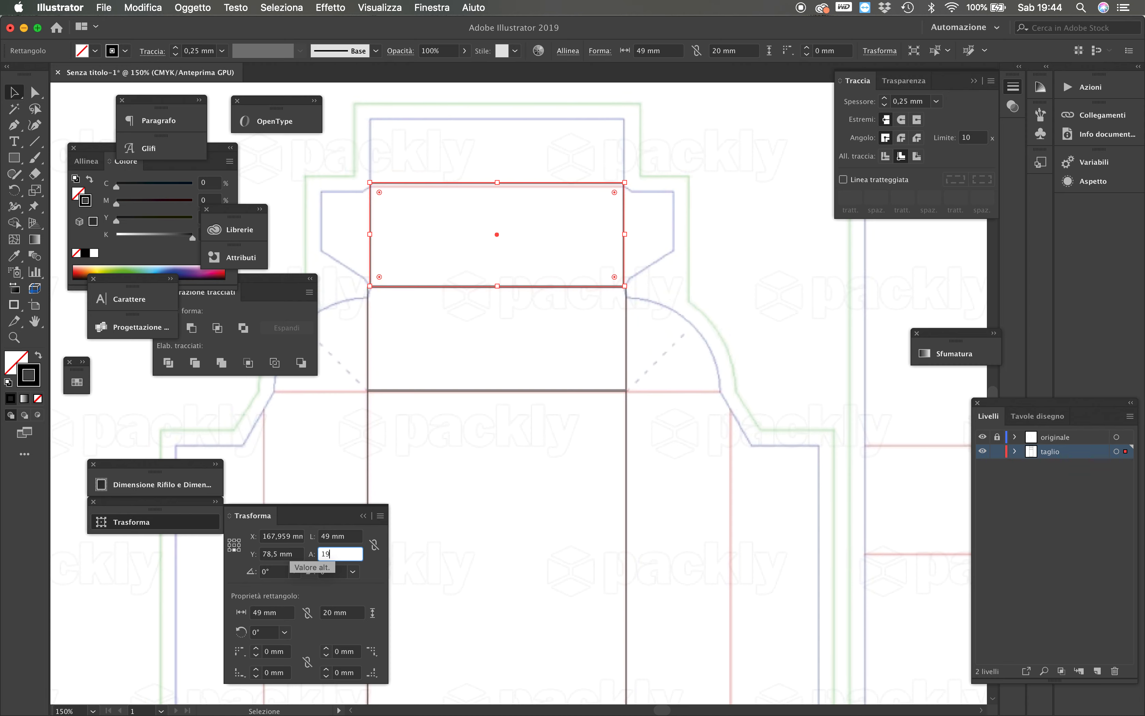
{"action": "key", "text": "Return"}
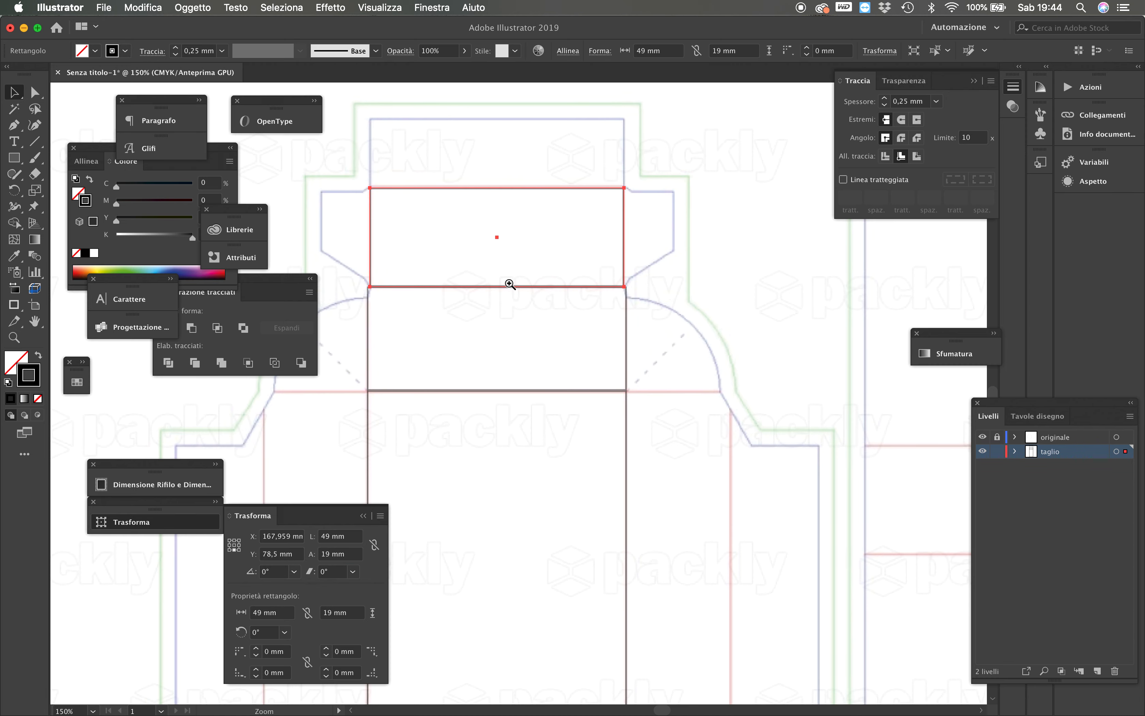
Compare the uppermost panel's edge with the reference fold line up close and try a height of 19,5 mm
{"action": "key", "text": "super+plus"}
{"action": "key", "text": "super+plus"}
{"action": "scroll", "coordinate": [515, 416], "scroll_direction": "left", "scroll_amount": 3}
{"action": "scroll", "coordinate": [516, 417], "scroll_direction": "down", "scroll_amount": 2}
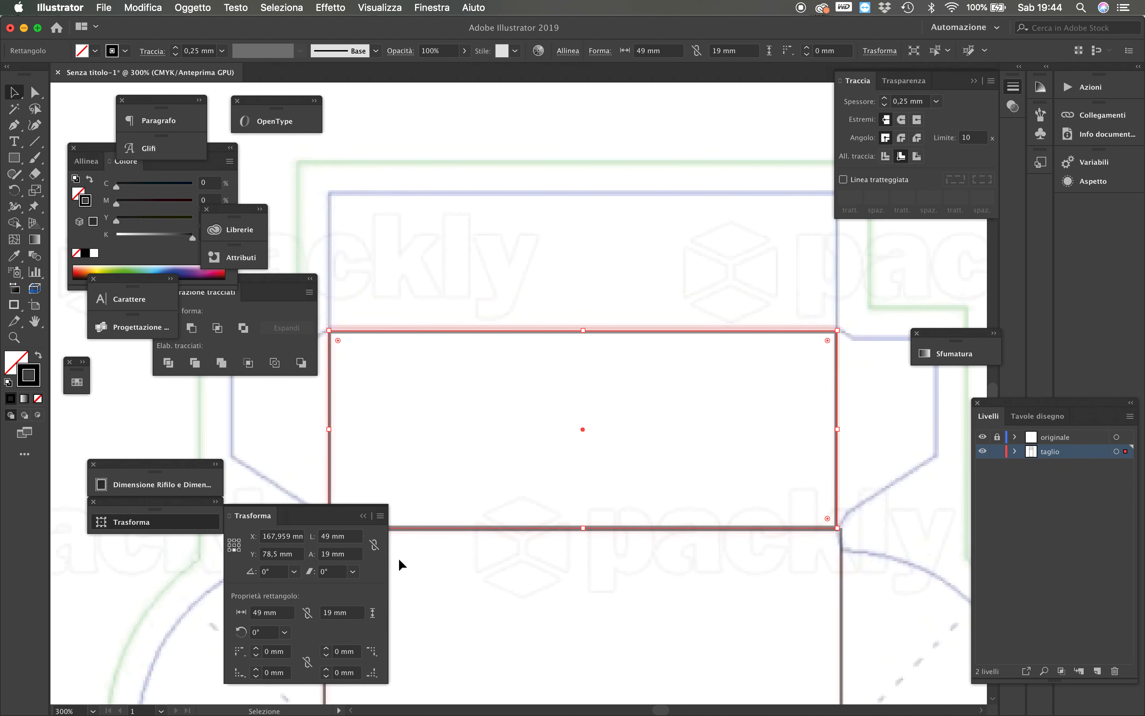
{"action": "left_click", "coordinate": [328, 560]}
{"action": "type", "text": ",5"}
{"action": "key", "text": "Return"}
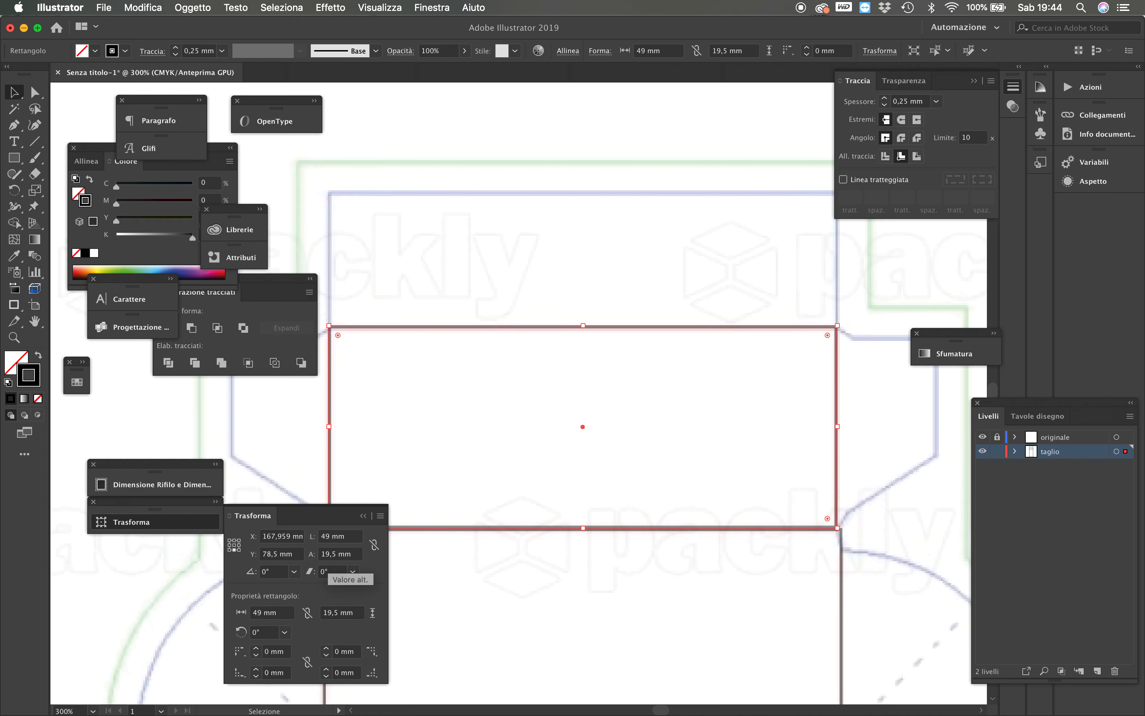
Set the uppermost panel's height to 19,25 mm, deselect it, and check the fit against the surrounding die-line
{"action": "double_click", "coordinate": [334, 553]}
{"action": "type", "text": "25"}
{"action": "key", "text": "Return"}
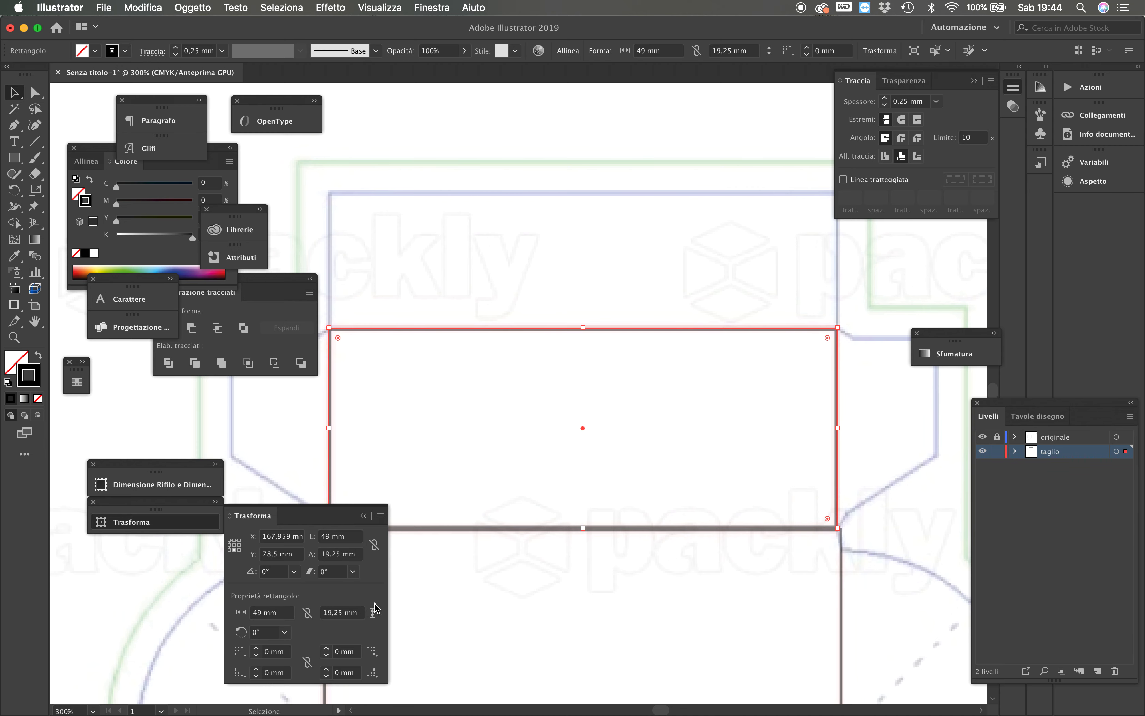
{"action": "left_click", "coordinate": [565, 565]}
{"action": "left_click", "coordinate": [610, 467], "text": "alt+super"}
{"action": "left_click", "coordinate": [546, 478], "text": "alt+super"}
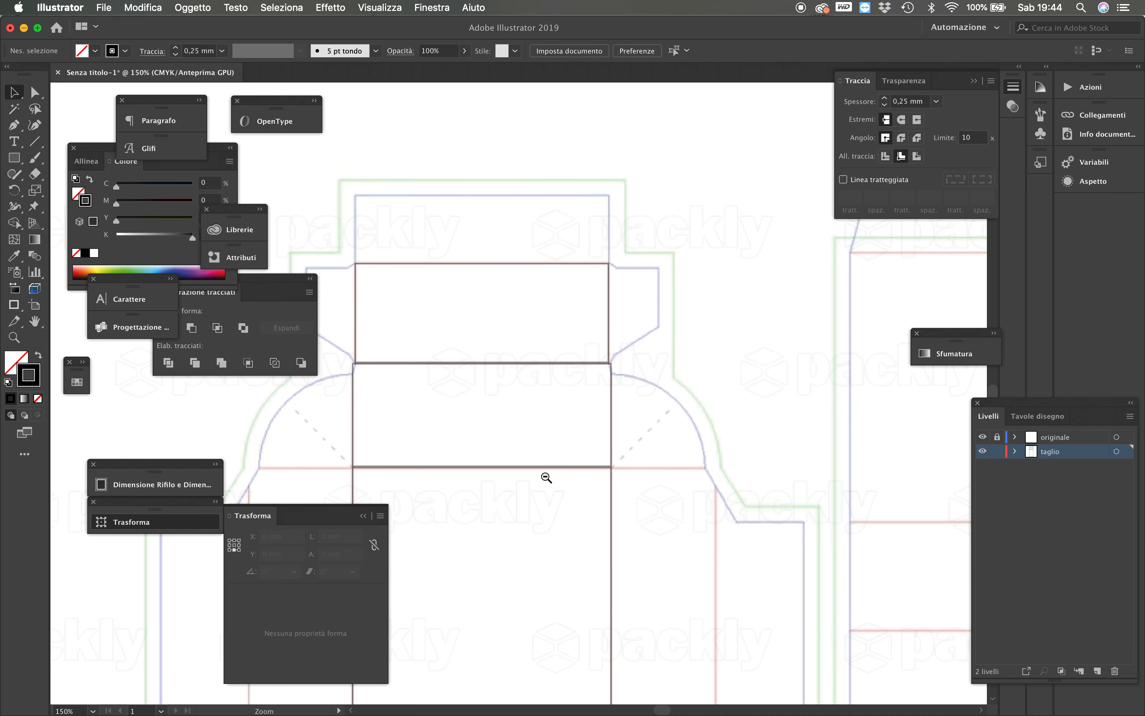
{"action": "left_click", "coordinate": [546, 478], "text": "alt+super"}
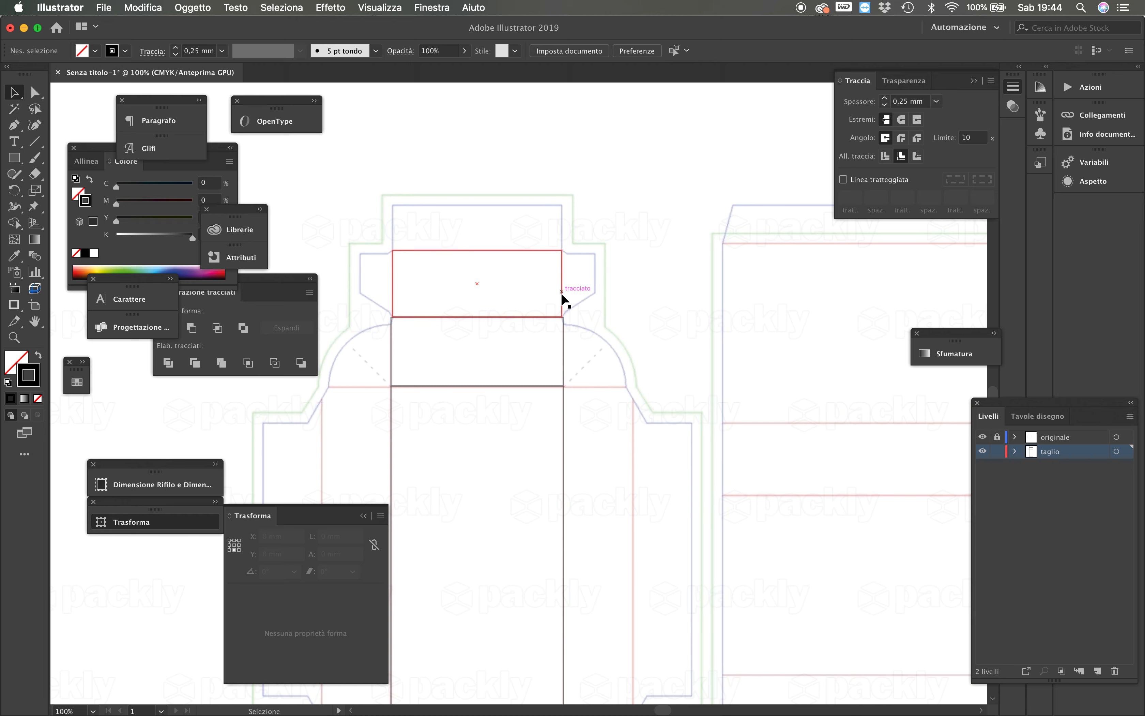
Duplicate the uppermost panel directly above itself and try a height of 12 mm on the copy
{"action": "left_click_drag", "start_coordinate": [561, 302], "coordinate": [565, 238]}
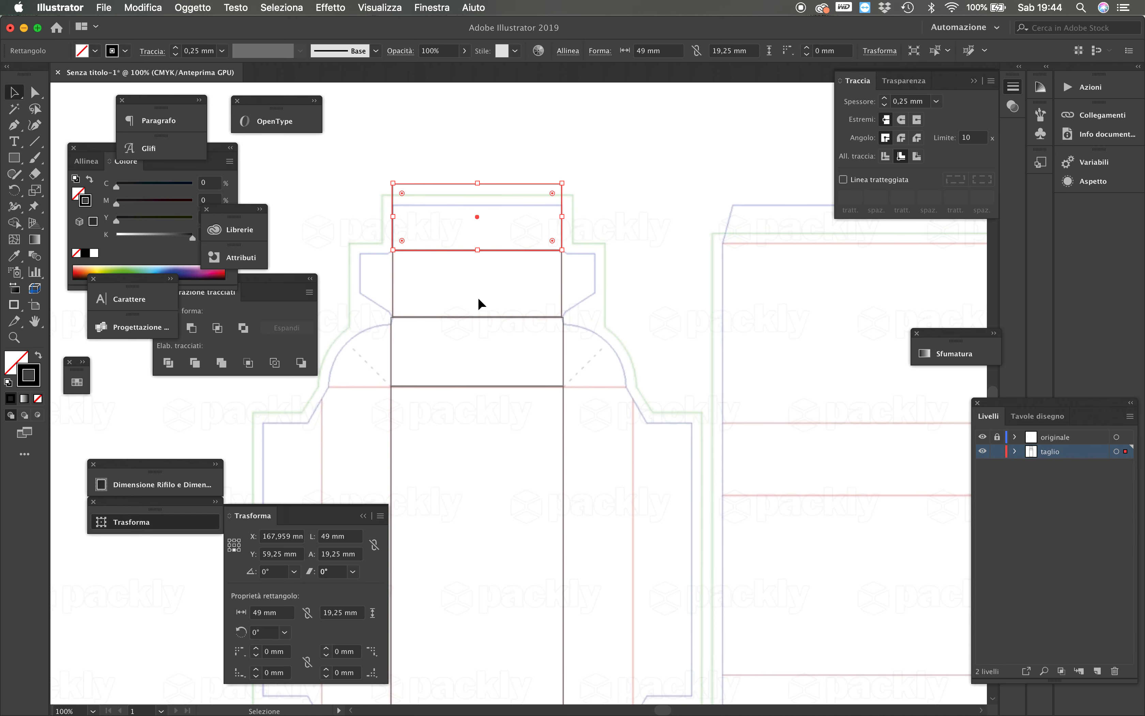
{"action": "left_click", "coordinate": [348, 557]}
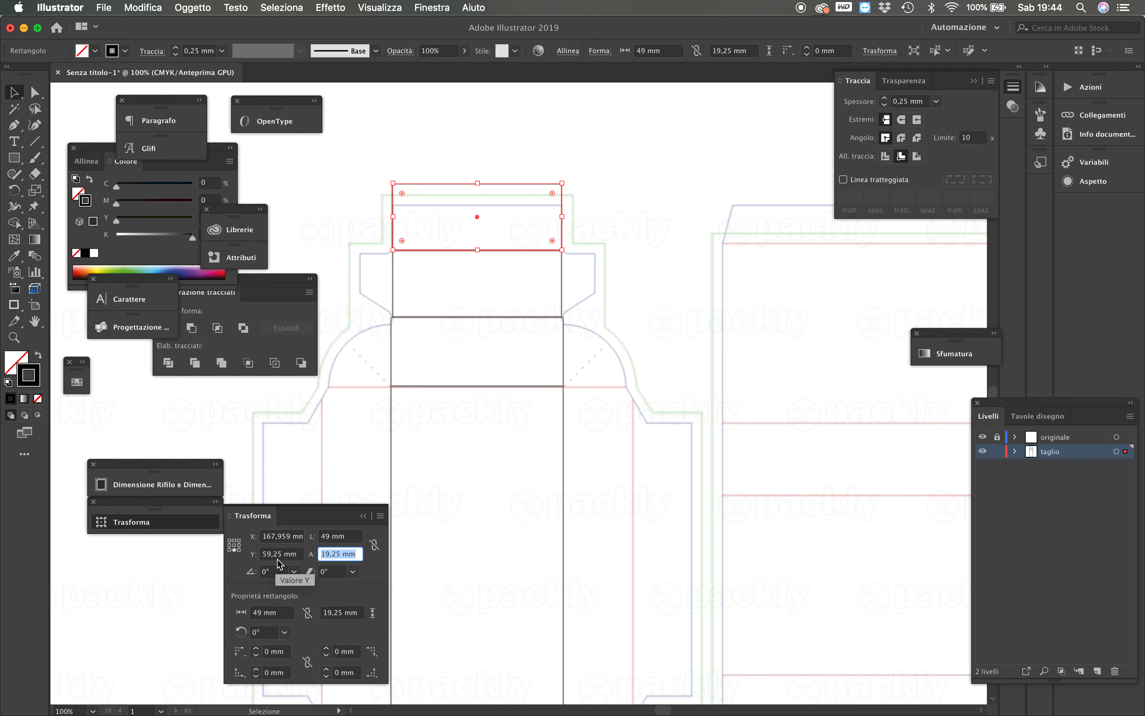
{"action": "type", "text": "12"}
{"action": "key", "text": "Return"}
Set the new uppermost tab panel's height to 13 mm and deselect it
{"action": "double_click", "coordinate": [350, 554]}
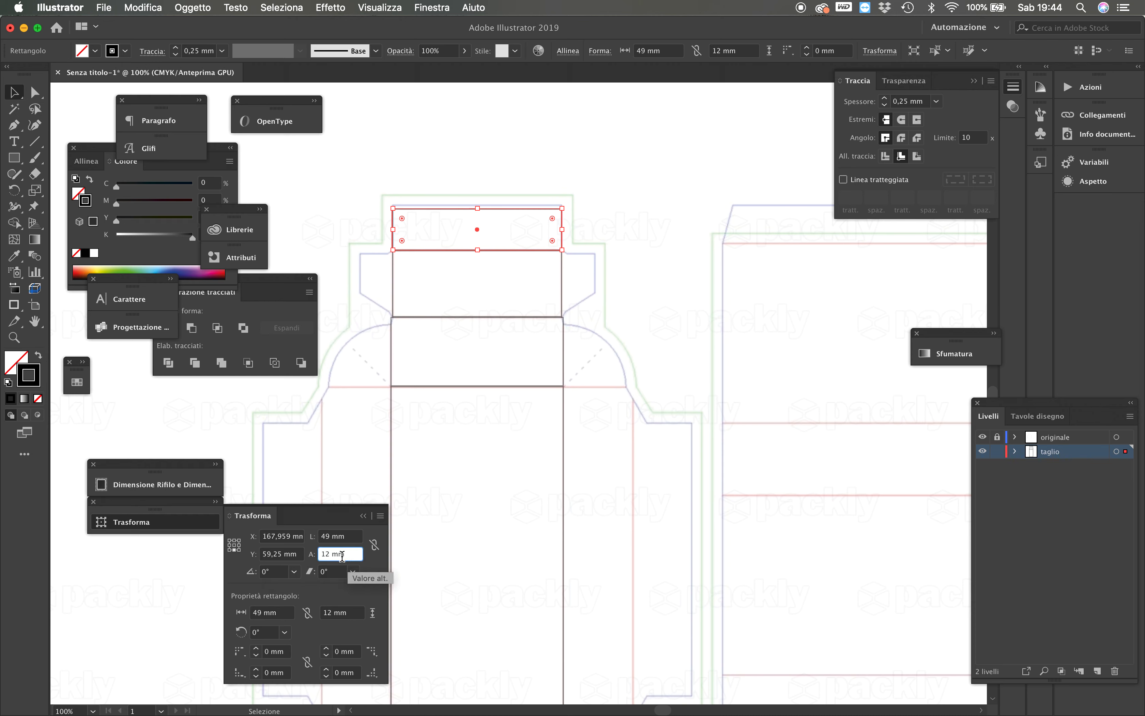
{"action": "left_click_drag", "start_coordinate": [364, 555], "coordinate": [263, 553]}
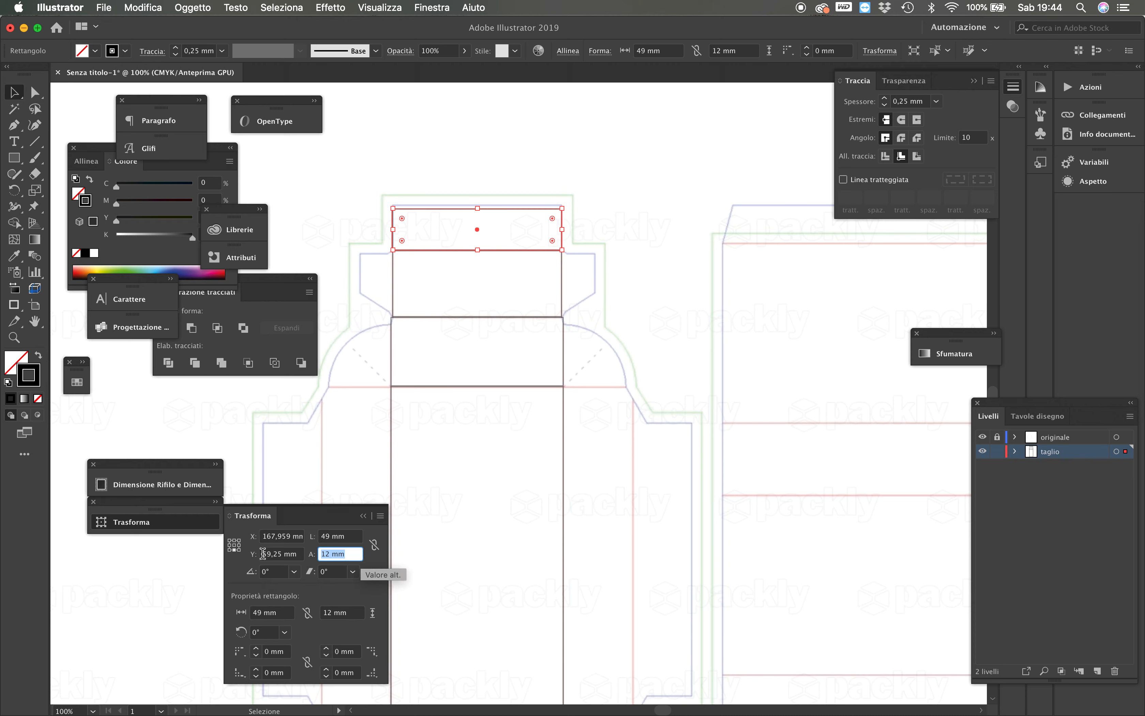
{"action": "type", "text": "13"}
{"action": "key", "text": "Return"}
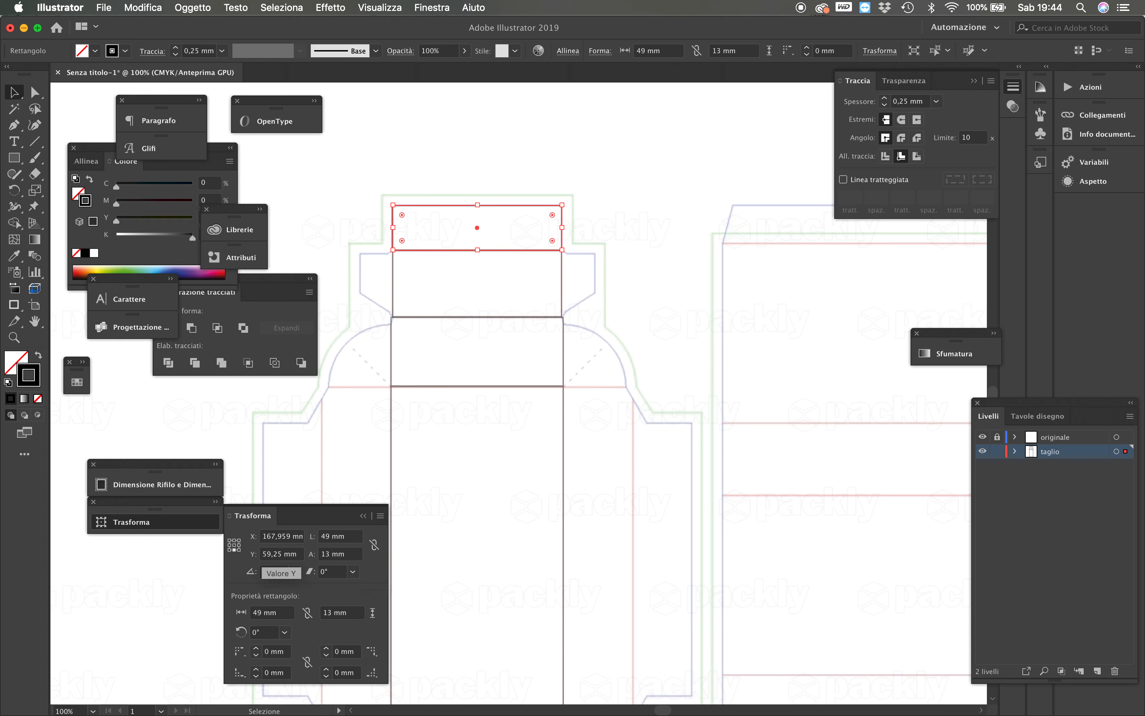
{"action": "left_click", "coordinate": [565, 531]}
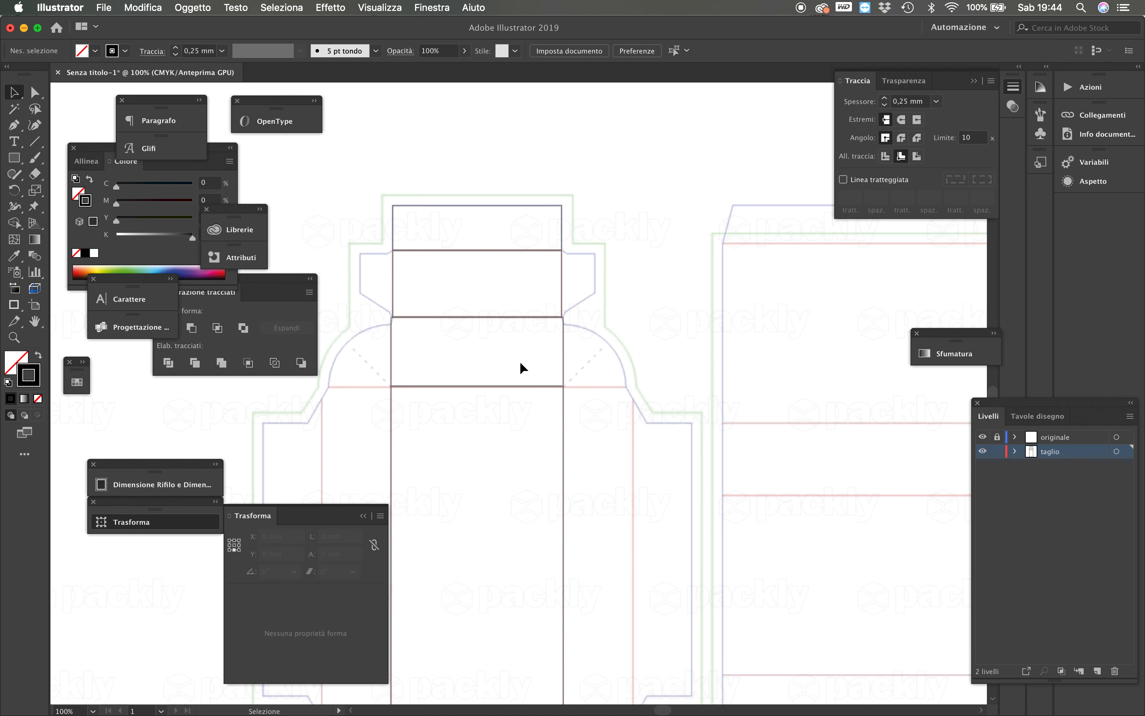
Examine up close how the panel corners above the base line up with the reference cut and fold lines
{"action": "left_click", "coordinate": [464, 359], "text": "super"}
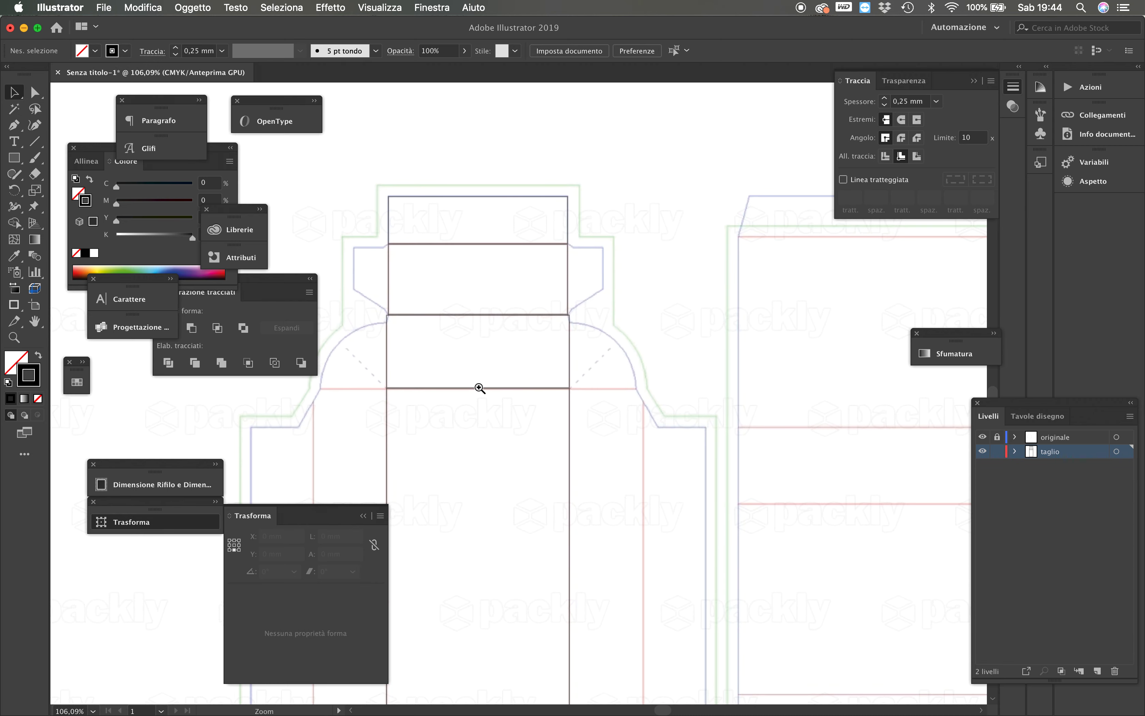
{"action": "left_click", "coordinate": [429, 333], "text": "super"}
{"action": "left_click", "coordinate": [457, 386], "text": "super"}
{"action": "left_click", "coordinate": [590, 401], "text": "super"}
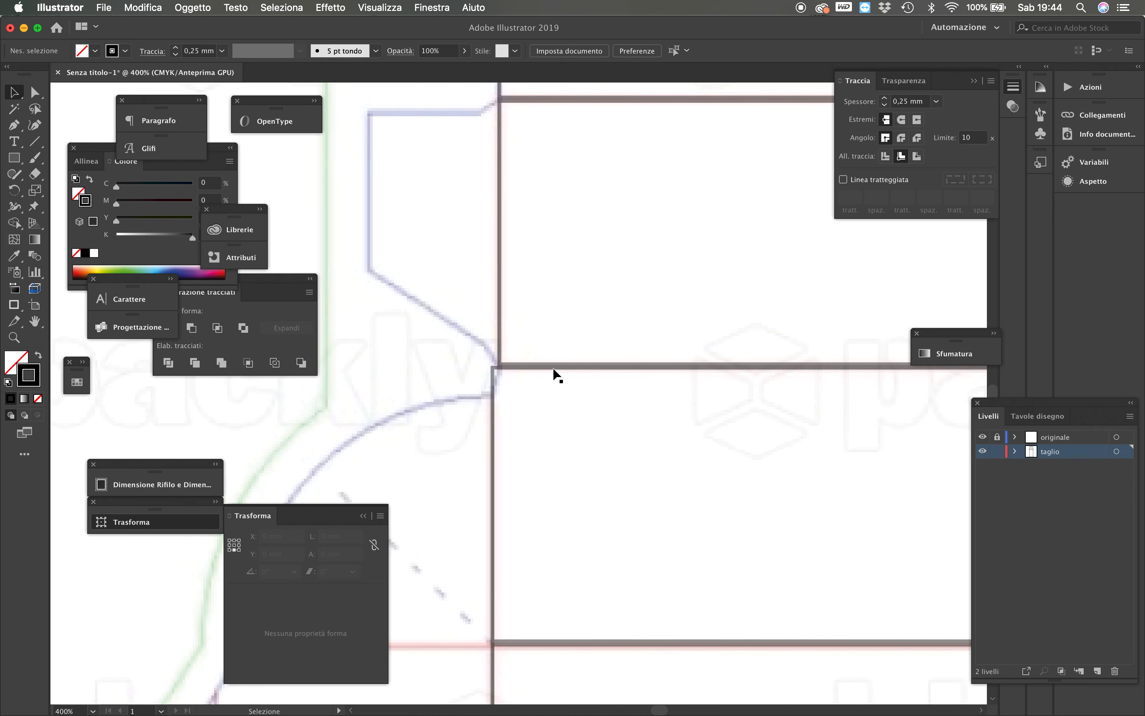
{"action": "left_click", "coordinate": [543, 409], "text": "alt+super"}
{"action": "left_click", "coordinate": [542, 408], "text": "alt+super"}
{"action": "left_click", "coordinate": [540, 407], "text": "alt+super"}
{"action": "left_click", "coordinate": [560, 378], "text": "alt+super"}
{"action": "scroll", "coordinate": [544, 463], "scroll_direction": "down", "scroll_amount": 3}
{"action": "scroll", "coordinate": [544, 464], "scroll_direction": "left", "scroll_amount": 3}
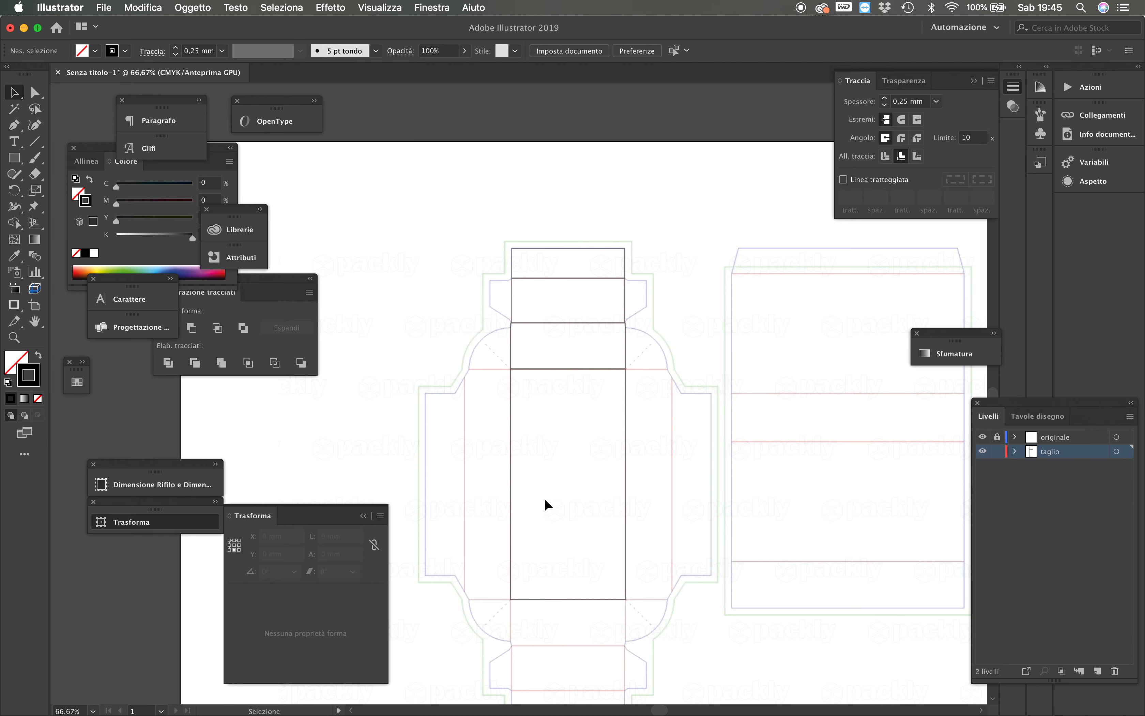
Copy the 50 × 100 mm base panel against its left edge and set the copy's width to 20 mm from the shared edge
{"action": "left_click", "coordinate": [516, 529], "text": "super"}
{"action": "left_click_drag", "start_coordinate": [516, 529], "coordinate": [605, 603]}
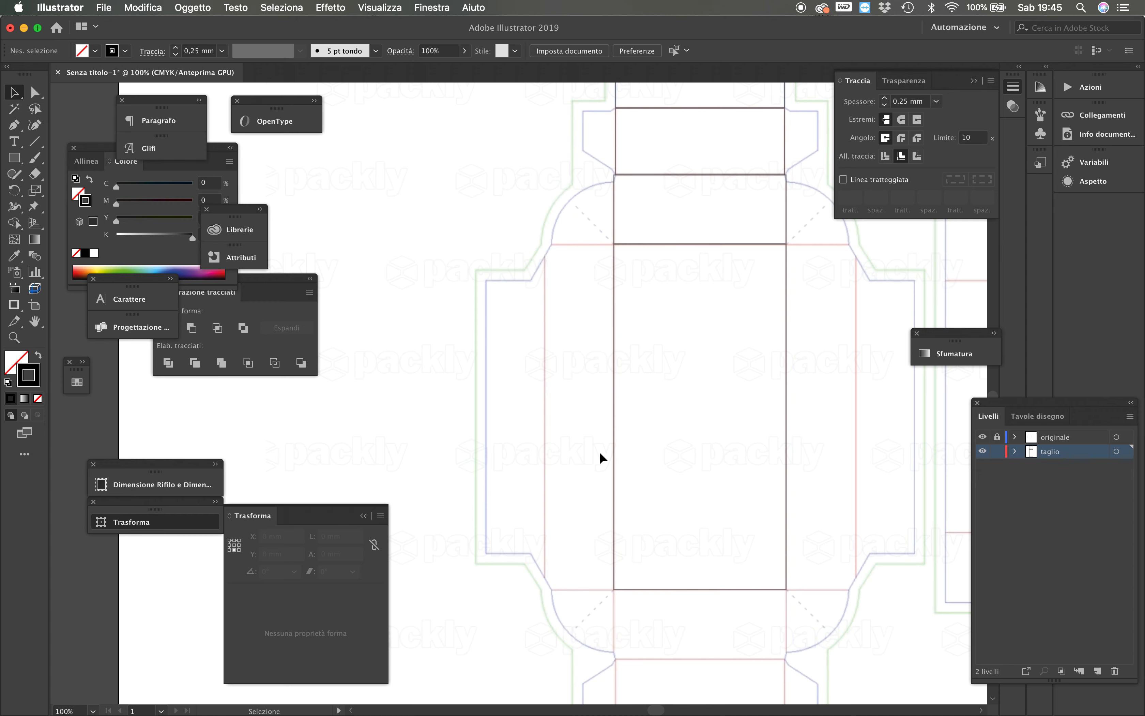
{"action": "left_click_drag", "start_coordinate": [614, 456], "coordinate": [441, 468]}
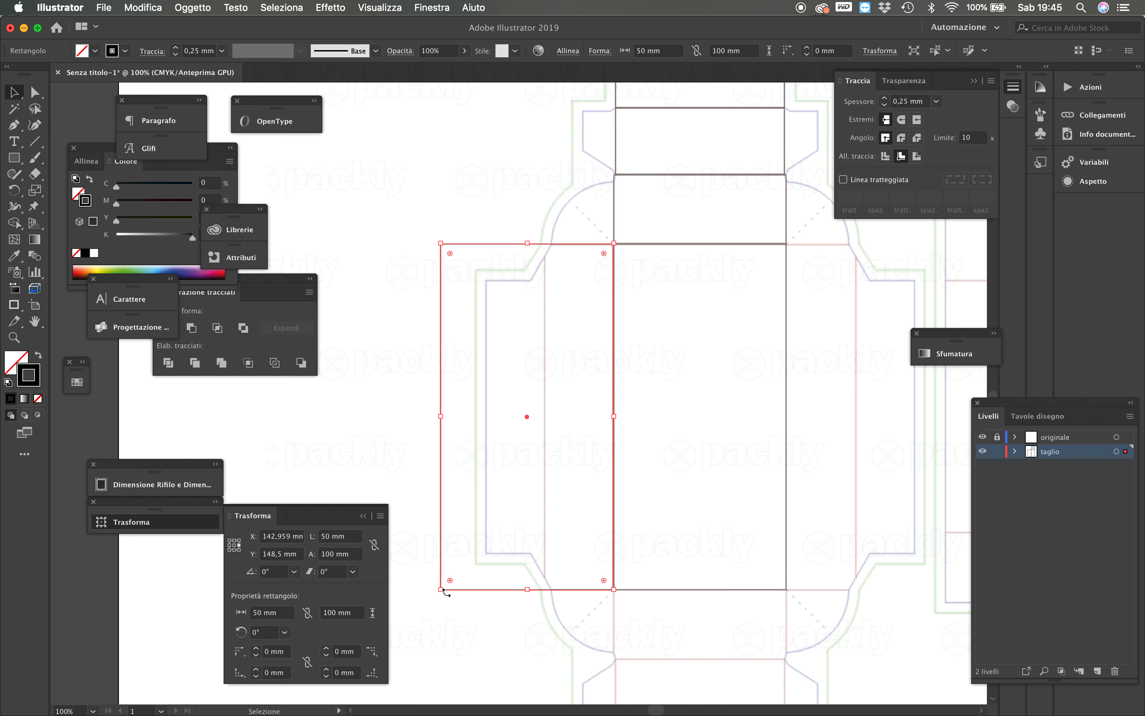
{"action": "left_click", "coordinate": [354, 540]}
{"action": "type", "text": "20"}
{"action": "key", "text": "Return"}
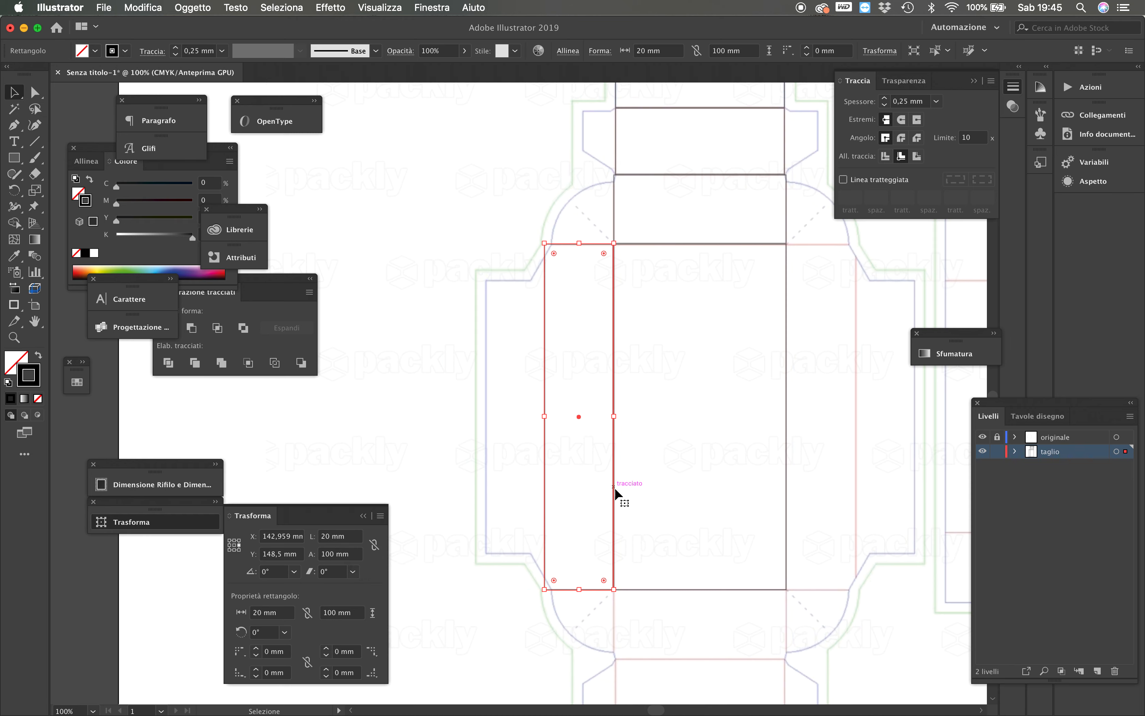
Duplicate the 20 mm side panel outward so the copy adjoins its left edge
{"action": "left_click_drag", "start_coordinate": [615, 492], "coordinate": [547, 502]}
{"action": "left_click", "coordinate": [447, 442]}
{"action": "left_click", "coordinate": [544, 479]}
{"action": "left_click_drag", "start_coordinate": [611, 486], "coordinate": [544, 480]}
{"action": "left_click", "coordinate": [428, 447]}
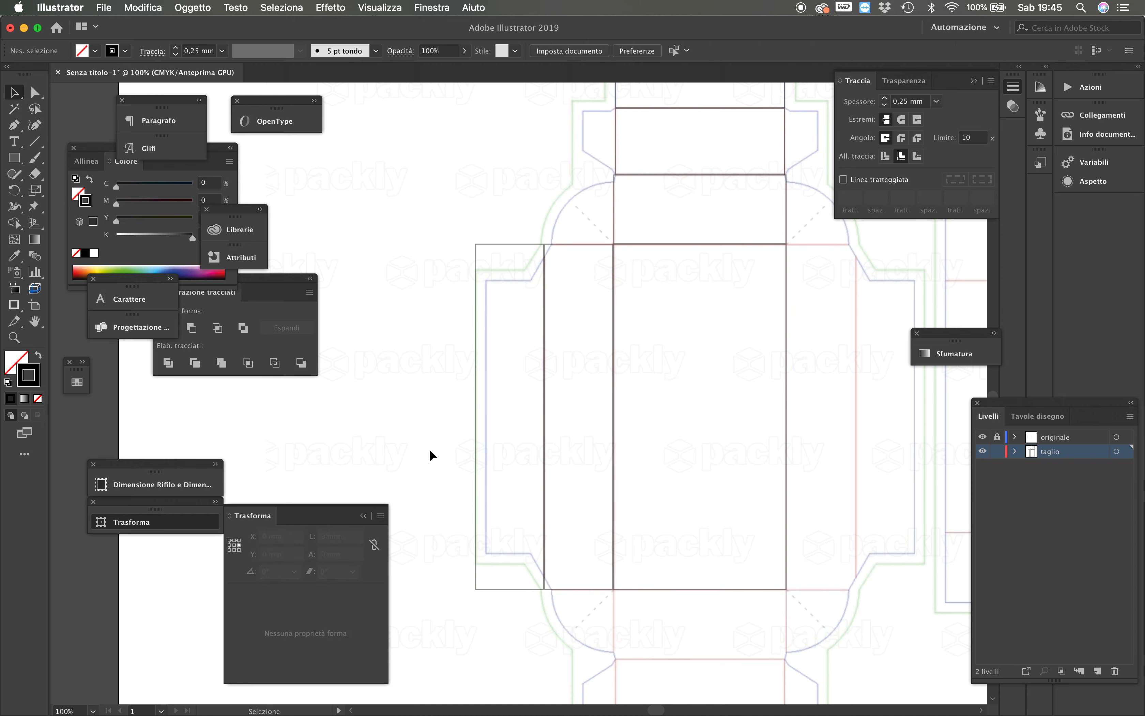
{"action": "left_click", "coordinate": [520, 243]}
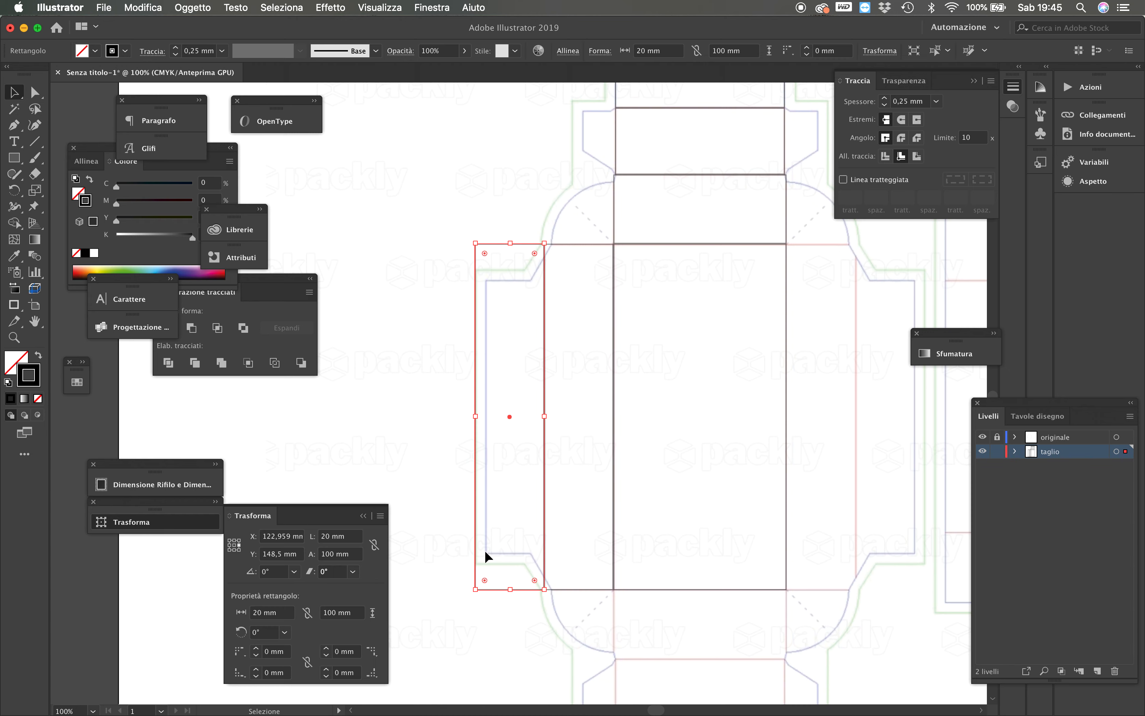
{"action": "left_click", "coordinate": [531, 551]}
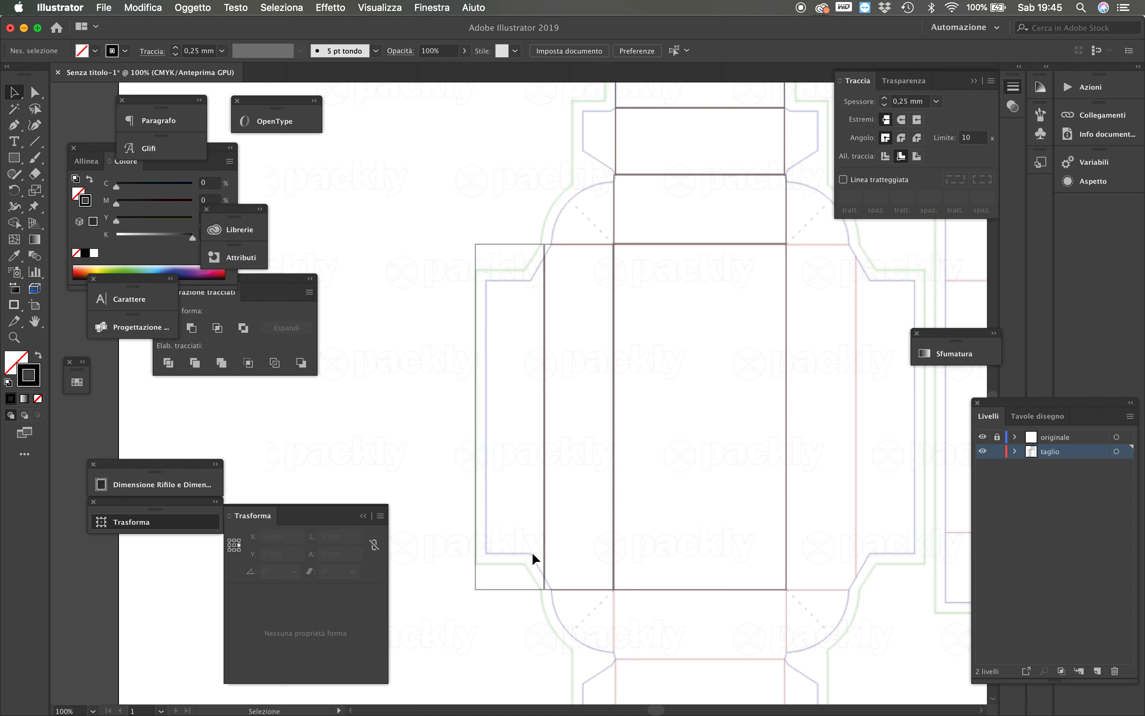
Try a width of 16 mm on the outer left flap and settle on 17 mm, keeping its inner edge fixed
{"action": "left_click", "coordinate": [475, 468]}
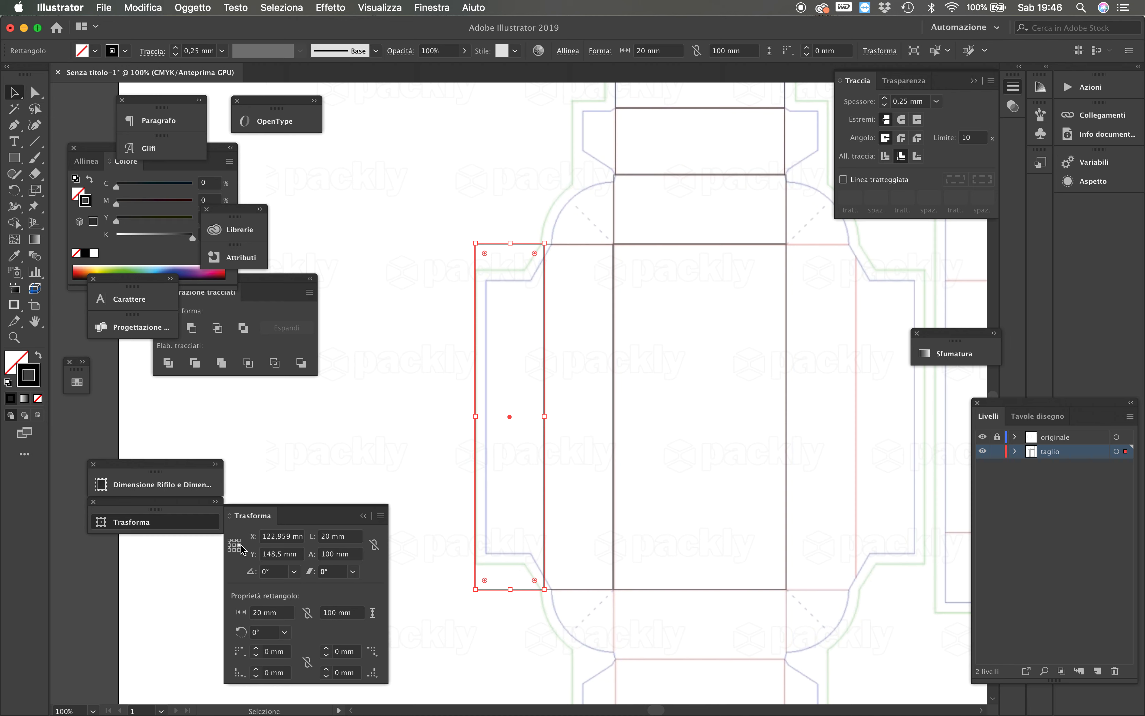
{"action": "left_click", "coordinate": [357, 539]}
{"action": "type", "text": "16"}
{"action": "key", "text": "Return"}
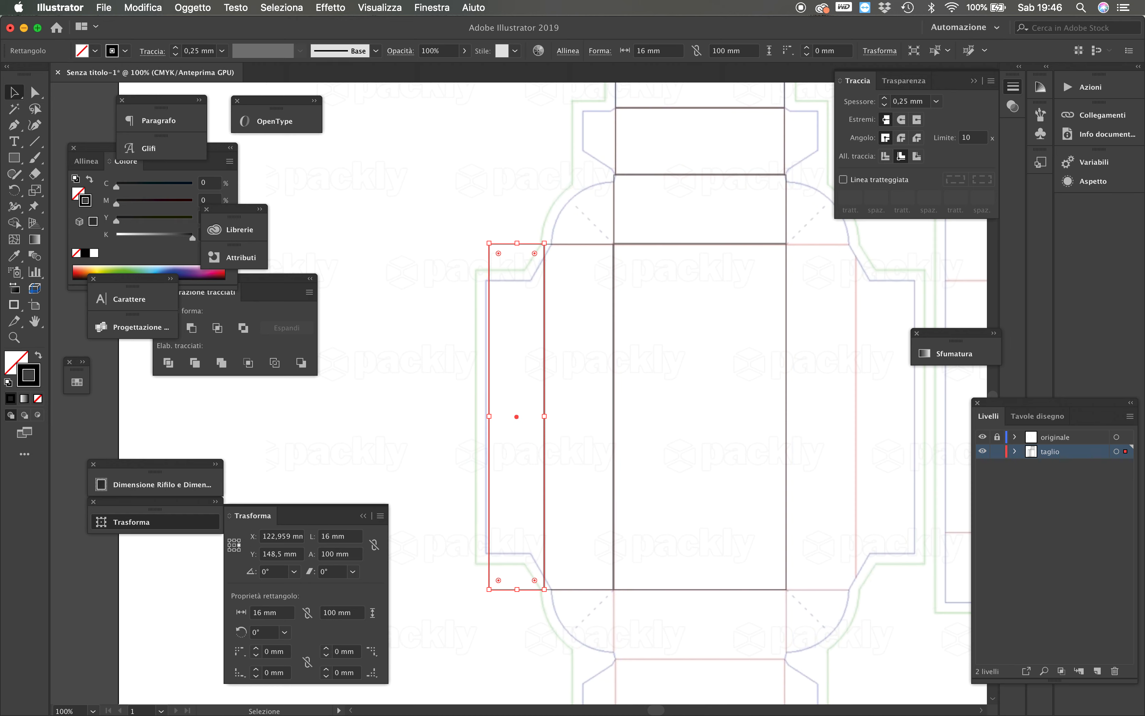
{"action": "left_click", "coordinate": [351, 535]}
{"action": "type", "text": "17"}
{"action": "key", "text": "Return"}
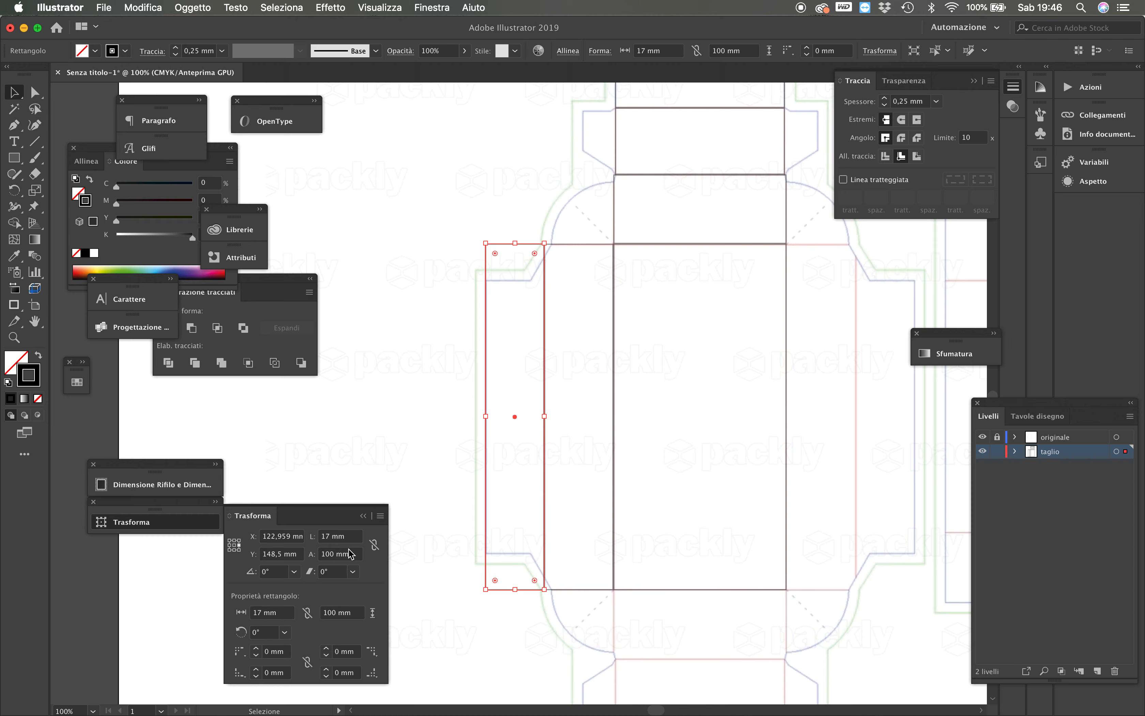
Try a height of 80 mm on the outer left flap, settle on 79 mm, and deselect it
{"action": "left_click", "coordinate": [334, 553]}
{"action": "type", "text": "80"}
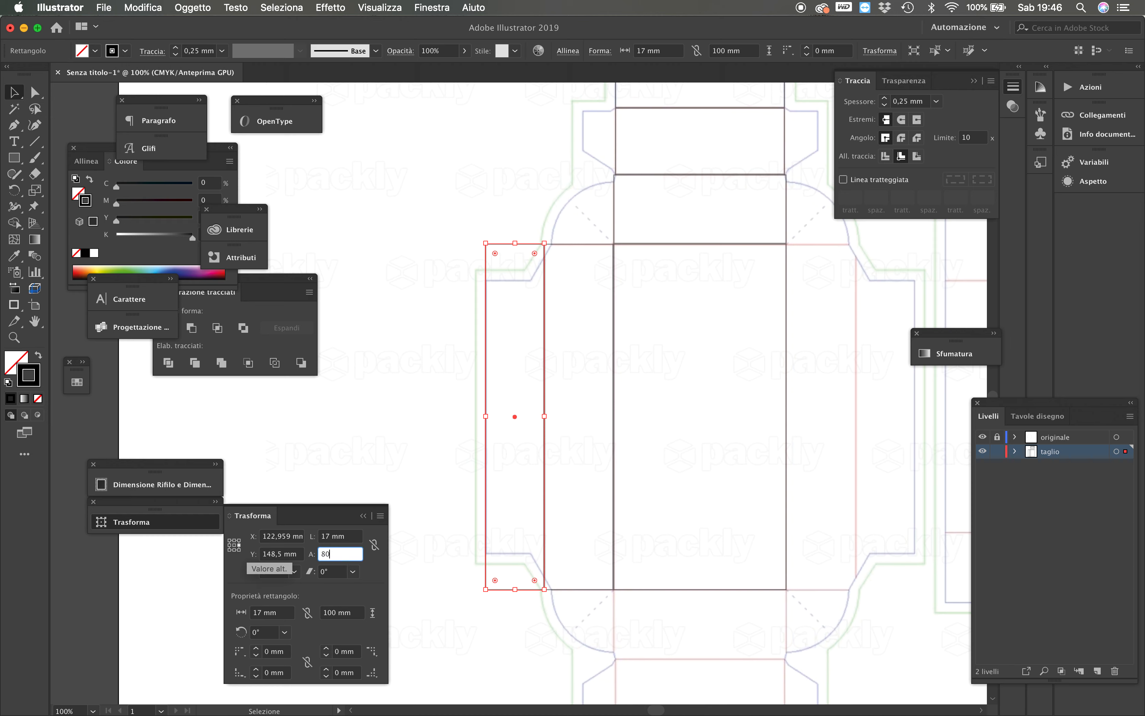
{"action": "key", "text": "Return"}
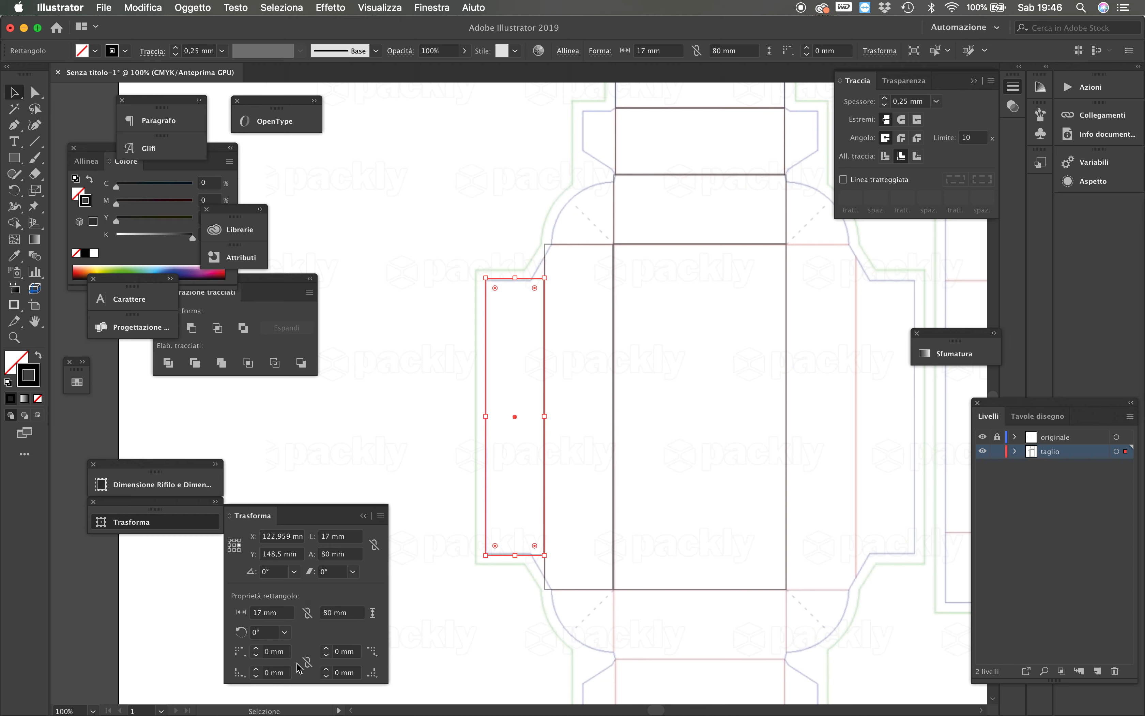
{"action": "left_click", "coordinate": [342, 555]}
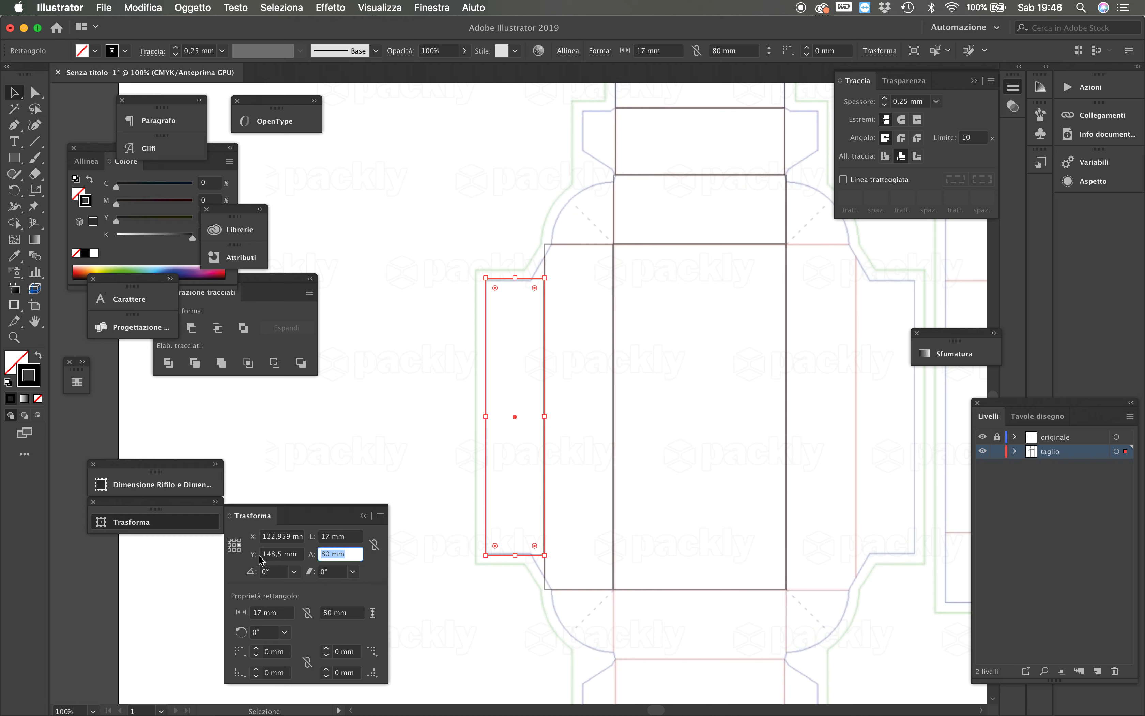
{"action": "type", "text": "79"}
{"action": "key", "text": "Return"}
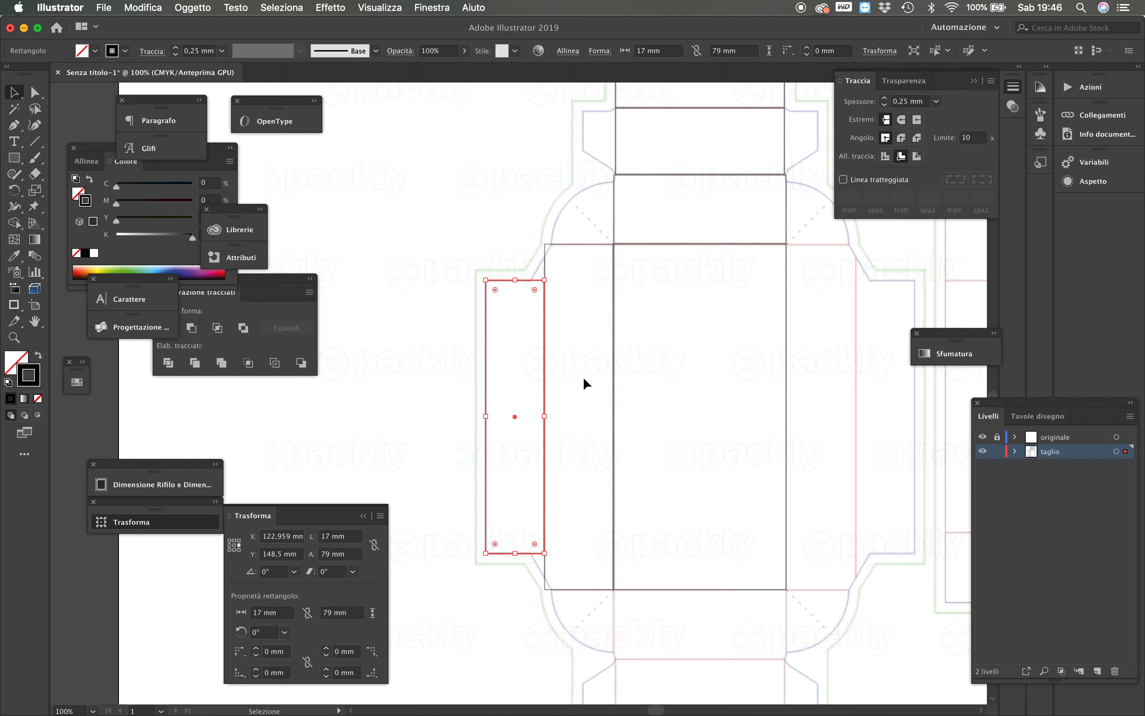
{"action": "left_click", "coordinate": [390, 461]}
Examine the lower left part of the die-line up close and return to the overall view
{"action": "key", "text": "z"}
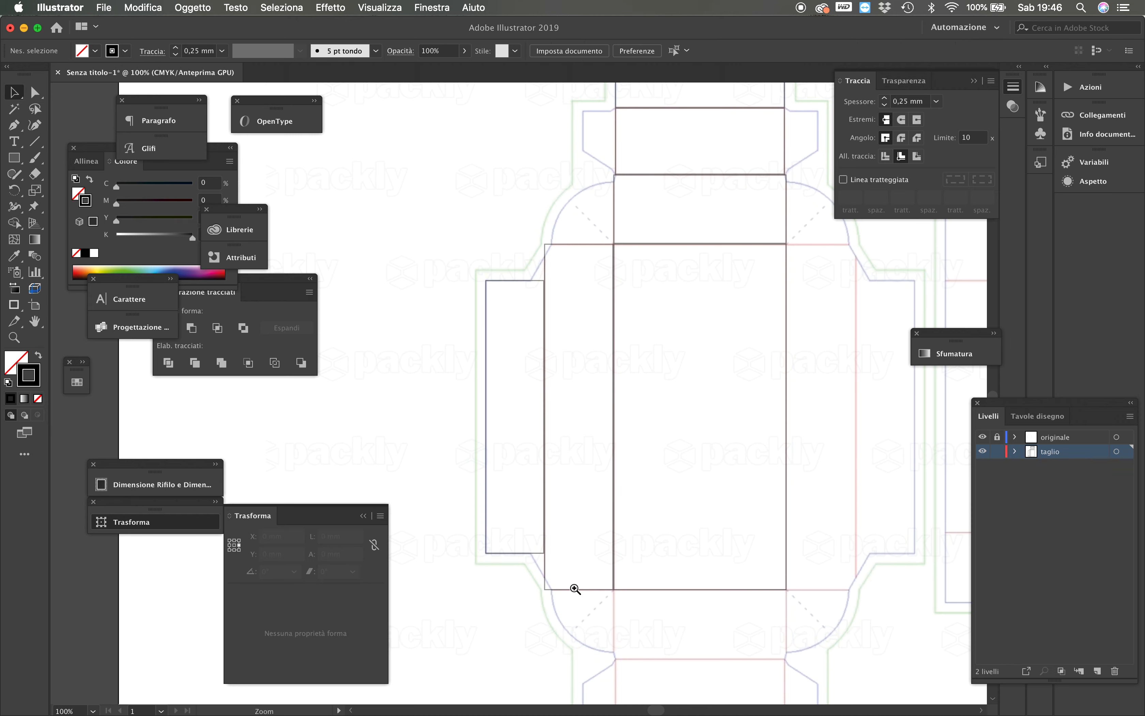
{"action": "left_click", "coordinate": [575, 588]}
{"action": "key", "text": "super+plus"}
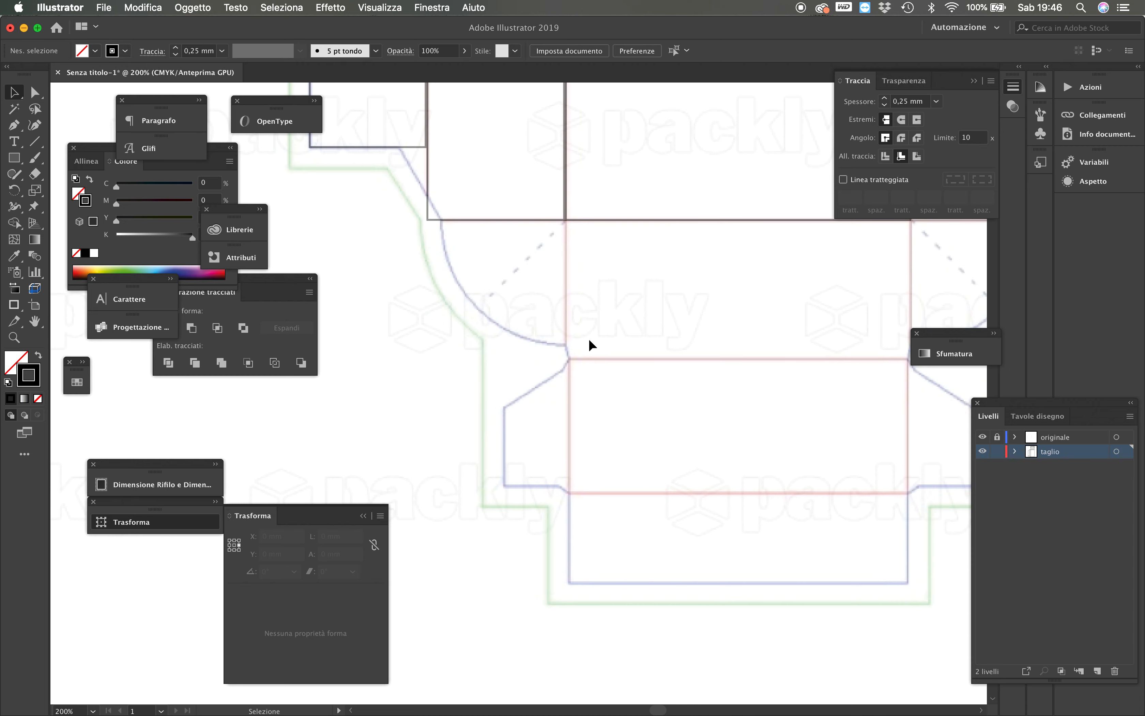
{"action": "key", "text": "z"}
{"action": "left_click", "coordinate": [586, 322], "text": "alt"}
{"action": "left_click", "coordinate": [506, 287], "text": "alt"}
{"action": "left_click", "coordinate": [479, 289], "text": "alt"}
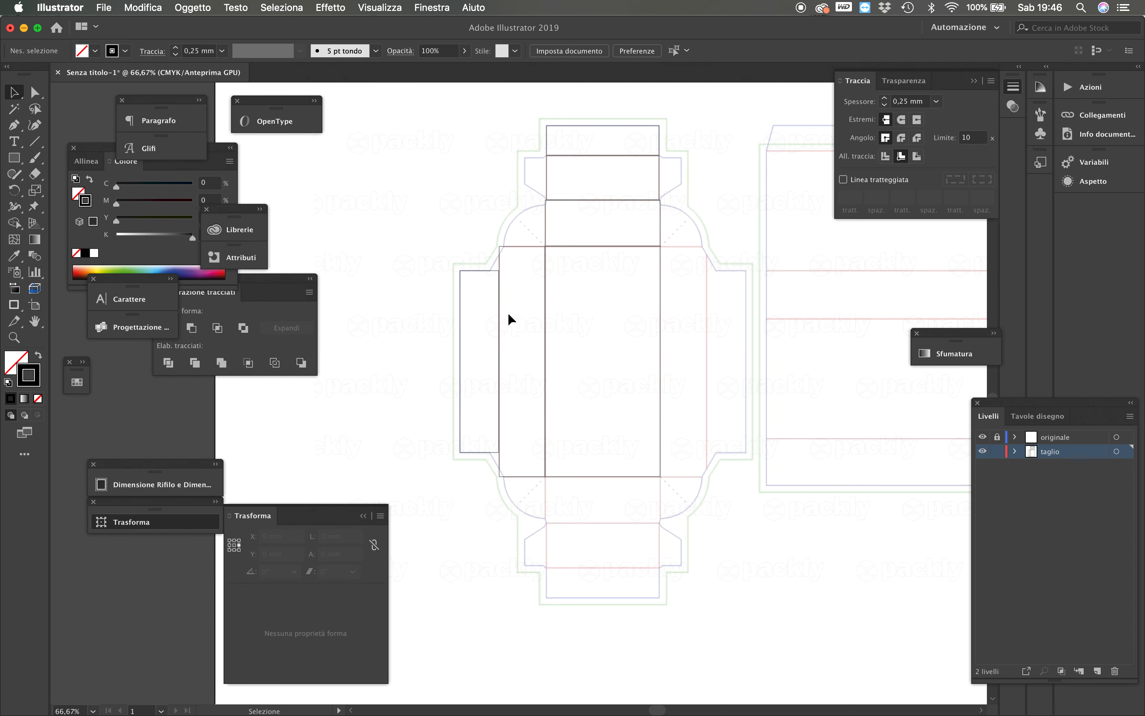
Draw a circle about 35,6 mm in diameter centred on the base panel's upper left corner, following the reference arc
{"action": "left_click", "coordinate": [552, 271]}
{"action": "left_click", "coordinate": [519, 396]}
{"action": "left_click", "coordinate": [503, 337]}
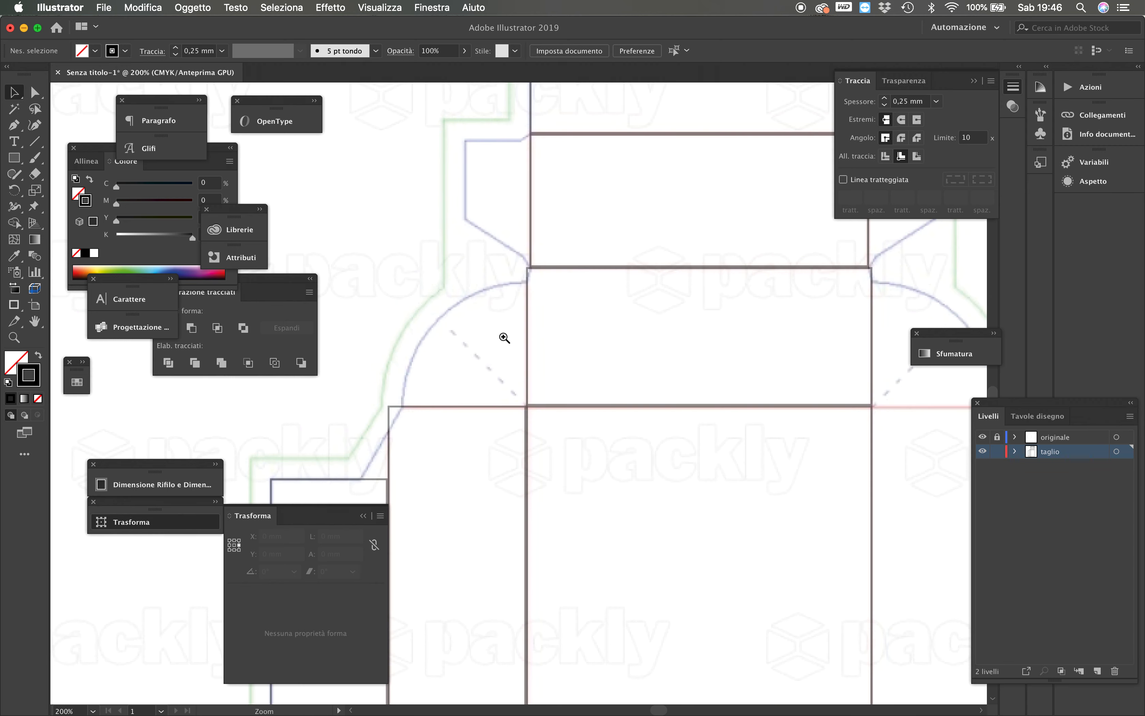
{"action": "left_click", "coordinate": [525, 428]}
{"action": "left_click_drag", "start_coordinate": [519, 310], "coordinate": [561, 442]}
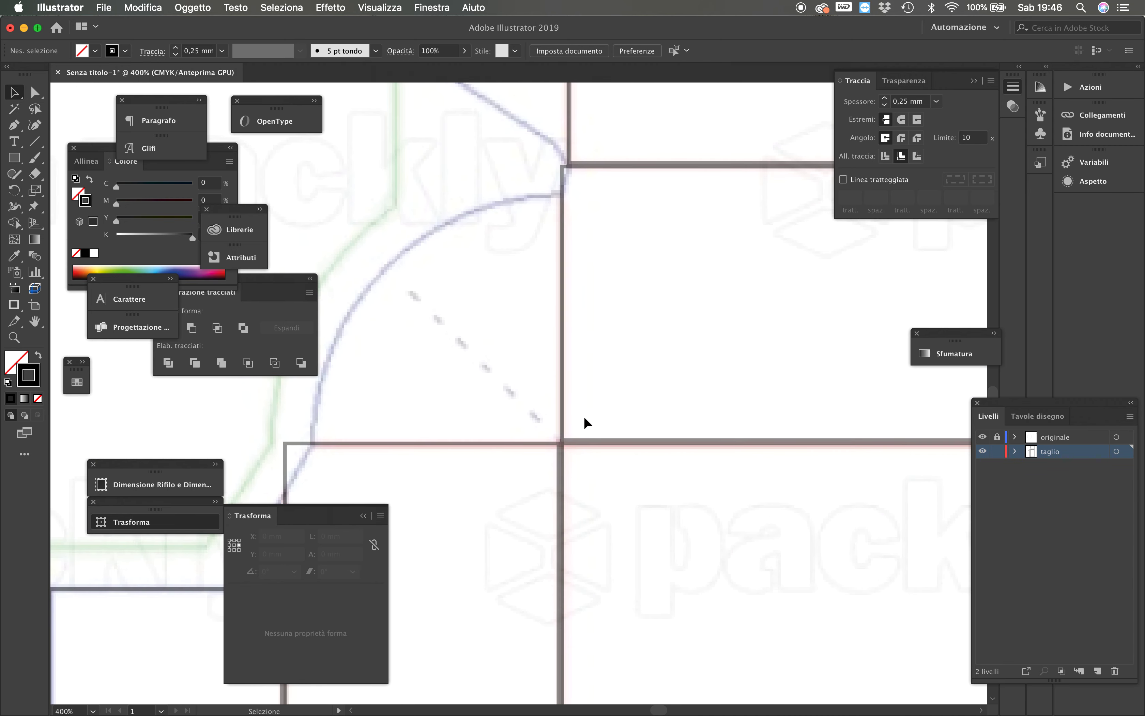
{"action": "key", "text": "v"}
{"action": "left_click", "coordinate": [14, 157]}
{"action": "left_click", "coordinate": [89, 191]}
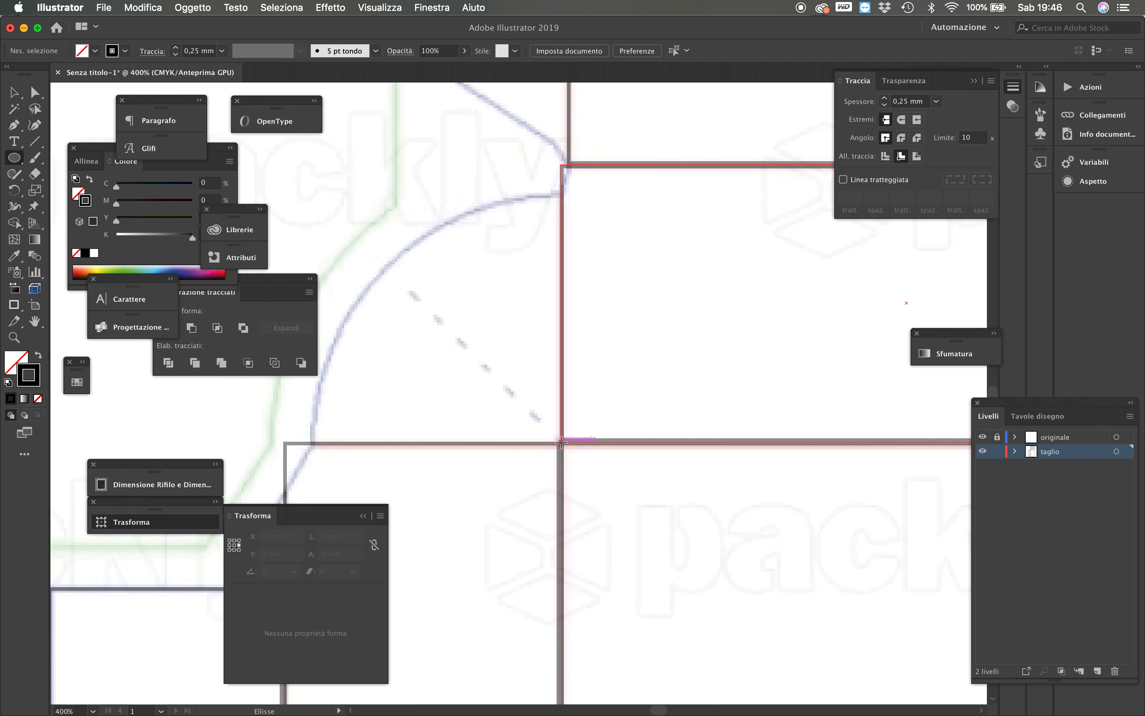
{"action": "left_click_drag", "start_coordinate": [562, 442], "coordinate": [315, 283]}
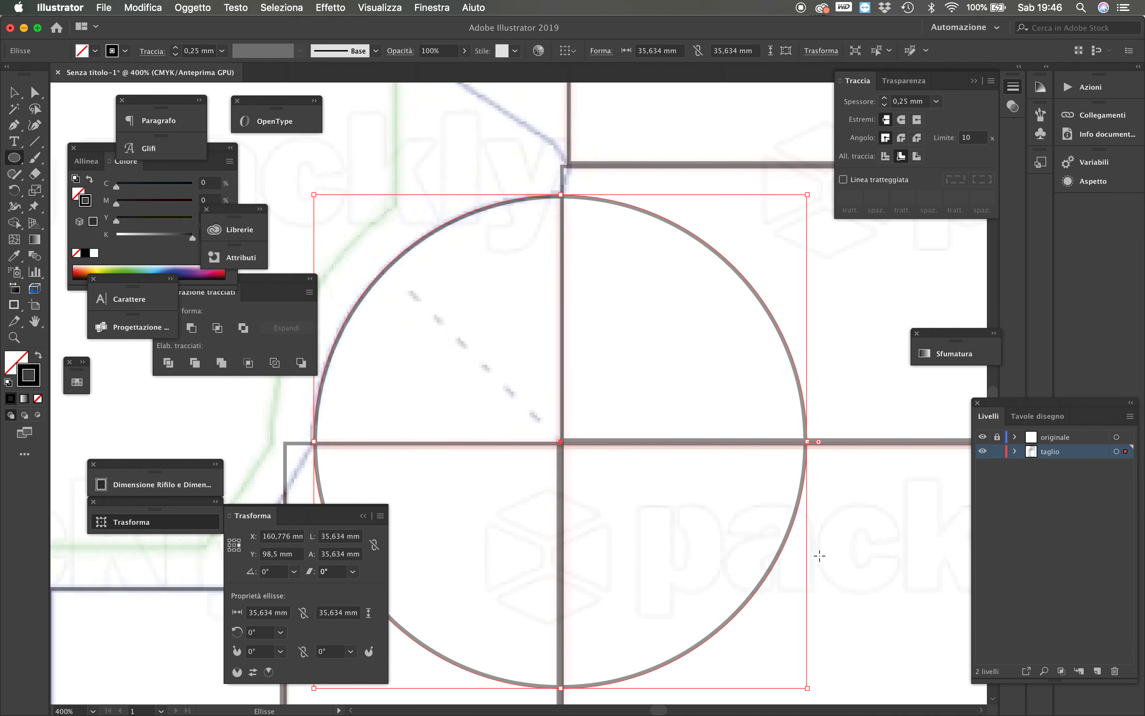
Constrain the circle's proportions, use its centre as reference point, set its diameter to 36 mm, and deselect it
{"action": "left_click", "coordinate": [374, 544]}
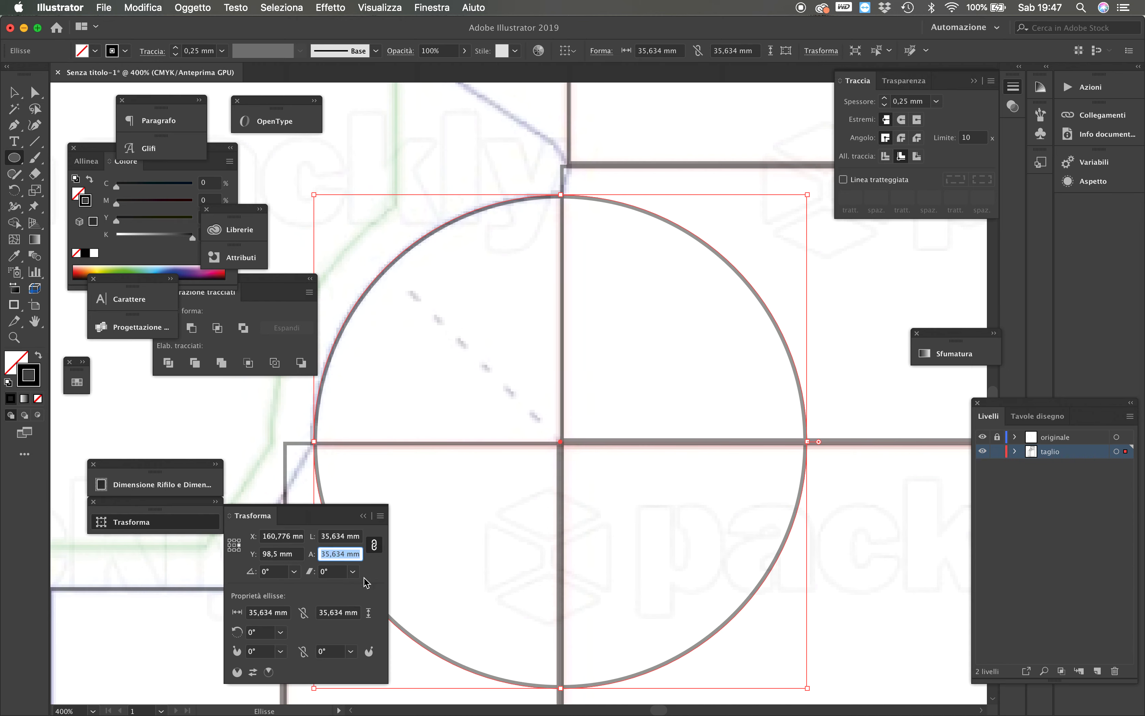
{"action": "left_click", "coordinate": [234, 546]}
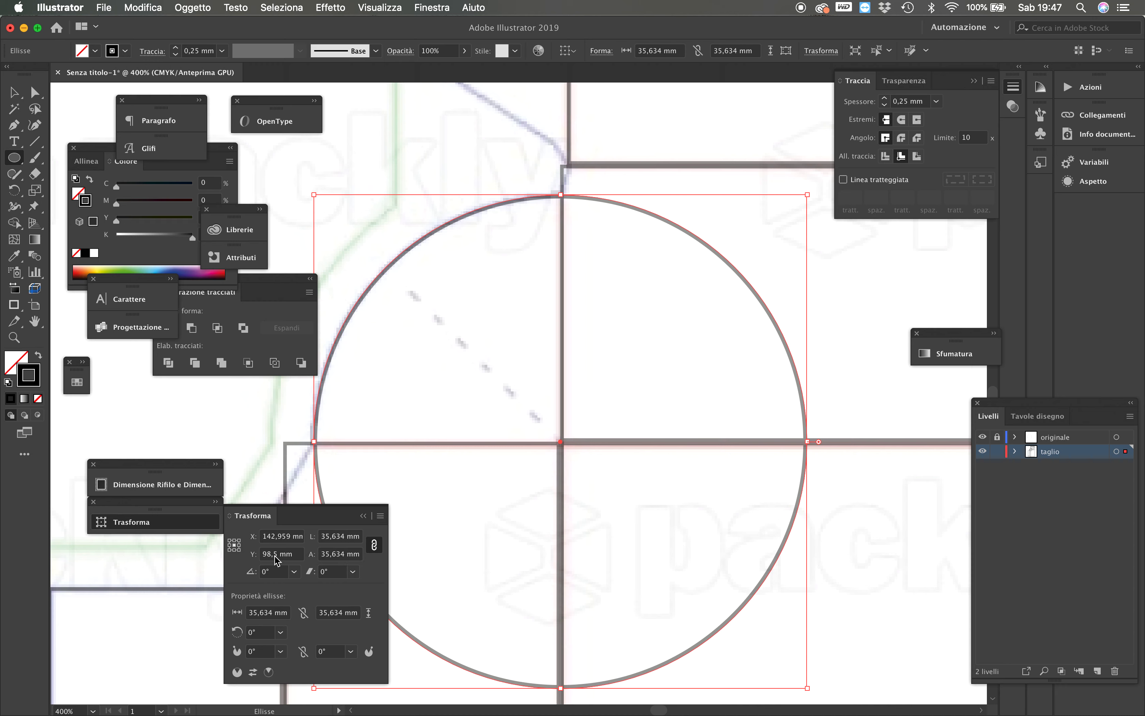
{"action": "left_click", "coordinate": [321, 535]}
{"action": "type", "text": "36"}
{"action": "key", "text": "Return"}
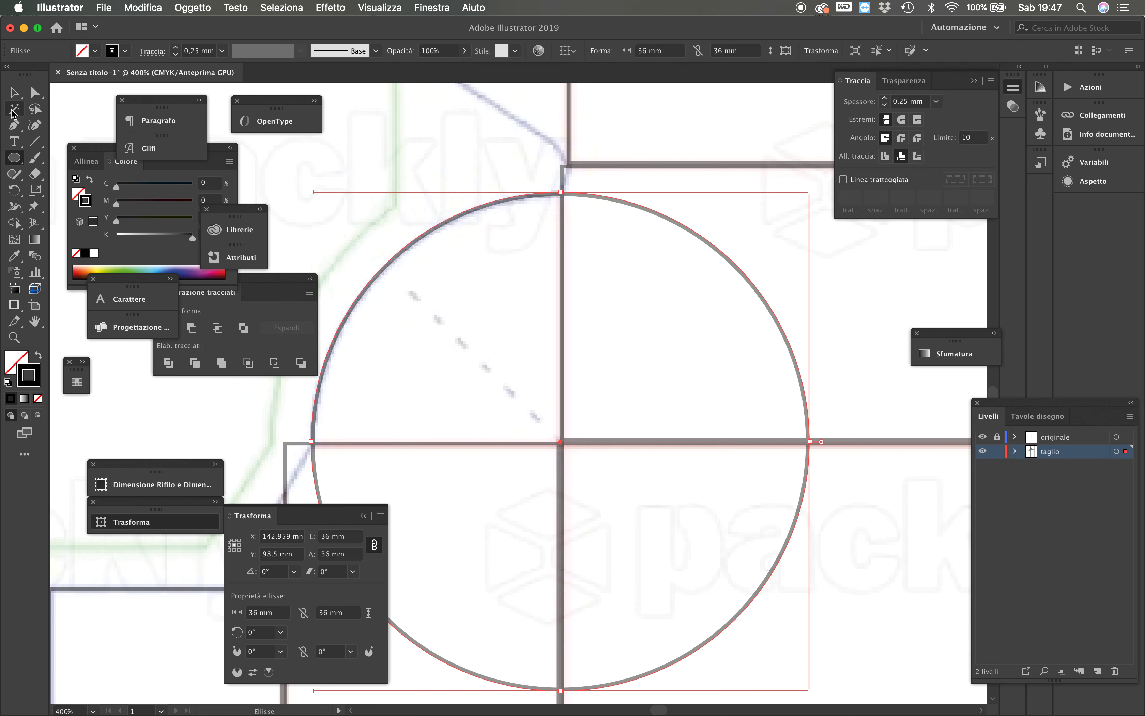
{"action": "left_click", "coordinate": [13, 91]}
{"action": "left_click", "coordinate": [544, 412]}
Copy the 36 mm circle onto the base panel's lower left corner and check the left flap area up close
{"action": "key", "text": "z"}
{"action": "left_click", "coordinate": [544, 414], "text": "alt"}
{"action": "left_click", "coordinate": [544, 415], "text": "alt"}
{"action": "left_click", "coordinate": [544, 415], "text": "alt"}
{"action": "key", "text": "v"}
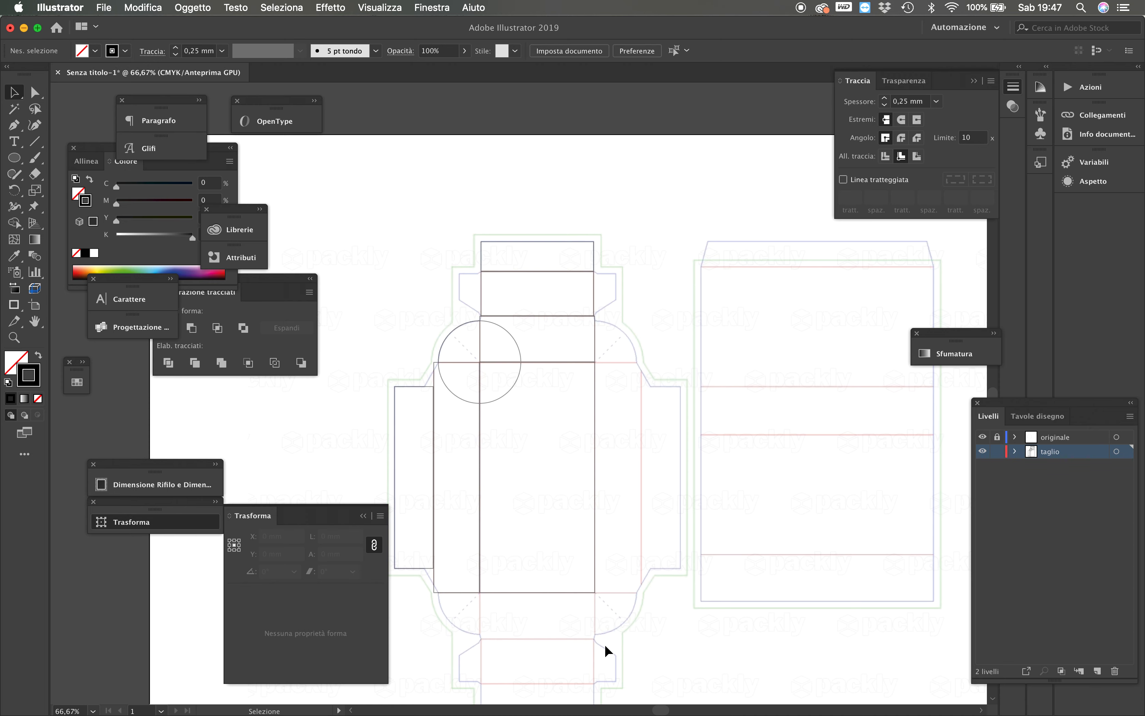
{"action": "left_click_drag", "start_coordinate": [567, 603], "coordinate": [597, 578]}
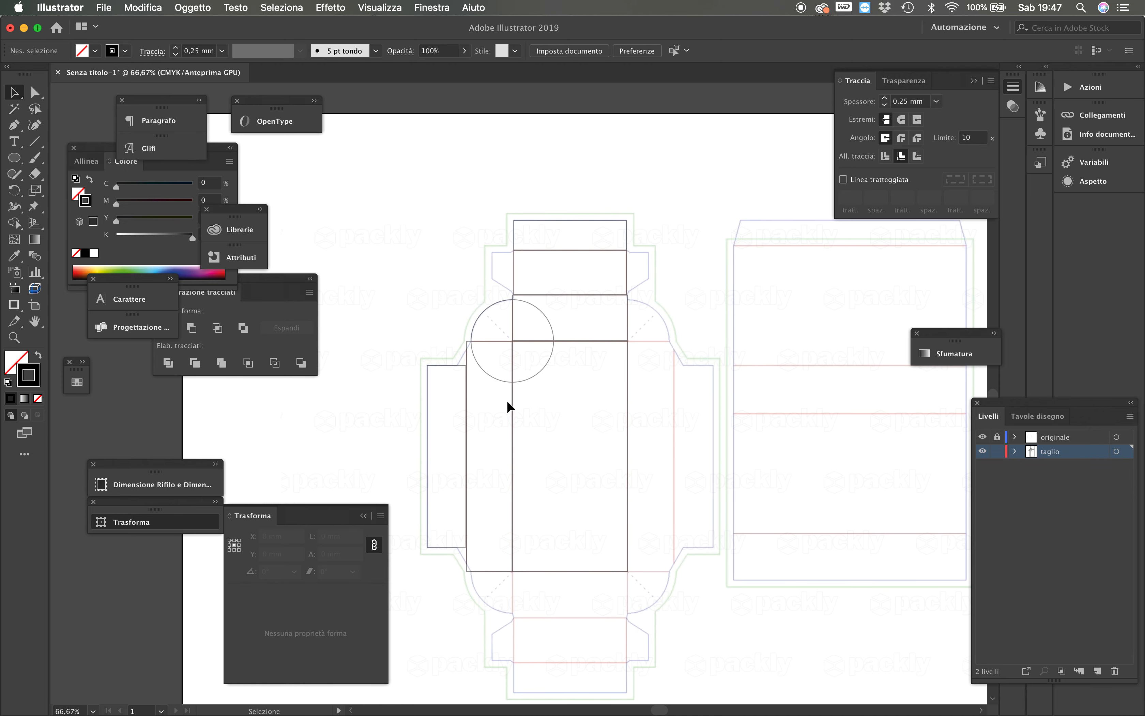
{"action": "left_click_drag", "start_coordinate": [507, 381], "coordinate": [523, 610]}
{"action": "left_click", "coordinate": [446, 557]}
{"action": "left_click", "coordinate": [489, 405]}
{"action": "left_click", "coordinate": [486, 415]}
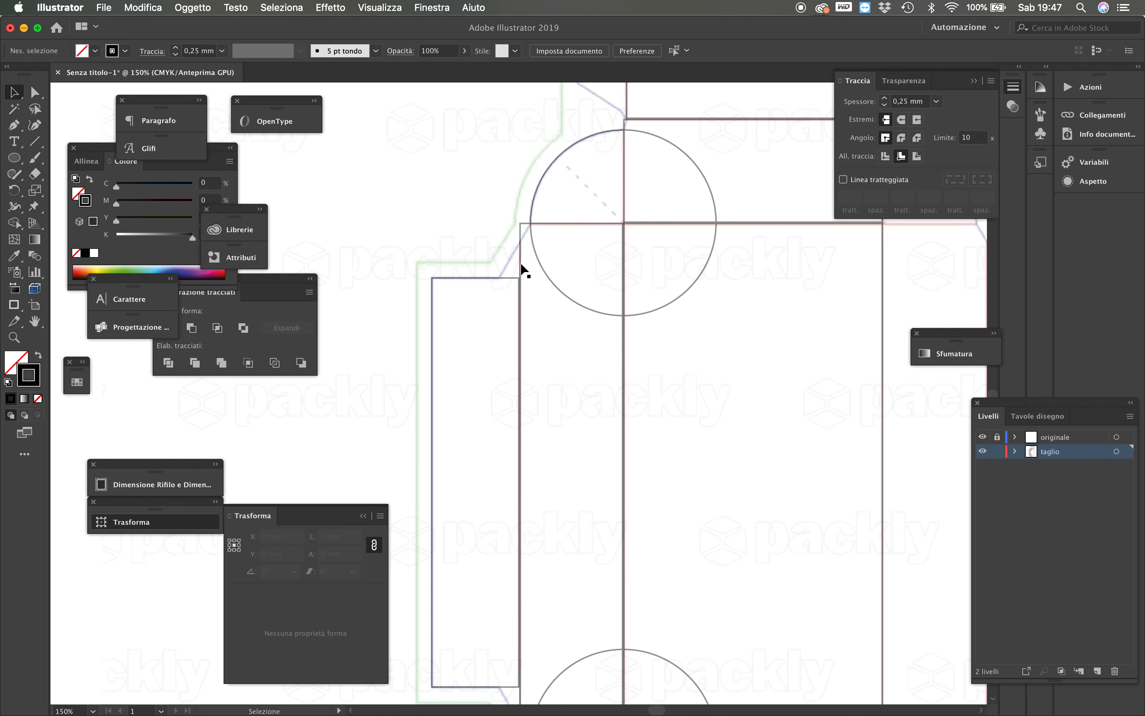
Copy the left 20 × 100 mm side panel against the upper circle's left edge and narrow it to 6 mm, keeping its right edge fixed
{"action": "left_click_drag", "start_coordinate": [520, 261], "coordinate": [431, 271]}
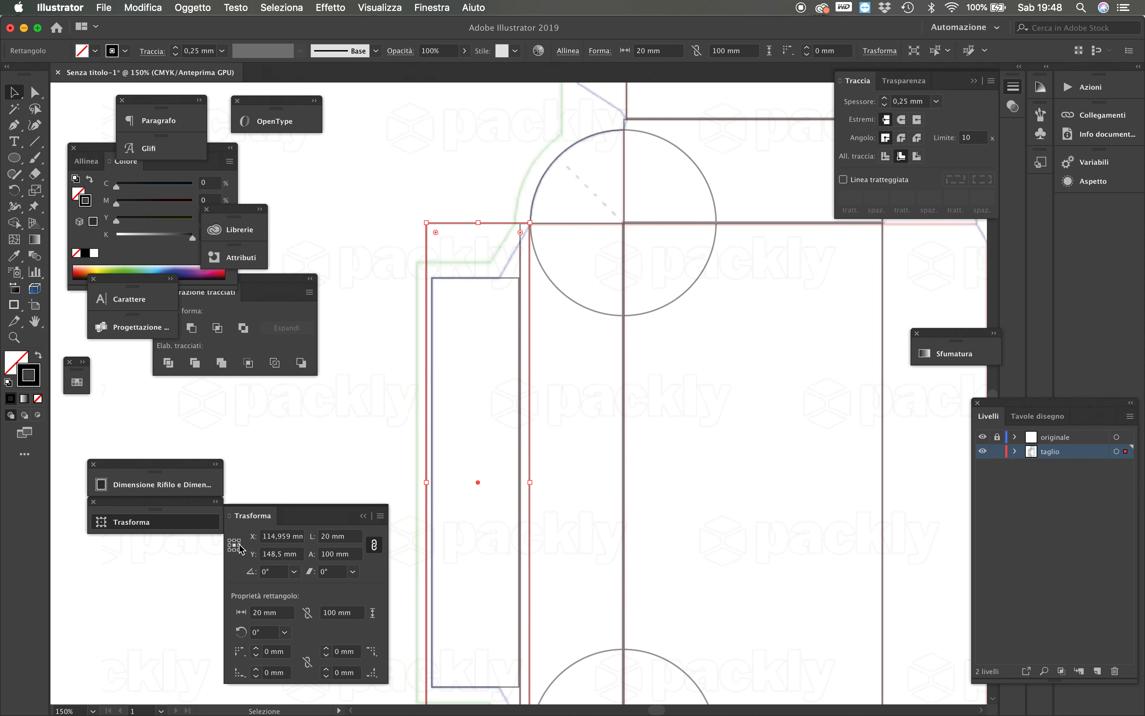
{"action": "left_click", "coordinate": [373, 545]}
{"action": "left_click", "coordinate": [340, 554]}
{"action": "left_click", "coordinate": [350, 535]}
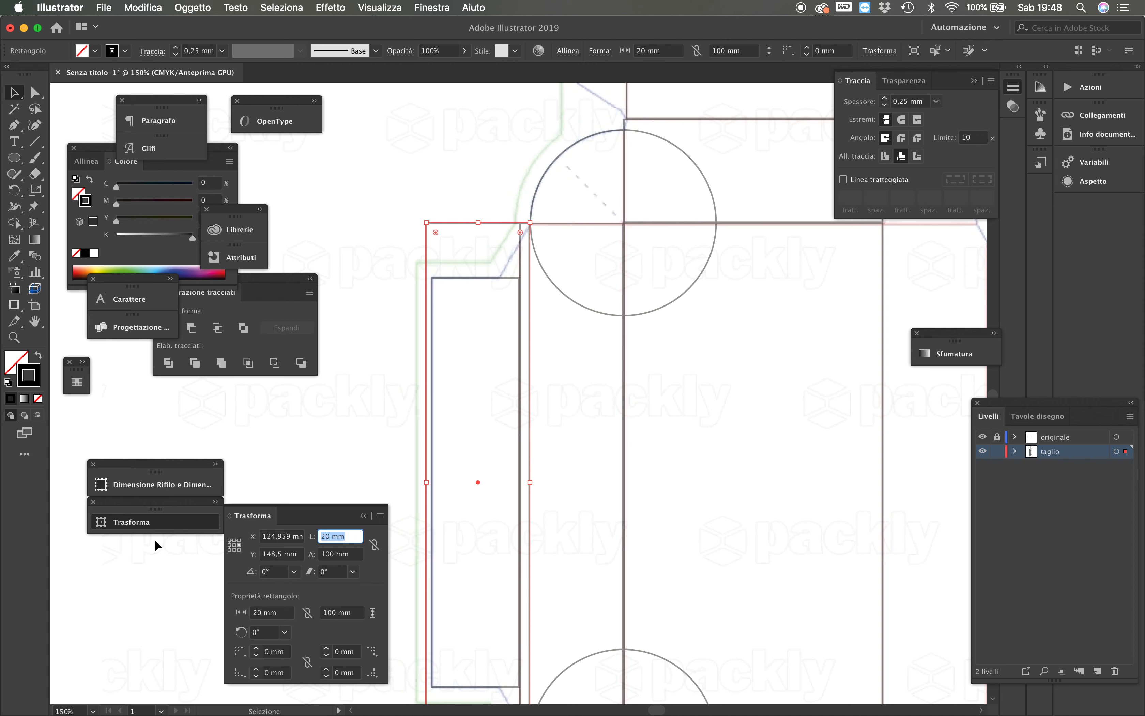
{"action": "type", "text": "10"}
{"action": "key", "text": "Return"}
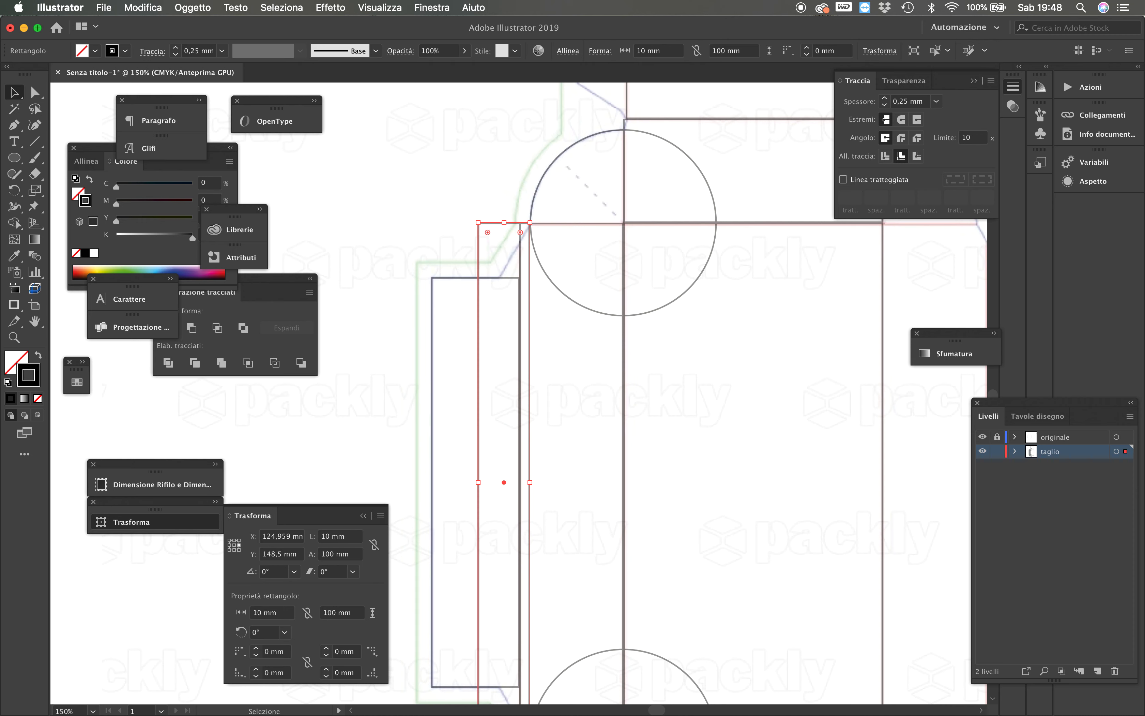
{"action": "left_click", "coordinate": [356, 540]}
{"action": "type", "text": "6"}
{"action": "key", "text": "Return"}
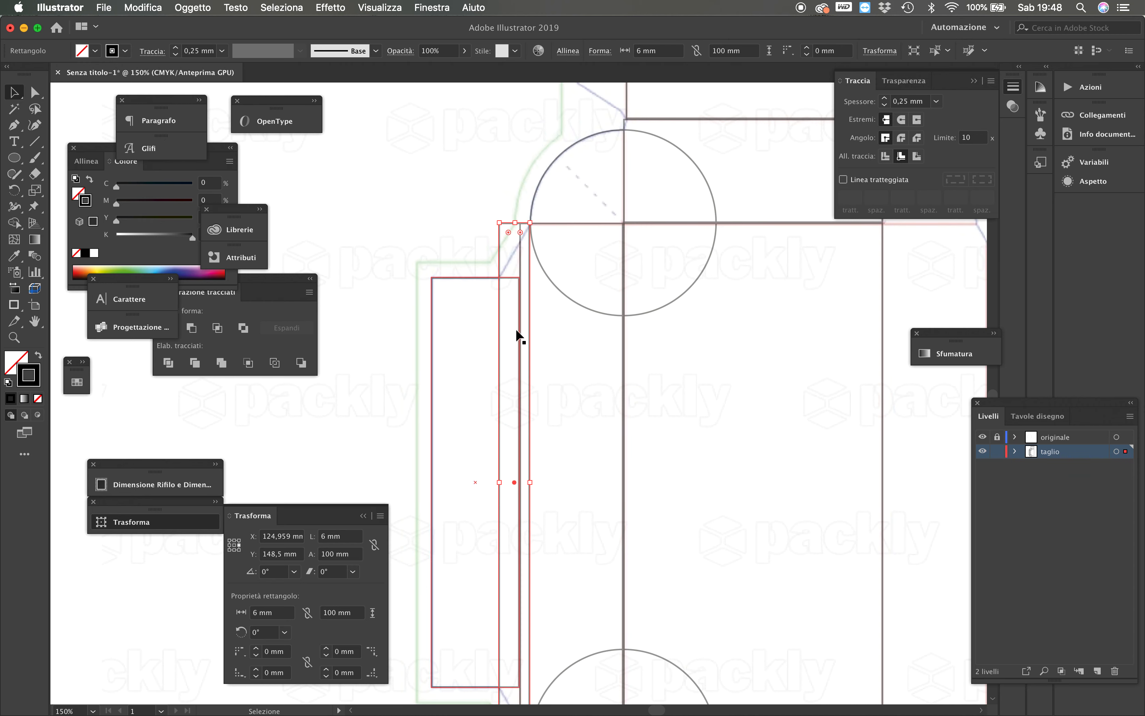
Move the 6 mm strip's outer anchor points onto the reference flap's upper and lower corners to form slanted ends
{"action": "left_click", "coordinate": [35, 93]}
{"action": "left_click", "coordinate": [442, 187]}
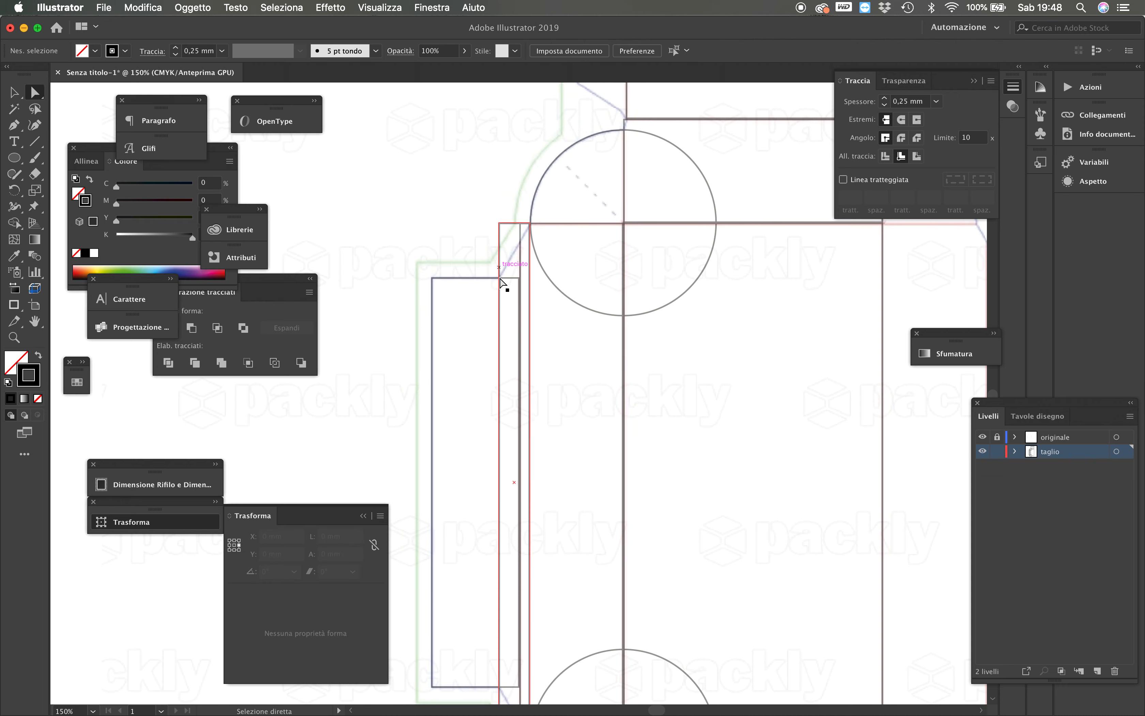
{"action": "mouse_move", "coordinate": [499, 284]}
{"action": "left_mouse_down"}
{"action": "mouse_move", "coordinate": [501, 225]}
{"action": "mouse_move", "coordinate": [501, 279]}
{"action": "left_mouse_up"}
{"action": "scroll", "coordinate": [502, 284], "scroll_direction": "up", "scroll_amount": 10}
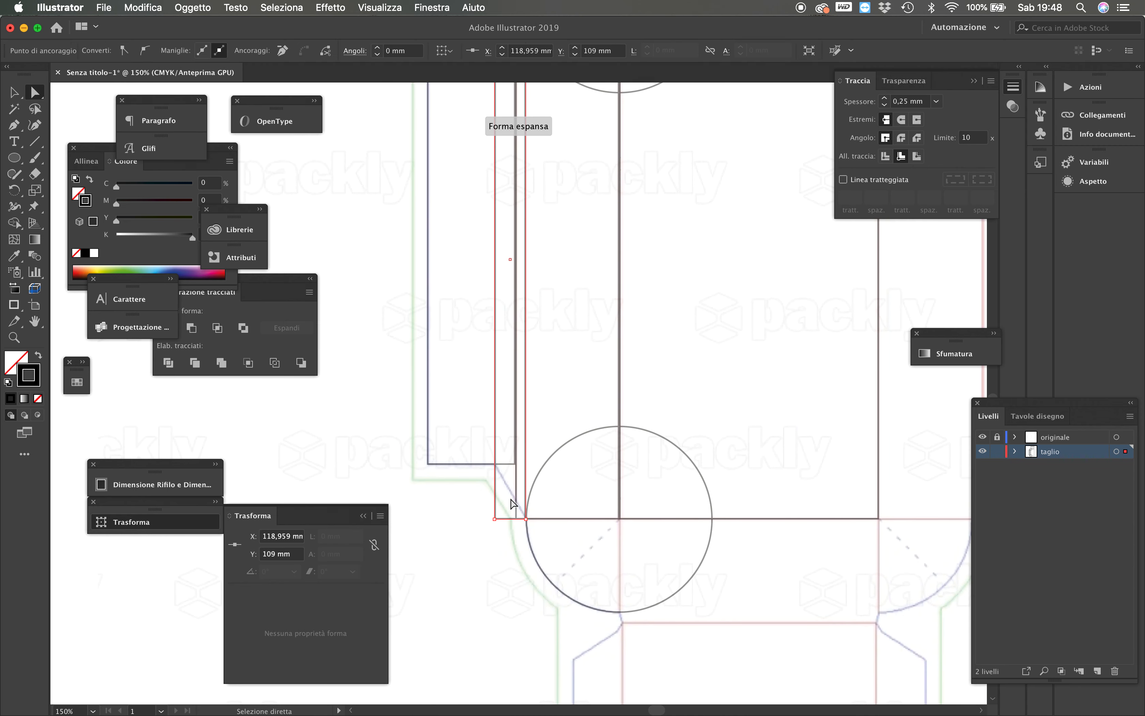
{"action": "left_click", "coordinate": [496, 523]}
{"action": "left_click_drag", "start_coordinate": [494, 520], "coordinate": [494, 463]}
{"action": "left_click", "coordinate": [460, 513]}
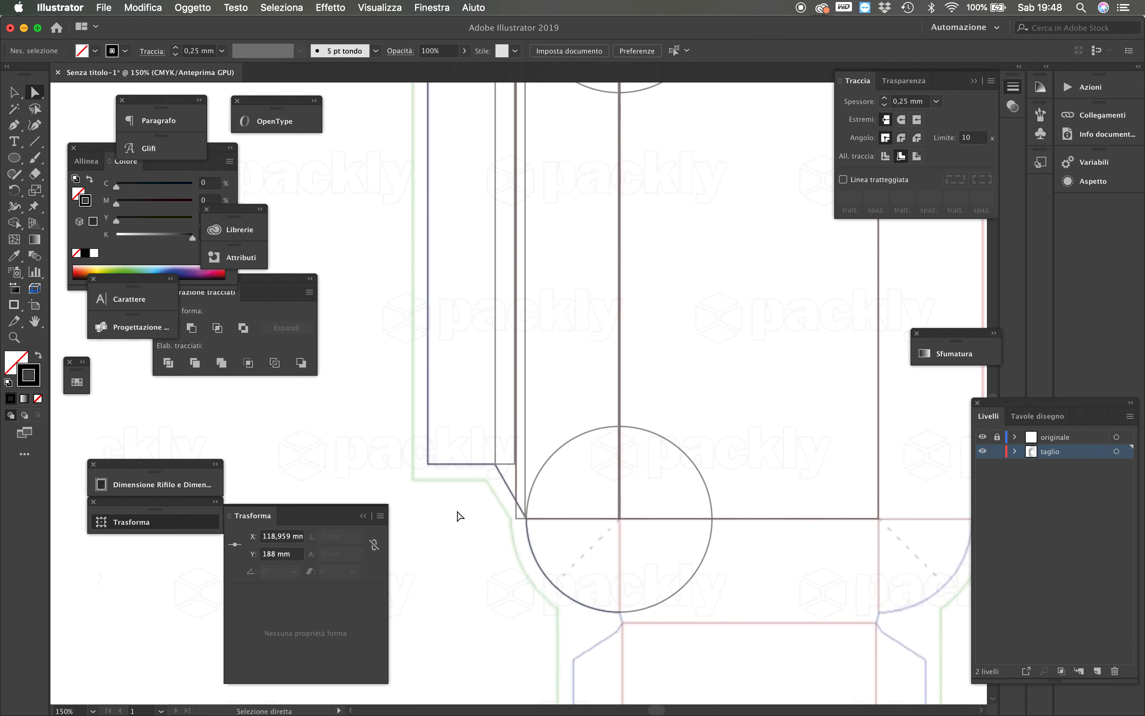
Try moving the slanted strip leftward over the flap and undo the move
{"action": "left_click", "coordinate": [529, 484], "text": "alt"}
{"action": "scroll", "coordinate": [503, 299], "scroll_direction": "up", "scroll_amount": 5}
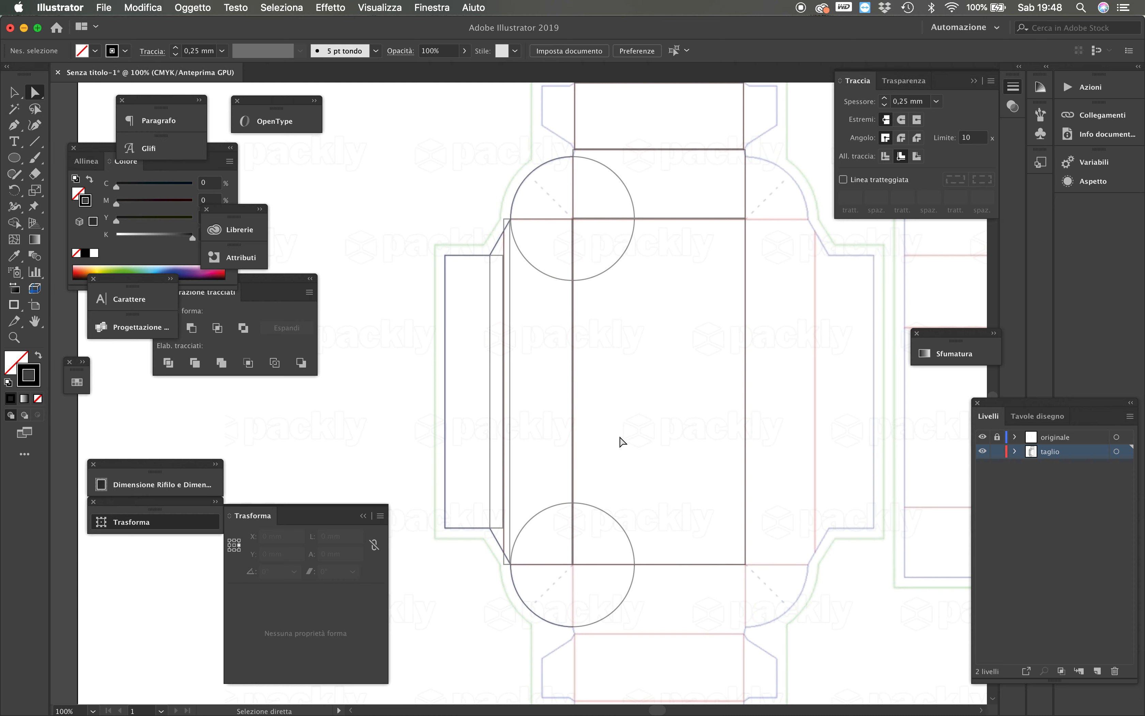
{"action": "left_click", "coordinate": [502, 306]}
{"action": "left_click", "coordinate": [486, 302]}
{"action": "left_click", "coordinate": [13, 91]}
{"action": "left_click", "coordinate": [495, 243]}
{"action": "left_click_drag", "start_coordinate": [495, 244], "coordinate": [458, 243]}
{"action": "key", "text": "super+z"}
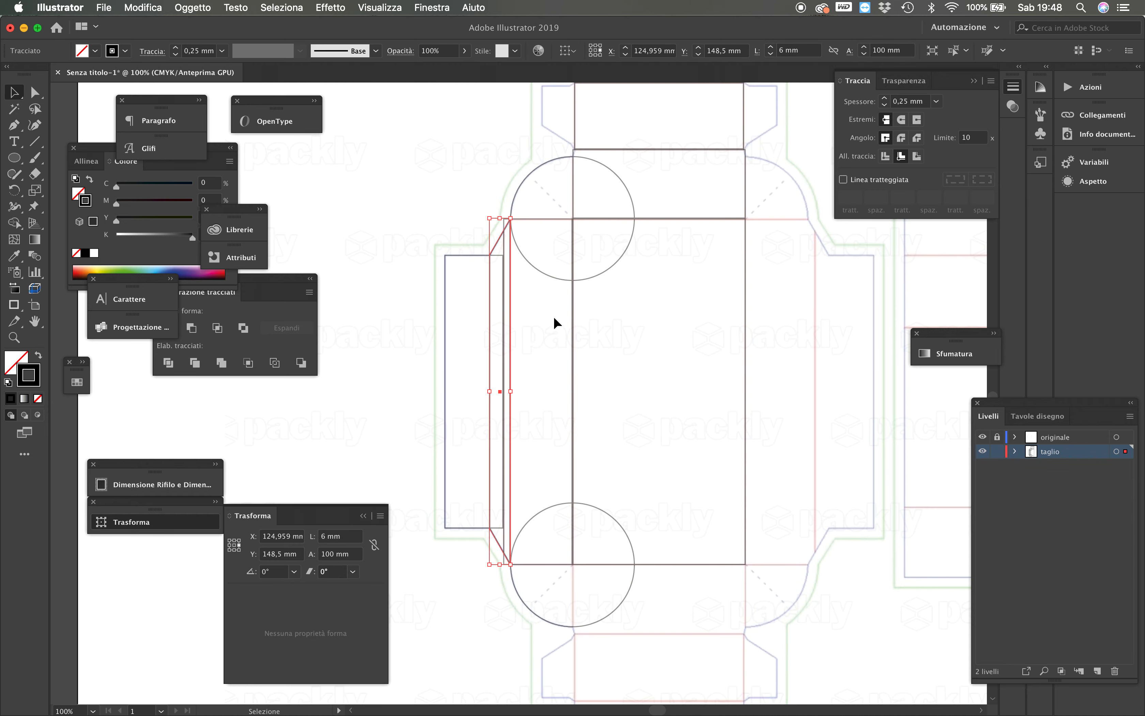
Divide the slanted strip and the left side panel where they overlap with Pathfinder, and ungroup the resulting pieces
{"action": "left_click", "coordinate": [505, 226], "text": "shift"}
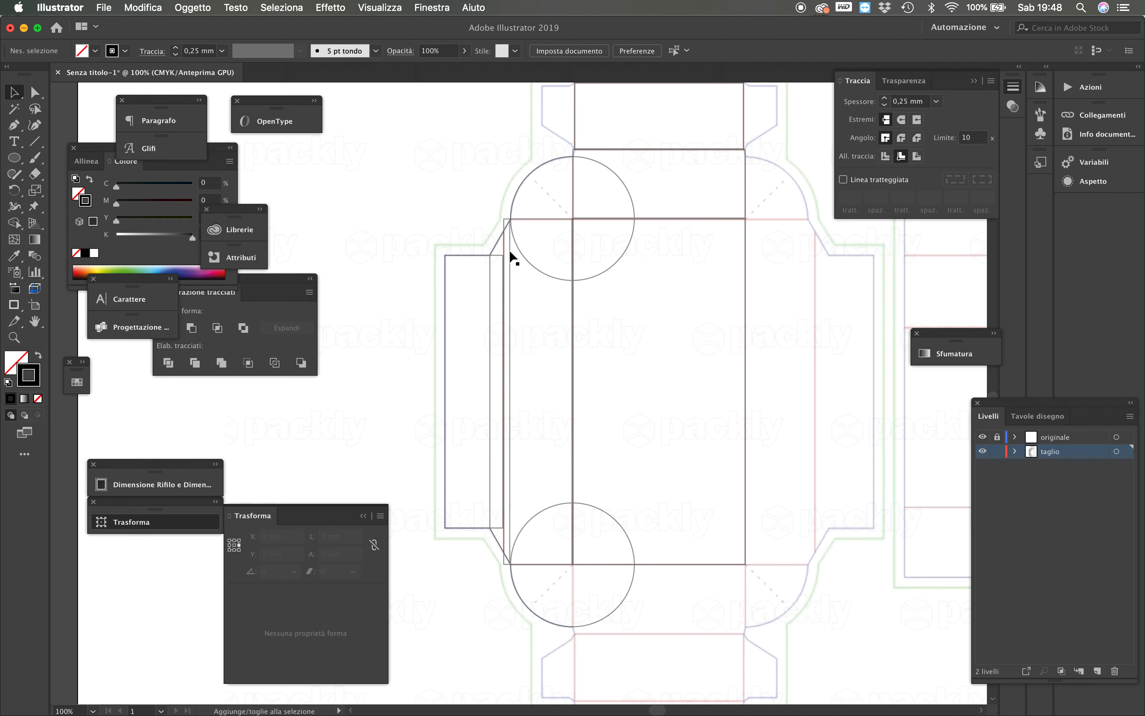
{"action": "left_click", "coordinate": [505, 223]}
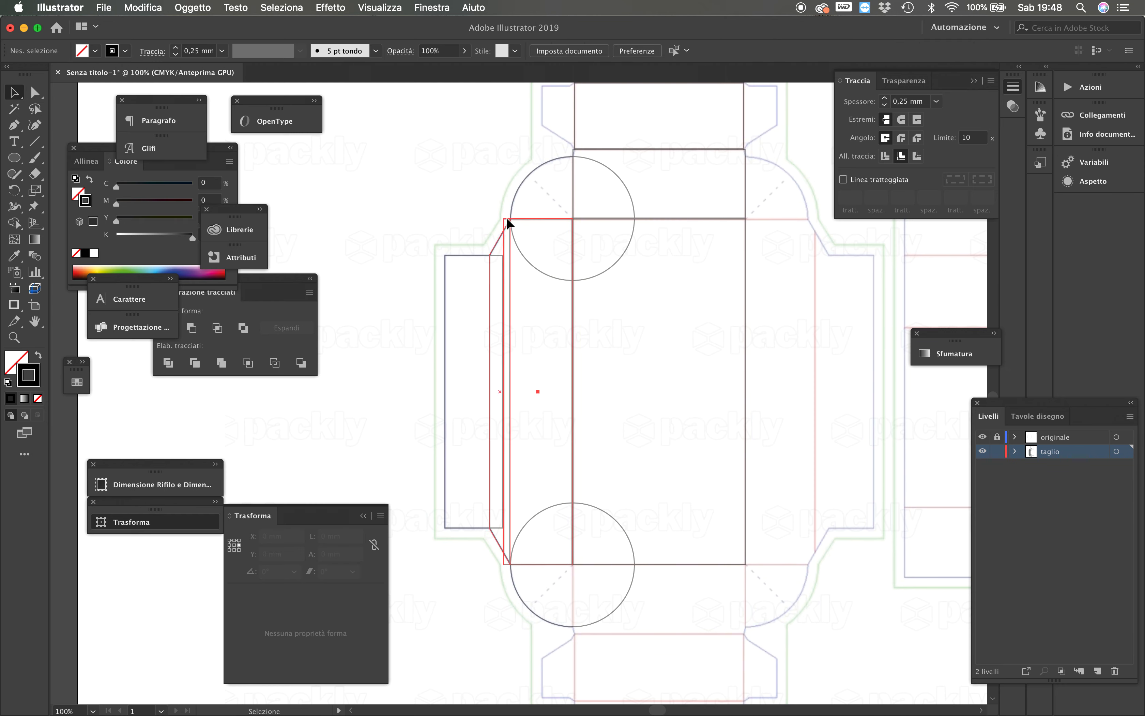
{"action": "left_click", "coordinate": [496, 240], "text": "shift"}
{"action": "key", "text": "z"}
{"action": "left_click", "coordinate": [531, 285]}
{"action": "left_click", "coordinate": [503, 463]}
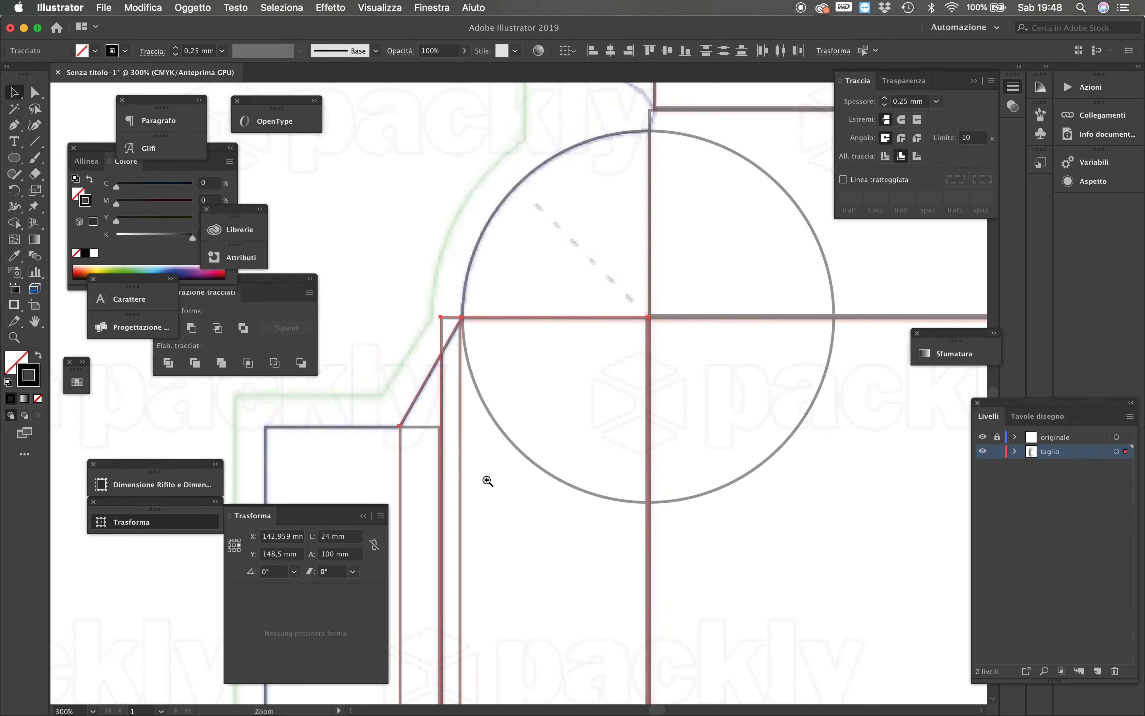
{"action": "scroll", "coordinate": [513, 390], "scroll_direction": "down", "scroll_amount": 3}
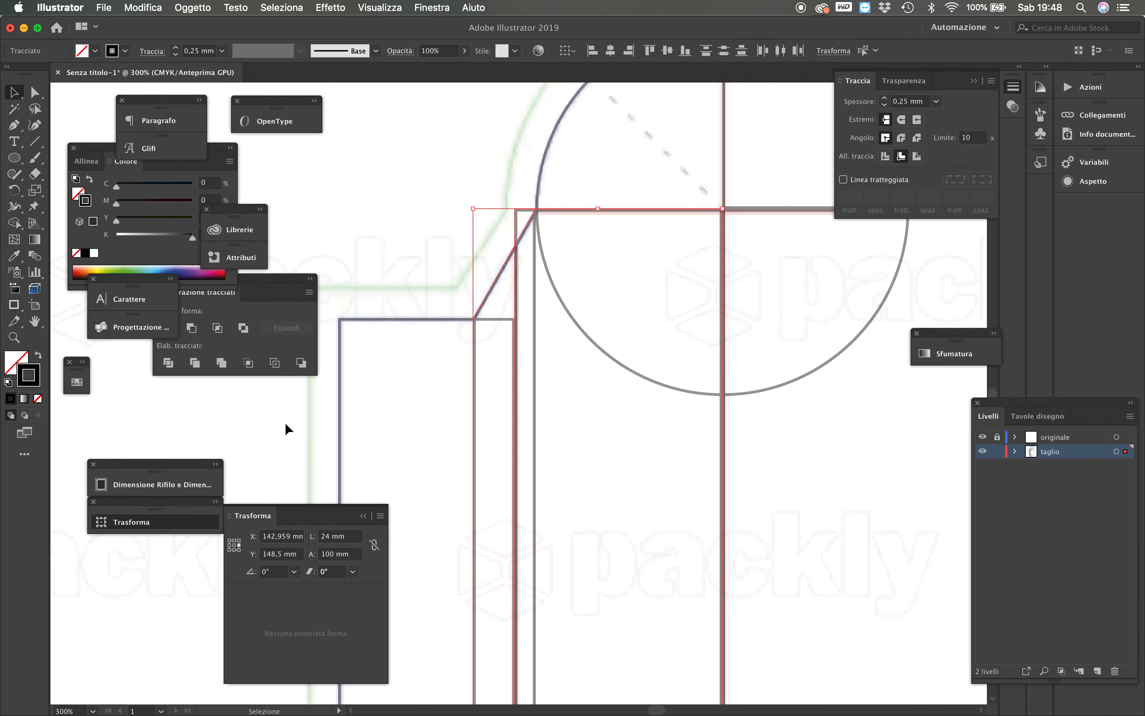
{"action": "left_click", "coordinate": [280, 311]}
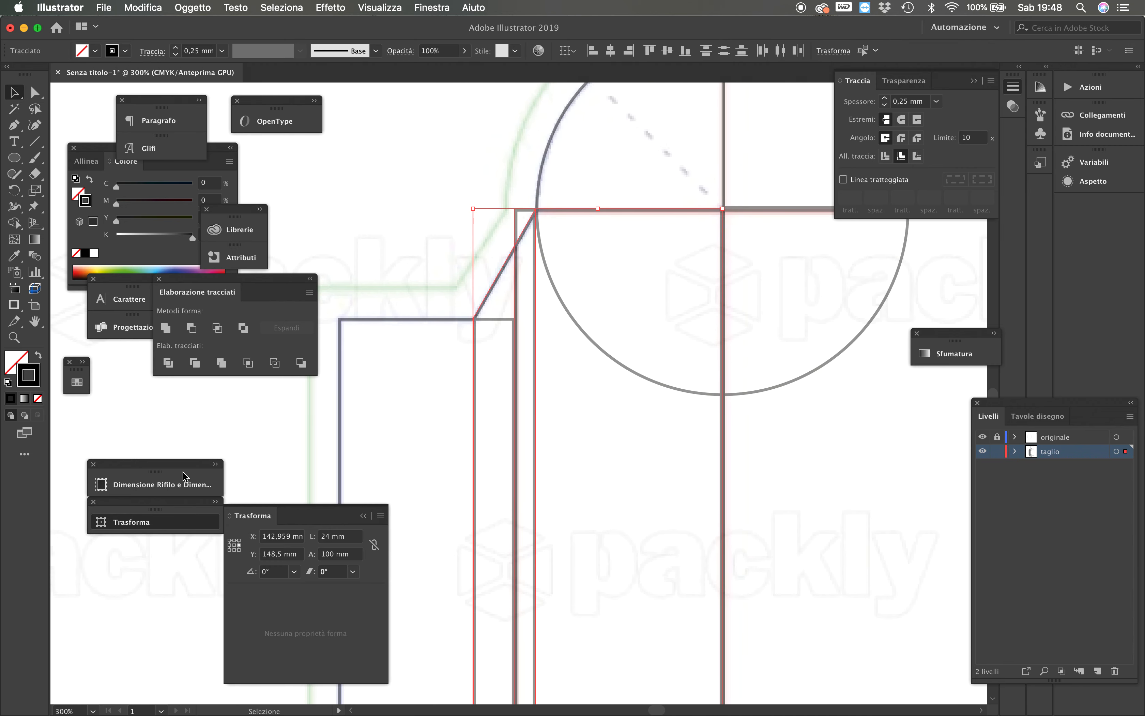
{"action": "left_click", "coordinate": [168, 363]}
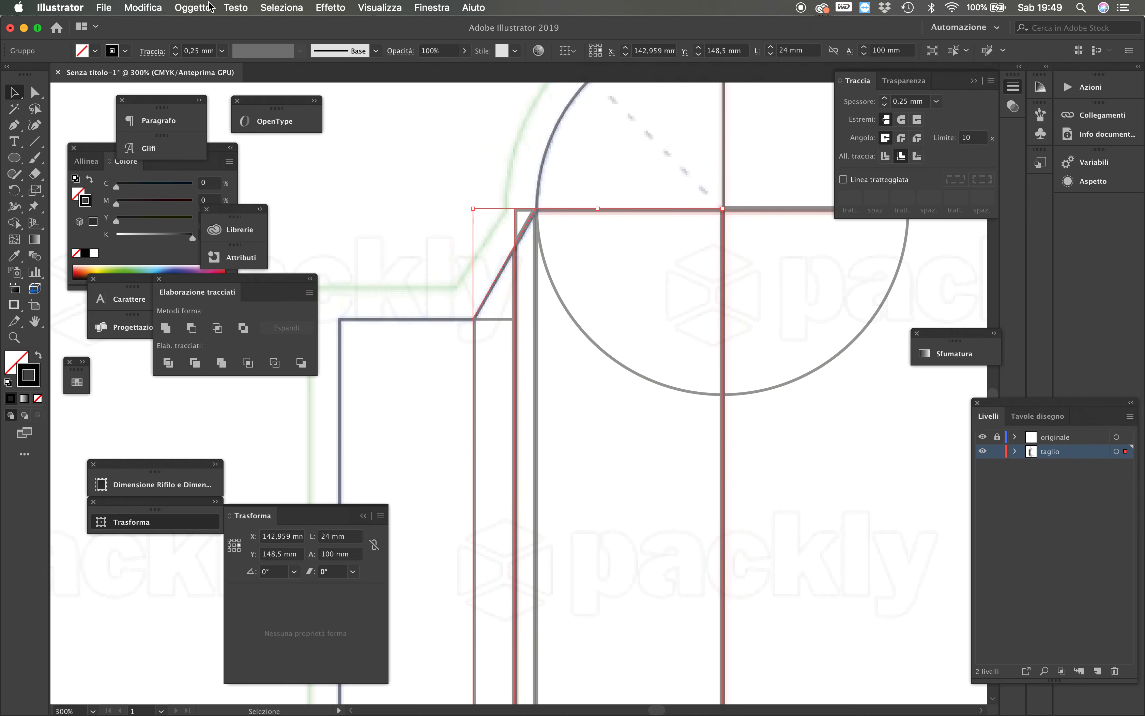
{"action": "left_click", "coordinate": [189, 7]}
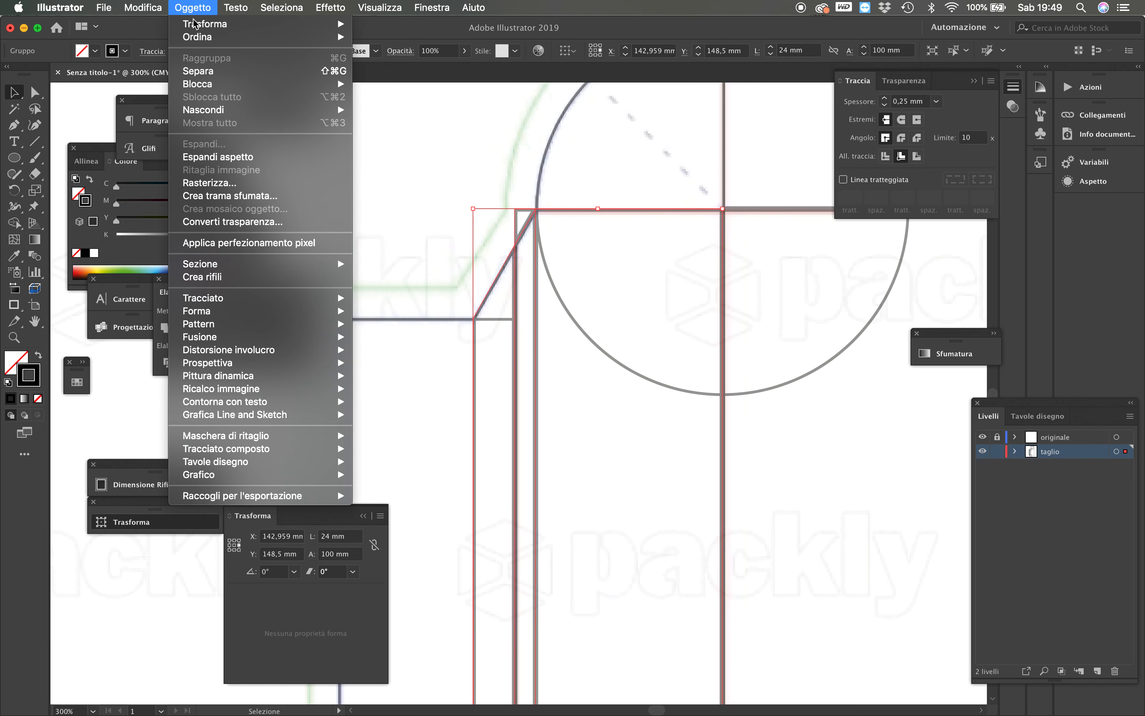
{"action": "left_click", "coordinate": [199, 71]}
{"action": "left_click", "coordinate": [454, 133]}
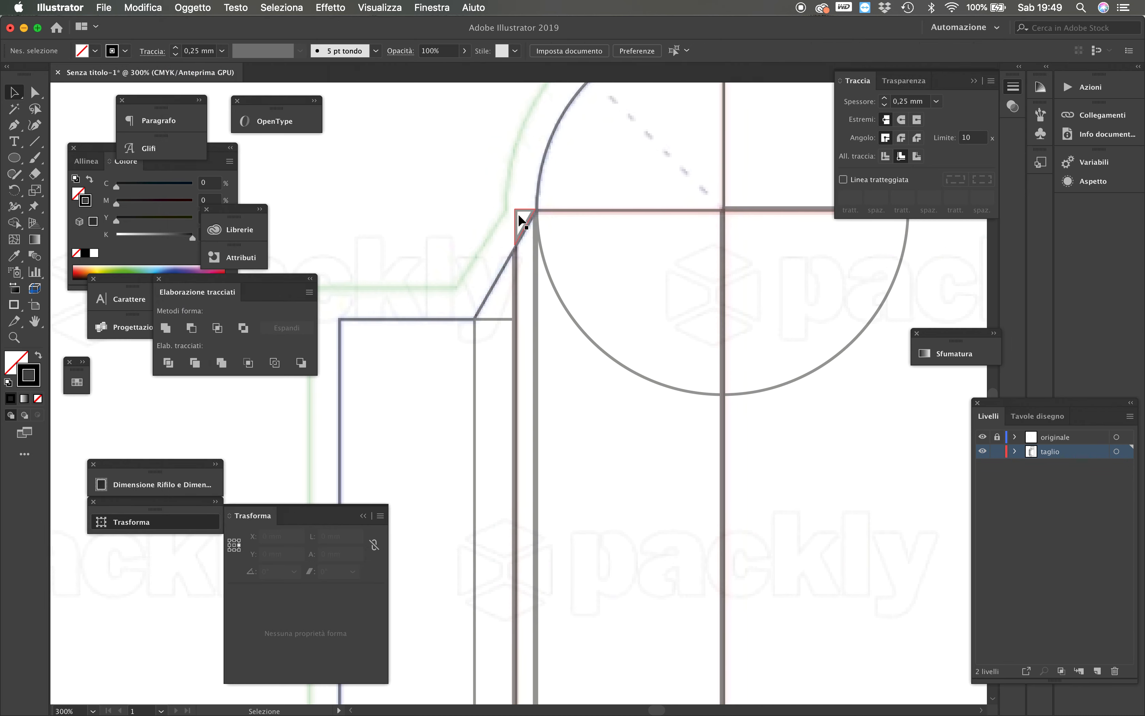
Delete the leftover corner pieces outside the slanted edges at the upper and lower ends of the left side panel
{"action": "left_click", "coordinate": [520, 221]}
{"action": "key", "text": "Delete"}
{"action": "scroll", "coordinate": [571, 388], "scroll_direction": "up", "scroll_amount": 10}
{"action": "left_click", "coordinate": [594, 621]}
{"action": "key", "text": "Delete"}
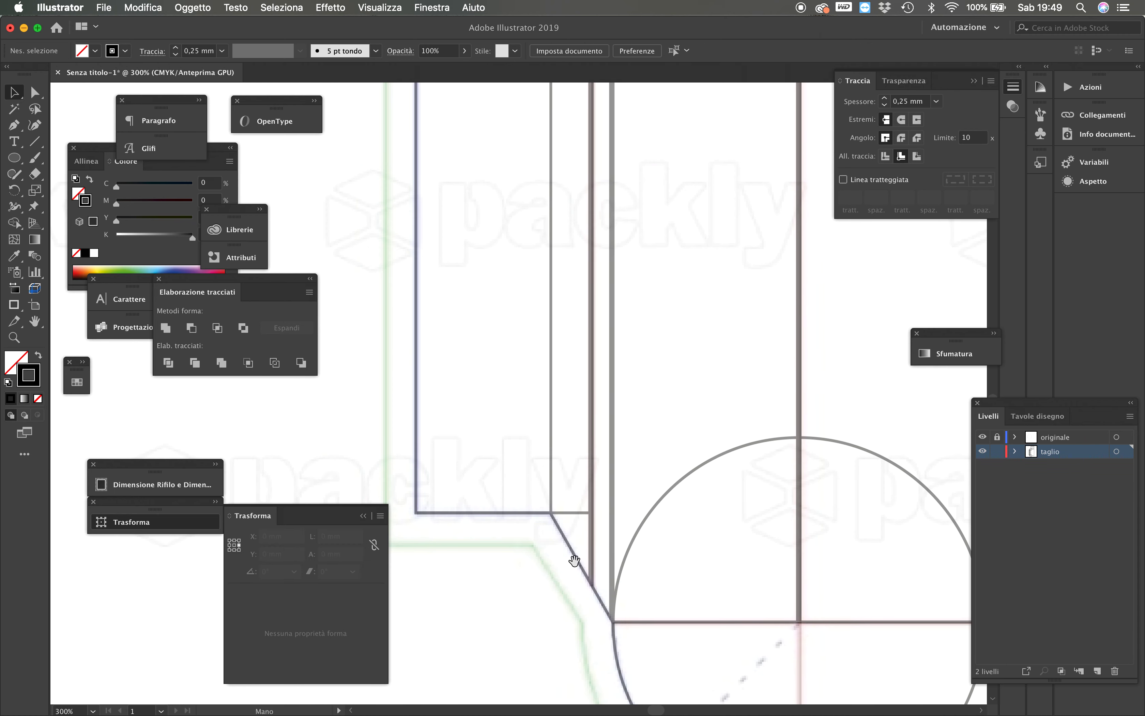
Unite the slanted strip piece with the left flap rectangle into a single flap shape
{"action": "key", "text": "super+minus"}
{"action": "key", "text": "super+minus"}
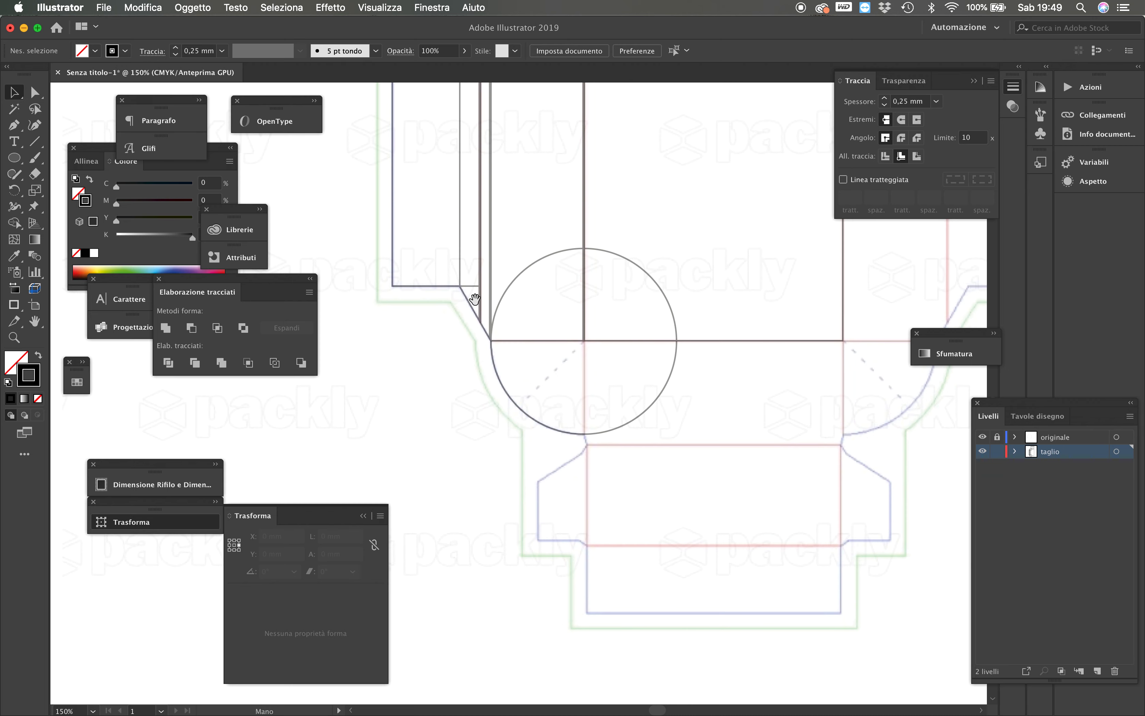
{"action": "scroll", "coordinate": [475, 299], "scroll_direction": "up", "scroll_amount": 4}
{"action": "scroll", "coordinate": [496, 404], "scroll_direction": "up", "scroll_amount": 6}
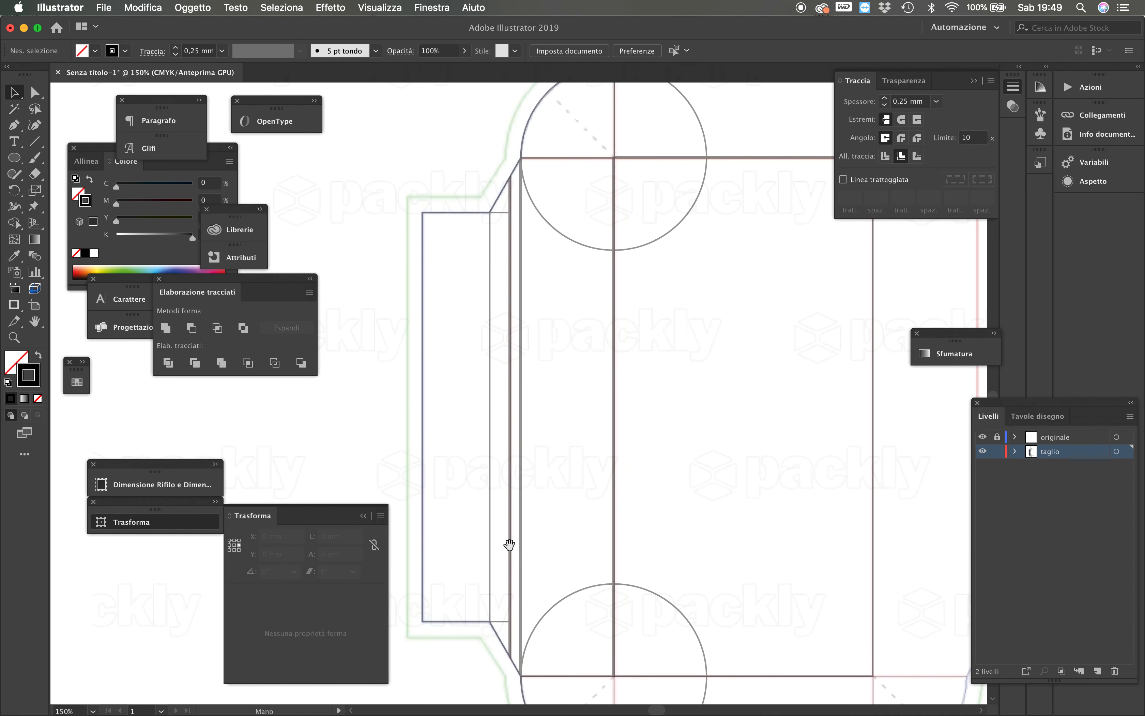
{"action": "left_click", "coordinate": [490, 241]}
{"action": "left_click", "coordinate": [428, 212], "text": "shift"}
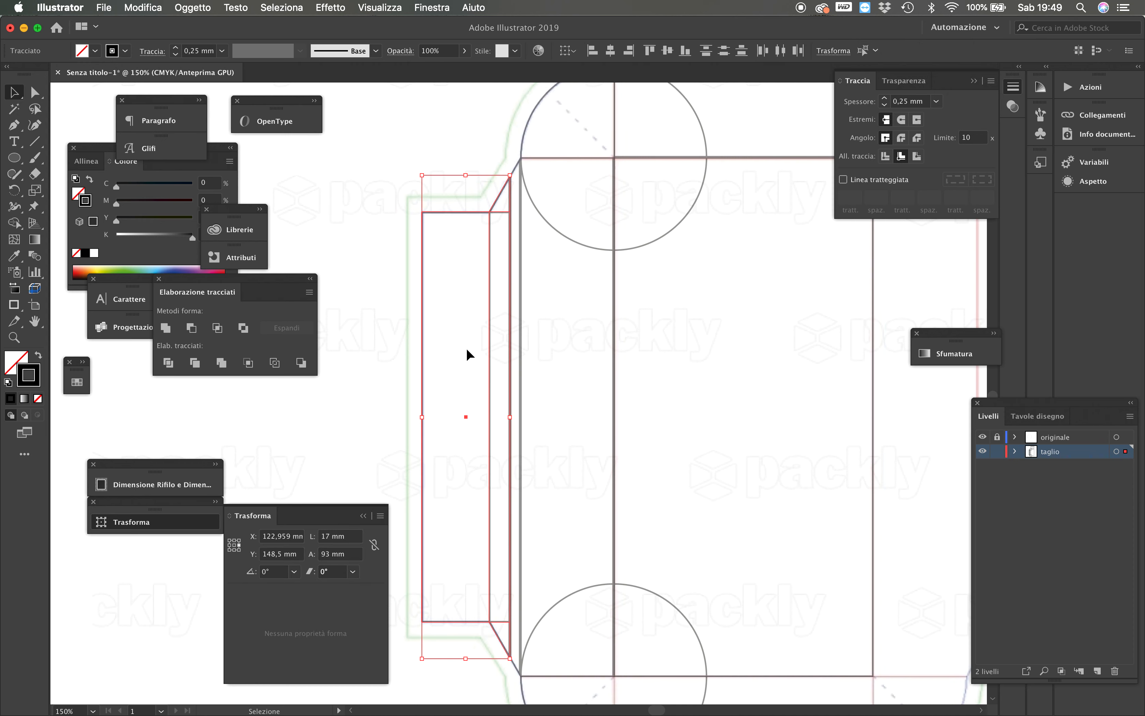
{"action": "left_click", "coordinate": [166, 328]}
{"action": "left_click", "coordinate": [546, 222]}
Unite the narrow sliver beside the flap with the left side panel into one shape
{"action": "left_click", "coordinate": [514, 167]}
{"action": "left_click", "coordinate": [544, 158], "text": "shift"}
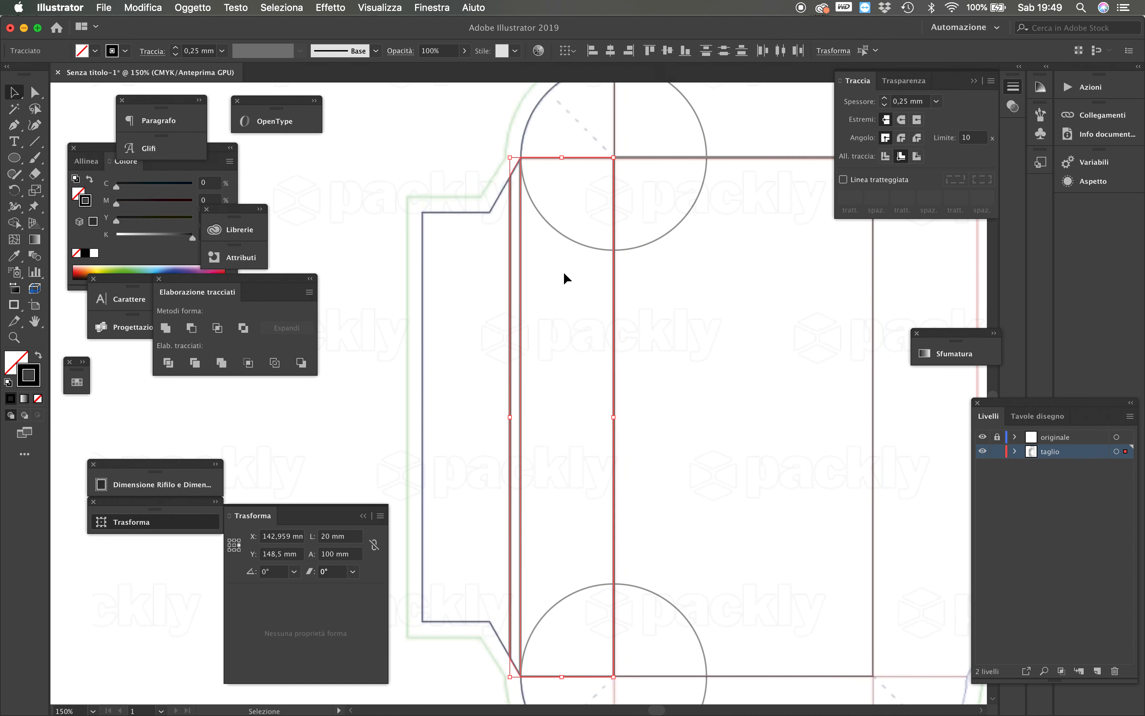
{"action": "left_click", "coordinate": [165, 331]}
{"action": "left_click", "coordinate": [483, 528]}
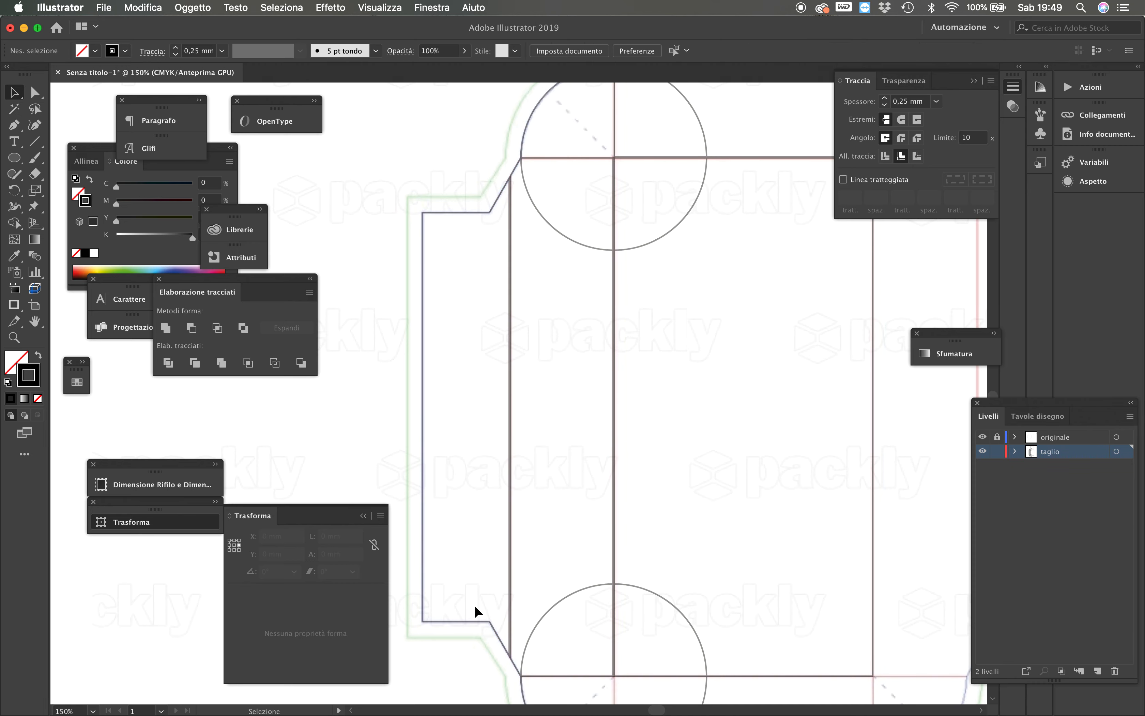
Try to copy the left flap, side panel and both circles to the right side, rotated by 180°
{"action": "key", "text": "super+minus"}
{"action": "left_click_drag", "start_coordinate": [498, 339], "coordinate": [541, 529]}
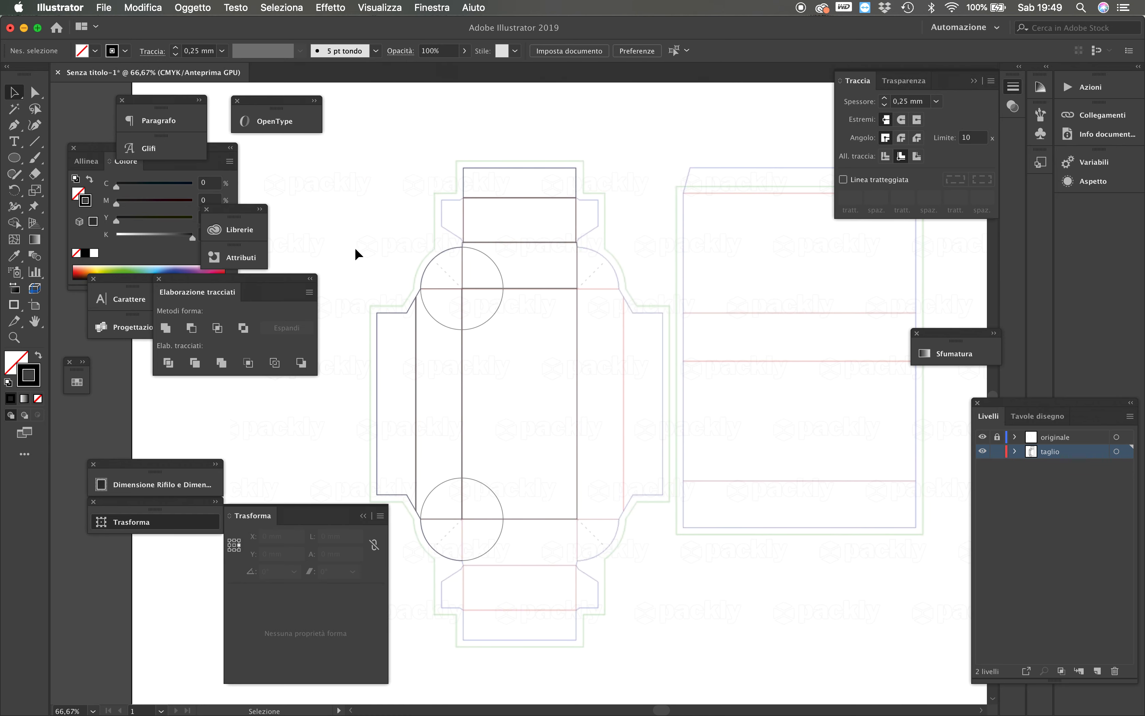
{"action": "left_click_drag", "start_coordinate": [374, 327], "coordinate": [434, 531]}
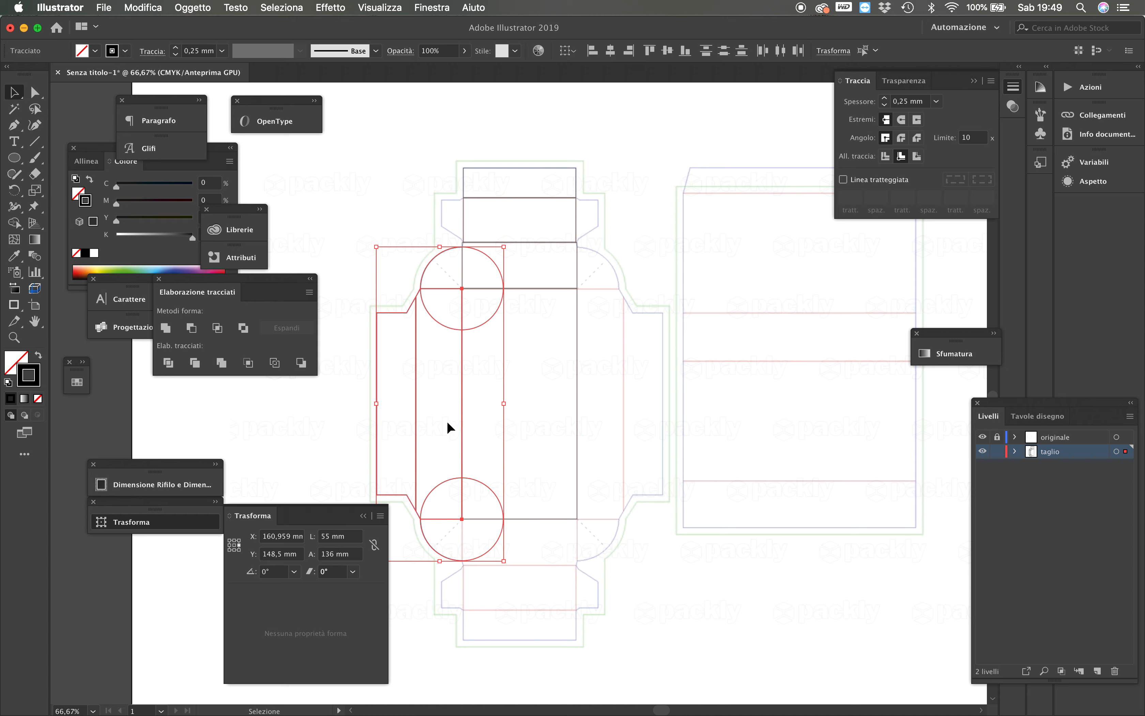
{"action": "left_click_drag", "start_coordinate": [454, 334], "coordinate": [523, 334]}
{"action": "left_click_drag", "start_coordinate": [579, 239], "coordinate": [477, 539]}
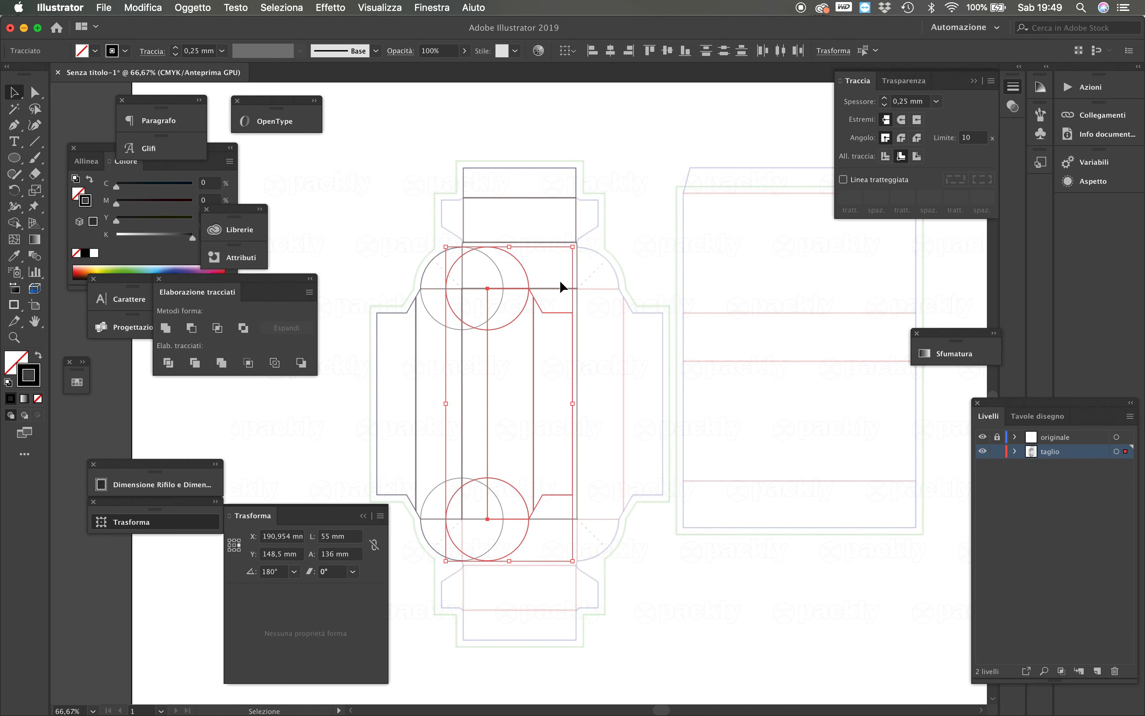
{"action": "left_click_drag", "start_coordinate": [539, 305], "coordinate": [630, 302]}
{"action": "key", "text": "super+z"}
{"action": "left_click", "coordinate": [676, 279]}
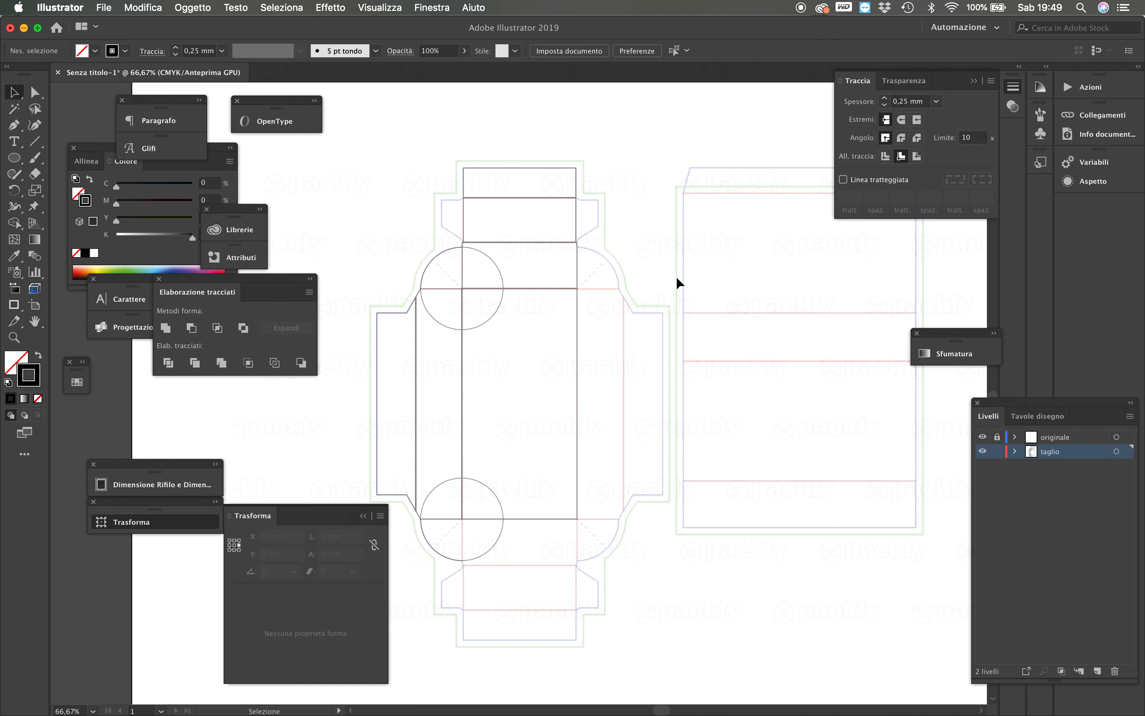
Copy the left flap and side panel to the right and rotate the copies by 180°
{"action": "key", "text": "a"}
{"action": "left_click", "coordinate": [417, 393]}
{"action": "key", "text": "v"}
{"action": "left_click_drag", "start_coordinate": [418, 401], "coordinate": [534, 401]}
{"action": "left_click_drag", "start_coordinate": [581, 282], "coordinate": [518, 493]}
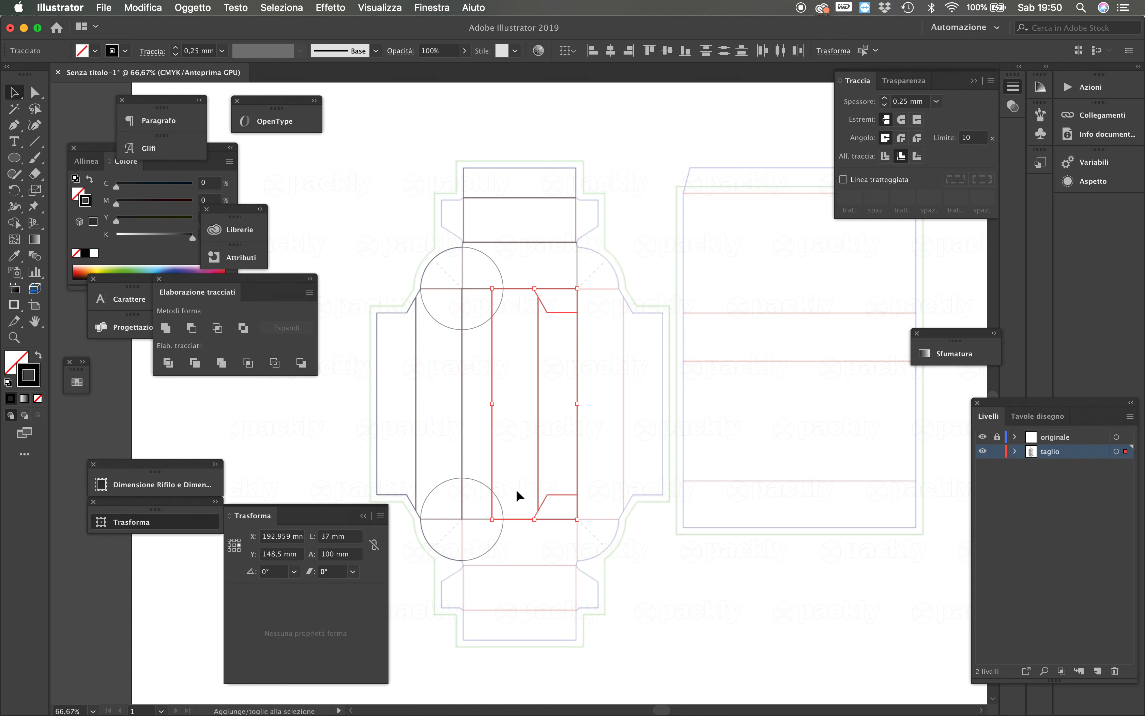
Place the rotated side panel and flap against the base panel's right edge, matching the reference die-line
{"action": "left_click", "coordinate": [547, 370]}
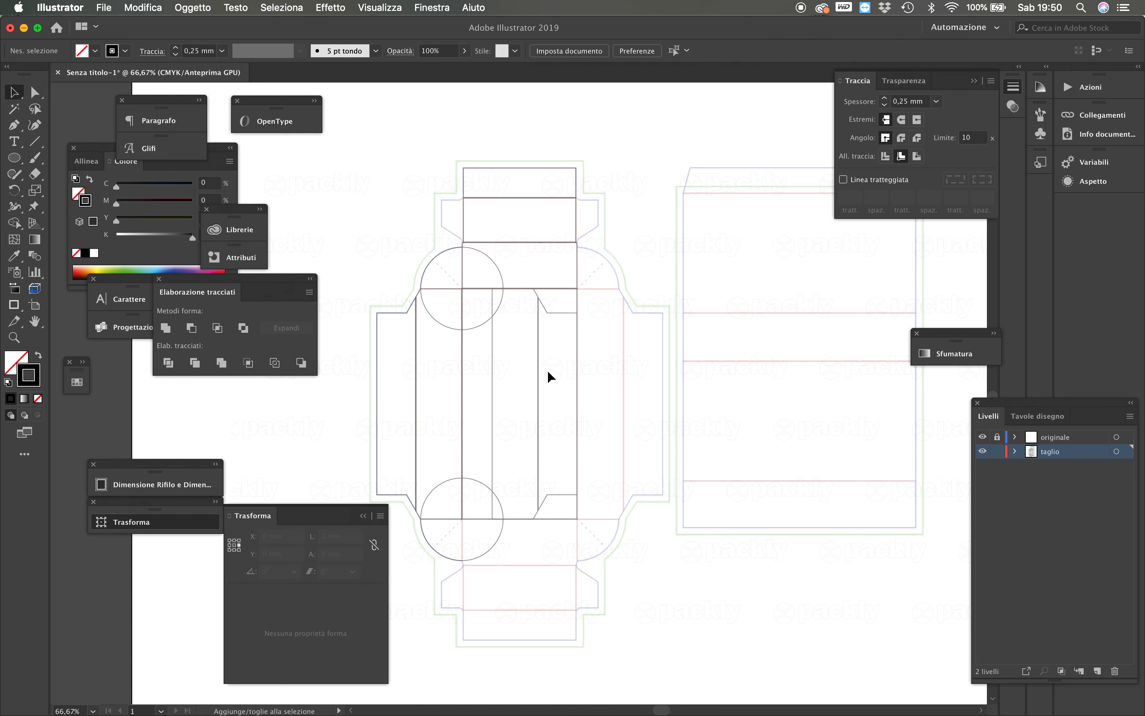
{"action": "left_click", "coordinate": [538, 314]}
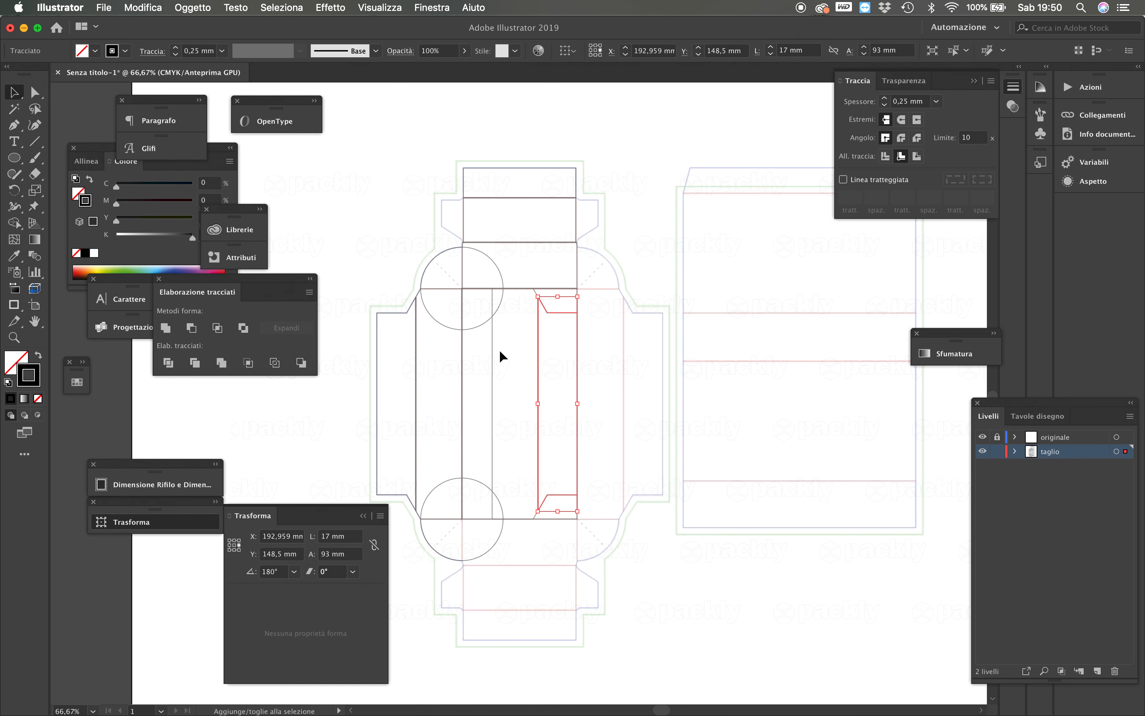
{"action": "left_click_drag", "start_coordinate": [493, 371], "coordinate": [512, 366]}
{"action": "left_click_drag", "start_coordinate": [560, 362], "coordinate": [578, 361]}
Try to copy both 36 mm circles together onto the base panel's right corners
{"action": "left_click", "coordinate": [498, 306]}
{"action": "left_click", "coordinate": [493, 488], "text": "shift"}
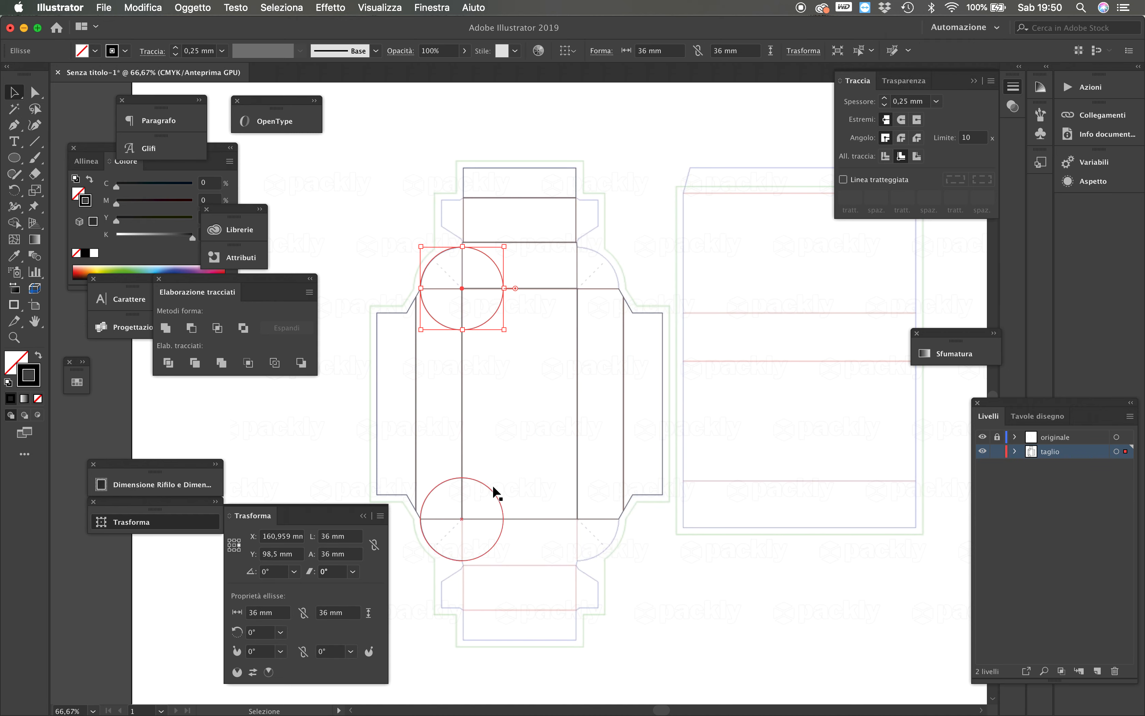
{"action": "left_click_drag", "start_coordinate": [491, 490], "coordinate": [605, 477]}
{"action": "scroll", "coordinate": [613, 486], "scroll_direction": "up", "scroll_amount": 1}
{"action": "key", "text": "super+z"}
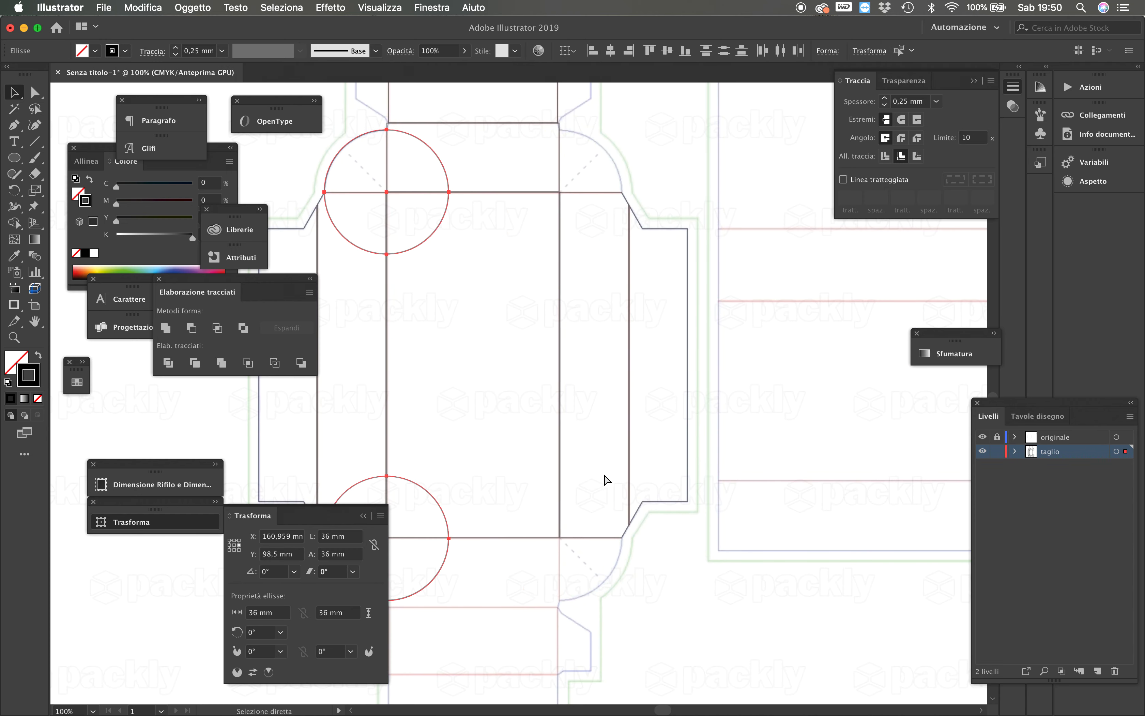
Copy the 36 mm circles onto the base panel's upper right and lower right corners and deselect them
{"action": "scroll", "coordinate": [499, 276], "scroll_direction": "up", "scroll_amount": 1}
{"action": "left_click", "coordinate": [466, 369]}
{"action": "left_click_drag", "start_coordinate": [428, 319], "coordinate": [690, 327]}
{"action": "left_click_drag", "start_coordinate": [682, 414], "coordinate": [617, 283]}
{"action": "left_click_drag", "start_coordinate": [475, 552], "coordinate": [733, 557]}
{"action": "left_click", "coordinate": [823, 613]}
Review the whole die-line and examine the upper closure flap and the two upper circles up close
{"action": "left_click", "coordinate": [726, 590], "text": "alt"}
{"action": "left_click", "coordinate": [485, 436], "text": "alt"}
{"action": "left_click", "coordinate": [455, 373], "text": "alt"}
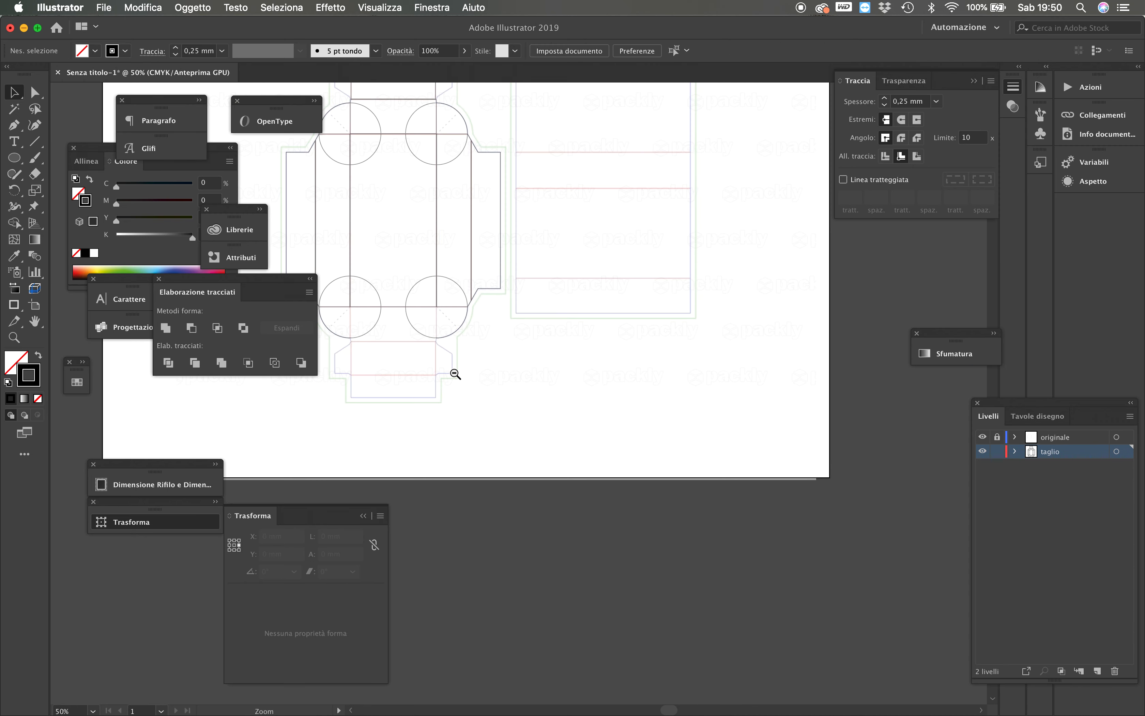
{"action": "left_click", "coordinate": [450, 320], "text": "alt"}
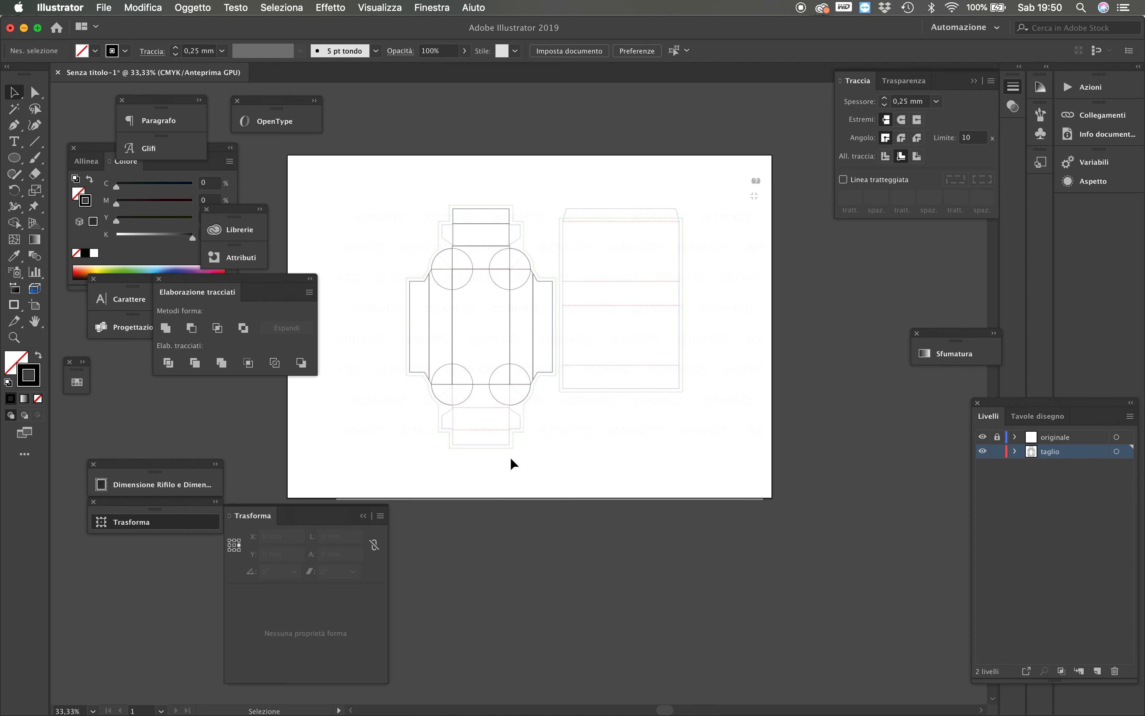
{"action": "key", "text": "z"}
{"action": "left_click", "coordinate": [488, 245]}
{"action": "left_click", "coordinate": [544, 608]}
{"action": "left_click", "coordinate": [541, 576]}
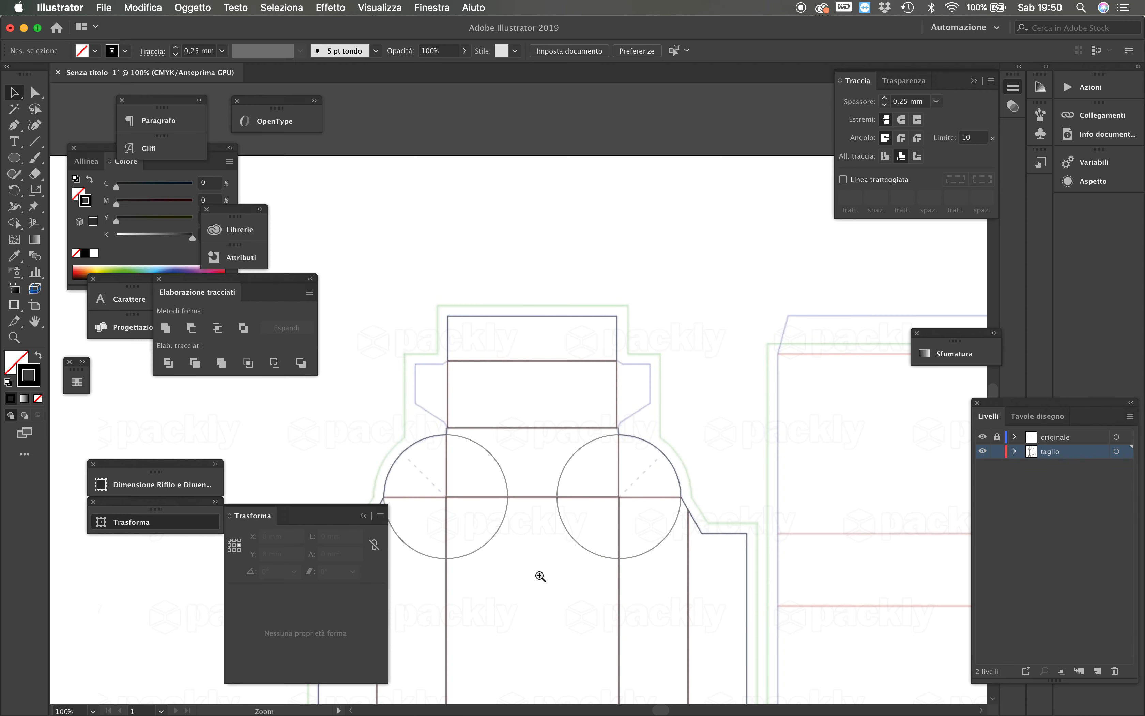
Add an anchor point on the left edge of the 50 × 20 mm panel where it meets the upper left circle's top
{"action": "left_click", "coordinate": [500, 418]}
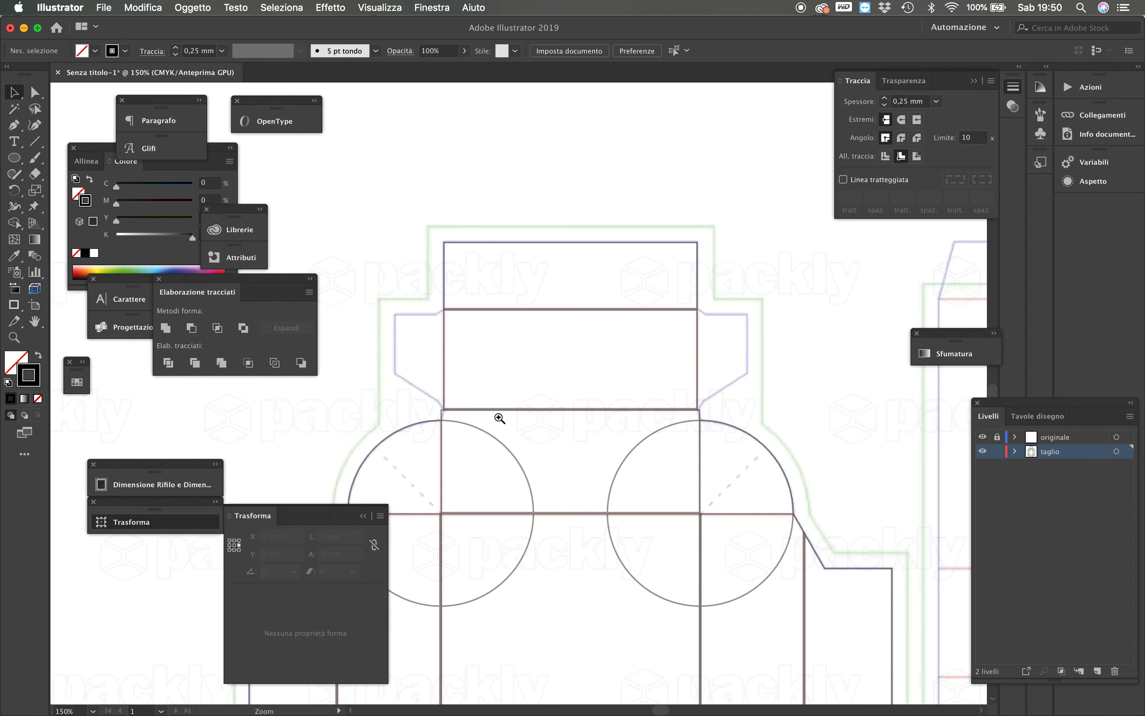
{"action": "left_click", "coordinate": [446, 389]}
{"action": "left_click_drag", "start_coordinate": [609, 362], "coordinate": [462, 385]}
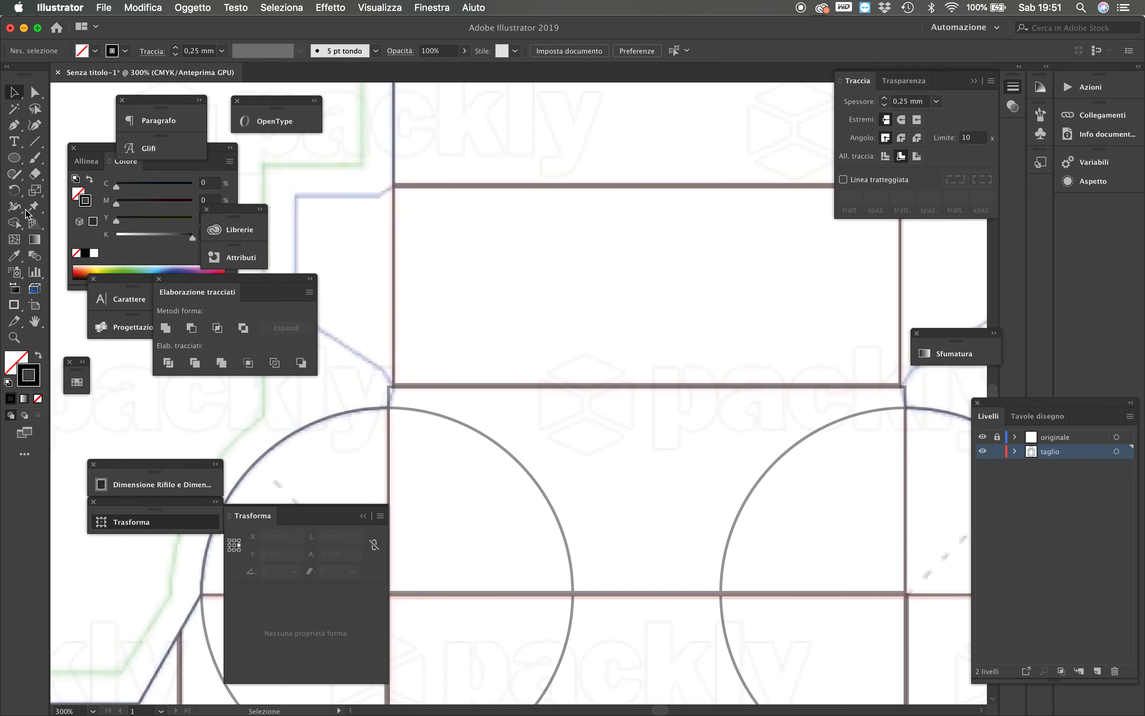
{"action": "left_click", "coordinate": [35, 92]}
{"action": "left_click", "coordinate": [13, 125]}
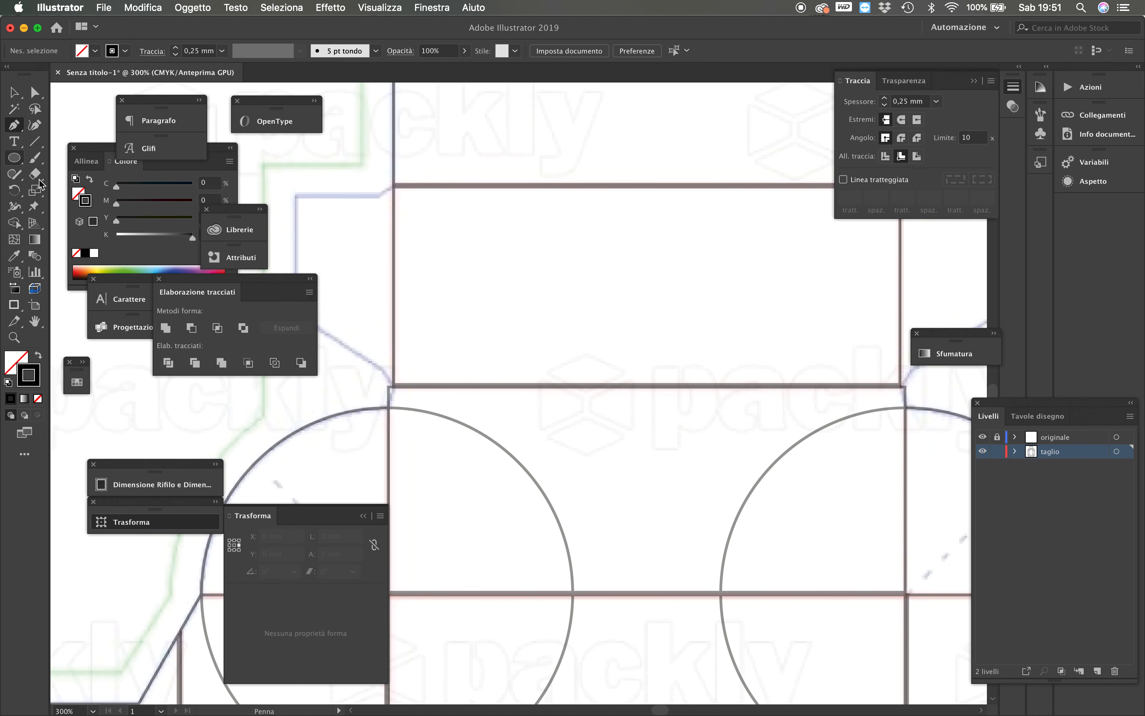
{"action": "left_click", "coordinate": [388, 396], "text": "super"}
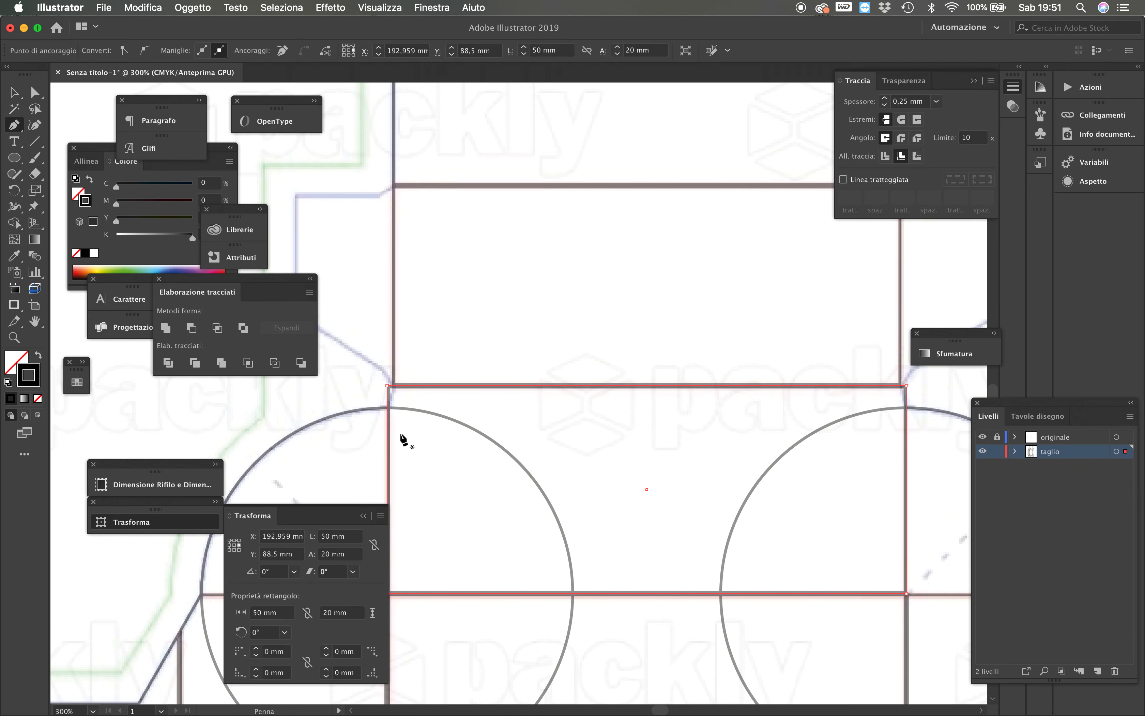
{"action": "left_click", "coordinate": [410, 417]}
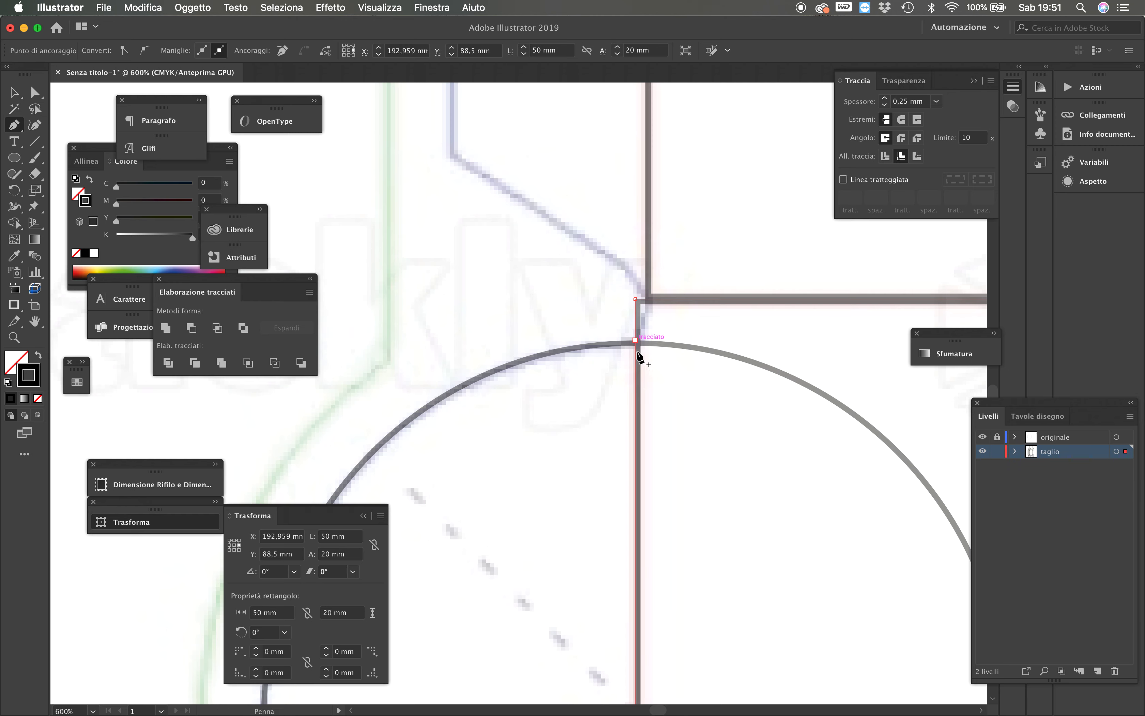
{"action": "left_click", "coordinate": [636, 326]}
Move the 50 × 20 mm panel's upper left corner point onto the closure panel's lower left corner at X 143,459 mm, Y 78,5 mm
{"action": "key", "text": "a"}
{"action": "left_click_drag", "start_coordinate": [636, 328], "coordinate": [646, 304]}
{"action": "left_click", "coordinate": [646, 304]}
{"action": "left_click", "coordinate": [650, 303]}
{"action": "left_click_drag", "start_coordinate": [650, 303], "coordinate": [650, 303]}
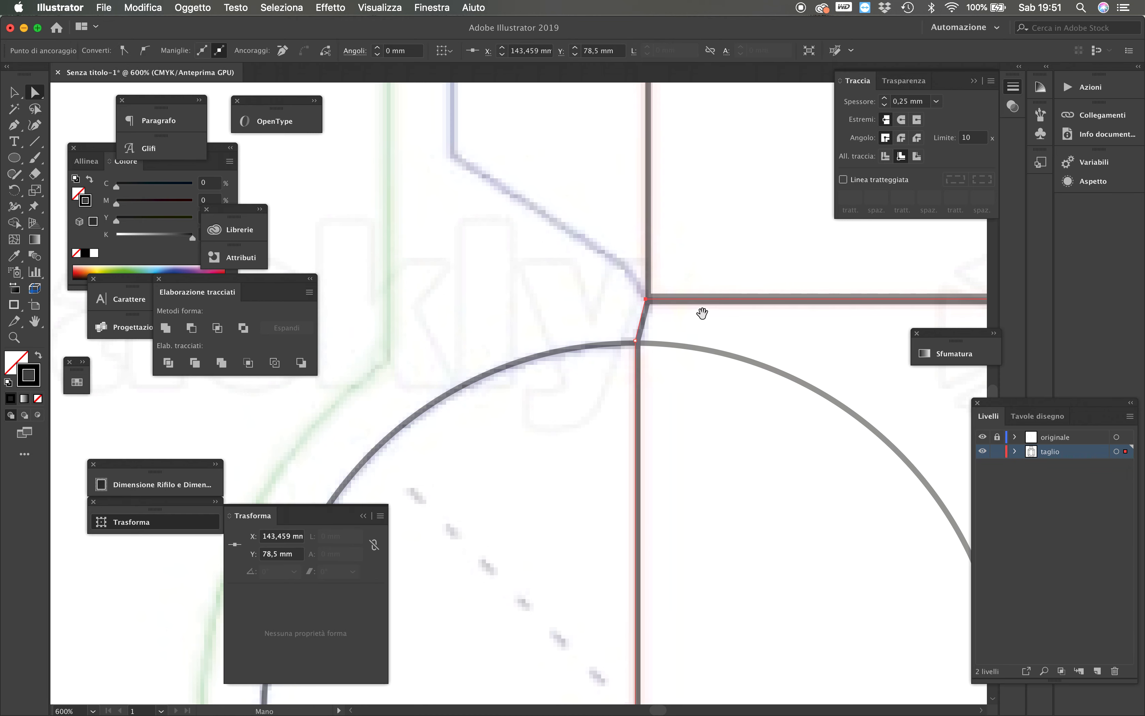
Add an anchor point on the panel's right edge at the circle's top and move the upper right corner onto the closure panel's corner
{"action": "scroll", "coordinate": [703, 311], "scroll_direction": "right", "scroll_amount": 10}
{"action": "scroll", "coordinate": [656, 368], "scroll_direction": "left", "scroll_amount": 10}
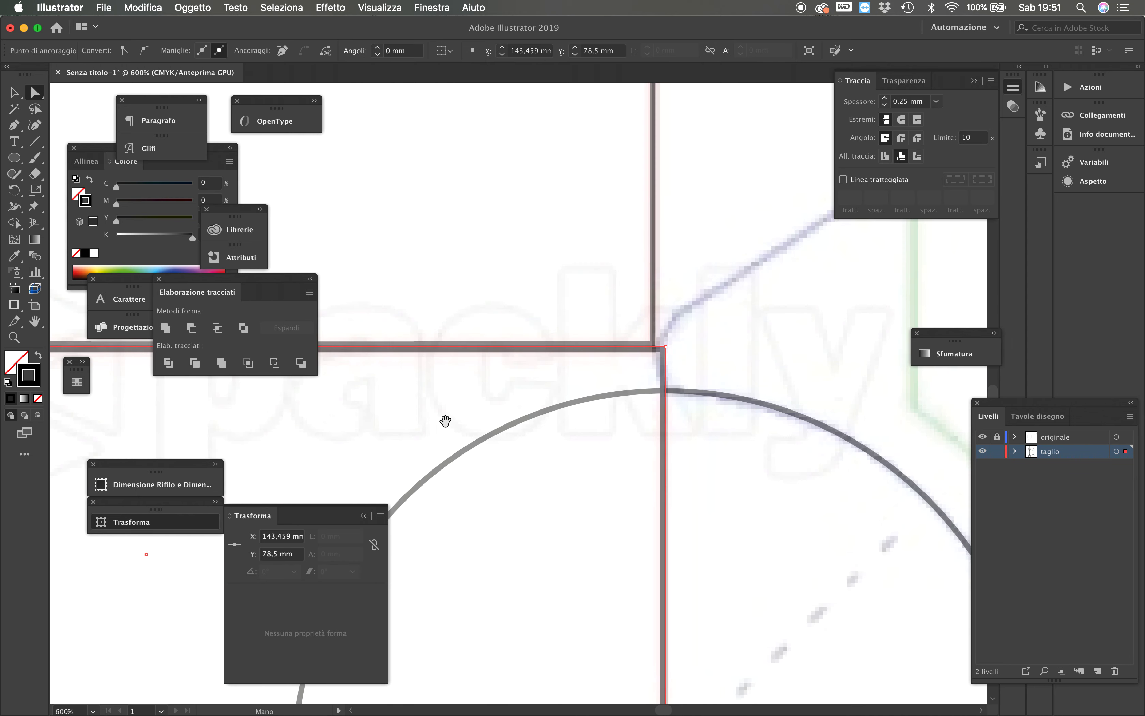
{"action": "key", "text": "p"}
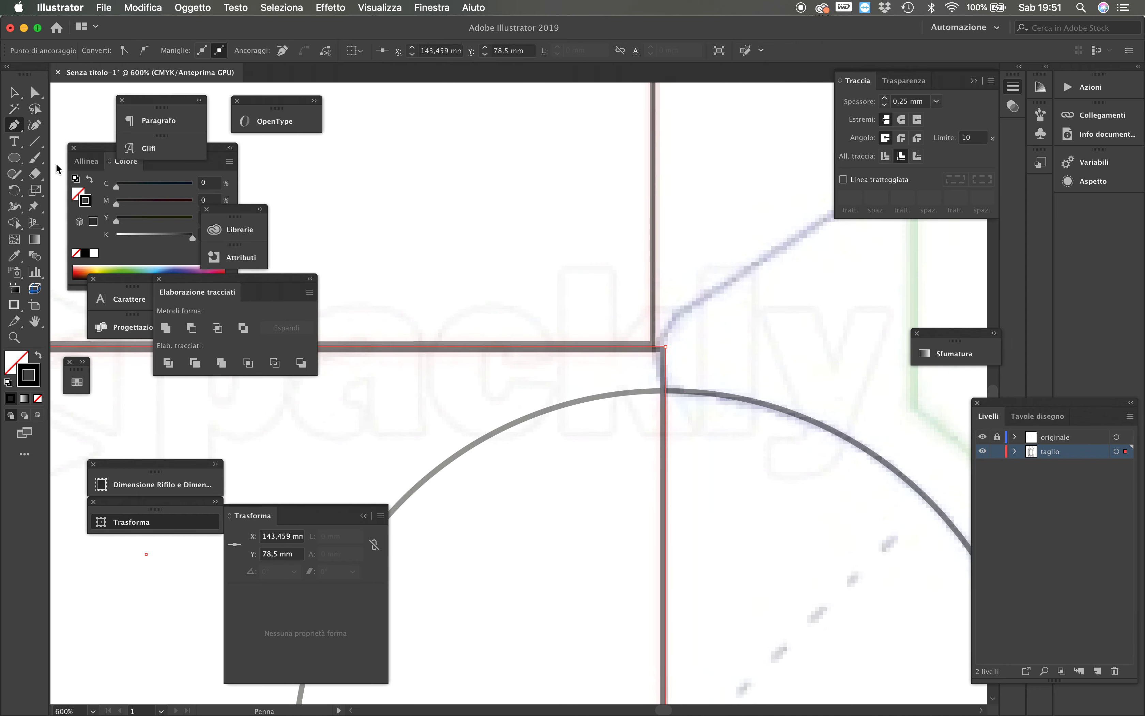
{"action": "mouse_move", "coordinate": [669, 372]}
{"action": "left_mouse_down"}
{"action": "mouse_move", "coordinate": [666, 388]}
{"action": "mouse_move", "coordinate": [655, 353]}
{"action": "left_mouse_up"}
{"action": "left_click", "coordinate": [681, 360], "text": "super"}
Trace the closure panel's left side flap as a closed path about 9.2 × 19.25 mm, following the reference outline
{"action": "left_click", "coordinate": [514, 403], "text": "alt+super"}
{"action": "left_click", "coordinate": [496, 402], "text": "alt+super"}
{"action": "left_click", "coordinate": [487, 403], "text": "alt+super"}
{"action": "left_click", "coordinate": [472, 384], "text": "alt+super"}
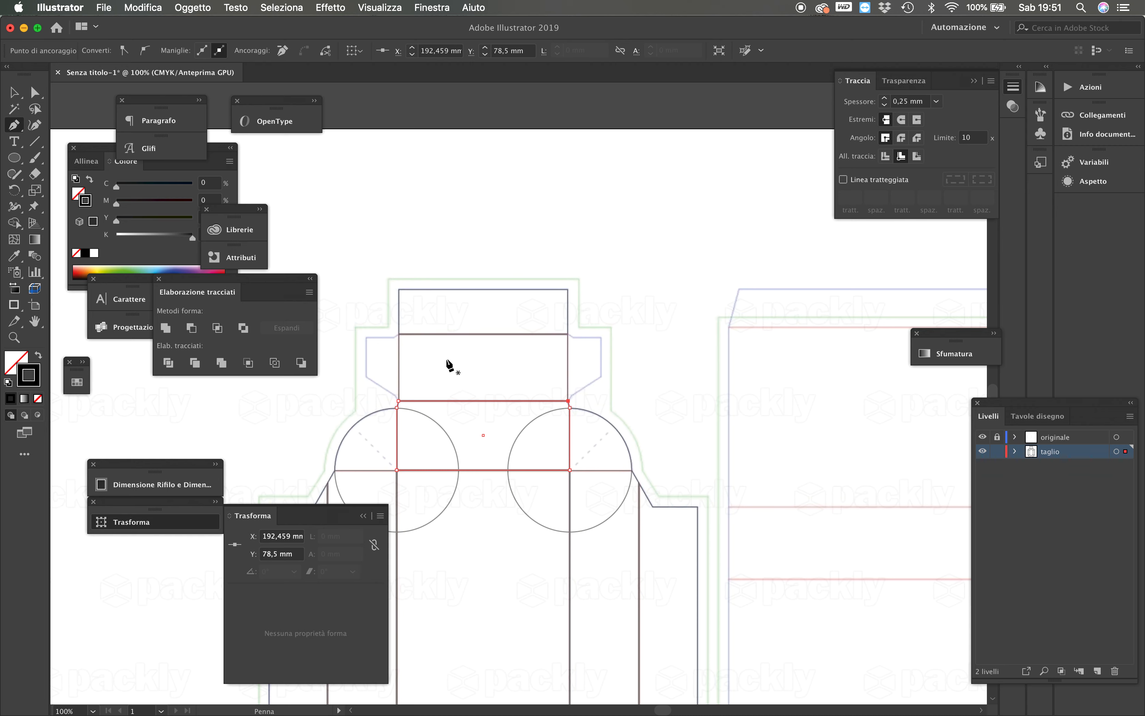
{"action": "left_click", "coordinate": [374, 351], "text": "super"}
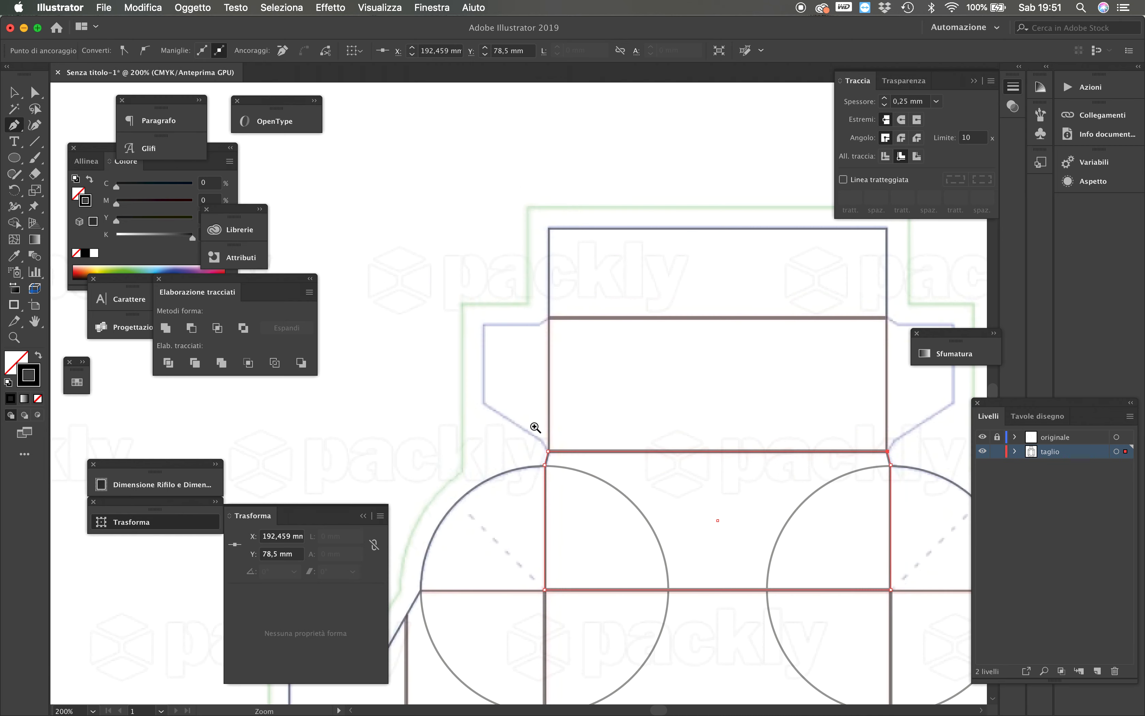
{"action": "left_click", "coordinate": [521, 383], "text": "super"}
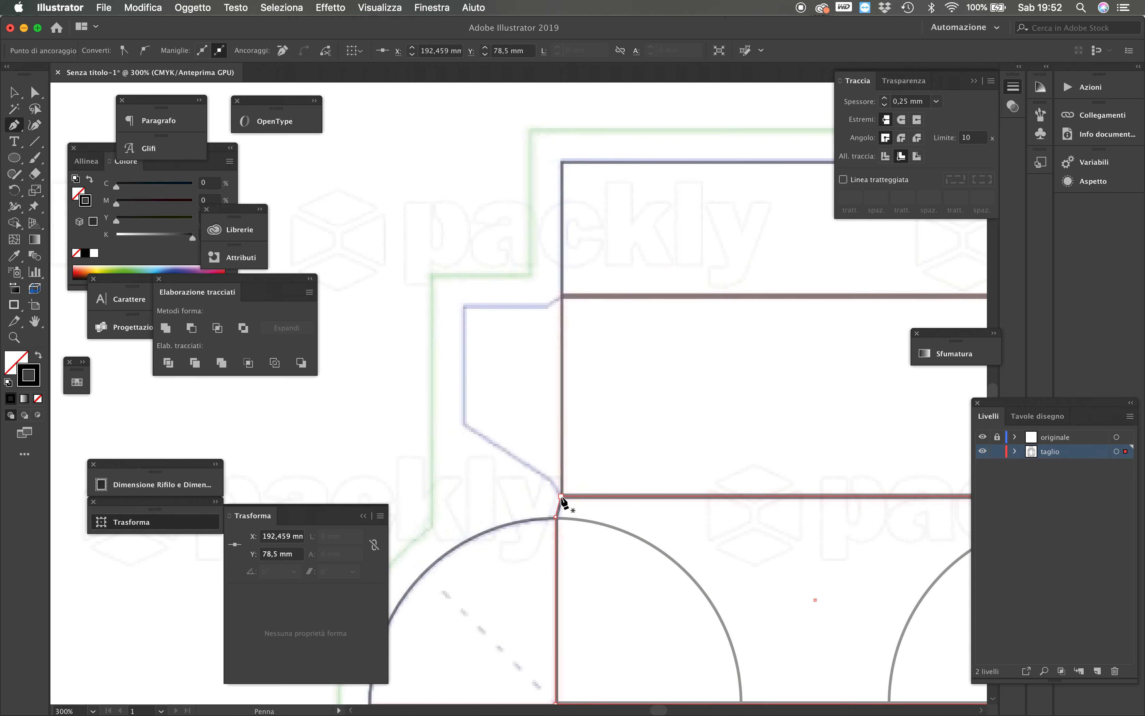
{"action": "left_click", "coordinate": [514, 327], "text": "super"}
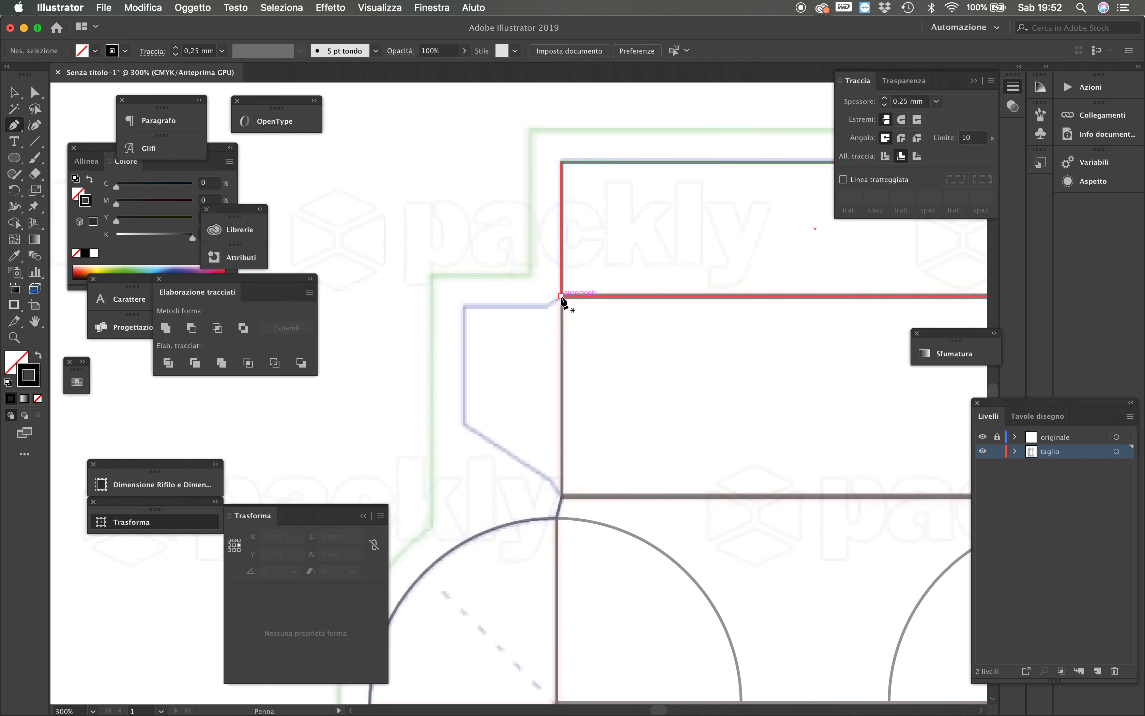
{"action": "left_click", "coordinate": [561, 295]}
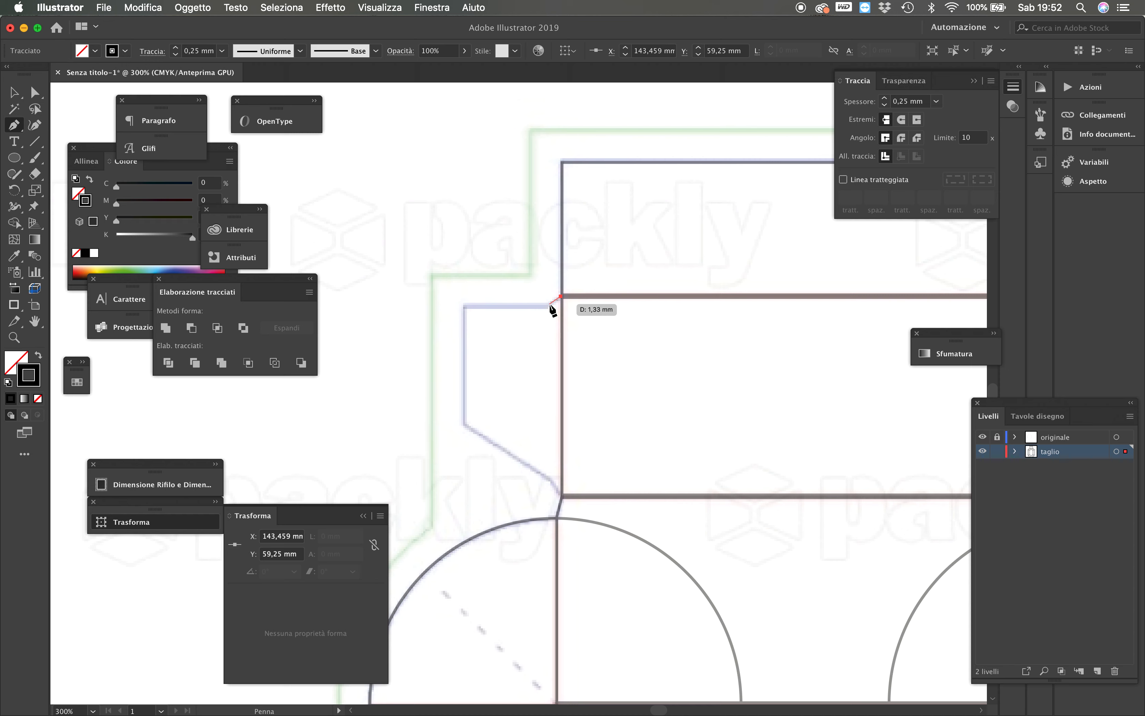
{"action": "left_click", "coordinate": [547, 306]}
{"action": "left_click", "coordinate": [464, 307]}
{"action": "left_click", "coordinate": [464, 423]}
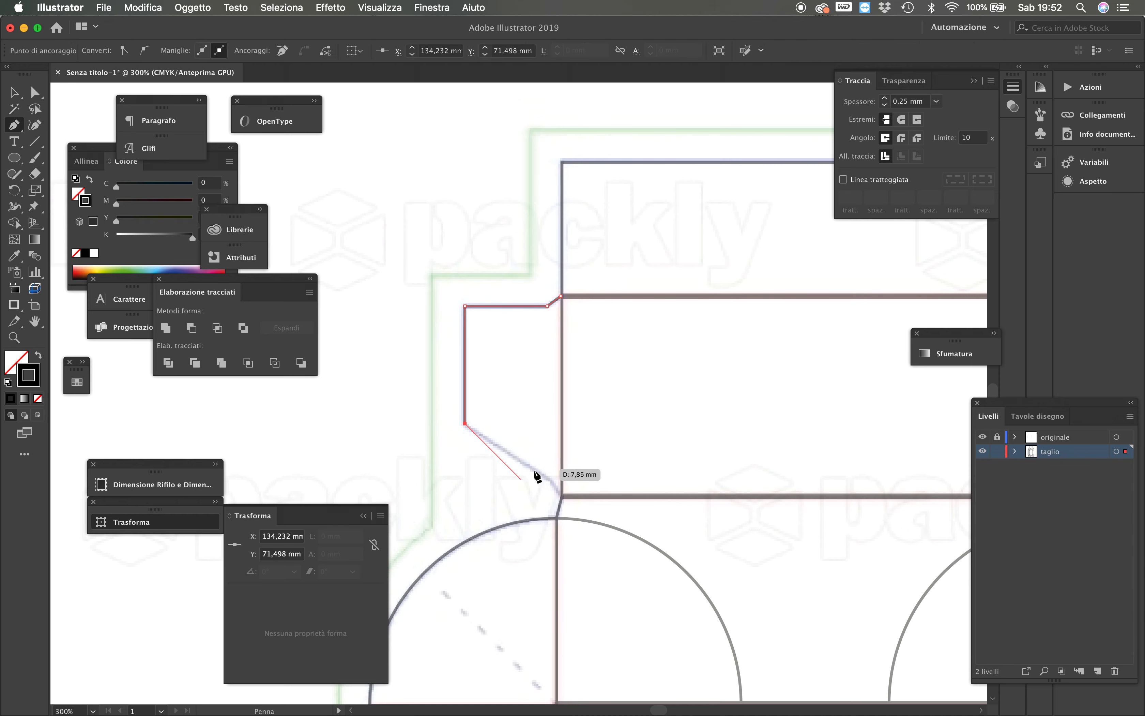
{"action": "left_click", "coordinate": [547, 478]}
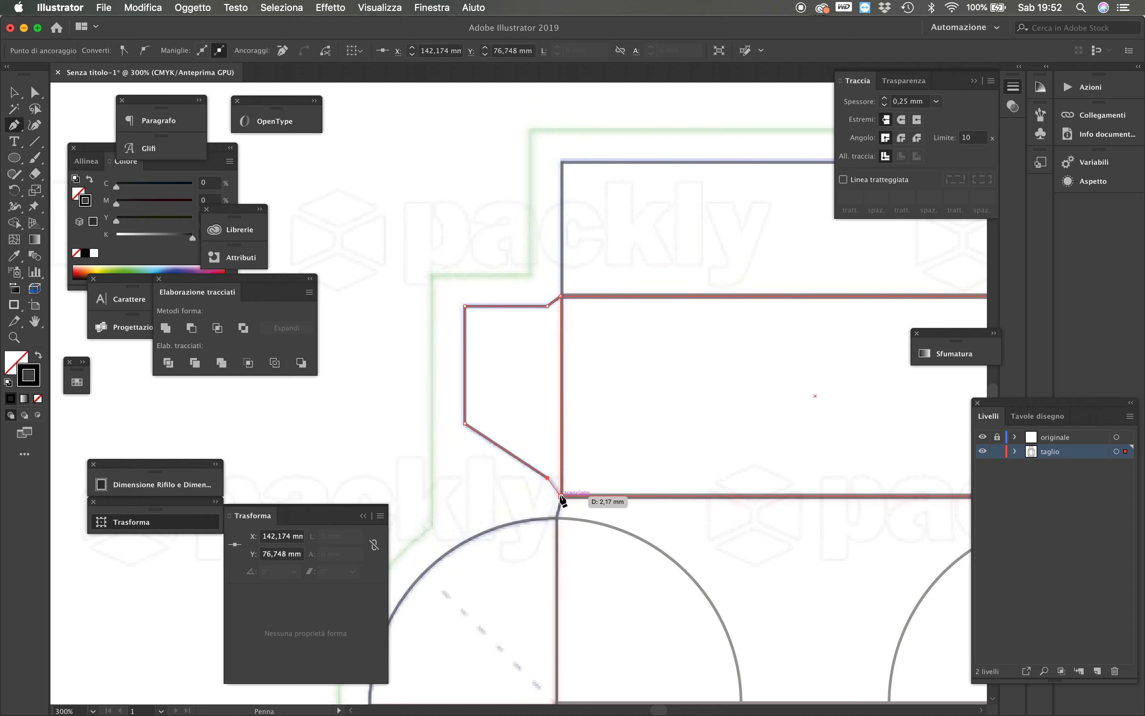
{"action": "left_click", "coordinate": [561, 496]}
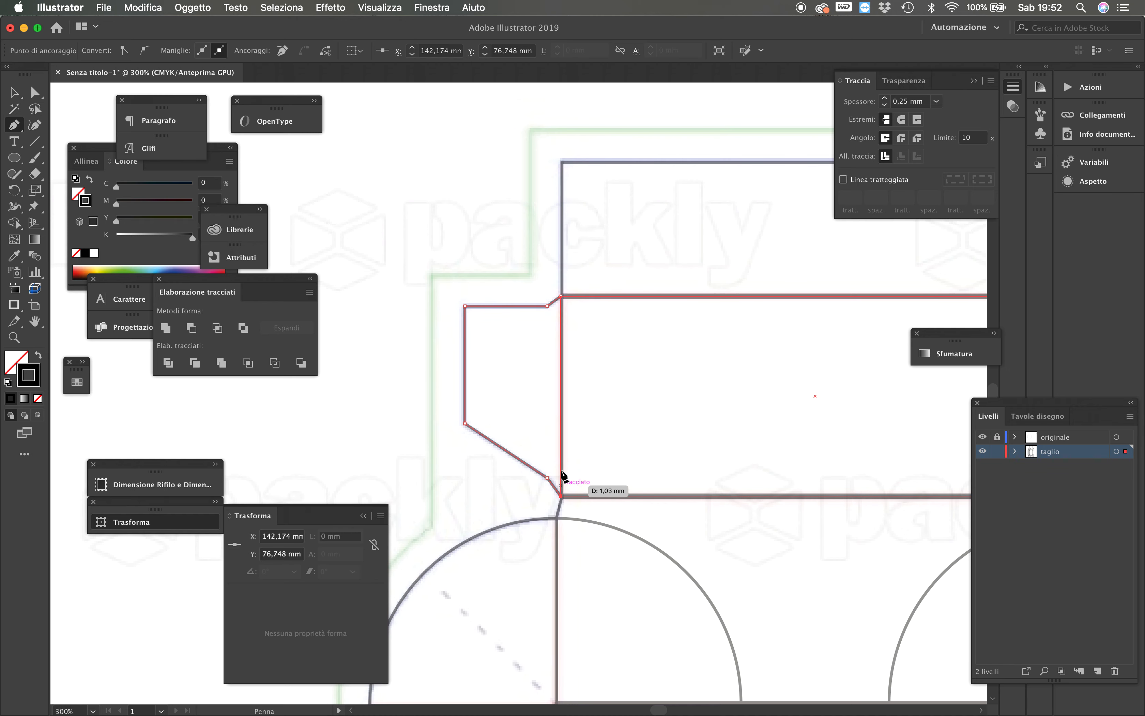
{"action": "left_click", "coordinate": [561, 297]}
{"action": "key", "text": "v"}
{"action": "left_click", "coordinate": [534, 379]}
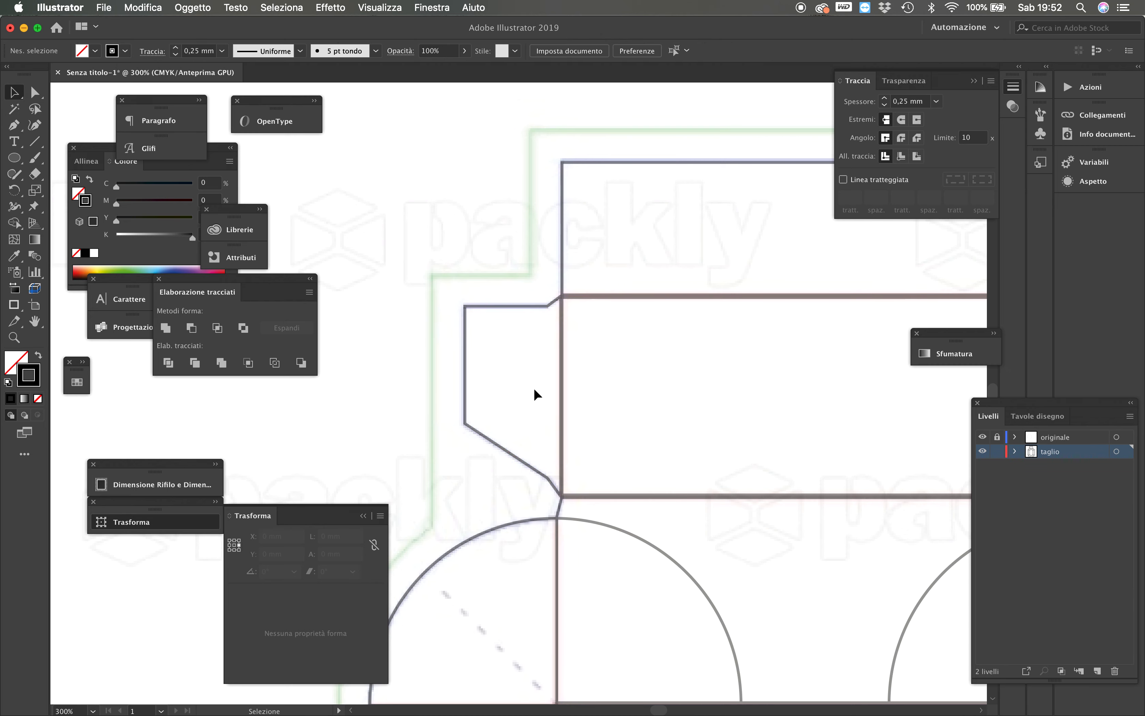
Reflect a copy of the left side flap about the vertical axis and place a mirrored flap on the closure panel's right edge
{"action": "left_click", "coordinate": [513, 307]}
{"action": "key", "text": "super+minus"}
{"action": "key", "text": "super+minus"}
{"action": "key", "text": "super+minus"}
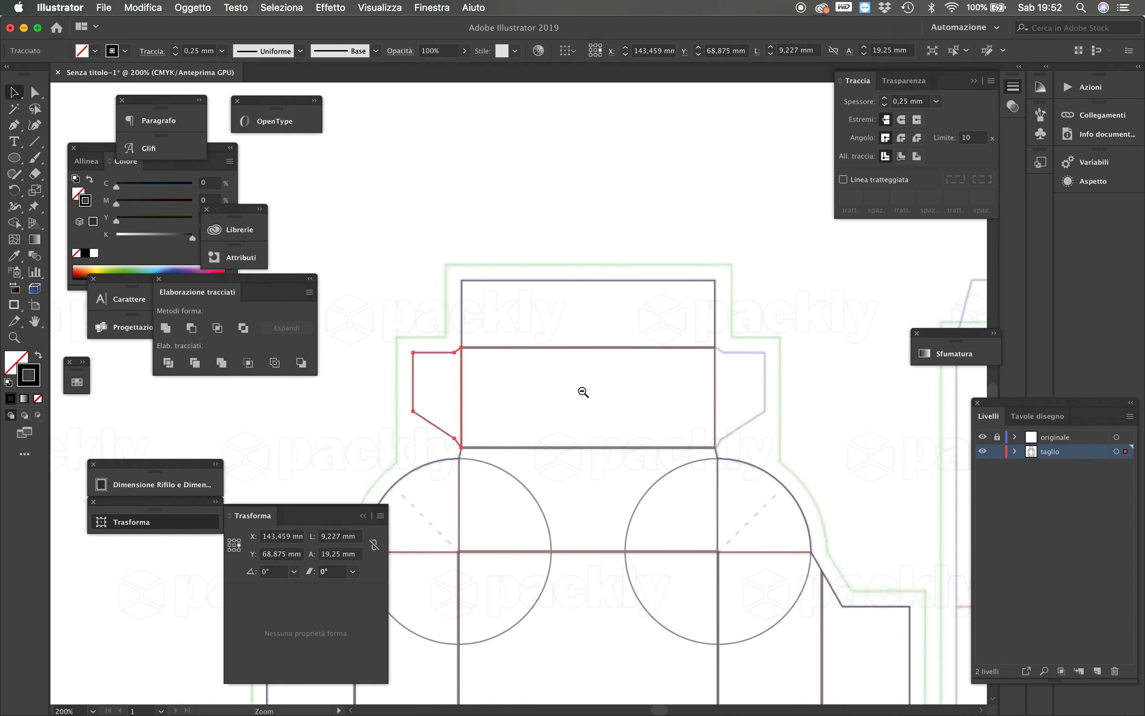
{"action": "key", "text": "space"}
{"action": "left_click", "coordinate": [193, 7]}
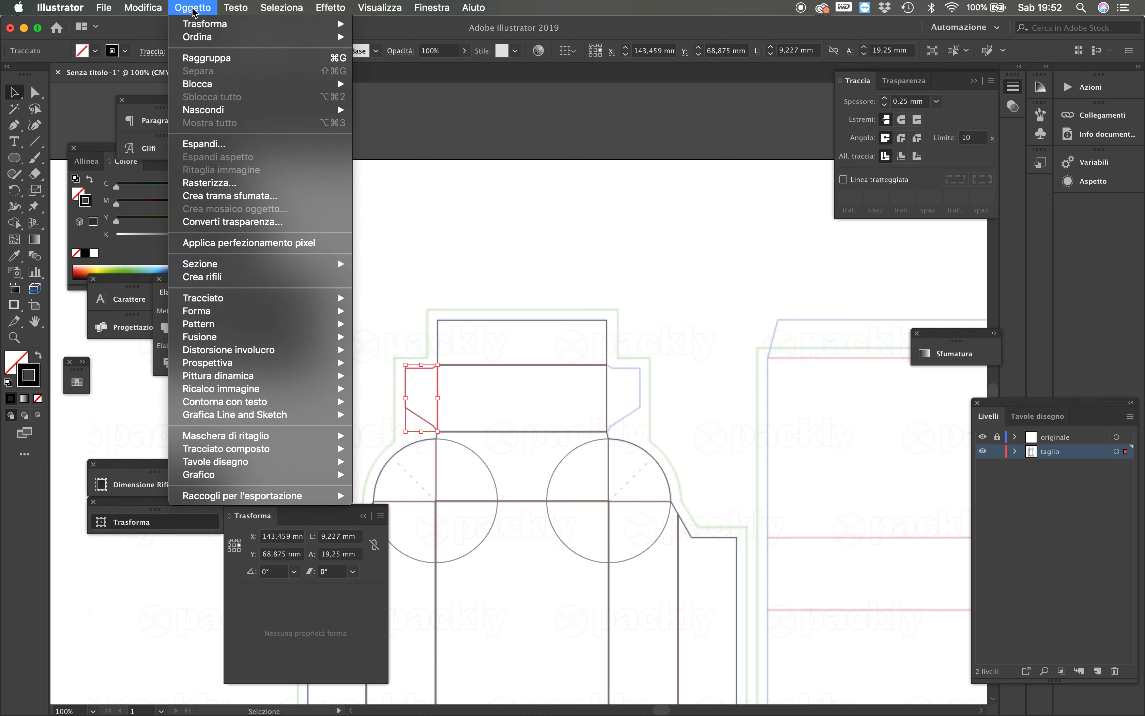
{"action": "mouse_move", "coordinate": [204, 23]}
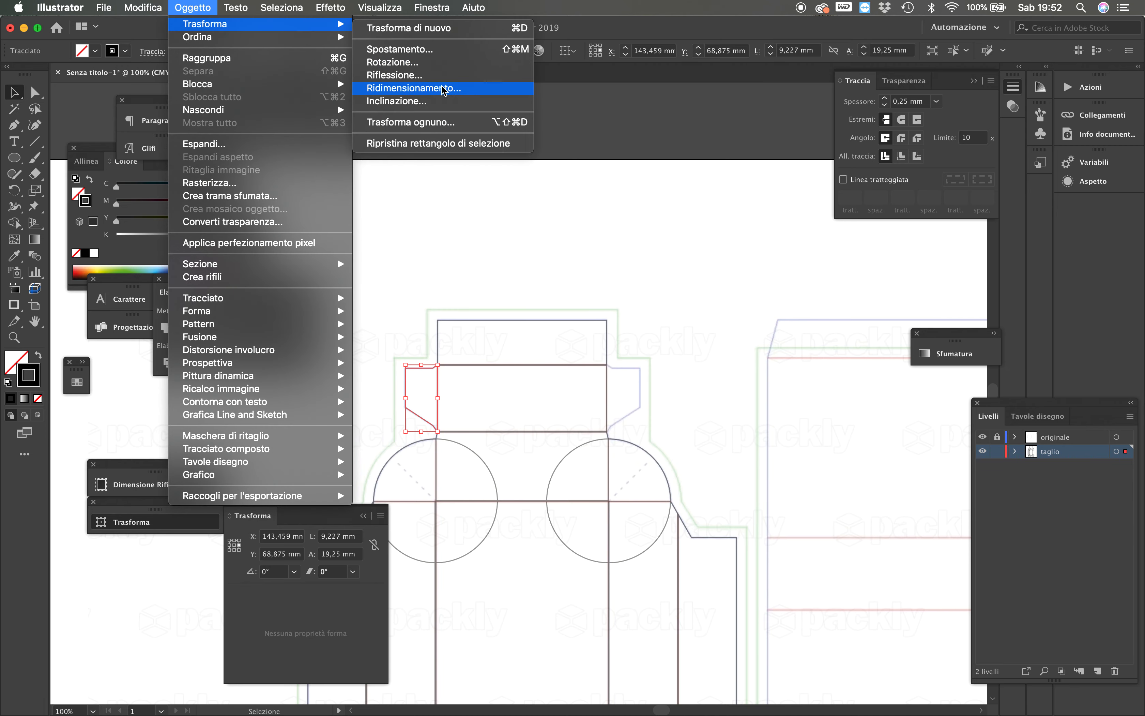
{"action": "left_click", "coordinate": [437, 76]}
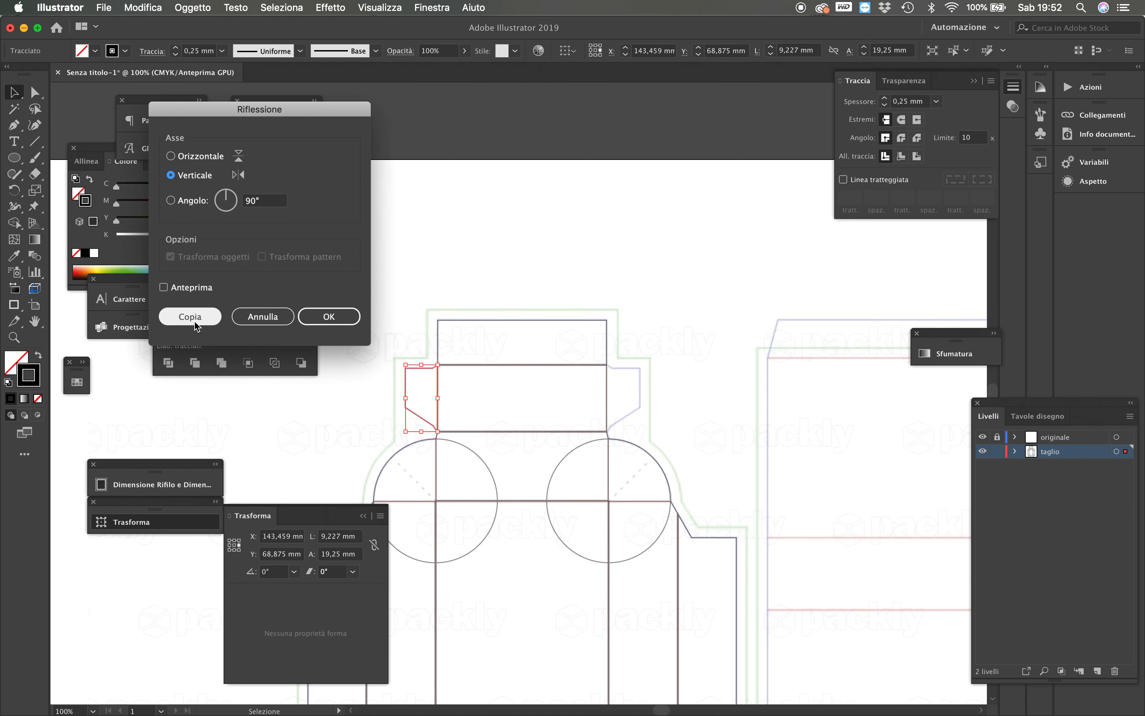
{"action": "left_click", "coordinate": [187, 315]}
{"action": "left_click_drag", "start_coordinate": [410, 426], "coordinate": [647, 429]}
{"action": "scroll", "coordinate": [537, 428], "scroll_direction": "up", "scroll_amount": 1}
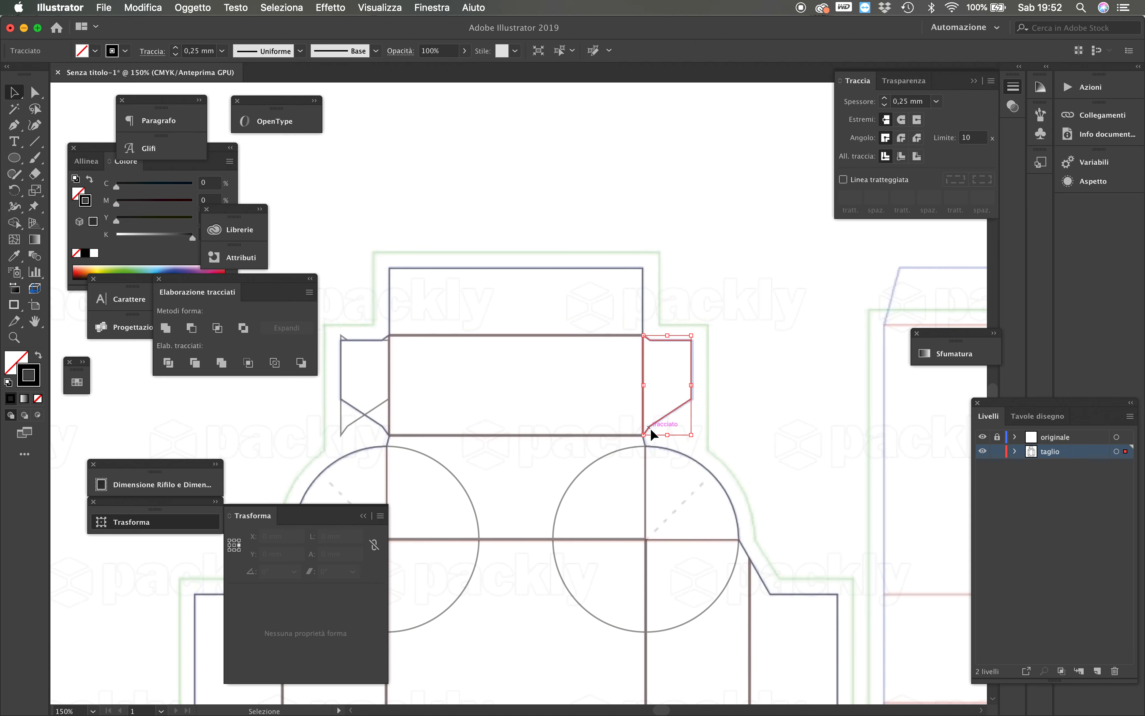
Delete the surplus mirrored flap overlapping the closure panel's left side flap
{"action": "left_click", "coordinate": [591, 493], "text": "alt+super"}
{"action": "left_click", "coordinate": [591, 493], "text": "alt+super"}
{"action": "left_click", "coordinate": [501, 407], "text": "alt+super"}
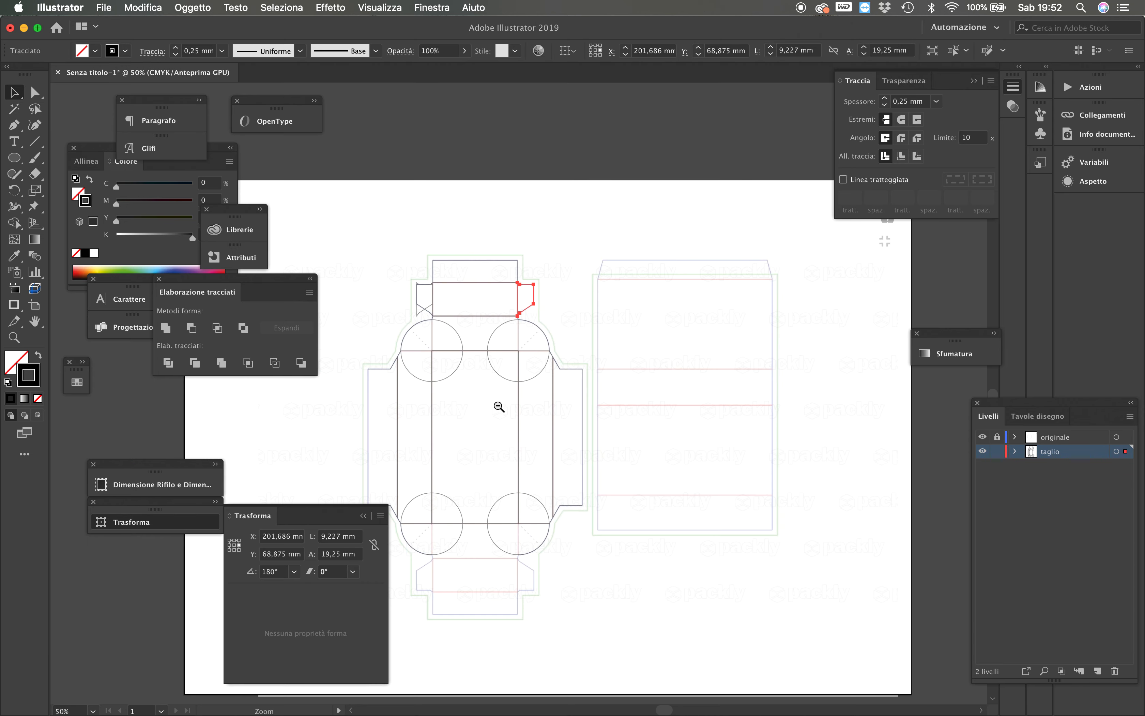
{"action": "left_click", "coordinate": [419, 316]}
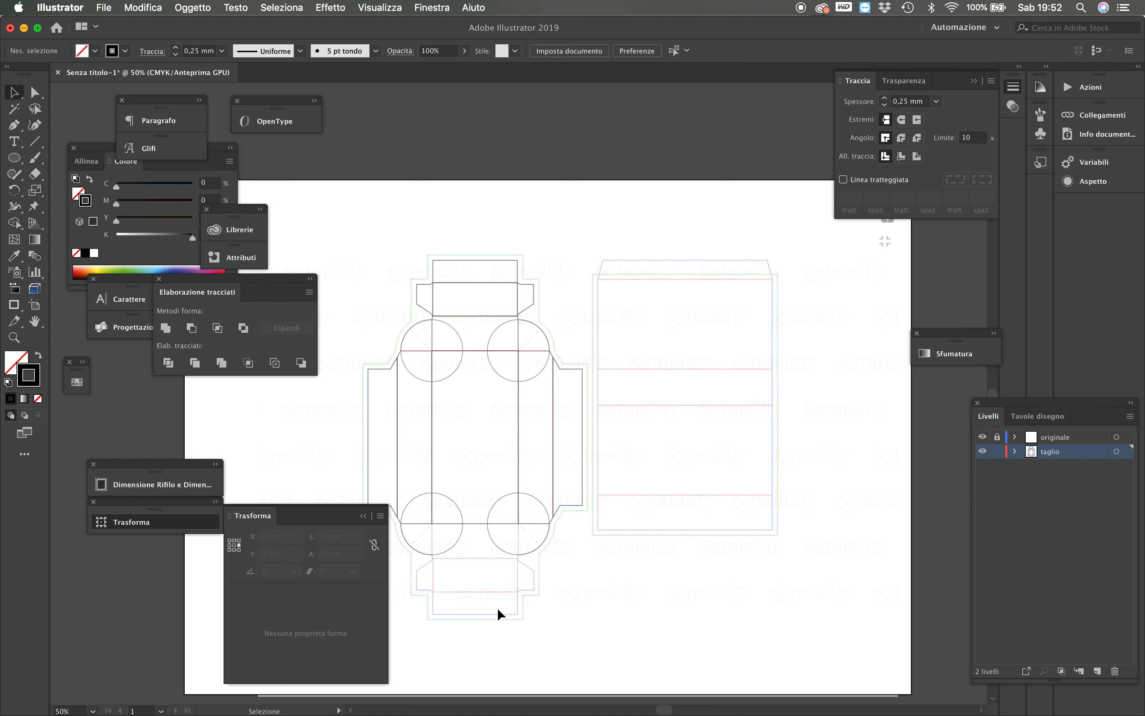
Place an upside-down copy of the upper closure panel and its flaps at the die-line's lower end, matching the reference
{"action": "left_click_drag", "start_coordinate": [415, 252], "coordinate": [524, 428]}
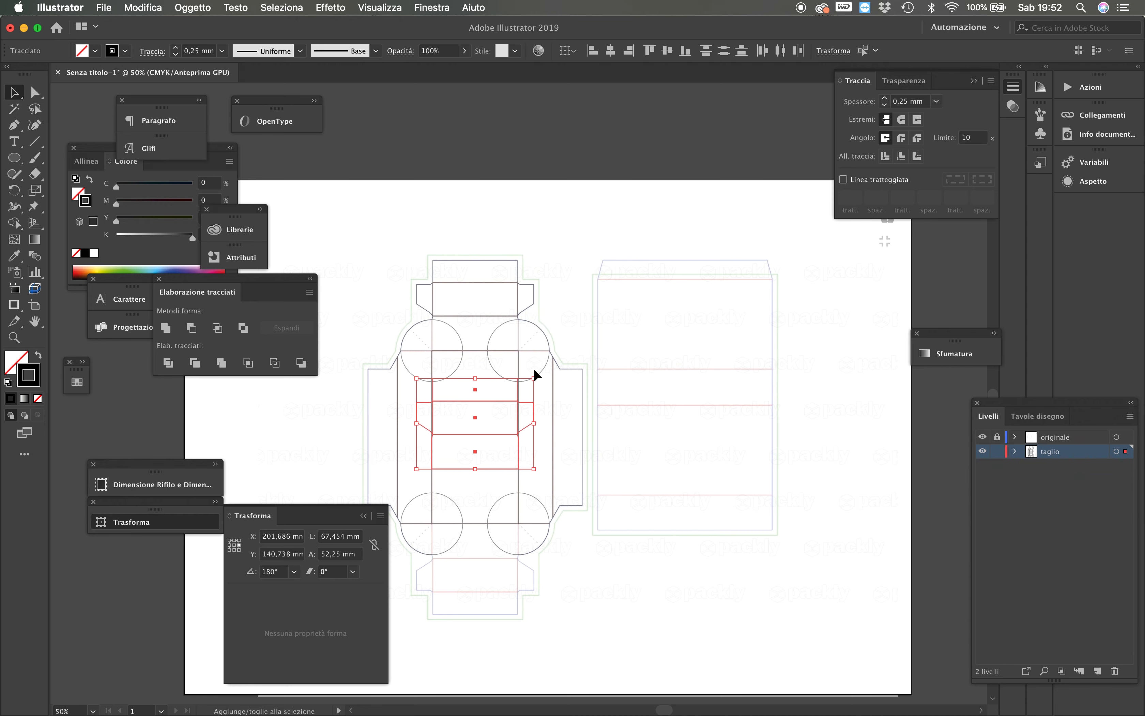
{"action": "left_click_drag", "start_coordinate": [534, 377], "coordinate": [417, 461]}
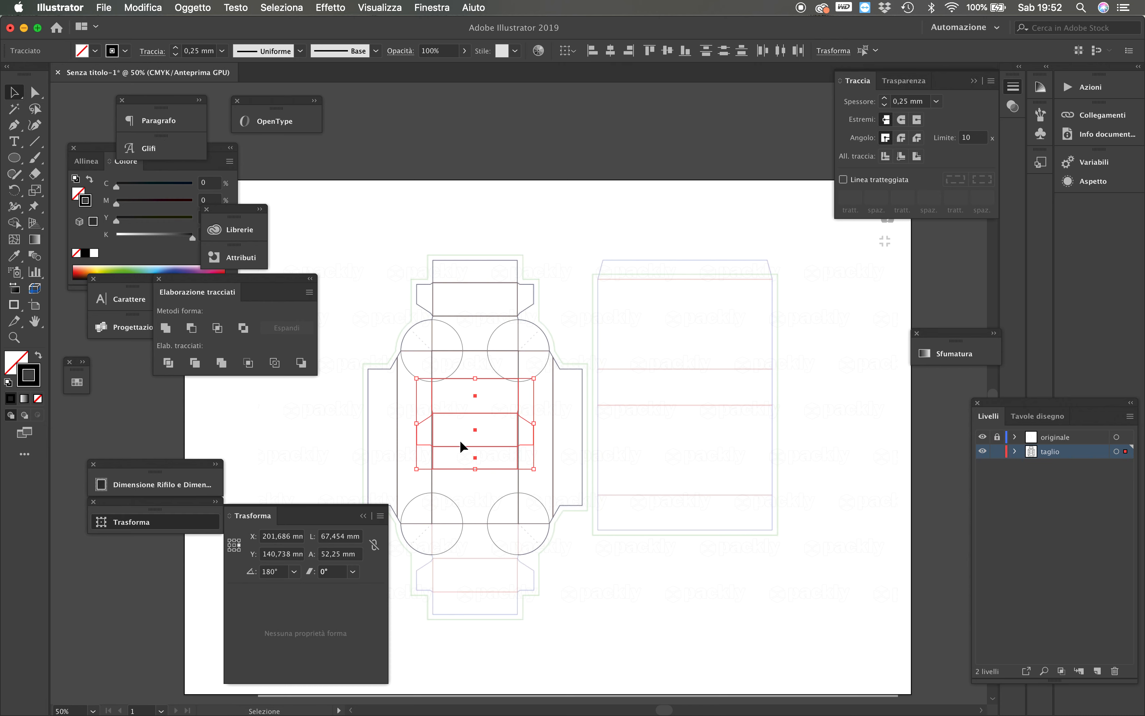
{"action": "left_click", "coordinate": [489, 413], "text": "shift"}
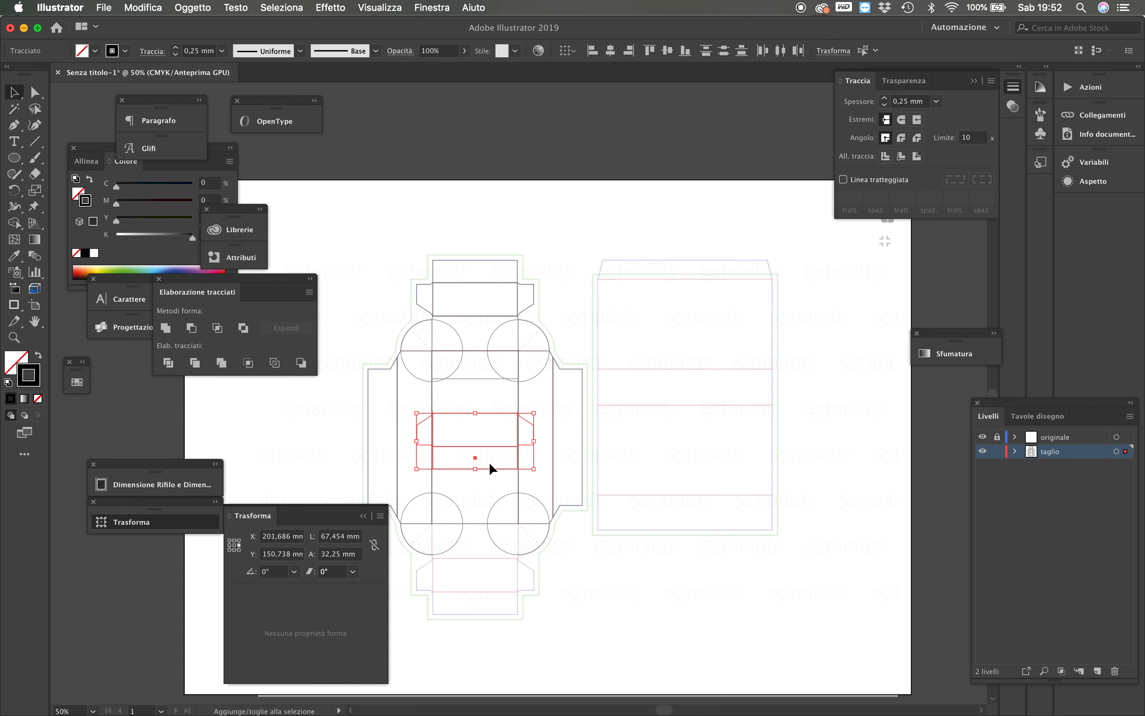
{"action": "left_click_drag", "start_coordinate": [490, 379], "coordinate": [487, 530]}
{"action": "left_click", "coordinate": [627, 567]}
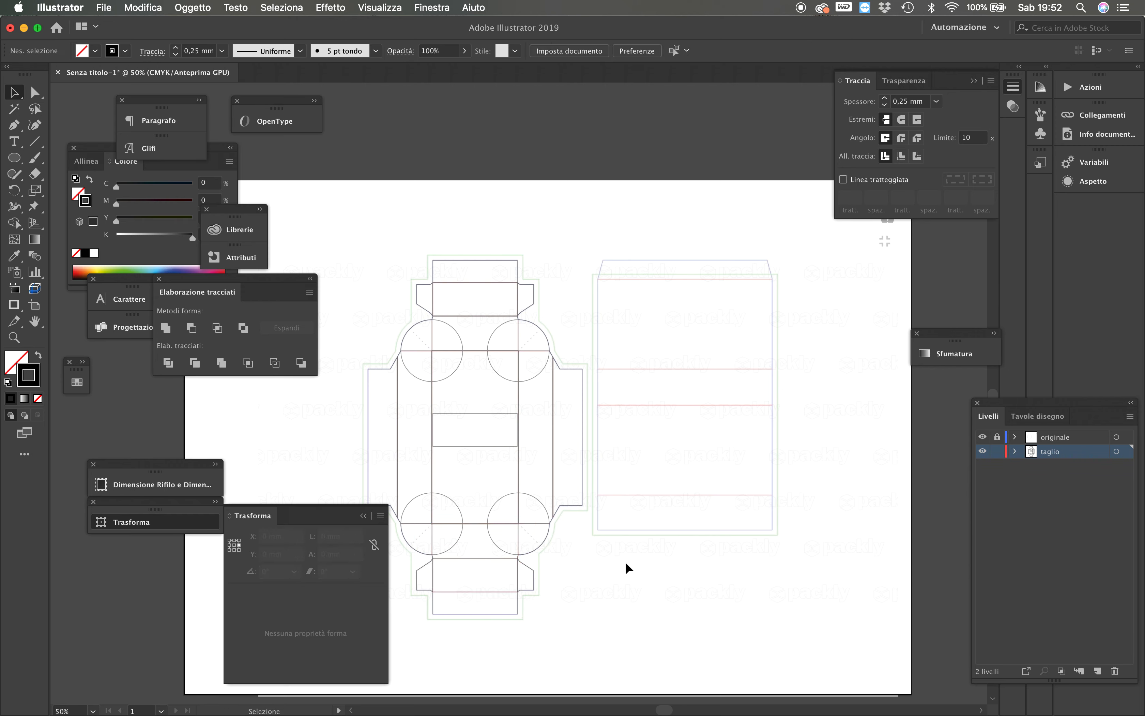
Examine the lower closure flaps up close against the reference outline and review the rest of the die-line
{"action": "key", "text": "super+1"}
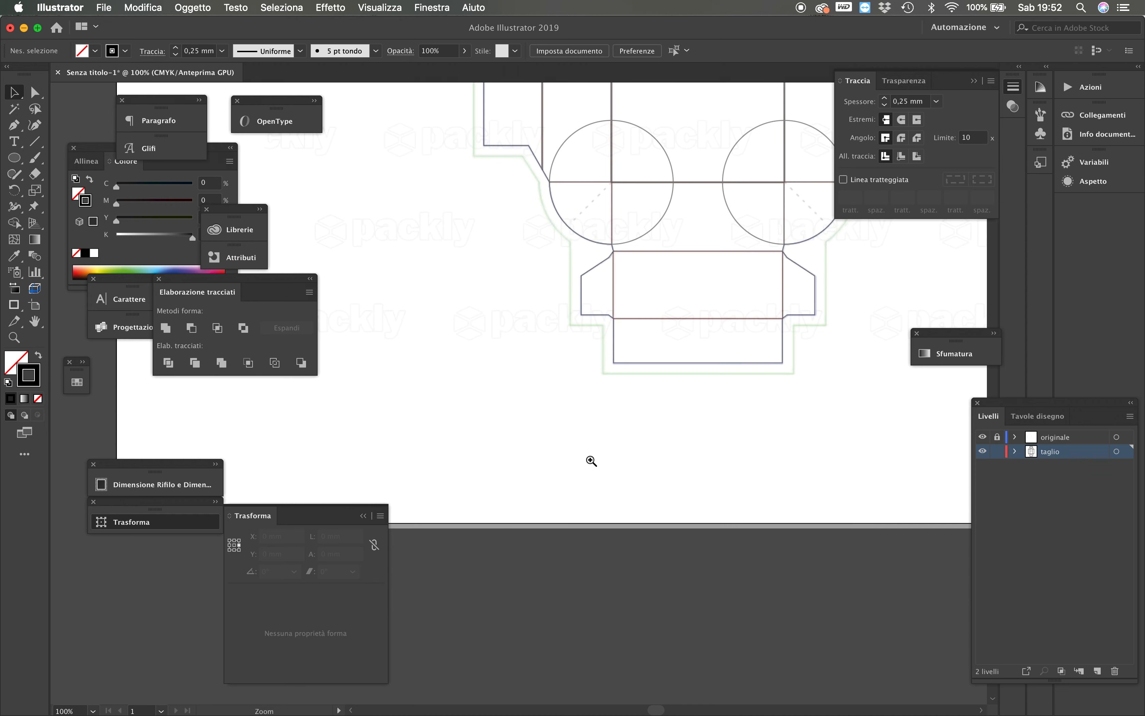
{"action": "key", "text": "super+plus"}
{"action": "left_click", "coordinate": [501, 398]}
{"action": "left_click", "coordinate": [502, 397]}
{"action": "left_click", "coordinate": [523, 377]}
{"action": "left_click", "coordinate": [504, 384], "text": "alt"}
{"action": "left_click", "coordinate": [504, 385], "text": "alt"}
{"action": "left_click", "coordinate": [504, 385], "text": "alt"}
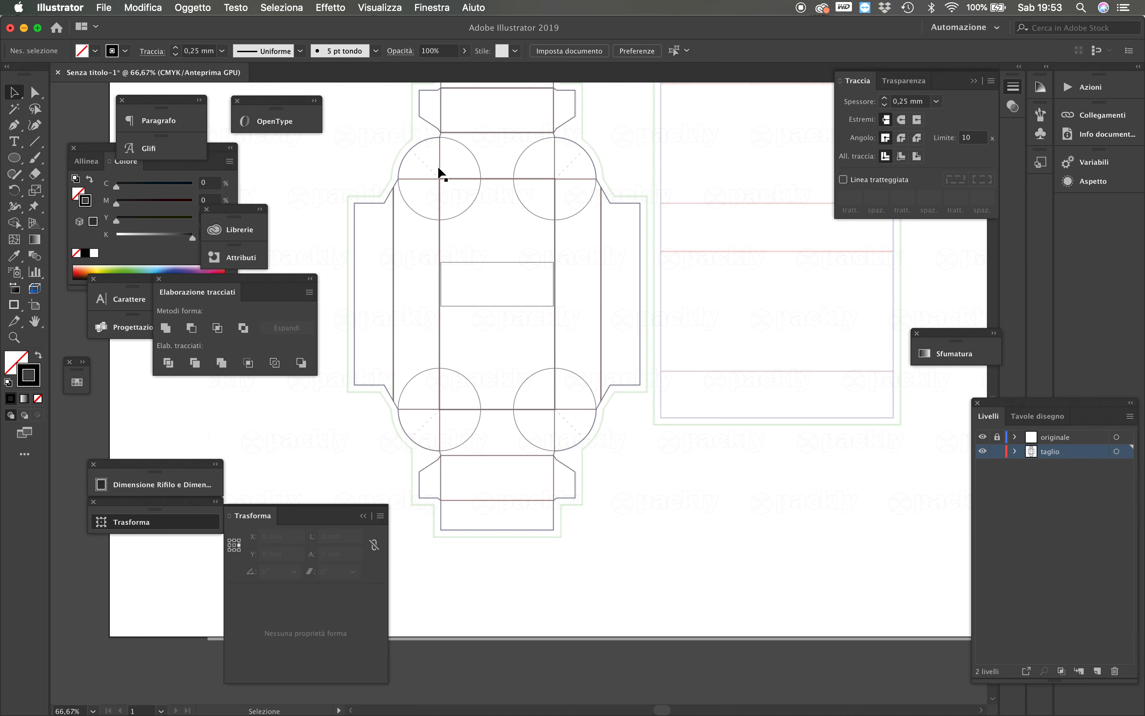
Draw a diagonal line from the base panel's upper left corner to the outer arc of the circle, along the reference's dashed line
{"action": "key", "text": "z"}
{"action": "left_click", "coordinate": [461, 213]}
{"action": "left_click", "coordinate": [515, 371]}
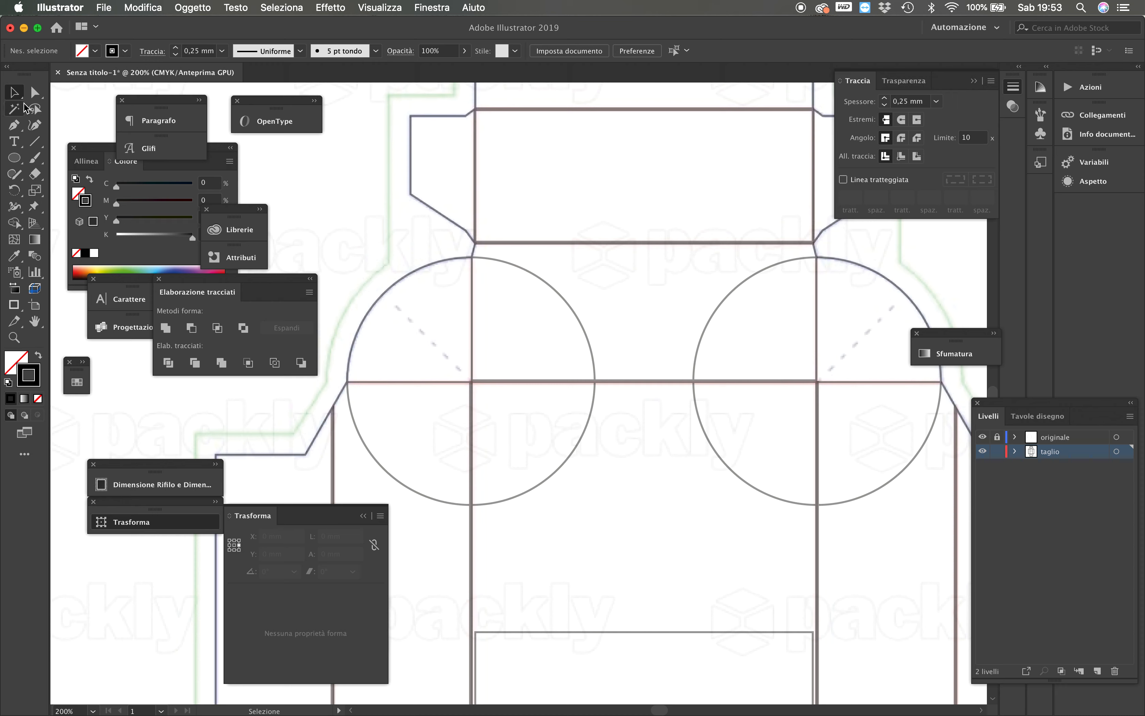
{"action": "left_click", "coordinate": [19, 128]}
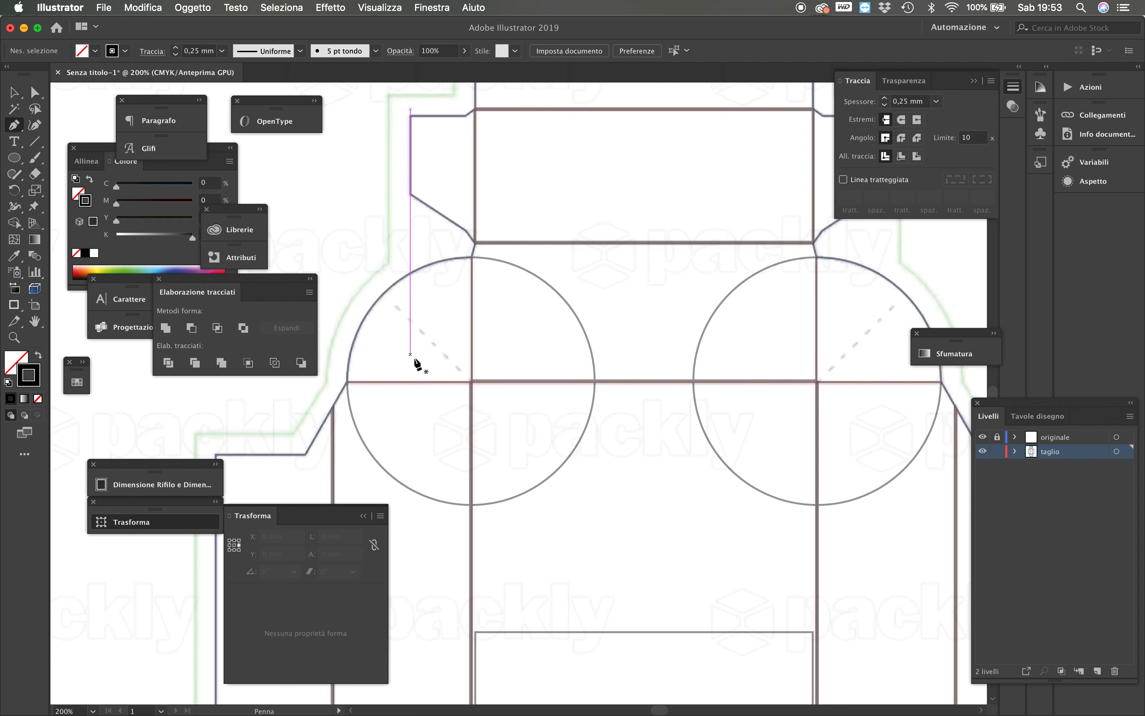
{"action": "left_click", "coordinate": [471, 381]}
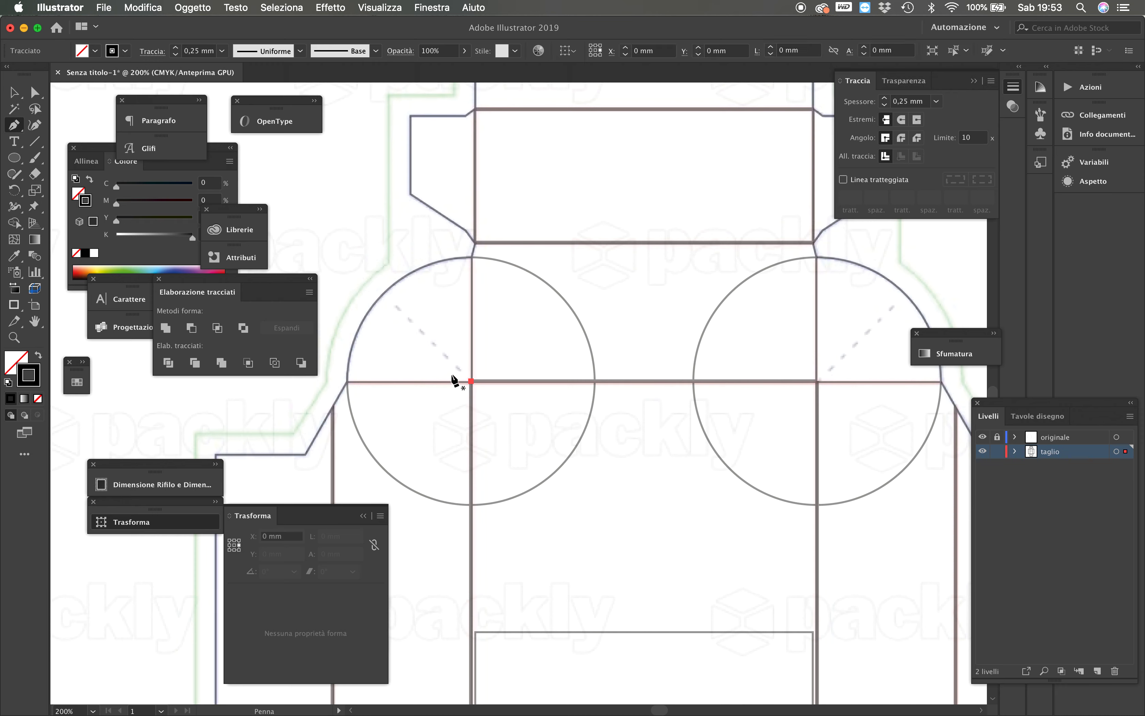
{"action": "left_click", "coordinate": [383, 294]}
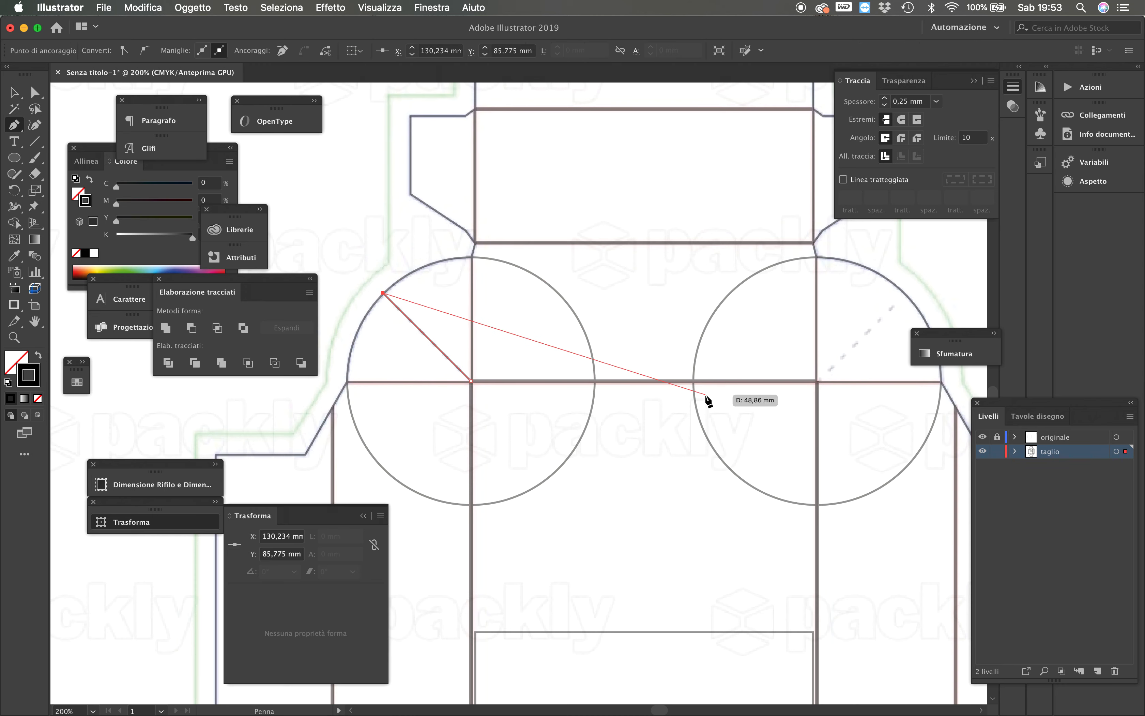
{"action": "key", "text": "Escape"}
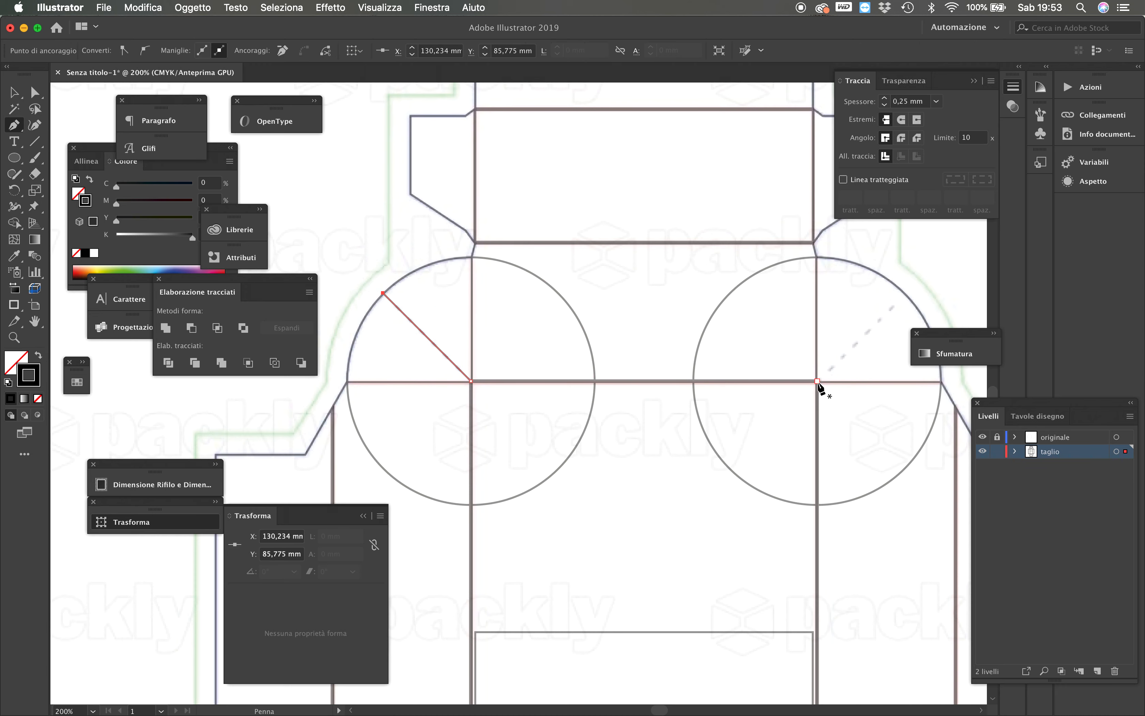
Draw a diagonal line from the base panel's upper right corner to the circle's outer arc, along the reference's dashed line
{"action": "left_click", "coordinate": [817, 381]}
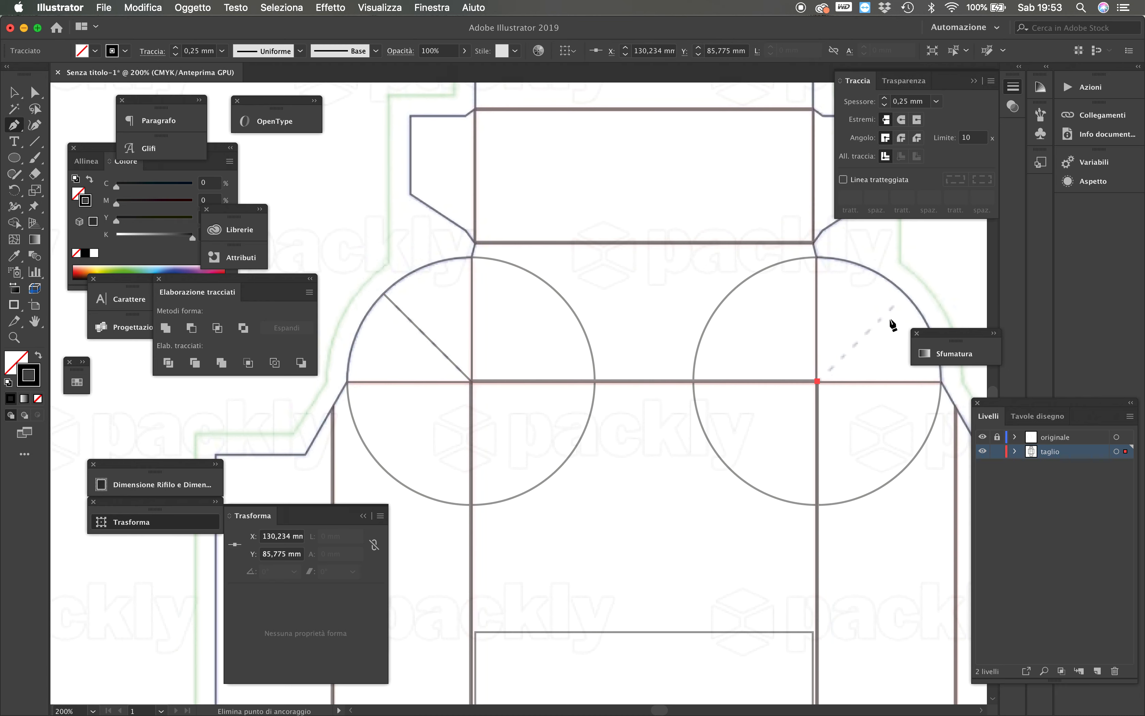
{"action": "left_click", "coordinate": [905, 293]}
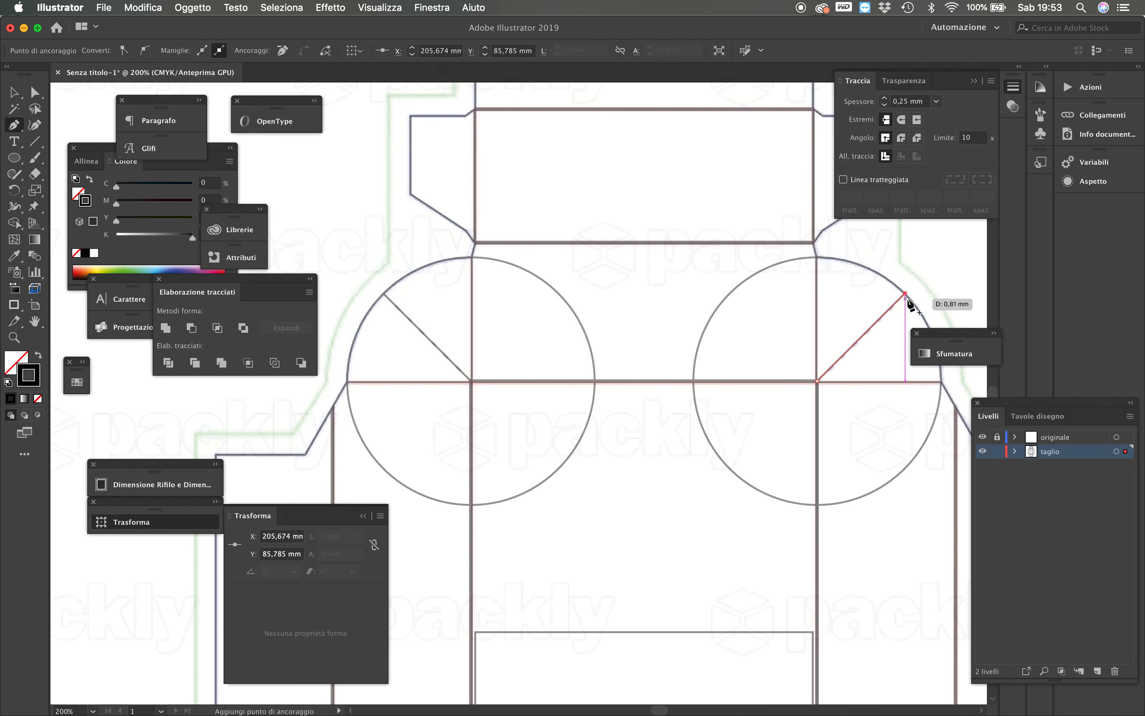
{"action": "key", "text": "Escape"}
Delete the leftover 49 × 19,25 mm rectangle in the middle of the base panel
{"action": "left_click_drag", "start_coordinate": [695, 544], "coordinate": [690, 333]}
{"action": "left_click_drag", "start_coordinate": [751, 516], "coordinate": [713, 383]}
{"action": "left_click_drag", "start_coordinate": [719, 495], "coordinate": [707, 381]}
{"action": "left_click", "coordinate": [695, 392], "text": "alt"}
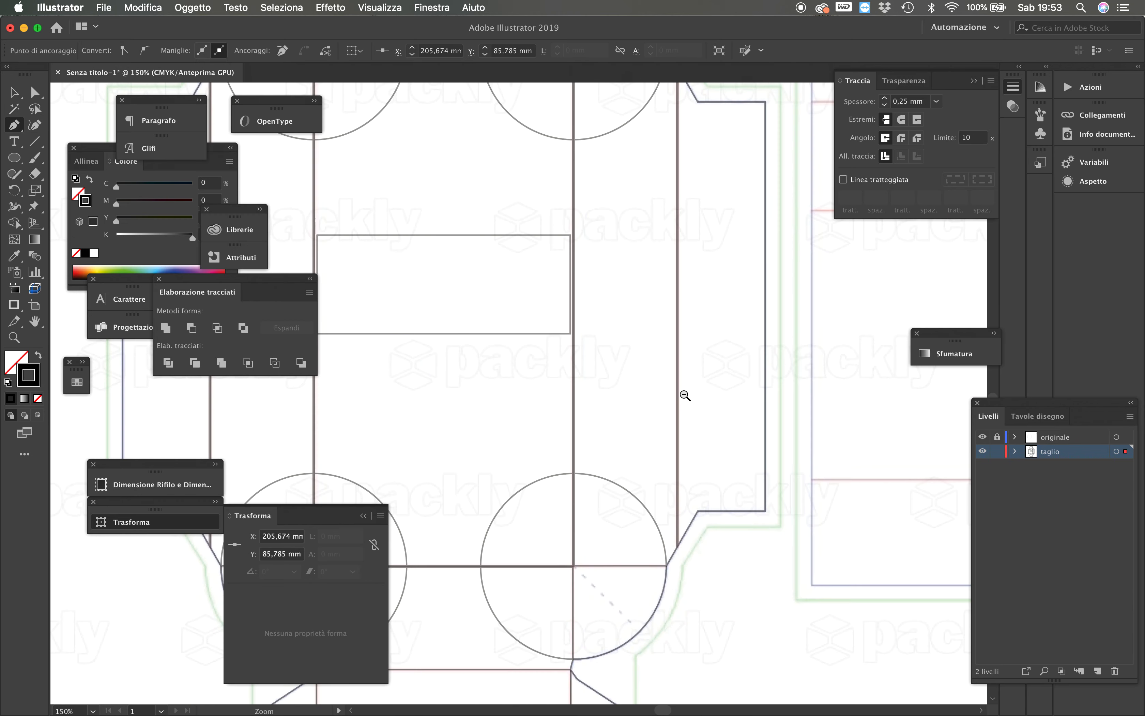
{"action": "left_click", "coordinate": [682, 396], "text": "alt"}
{"action": "left_click_drag", "start_coordinate": [463, 415], "coordinate": [588, 350]}
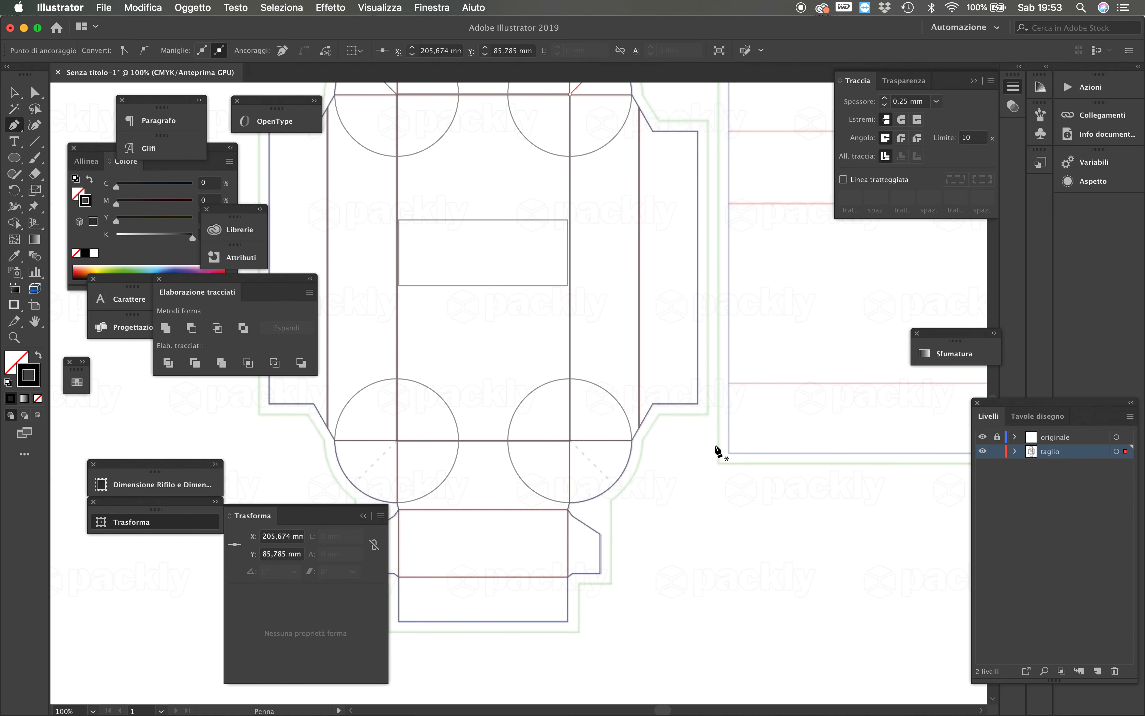
{"action": "left_click", "coordinate": [17, 95]}
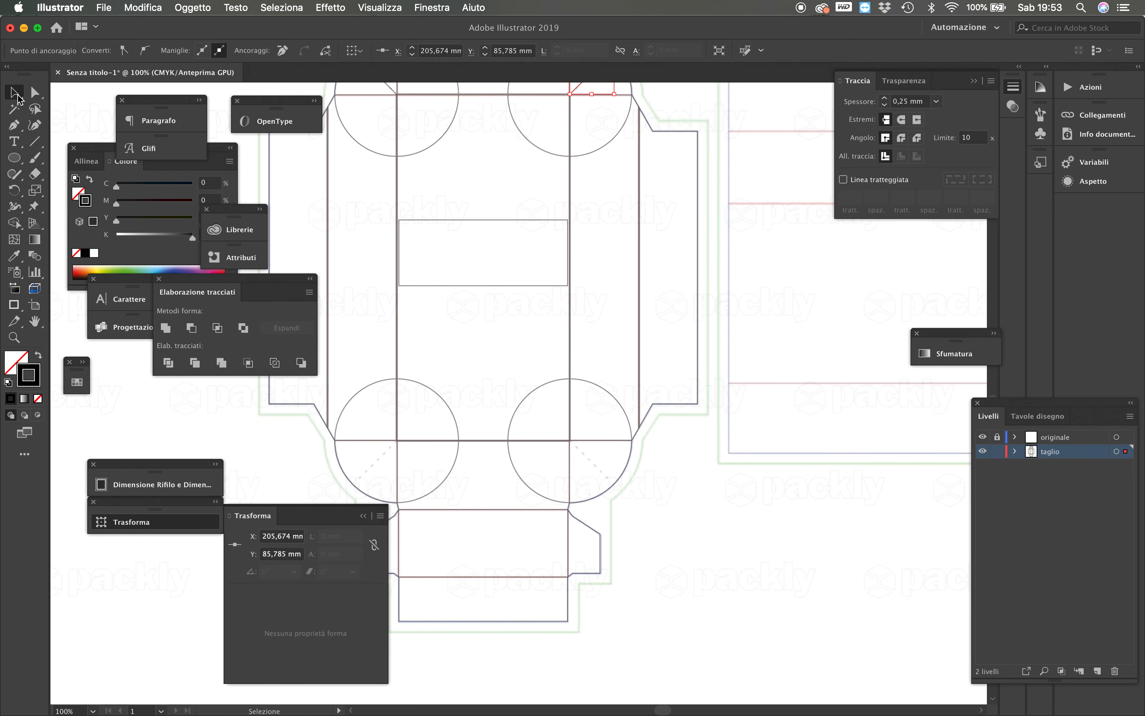
{"action": "left_click", "coordinate": [492, 286]}
{"action": "key", "text": "space"}
{"action": "left_click_drag", "start_coordinate": [552, 467], "coordinate": [612, 397]}
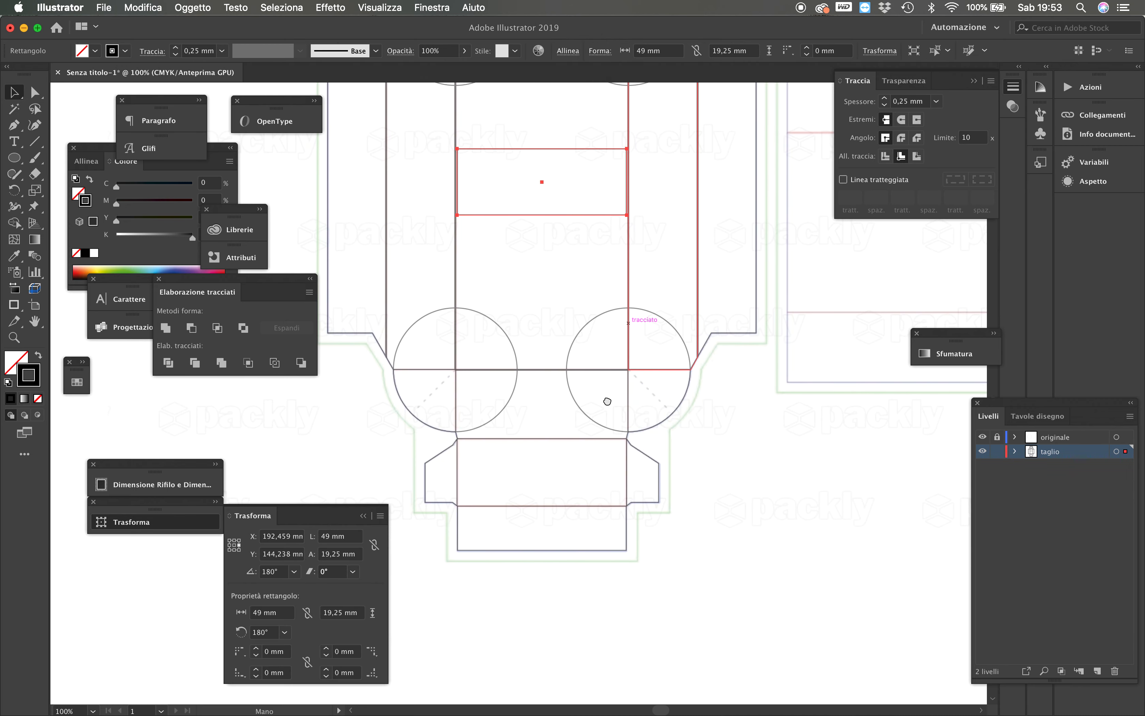
{"action": "left_click", "coordinate": [561, 303]}
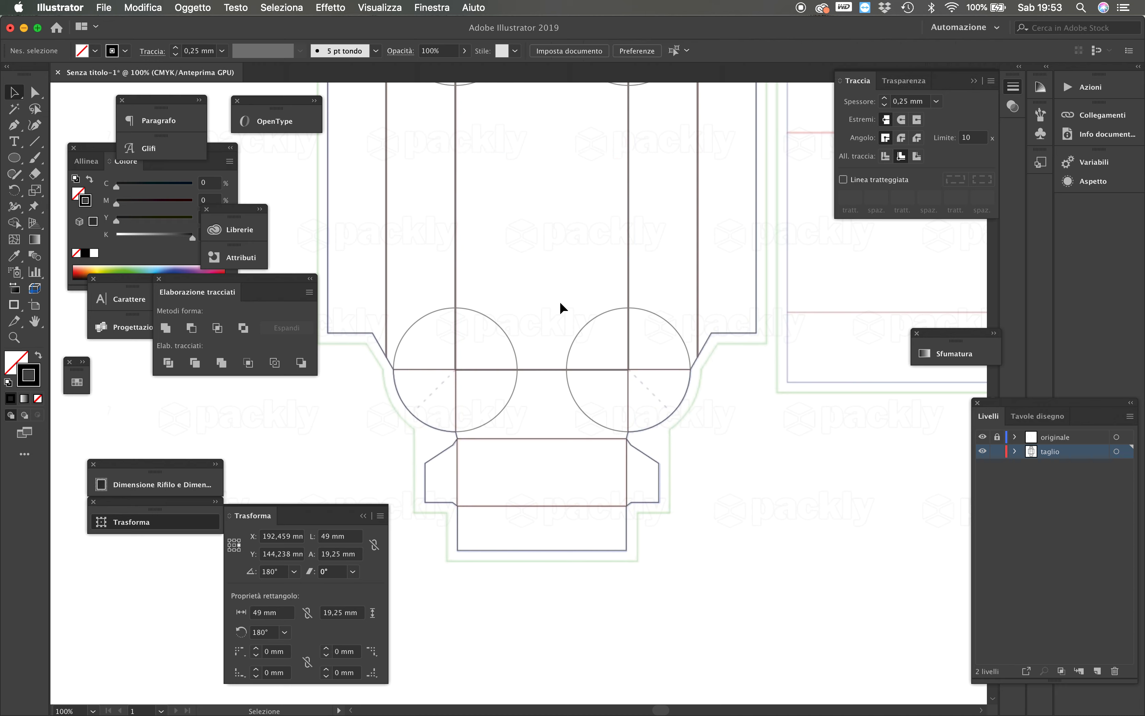
Draw a diagonal line with the Pen tool from the base panel's lower left corner to the circle's outer arc
{"action": "left_click_drag", "start_coordinate": [560, 303], "coordinate": [591, 551]}
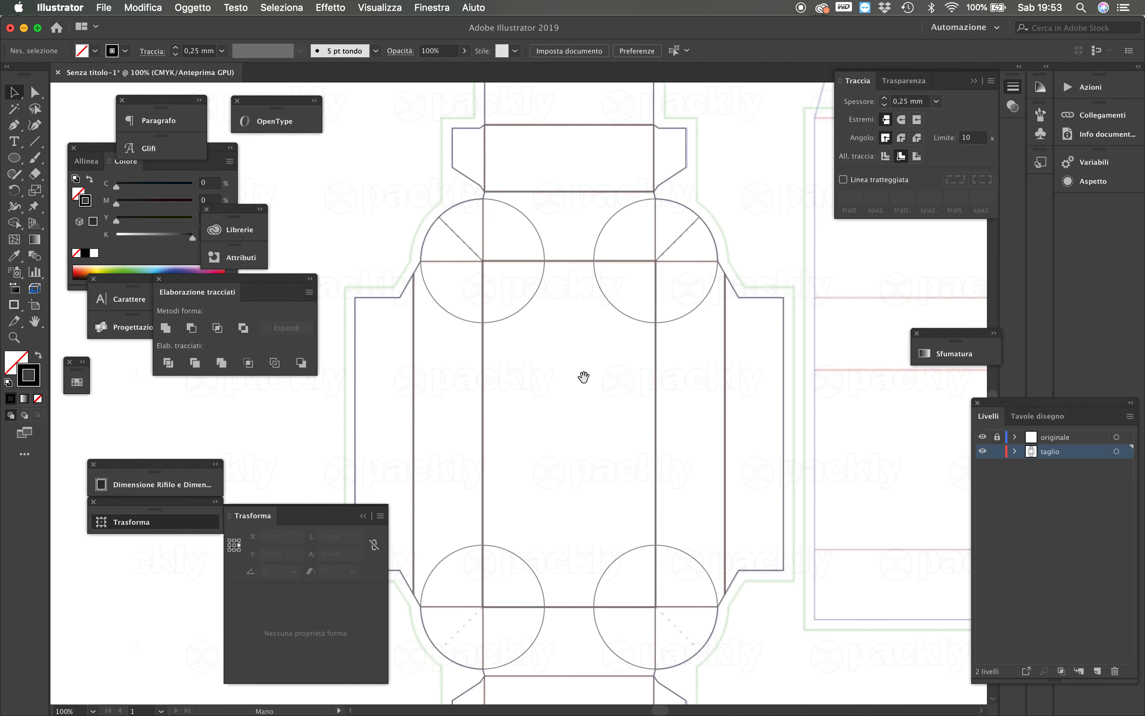
{"action": "left_click_drag", "start_coordinate": [583, 378], "coordinate": [600, 539]}
{"action": "scroll", "coordinate": [658, 509], "scroll_direction": "down", "scroll_amount": 10}
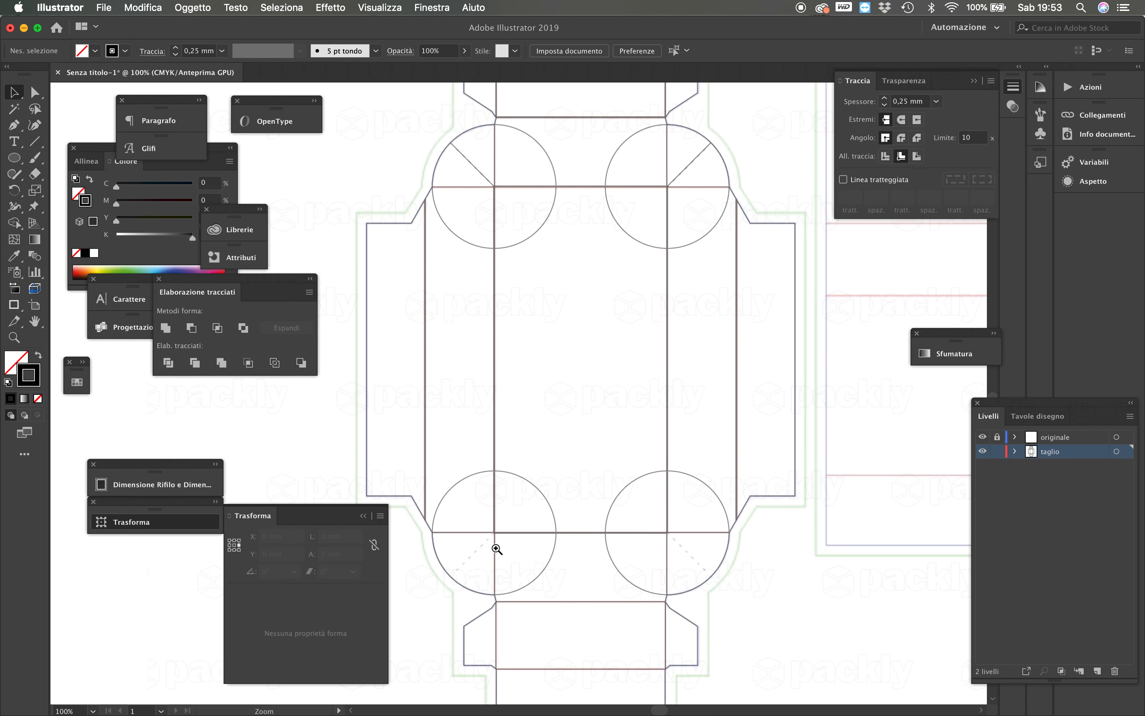
{"action": "key", "text": "super+plus"}
{"action": "key", "text": "p"}
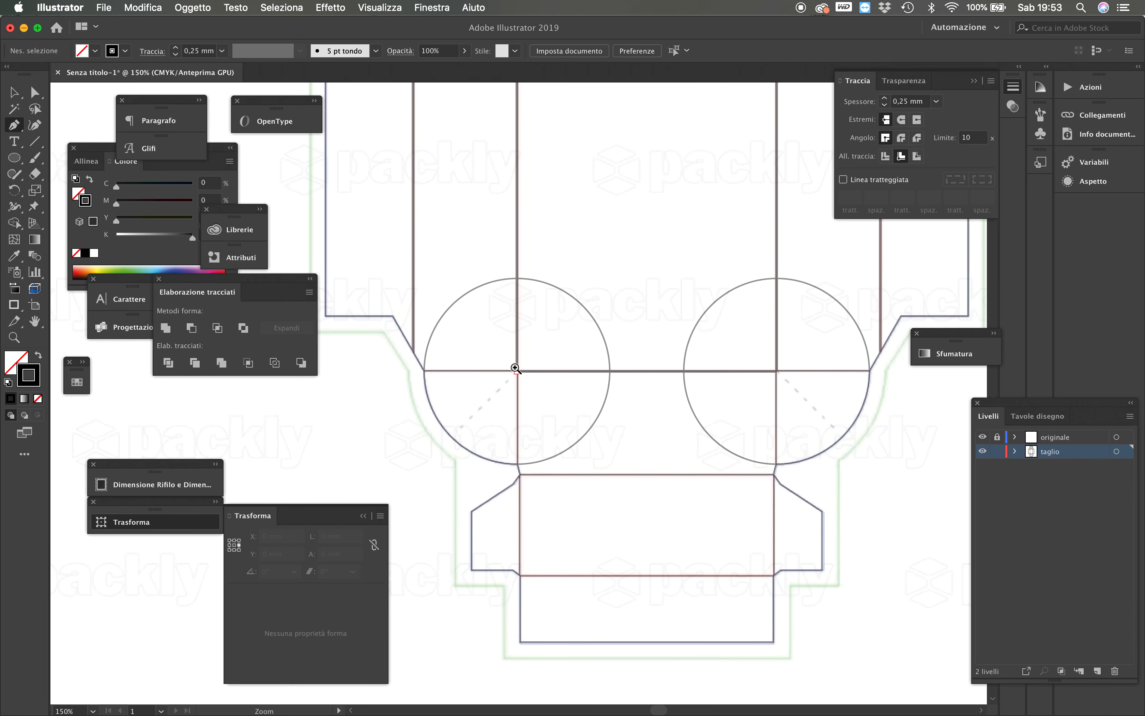
{"action": "key", "text": "super+plus"}
{"action": "left_click", "coordinate": [522, 398]}
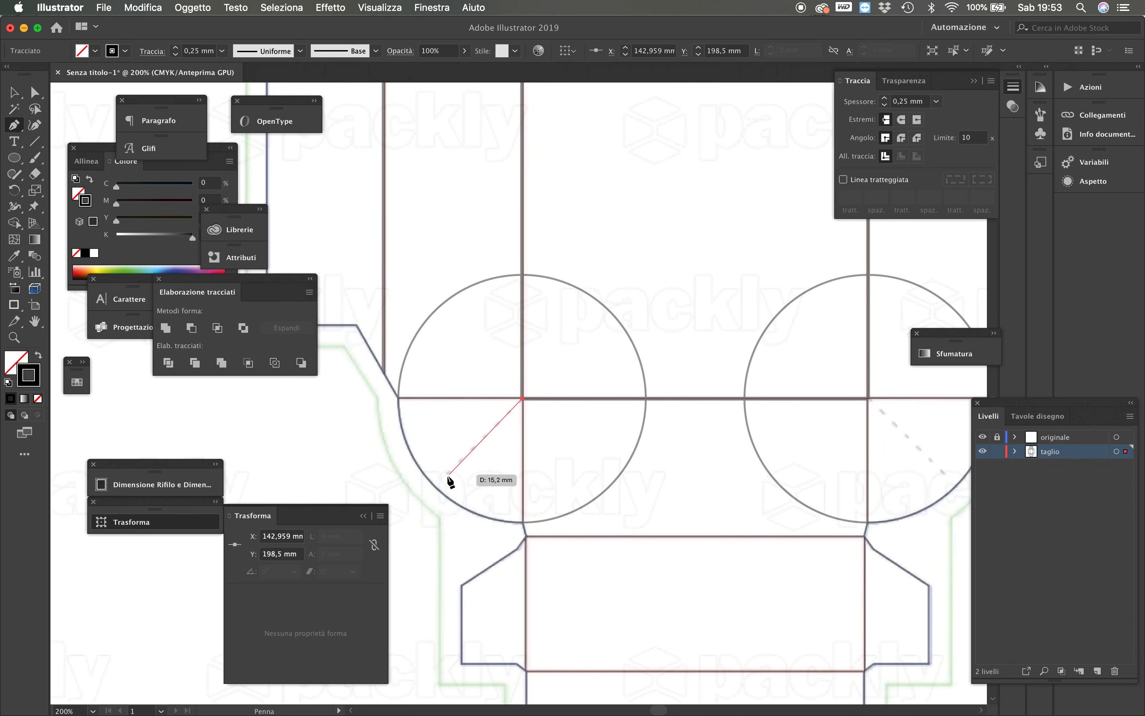
{"action": "left_click", "coordinate": [434, 486]}
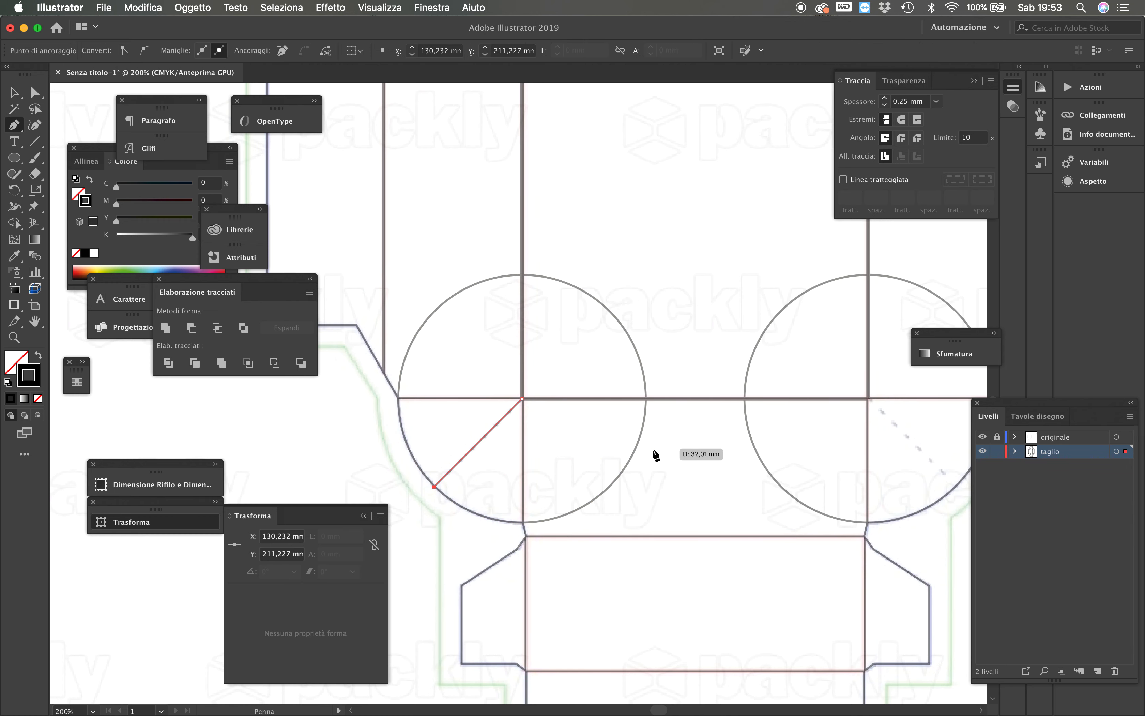
Draw the matching diagonal line from the base panel's lower right corner to its circle's outer arc and deselect it
{"action": "scroll", "coordinate": [757, 448], "scroll_direction": "right", "scroll_amount": 5}
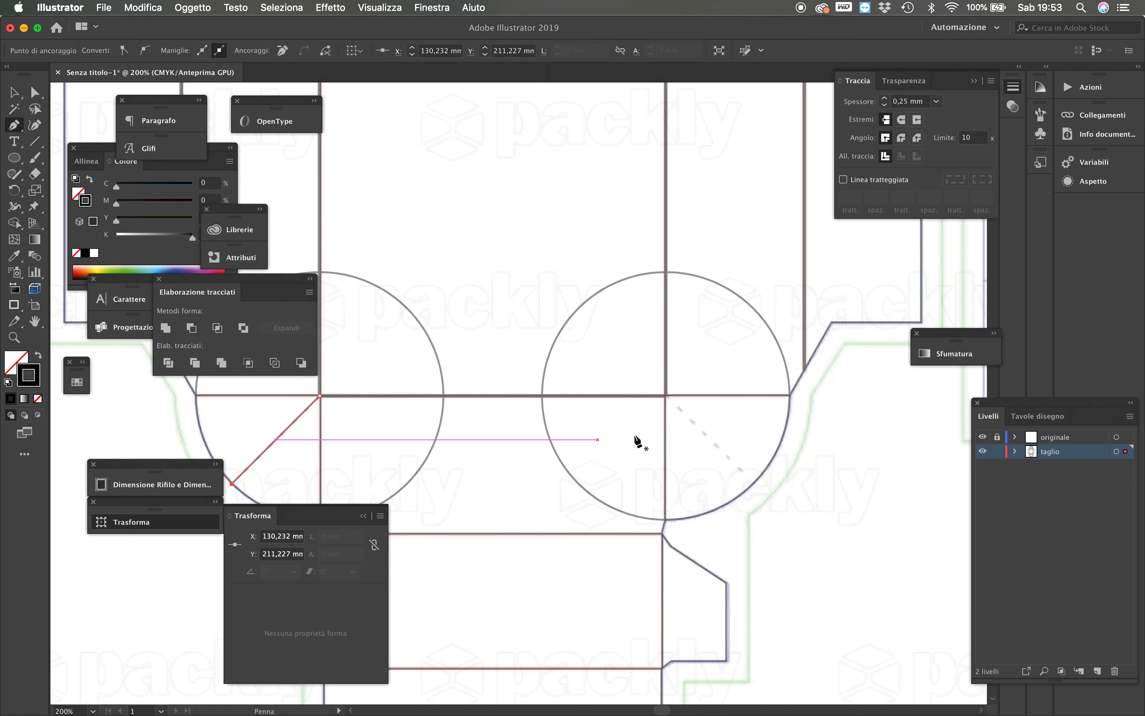
{"action": "left_click", "coordinate": [667, 395]}
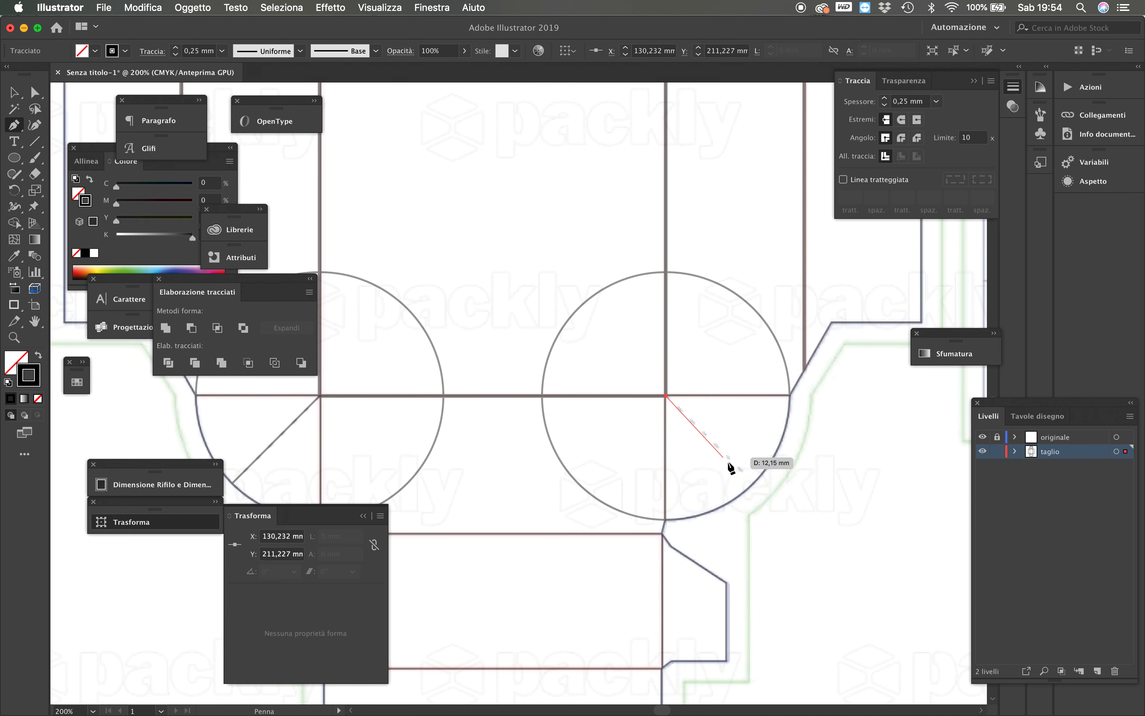
{"action": "left_click", "coordinate": [752, 484]}
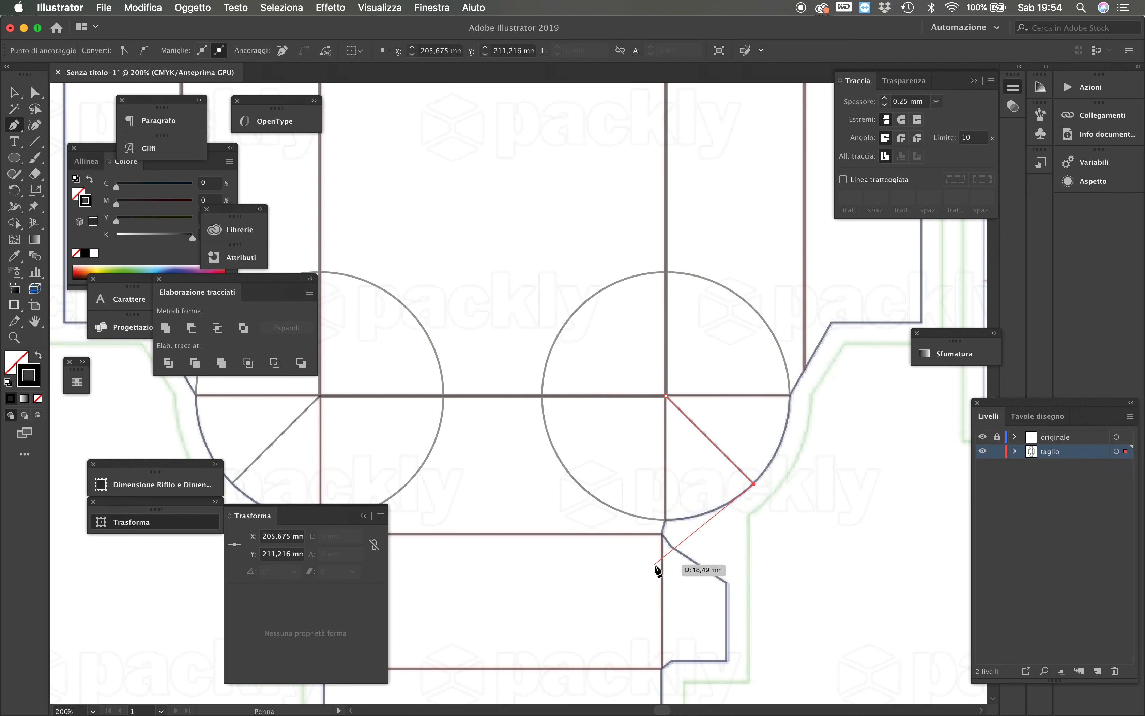
{"action": "left_click", "coordinate": [14, 92]}
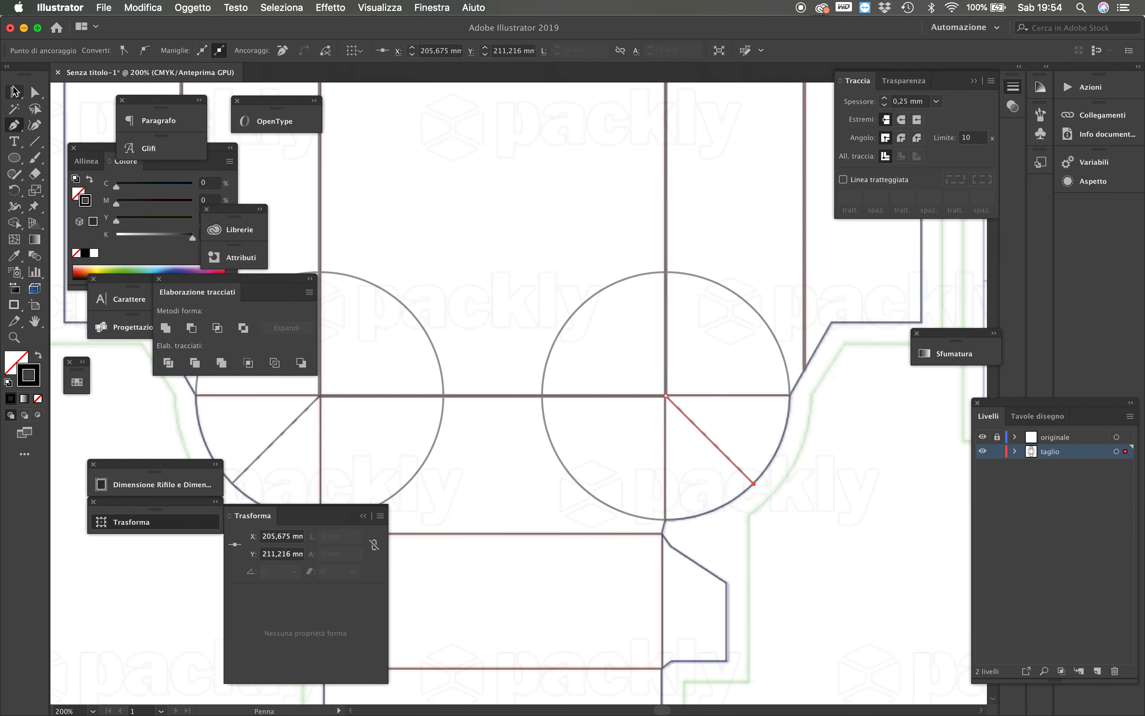
{"action": "left_click", "coordinate": [530, 195]}
Show the Piega window of Esko's Studio Toolkit for Boxes beside the whole die-line
{"action": "left_click", "coordinate": [573, 413], "text": "alt+super"}
{"action": "left_click", "coordinate": [573, 414], "text": "alt+super"}
{"action": "scroll", "coordinate": [498, 339], "scroll_direction": "up", "scroll_amount": 3}
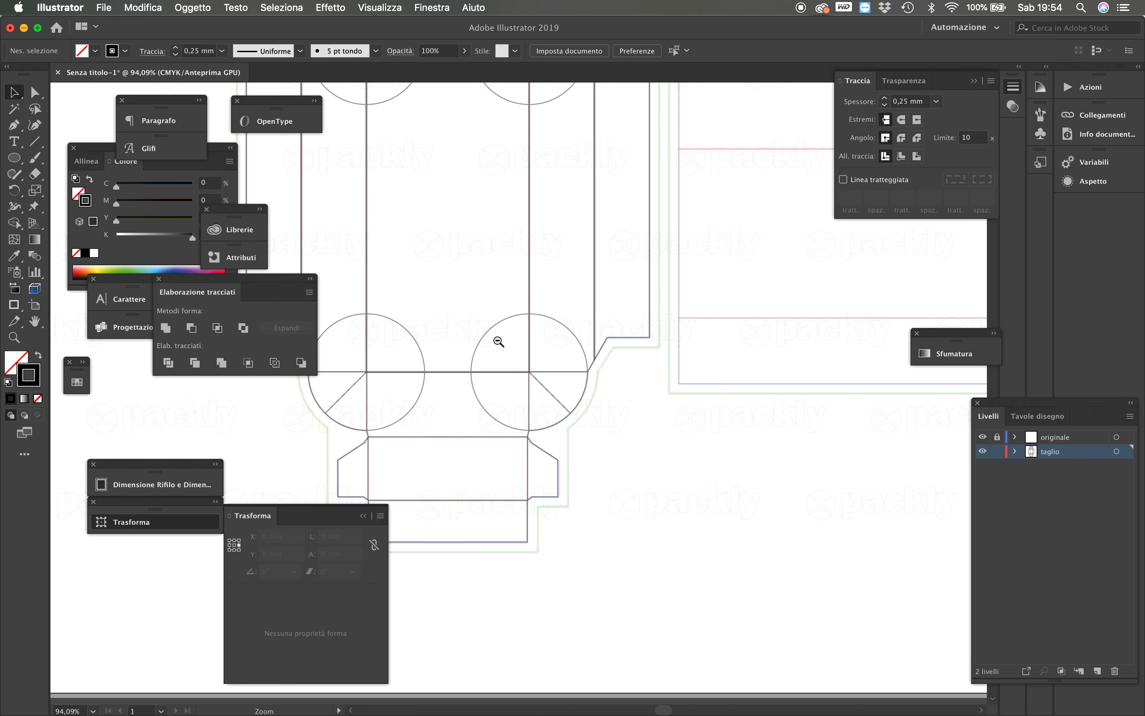
{"action": "scroll", "coordinate": [486, 344], "scroll_direction": "up", "scroll_amount": 3}
{"action": "left_click", "coordinate": [488, 348], "text": "alt+super"}
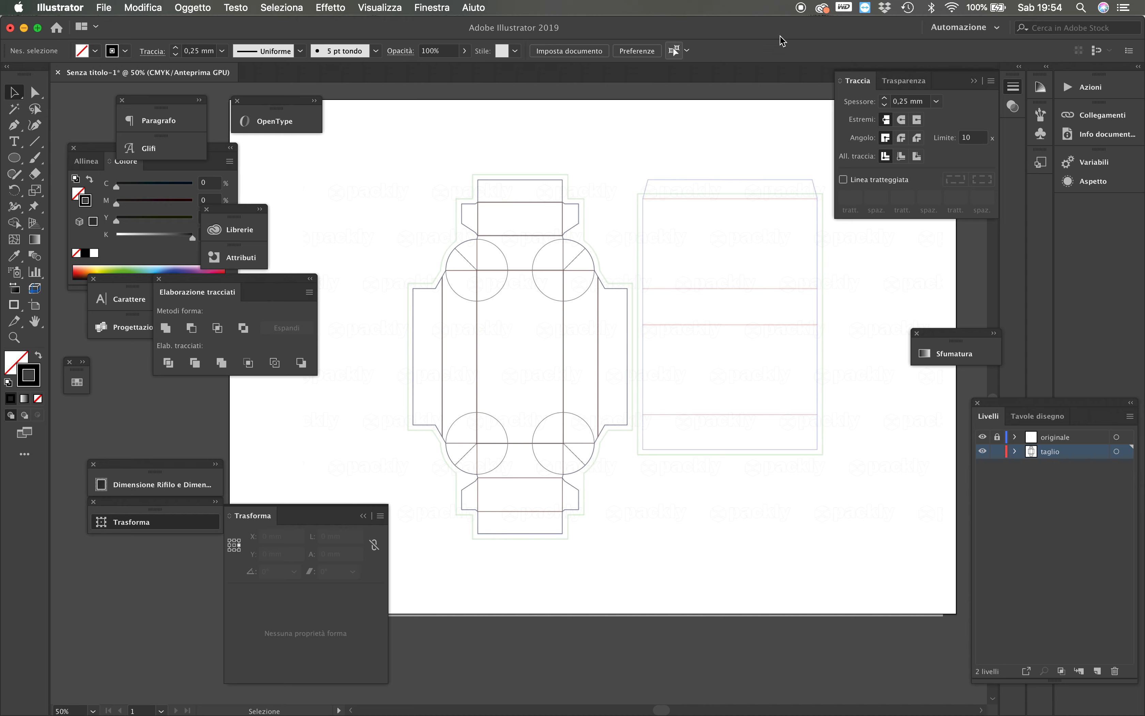
{"action": "left_click", "coordinate": [443, 11]}
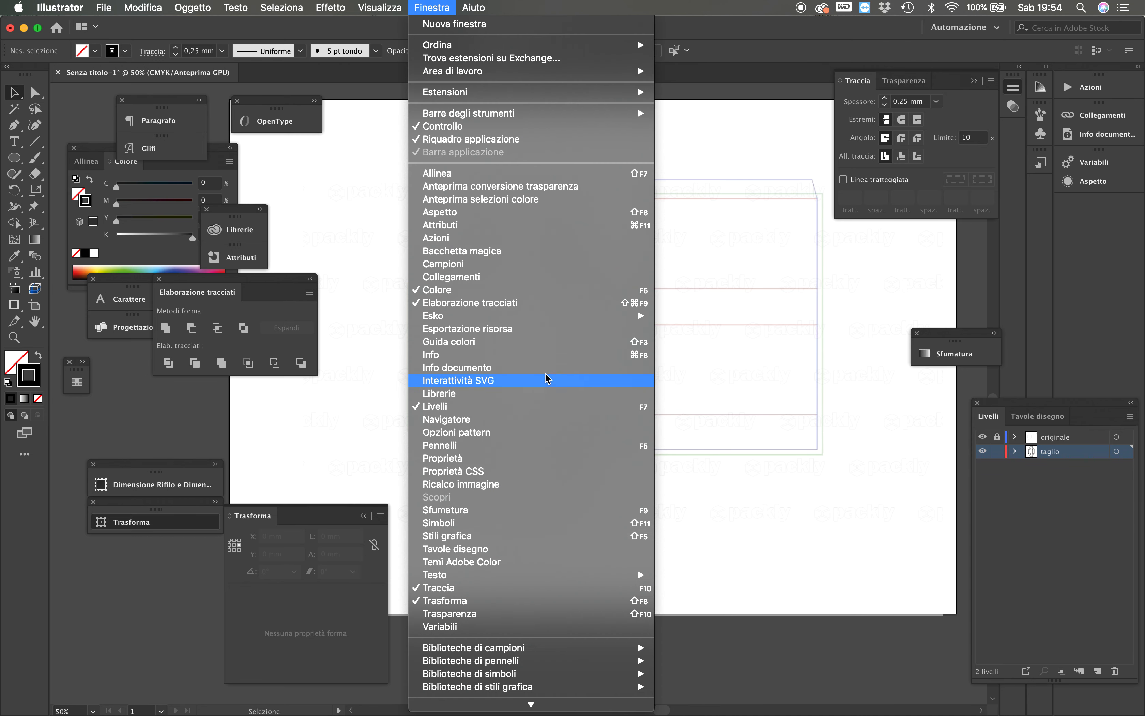
{"action": "mouse_move", "coordinate": [549, 322]}
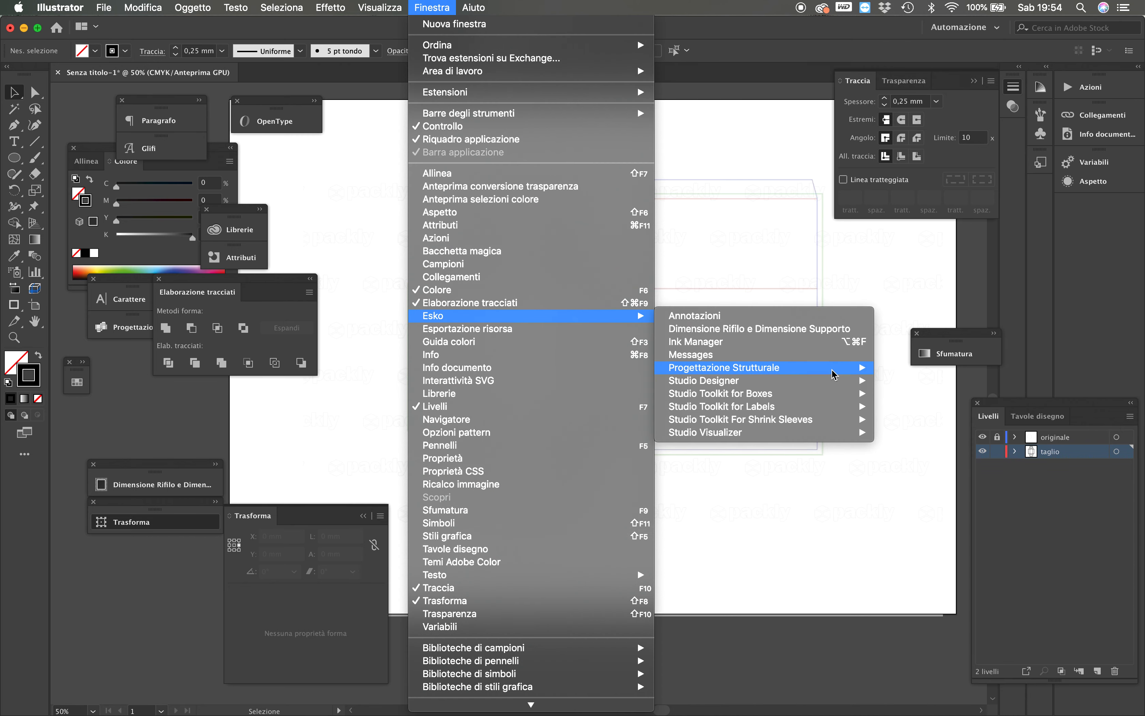
{"action": "mouse_move", "coordinate": [827, 370]}
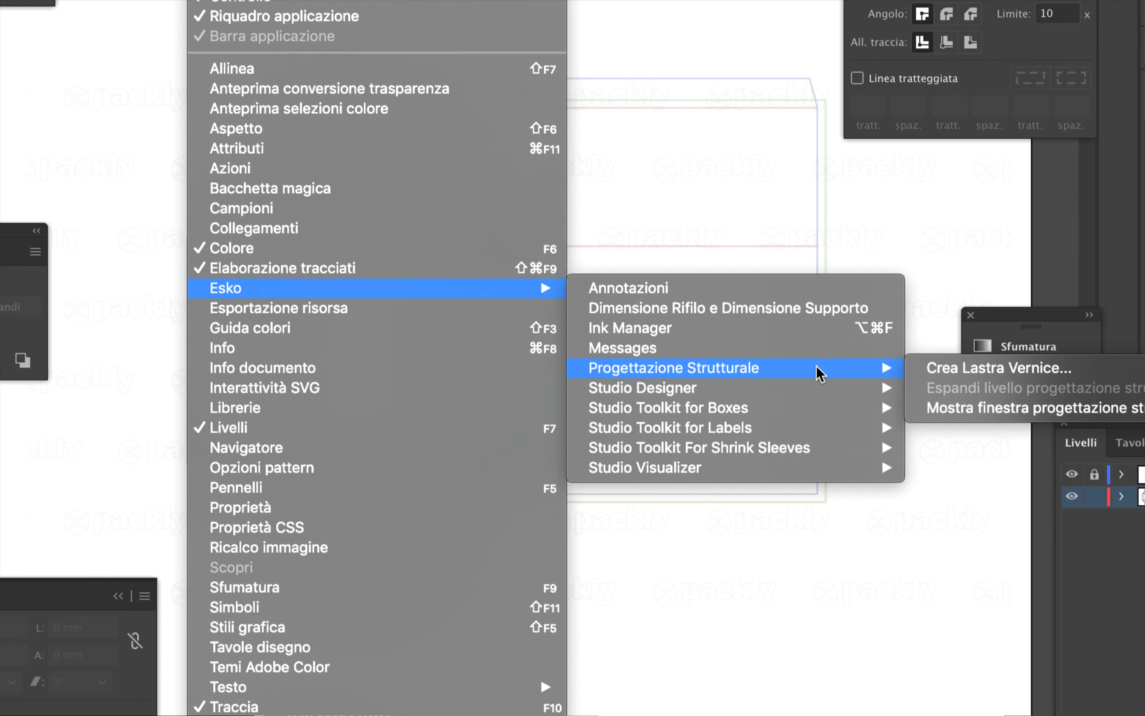
{"action": "mouse_move", "coordinate": [813, 381]}
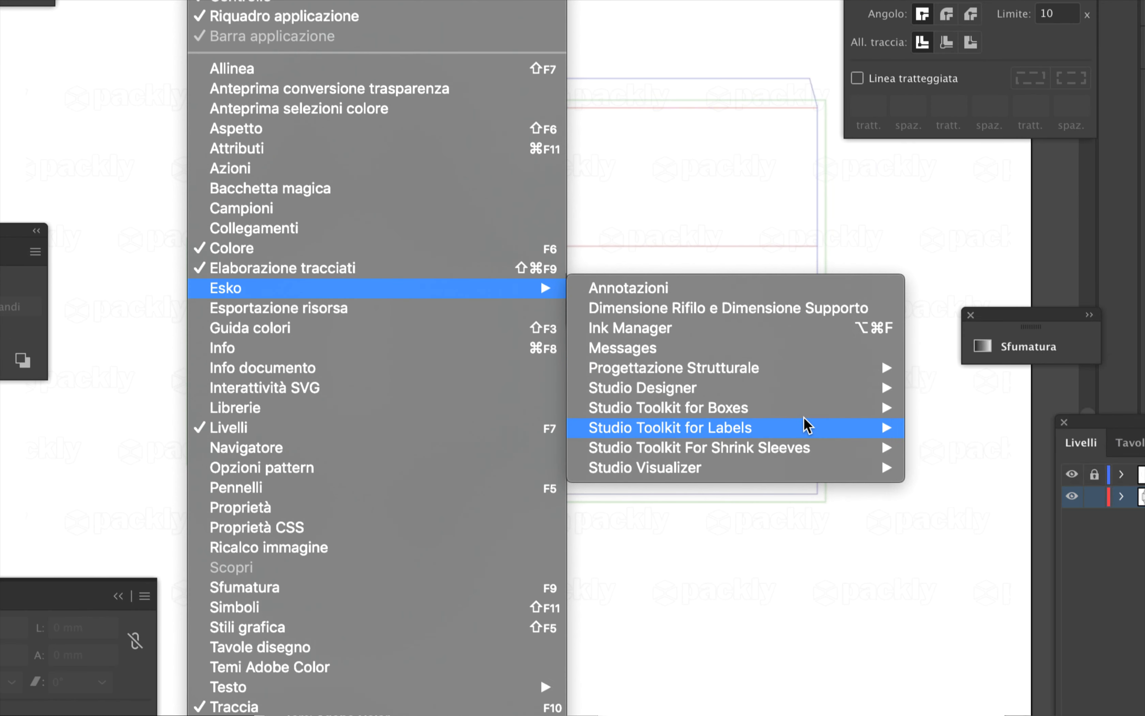
{"action": "mouse_move", "coordinate": [806, 412]}
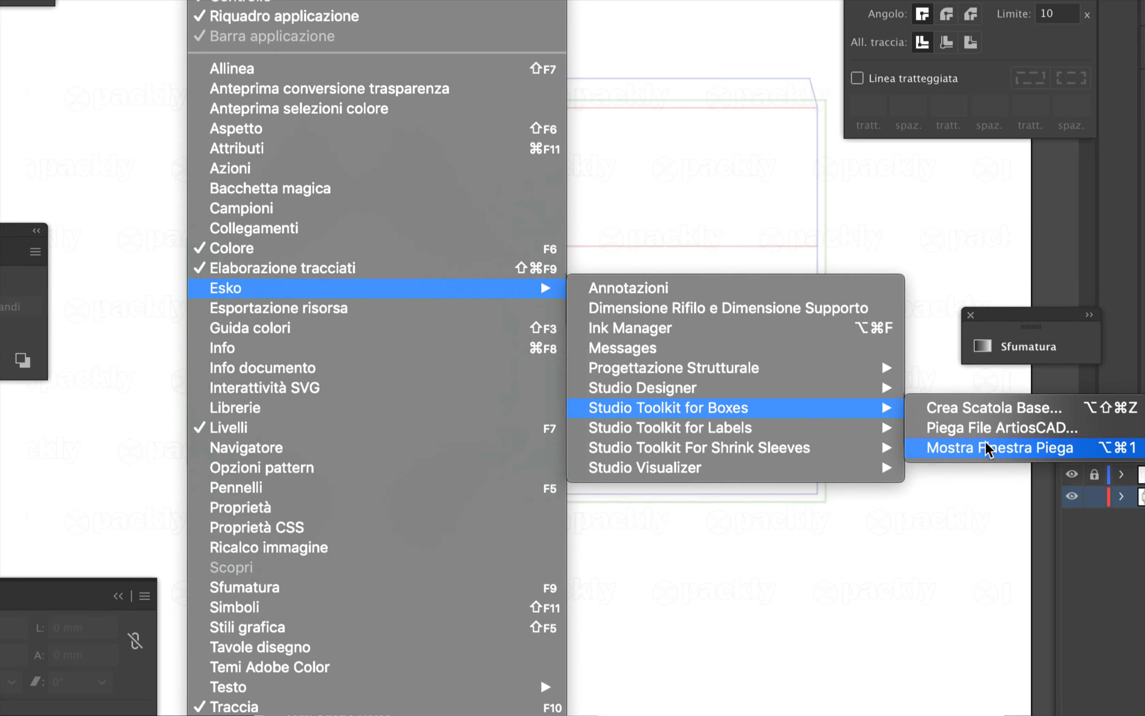
{"action": "left_click", "coordinate": [984, 452]}
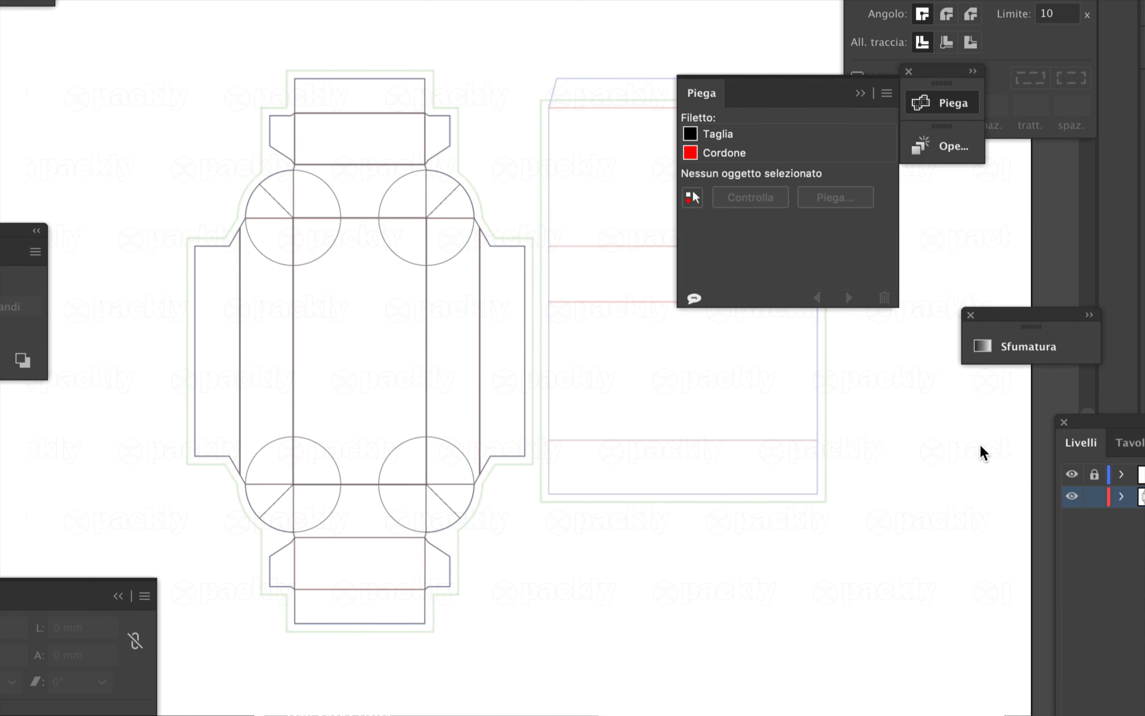
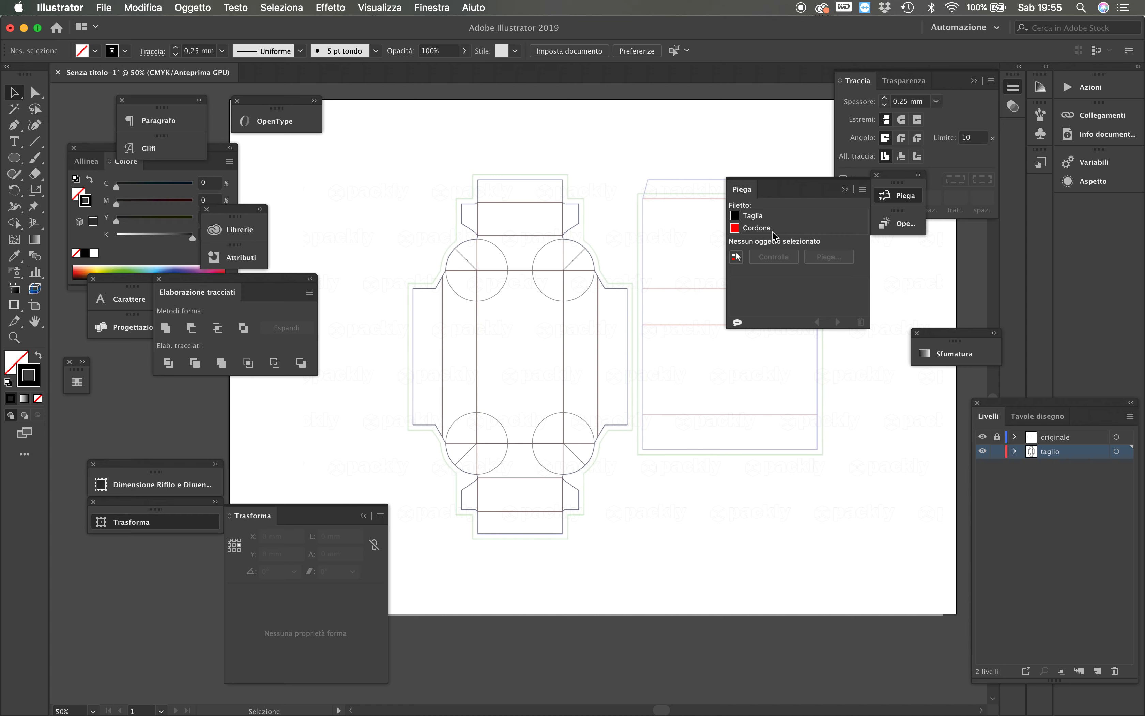
Hide and show the originale and taglio layers in turn to compare the redrawn die-line with the reference
{"action": "left_click", "coordinate": [983, 437]}
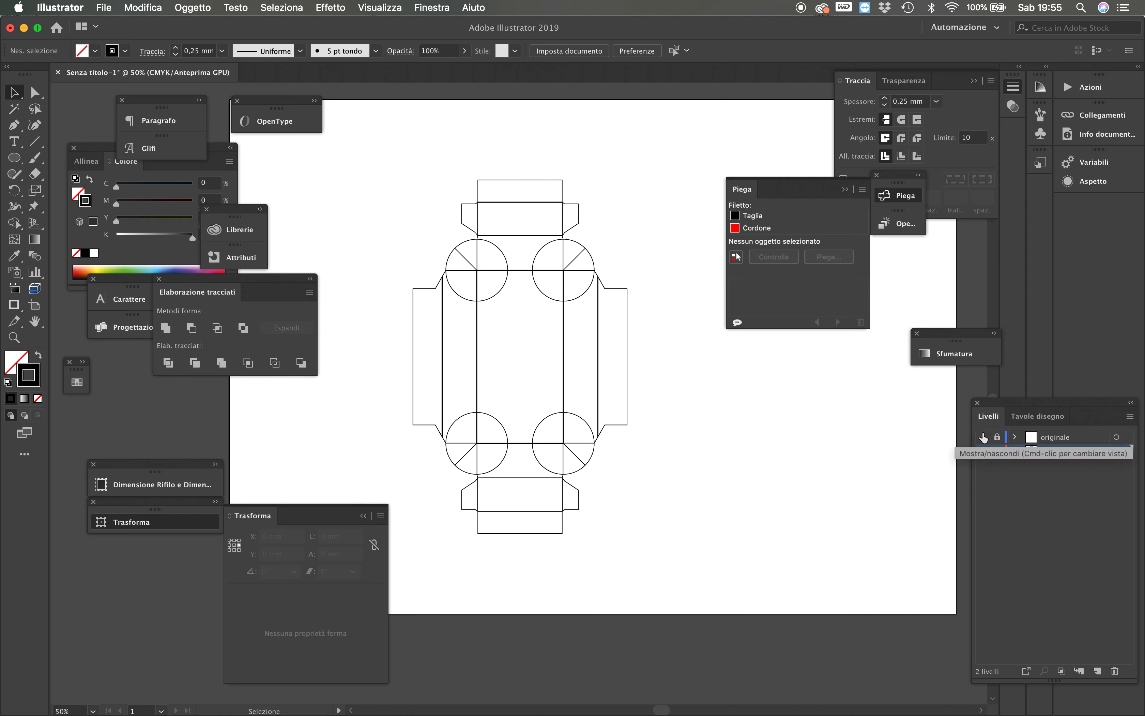
{"action": "left_click", "coordinate": [983, 452]}
{"action": "left_click", "coordinate": [984, 452]}
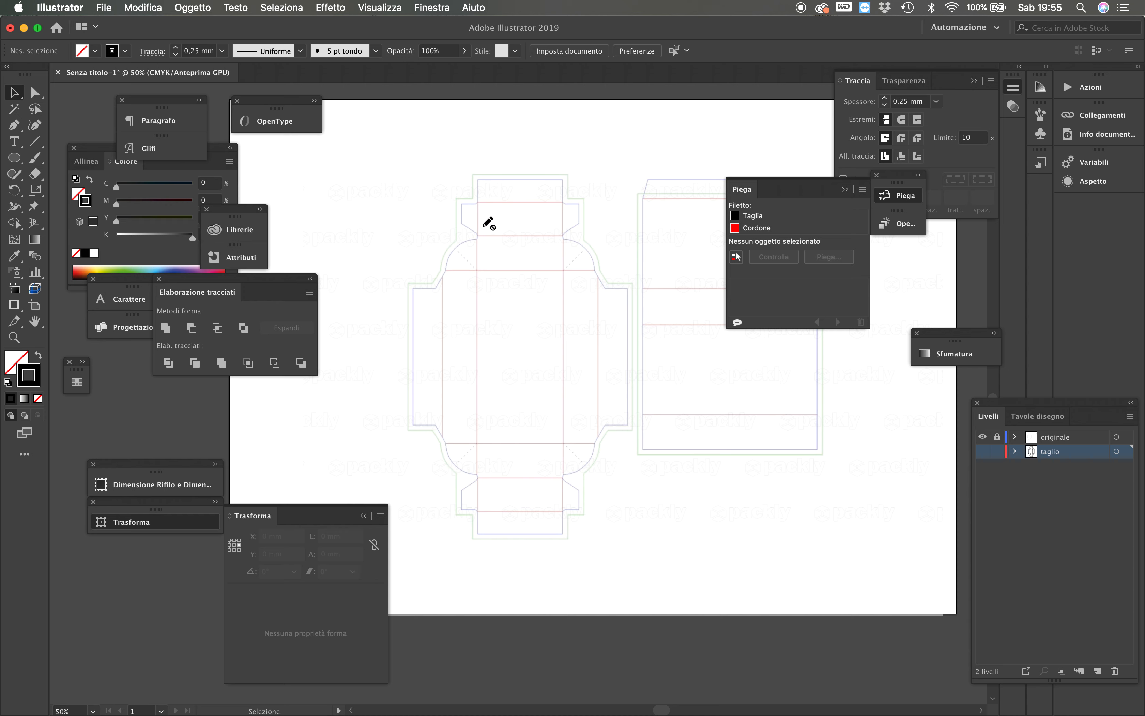
{"action": "left_click", "coordinate": [982, 452]}
Lock the taglio layer and create a new layer named cordone, placed below taglio in the layer order
{"action": "left_click", "coordinate": [997, 452]}
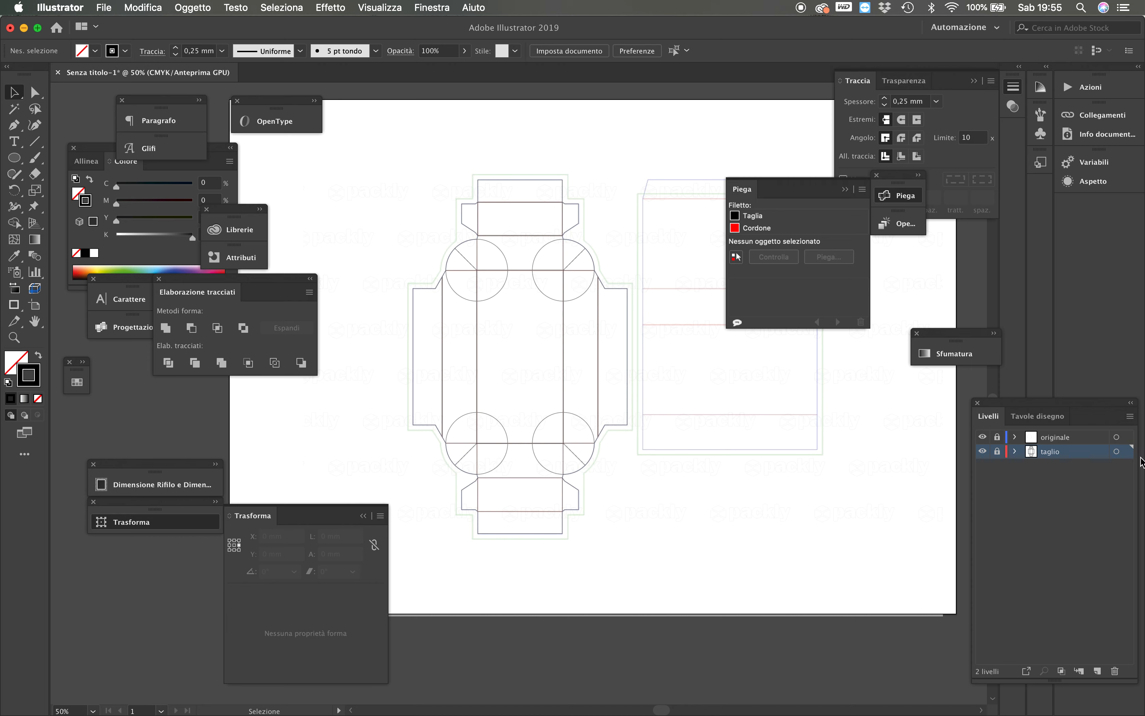
{"action": "left_click", "coordinate": [1130, 416]}
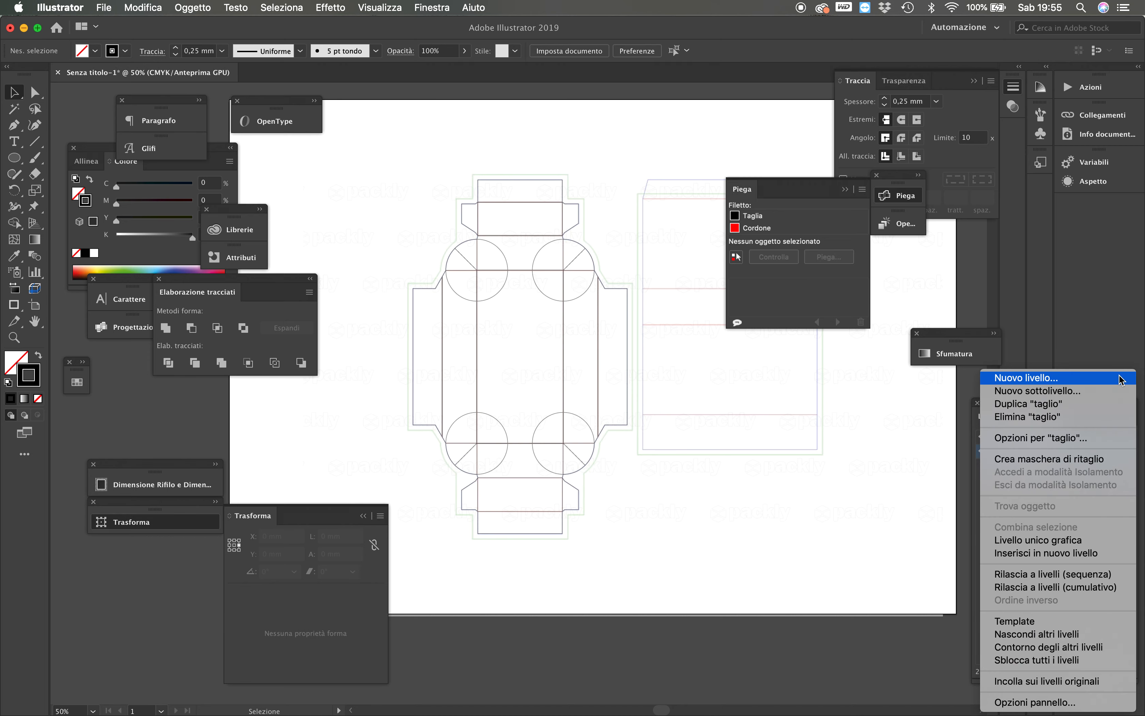
{"action": "left_click", "coordinate": [1119, 379]}
{"action": "type", "text": "cordon"}
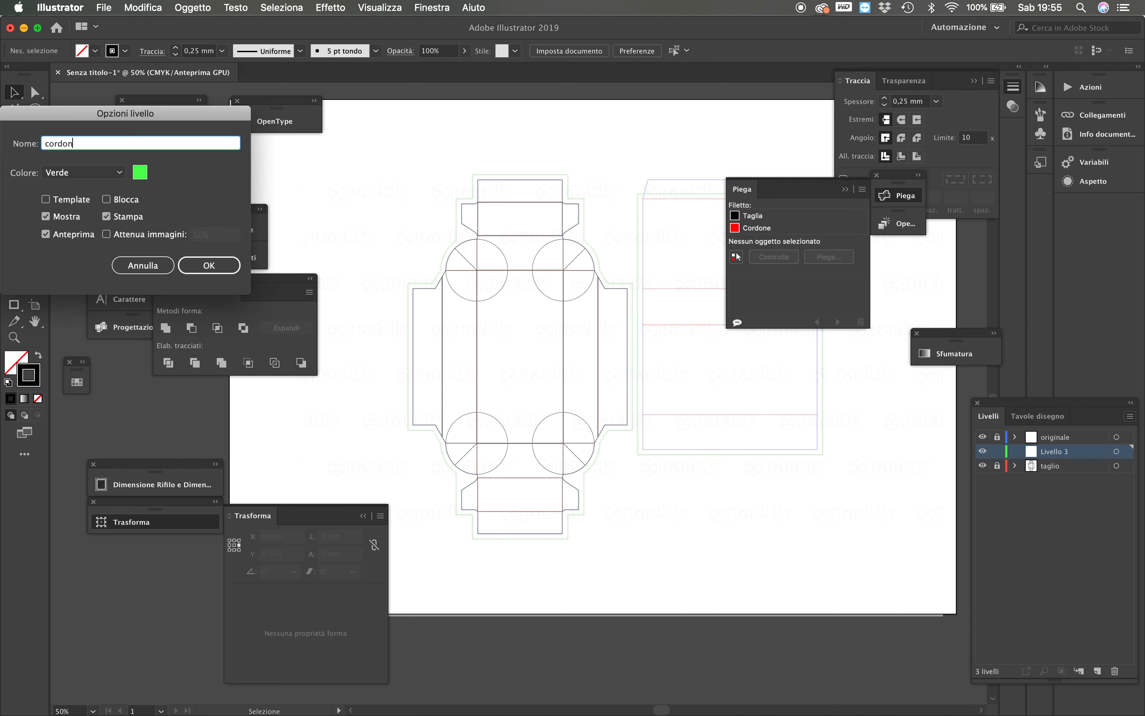
{"action": "type", "text": "e"}
{"action": "left_click", "coordinate": [238, 269]}
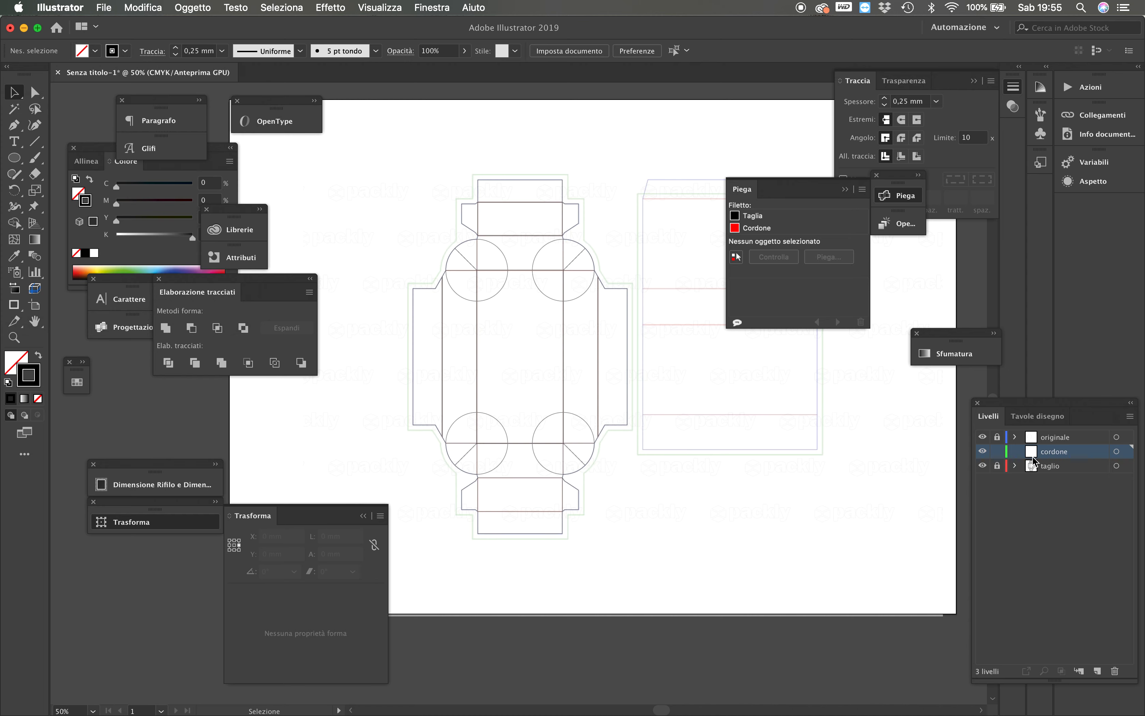
{"action": "left_click_drag", "start_coordinate": [1088, 456], "coordinate": [1088, 480]}
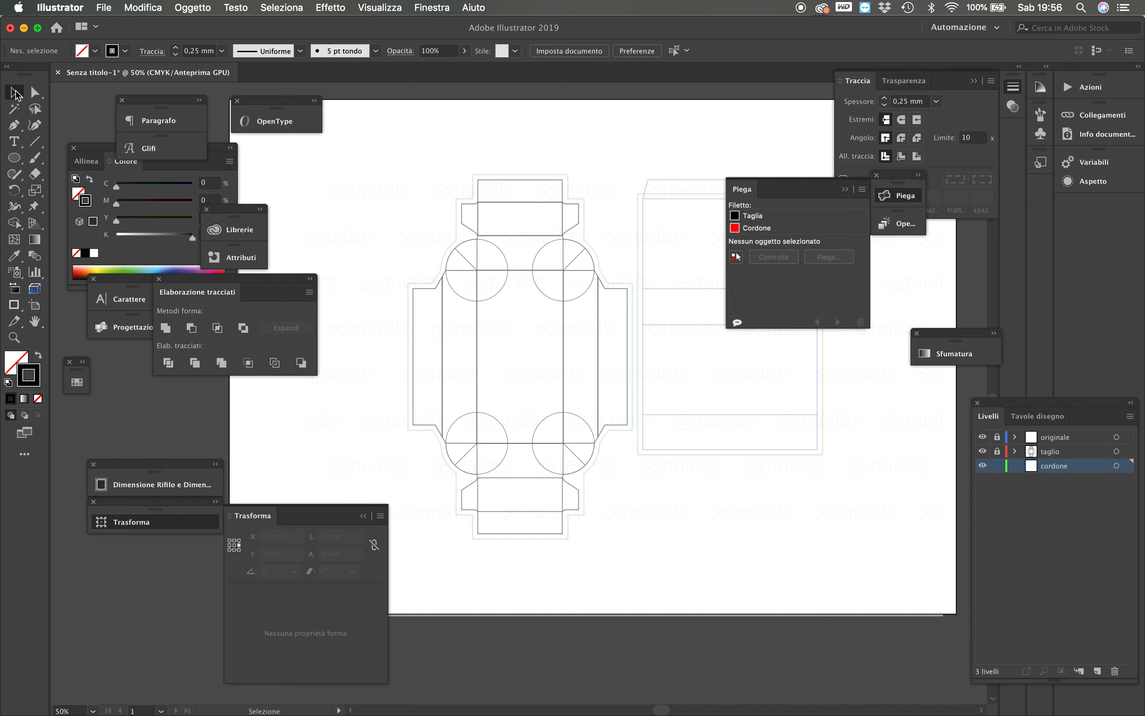
Unlock the taglio layer and copy the entire die-line from it onto the cordone layer
{"action": "left_click", "coordinate": [997, 451]}
{"action": "left_click_drag", "start_coordinate": [390, 164], "coordinate": [636, 562]}
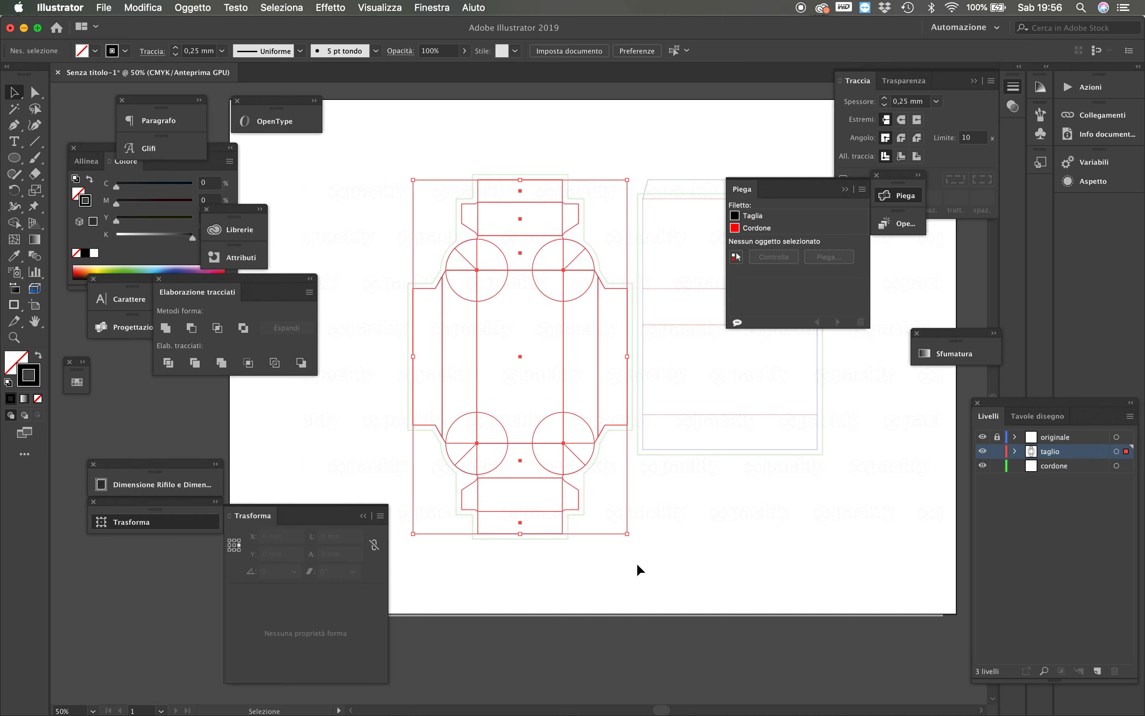
{"action": "left_click", "coordinate": [1074, 467]}
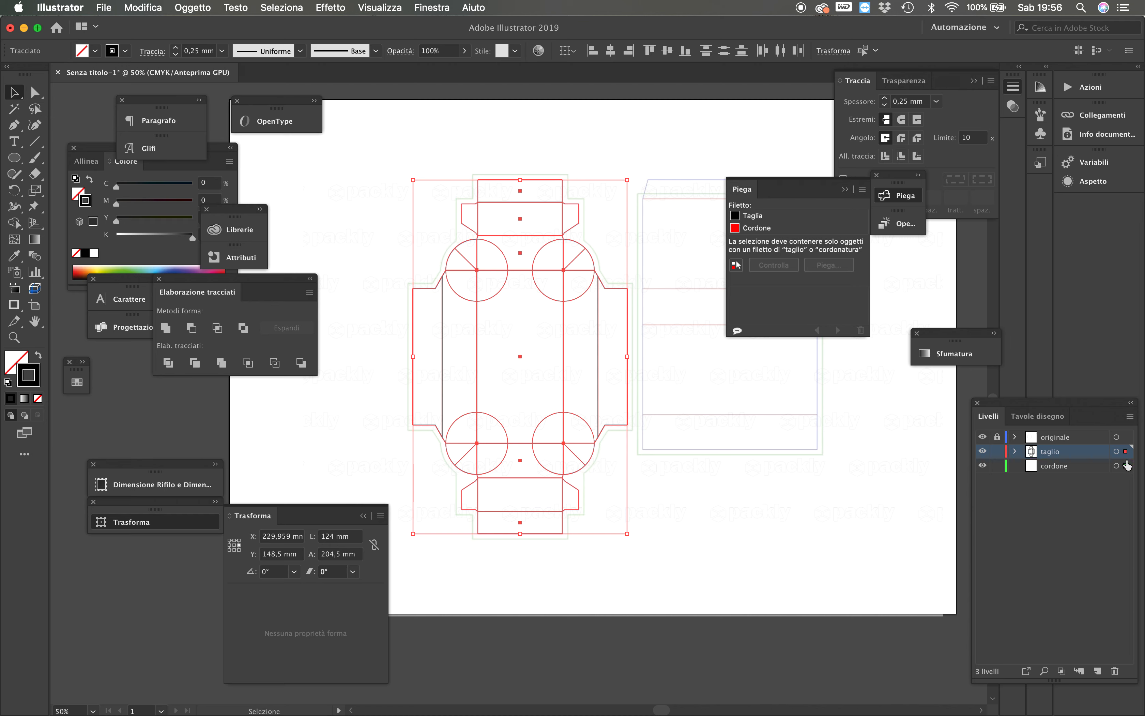
{"action": "left_click_drag", "start_coordinate": [1128, 465], "coordinate": [1127, 466]}
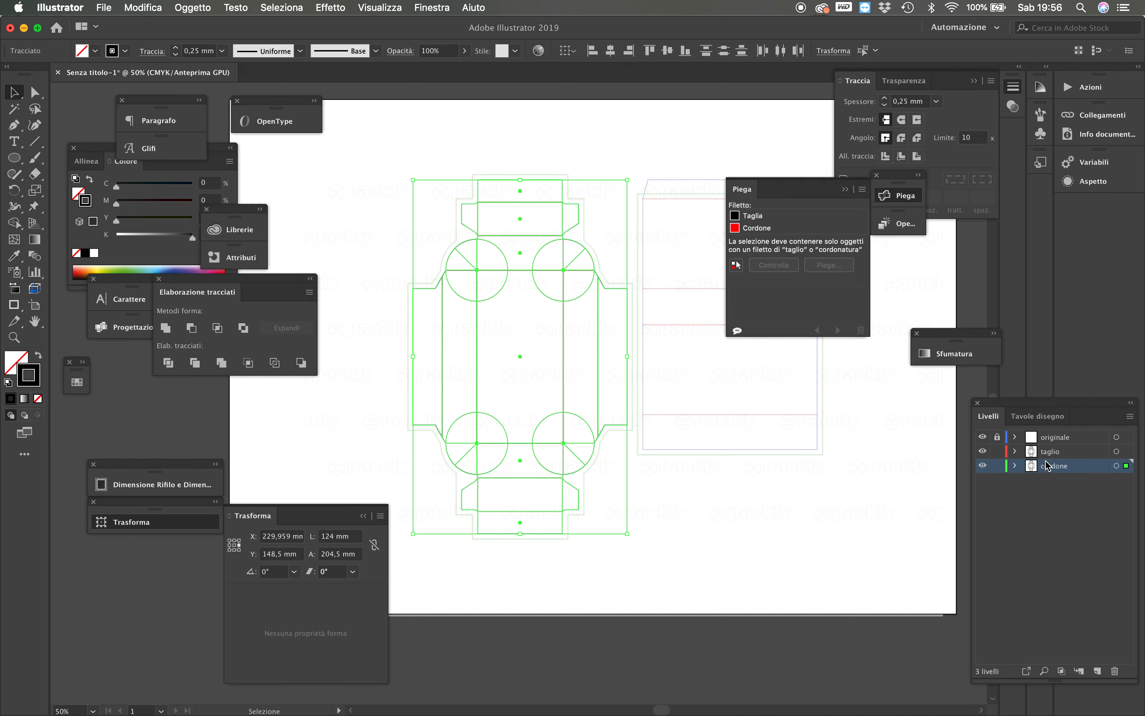
Lock and hide the cordone layer, and make the visible taglio layer the active one
{"action": "left_click", "coordinate": [982, 465]}
{"action": "left_click", "coordinate": [982, 452]}
{"action": "left_click", "coordinate": [982, 465]}
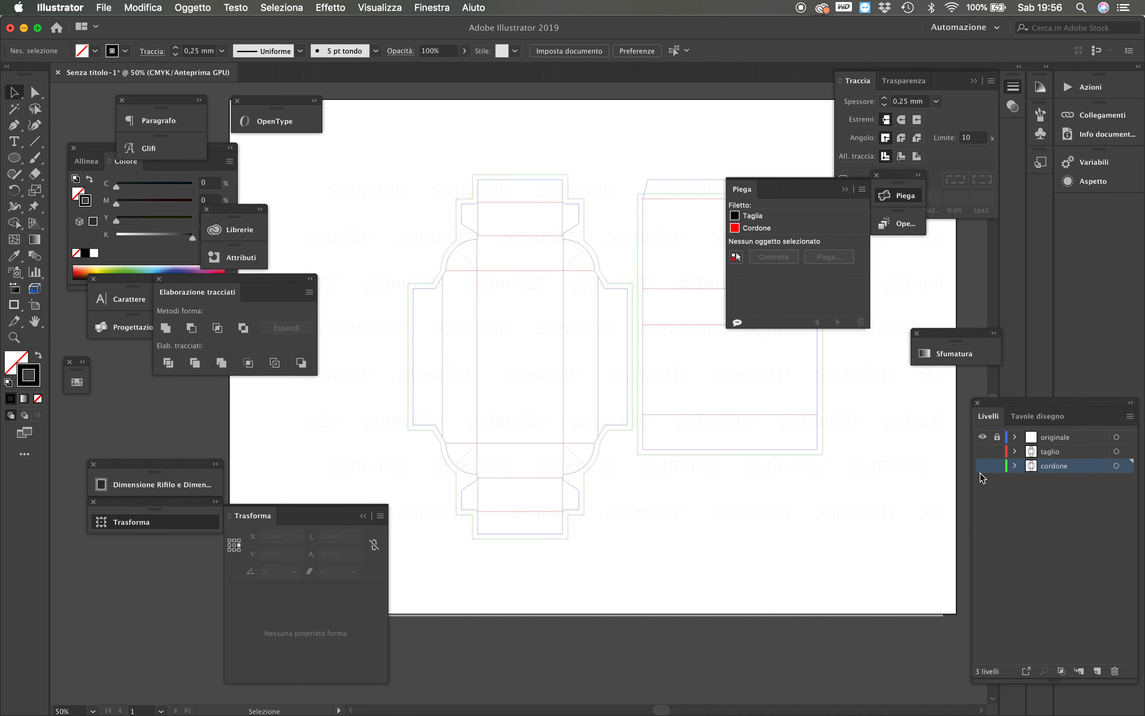
{"action": "left_click", "coordinate": [997, 465]}
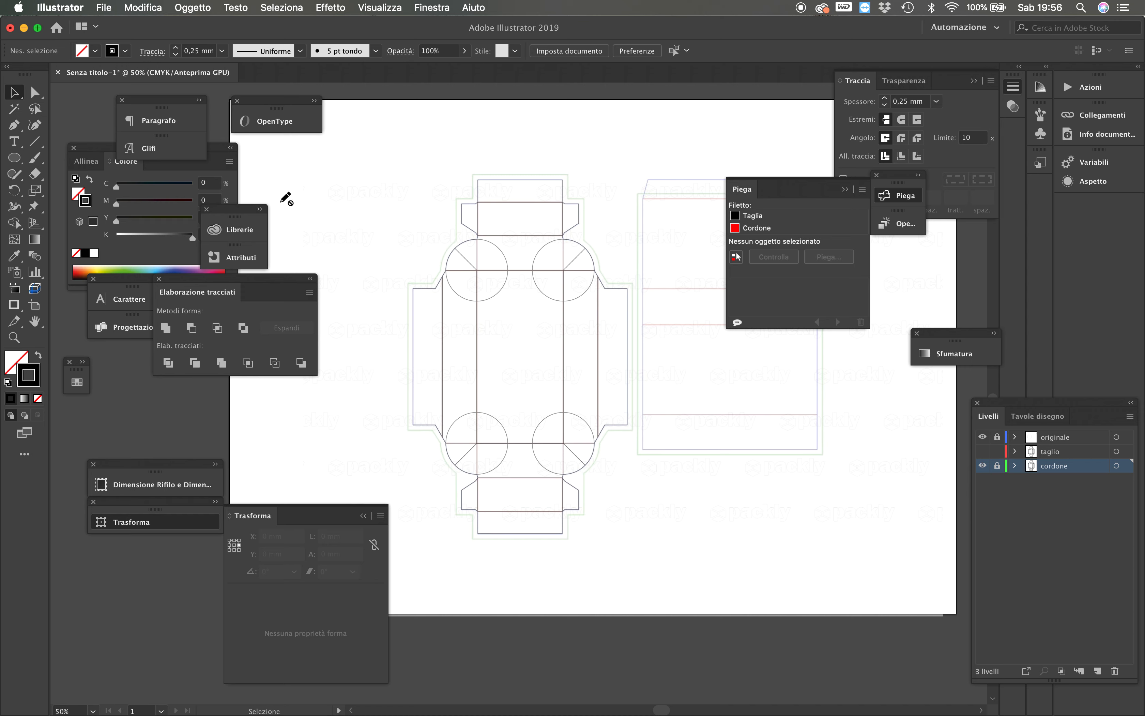
{"action": "left_click", "coordinate": [1053, 452]}
{"action": "left_click", "coordinate": [982, 451]}
Try to unite all the die-line shapes on the taglio layer, inspect the lower panel closely, and undo the union
{"action": "left_click_drag", "start_coordinate": [403, 159], "coordinate": [655, 559]}
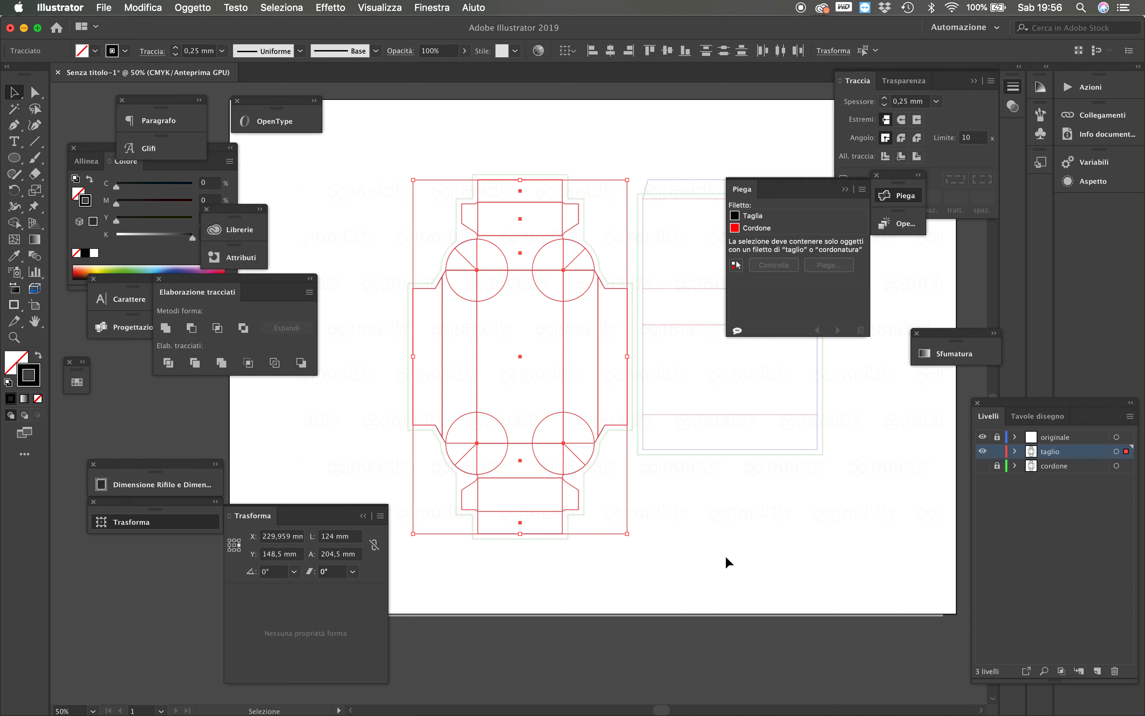
{"action": "left_click", "coordinate": [170, 335]}
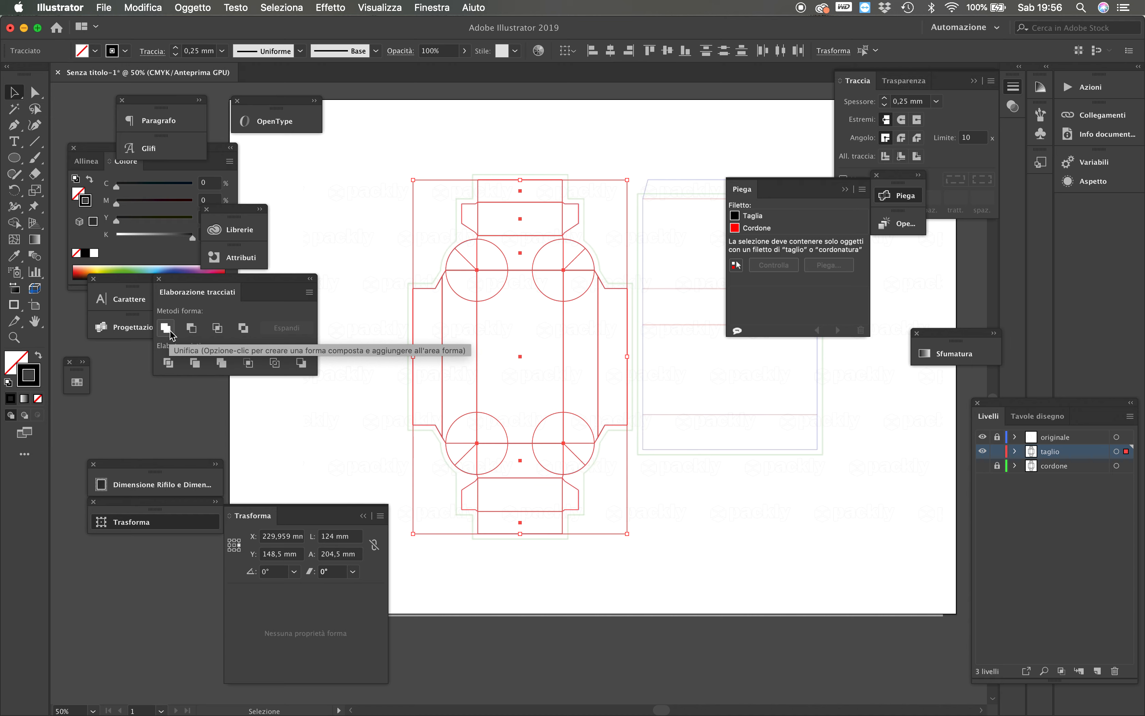
{"action": "left_click", "coordinate": [708, 493]}
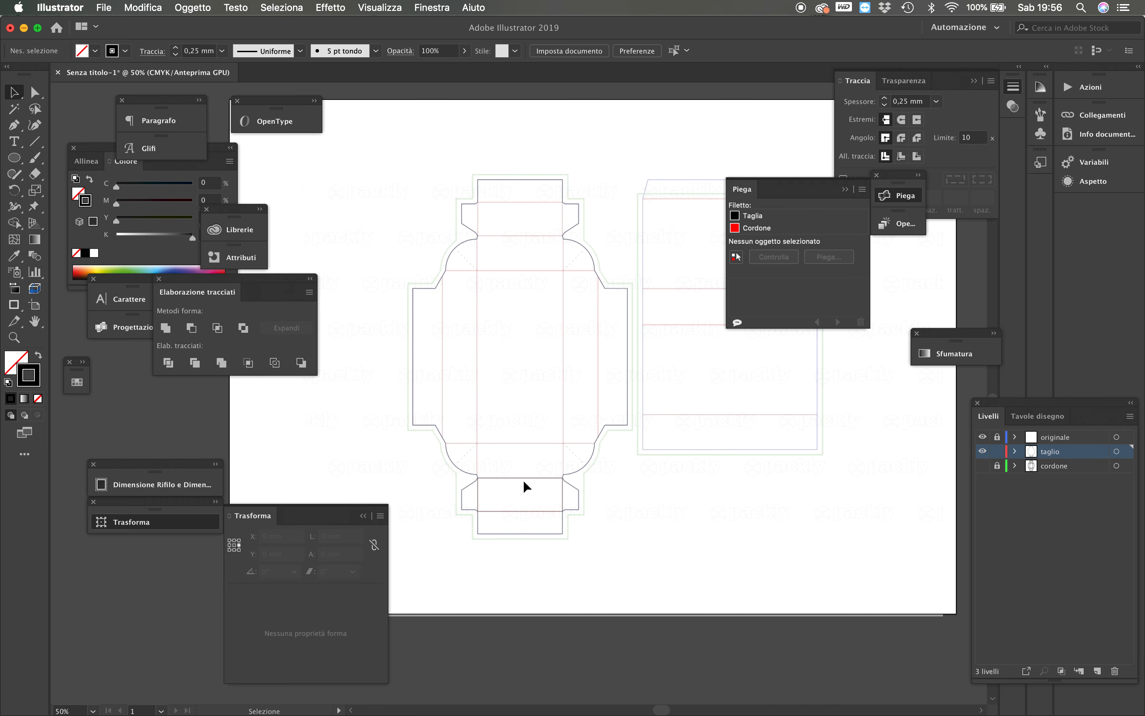
{"action": "left_click", "coordinate": [525, 503], "text": "super"}
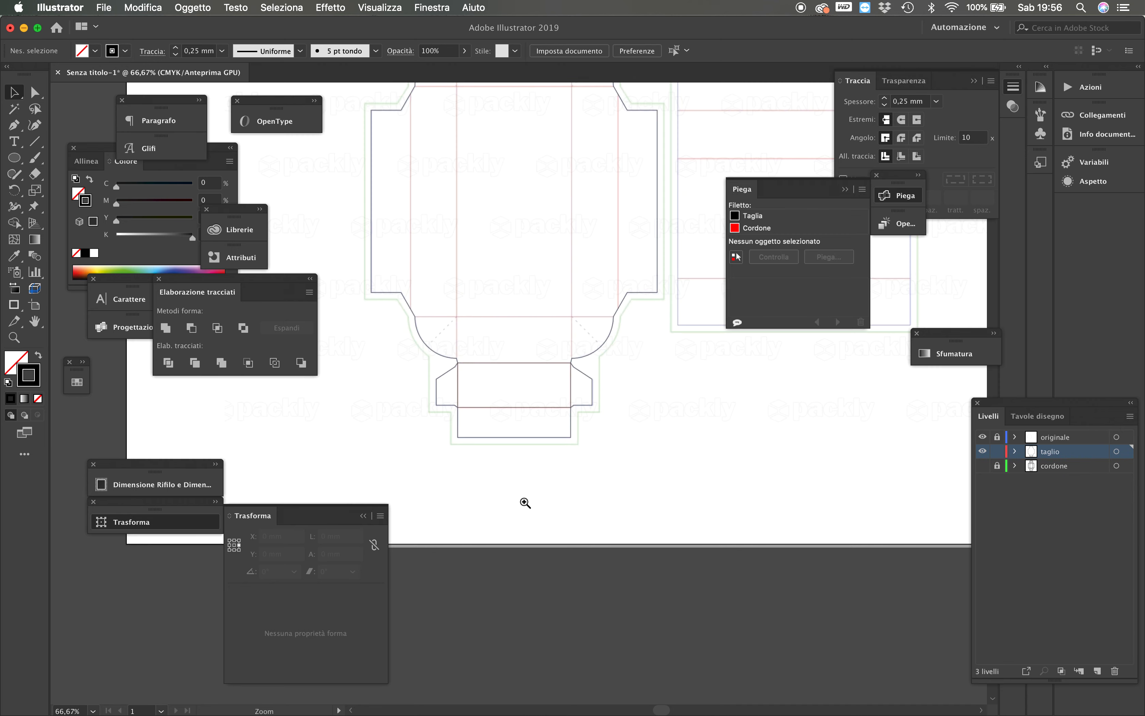
{"action": "left_click", "coordinate": [546, 395], "text": "super"}
{"action": "left_click", "coordinate": [544, 393], "text": "super"}
{"action": "left_click", "coordinate": [544, 393], "text": "super"}
{"action": "left_click_drag", "start_coordinate": [491, 445], "coordinate": [653, 530]}
{"action": "key", "text": "super+a"}
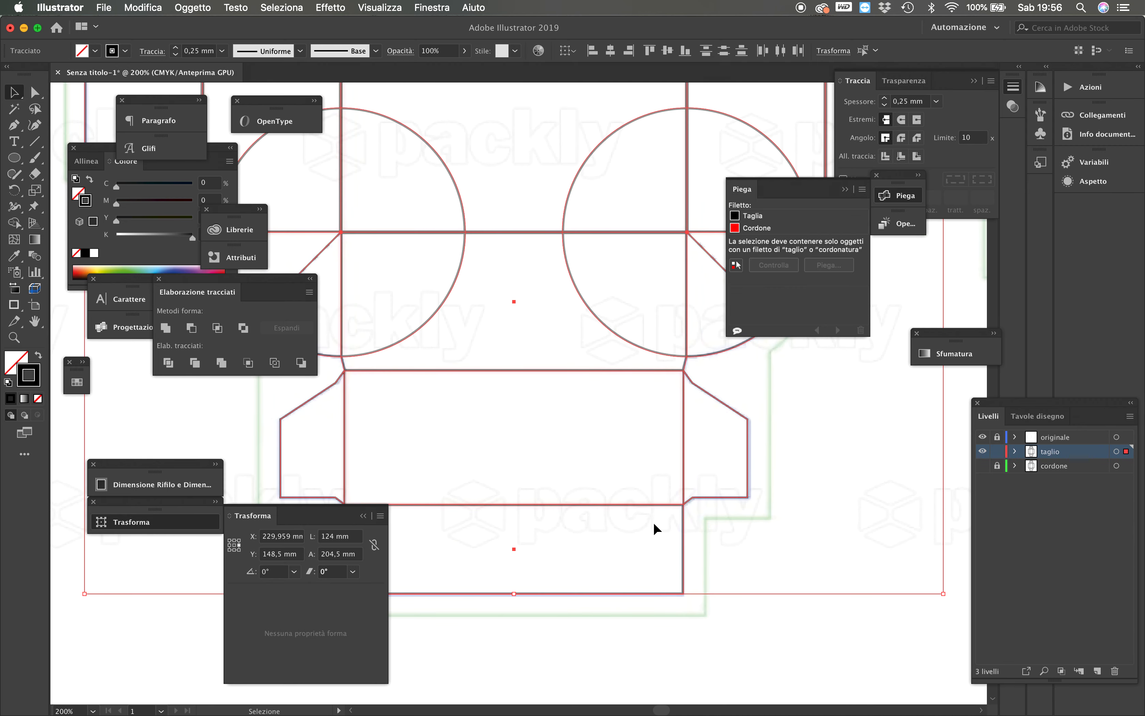
{"action": "left_click", "coordinate": [782, 630]}
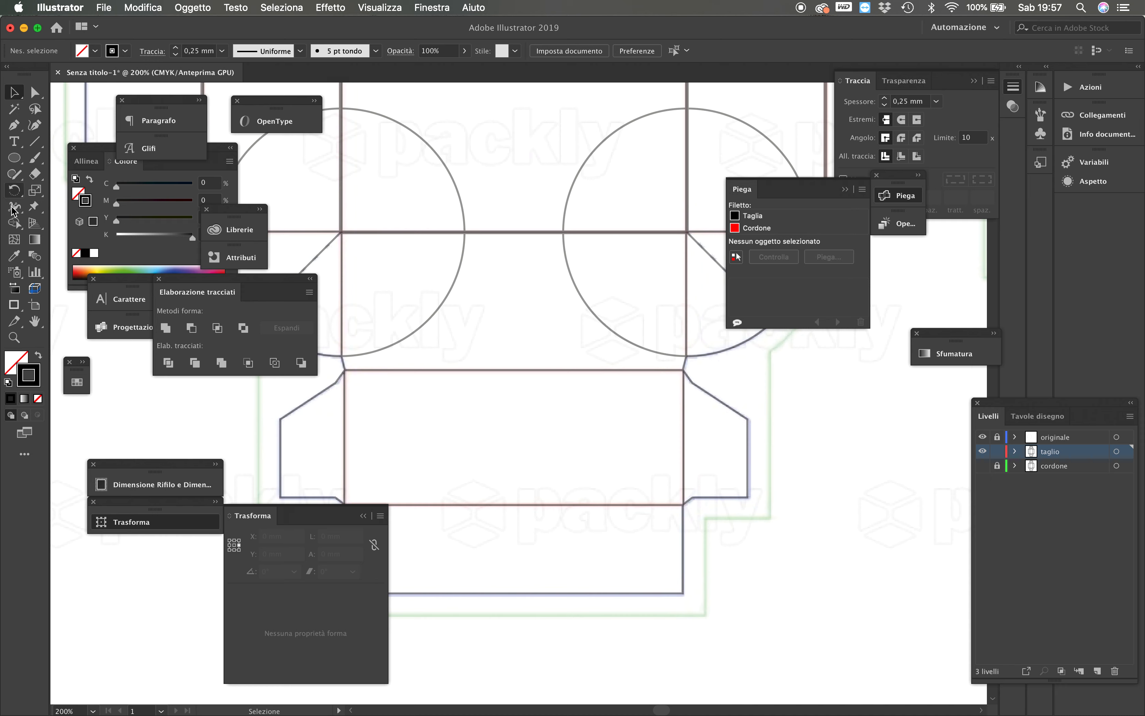
Draw a rectangle about 13.5 × 28.9 mm across the lower panel's two fold lines, try uniting everything, and undo the union
{"action": "left_click_drag", "start_coordinate": [25, 163], "coordinate": [71, 155]}
{"action": "mouse_move", "coordinate": [460, 334]}
{"action": "left_mouse_down"}
{"action": "mouse_move", "coordinate": [560, 526]}
{"action": "mouse_move", "coordinate": [554, 534]}
{"action": "left_mouse_up"}
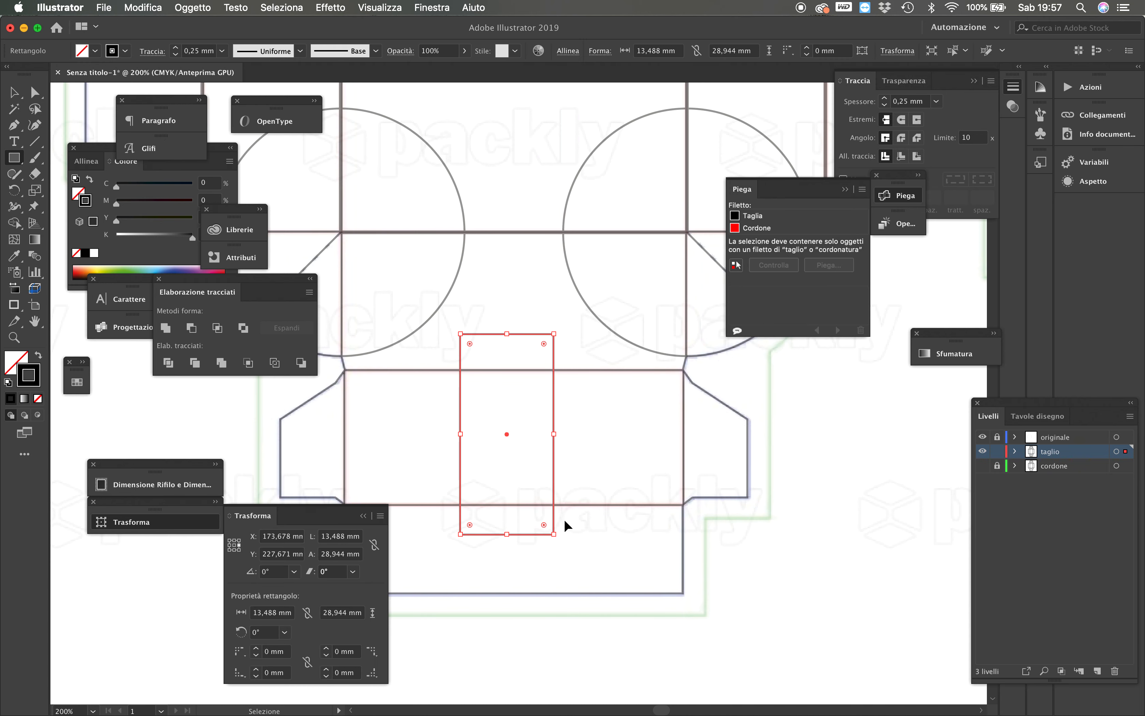
{"action": "key", "text": "super+a"}
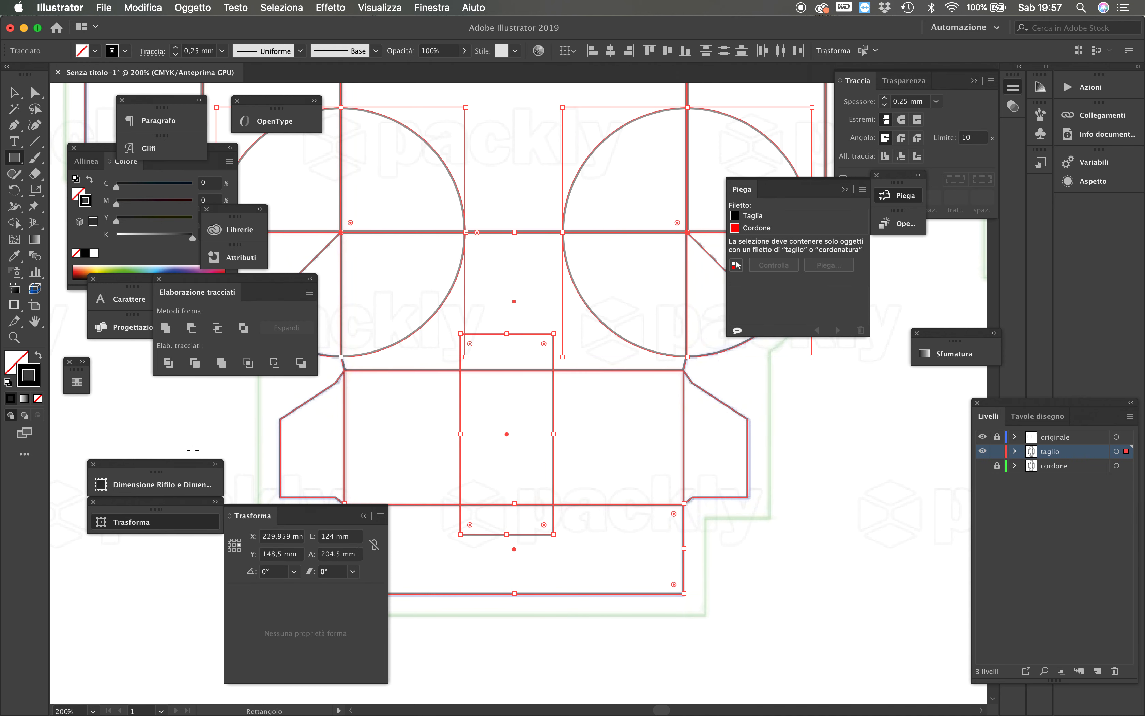
{"action": "left_click", "coordinate": [168, 327]}
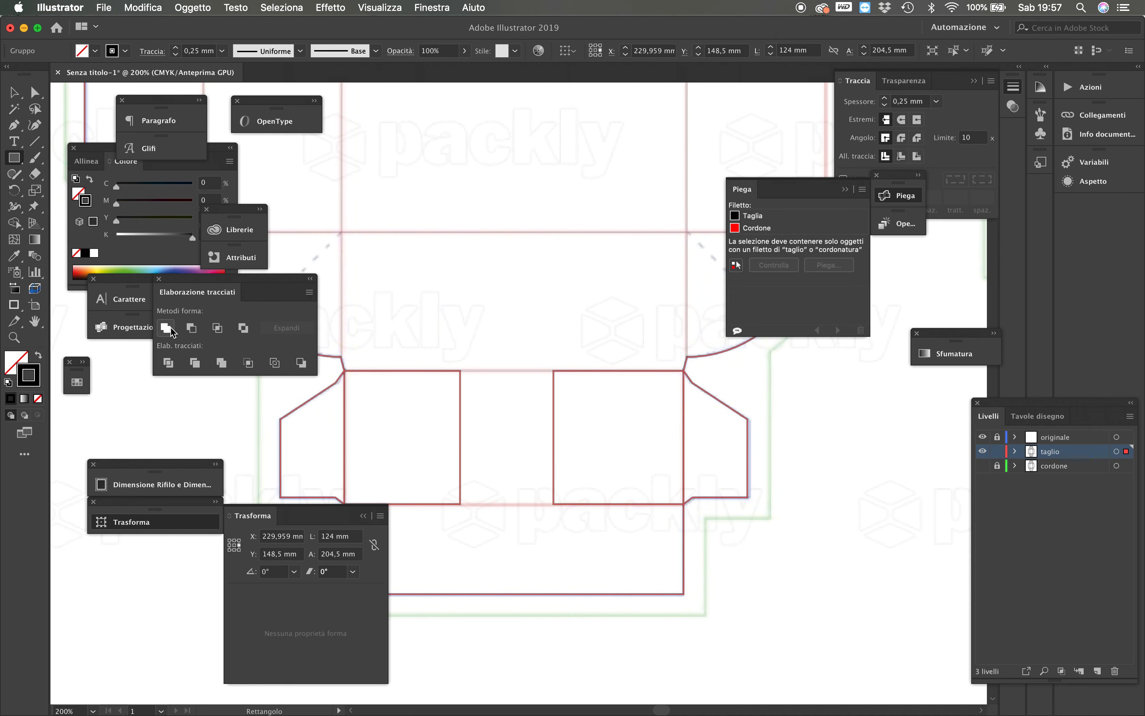
{"action": "key", "text": "super+z"}
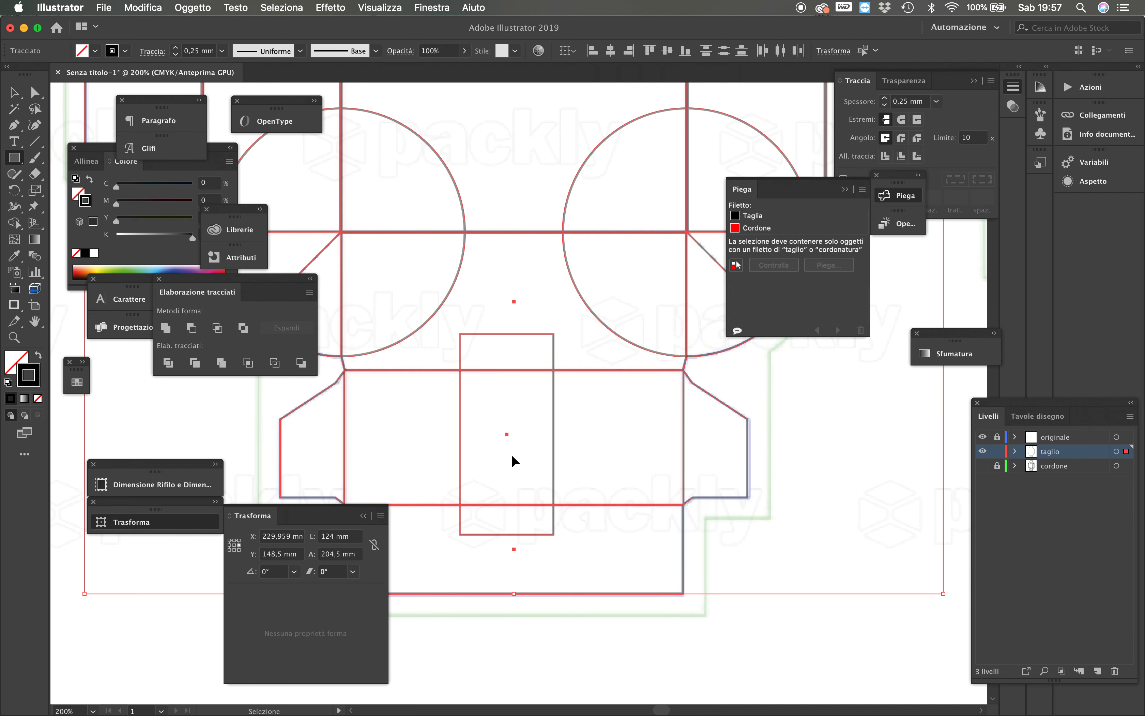
Draw small rectangles over both side folds of the lower panel, the left one about 8.9 × 6 mm, and unite all shapes
{"action": "left_click", "coordinate": [14, 92]}
{"action": "left_click", "coordinate": [923, 456]}
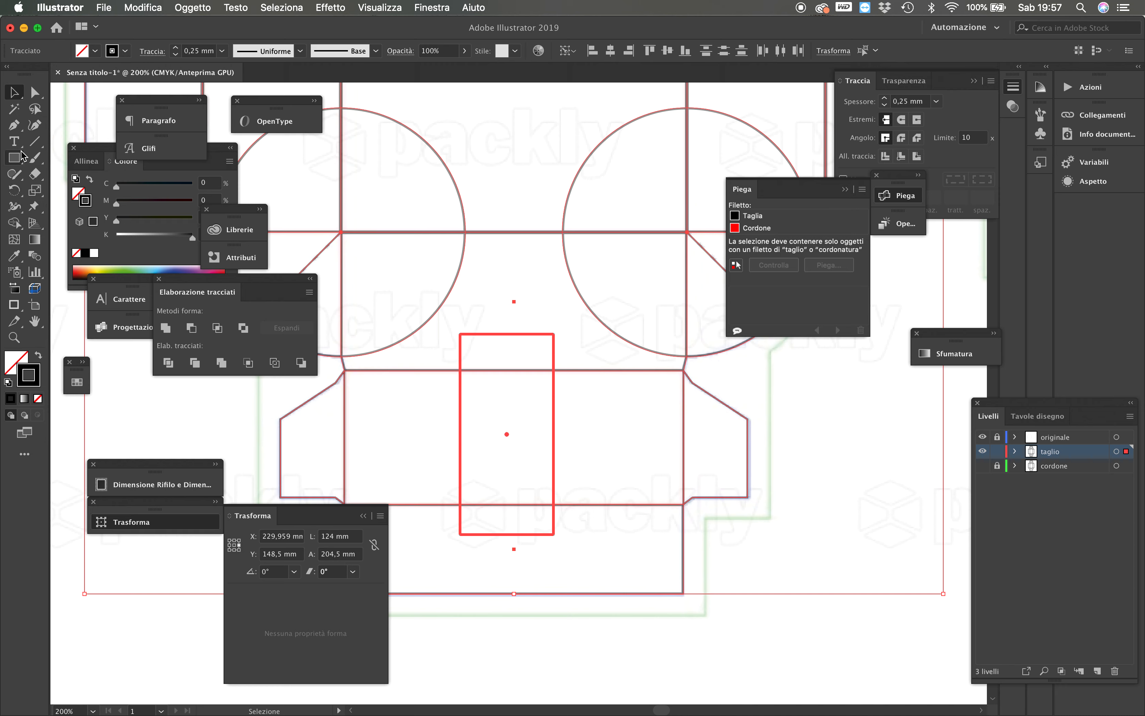
{"action": "left_click", "coordinate": [15, 156]}
{"action": "left_click_drag", "start_coordinate": [652, 428], "coordinate": [710, 472]}
{"action": "left_click_drag", "start_coordinate": [394, 425], "coordinate": [333, 466]}
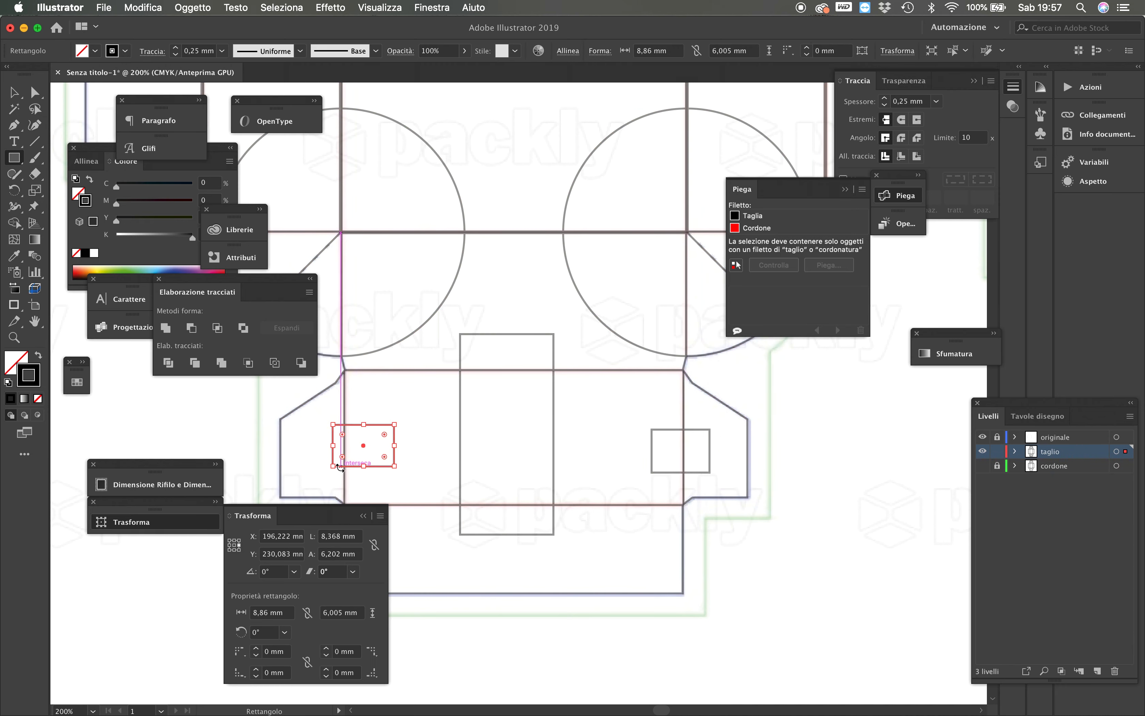
{"action": "key", "text": "super+a"}
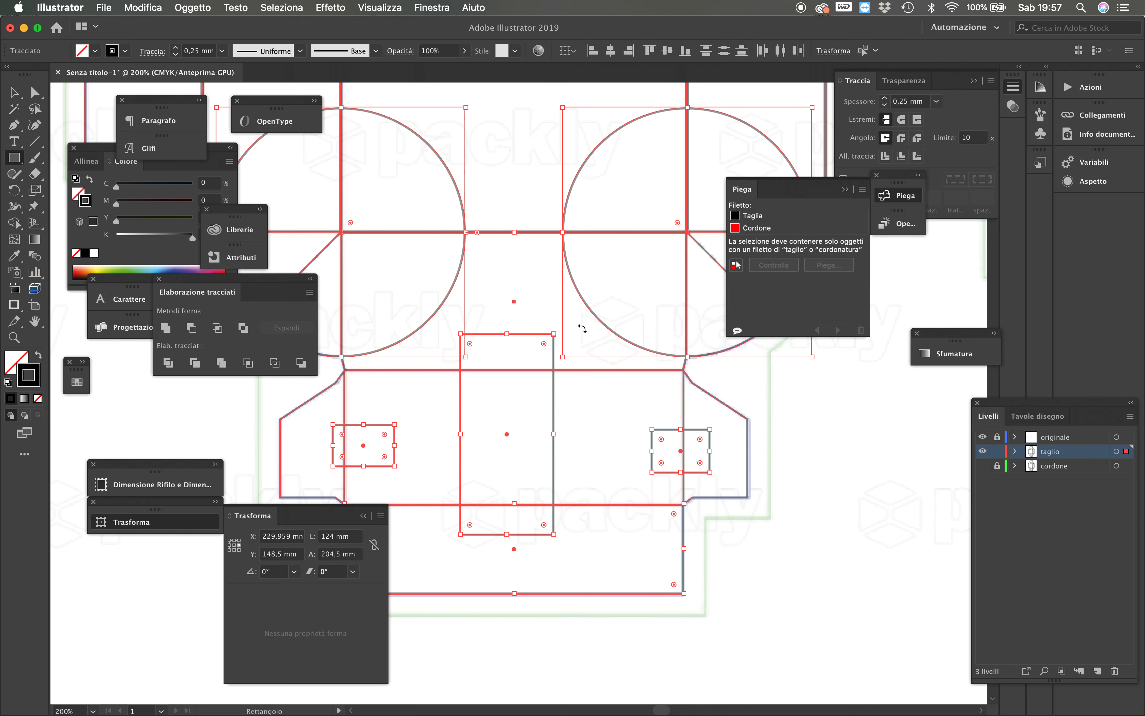
{"action": "left_click", "coordinate": [165, 327]}
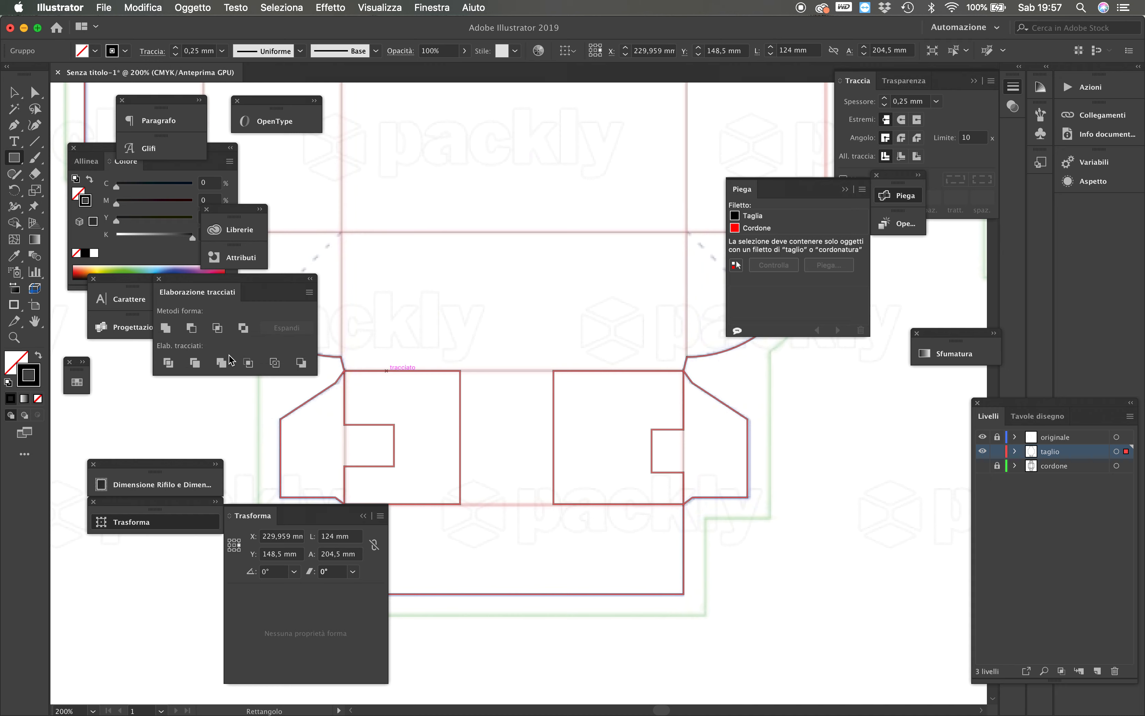
Delete the leftover anchor points of the left square and notch inside the lower panel with the Pen tool
{"action": "left_click", "coordinate": [38, 95]}
{"action": "left_click", "coordinate": [15, 125]}
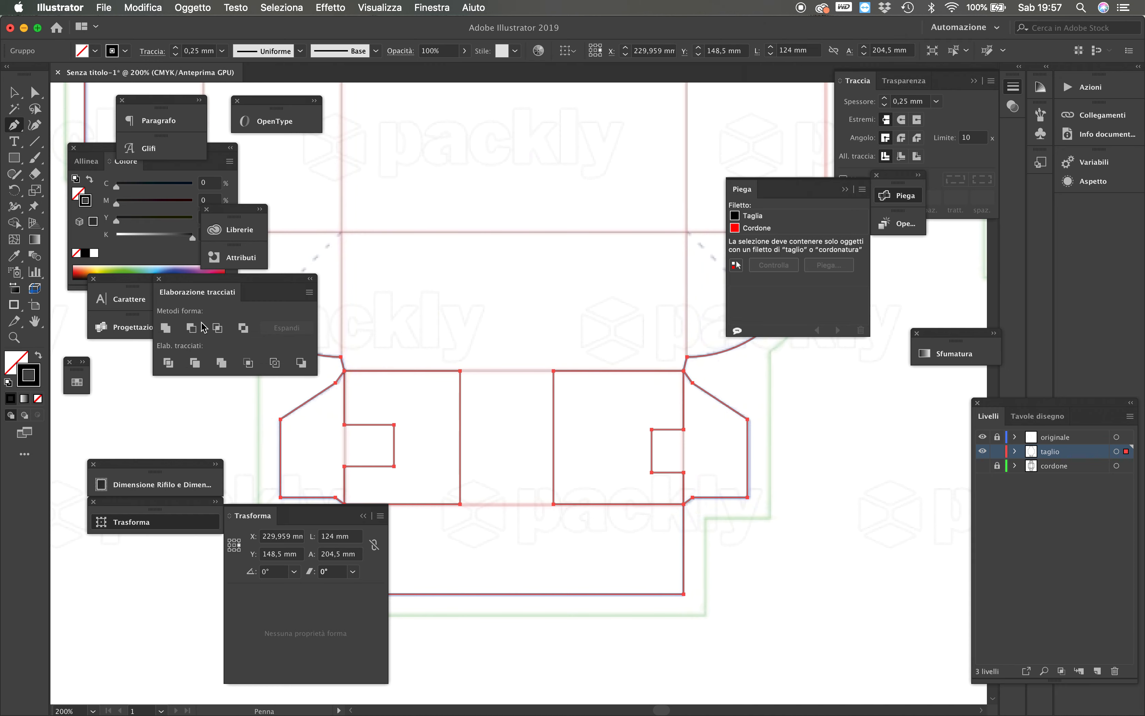
{"action": "left_click", "coordinate": [460, 371]}
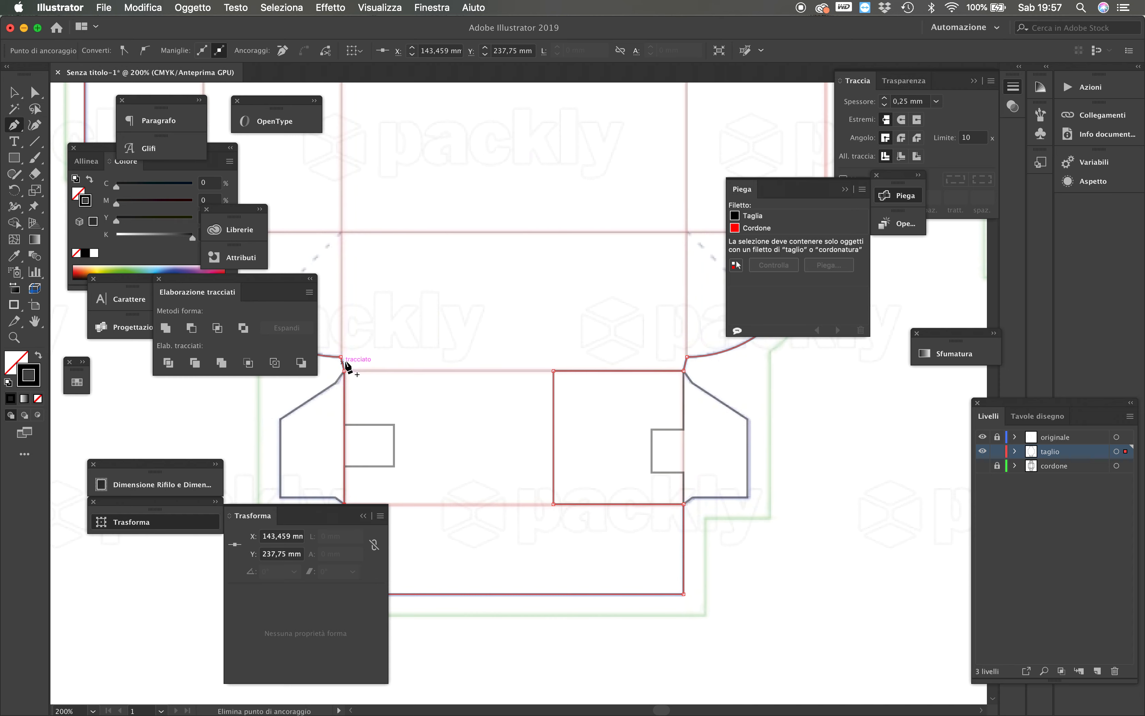
{"action": "left_click", "coordinate": [396, 431], "text": "super"}
{"action": "left_click", "coordinate": [394, 429], "text": "super"}
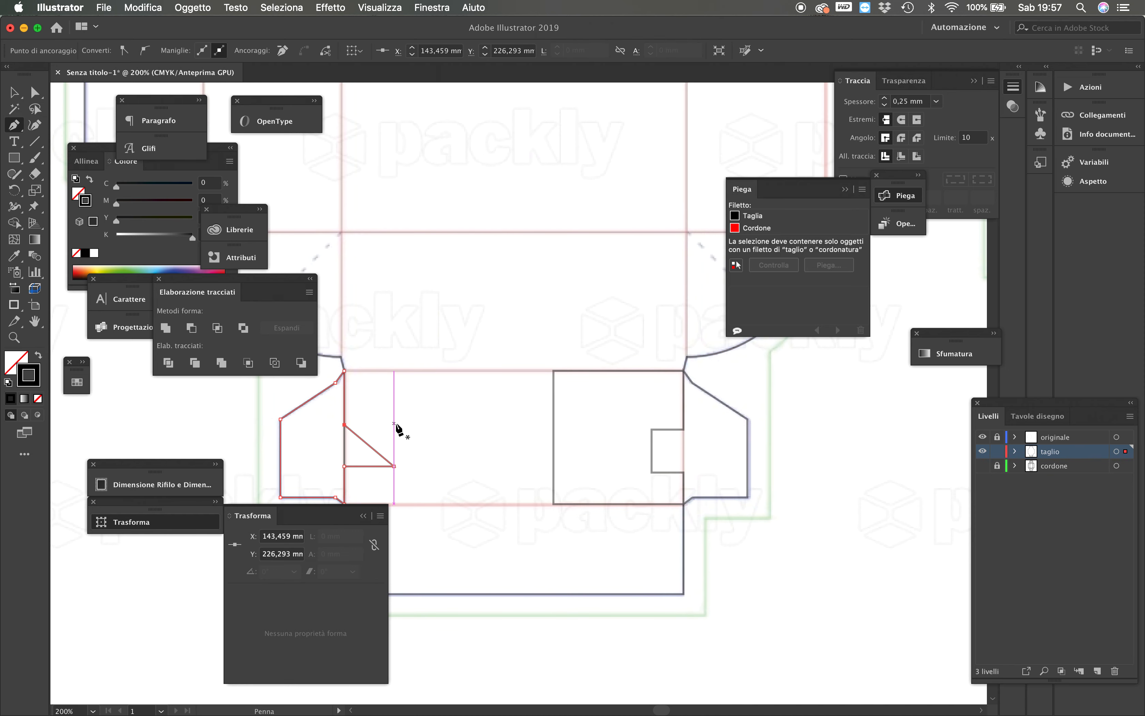
{"action": "key", "text": "Delete"}
{"action": "left_click", "coordinate": [344, 466]}
{"action": "left_click", "coordinate": [344, 424]}
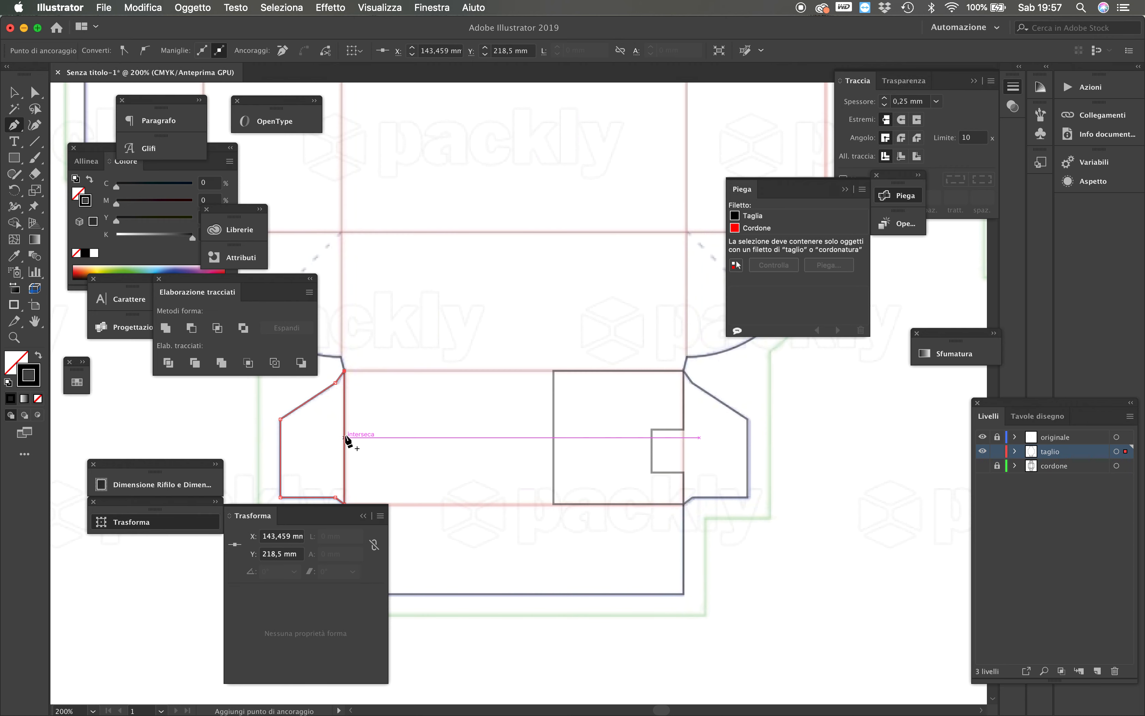
Try to move the two inner corner points of the lower panel's left tab outward
{"action": "scroll", "coordinate": [349, 449], "scroll_direction": "left", "scroll_amount": 5}
{"action": "scroll", "coordinate": [349, 449], "scroll_direction": "down", "scroll_amount": 2}
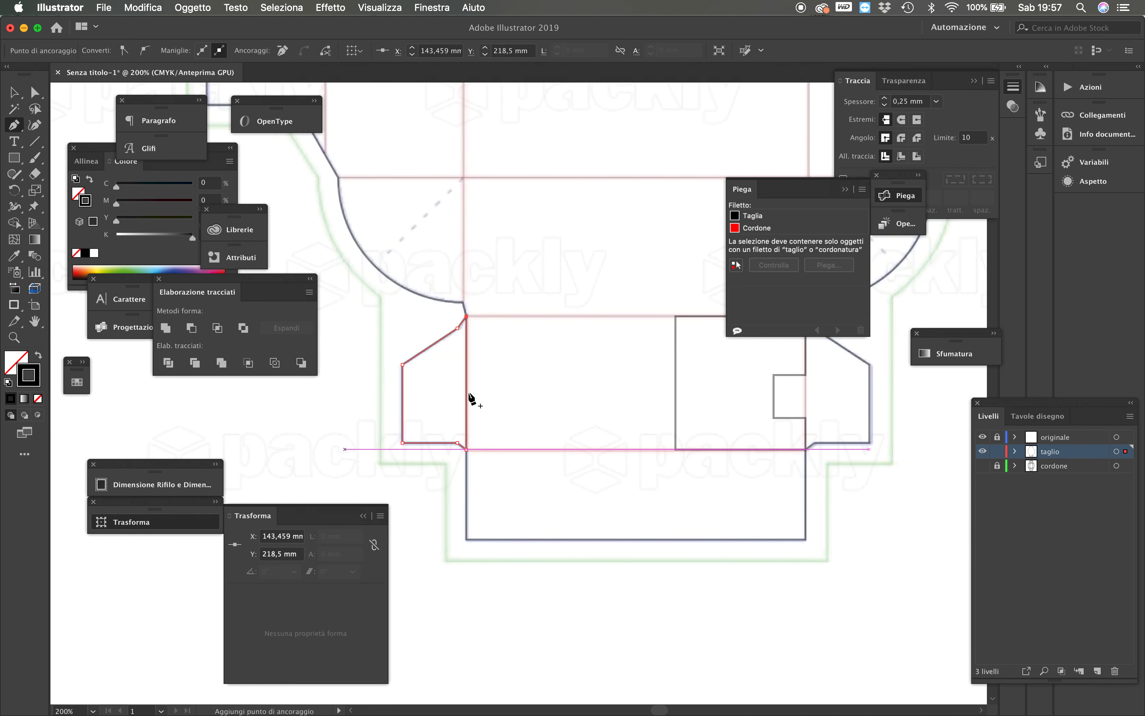
{"action": "left_click_drag", "start_coordinate": [466, 449], "coordinate": [429, 465]}
{"action": "left_click_drag", "start_coordinate": [468, 322], "coordinate": [437, 323]}
Undo the corner and anchor point edits, the union and the added rectangles to restore the separate die-line shapes
{"action": "key", "text": "super+z"}
{"action": "key", "text": "super+z"}
{"action": "key", "text": "super+z"}
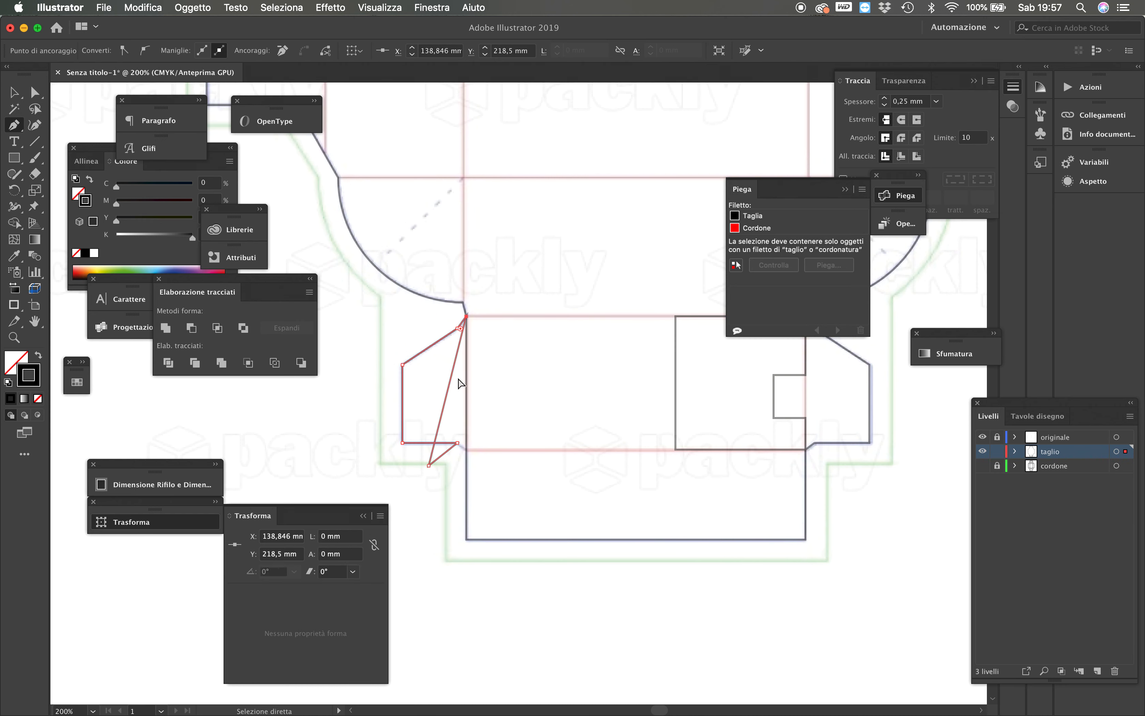
{"action": "key", "text": "super+z"}
{"action": "key", "text": "super+z"}
{"action": "key", "text": "super+z"}
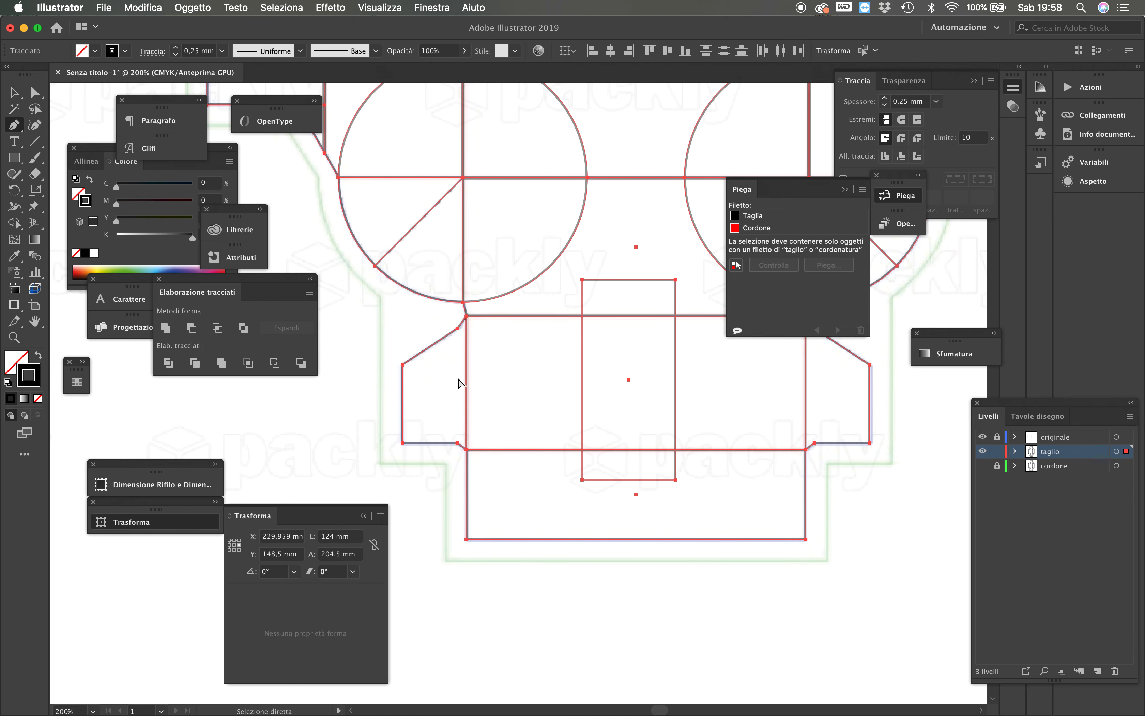
{"action": "key", "text": "super+z"}
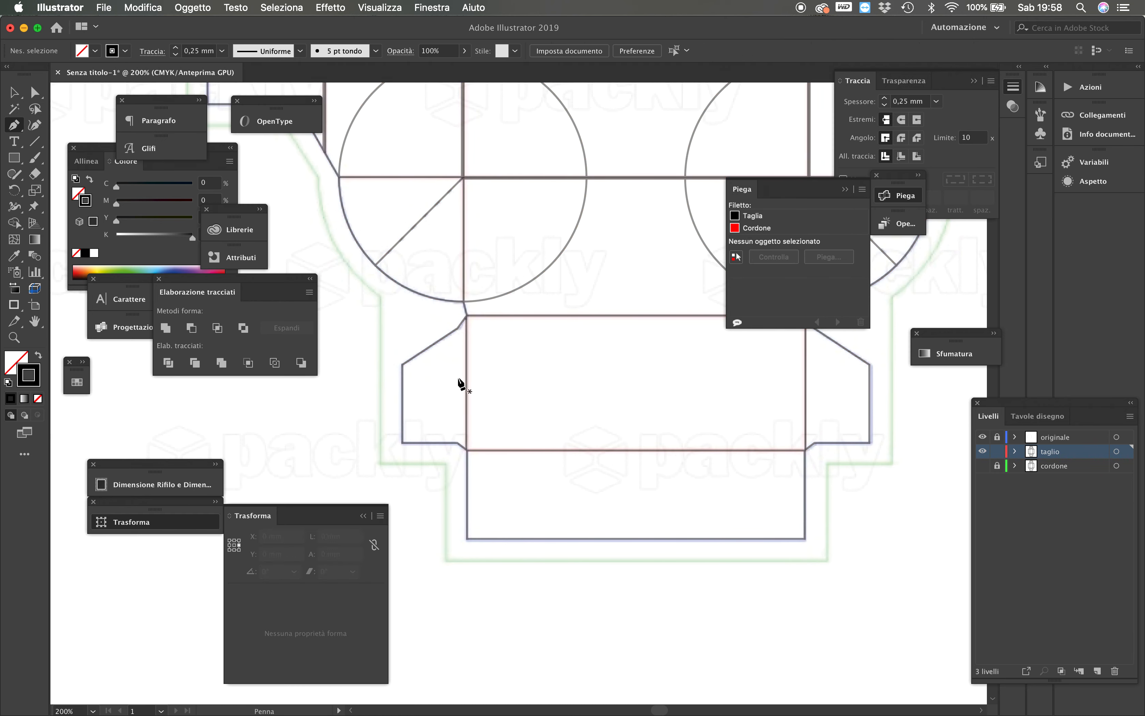
Examine the lower panel up close and select its right side tab
{"action": "left_click", "coordinate": [583, 397], "text": "alt+super"}
{"action": "left_click", "coordinate": [583, 397], "text": "alt+super"}
{"action": "left_click", "coordinate": [583, 397], "text": "alt+super"}
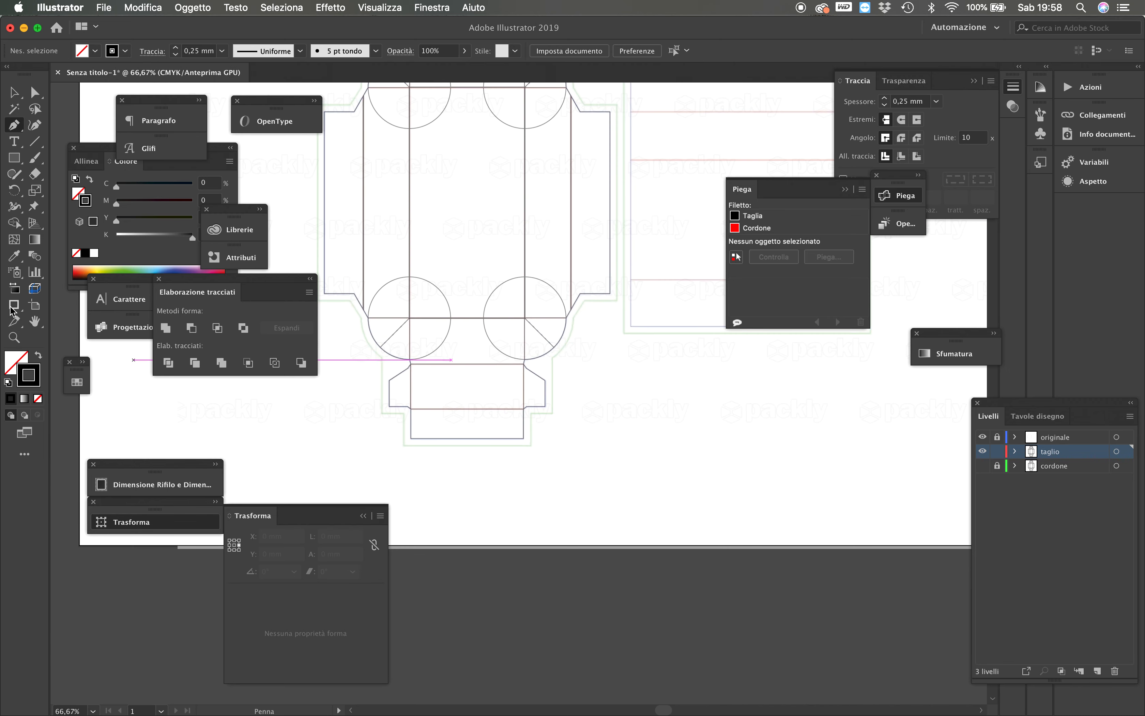
{"action": "left_click", "coordinate": [12, 94]}
{"action": "left_click", "coordinate": [497, 337], "text": "super"}
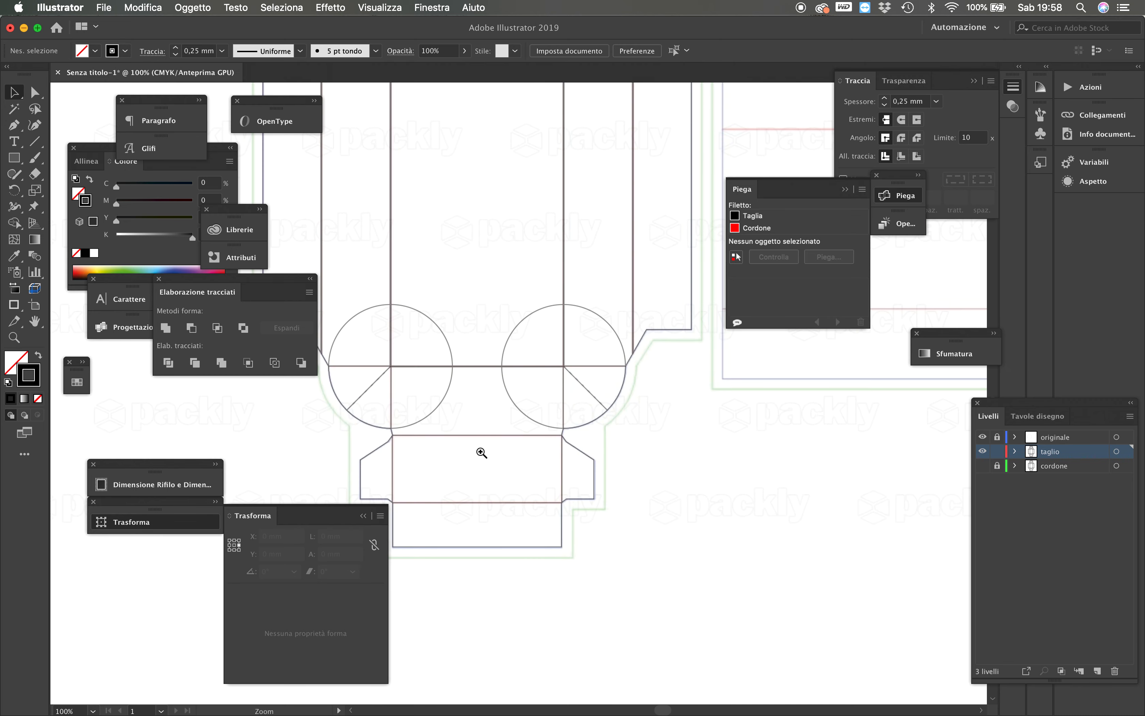
{"action": "left_click", "coordinate": [481, 451], "text": "super"}
{"action": "left_click_drag", "start_coordinate": [750, 409], "coordinate": [670, 454]}
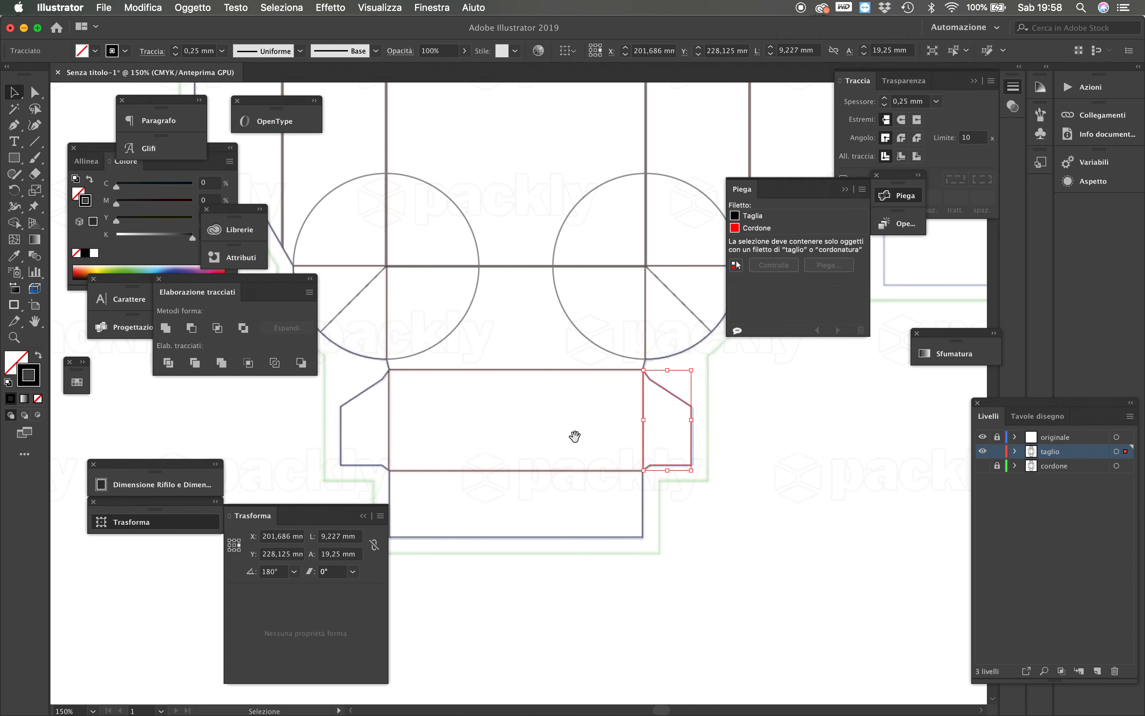
Try uniting the entire die-line on the taglio layer again, check the resulting paths, and undo the union
{"action": "left_click", "coordinate": [556, 430], "text": "alt+super"}
{"action": "left_click", "coordinate": [498, 389], "text": "alt+super"}
{"action": "left_click", "coordinate": [498, 374], "text": "alt+super"}
{"action": "left_click", "coordinate": [498, 374], "text": "alt+super"}
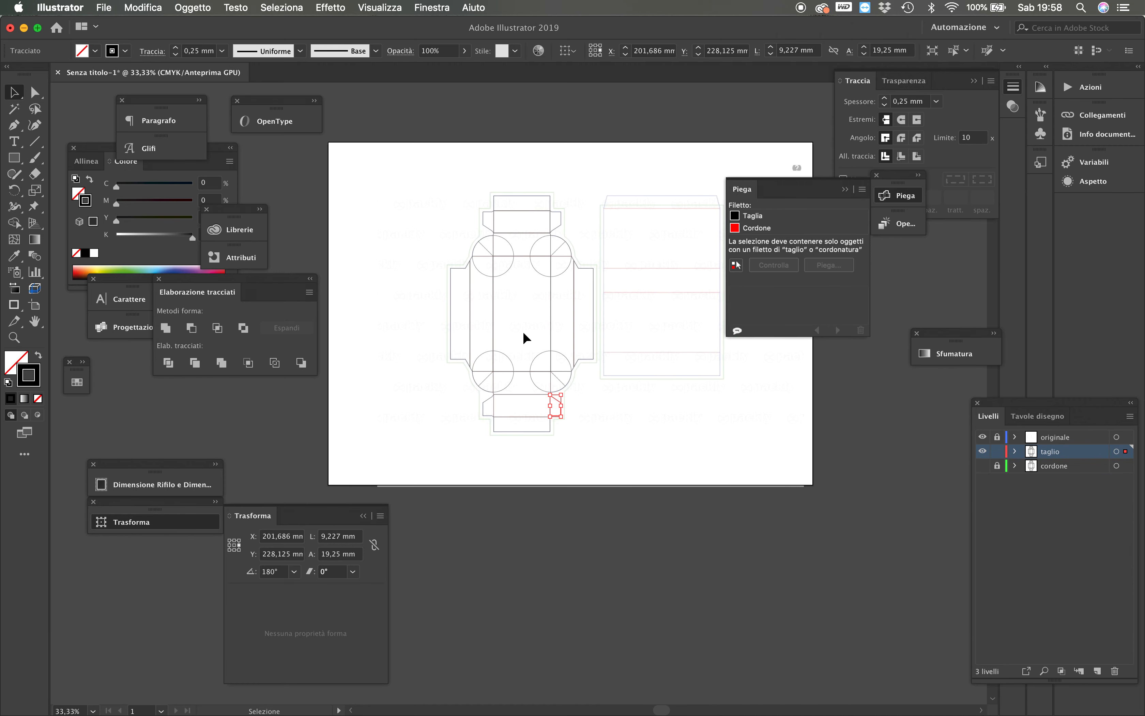
{"action": "key", "text": "super+q"}
{"action": "left_click", "coordinate": [641, 399]}
{"action": "key", "text": "super+a"}
{"action": "key", "text": "v"}
{"action": "left_click", "coordinate": [165, 328]}
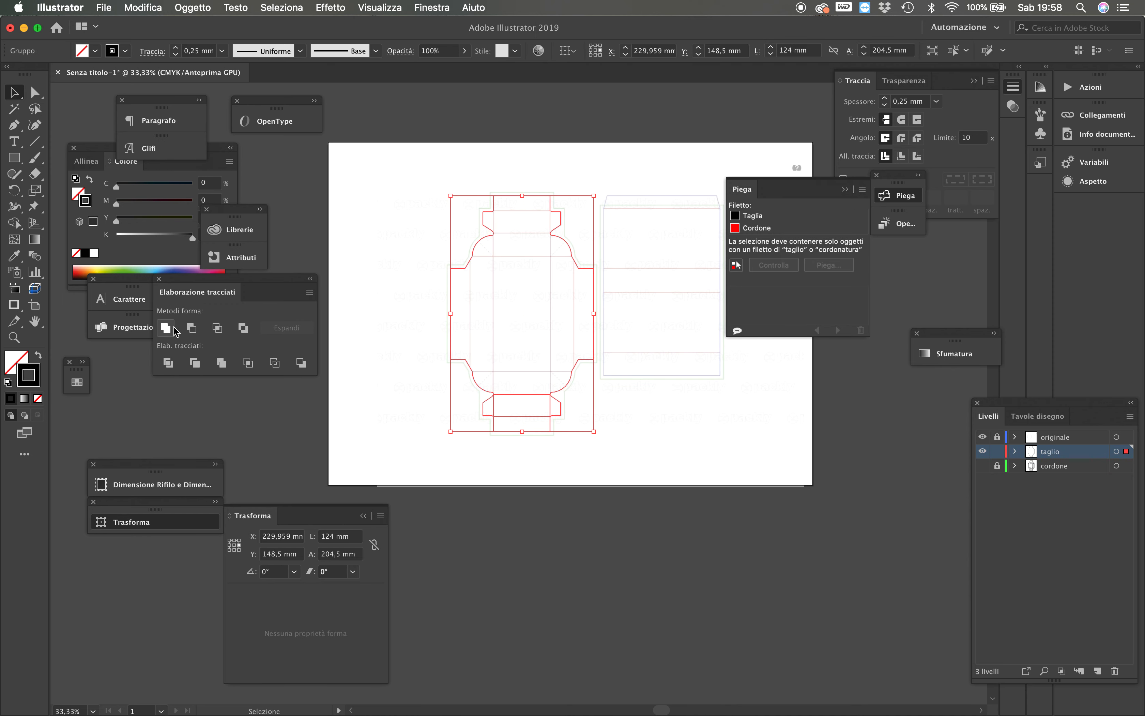
{"action": "key", "text": "a"}
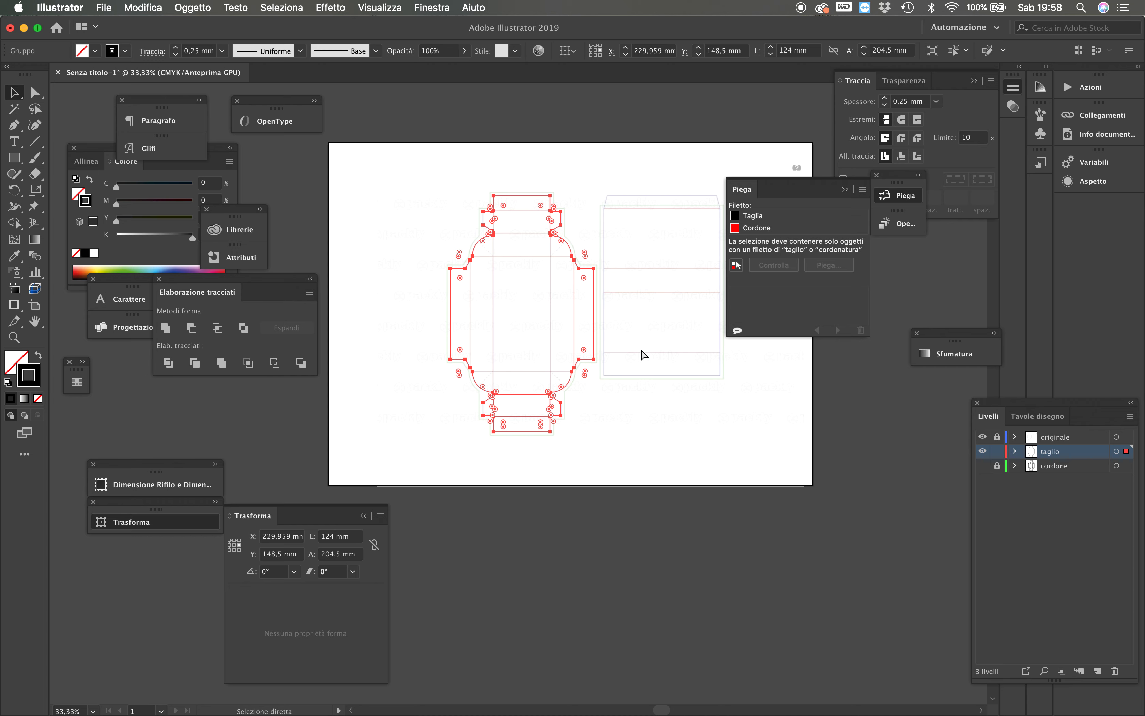
{"action": "left_click", "coordinate": [631, 353]}
{"action": "key", "text": "z"}
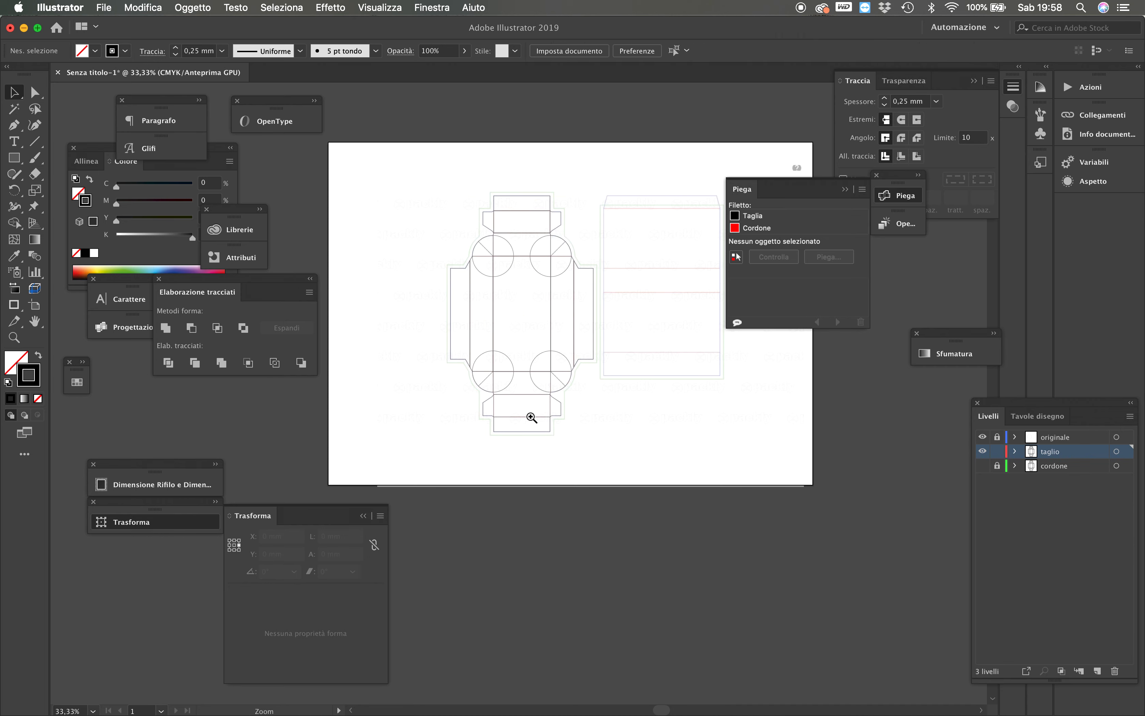
Select the lower panel's left side tab and nudge it slightly downward
{"action": "left_click", "coordinate": [534, 426]}
{"action": "left_click", "coordinate": [476, 325]}
{"action": "left_click", "coordinate": [477, 325]}
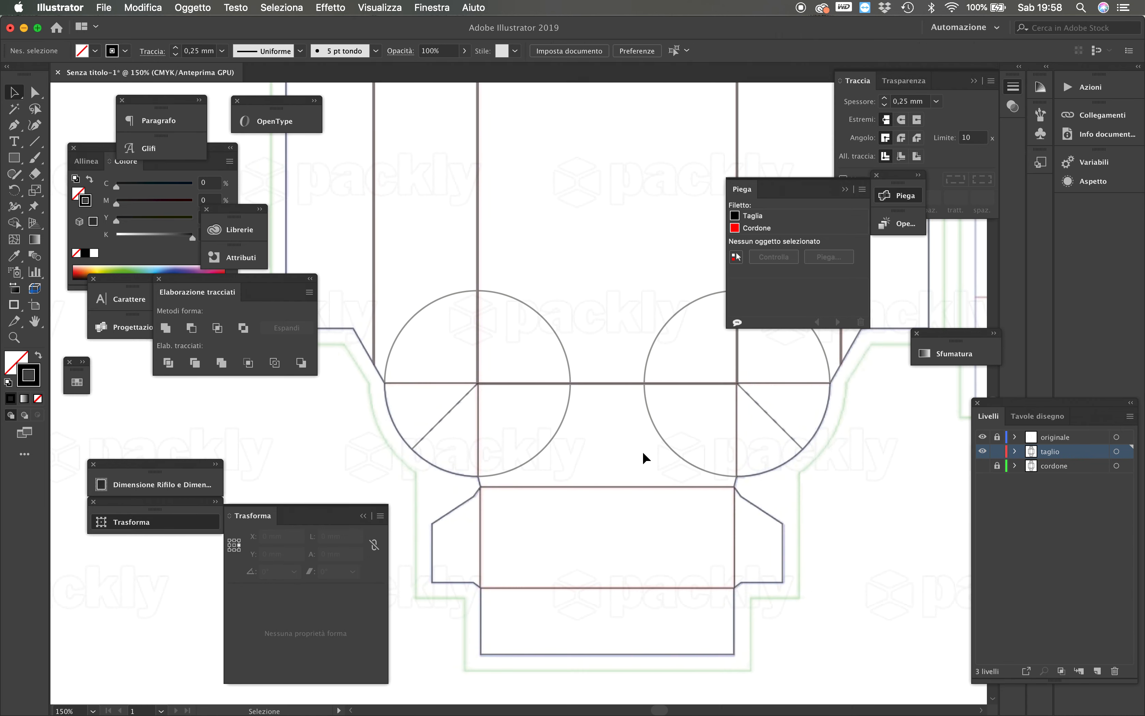
{"action": "mouse_move", "coordinate": [455, 511]}
{"action": "left_mouse_down"}
{"action": "mouse_move", "coordinate": [442, 511]}
{"action": "mouse_move", "coordinate": [455, 512]}
{"action": "left_mouse_up"}
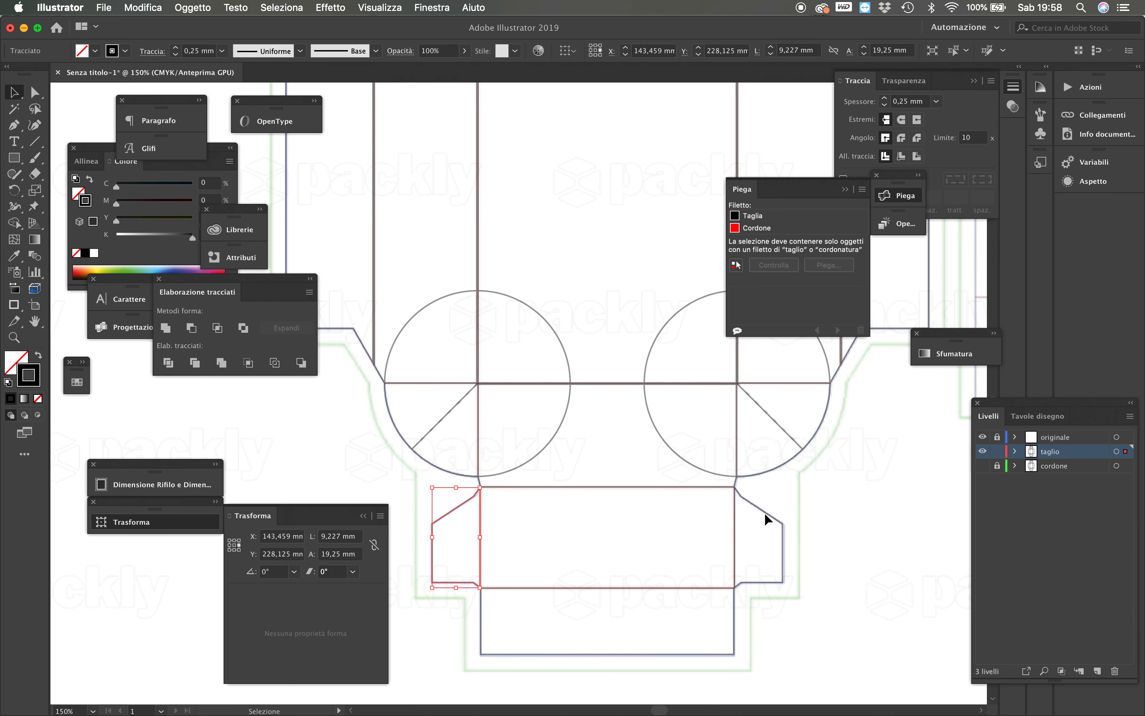
{"action": "left_click", "coordinate": [538, 549]}
{"action": "mouse_move", "coordinate": [458, 509]}
{"action": "left_mouse_down"}
{"action": "mouse_move", "coordinate": [440, 511]}
{"action": "mouse_move", "coordinate": [464, 510]}
{"action": "left_mouse_up"}
{"action": "left_click", "coordinate": [554, 544]}
{"action": "scroll", "coordinate": [430, 448], "scroll_direction": "up", "scroll_amount": 7}
{"action": "scroll", "coordinate": [431, 448], "scroll_direction": "left", "scroll_amount": 10}
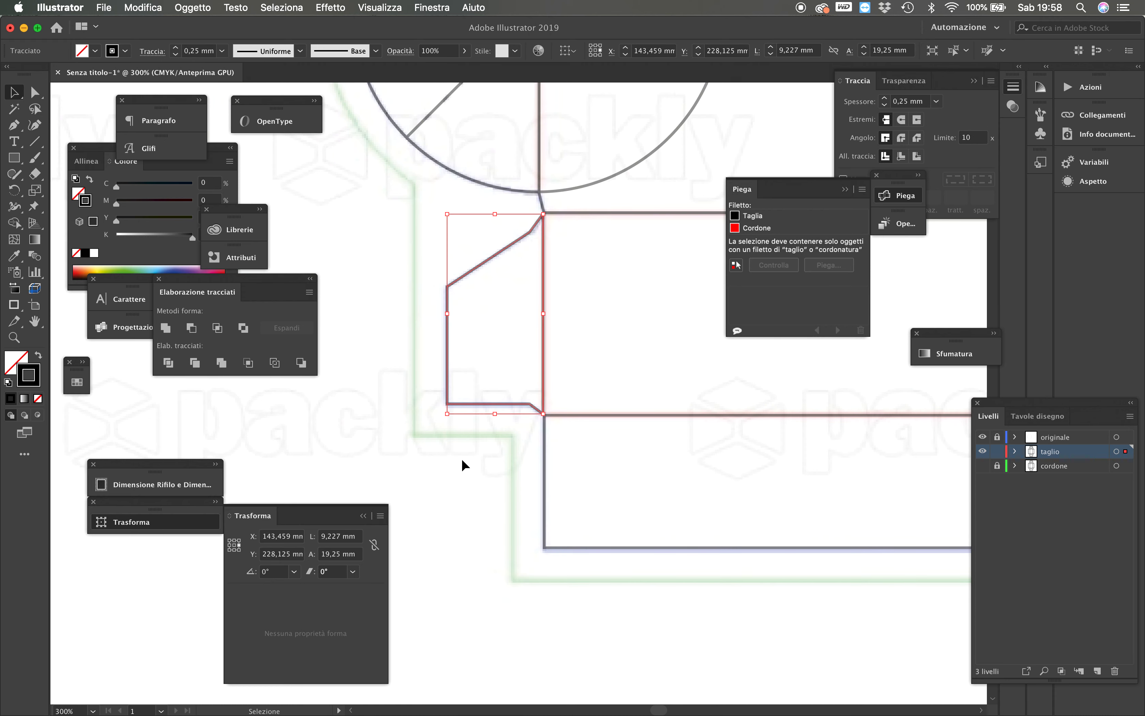
{"action": "left_click", "coordinate": [507, 397]}
{"action": "left_click_drag", "start_coordinate": [508, 403], "coordinate": [308, 435]}
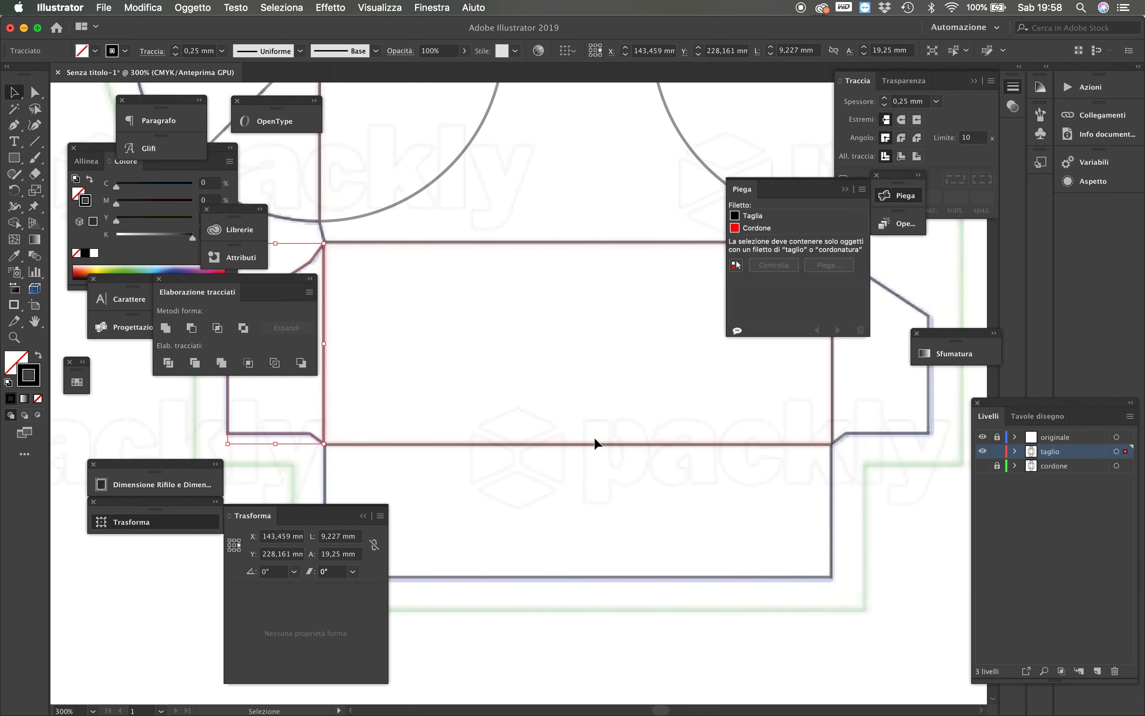
Select the bottom flap together with both side tabs of the lower panel and nudge them slightly upward
{"action": "left_click_drag", "start_coordinate": [593, 443], "coordinate": [592, 449]}
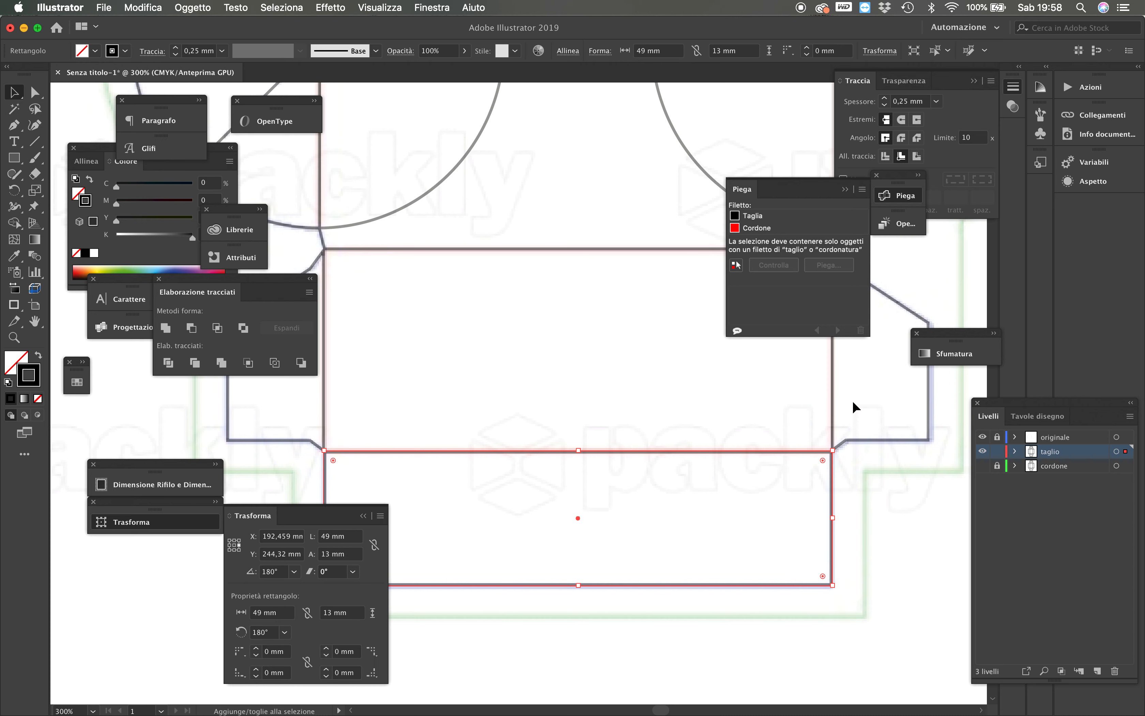
{"action": "mouse_move", "coordinate": [860, 441]}
{"action": "left_mouse_down"}
{"action": "mouse_move", "coordinate": [895, 443]}
{"action": "mouse_move", "coordinate": [858, 440]}
{"action": "left_mouse_up"}
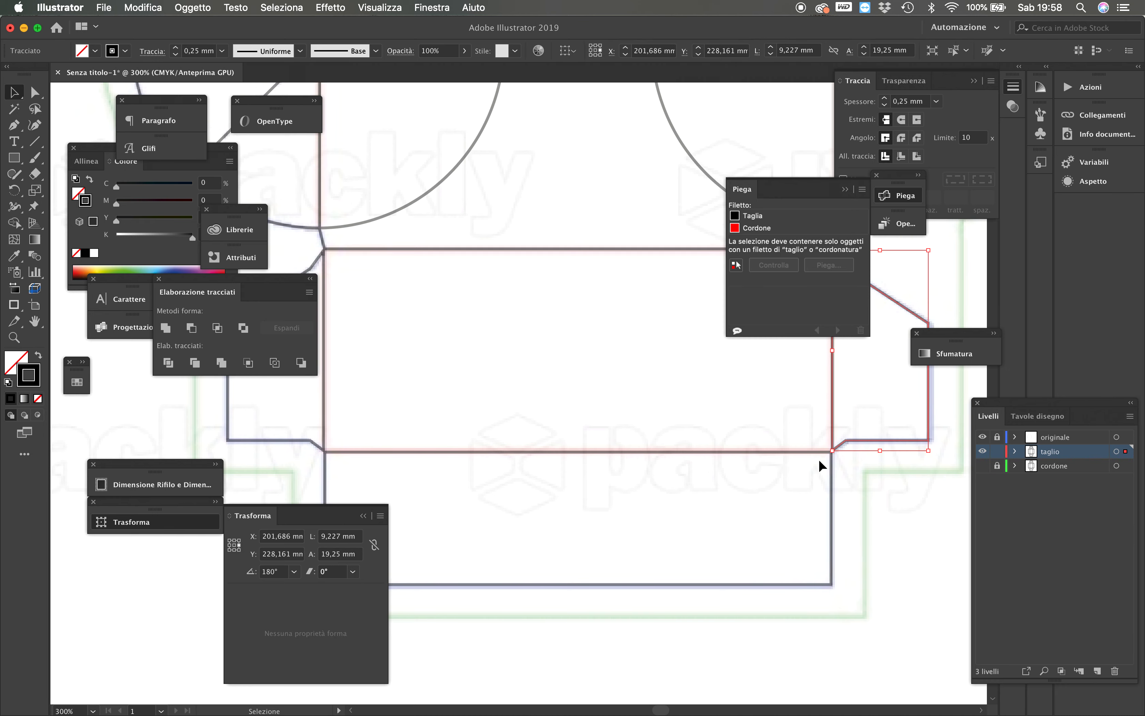
{"action": "left_click", "coordinate": [324, 379], "text": "shift"}
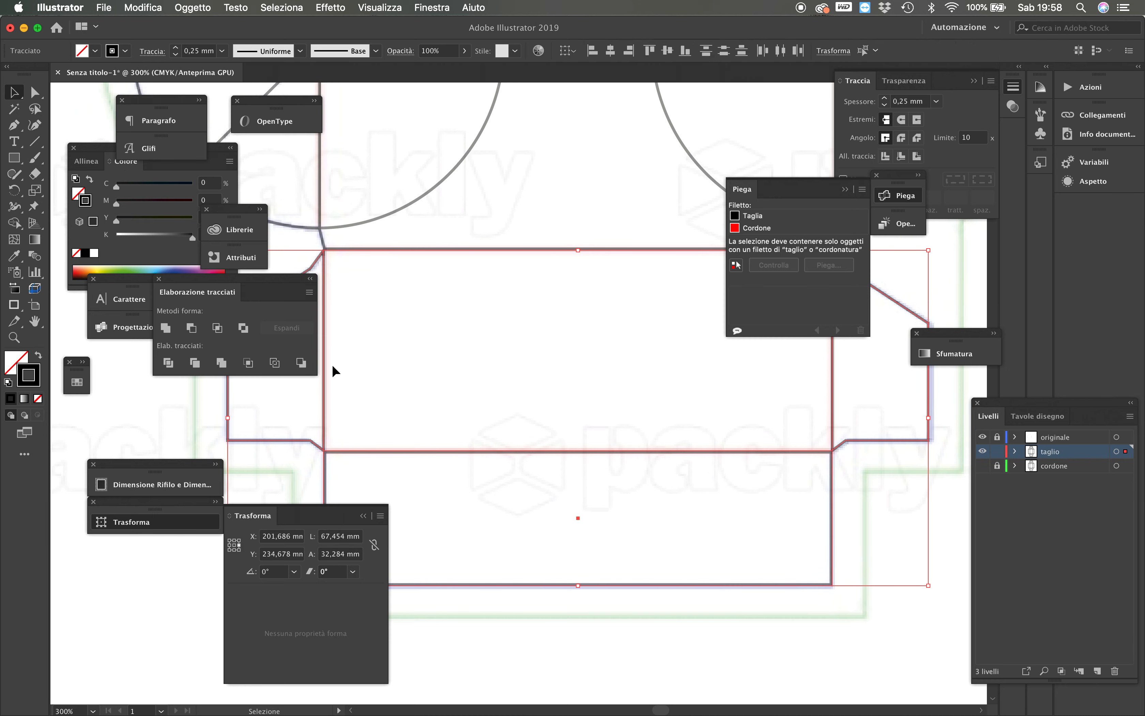
{"action": "left_click", "coordinate": [321, 403], "text": "shift"}
{"action": "mouse_move", "coordinate": [298, 436]}
{"action": "left_mouse_down"}
{"action": "mouse_move", "coordinate": [296, 451]}
{"action": "mouse_move", "coordinate": [297, 439]}
{"action": "left_mouse_up"}
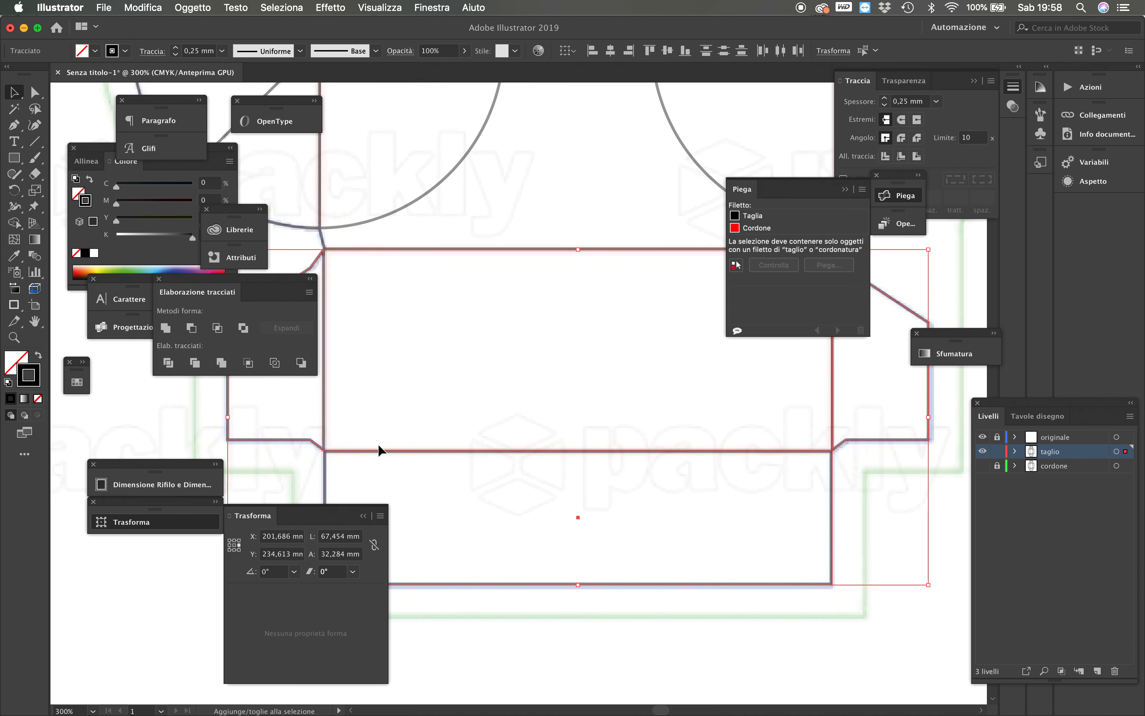
Select all die-line shapes on the taglio layer and unite them into one outline
{"action": "key", "text": "super+minus"}
{"action": "key", "text": "super+minus"}
{"action": "key", "text": "super+minus"}
{"action": "key", "text": "super+minus"}
{"action": "key", "text": "super+a"}
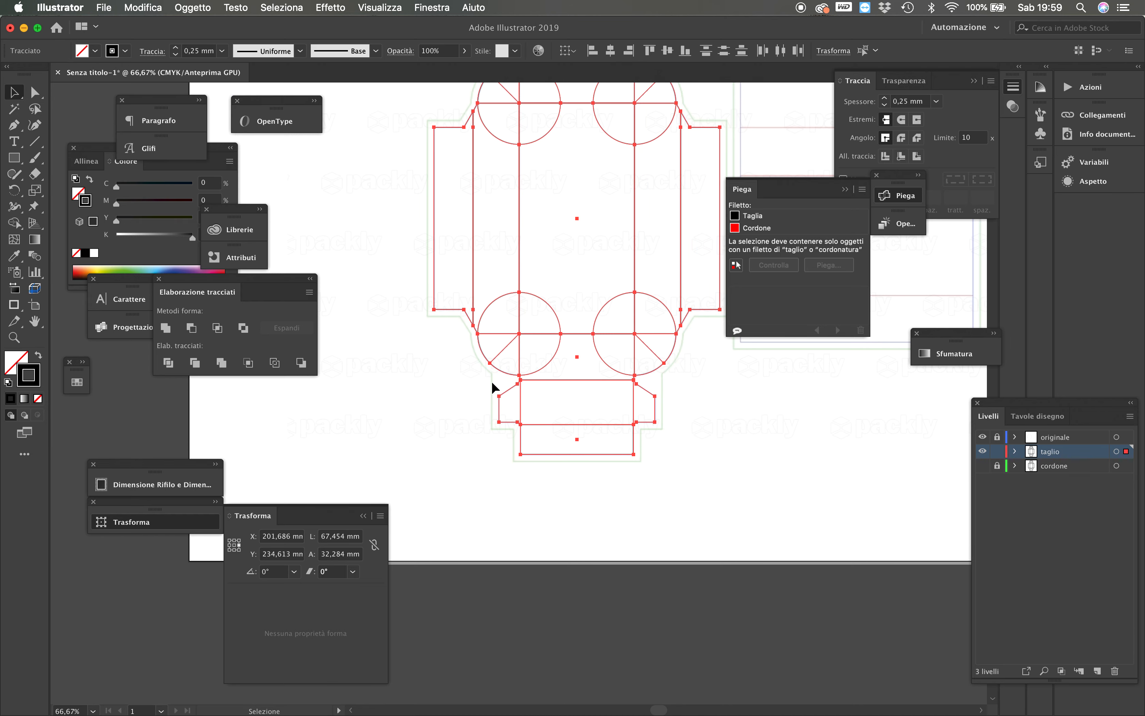
{"action": "left_click", "coordinate": [165, 327]}
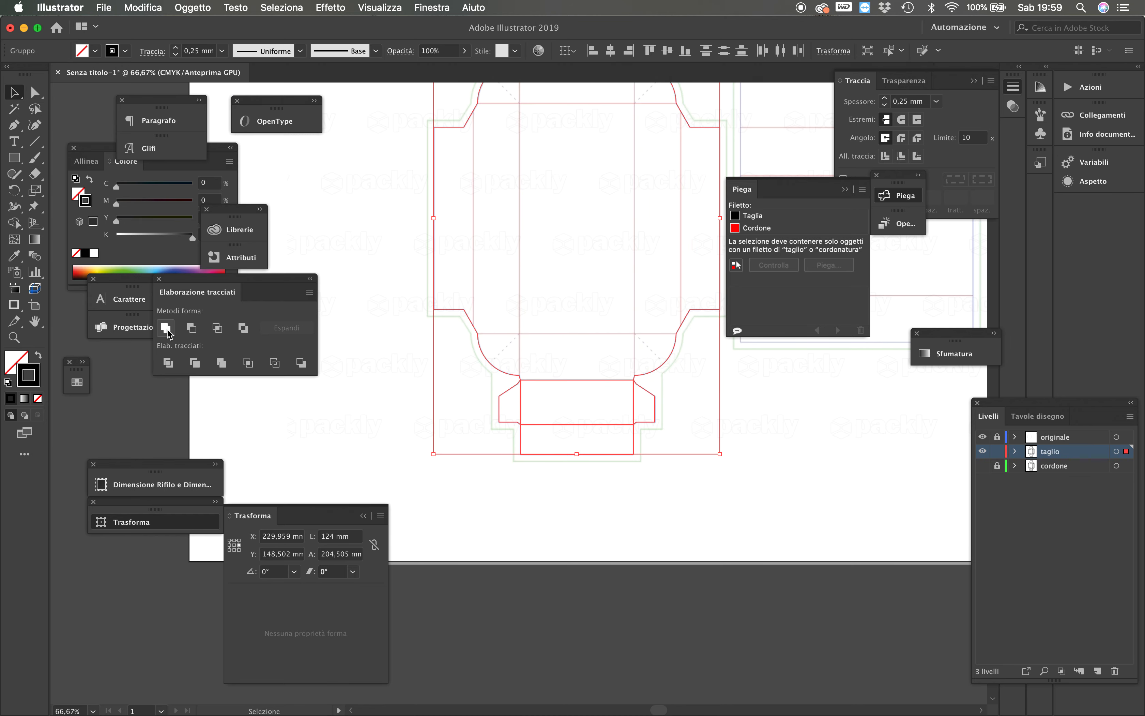
Remove the extra line across the top of the lower panel by moving it down and deleting its two end anchor points
{"action": "left_click", "coordinate": [883, 473]}
{"action": "key", "text": "super+space"}
{"action": "left_click", "coordinate": [574, 395]}
{"action": "left_click", "coordinate": [35, 92]}
{"action": "left_click", "coordinate": [13, 124]}
{"action": "left_click_drag", "start_coordinate": [475, 365], "coordinate": [475, 421]}
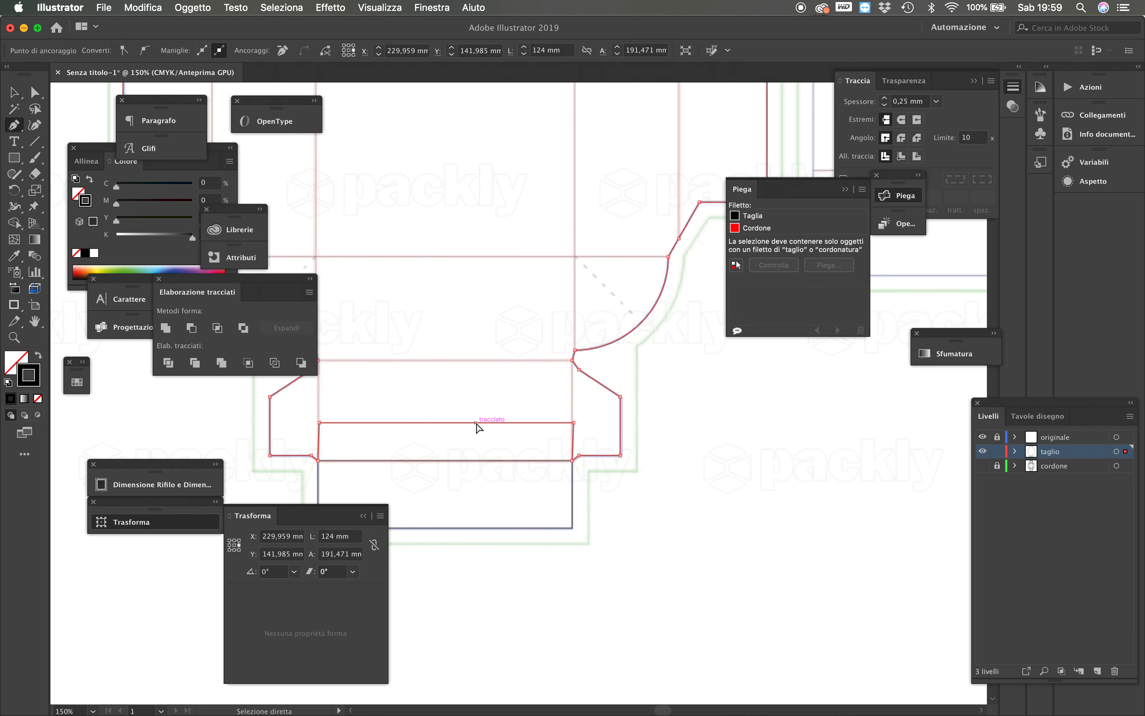
{"action": "left_click", "coordinate": [573, 422]}
{"action": "left_click", "coordinate": [319, 423]}
{"action": "key", "text": "super"}
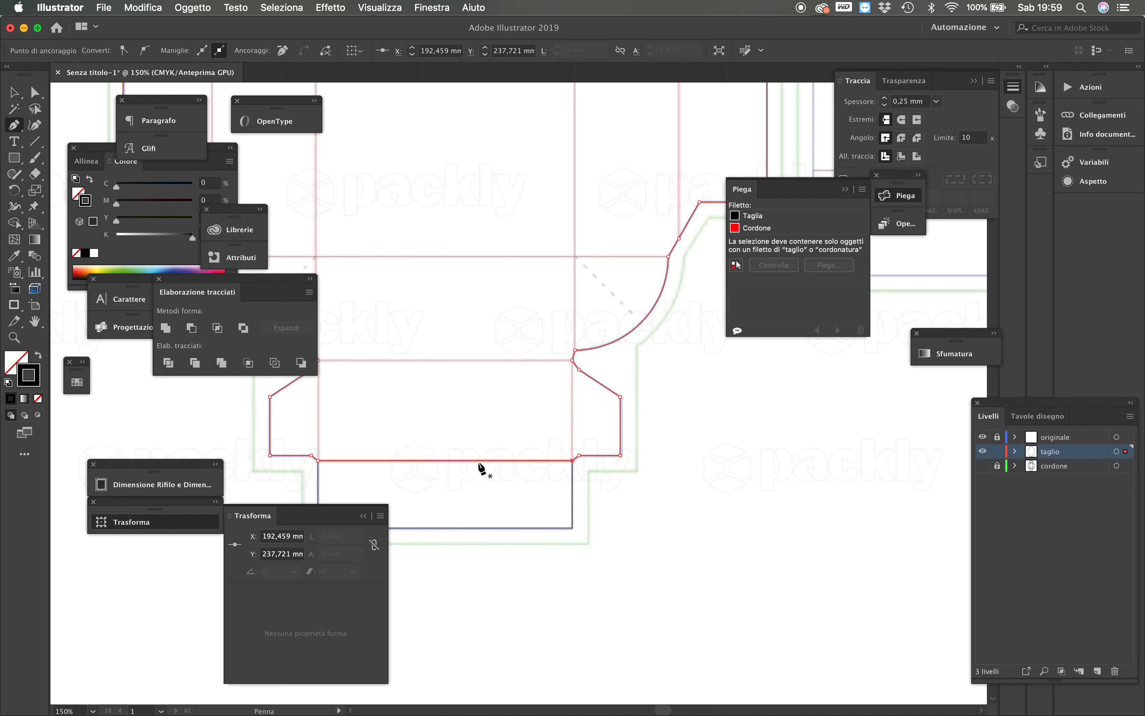
Try deleting and adding anchor points to alter the line between the lower panel and the bottom flap, and undo the edits
{"action": "key", "text": "super"}
{"action": "left_click_drag", "start_coordinate": [573, 459], "coordinate": [557, 435]}
{"action": "key", "text": "super+z"}
{"action": "left_click", "coordinate": [597, 456]}
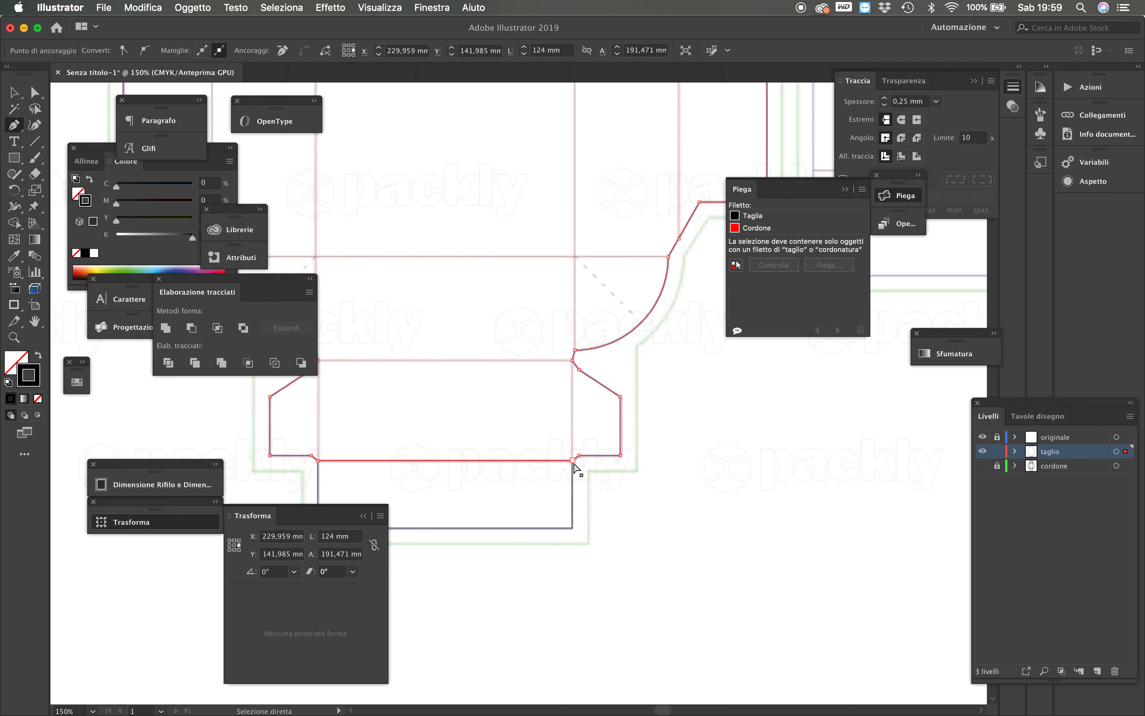
{"action": "left_click", "coordinate": [573, 460]}
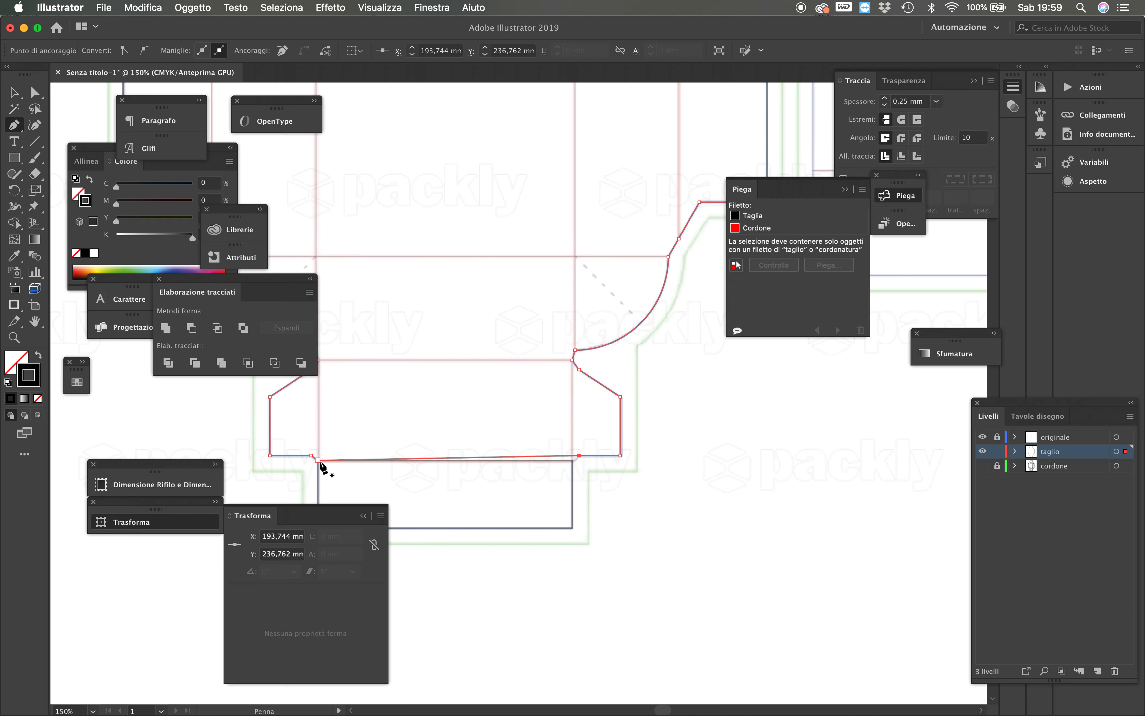
{"action": "left_click_drag", "start_coordinate": [325, 462], "coordinate": [357, 474]}
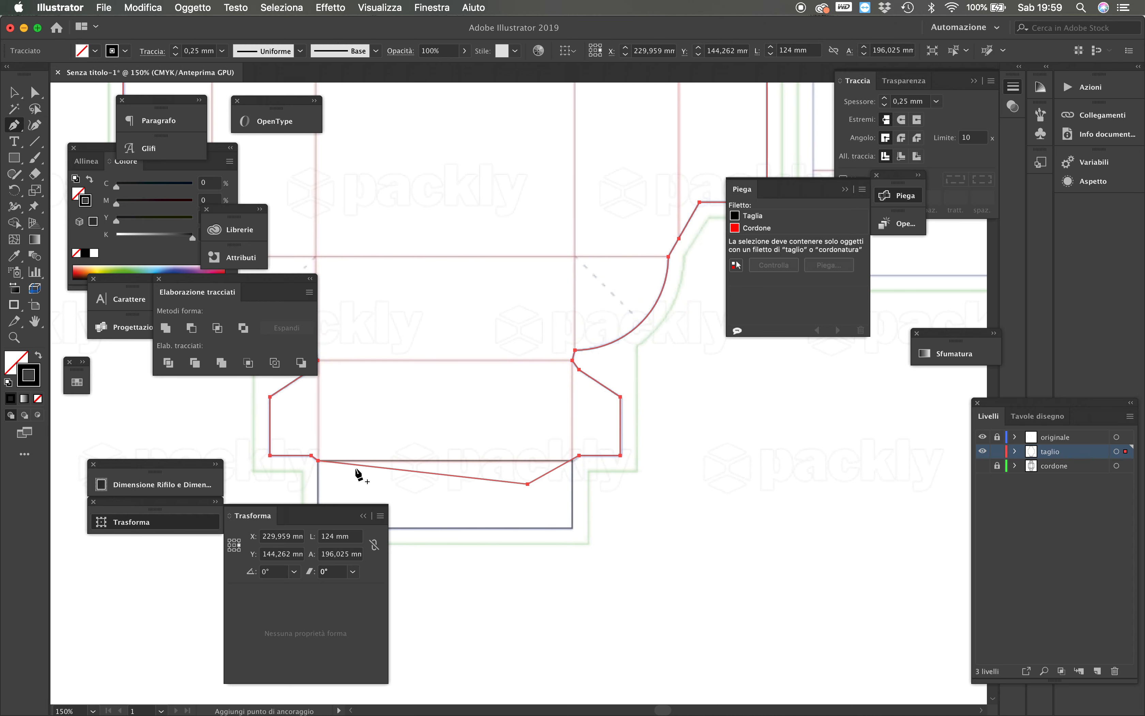
{"action": "key", "text": "super"}
{"action": "key", "text": "super+z"}
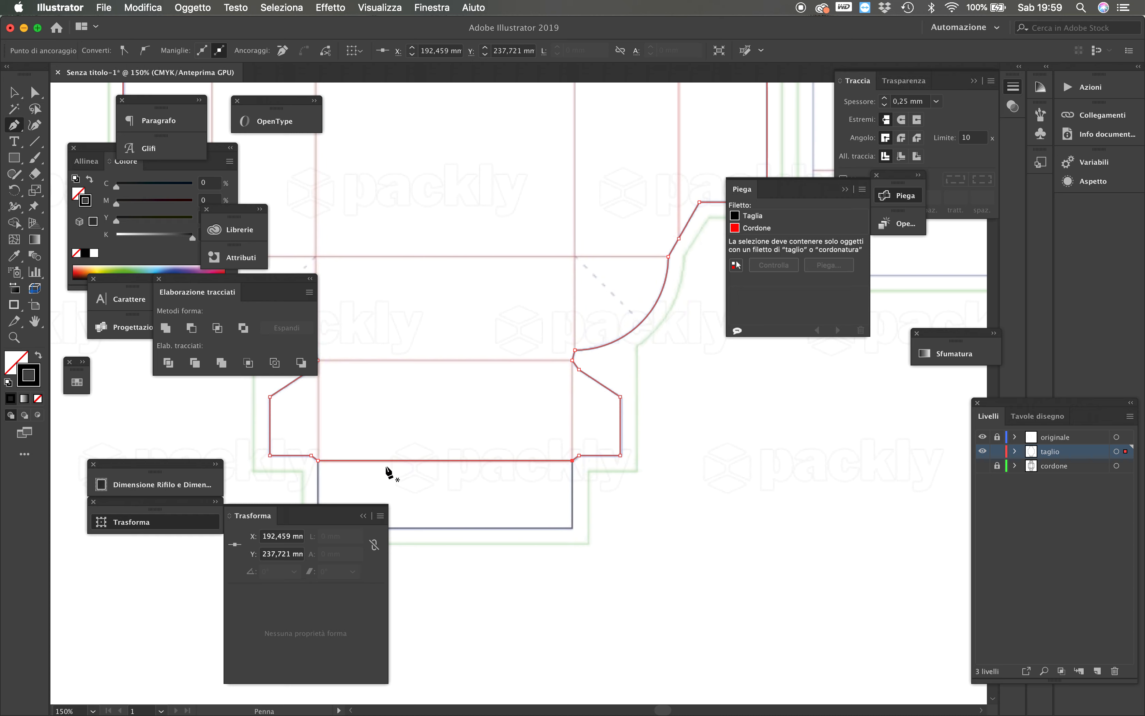
Draw a rectangle about 10.3 × 9.7 mm across the line above the bottom flap and unite it with the outline shapes
{"action": "key", "text": "super"}
{"action": "left_click", "coordinate": [410, 486]}
{"action": "left_click_drag", "start_coordinate": [599, 304], "coordinate": [553, 450]}
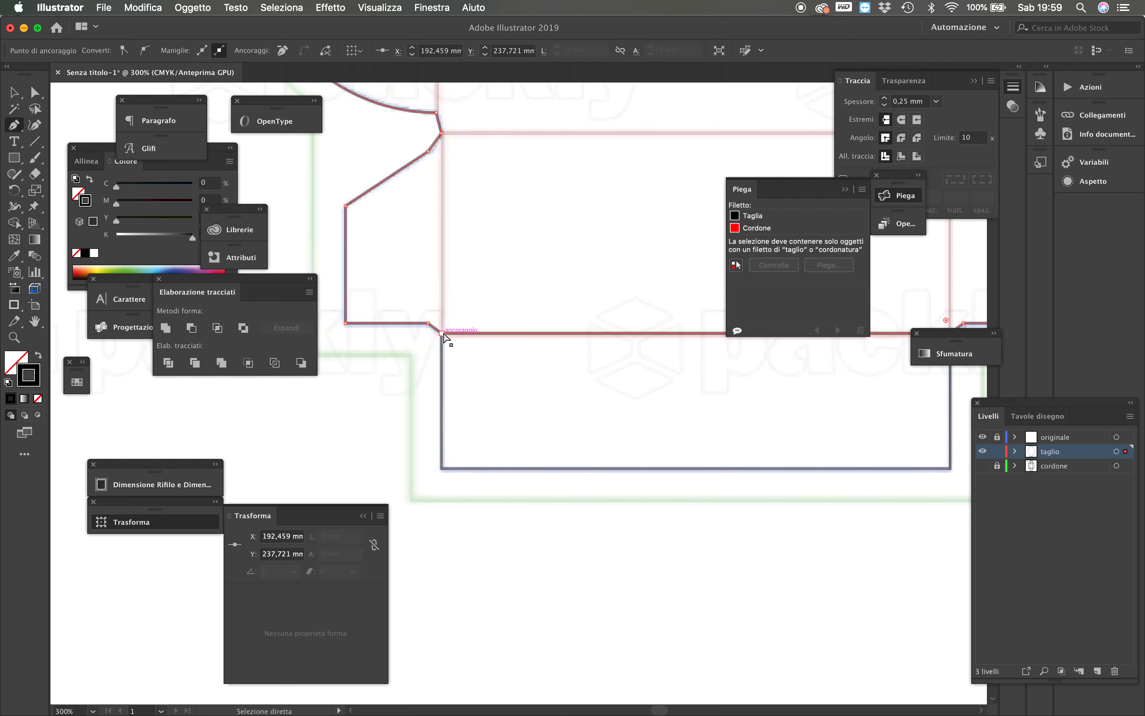
{"action": "left_click", "coordinate": [13, 159]}
{"action": "left_click_drag", "start_coordinate": [481, 302], "coordinate": [587, 404]}
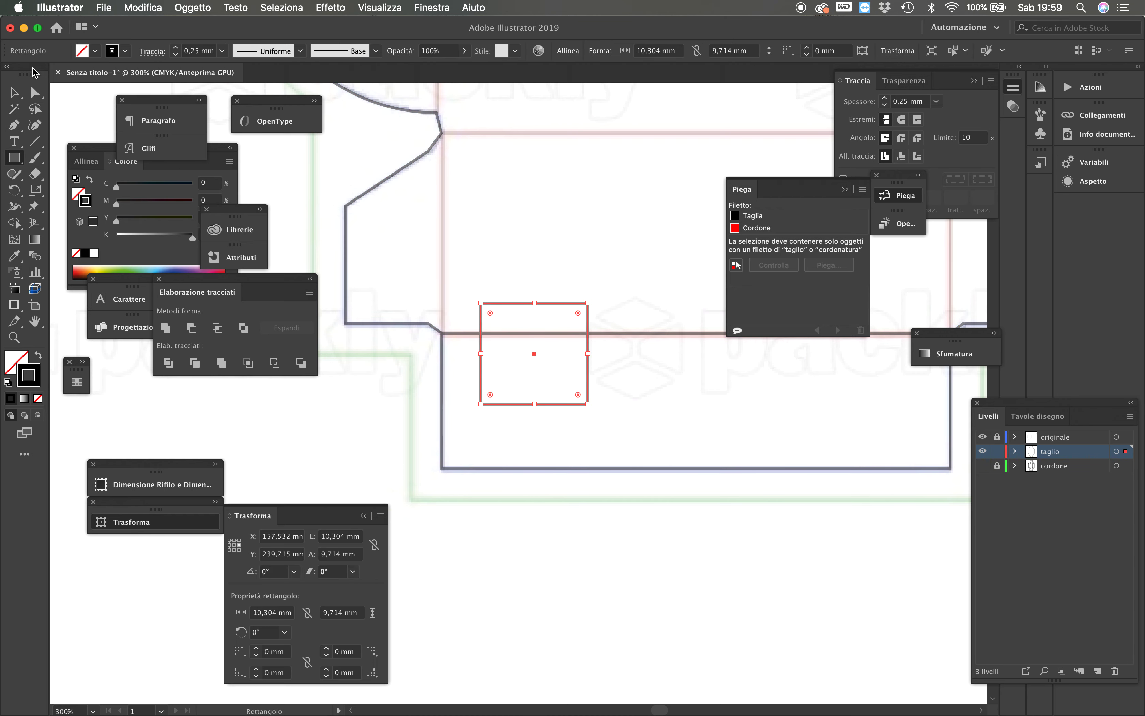
{"action": "left_click", "coordinate": [16, 94]}
{"action": "left_click", "coordinate": [568, 360]}
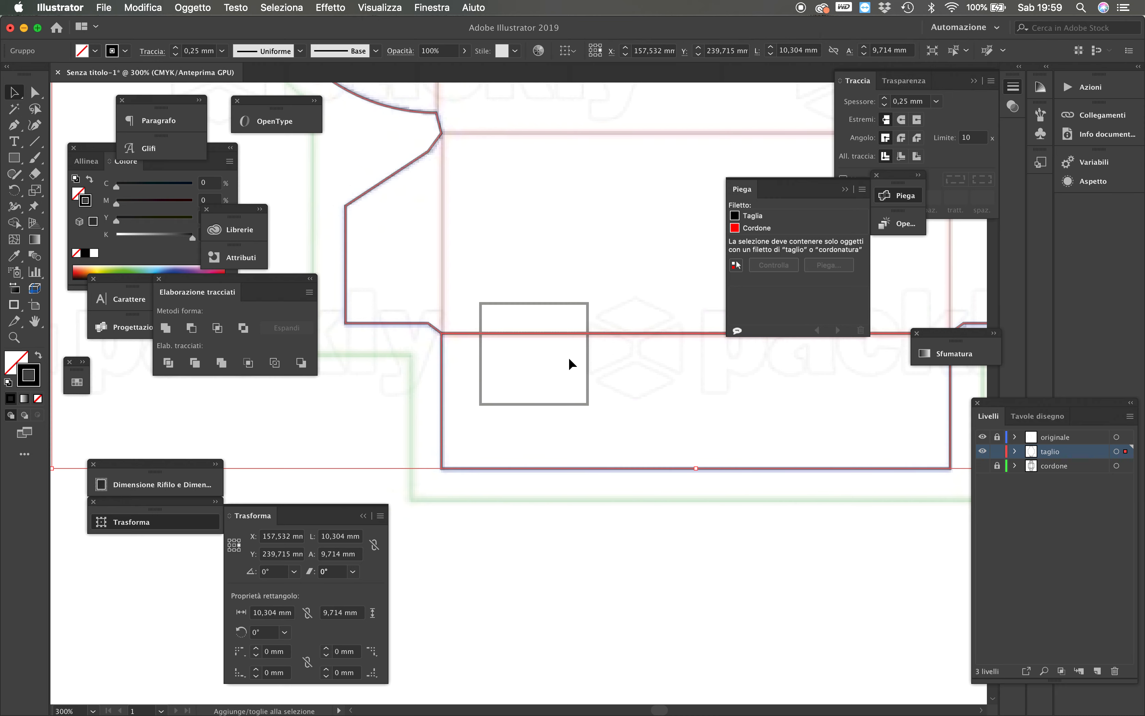
{"action": "left_click", "coordinate": [544, 405], "text": "shift"}
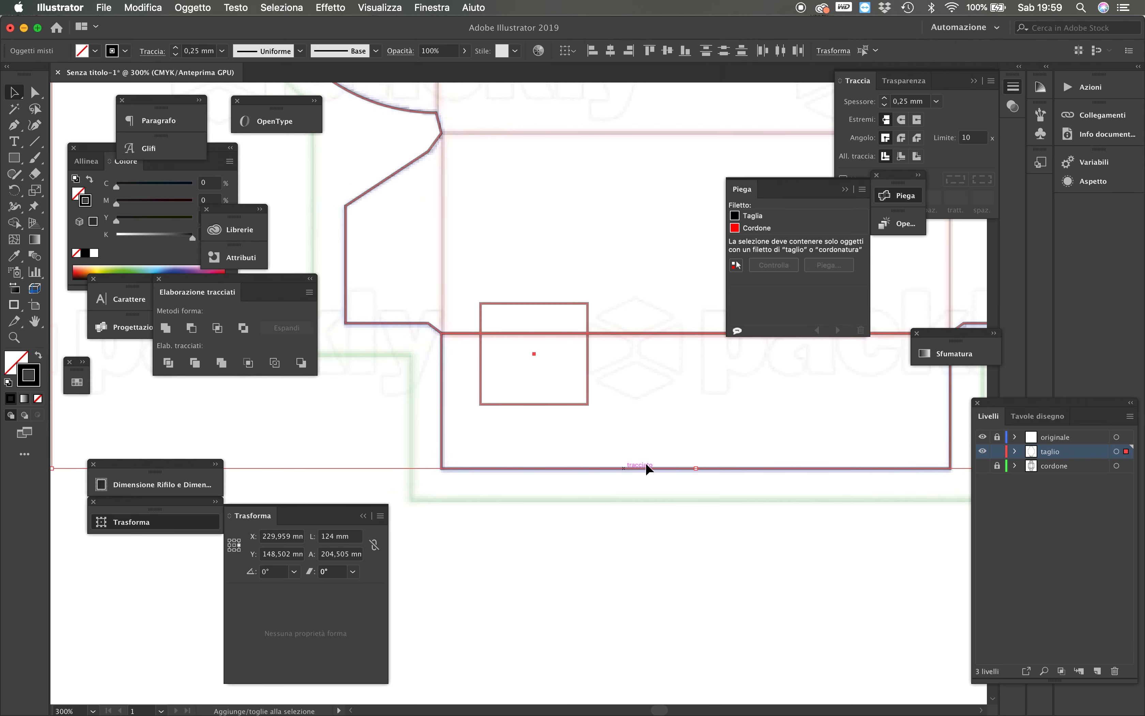
{"action": "left_click_drag", "start_coordinate": [527, 523], "coordinate": [592, 401]}
{"action": "left_click", "coordinate": [165, 328]}
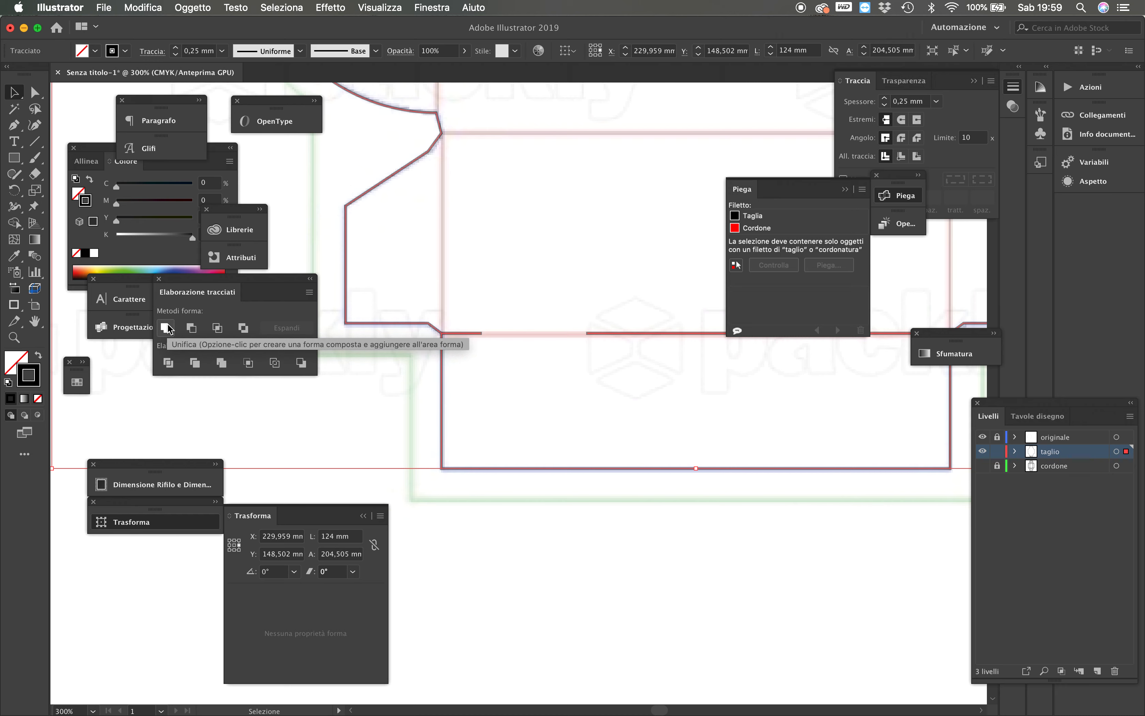
Delete the end anchor points of the two line stubs left between the lower panel and the bottom flap
{"action": "key", "text": "p"}
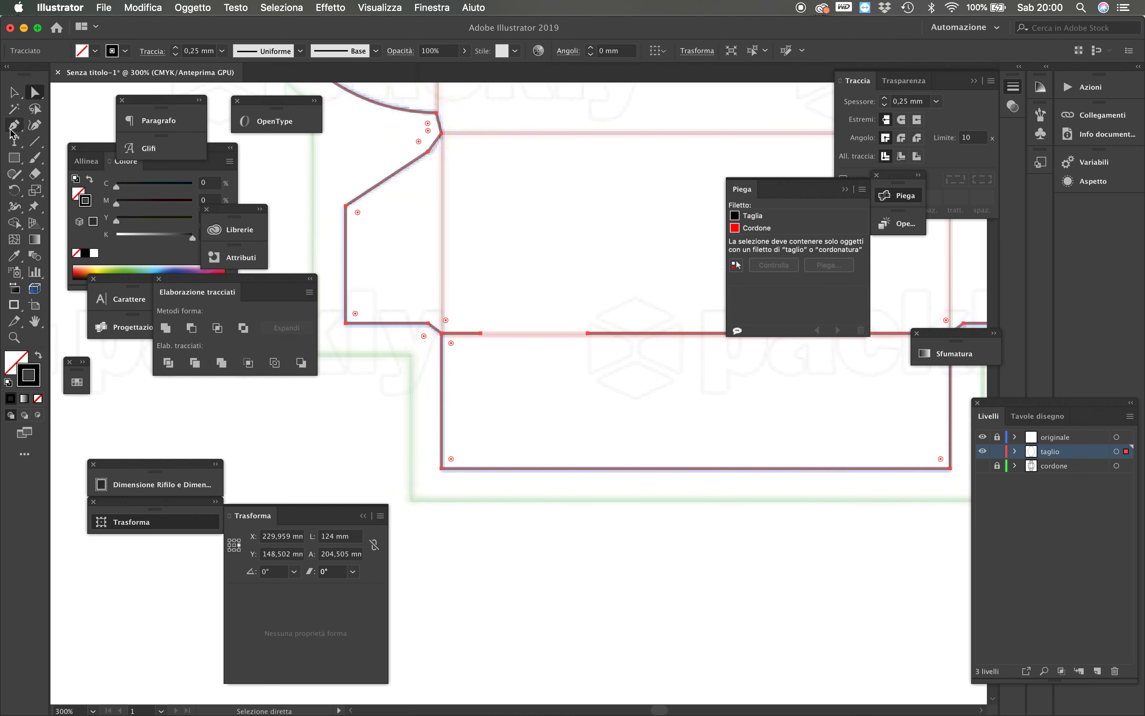
{"action": "left_click", "coordinate": [587, 334], "text": "super"}
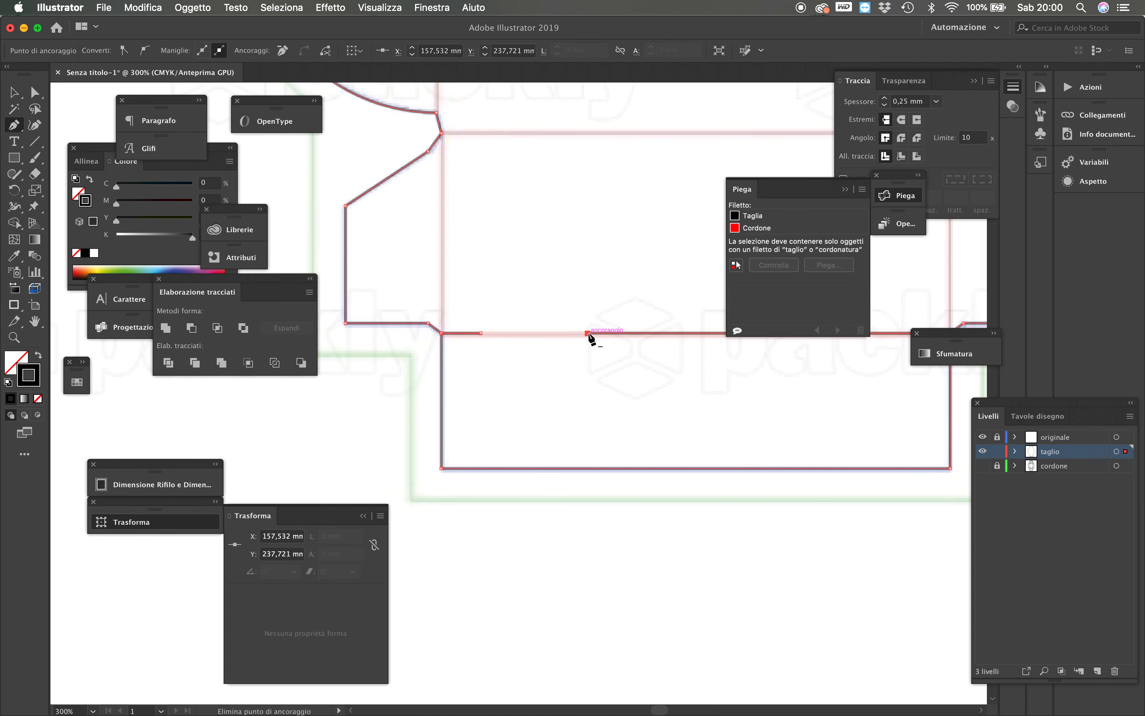
{"action": "left_click", "coordinate": [587, 334]}
{"action": "left_click_drag", "start_coordinate": [622, 350], "coordinate": [465, 454]}
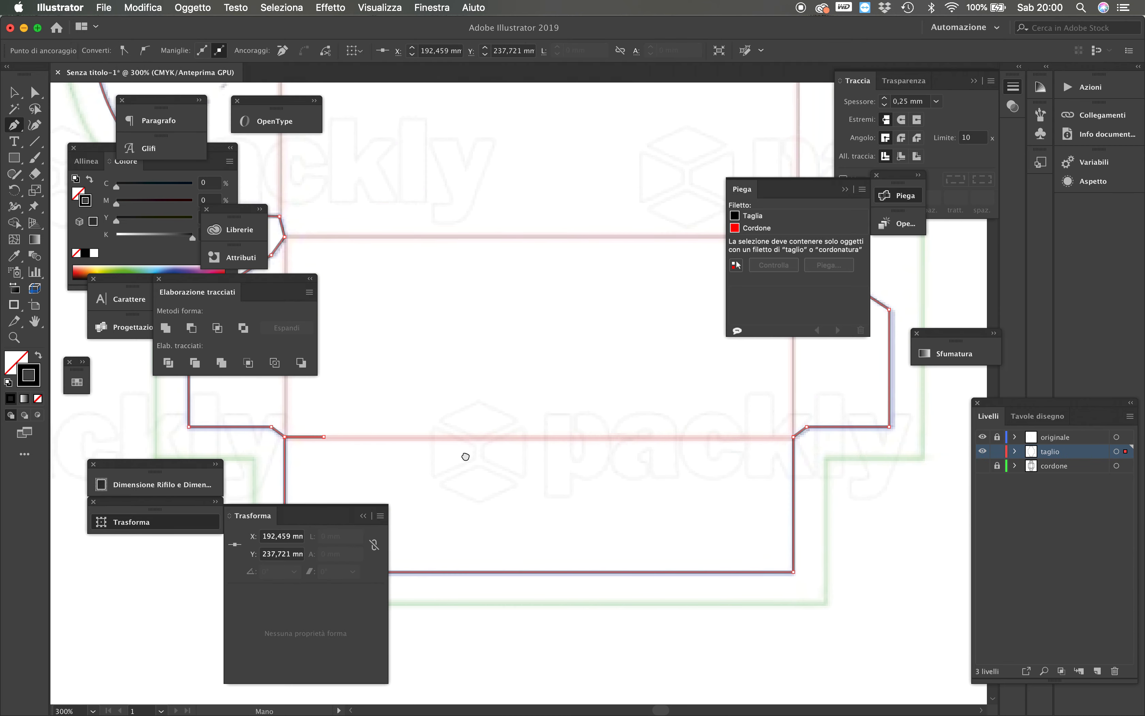
{"action": "left_click", "coordinate": [324, 436]}
{"action": "left_click", "coordinate": [14, 92]}
{"action": "left_click", "coordinate": [855, 513]}
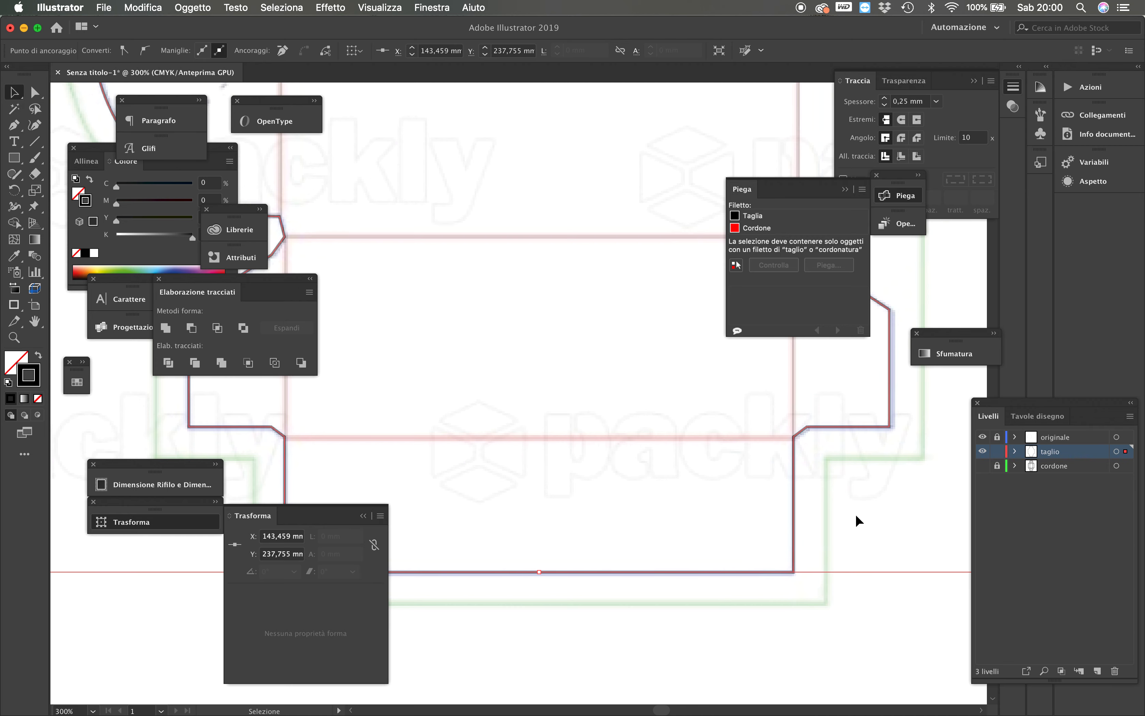
Assign the Piega tool's Taglia line type to the united die-line outline
{"action": "left_click", "coordinate": [606, 521], "text": "alt"}
{"action": "left_click", "coordinate": [574, 420], "text": "alt"}
{"action": "left_click", "coordinate": [558, 412], "text": "alt"}
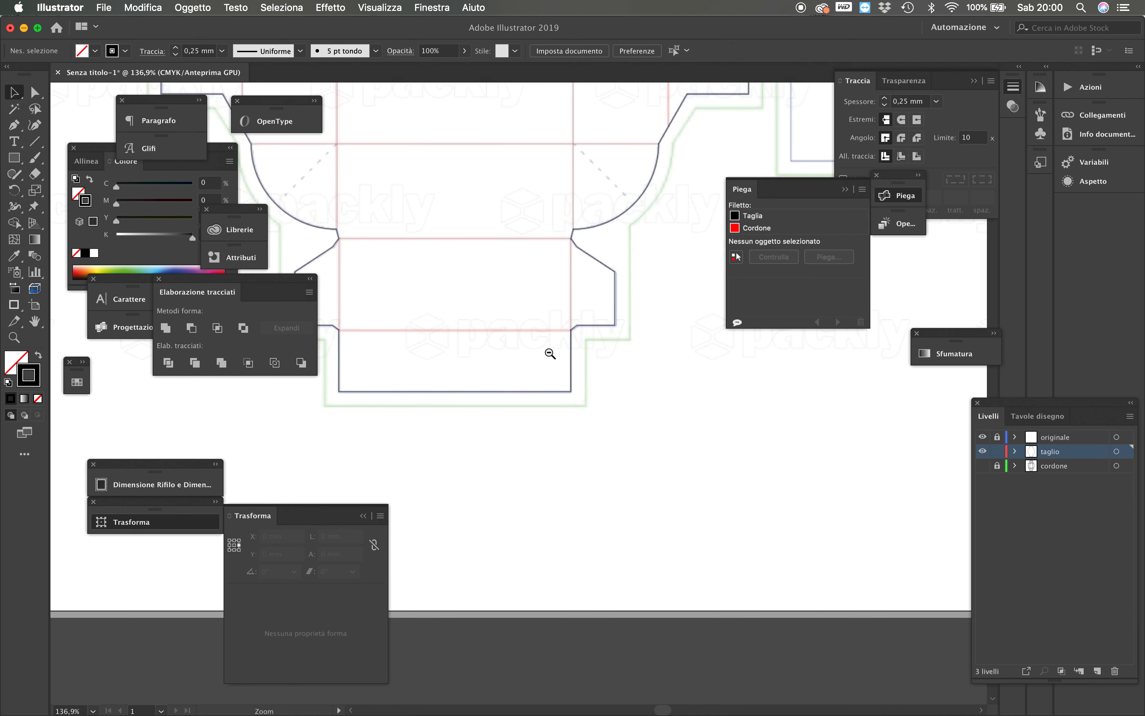
{"action": "left_click", "coordinate": [550, 355], "text": "alt"}
{"action": "left_click", "coordinate": [532, 326], "text": "alt"}
{"action": "left_click_drag", "start_coordinate": [506, 311], "coordinate": [587, 395]}
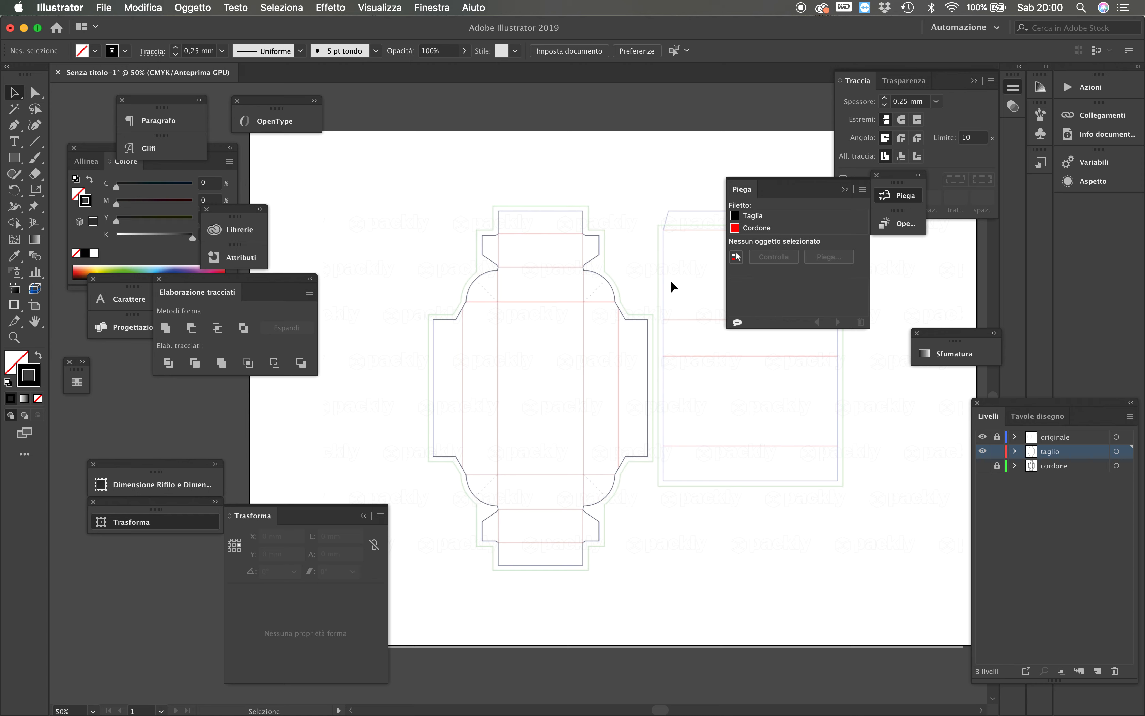
{"action": "left_click", "coordinate": [606, 280]}
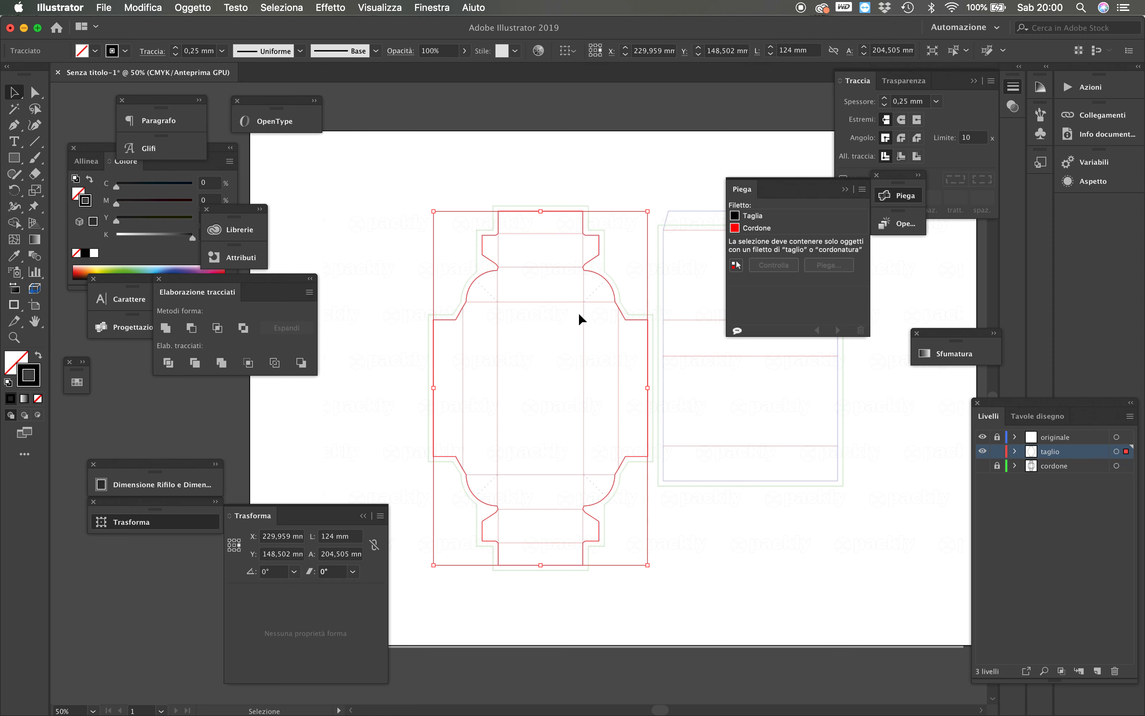
{"action": "left_click", "coordinate": [762, 218]}
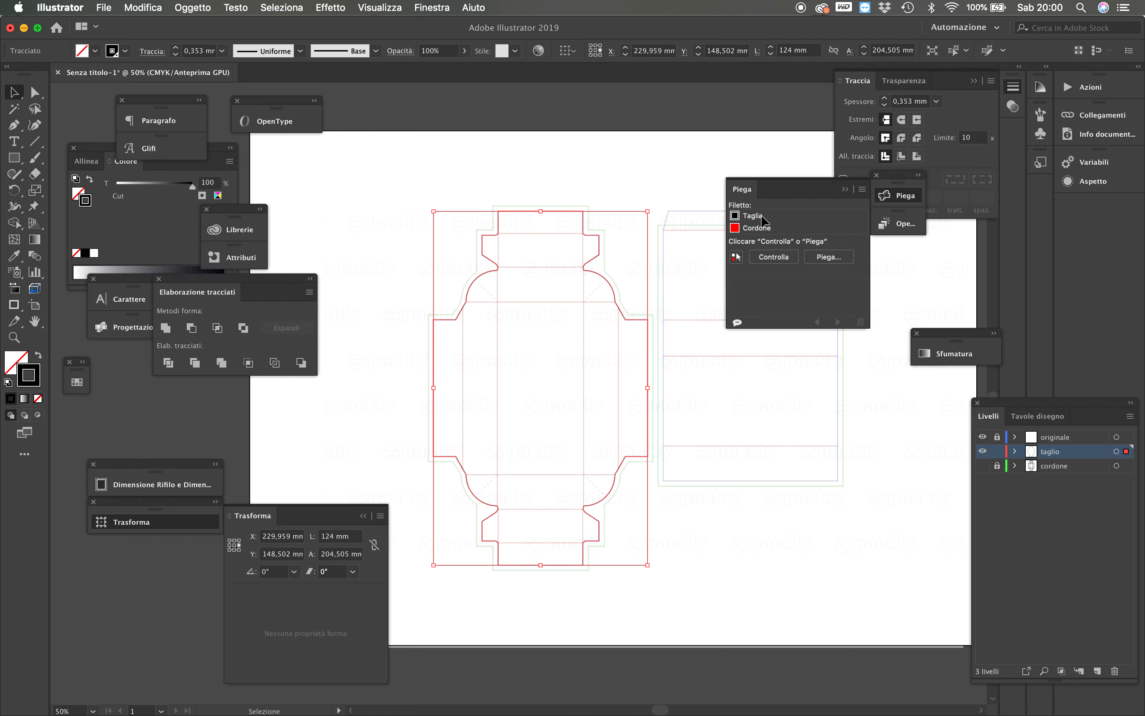
{"action": "left_click", "coordinate": [624, 194]}
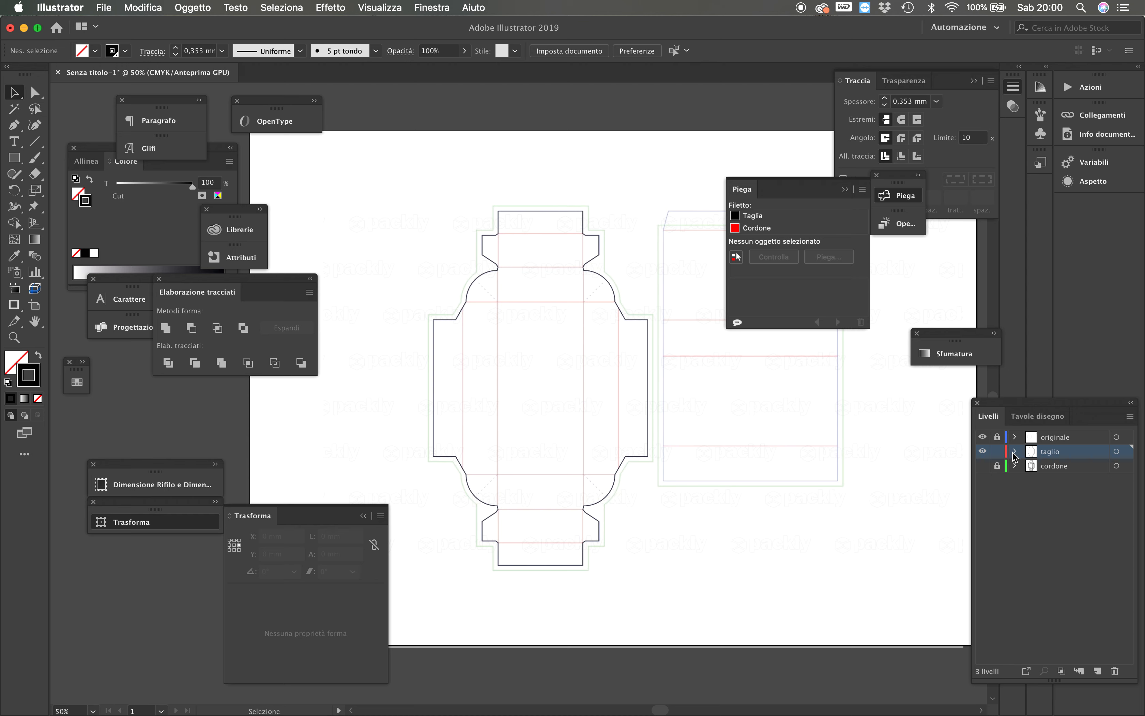
With the taglio layer locked and cordone shown and unlocked, assign the Cordone line type to all the cordone shapes
{"action": "left_click", "coordinate": [997, 451]}
{"action": "left_click", "coordinate": [982, 465]}
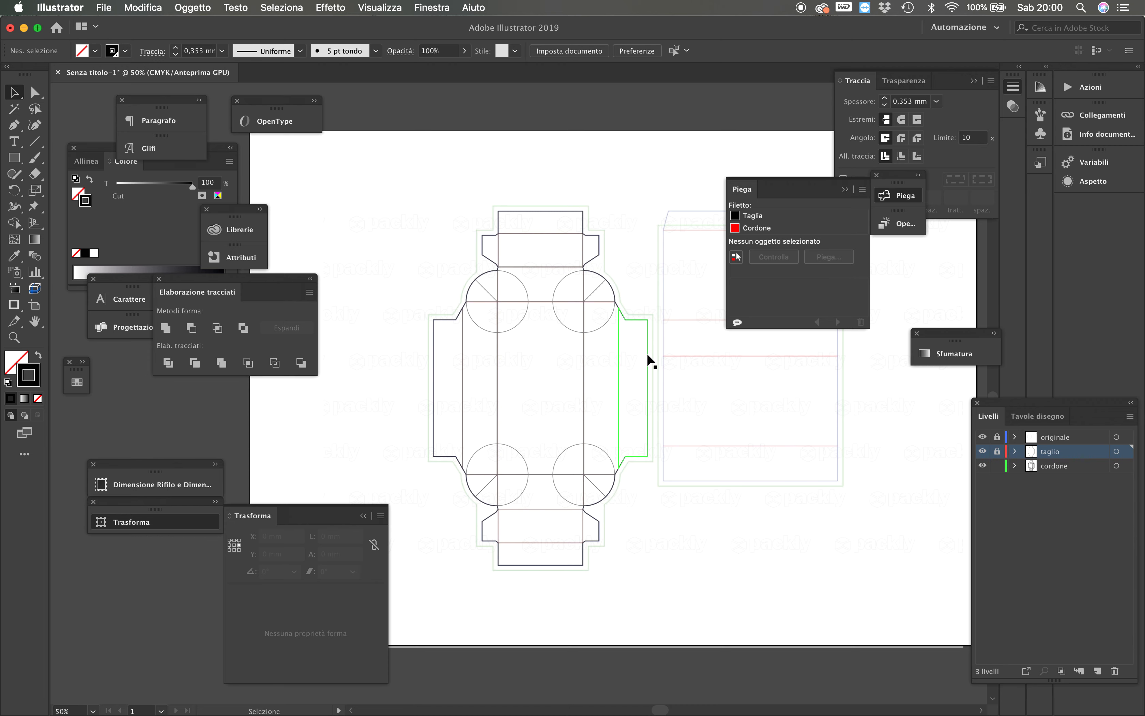
{"action": "key", "text": "super+equal"}
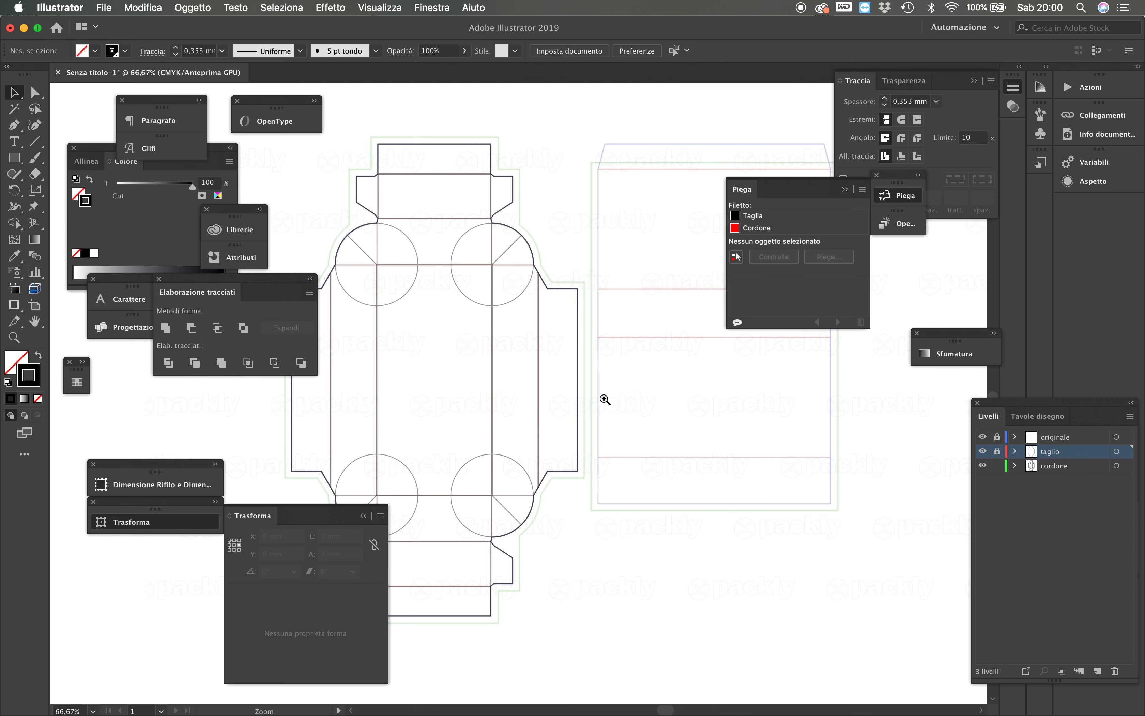
{"action": "left_click_drag", "start_coordinate": [603, 396], "coordinate": [625, 420]}
{"action": "left_click_drag", "start_coordinate": [370, 142], "coordinate": [698, 644]}
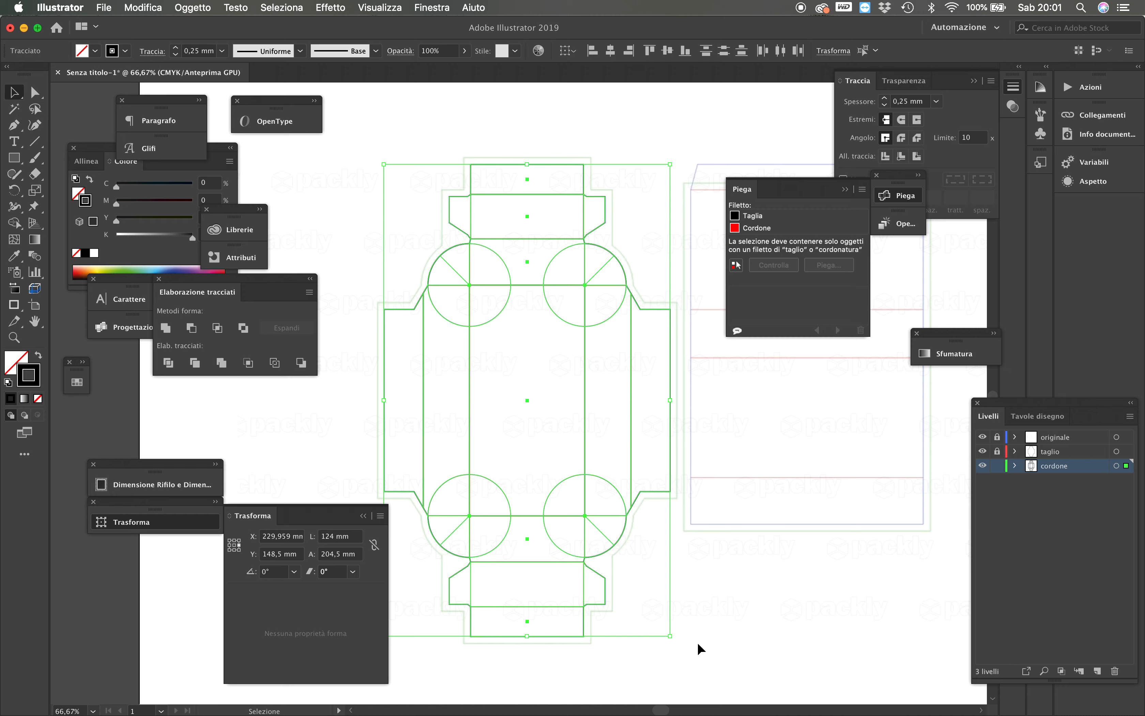
{"action": "left_click", "coordinate": [781, 229]}
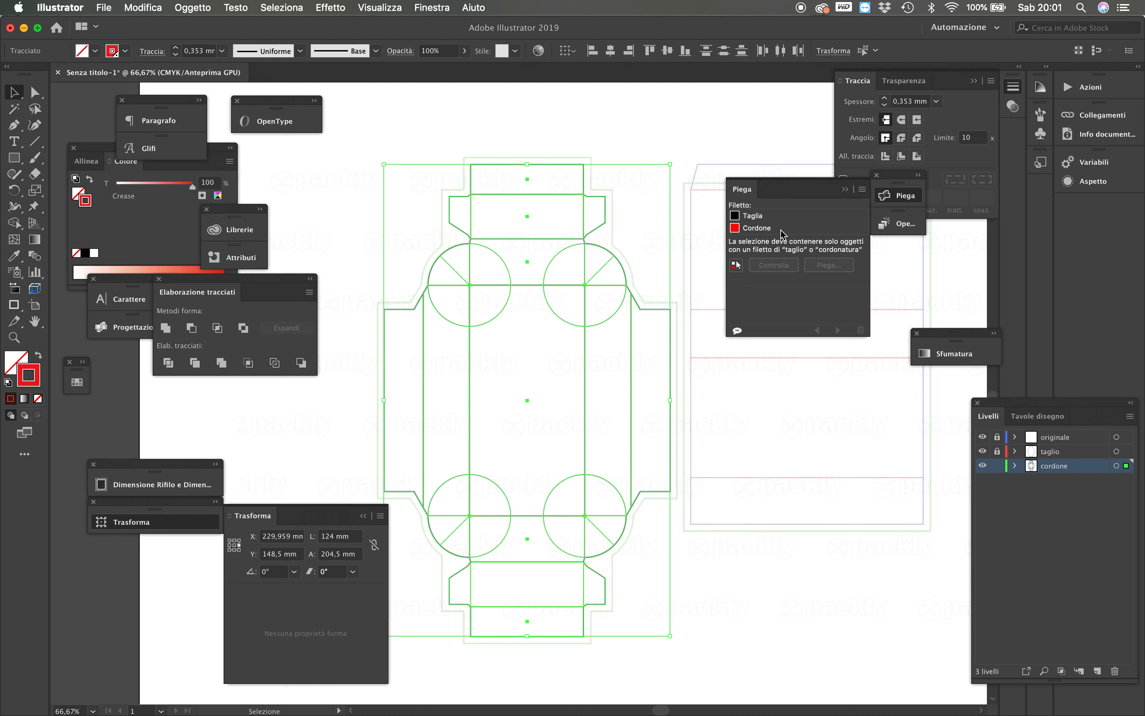
{"action": "left_click", "coordinate": [358, 221]}
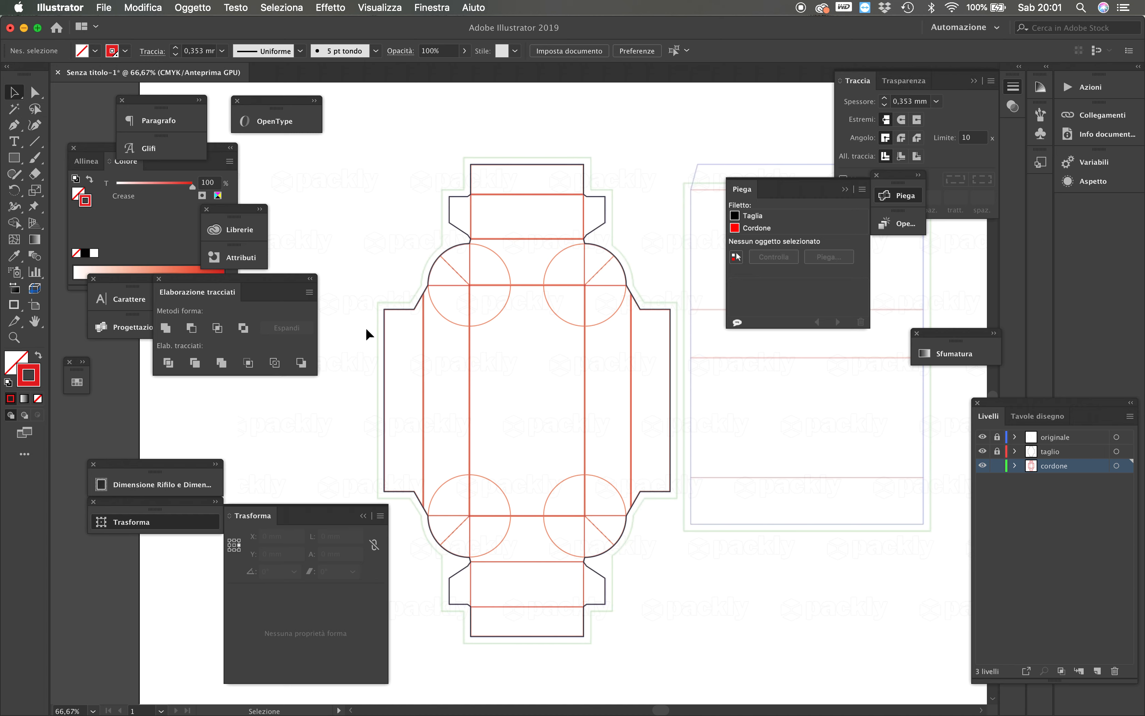
Check all the cordone shapes with Piega's Controlla command, decline the automatic cleanup of double lines, and deselect everything
{"action": "left_click_drag", "start_coordinate": [372, 140], "coordinate": [708, 660]}
{"action": "left_click", "coordinate": [778, 260]}
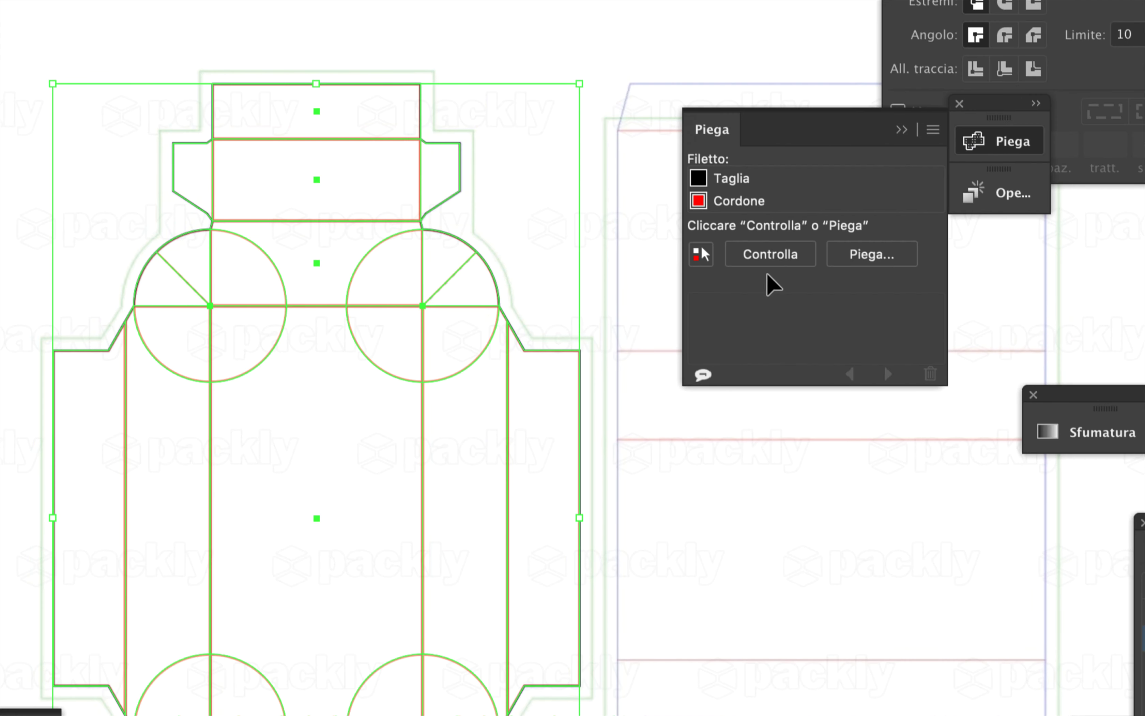
{"action": "left_click", "coordinate": [778, 260]}
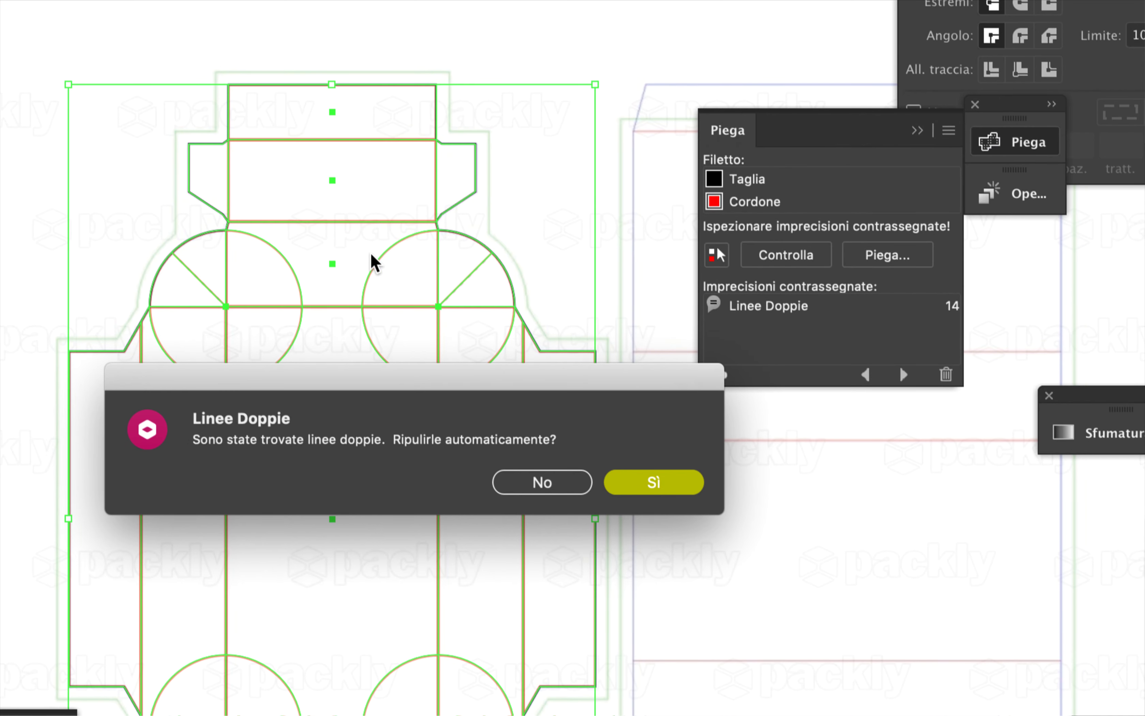
{"action": "left_click", "coordinate": [550, 490]}
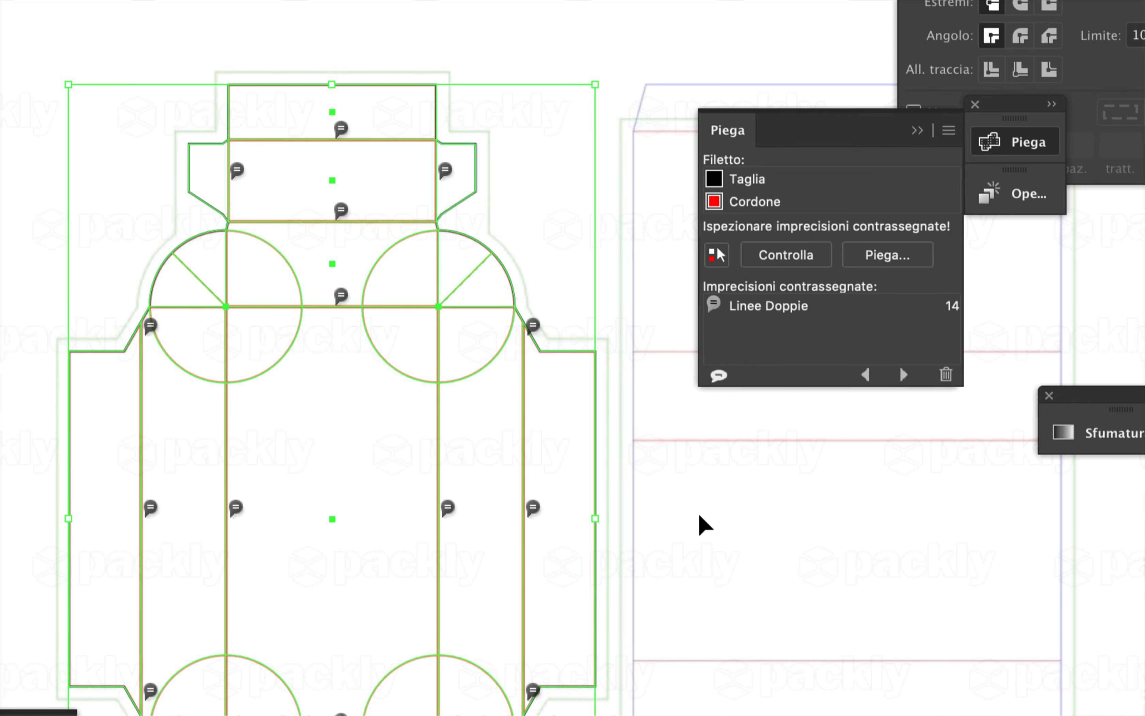
{"action": "left_click", "coordinate": [705, 526]}
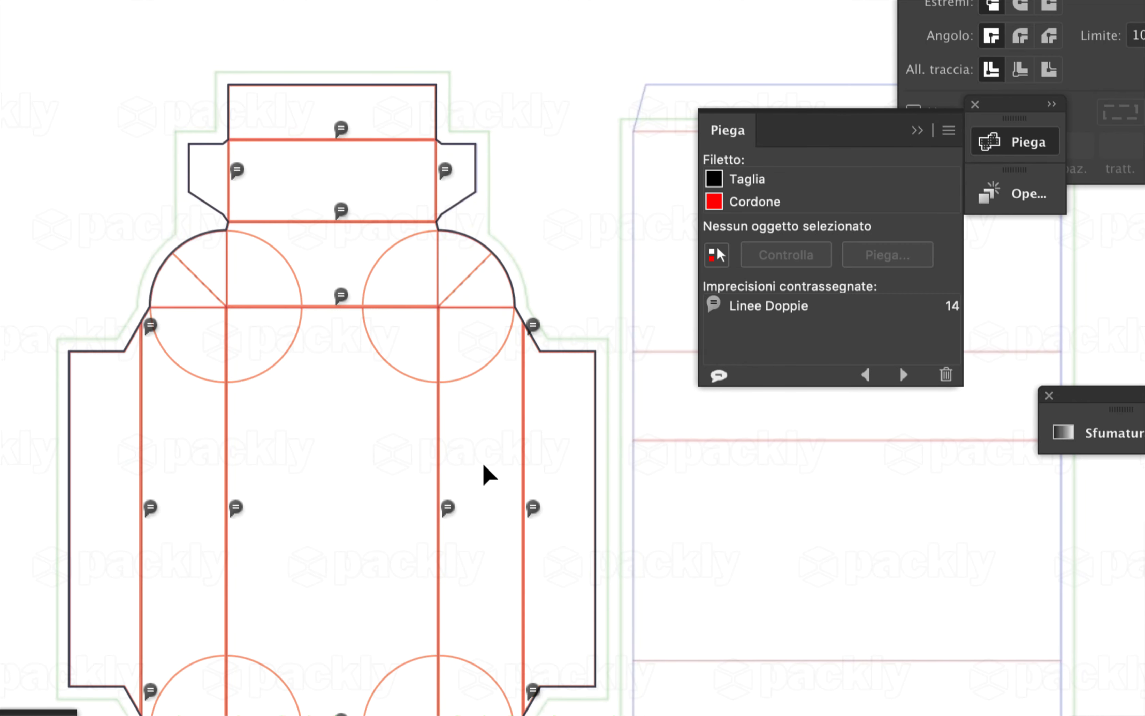
Hide the taglio layer and delete the cordone rectangle of the top closing flap
{"action": "scroll", "coordinate": [484, 466], "scroll_direction": "down", "scroll_amount": 3}
{"action": "left_click", "coordinate": [289, 471], "text": "alt"}
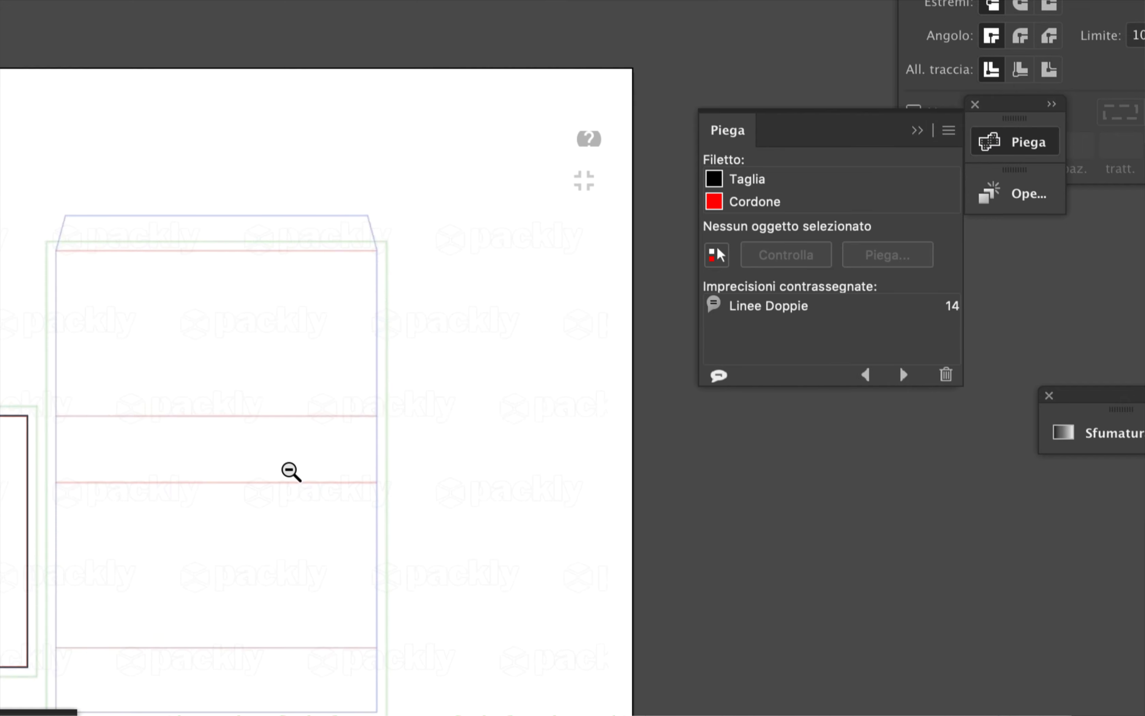
{"action": "left_click", "coordinate": [290, 471], "text": "alt"}
{"action": "mouse_move", "coordinate": [192, 494]}
{"action": "left_mouse_down"}
{"action": "mouse_move", "coordinate": [179, 481]}
{"action": "mouse_move", "coordinate": [519, 480]}
{"action": "left_mouse_up"}
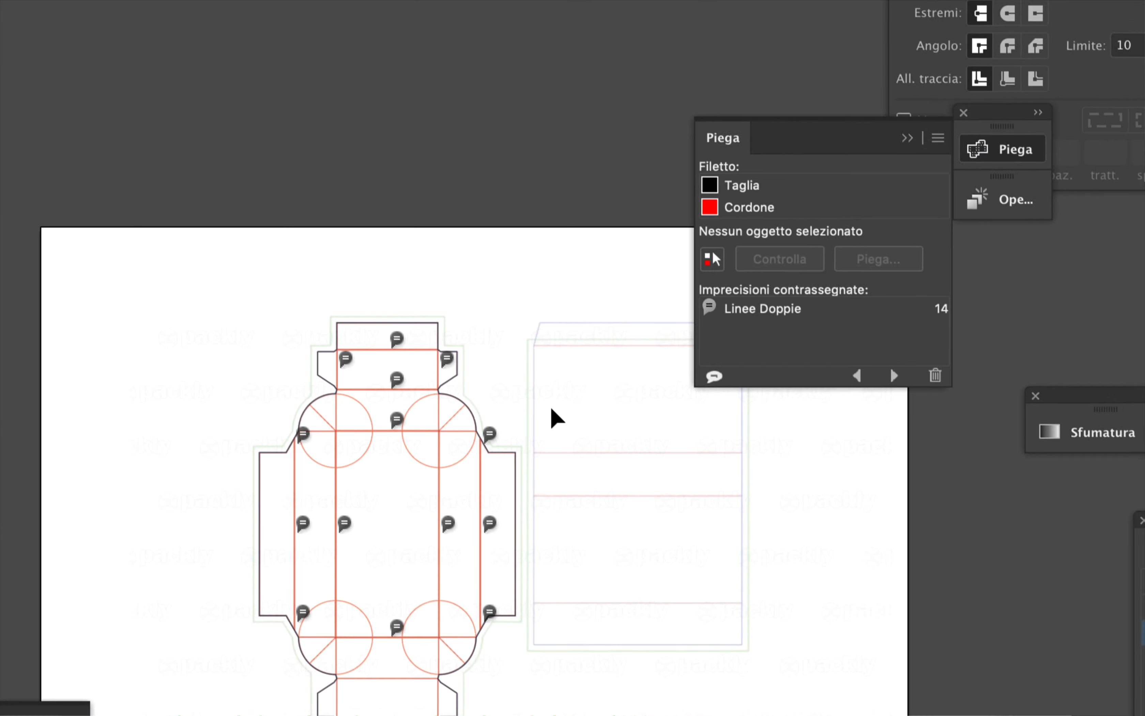
{"action": "key", "text": "super+plus"}
{"action": "key", "text": "super+plus"}
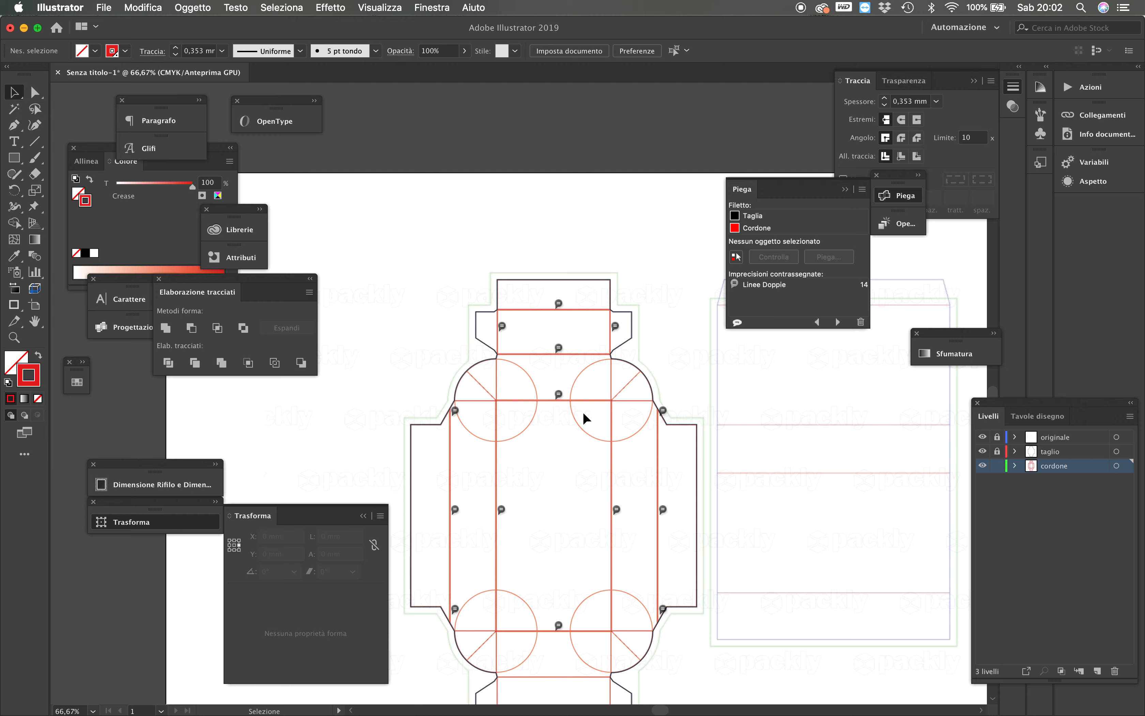
{"action": "left_click", "coordinate": [979, 451]}
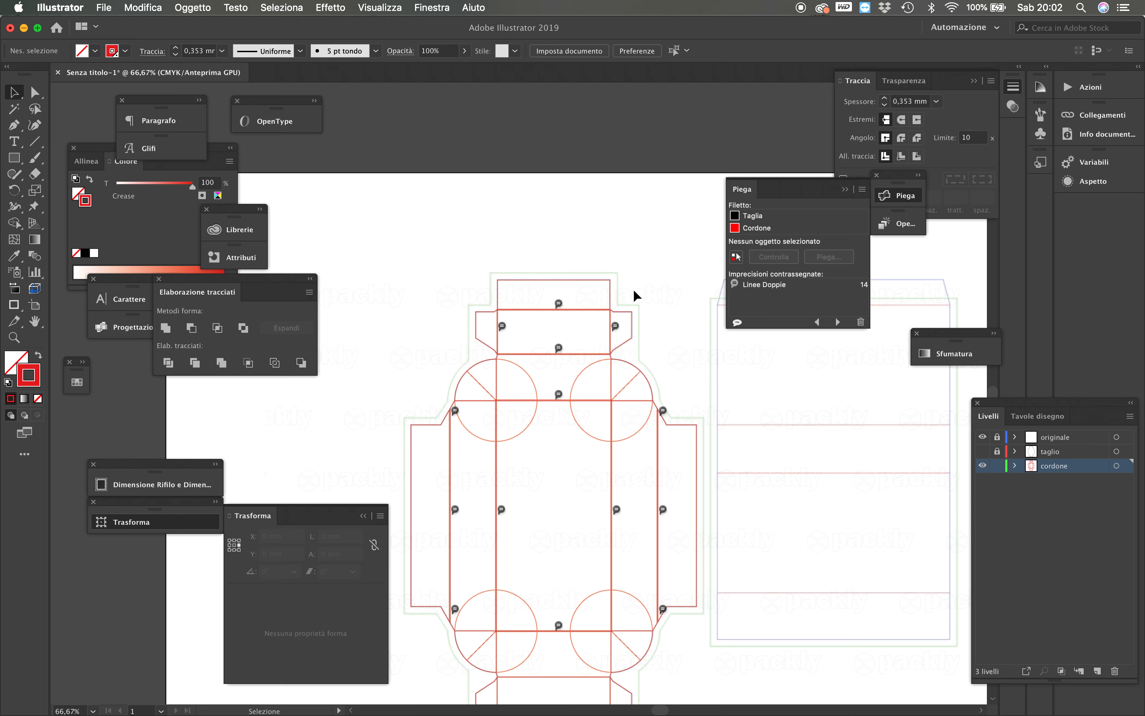
{"action": "left_click", "coordinate": [609, 281]}
{"action": "key", "text": "super+shift+a"}
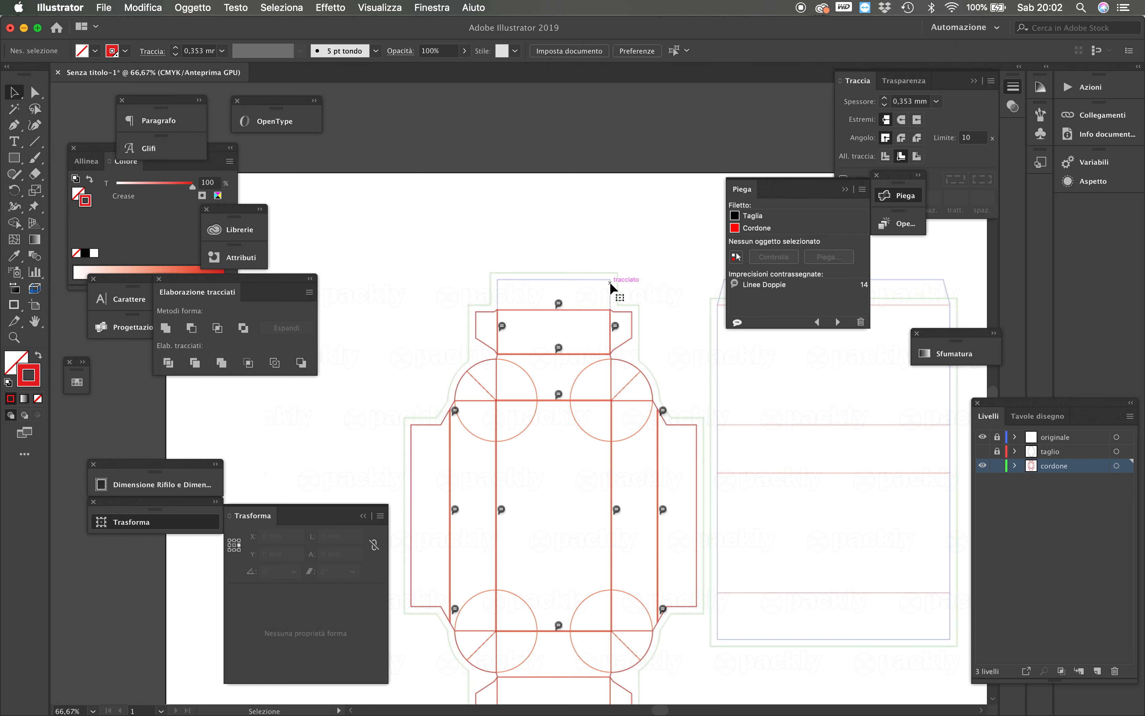
Delete the cordone outlines of the two small tabs beside the upper panel and the two tall outer side flaps
{"action": "left_click", "coordinate": [633, 327]}
{"action": "key", "text": "Delete"}
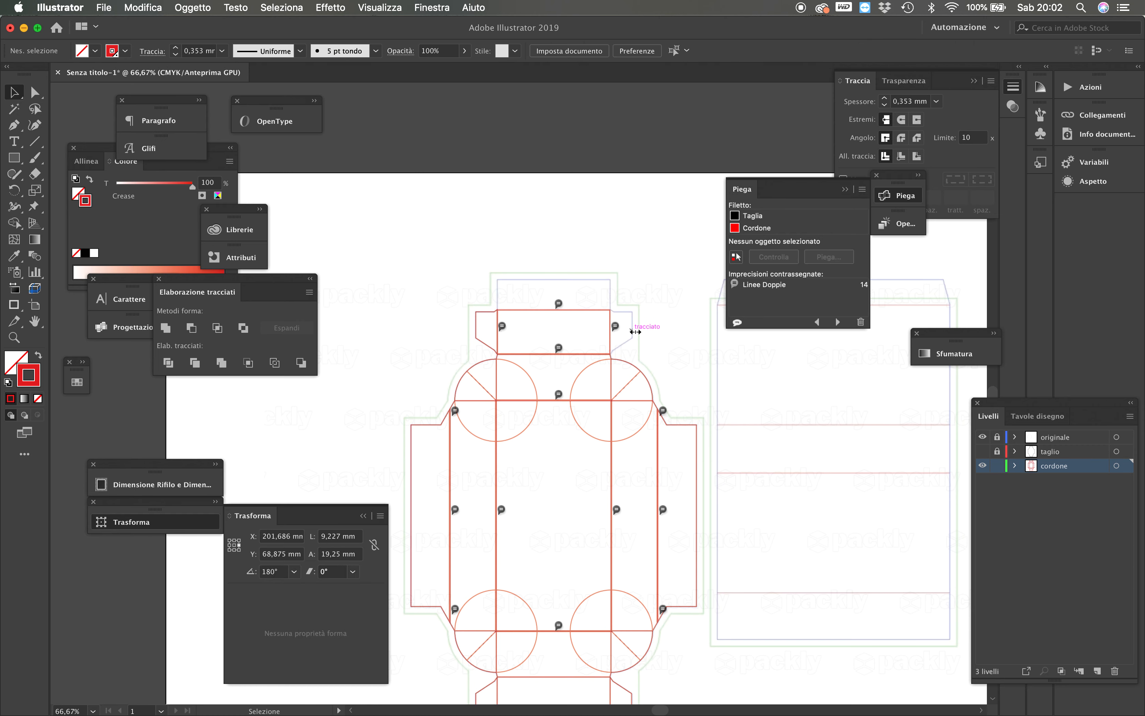
{"action": "left_click", "coordinate": [487, 324]}
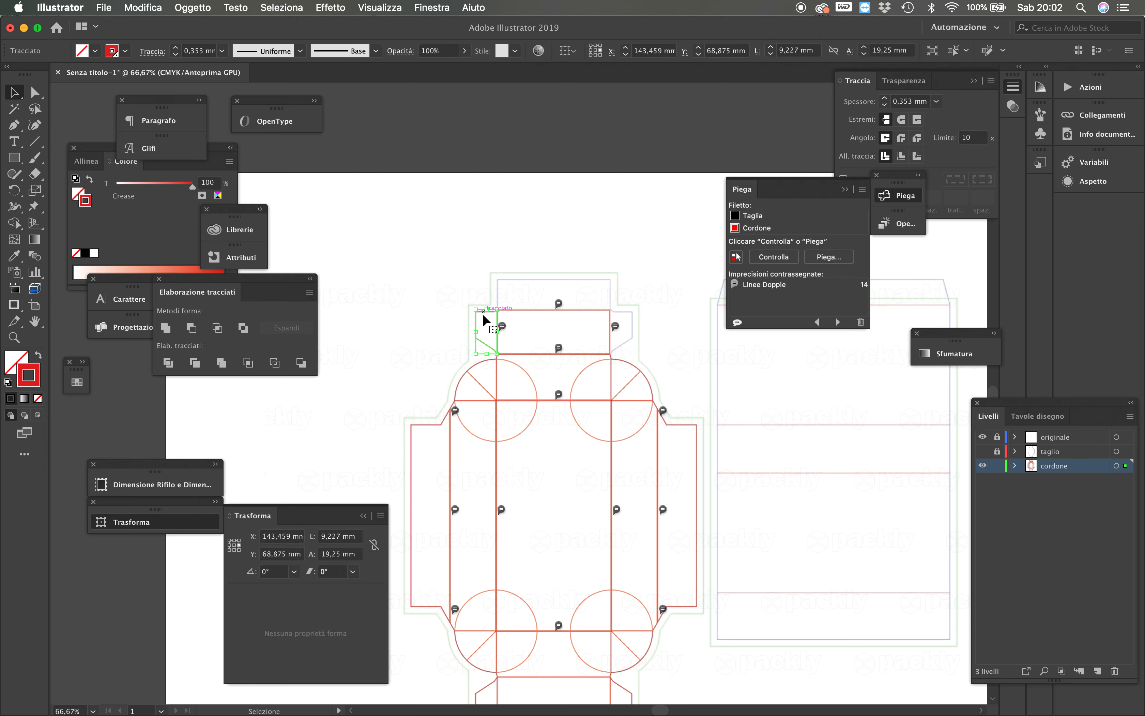
{"action": "key", "text": "Delete"}
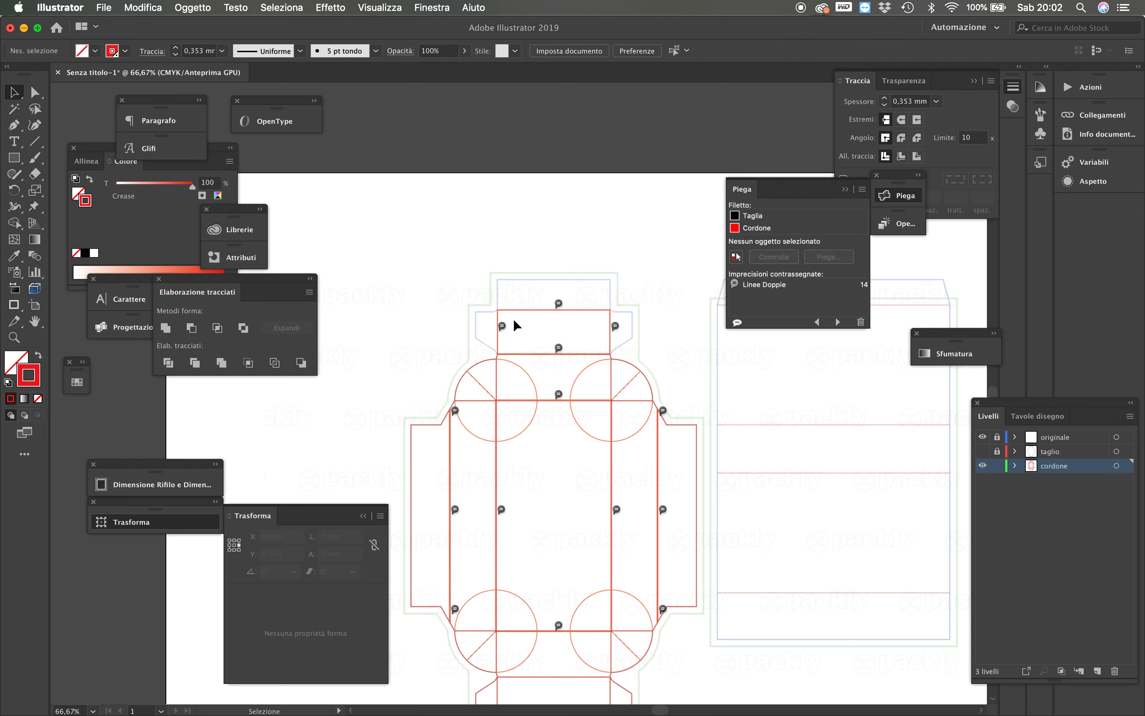
{"action": "left_click", "coordinate": [696, 436]}
{"action": "key", "text": "super+d"}
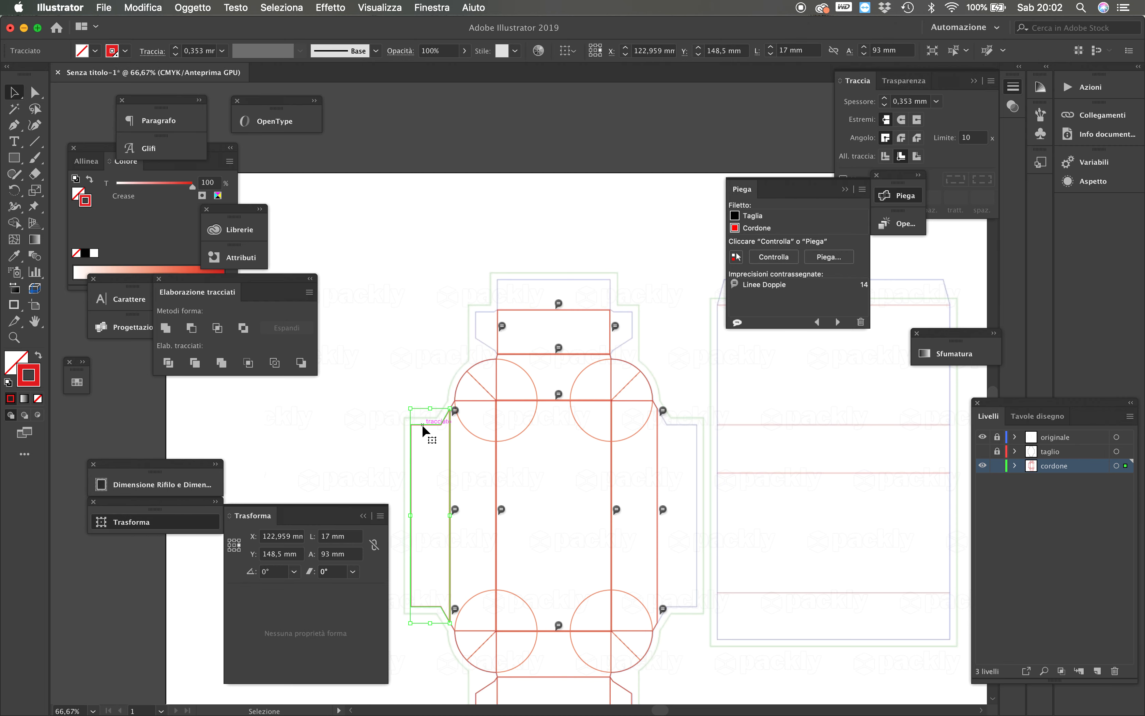
{"action": "key", "text": "super+shift+a"}
Delete the cordone rectangle of the bottom closing flap and the outlines of the two small tabs beside the lower panel
{"action": "scroll", "coordinate": [648, 492], "scroll_direction": "down", "scroll_amount": 3}
{"action": "left_click", "coordinate": [596, 669]}
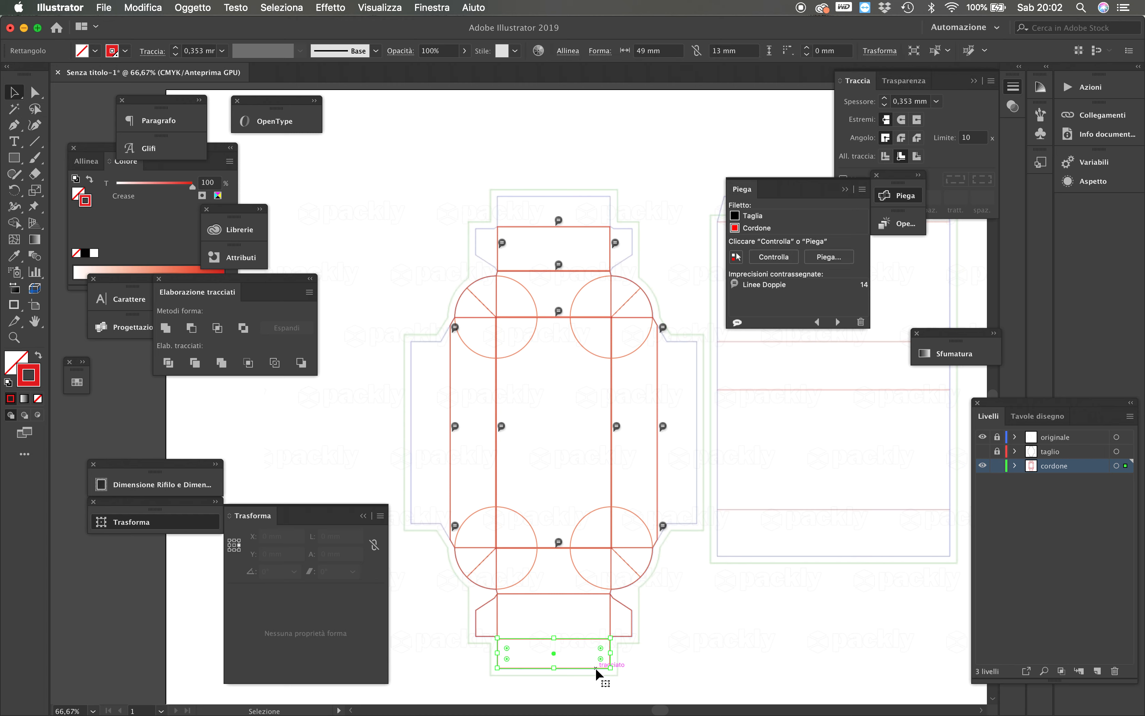
{"action": "key", "text": "Delete"}
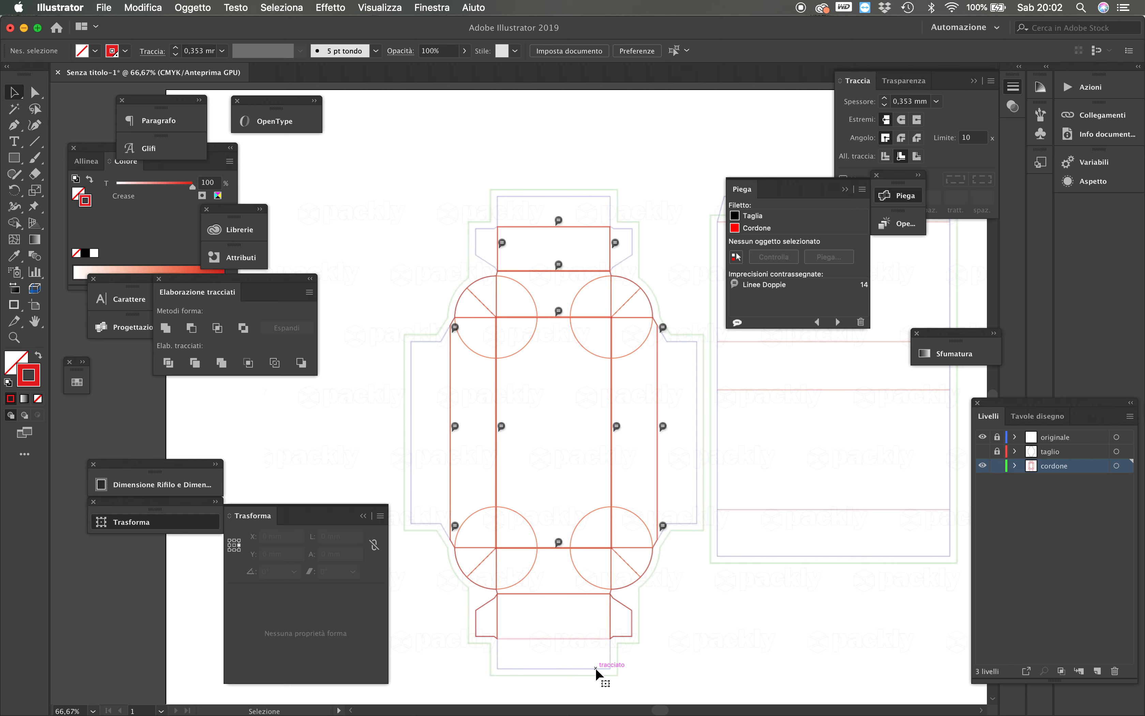
{"action": "left_click", "coordinate": [627, 635]}
{"action": "key", "text": "Delete"}
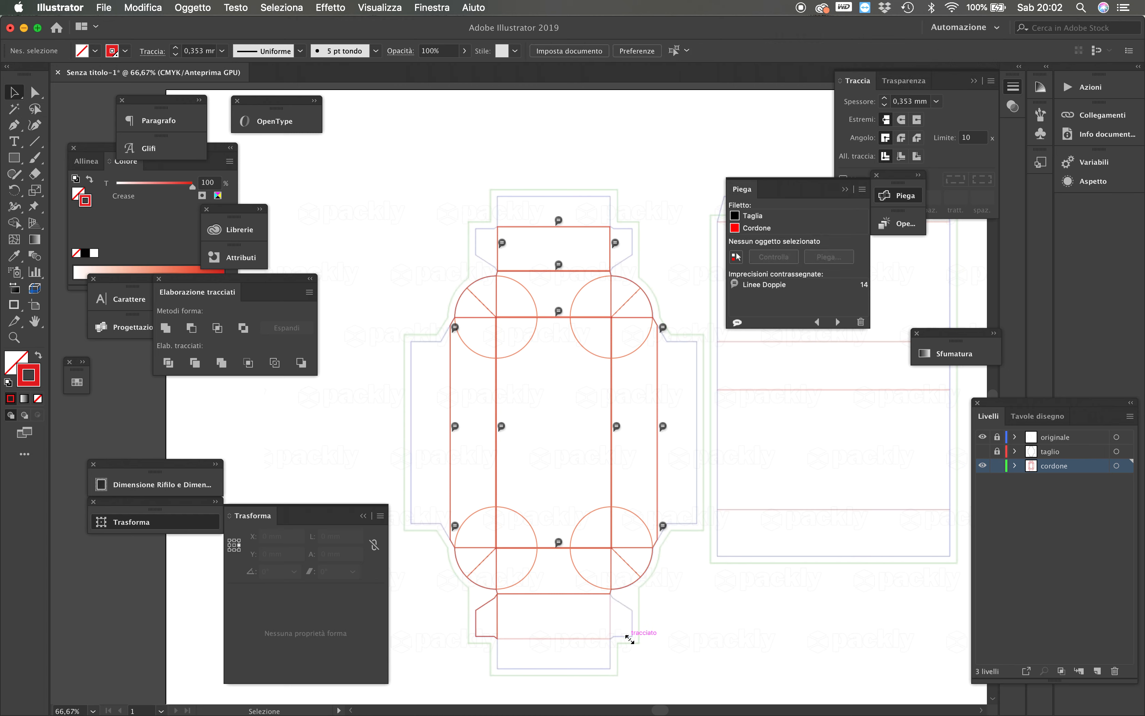
{"action": "left_click", "coordinate": [481, 607]}
{"action": "key", "text": "Return"}
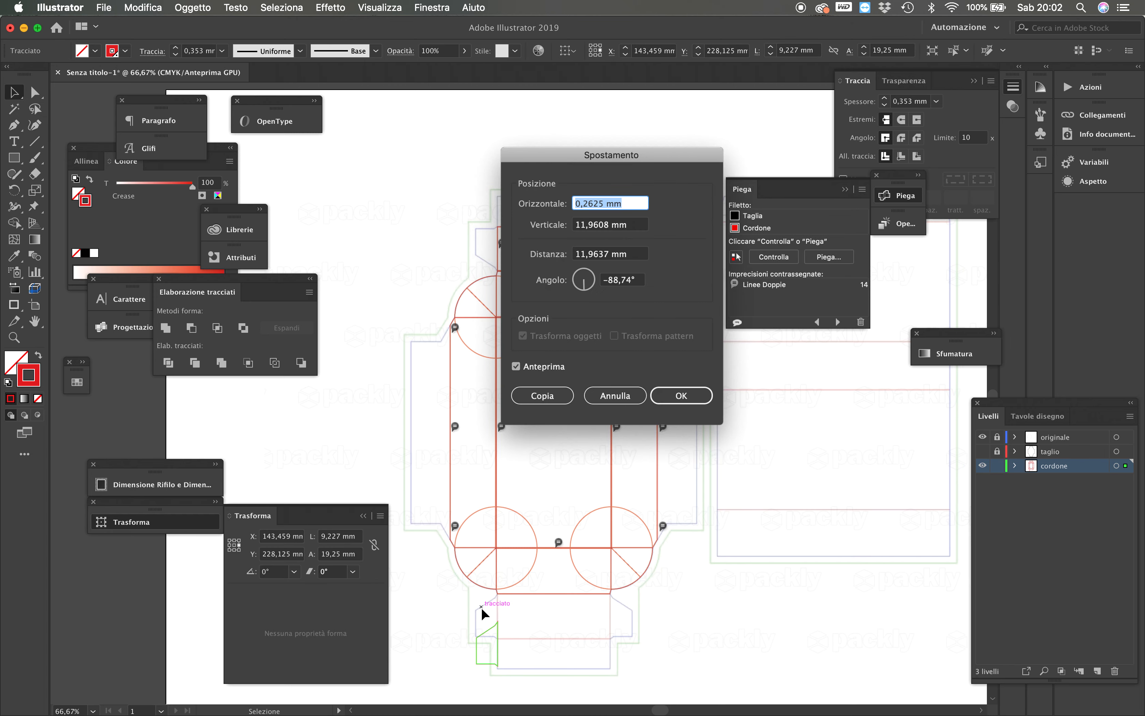
{"action": "left_click", "coordinate": [625, 397]}
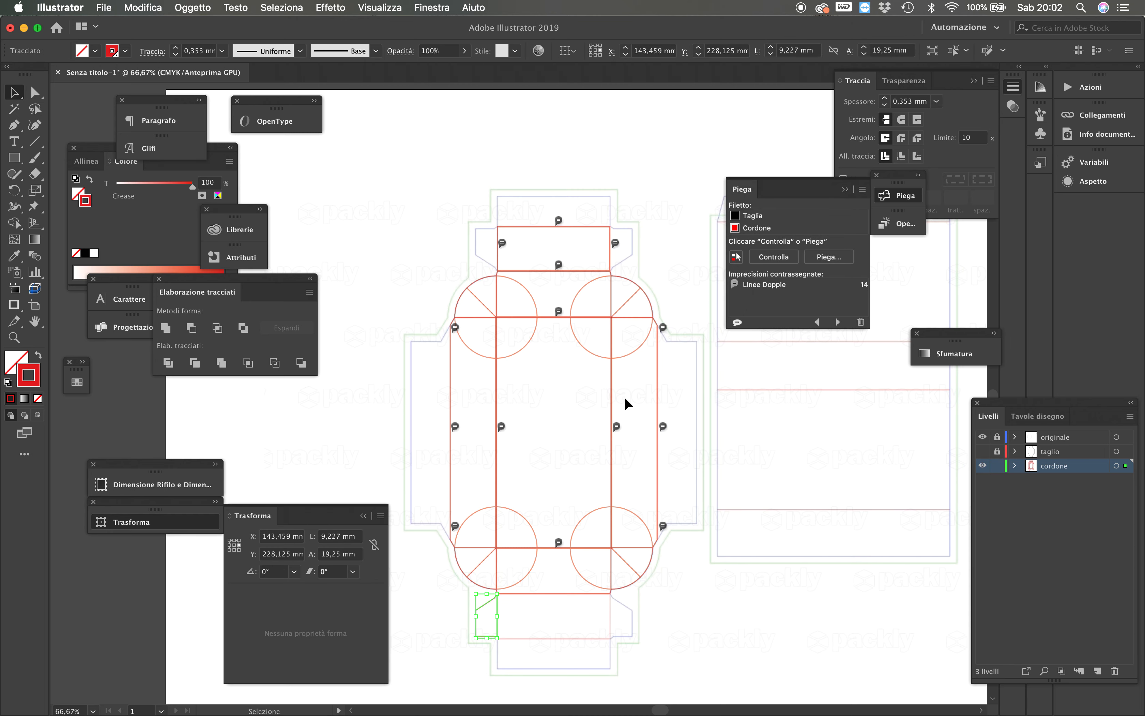
{"action": "key", "text": "Delete"}
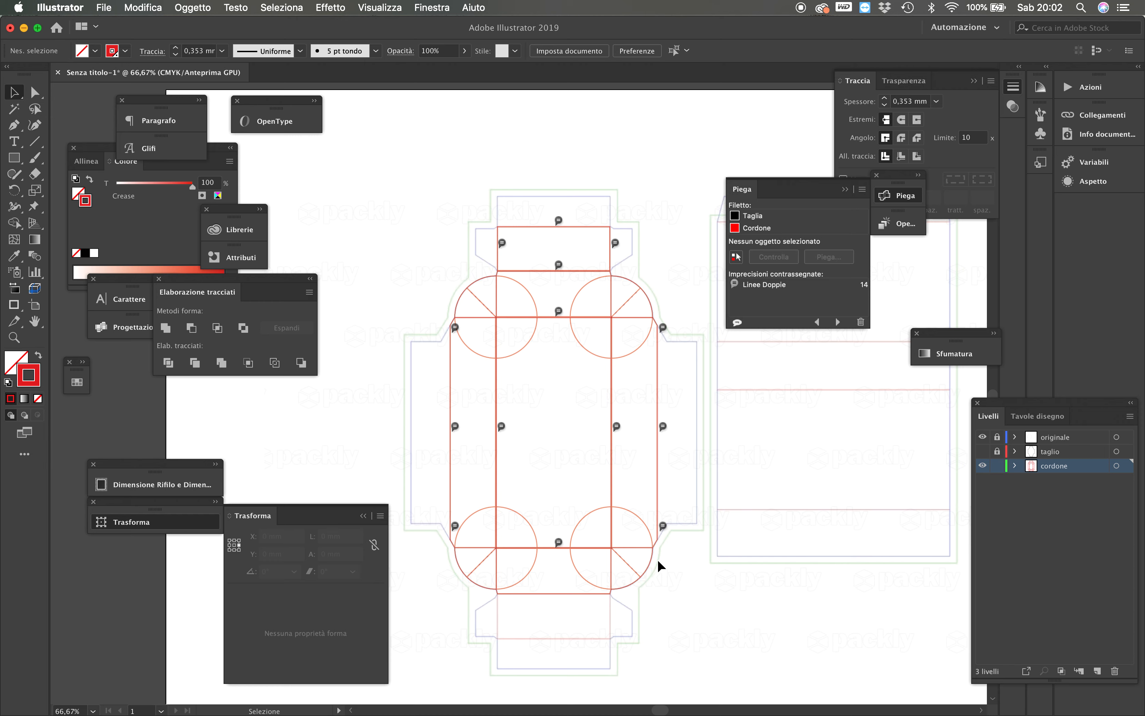
Delete the four corner circles from the cordone layer, keeping the diagonal crease lines
{"action": "left_click", "coordinate": [649, 563]}
{"action": "key", "text": "Delete"}
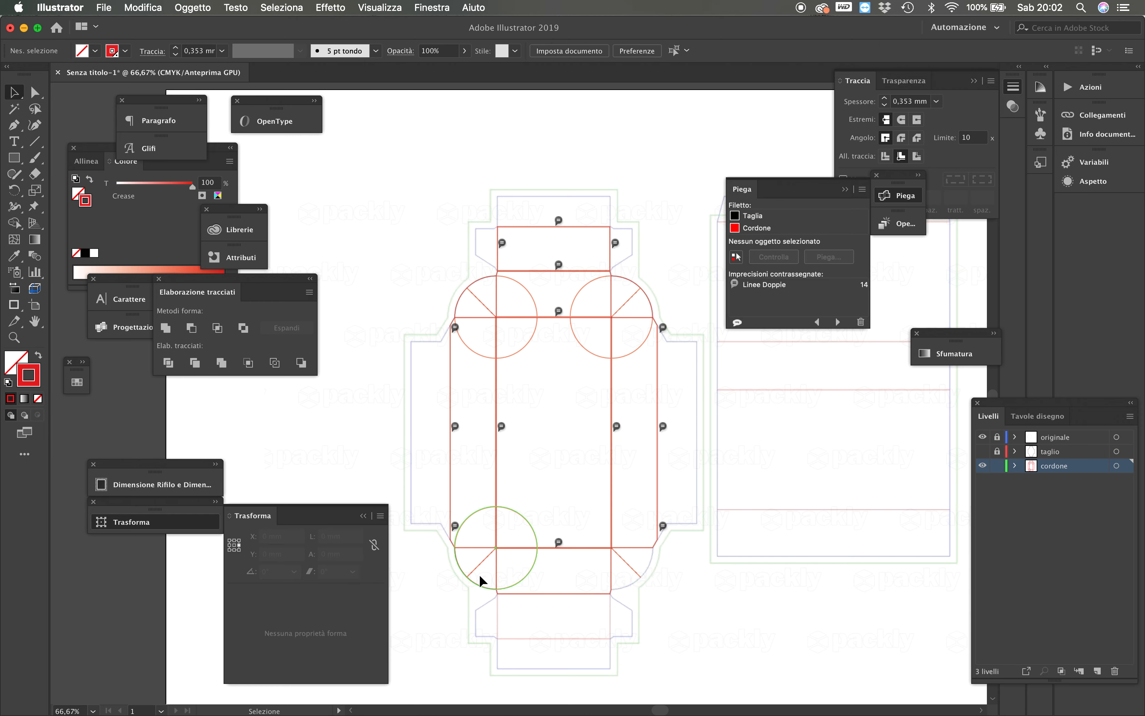
{"action": "left_click", "coordinate": [459, 568]}
{"action": "key", "text": "Delete"}
{"action": "left_click", "coordinate": [629, 284]}
{"action": "key", "text": "Delete"}
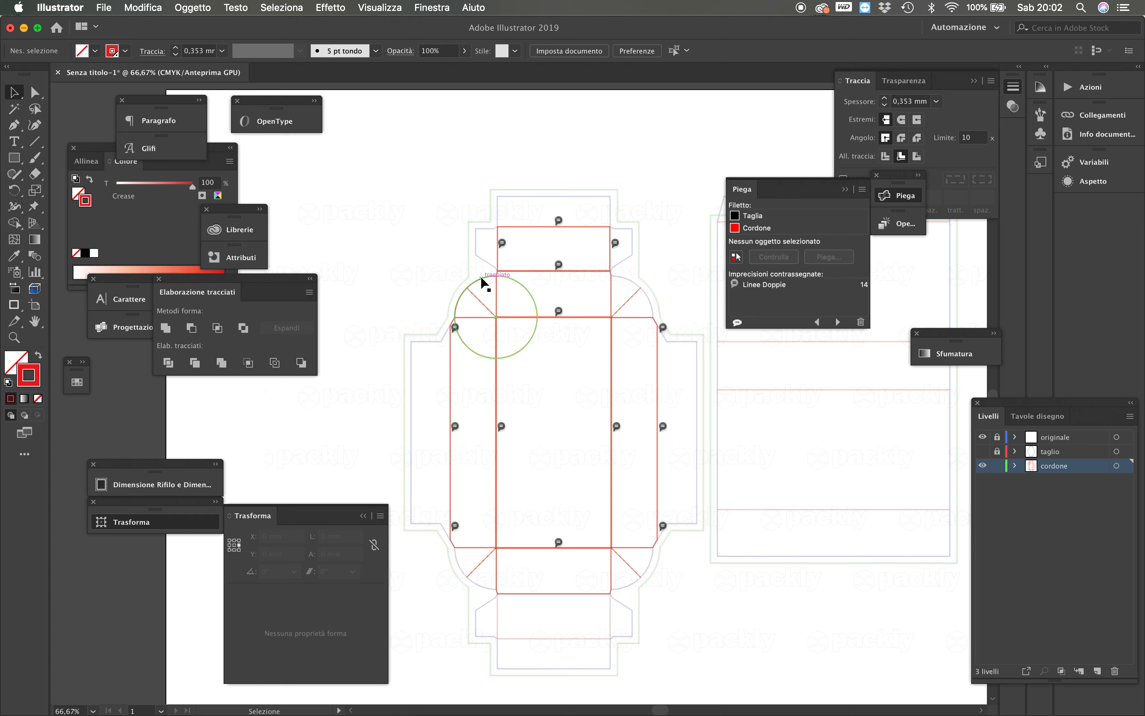
{"action": "left_click", "coordinate": [481, 279]}
{"action": "key", "text": "Delete"}
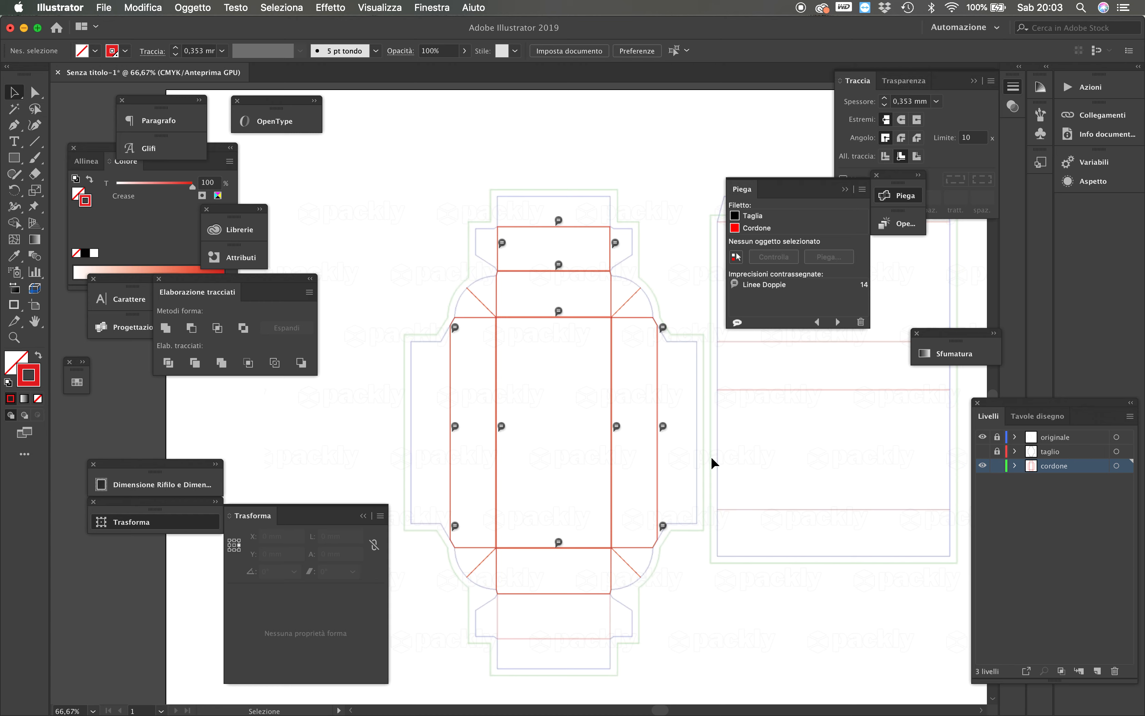
Delete the central 50 × 100 mm rectangle that duplicates the edges of the surrounding crease panels
{"action": "left_click", "coordinate": [505, 316]}
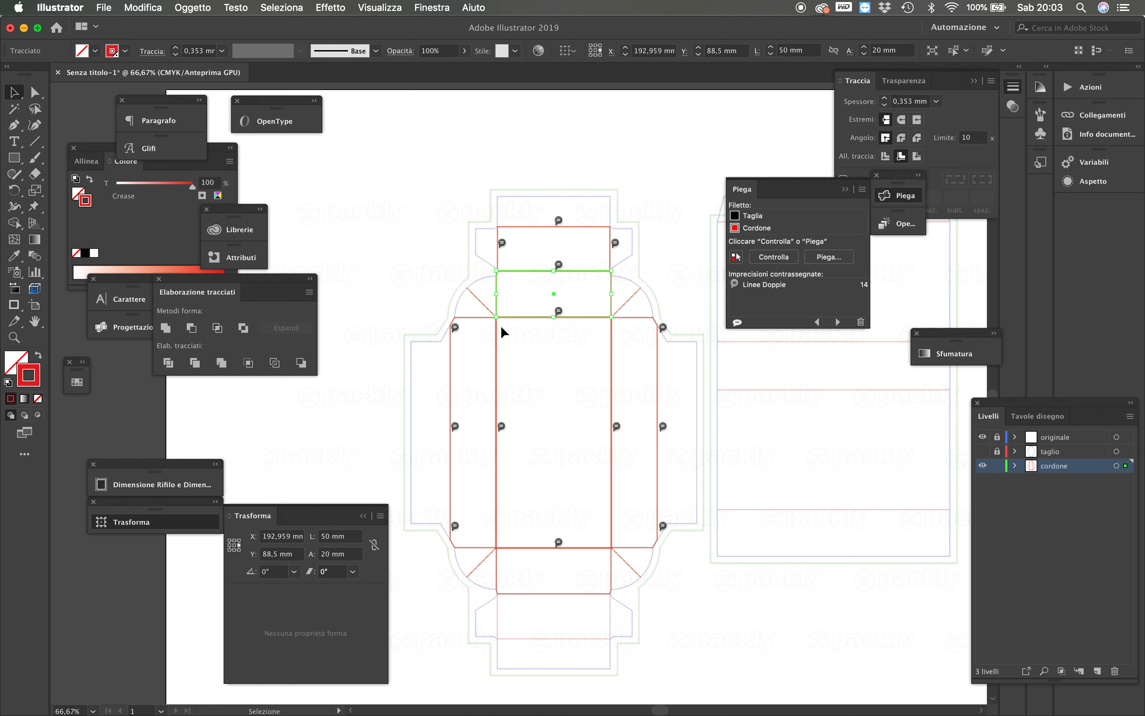
{"action": "left_click", "coordinate": [497, 335]}
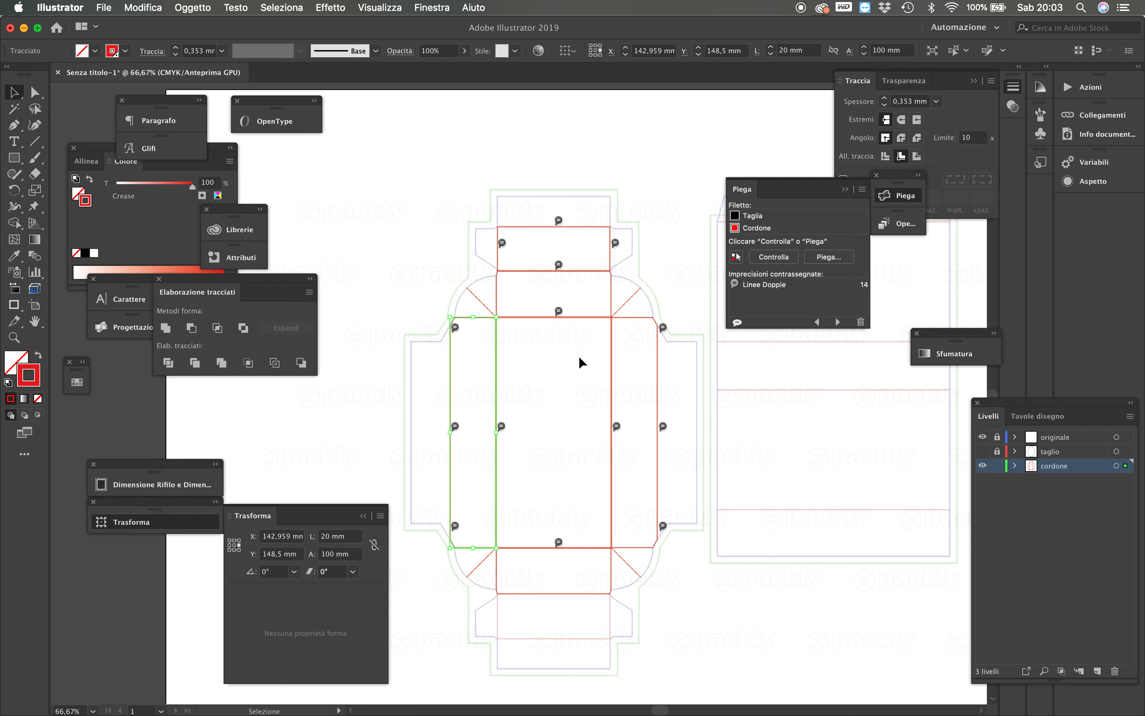
{"action": "left_click", "coordinate": [621, 369]}
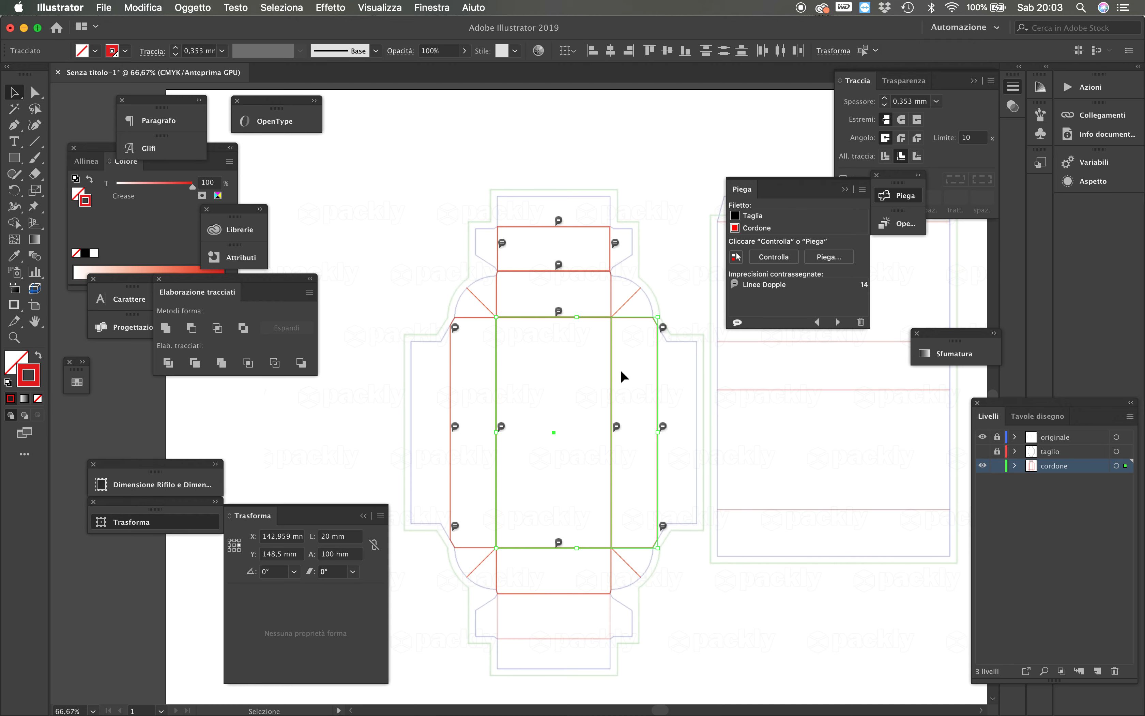
{"action": "left_click", "coordinate": [656, 368], "text": "shift"}
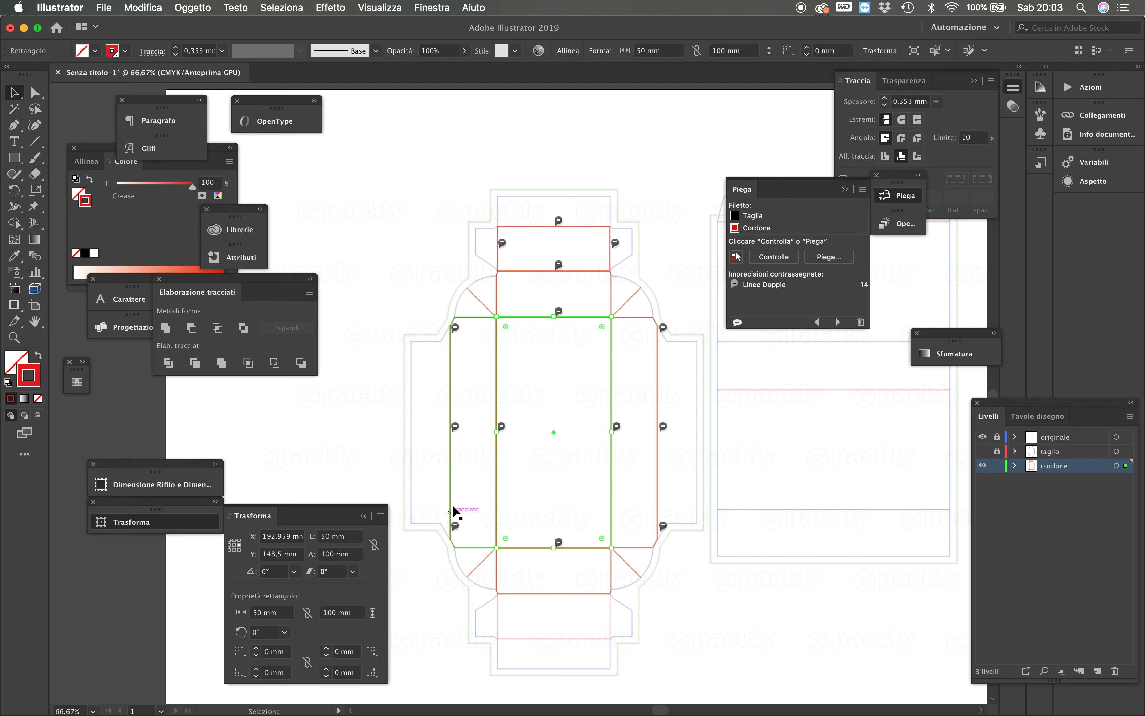
{"action": "left_click", "coordinate": [569, 375]}
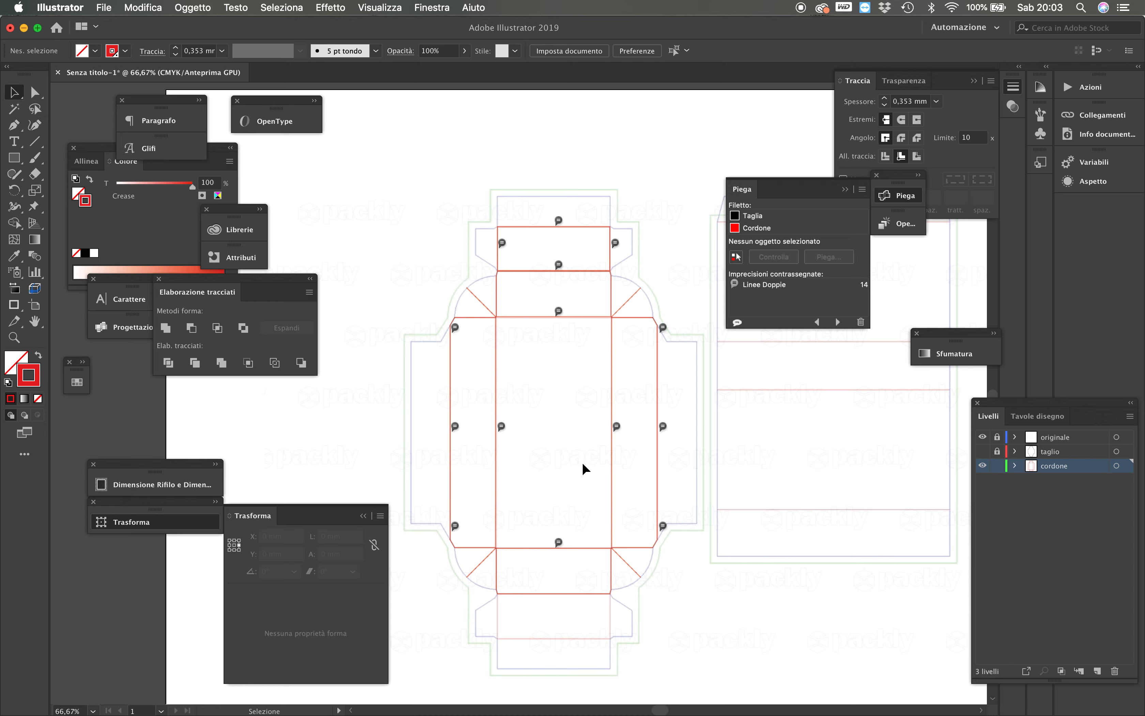
Check the reduced set of cordone lines for double lines with Piega, decline the automatic cleanup, and deselect them
{"action": "key", "text": "super+a"}
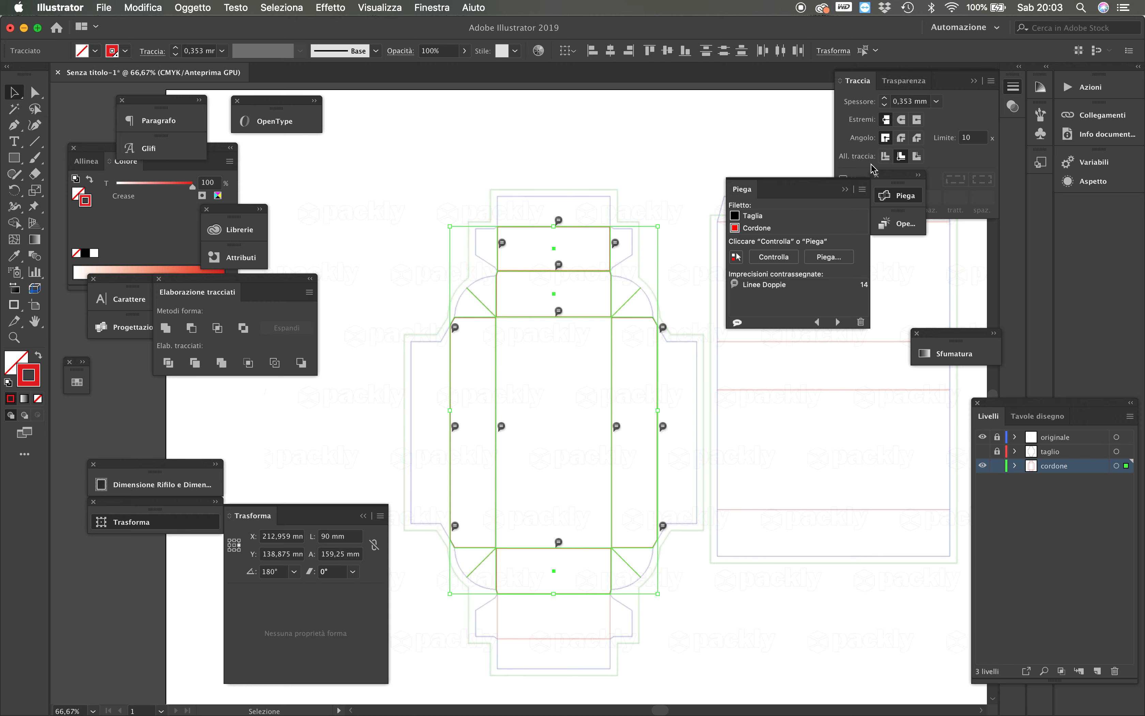
{"action": "left_click", "coordinate": [774, 256]}
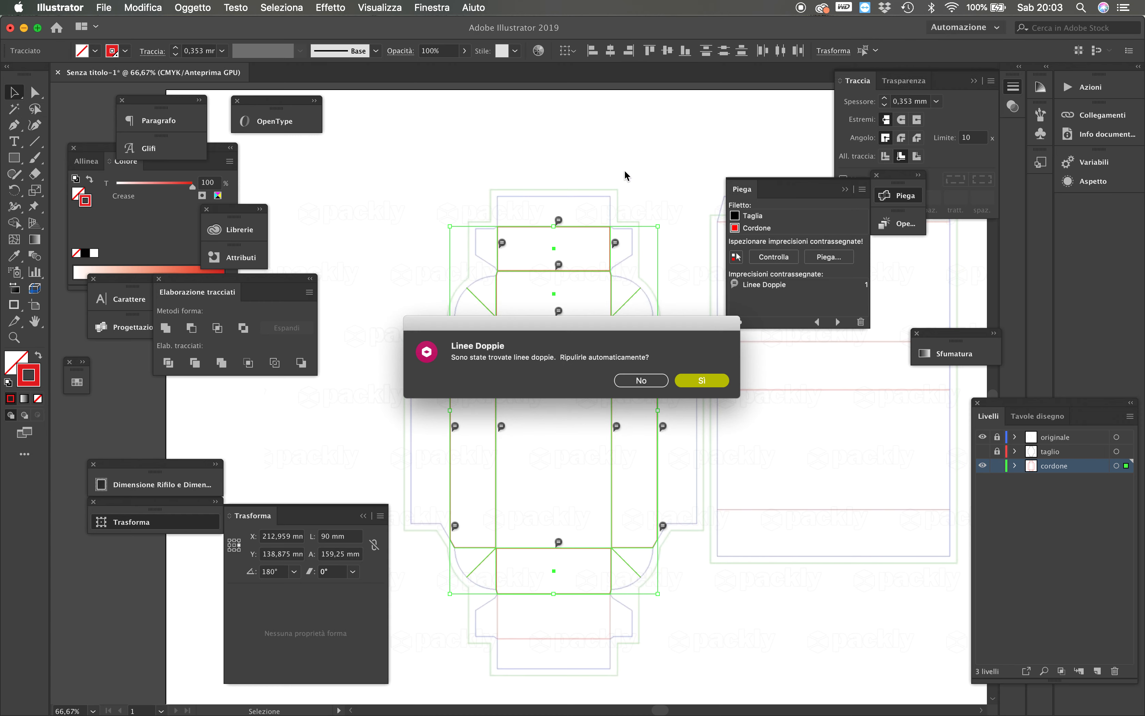
{"action": "left_click", "coordinate": [667, 142]}
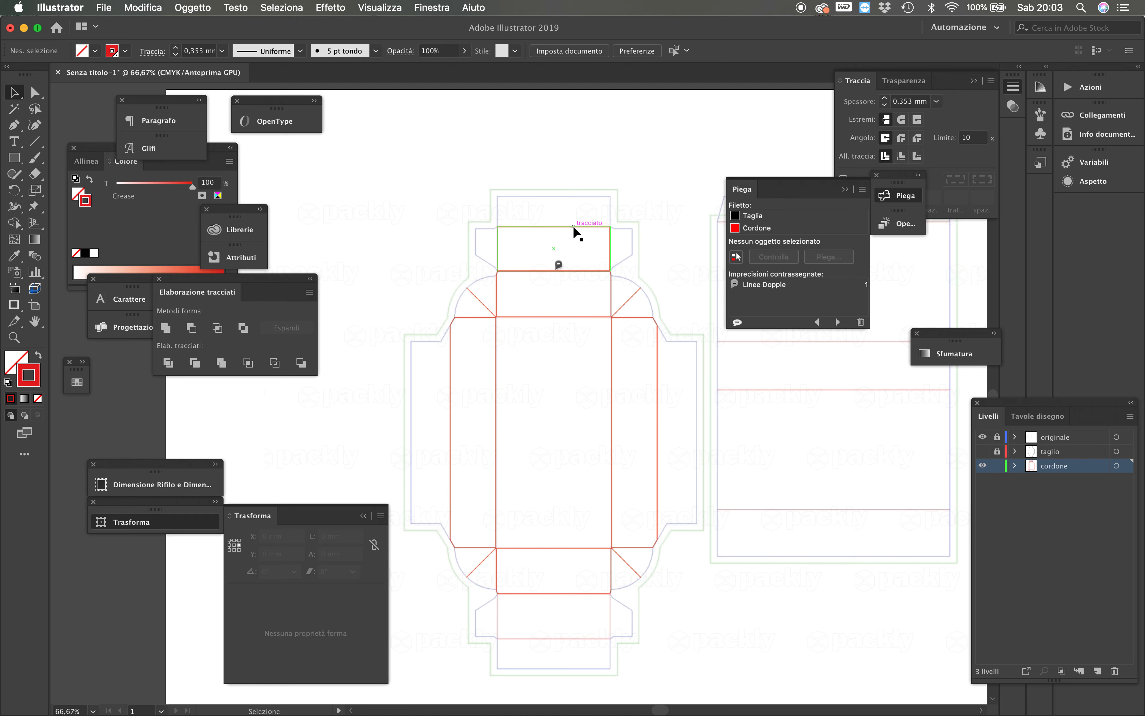
Duplicate the upper 49 × 19,25 mm crease rectangle straight down onto the lower panel between the bottom tabs
{"action": "left_click_drag", "start_coordinate": [572, 225], "coordinate": [595, 599]}
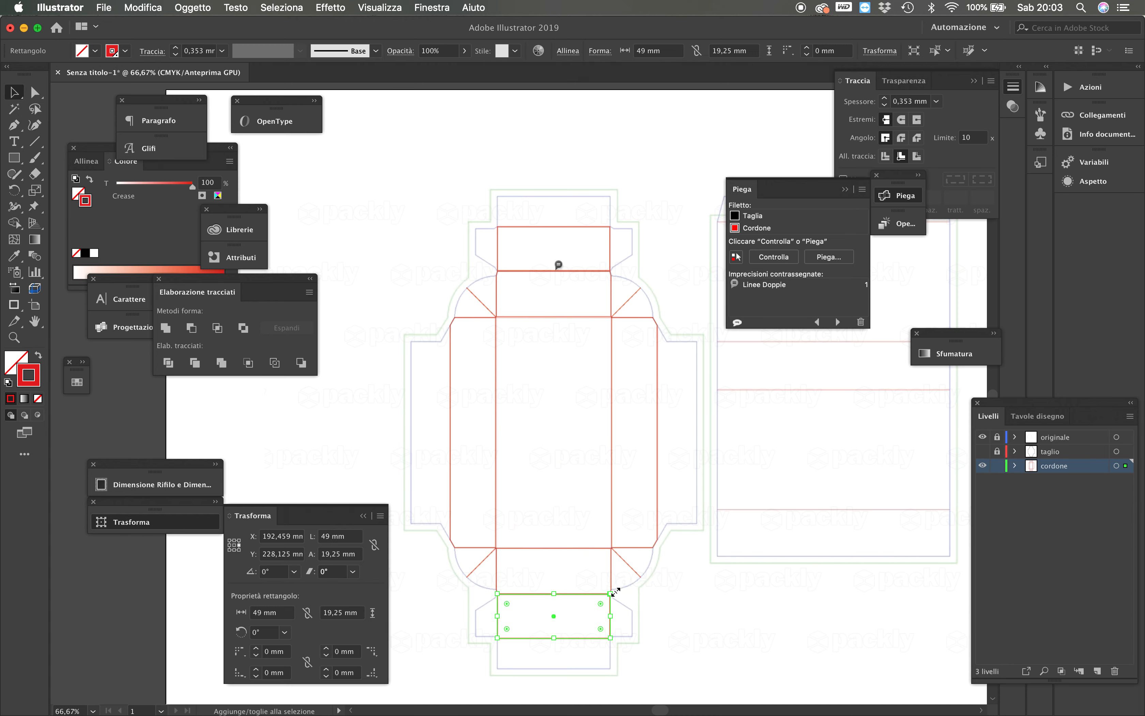
{"action": "key", "text": "super+z"}
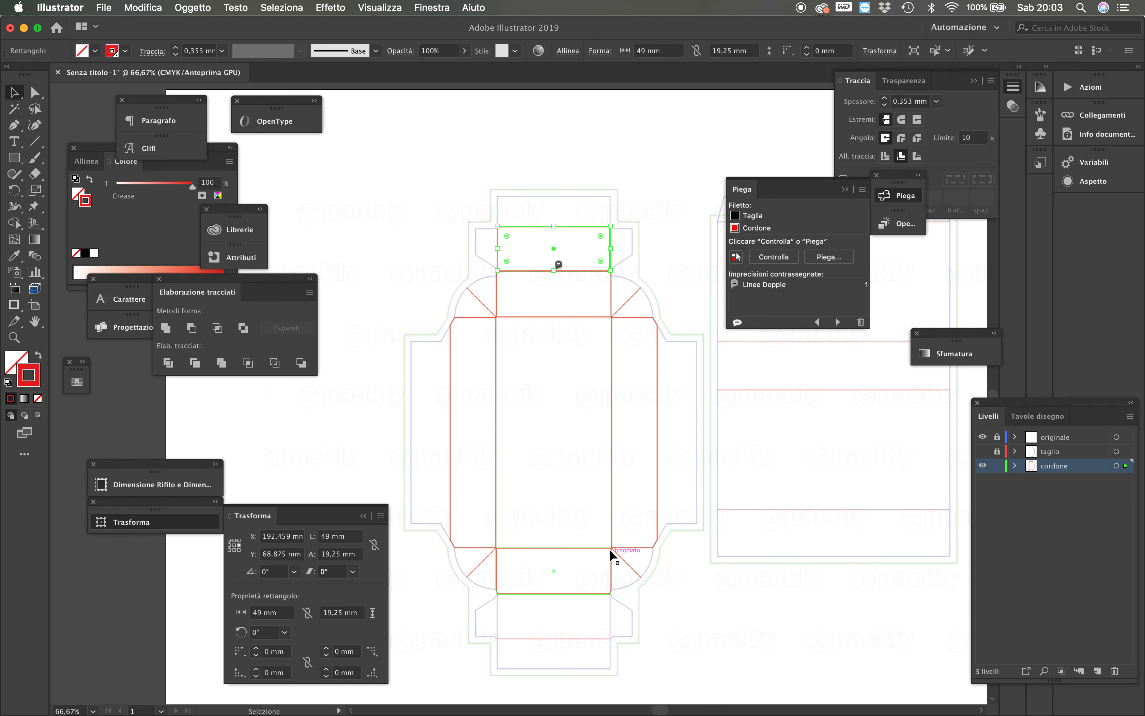
{"action": "key", "text": "super+shift+z"}
{"action": "left_click", "coordinate": [684, 629]}
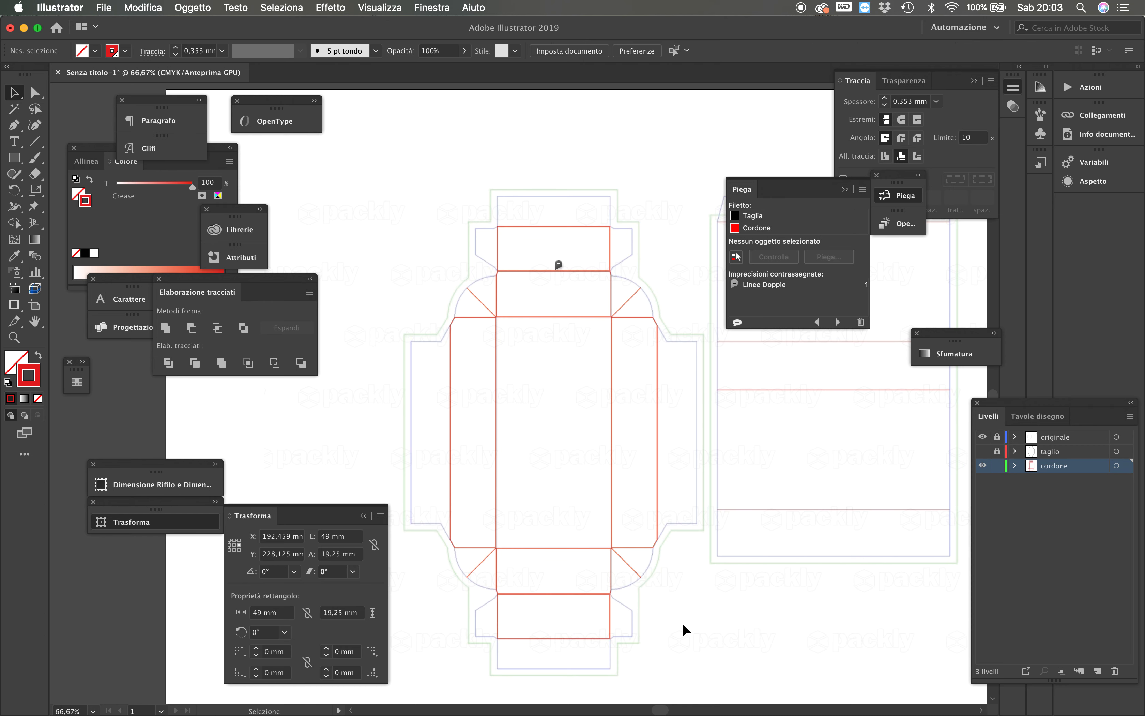
Check all the cordone lines, including the duplicated lower panel, for double lines with Piega and decline the automatic cleanup
{"action": "key", "text": "a"}
{"action": "key", "text": "super+a"}
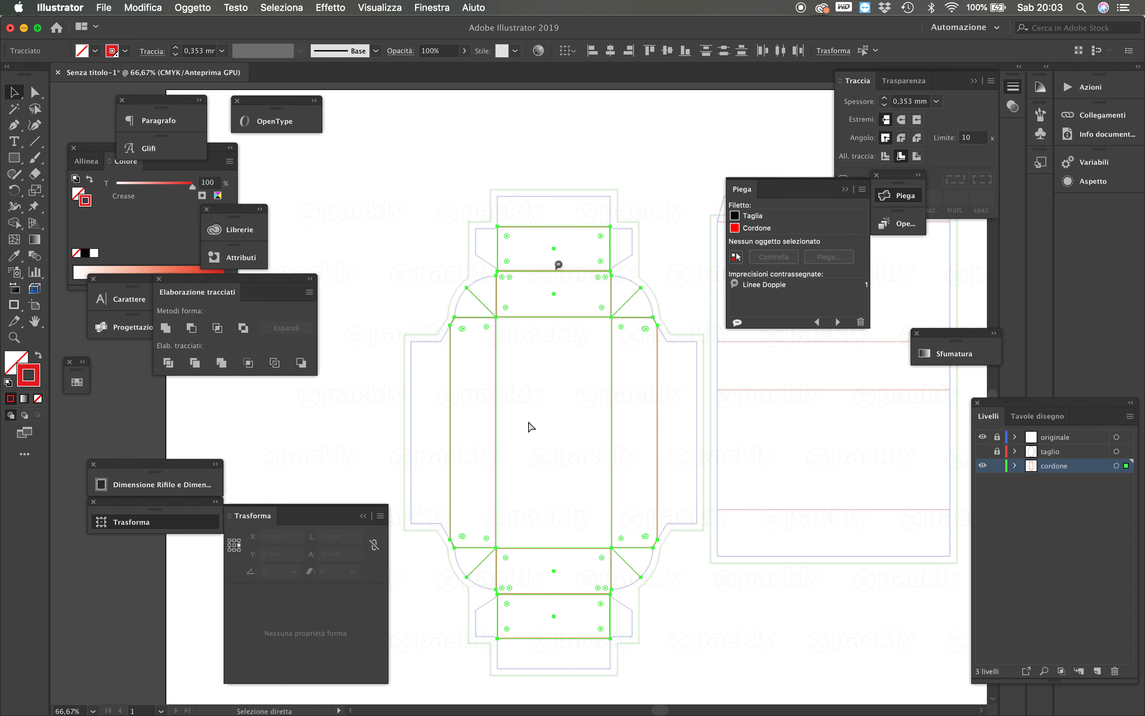
{"action": "key", "text": "v"}
{"action": "left_click", "coordinate": [774, 256]}
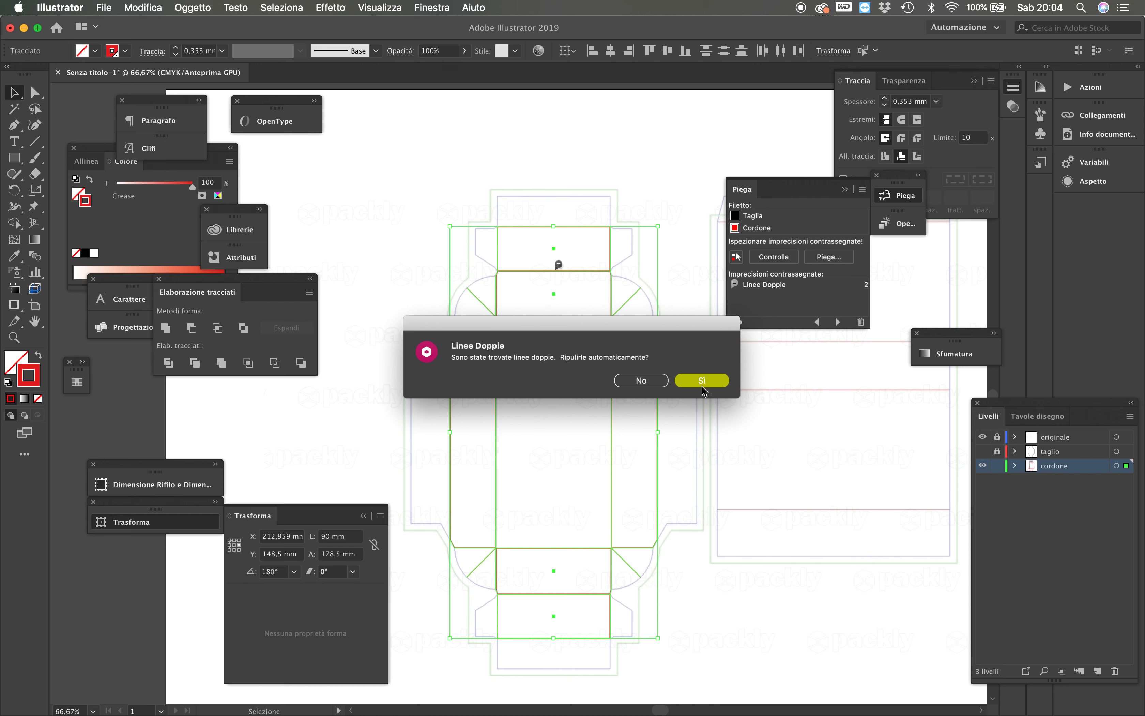
{"action": "left_click", "coordinate": [665, 384]}
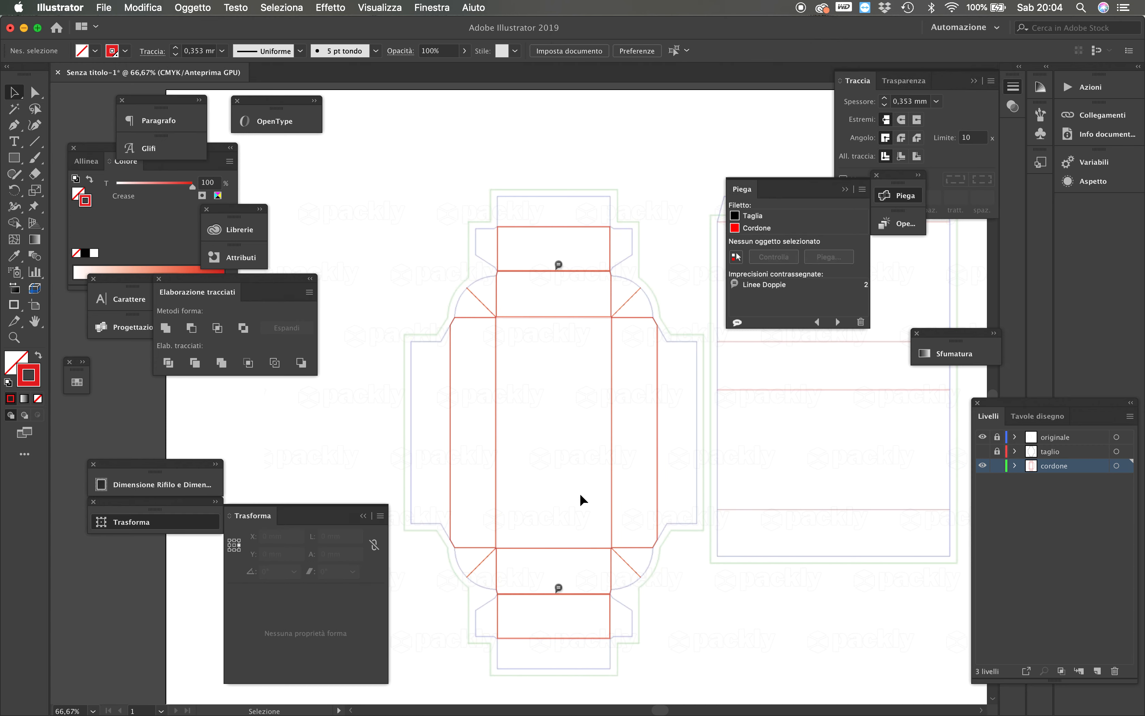
Compare the slanted corners of the upper crease panel with the cutting outline by temporarily showing the taglio layer
{"action": "scroll", "coordinate": [580, 492], "scroll_direction": "left", "scroll_amount": 5}
{"action": "scroll", "coordinate": [799, 505], "scroll_direction": "right", "scroll_amount": 4}
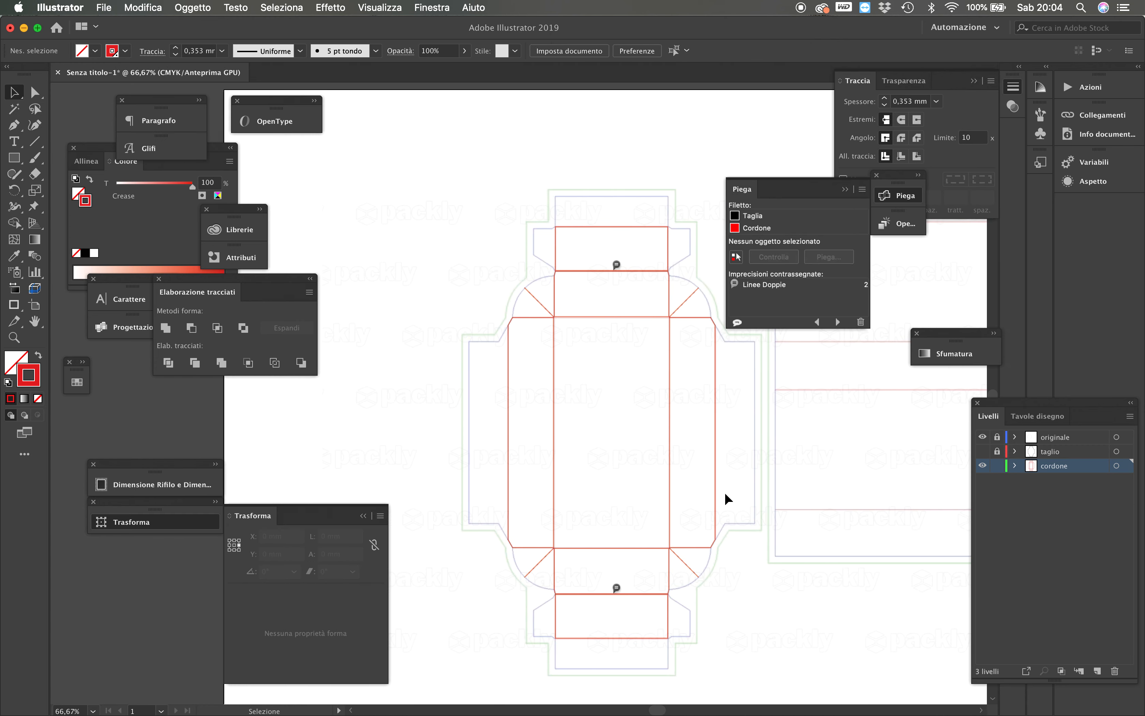
{"action": "scroll", "coordinate": [727, 494], "scroll_direction": "right", "scroll_amount": 2}
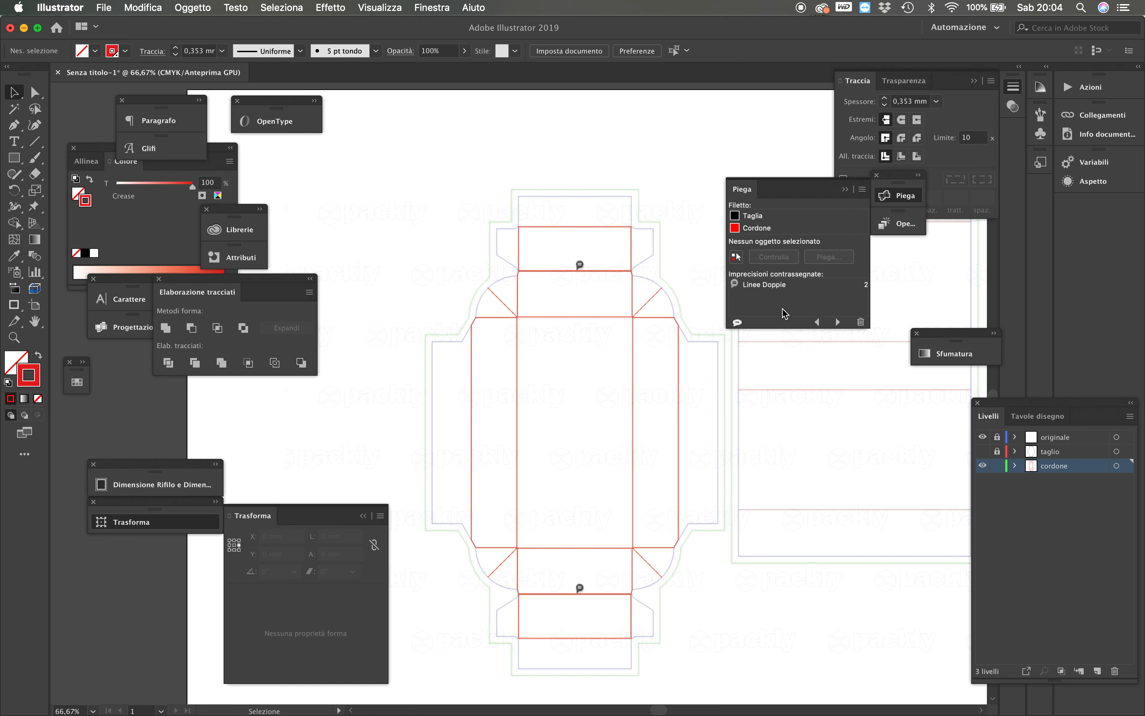
{"action": "left_click", "coordinate": [982, 452]}
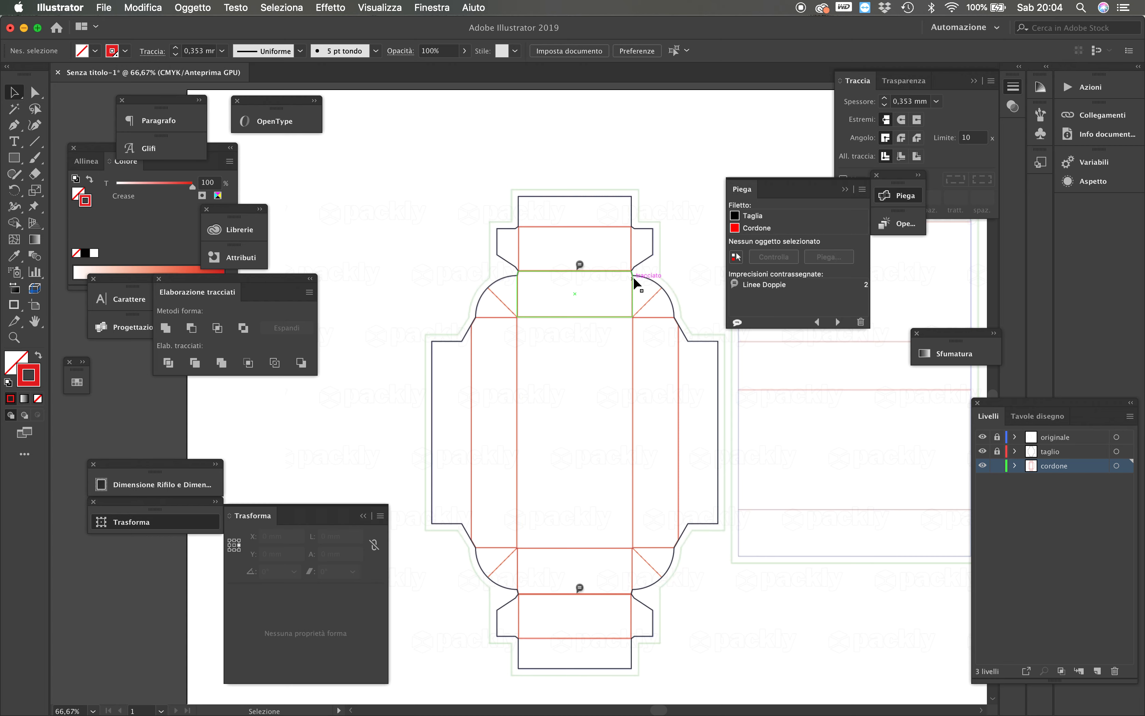
{"action": "key", "text": "z"}
{"action": "left_click", "coordinate": [560, 244]}
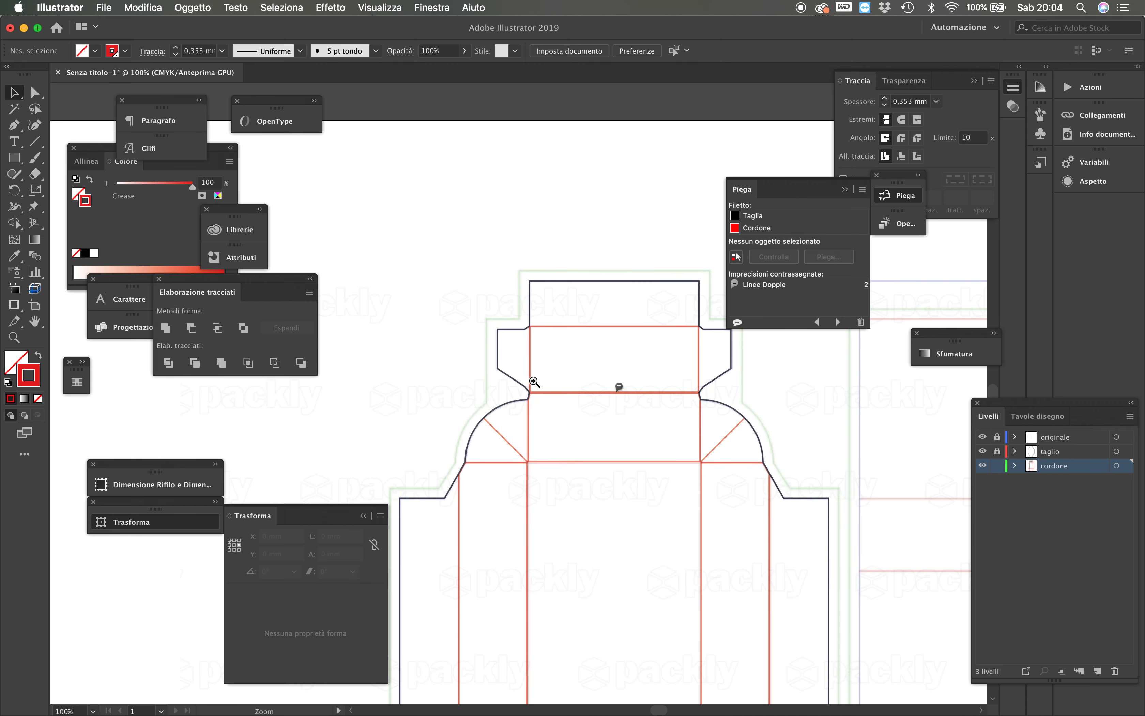
{"action": "left_click", "coordinate": [536, 380]}
{"action": "key", "text": "v"}
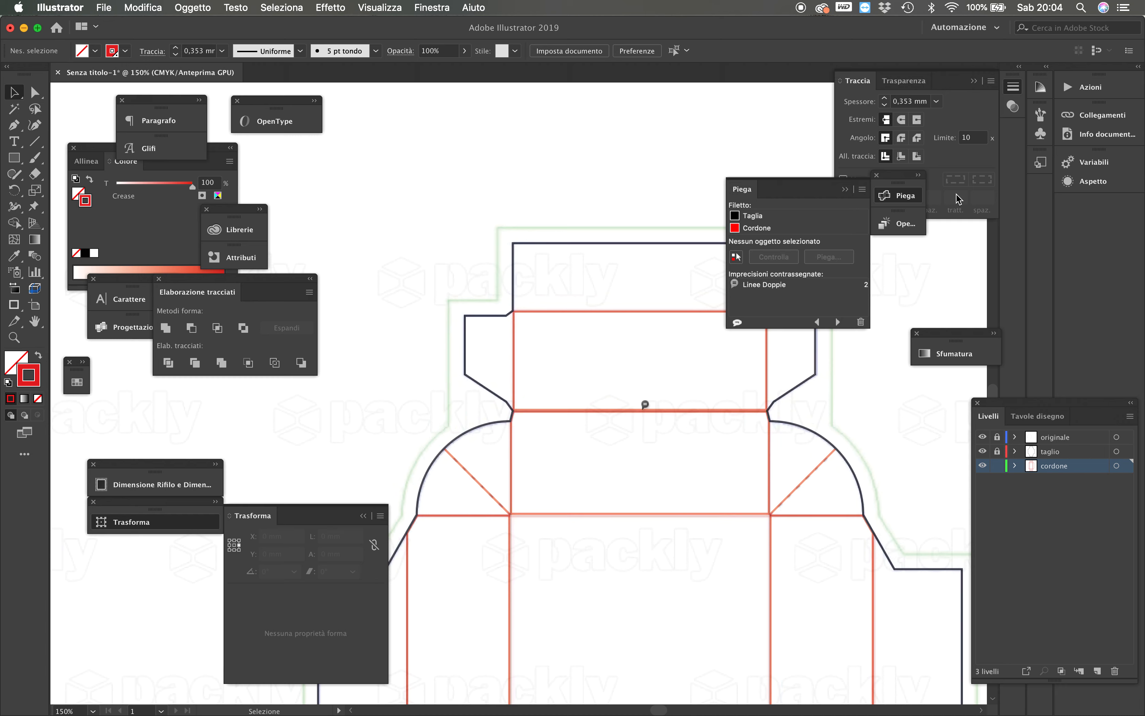
{"action": "left_click", "coordinate": [982, 452]}
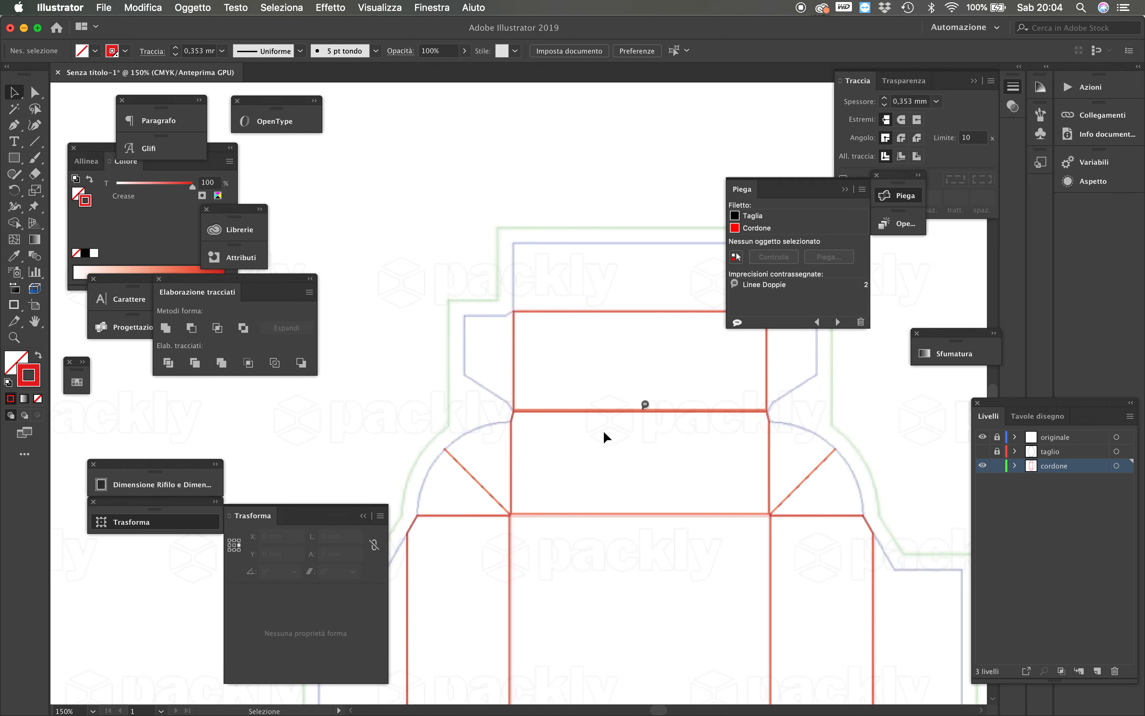
{"action": "key", "text": "z"}
{"action": "left_click", "coordinate": [526, 433]}
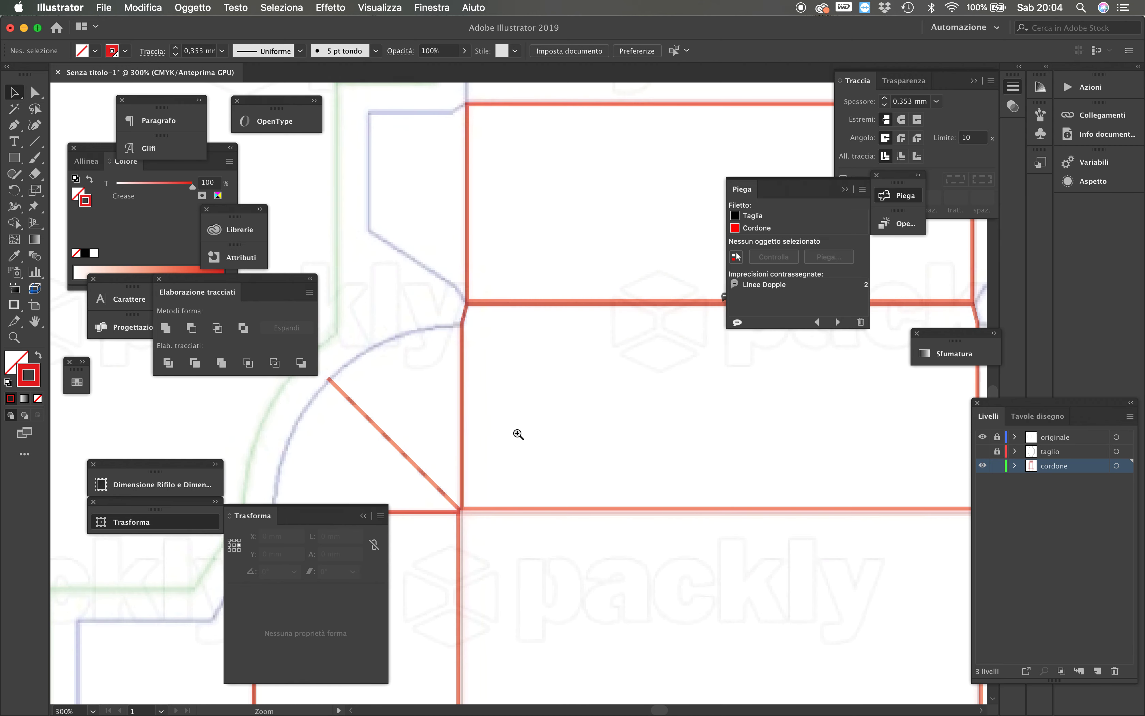
{"action": "left_click", "coordinate": [467, 327]}
{"action": "key", "text": "v"}
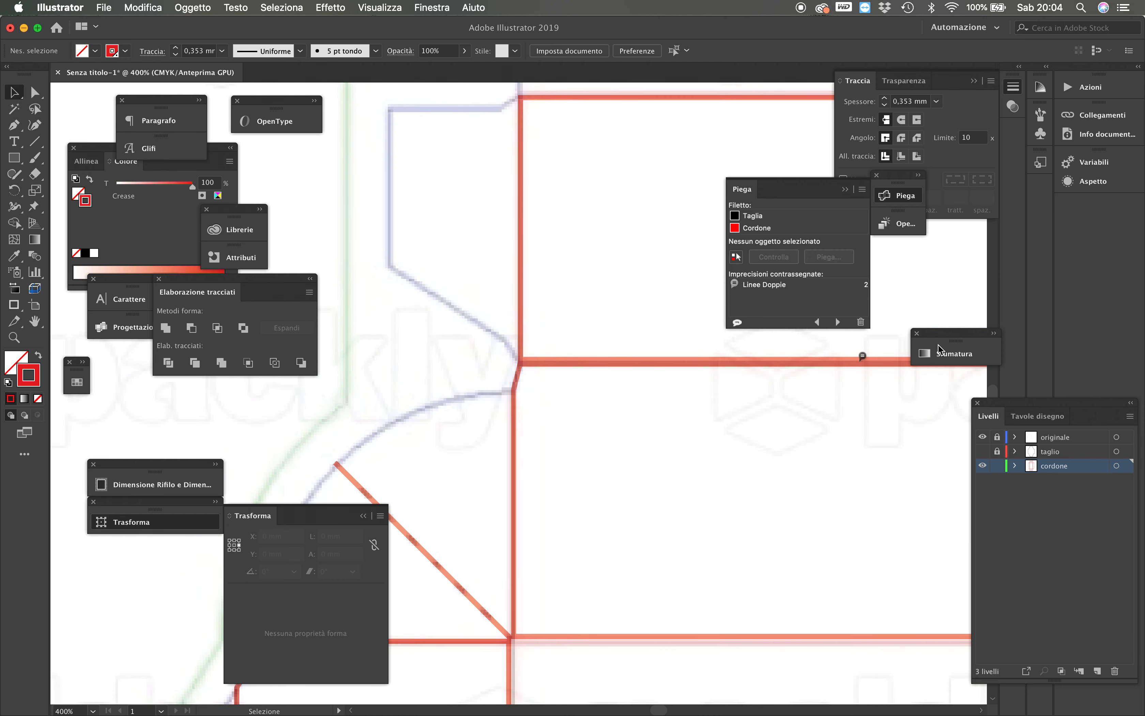
{"action": "left_click", "coordinate": [983, 451]}
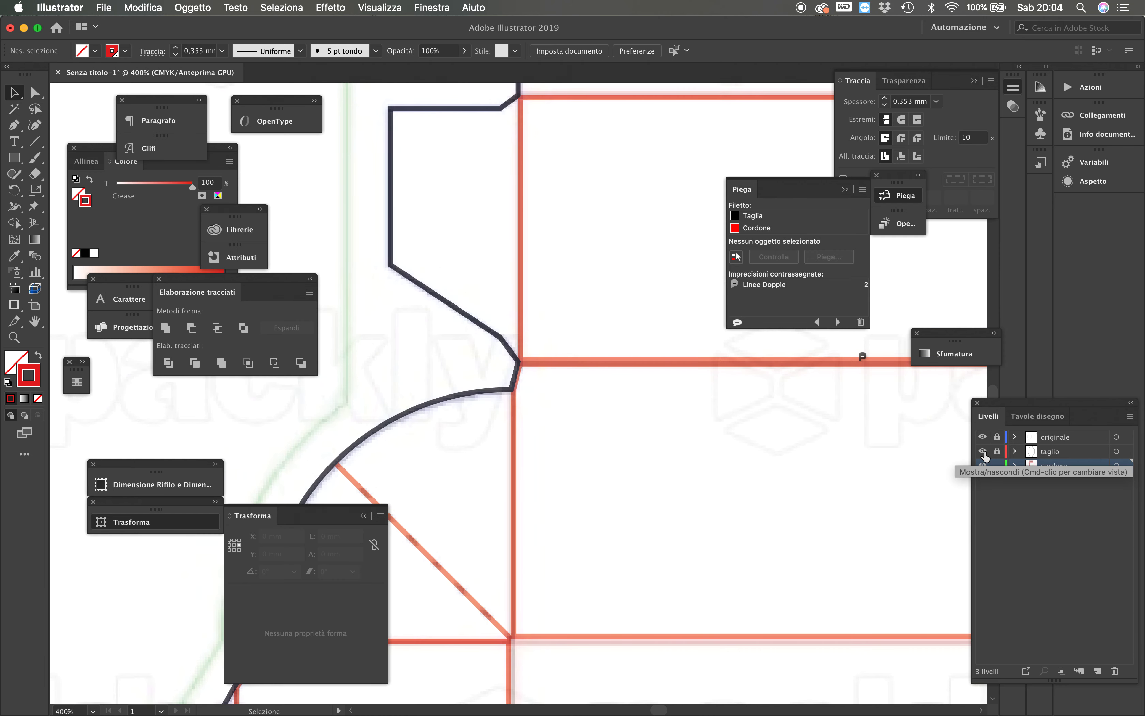
{"action": "left_click", "coordinate": [985, 453]}
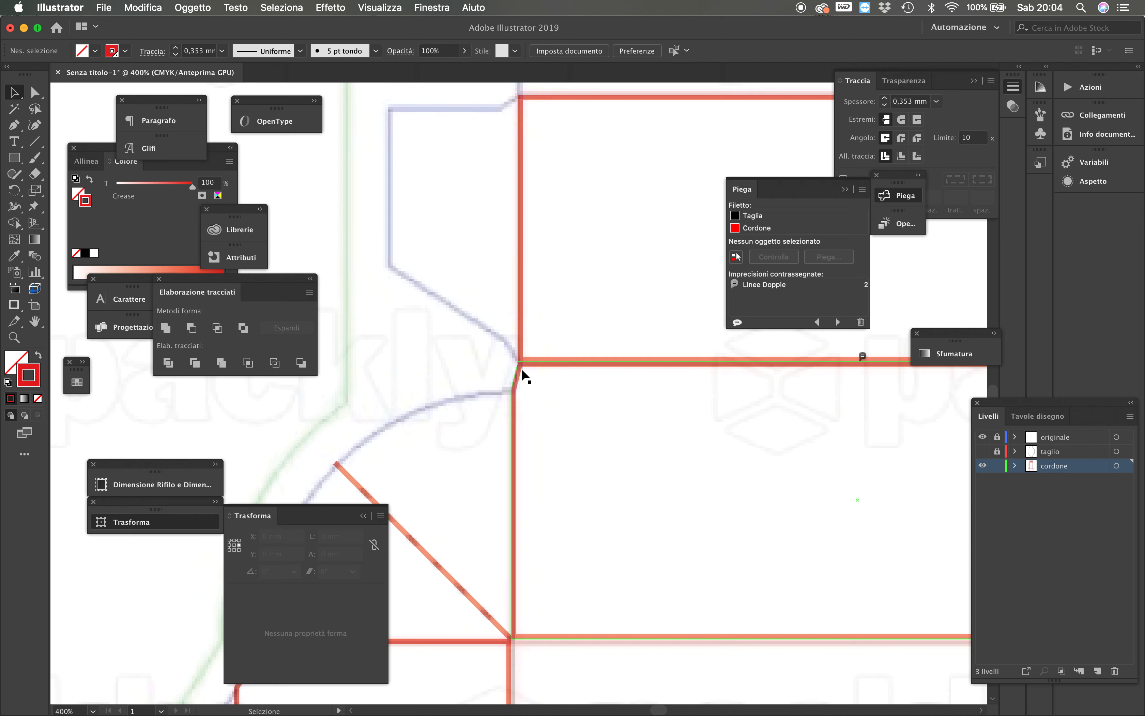
Delete the top edge and both slanted corner segments of the upper 50 × 20 mm crease panel beside the rounded flaps
{"action": "left_click", "coordinate": [14, 126]}
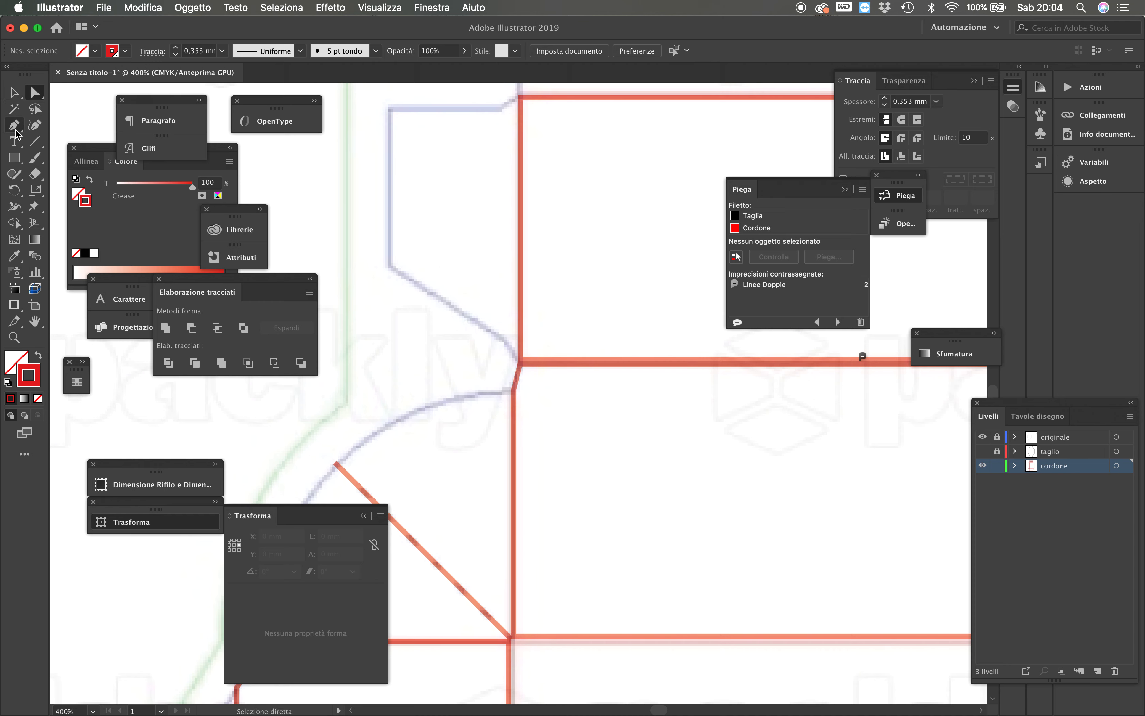
{"action": "left_click", "coordinate": [516, 381]}
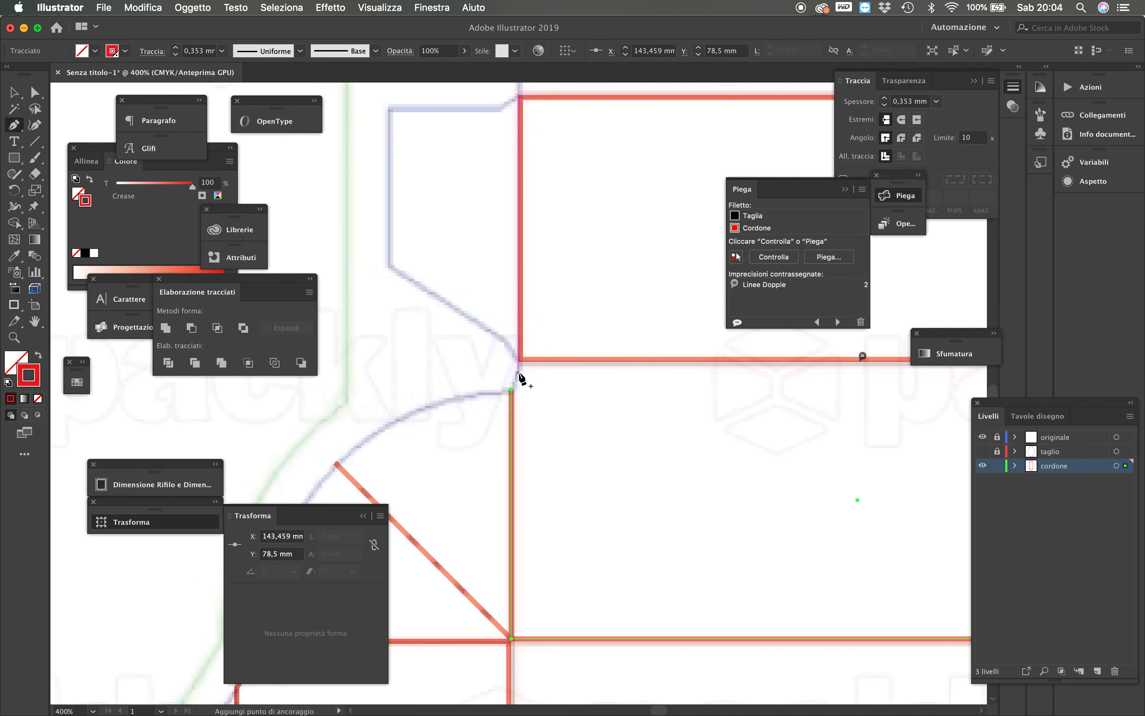
{"action": "scroll", "coordinate": [554, 445], "scroll_direction": "right", "scroll_amount": 10}
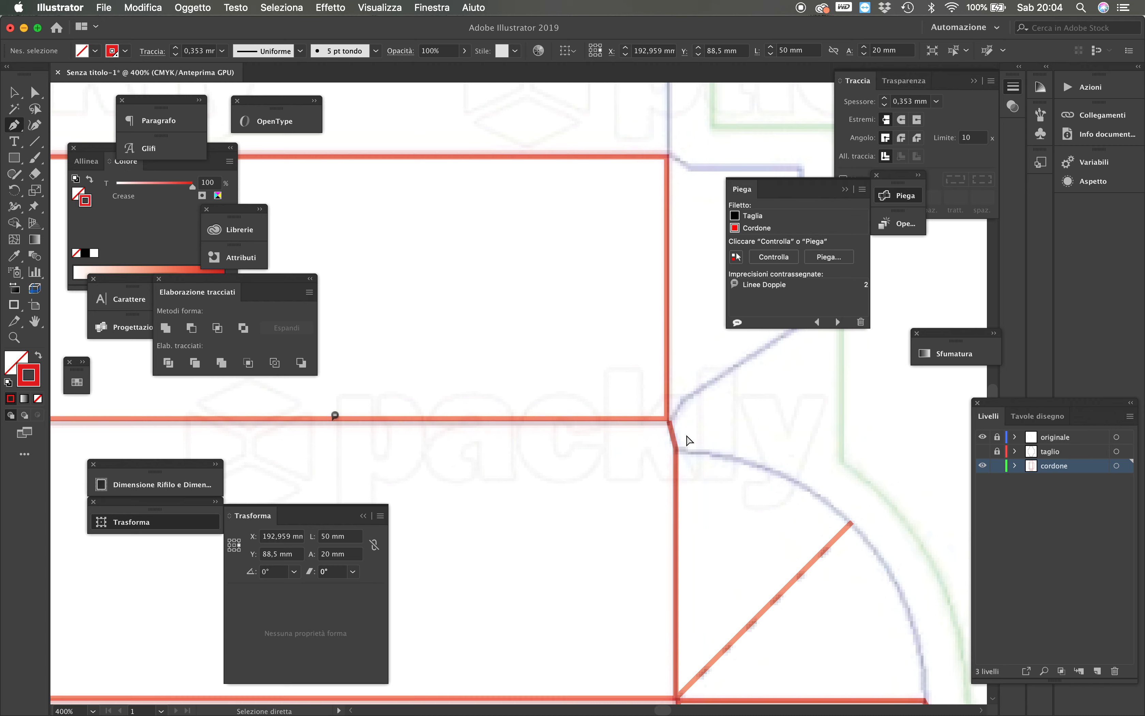
{"action": "left_click", "coordinate": [669, 420], "text": "super"}
{"action": "left_click_drag", "start_coordinate": [669, 421], "coordinate": [697, 419]}
{"action": "left_click", "coordinate": [698, 416], "text": "alt+super"}
Delete the bottom edge and both slanted corner segments of the lower 50 × 20 mm crease panel and deselect it
{"action": "left_click", "coordinate": [647, 439], "text": "alt+super"}
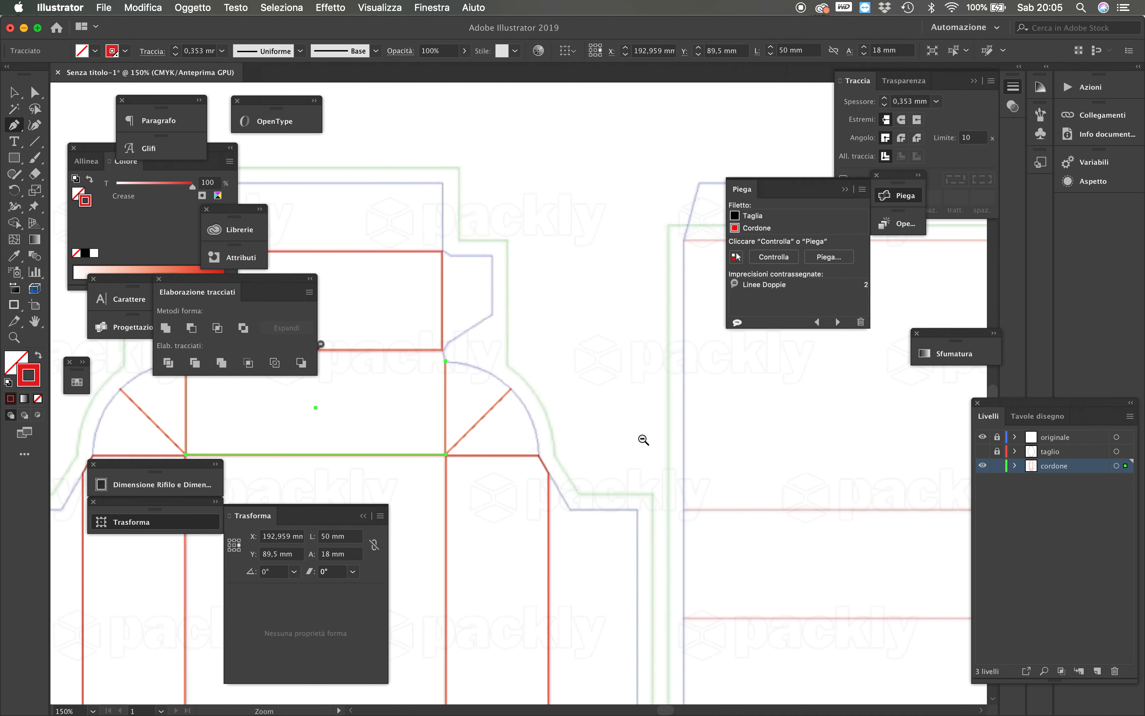
{"action": "left_click", "coordinate": [516, 486], "text": "alt+super"}
{"action": "left_click_drag", "start_coordinate": [449, 455], "coordinate": [602, 333]}
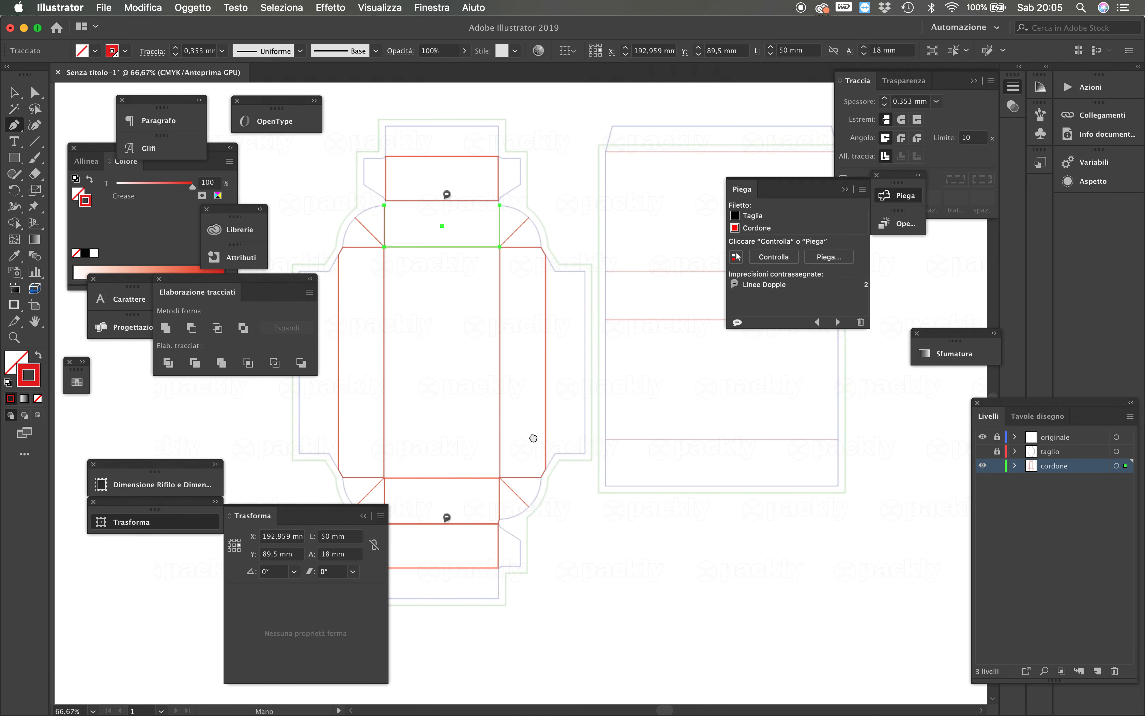
{"action": "left_click_drag", "start_coordinate": [529, 439], "coordinate": [593, 350]}
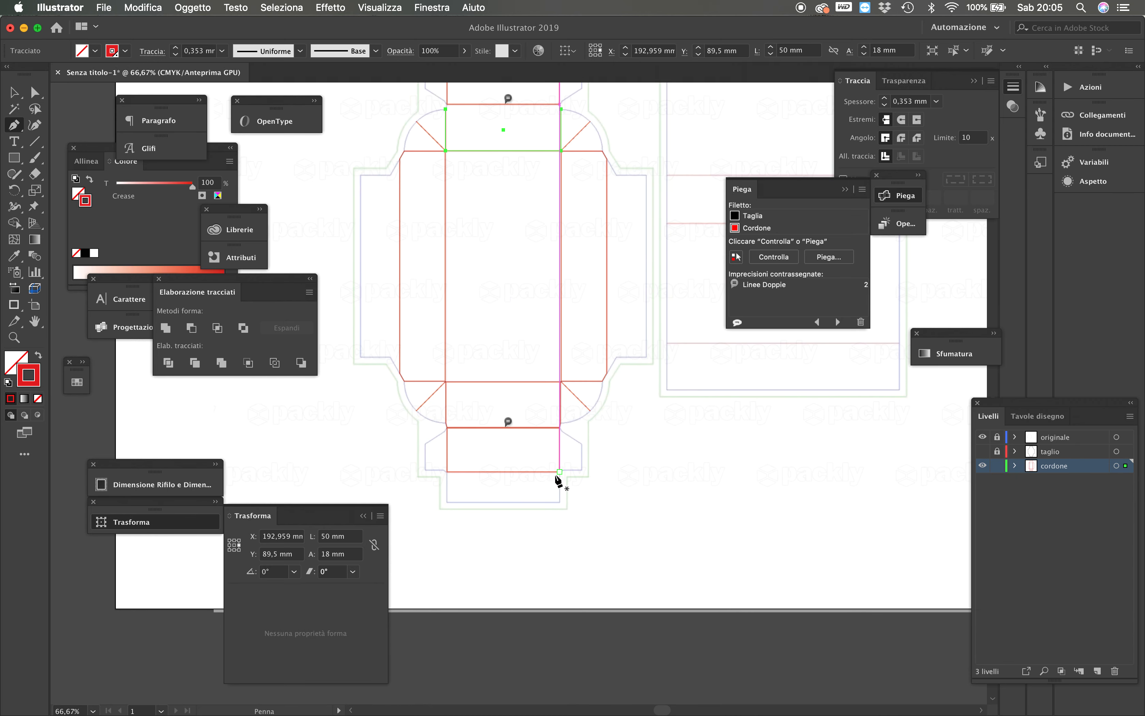
{"action": "left_click", "coordinate": [529, 443], "text": "super"}
{"action": "left_click", "coordinate": [532, 402], "text": "super"}
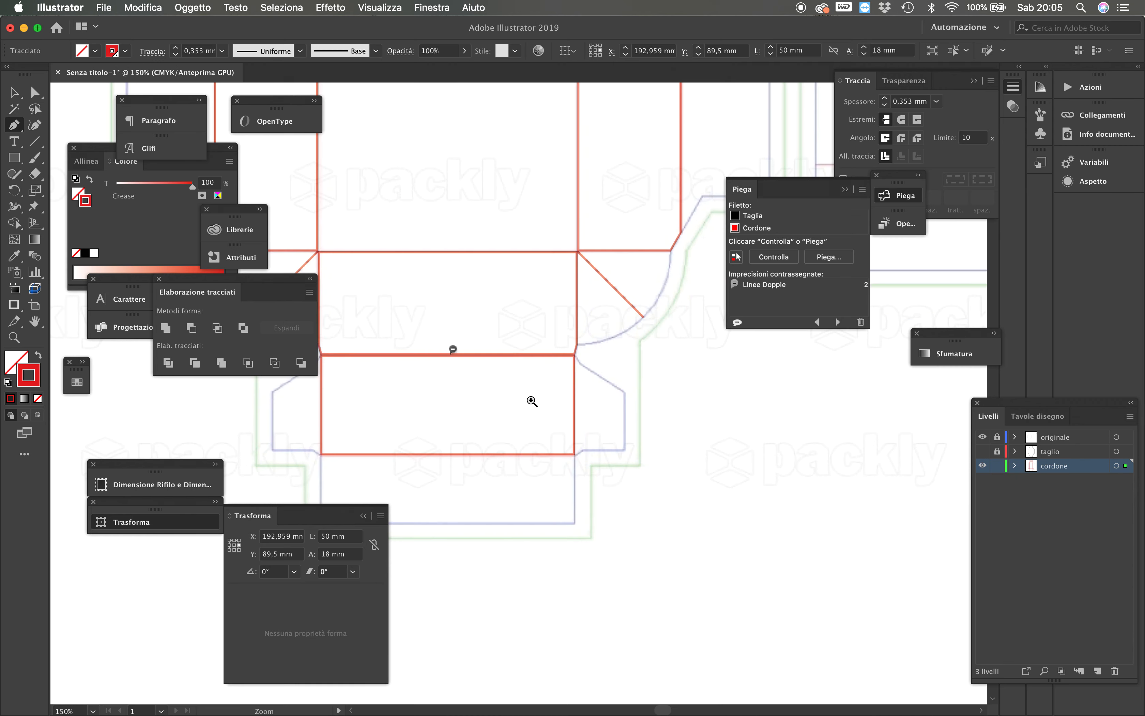
{"action": "left_click", "coordinate": [557, 366], "text": "super"}
{"action": "left_click_drag", "start_coordinate": [543, 377], "coordinate": [554, 386]}
{"action": "left_click", "coordinate": [555, 388]}
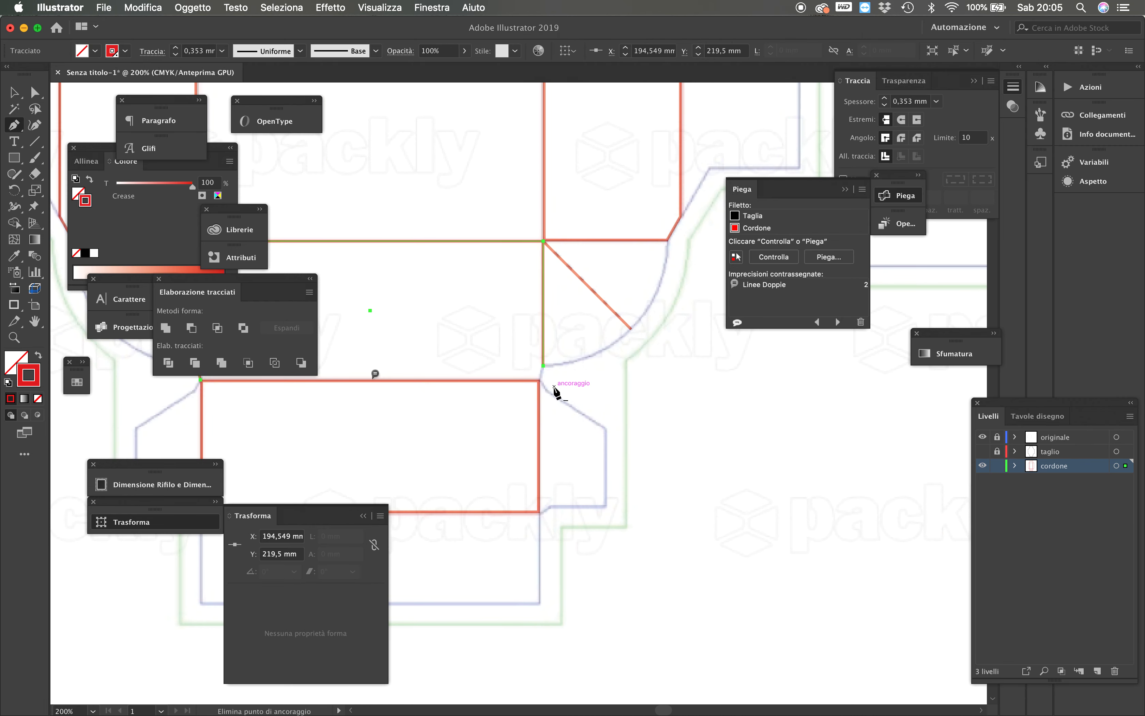
{"action": "left_click_drag", "start_coordinate": [435, 376], "coordinate": [594, 427]}
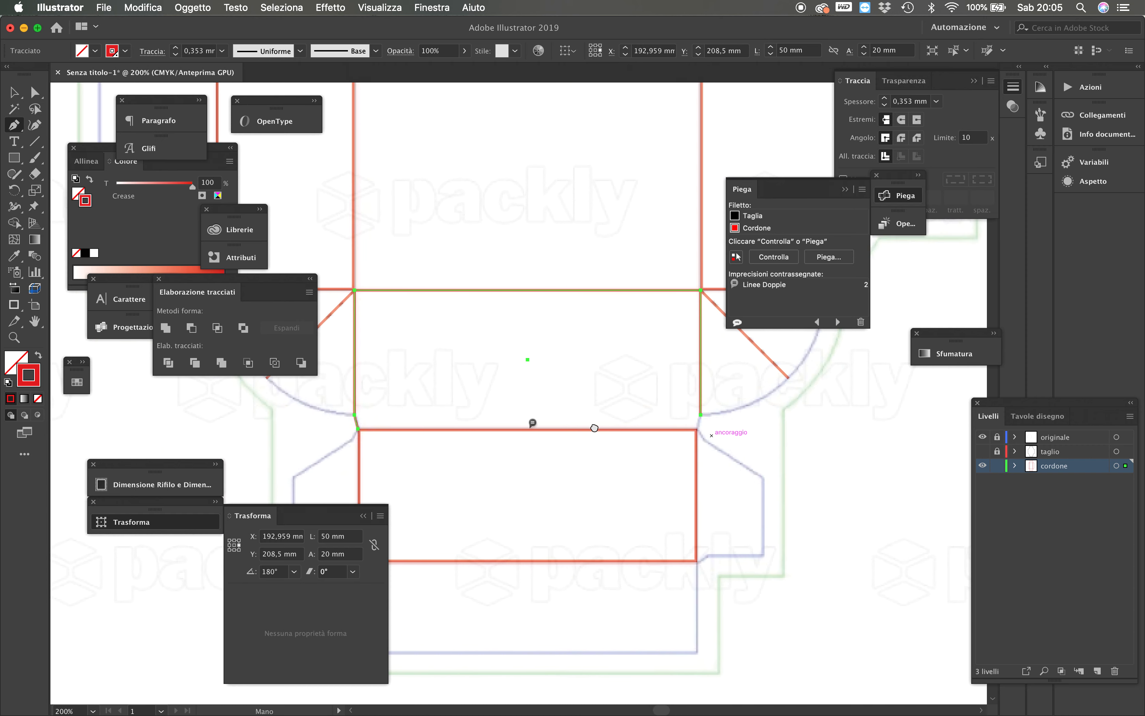
{"action": "left_click", "coordinate": [360, 431]}
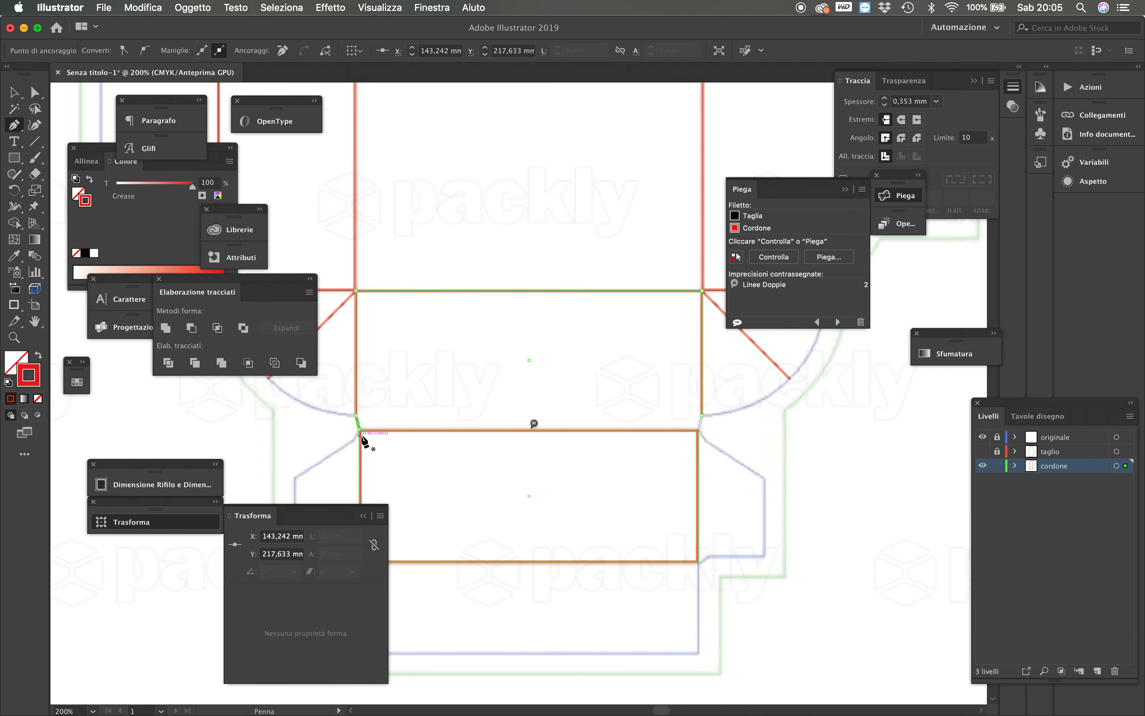
{"action": "mouse_move", "coordinate": [358, 431]}
{"action": "left_mouse_down"}
{"action": "mouse_move", "coordinate": [345, 440]}
{"action": "mouse_move", "coordinate": [355, 431]}
{"action": "mouse_move", "coordinate": [343, 425]}
{"action": "left_mouse_up"}
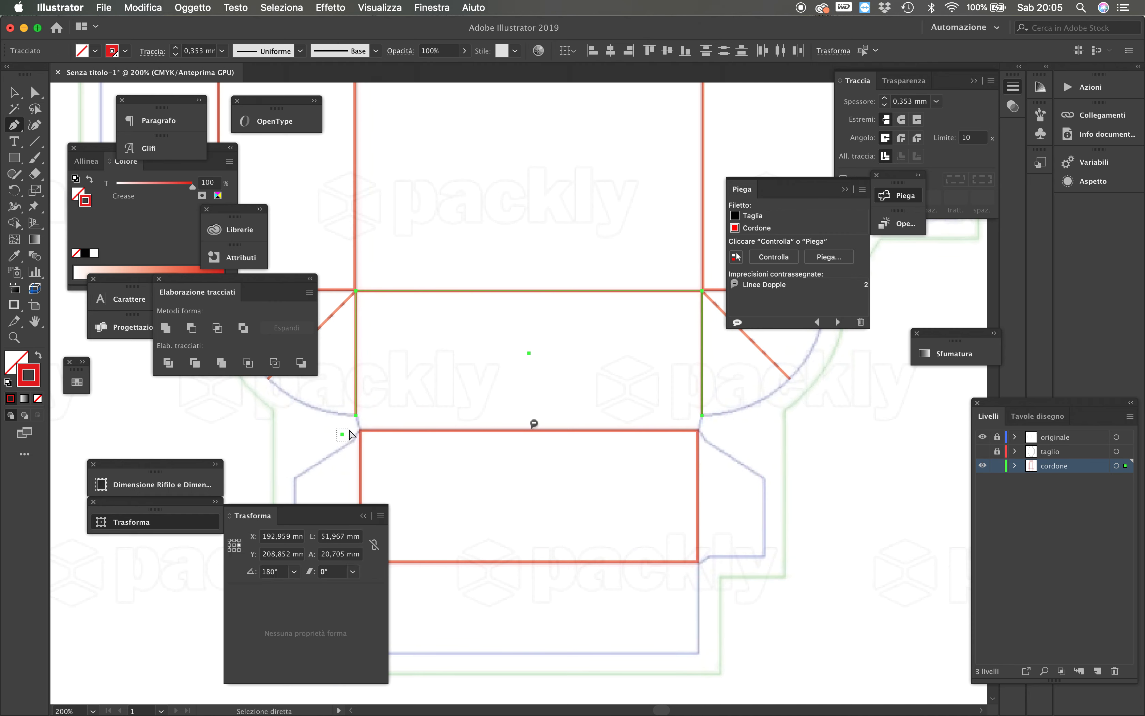
{"action": "left_click", "coordinate": [348, 430]}
{"action": "key", "text": "super+shift+a"}
Delete the slanted segment at the lower outer corner of the right-hand 20 × 100 mm crease panel
{"action": "left_click", "coordinate": [520, 360], "text": "alt+super"}
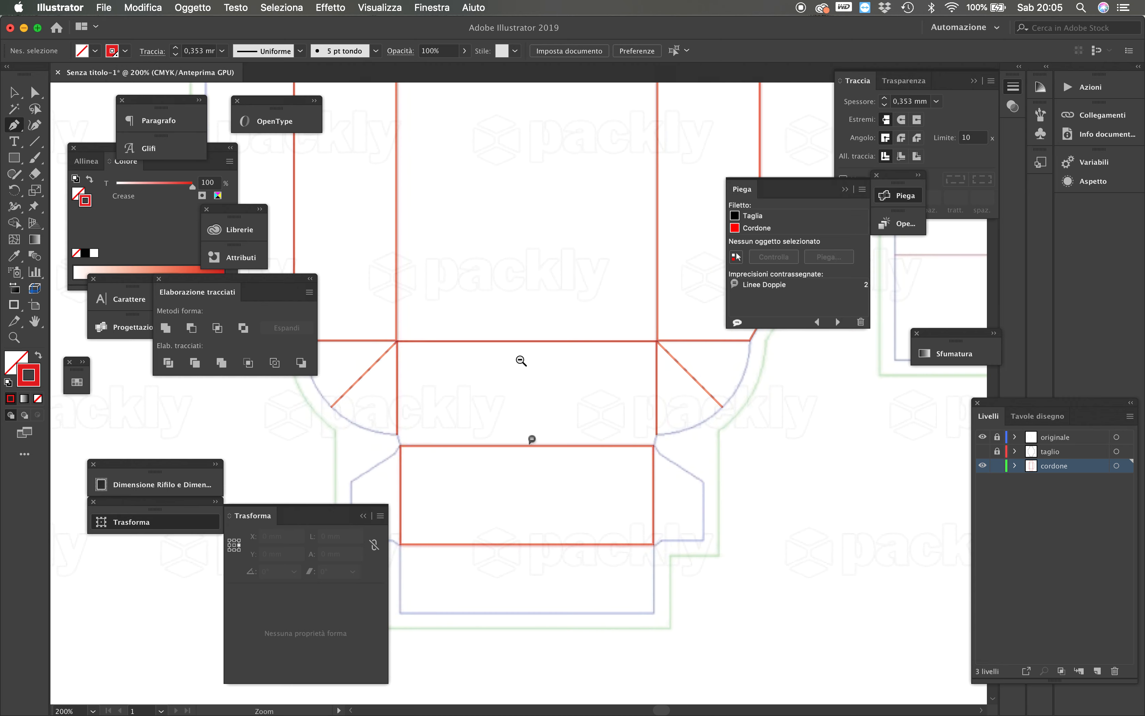
{"action": "left_click", "coordinate": [521, 370], "text": "alt+super"}
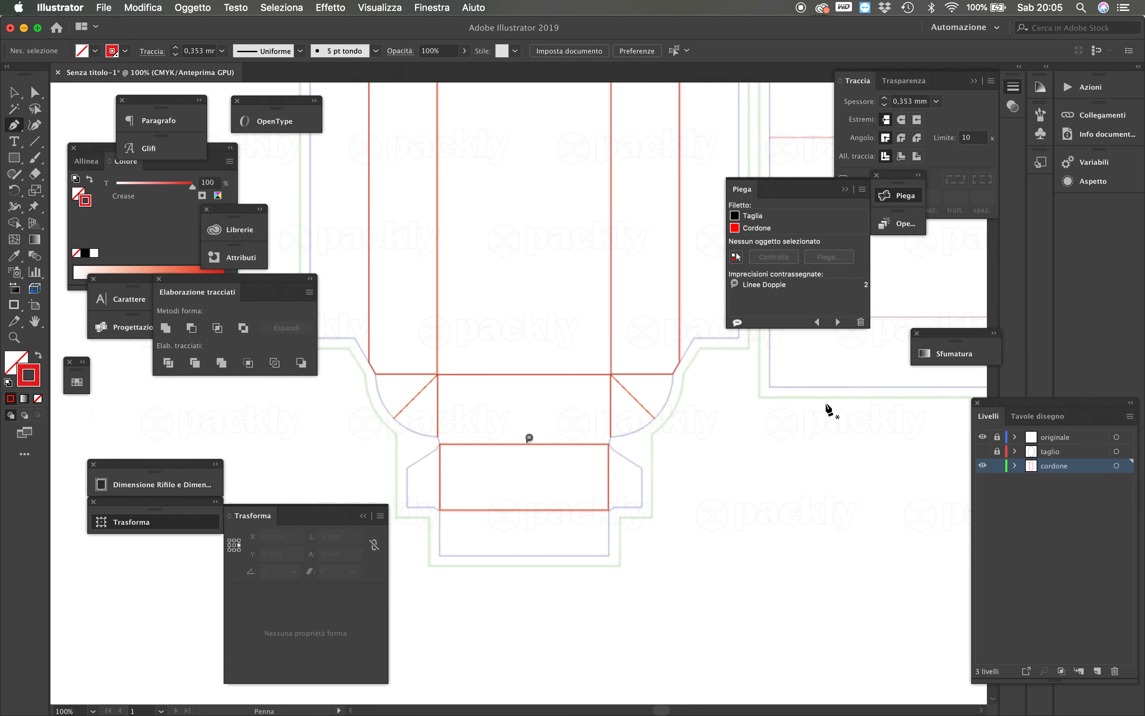
{"action": "key", "text": "super+space"}
{"action": "left_click", "coordinate": [669, 373], "text": "super"}
{"action": "left_click_drag", "start_coordinate": [384, 313], "coordinate": [598, 403]}
{"action": "left_click", "coordinate": [490, 468], "text": "super"}
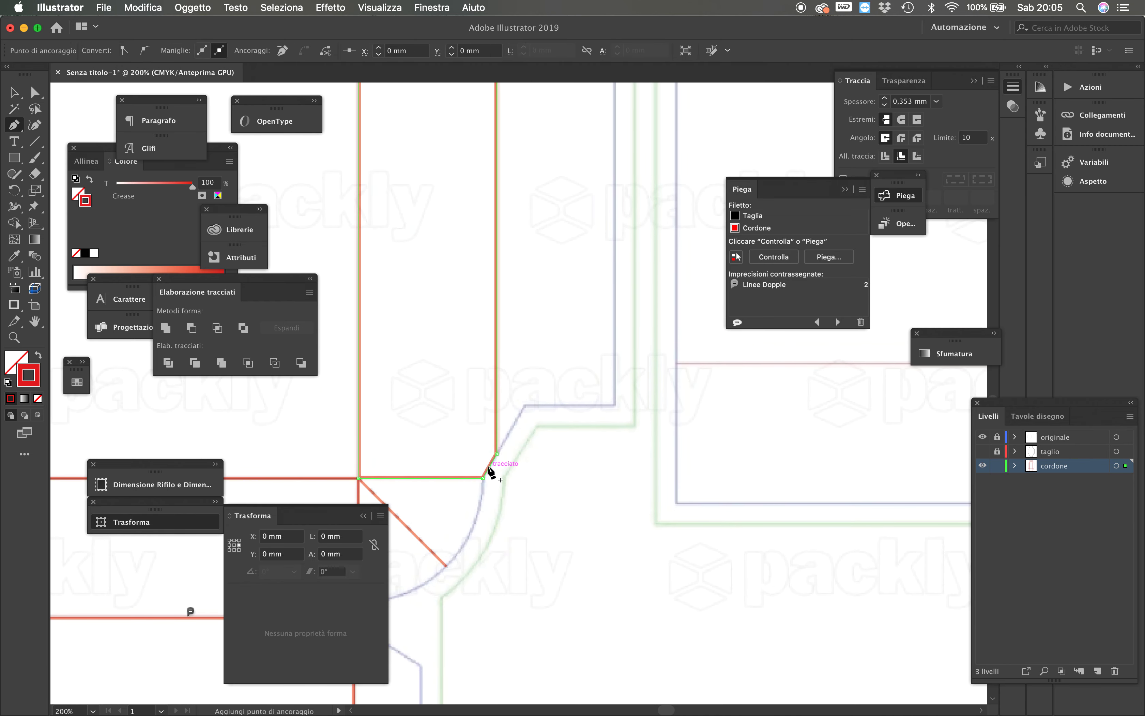
{"action": "left_click", "coordinate": [490, 468]}
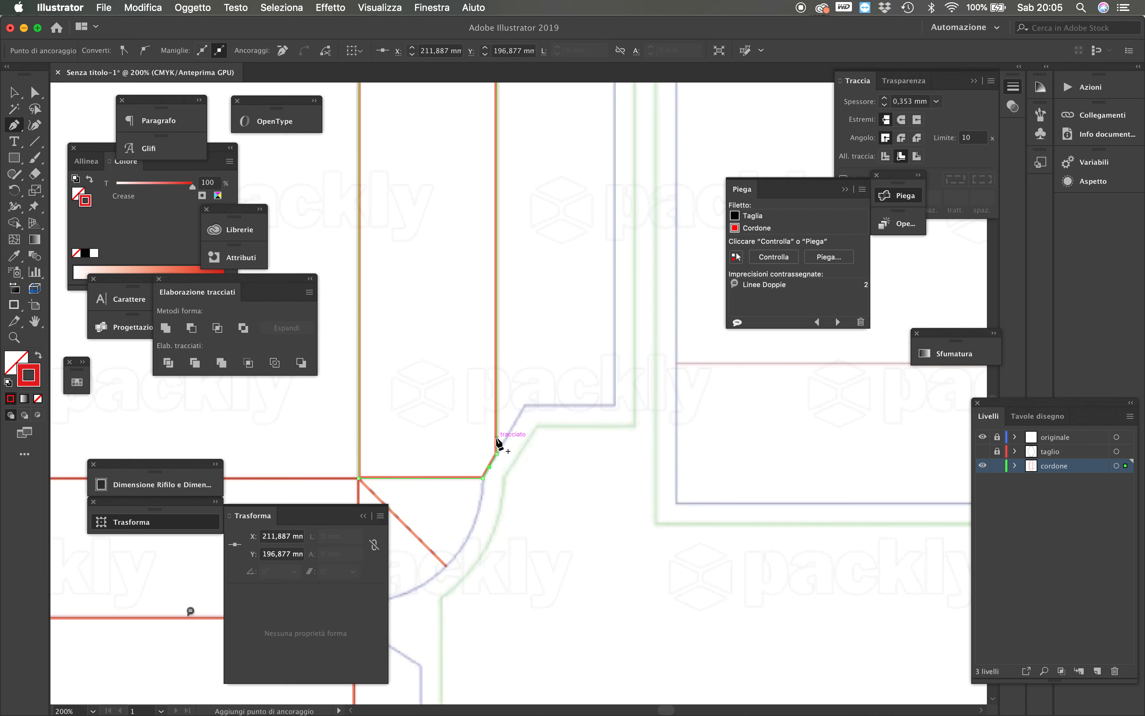
{"action": "left_click", "coordinate": [490, 467]}
{"action": "key", "text": "super+z"}
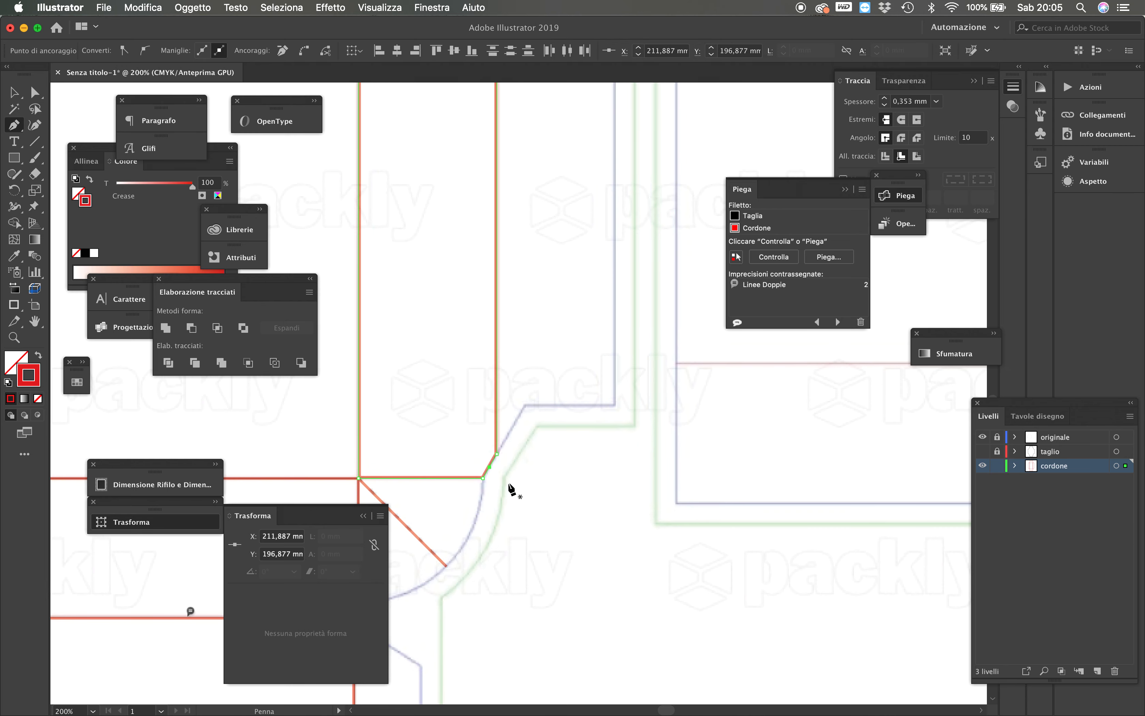
Delete the slanted segment at the upper outer corner of the right-hand 20 × 100 mm crease panel
{"action": "scroll", "coordinate": [508, 482], "scroll_direction": "up", "scroll_amount": 10}
{"action": "scroll", "coordinate": [477, 408], "scroll_direction": "down", "scroll_amount": 5}
{"action": "scroll", "coordinate": [562, 307], "scroll_direction": "up", "scroll_amount": 5}
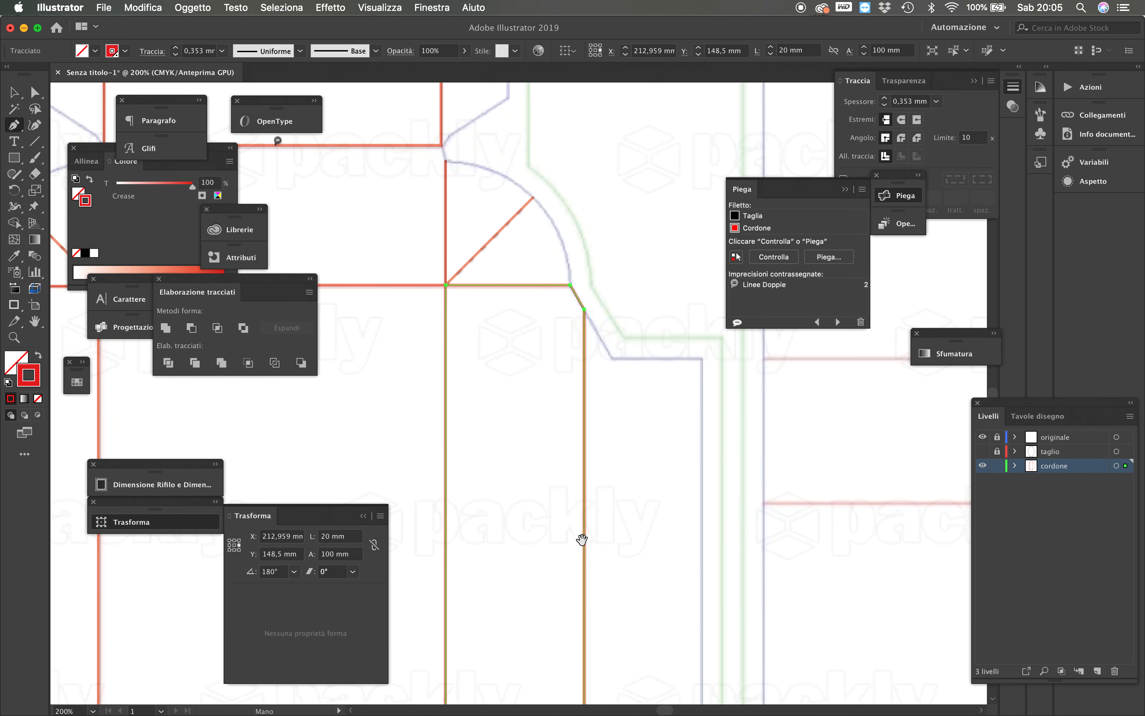
{"action": "left_click", "coordinate": [591, 322]}
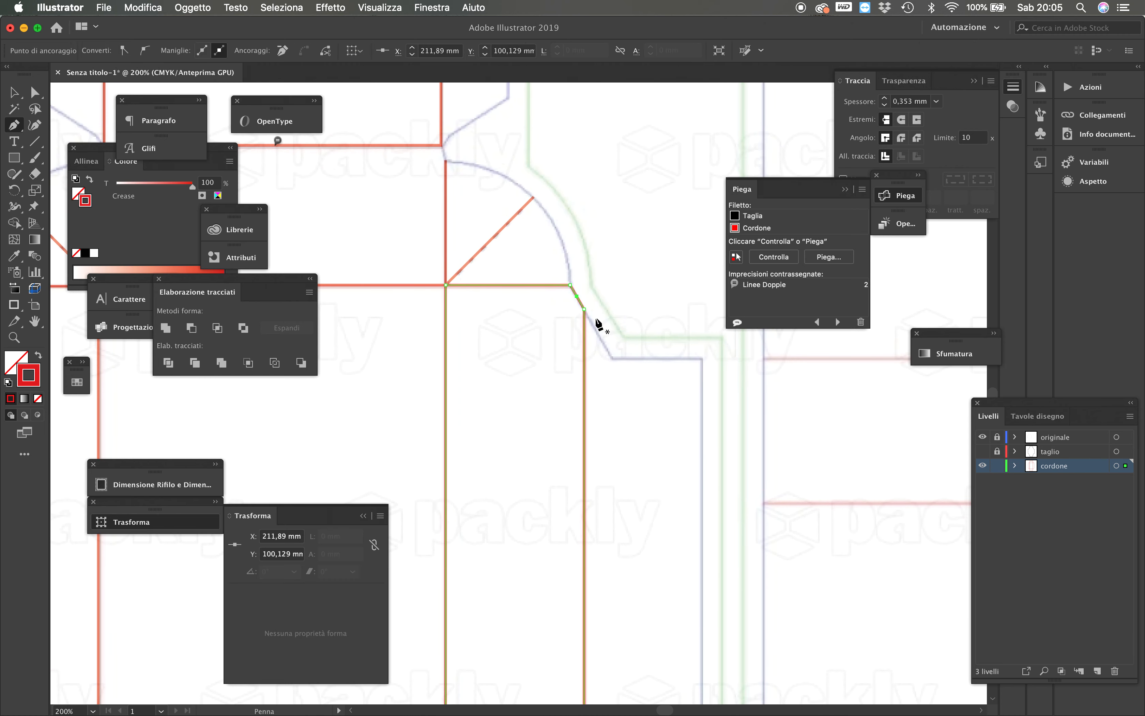
Delete the slanted segment at the upper outer corner of the left-hand 20 × 100 mm crease panel
{"action": "scroll", "coordinate": [511, 345], "scroll_direction": "left", "scroll_amount": 10}
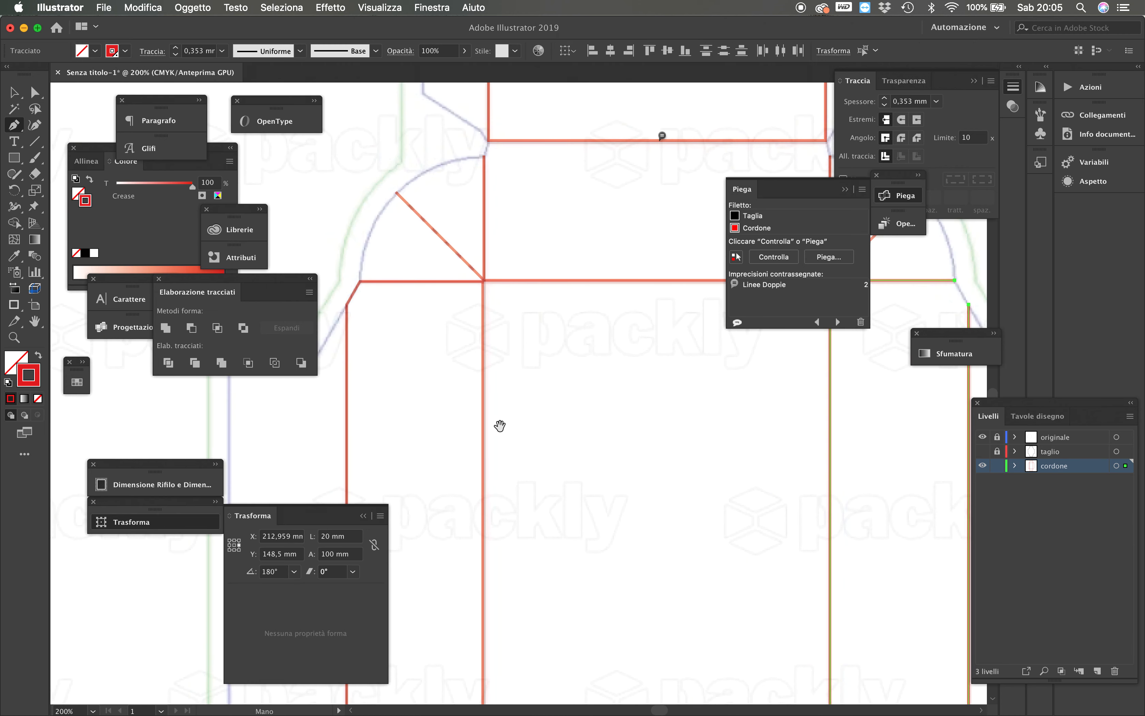
{"action": "left_click", "coordinate": [511, 317], "text": "super"}
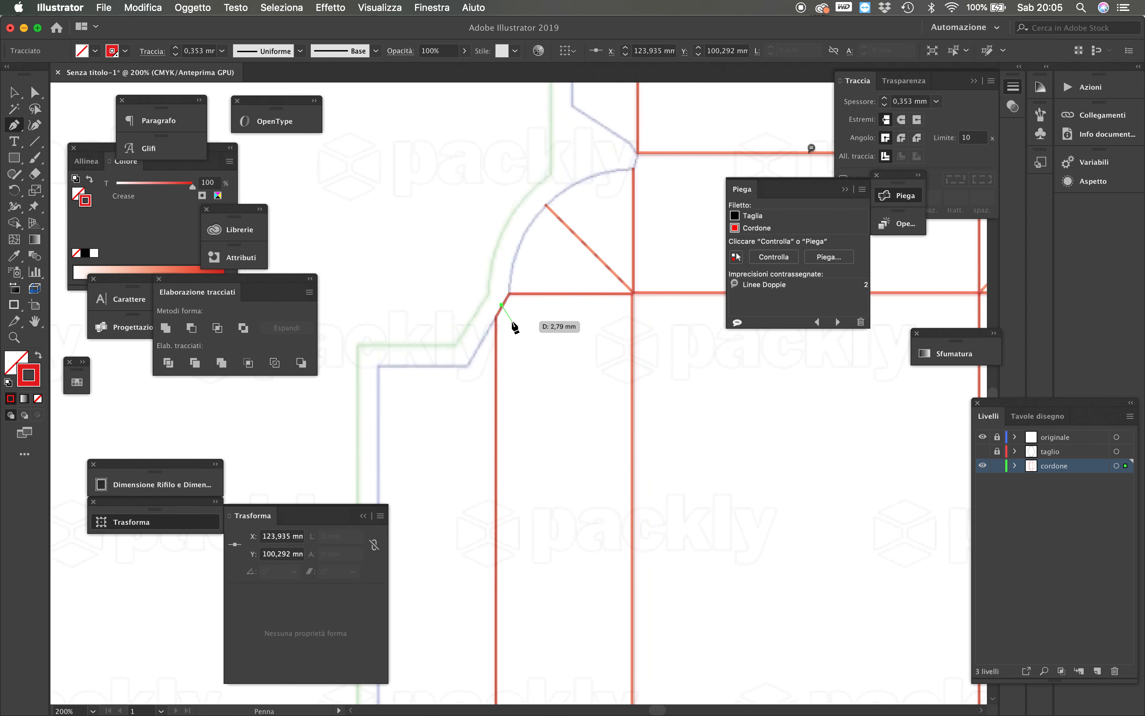
{"action": "left_click", "coordinate": [502, 307], "text": "super"}
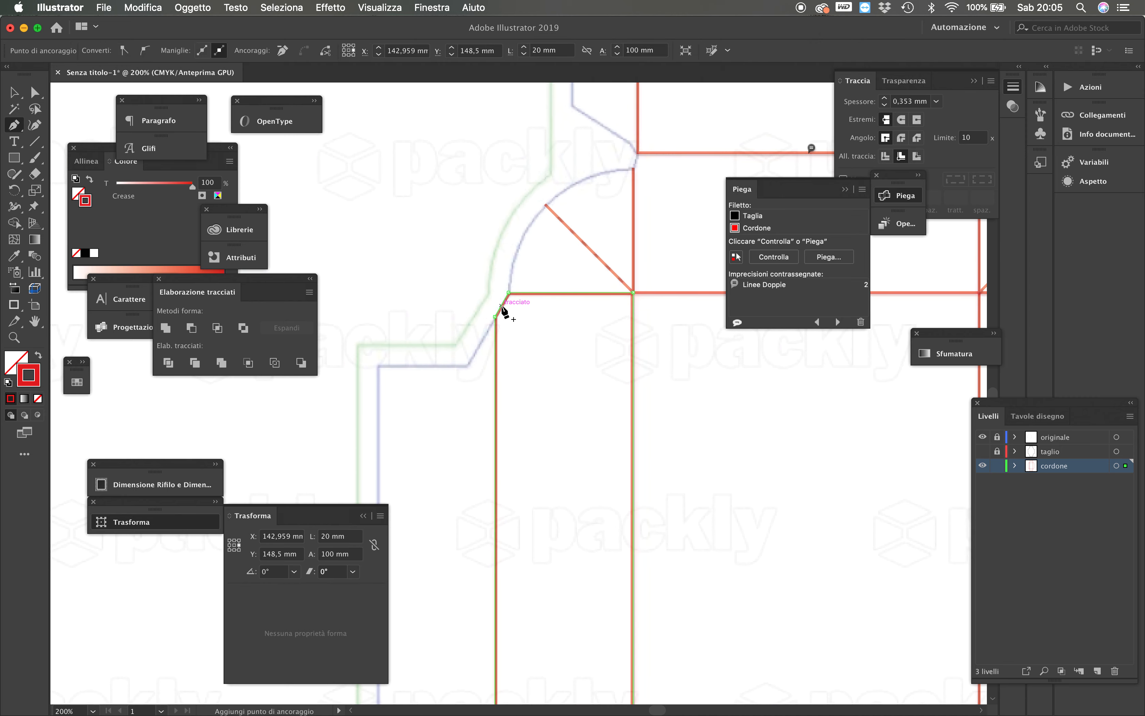
{"action": "key", "text": "BackSpace"}
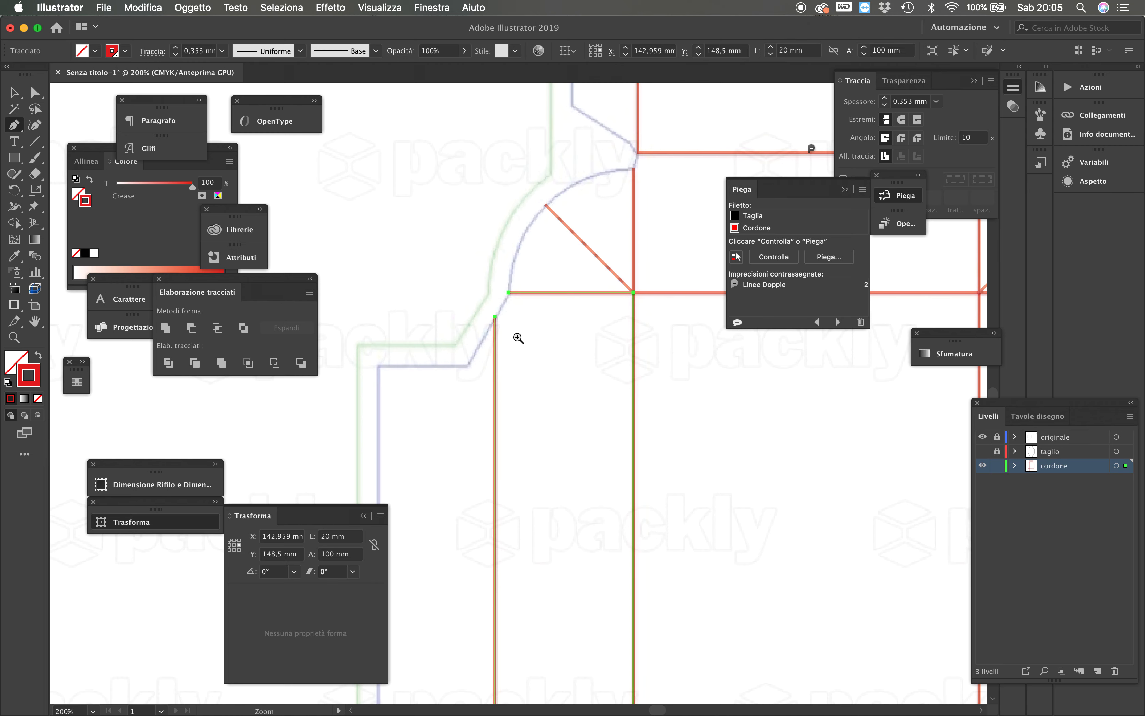
Delete the slanted segment at the lower outer corner of the left-hand 20 × 100 mm crease panel and deselect it
{"action": "scroll", "coordinate": [518, 337], "scroll_direction": "up", "scroll_amount": 2}
{"action": "scroll", "coordinate": [542, 475], "scroll_direction": "down", "scroll_amount": 3}
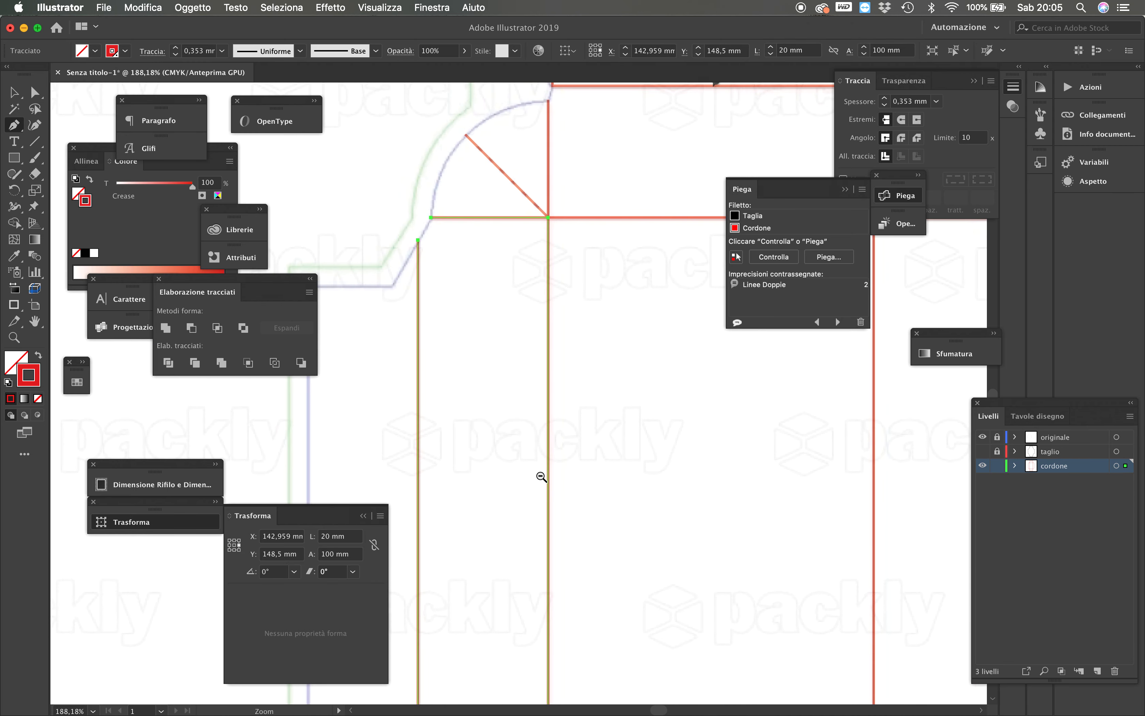
{"action": "left_click", "coordinate": [542, 477], "text": "alt"}
{"action": "left_click", "coordinate": [542, 477], "text": "alt"}
{"action": "left_click", "coordinate": [542, 477], "text": "alt"}
{"action": "left_click", "coordinate": [464, 575]}
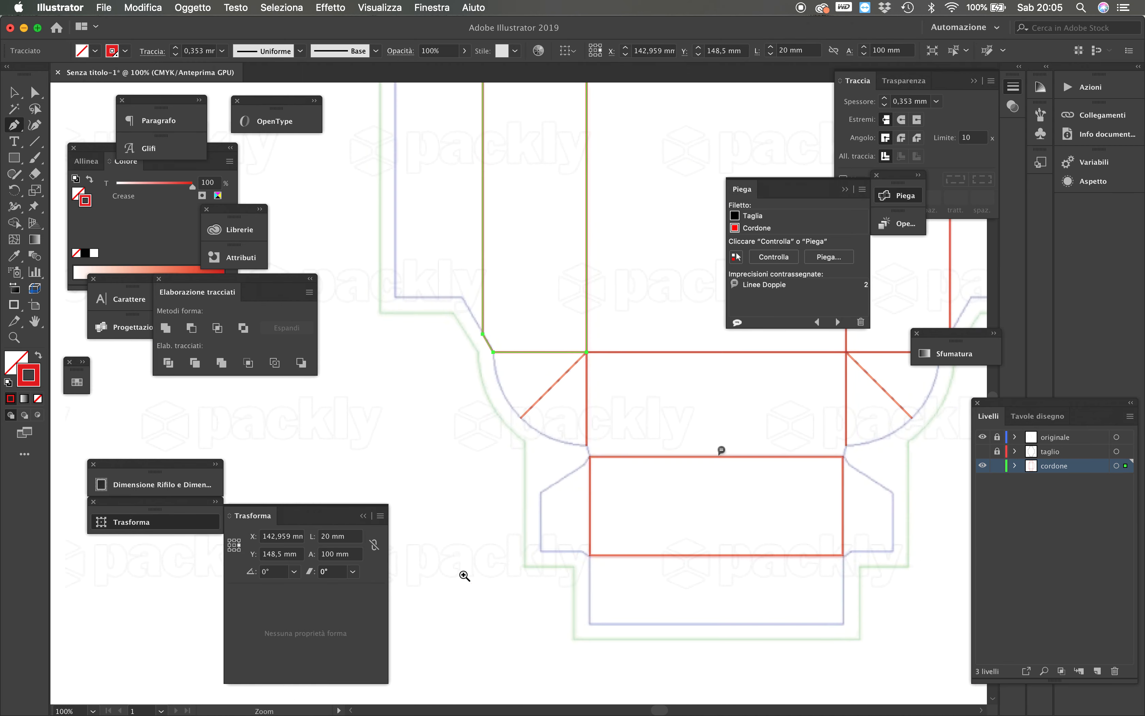
{"action": "scroll", "coordinate": [503, 422], "scroll_direction": "up", "scroll_amount": 2}
{"action": "left_click", "coordinate": [475, 360], "text": "super"}
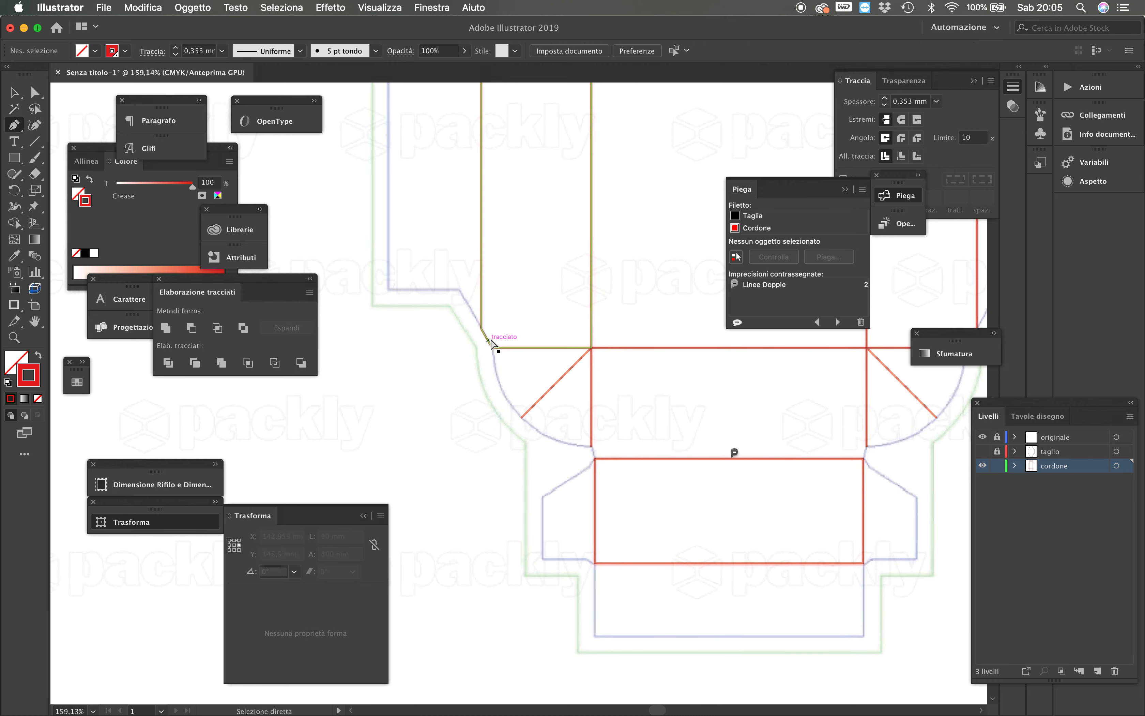
{"action": "left_click", "coordinate": [487, 340]}
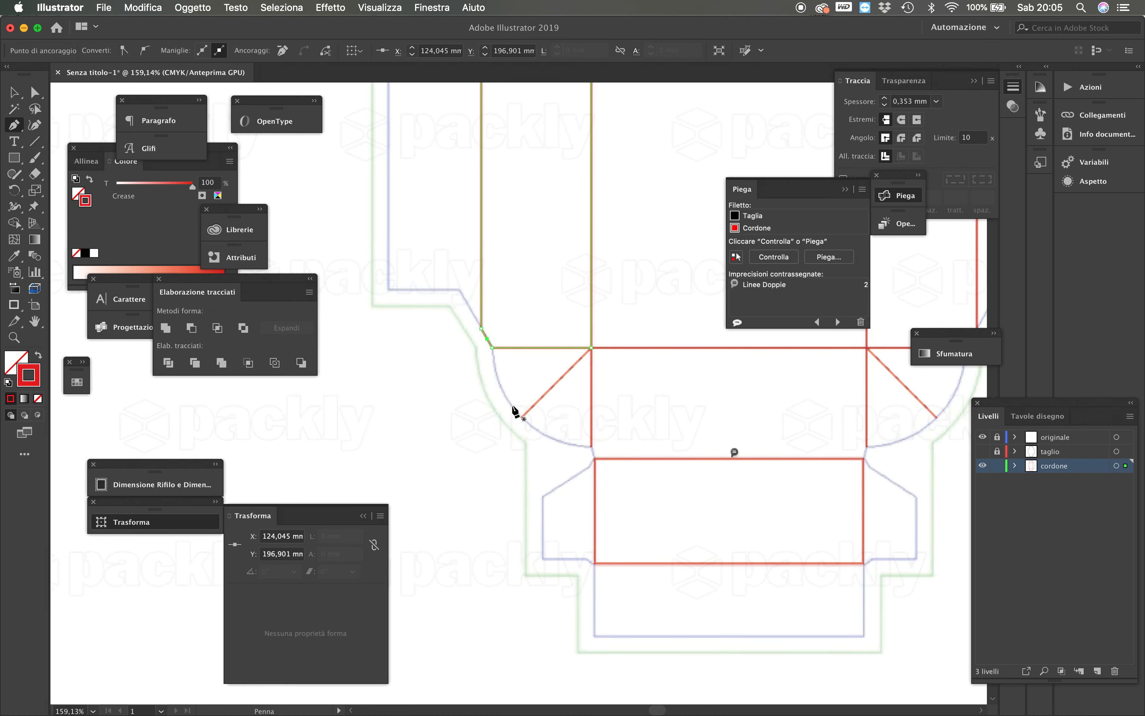
{"action": "left_click", "coordinate": [462, 419], "text": "super"}
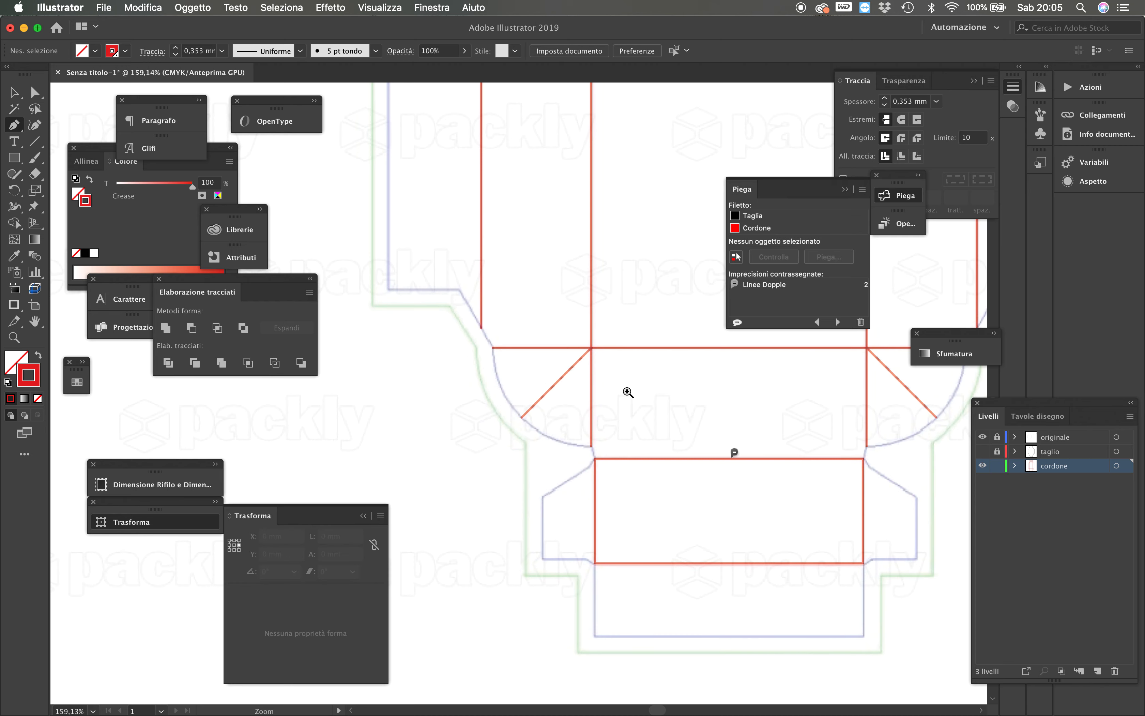
Check all the cordone creases for double lines and gaps with Piega's Controlla, and deselect them
{"action": "left_click", "coordinate": [629, 392], "text": "alt"}
{"action": "left_click", "coordinate": [586, 395], "text": "alt"}
{"action": "left_click", "coordinate": [517, 383], "text": "alt"}
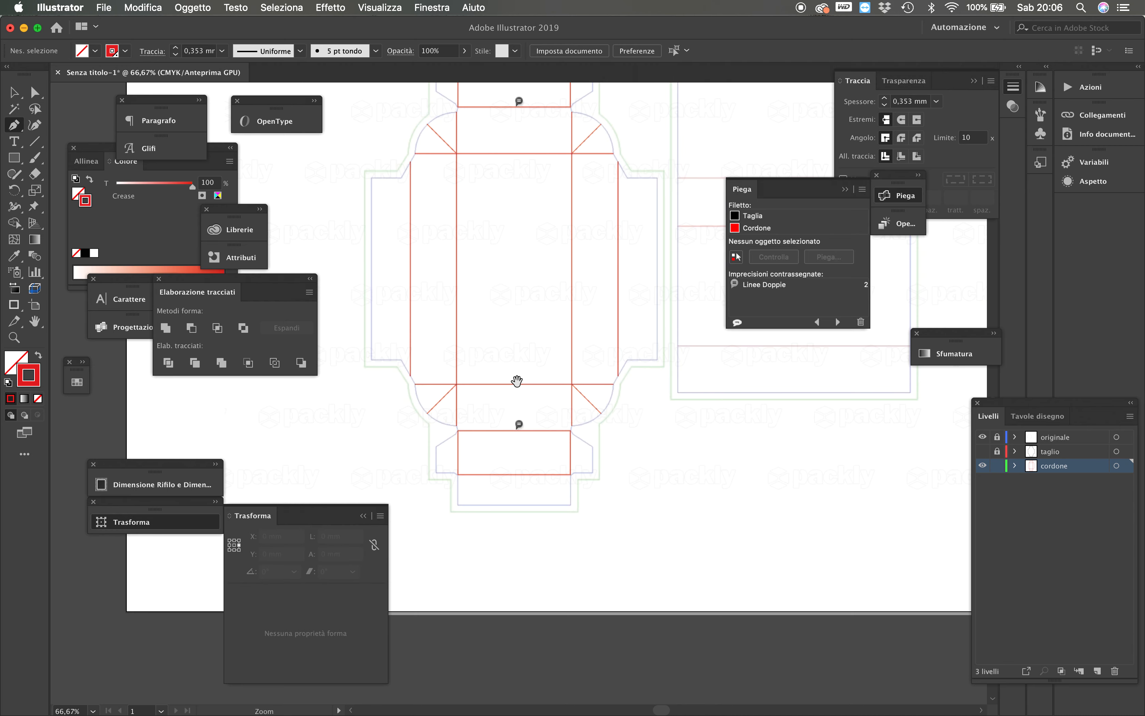
{"action": "left_click_drag", "start_coordinate": [528, 327], "coordinate": [552, 475]}
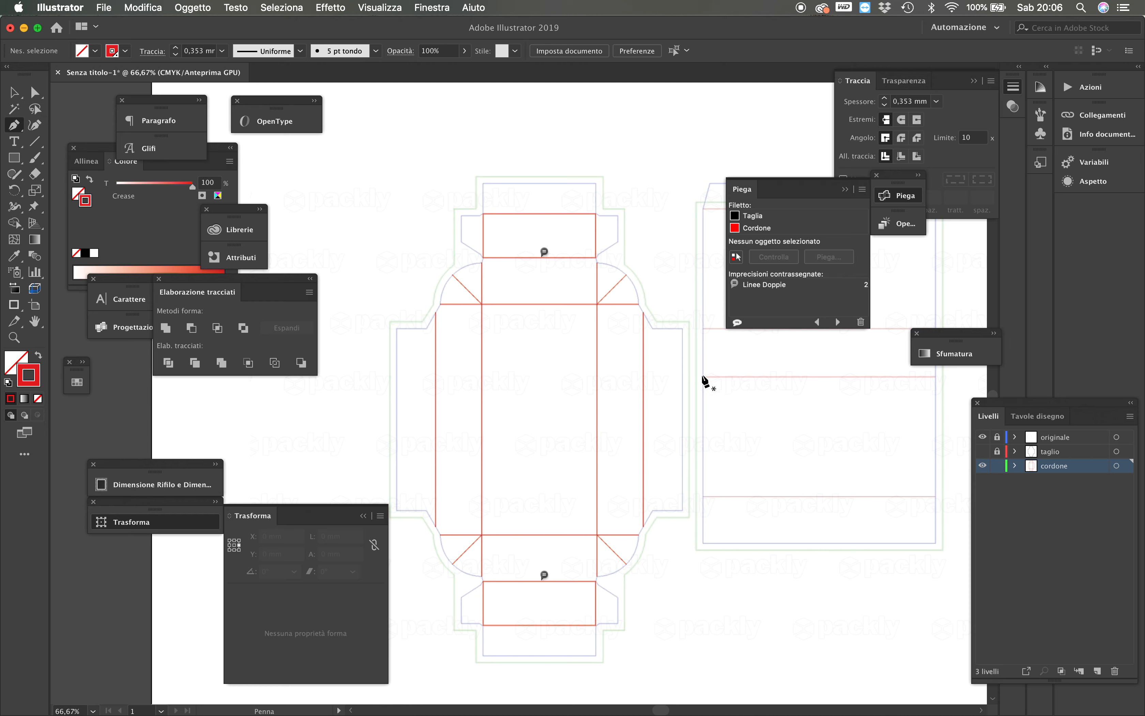
{"action": "key", "text": "super+a"}
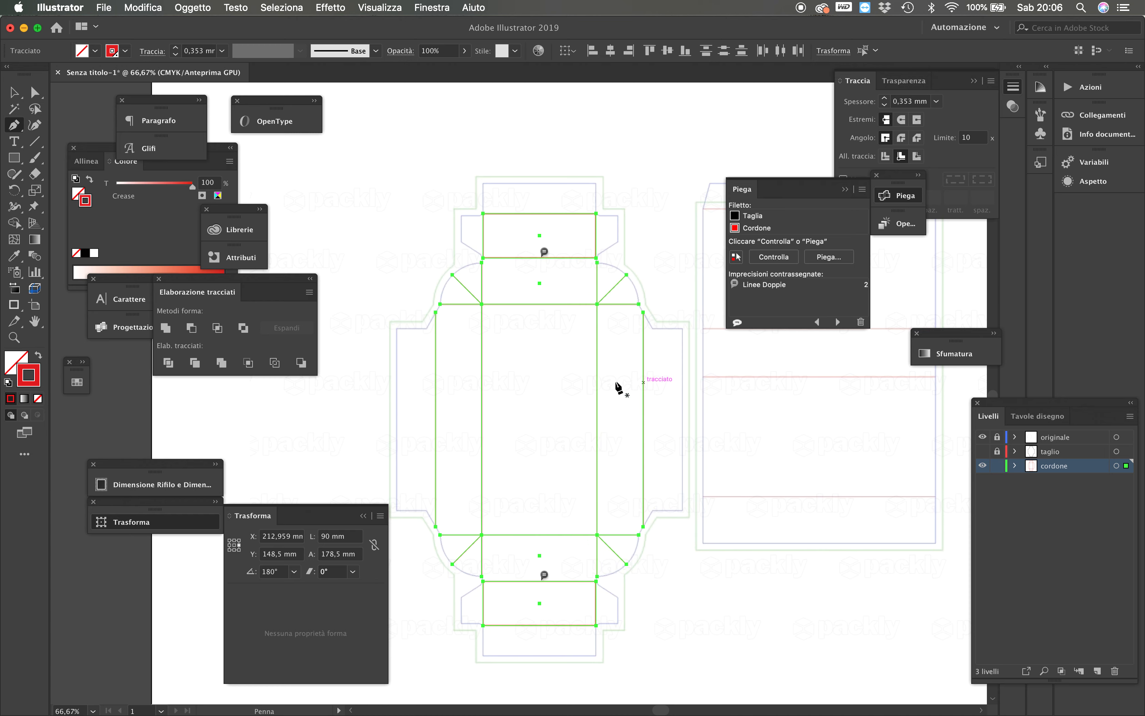
{"action": "left_click", "coordinate": [774, 257]}
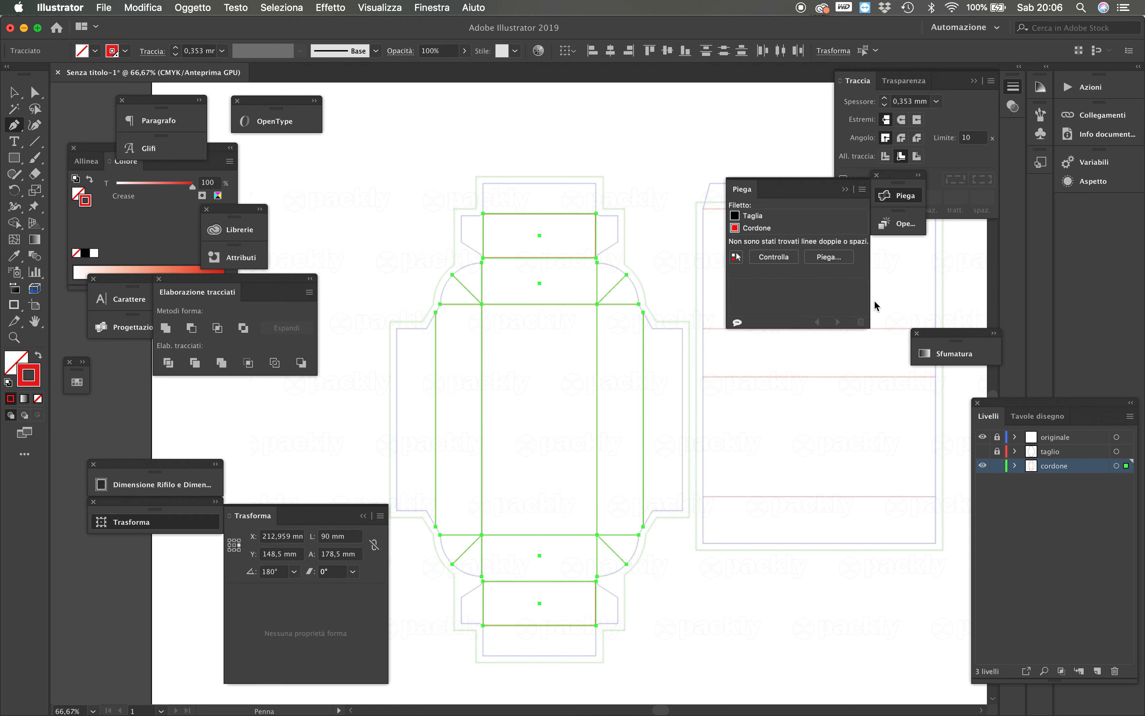
{"action": "left_click", "coordinate": [14, 92]}
{"action": "left_click", "coordinate": [391, 171]}
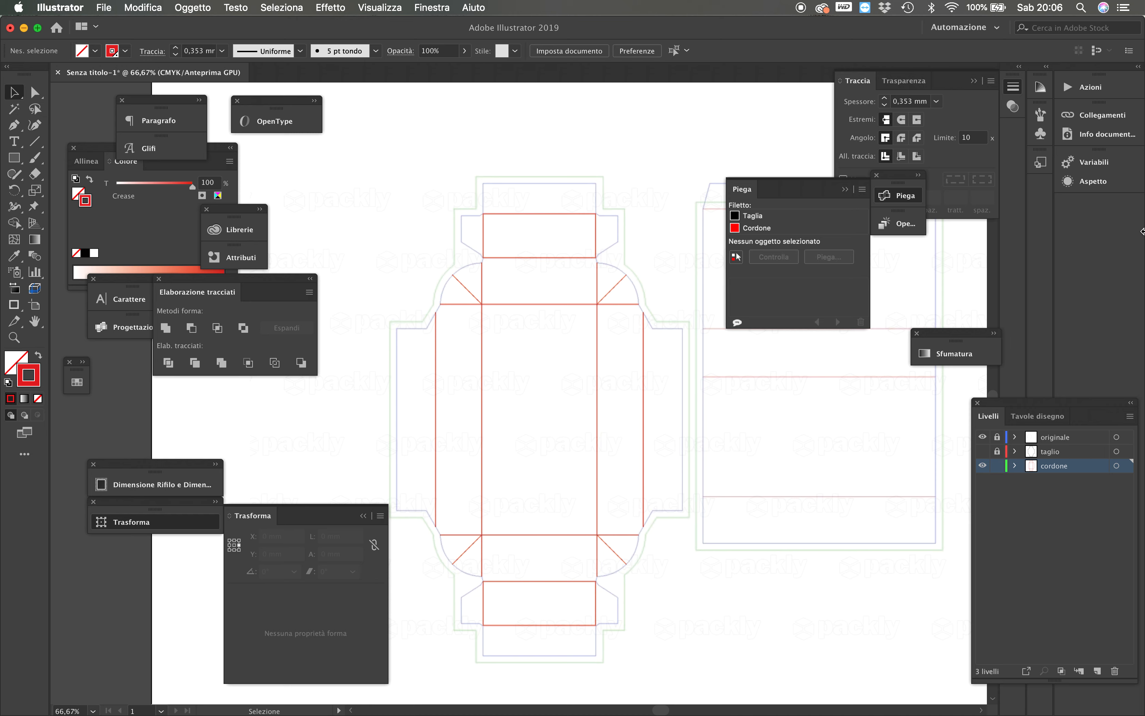
Show the taglio layer together with the creases and select the upper crease rectangle of the box
{"action": "left_click", "coordinate": [983, 451]}
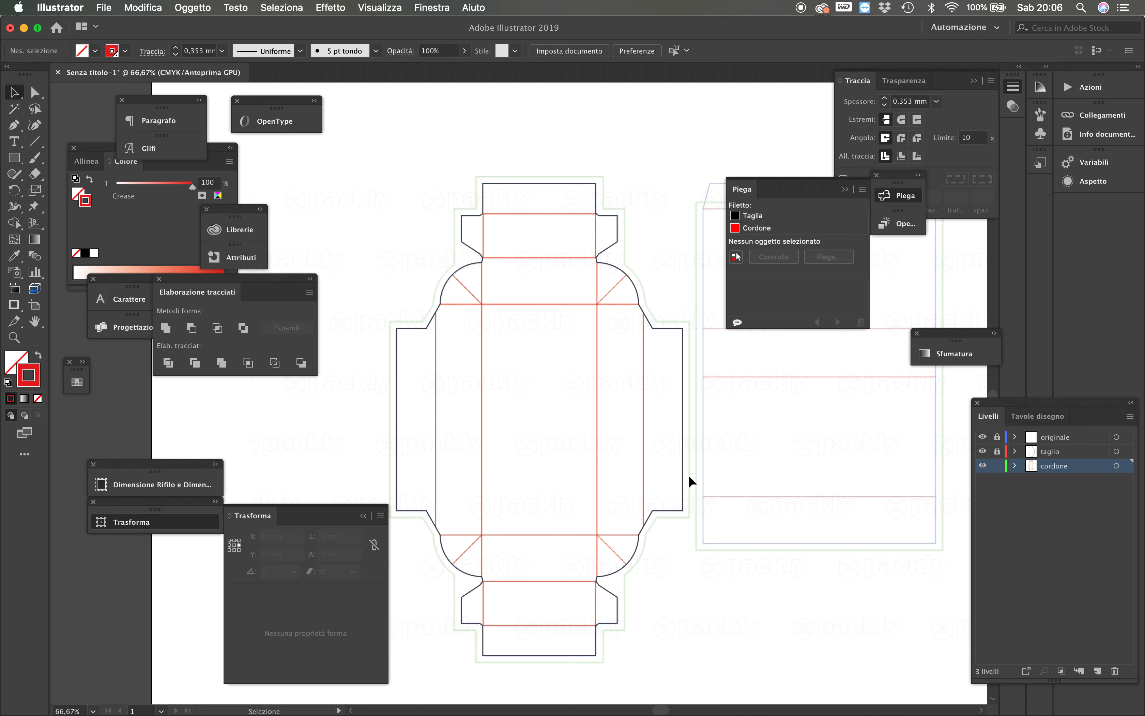
{"action": "left_click", "coordinate": [35, 91]}
{"action": "left_click", "coordinate": [523, 215]}
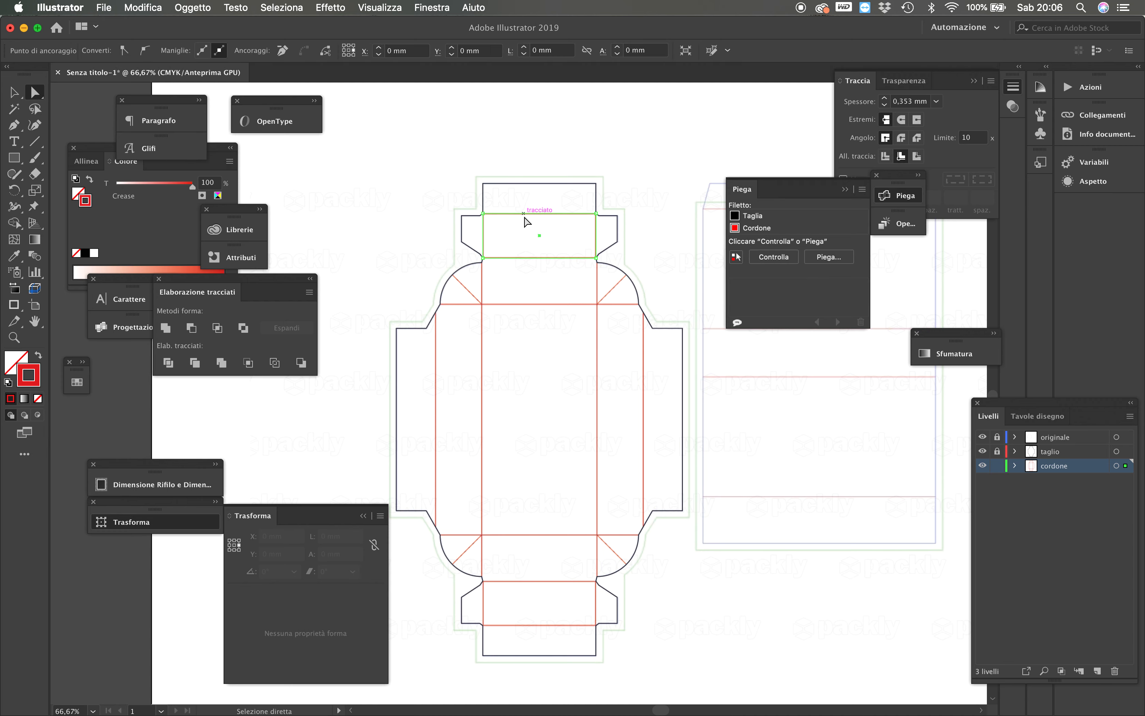
Try moving the inner endpoint of the upper-left diagonal crease off the fold intersection and run Piega's check on all creases
{"action": "key", "text": "super+space"}
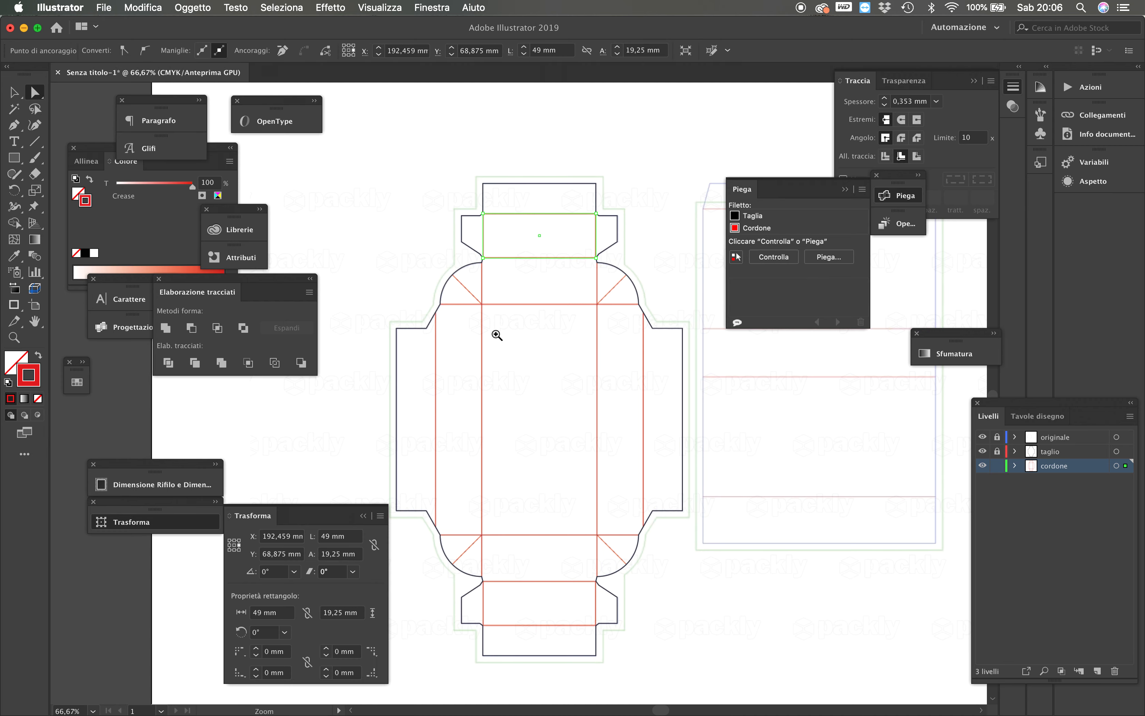
{"action": "left_click", "coordinate": [497, 334]}
{"action": "left_click", "coordinate": [515, 355]}
{"action": "left_click", "coordinate": [521, 362]}
{"action": "left_click", "coordinate": [523, 371]}
{"action": "scroll", "coordinate": [534, 373], "scroll_direction": "down", "scroll_amount": 3}
{"action": "scroll", "coordinate": [533, 373], "scroll_direction": "left", "scroll_amount": 2}
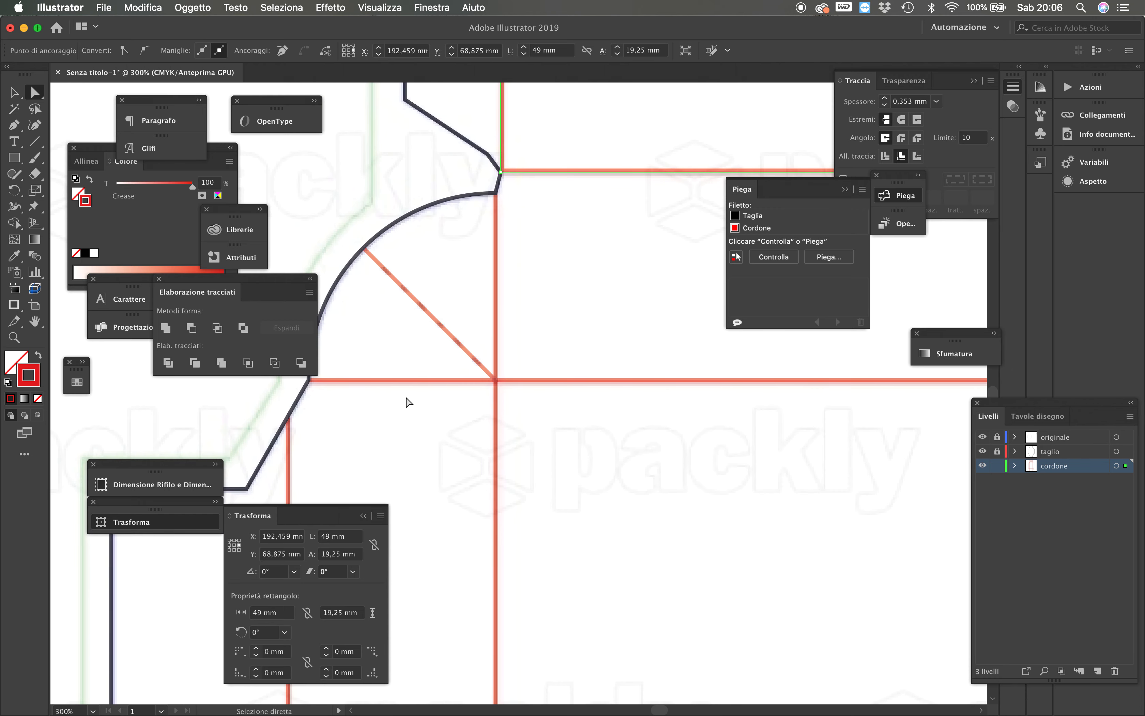
{"action": "left_click_drag", "start_coordinate": [495, 381], "coordinate": [455, 433]}
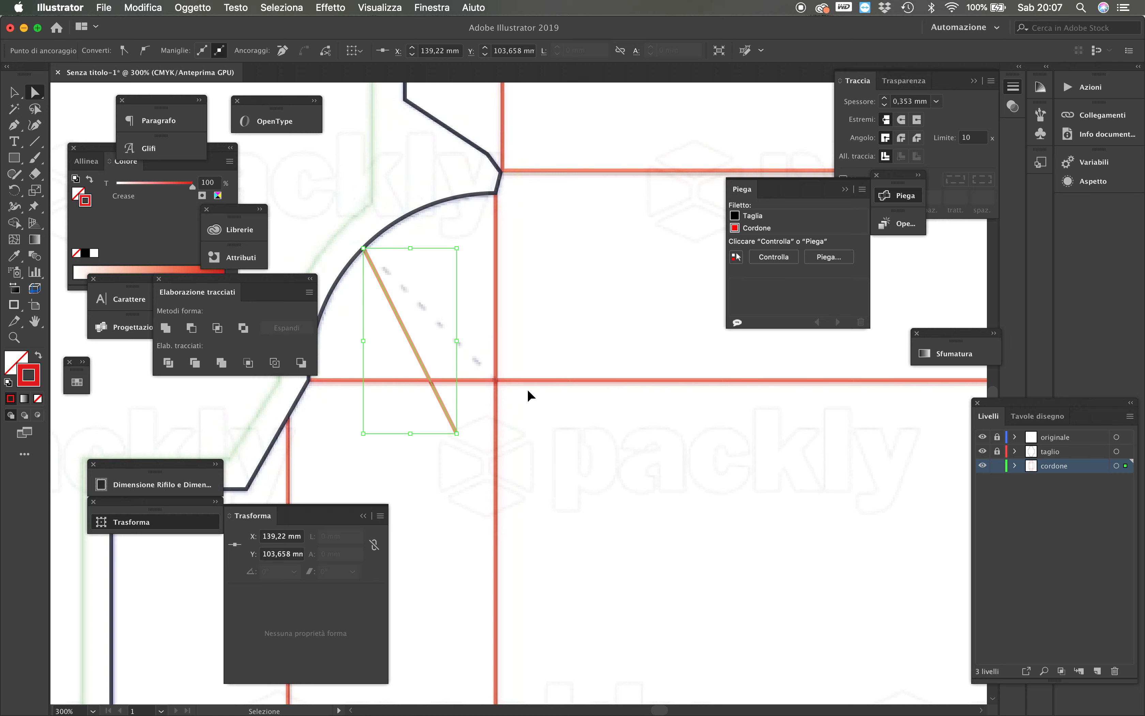
{"action": "key", "text": "super+a"}
{"action": "left_click", "coordinate": [778, 258]}
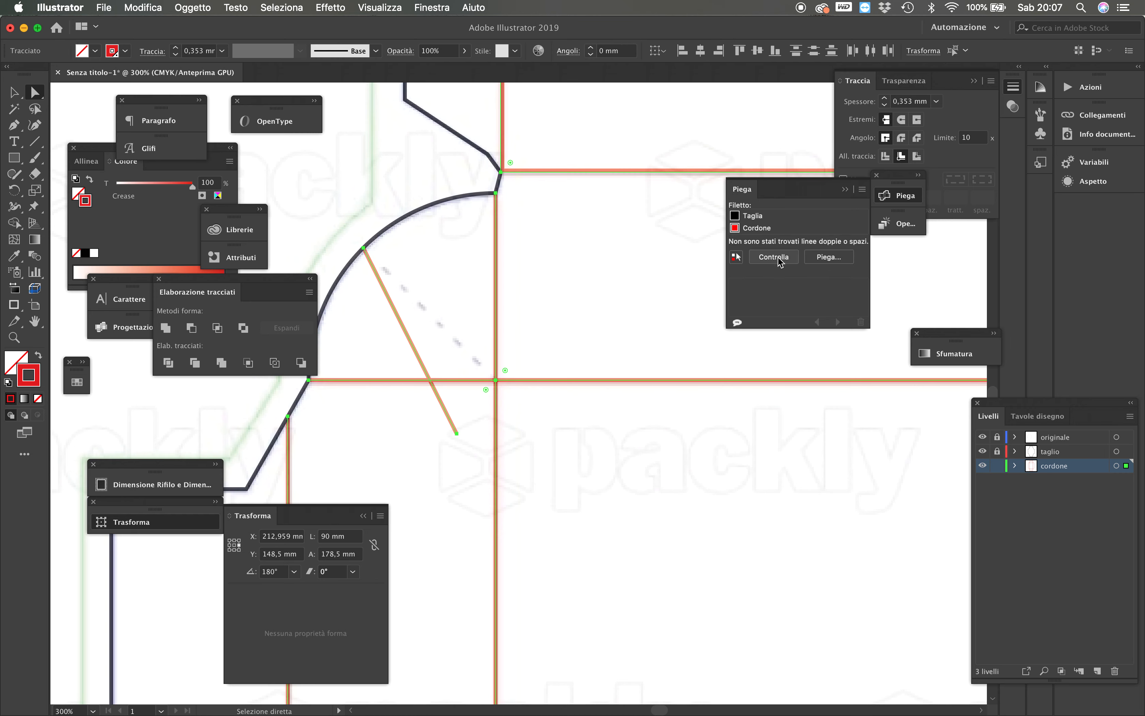
Undo the move of the upper-left diagonal crease's inner endpoint
{"action": "key", "text": "super+z"}
{"action": "key", "text": "super+z"}
{"action": "key", "text": "super+z"}
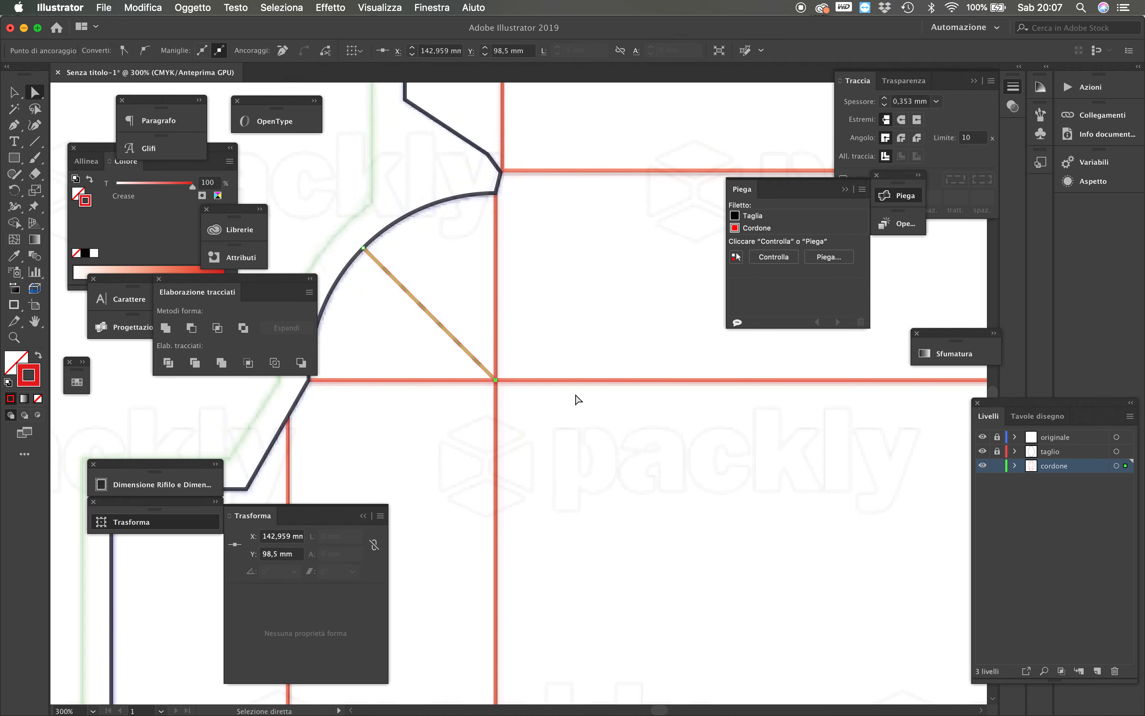
{"action": "left_click", "coordinate": [529, 418], "text": "alt+super"}
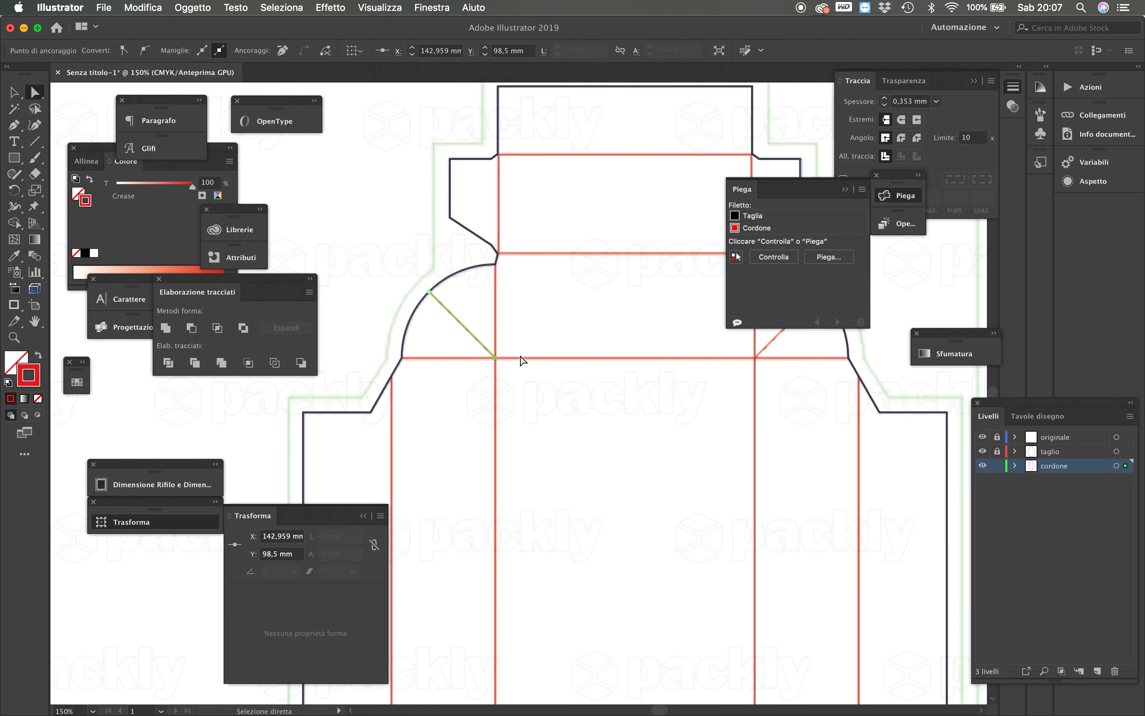
Try moving the crease corner below the upper right dust flap out of place and check all crease lines for double lines or gaps
{"action": "left_click", "coordinate": [540, 358]}
{"action": "left_click", "coordinate": [495, 385]}
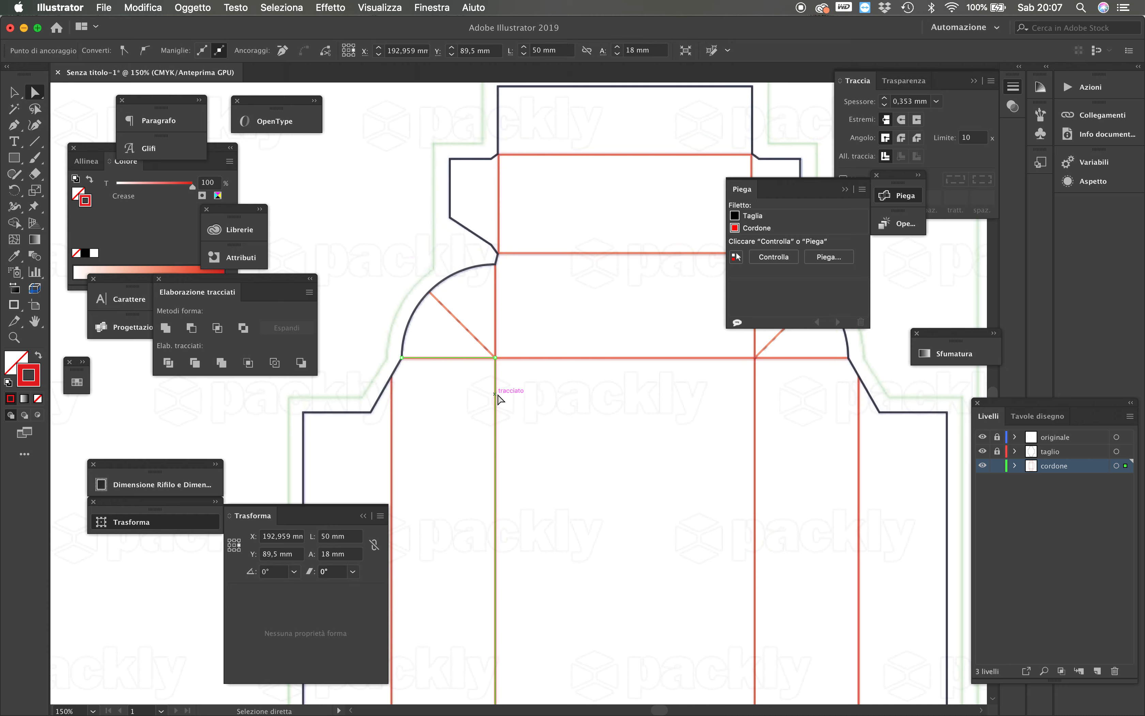
{"action": "key", "text": "super+d"}
{"action": "left_click_drag", "start_coordinate": [755, 359], "coordinate": [736, 386]}
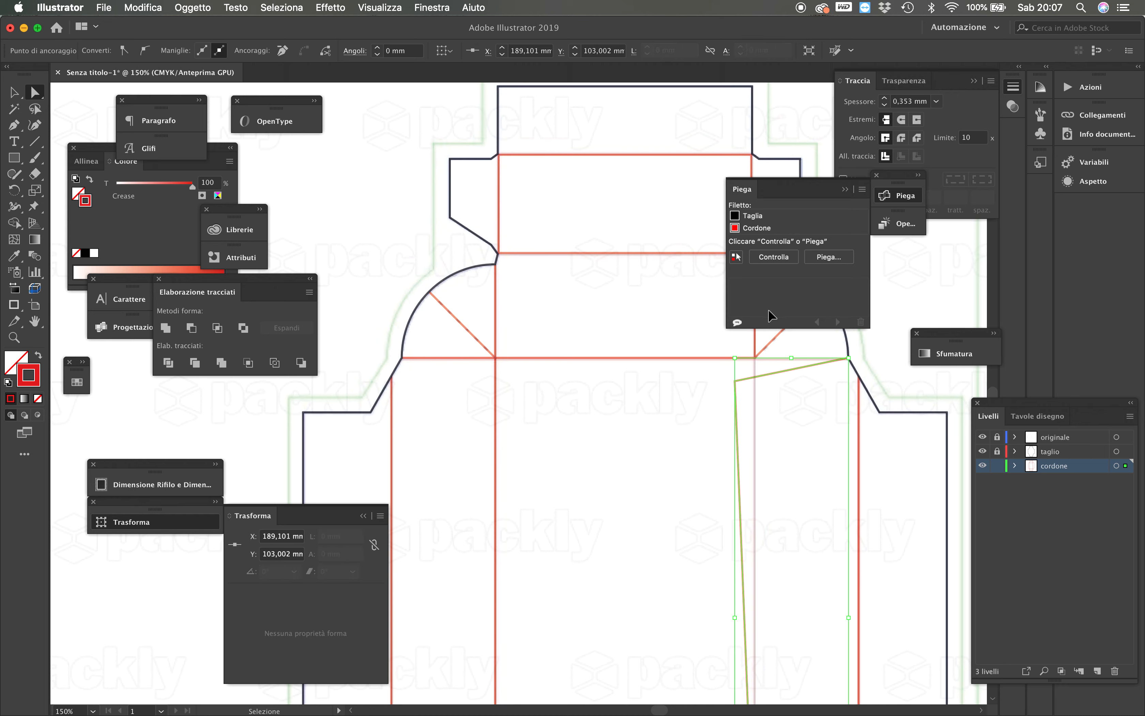
{"action": "key", "text": "super+a"}
{"action": "left_click", "coordinate": [772, 258]}
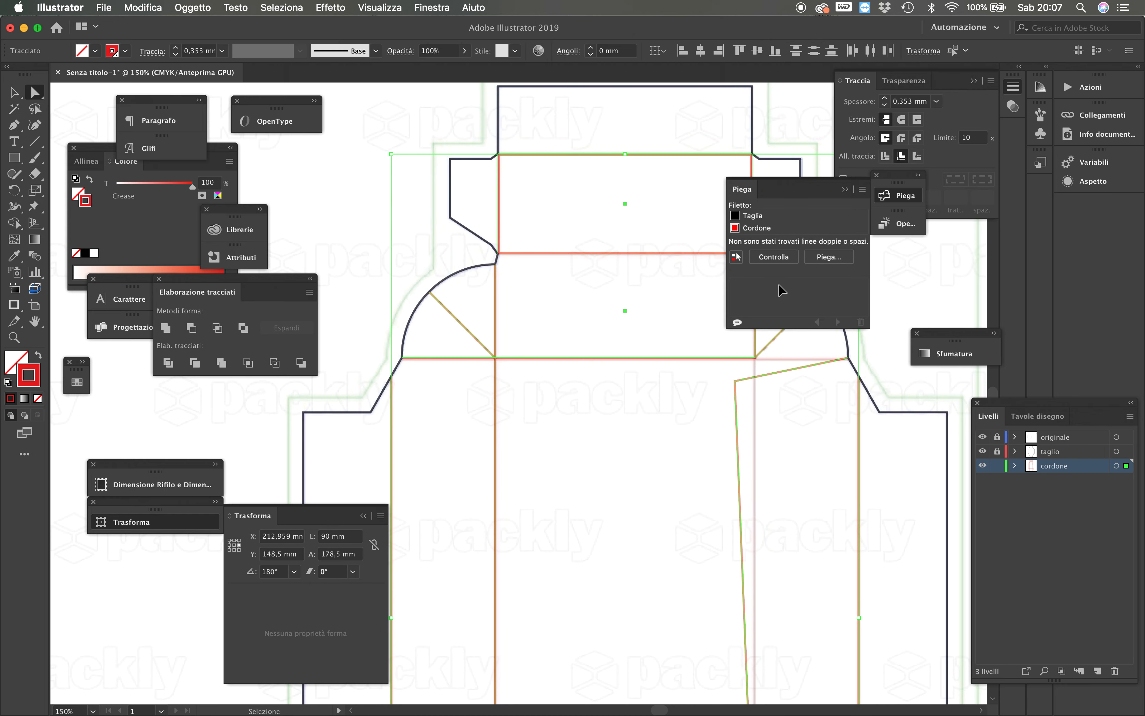
{"action": "left_click", "coordinate": [598, 359]}
{"action": "left_click_drag", "start_coordinate": [579, 286], "coordinate": [548, 408]}
{"action": "left_click", "coordinate": [592, 391]}
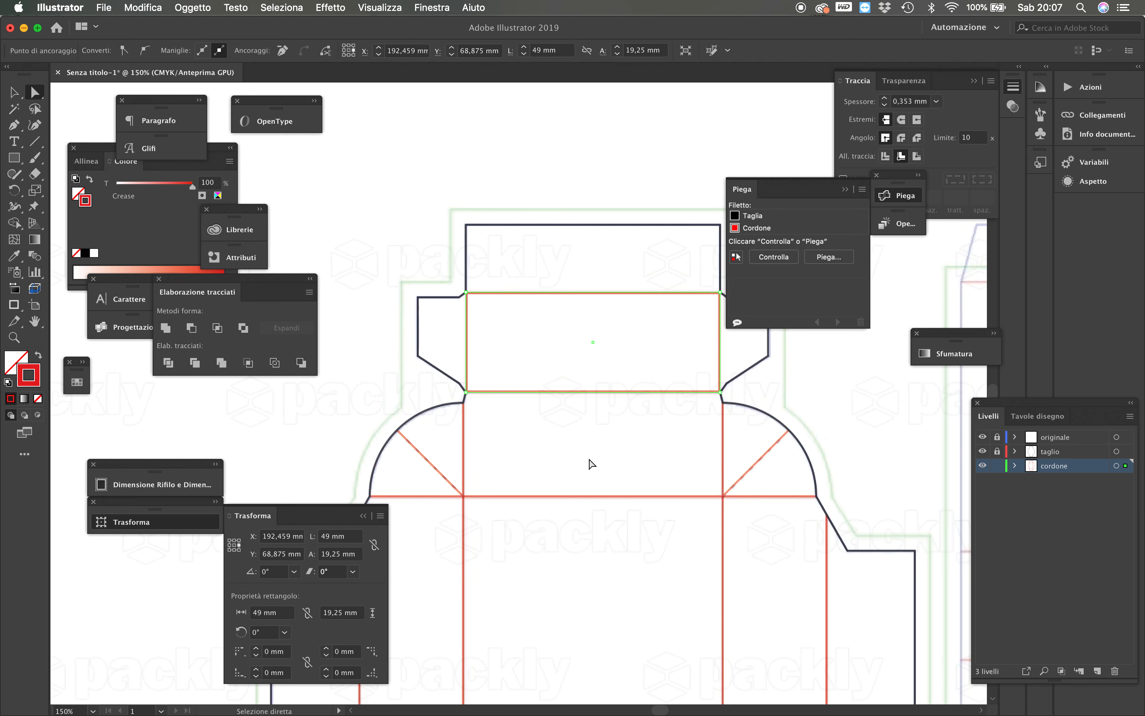
Try displacing the crease points at the lower left fold corner, recheck the crease lines for double lines or gaps, and undo the moves
{"action": "scroll", "coordinate": [599, 460], "scroll_direction": "down", "scroll_amount": 5}
{"action": "scroll", "coordinate": [598, 460], "scroll_direction": "left", "scroll_amount": 3}
{"action": "scroll", "coordinate": [615, 528], "scroll_direction": "down", "scroll_amount": 5}
{"action": "scroll", "coordinate": [615, 528], "scroll_direction": "left", "scroll_amount": 3}
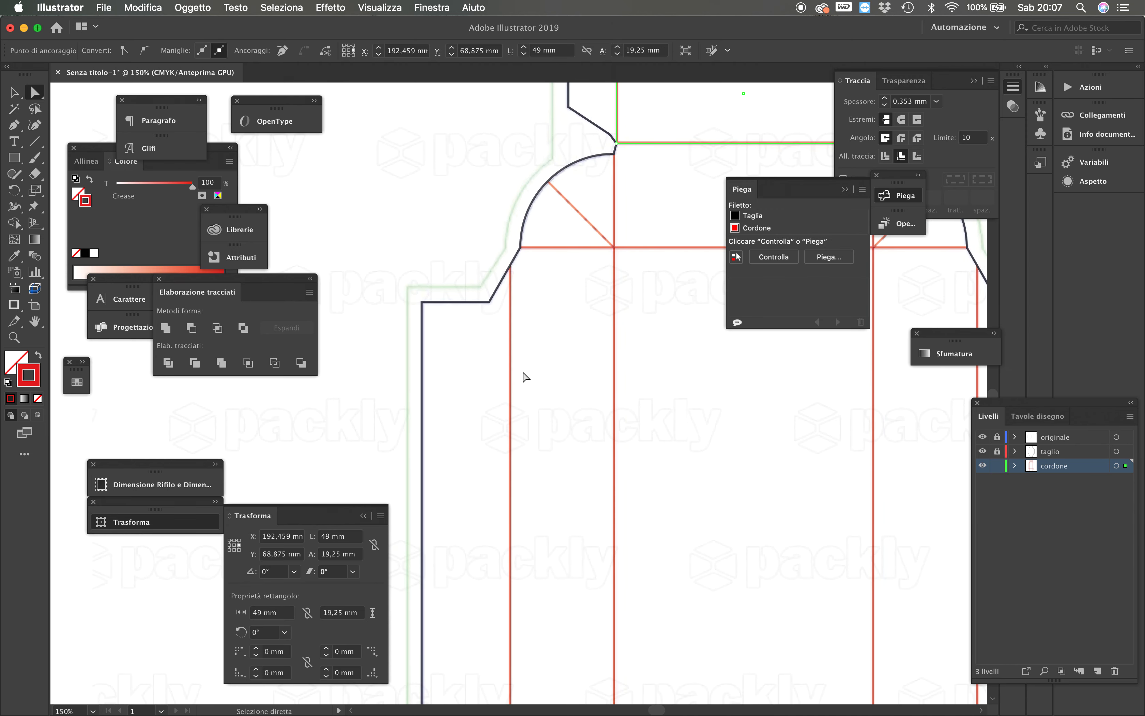
{"action": "left_click", "coordinate": [544, 247]}
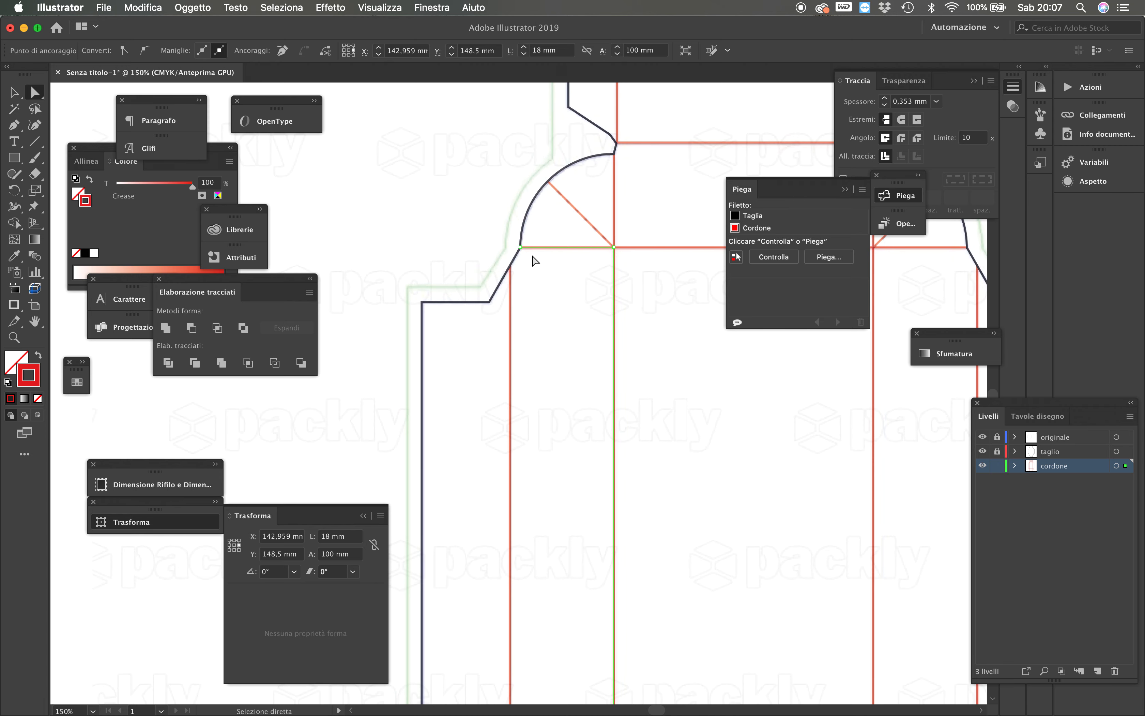
{"action": "scroll", "coordinate": [534, 260], "scroll_direction": "down", "scroll_amount": 15}
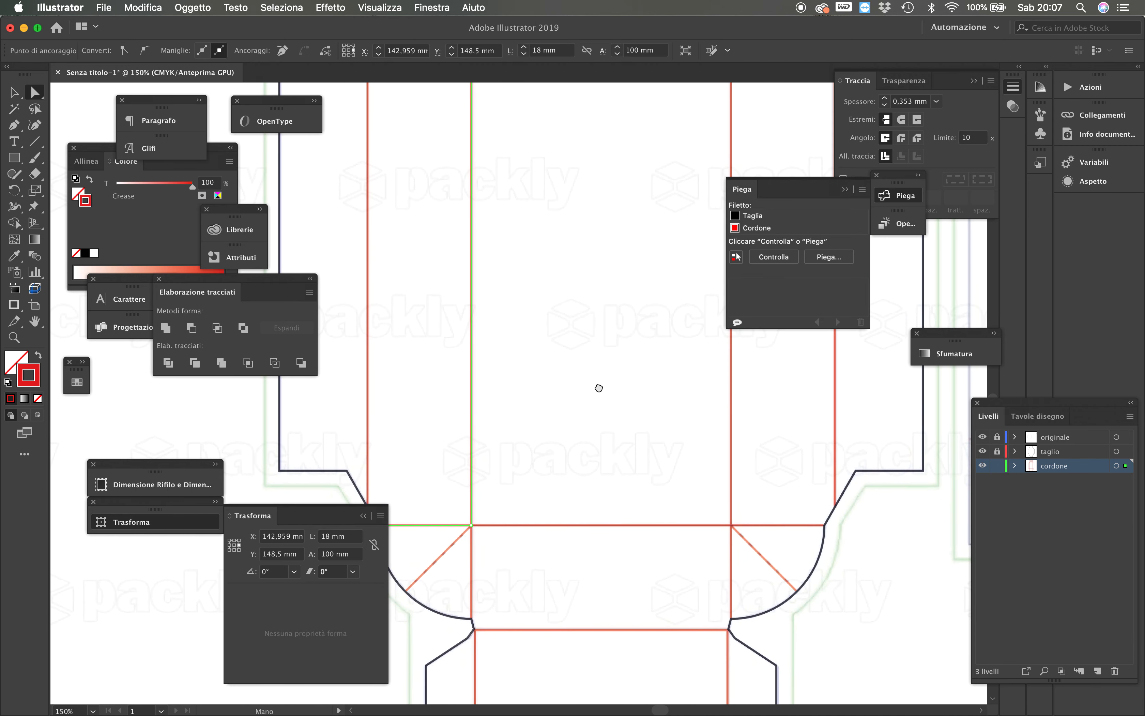
{"action": "left_click_drag", "start_coordinate": [472, 525], "coordinate": [459, 571]}
{"action": "left_click", "coordinate": [471, 525]}
{"action": "left_click_drag", "start_coordinate": [471, 527], "coordinate": [419, 524]}
{"action": "key", "text": "super+a"}
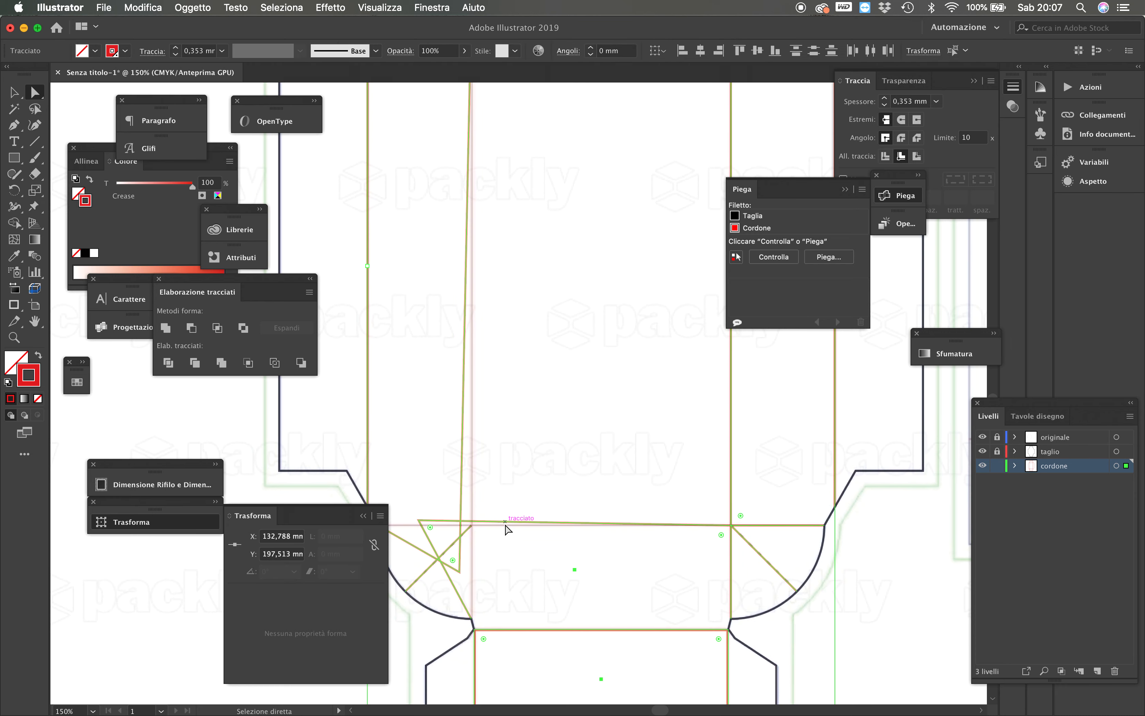
{"action": "left_click", "coordinate": [773, 257]}
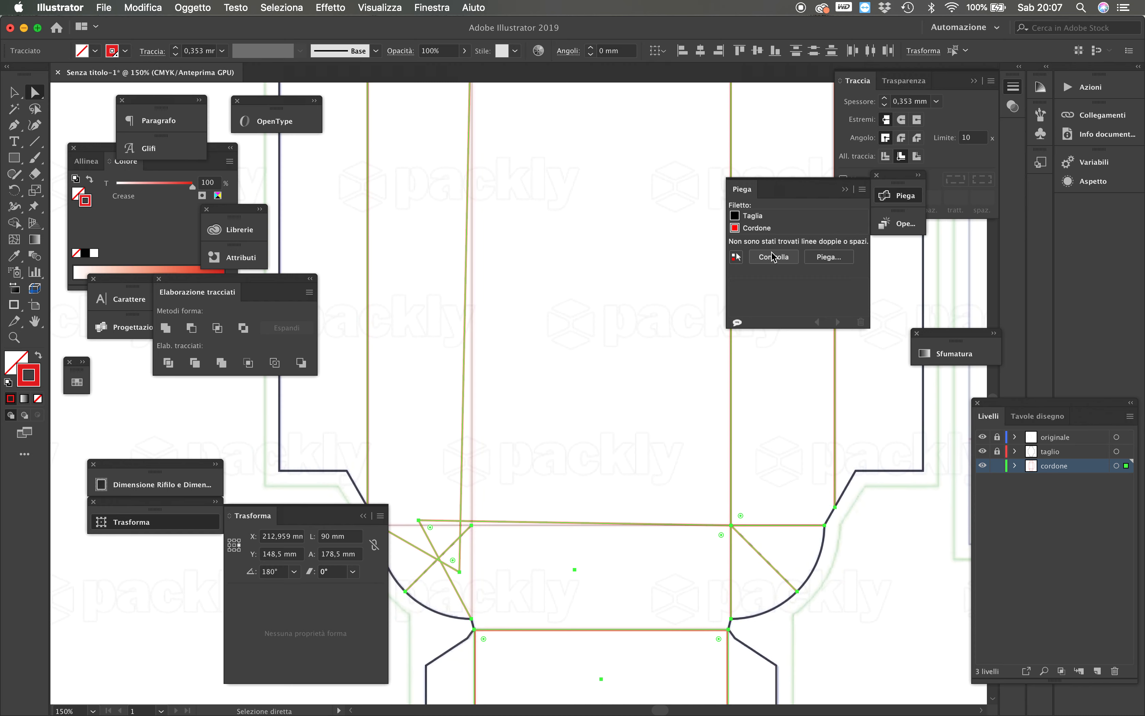
{"action": "key", "text": "super+z"}
{"action": "key", "text": "super+z"}
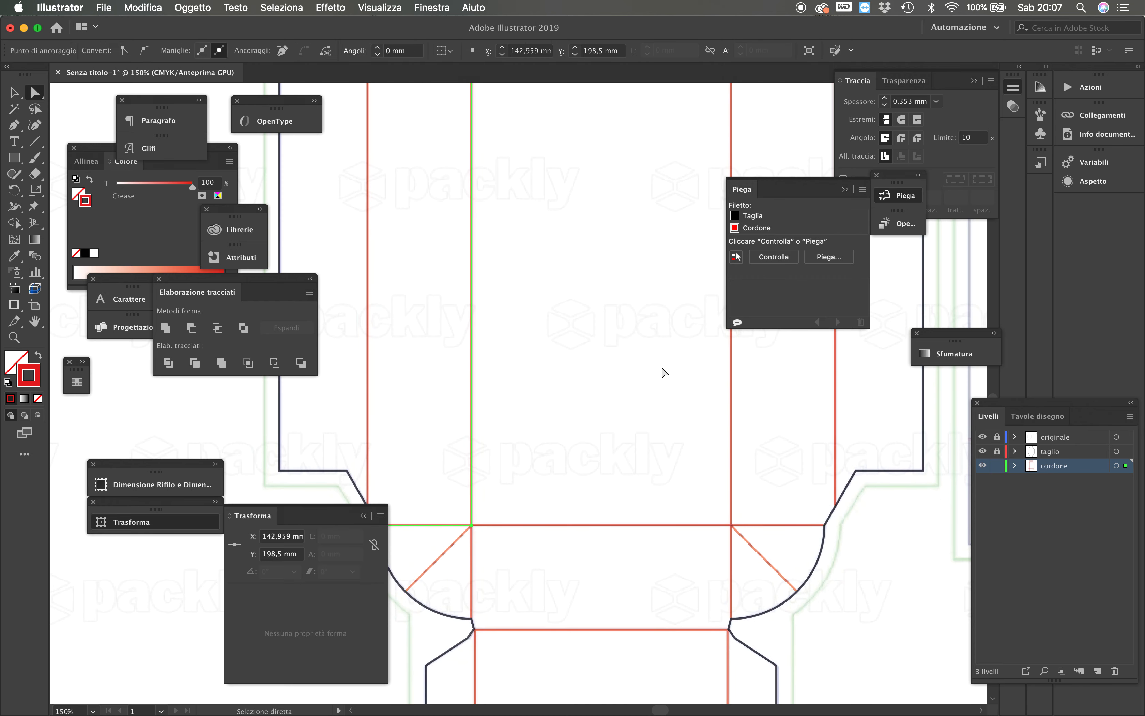
Examine the lower flaps and the left vertical crease where its upper end meets the cut outline
{"action": "left_click", "coordinate": [659, 363]}
{"action": "scroll", "coordinate": [649, 473], "scroll_direction": "down", "scroll_amount": 10}
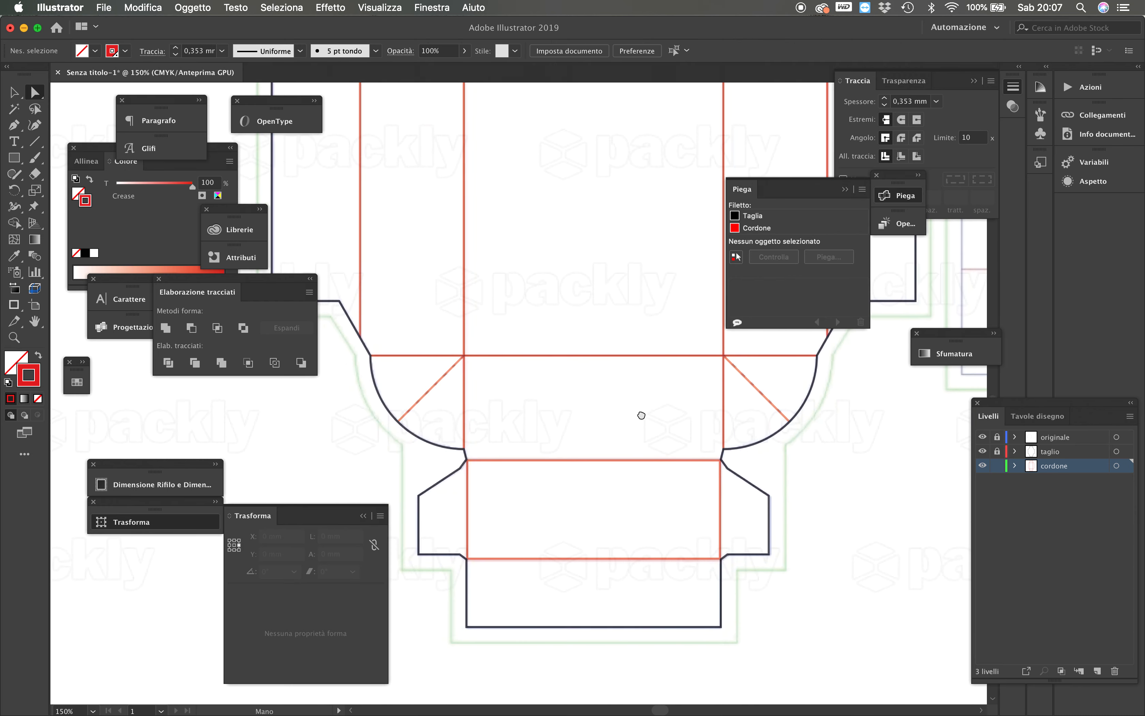
{"action": "scroll", "coordinate": [641, 417], "scroll_direction": "down", "scroll_amount": 1}
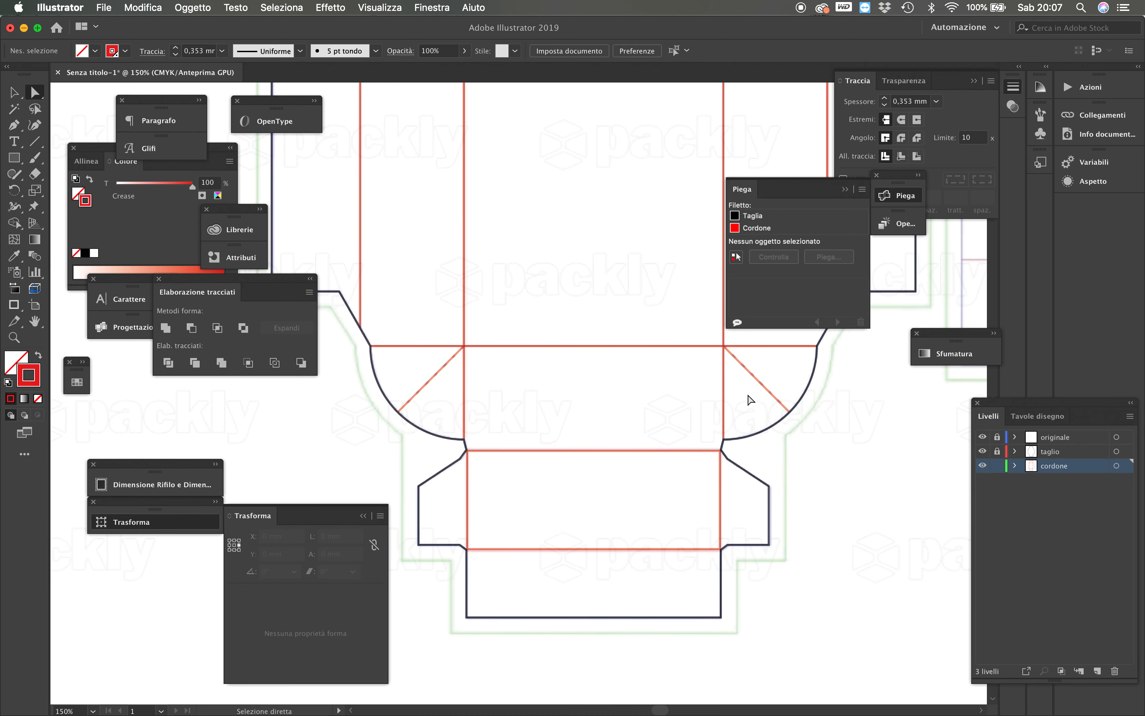
{"action": "scroll", "coordinate": [684, 355], "scroll_direction": "down", "scroll_amount": 3}
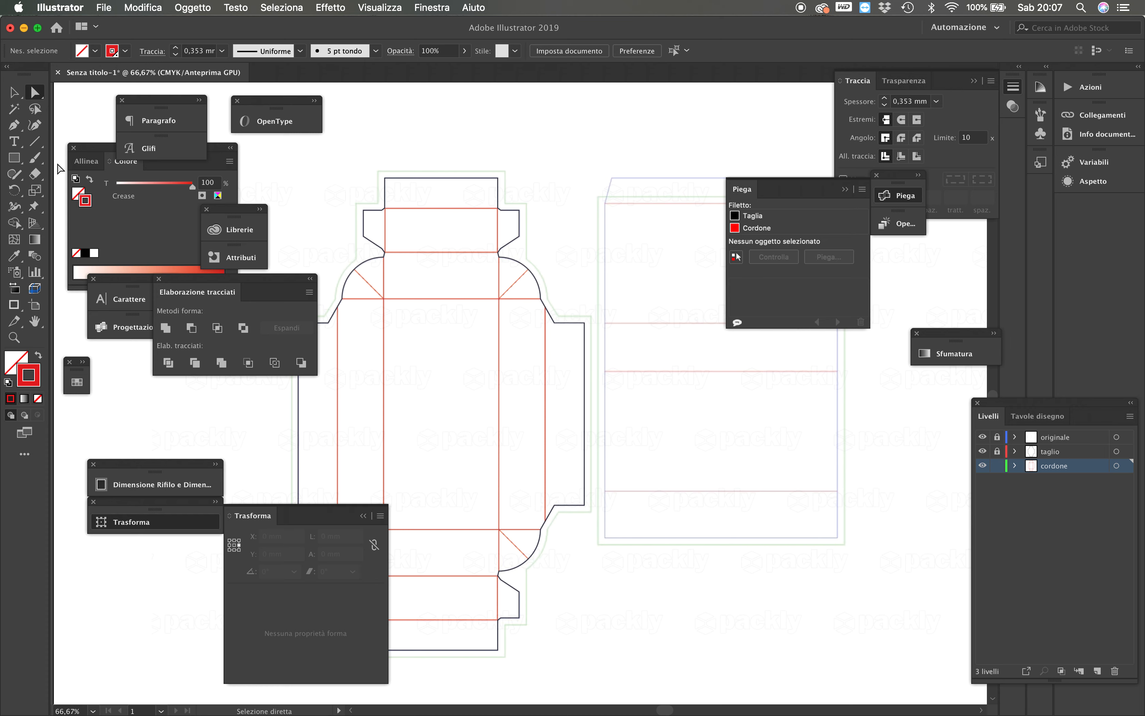
{"action": "left_click", "coordinate": [339, 317]}
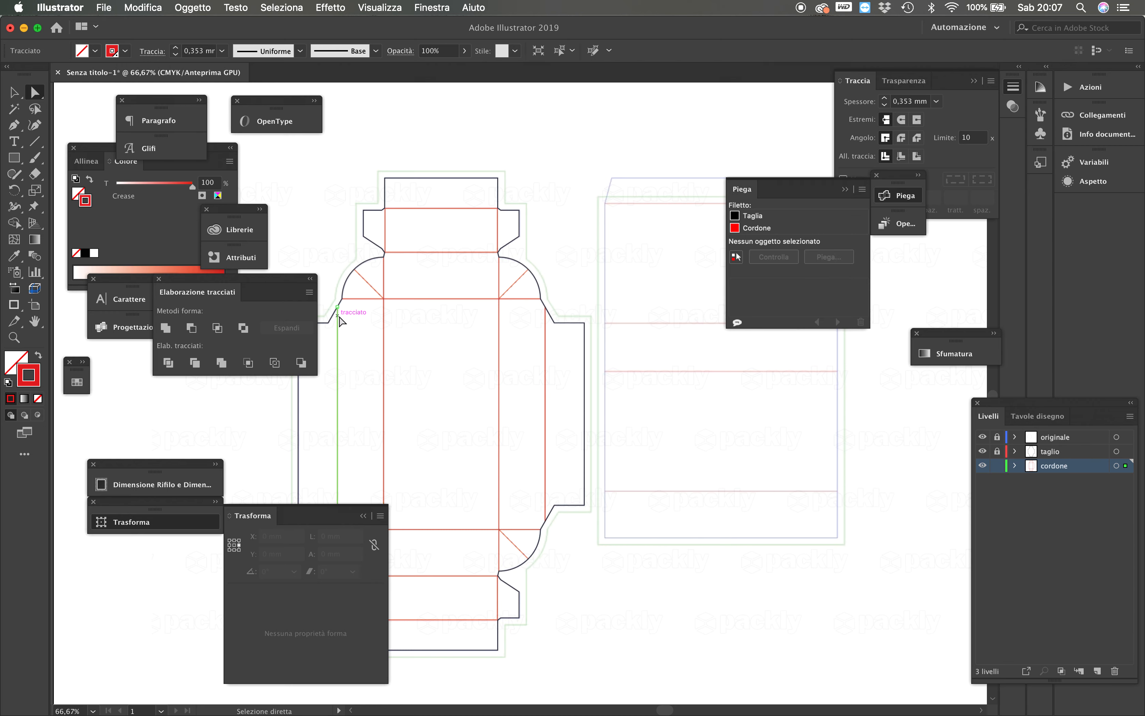
{"action": "left_click", "coordinate": [337, 308]}
{"action": "key", "text": "super+space"}
{"action": "left_click", "coordinate": [435, 312]}
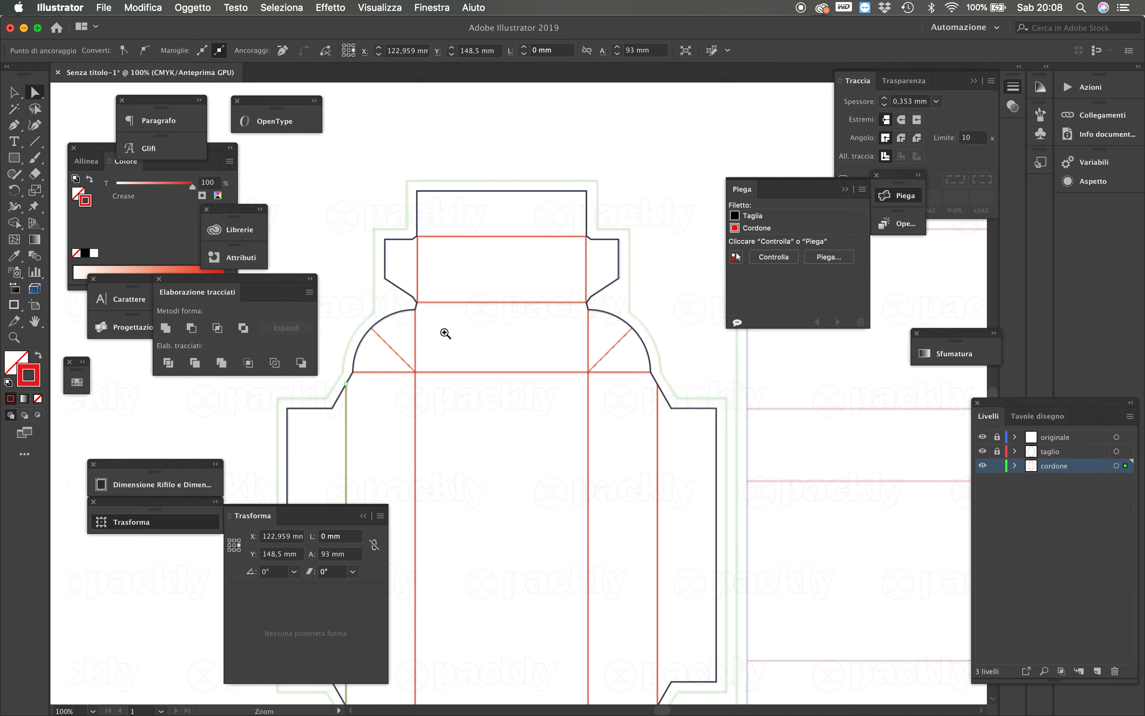
Unlock the taglio layer and move the black cut outline from it to the cordone layer
{"action": "left_click", "coordinate": [997, 451]}
{"action": "left_click", "coordinate": [13, 92]}
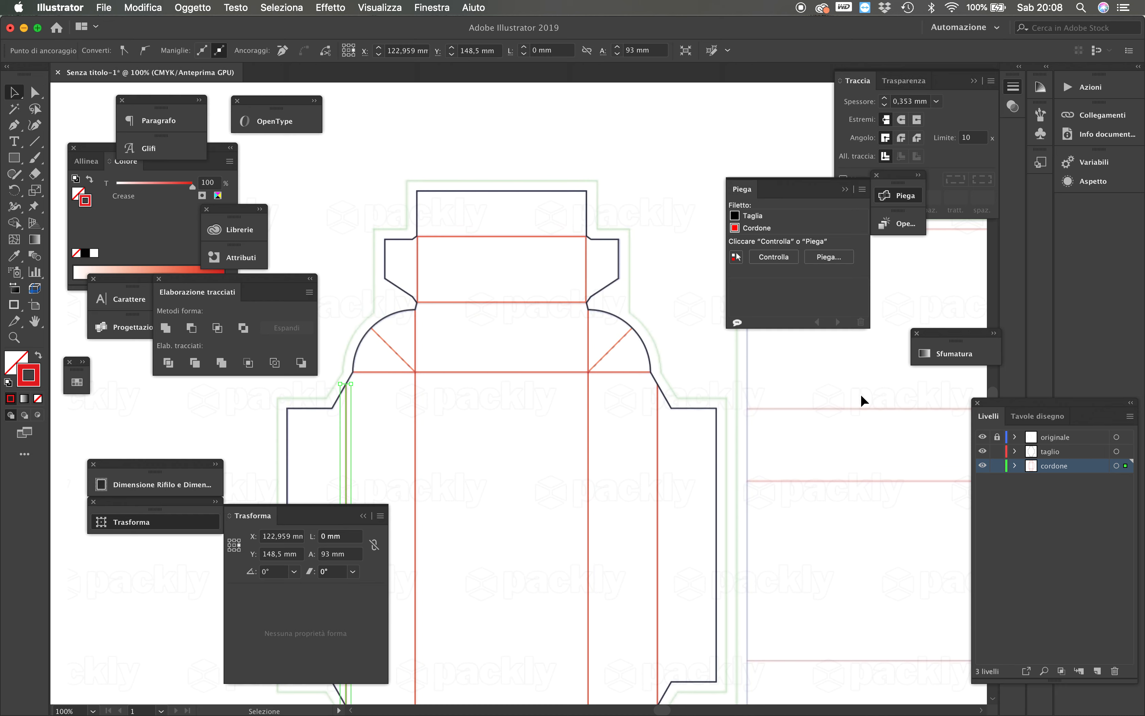
{"action": "left_click", "coordinate": [1050, 451]}
{"action": "left_click", "coordinate": [710, 406]}
{"action": "left_click", "coordinate": [710, 405]}
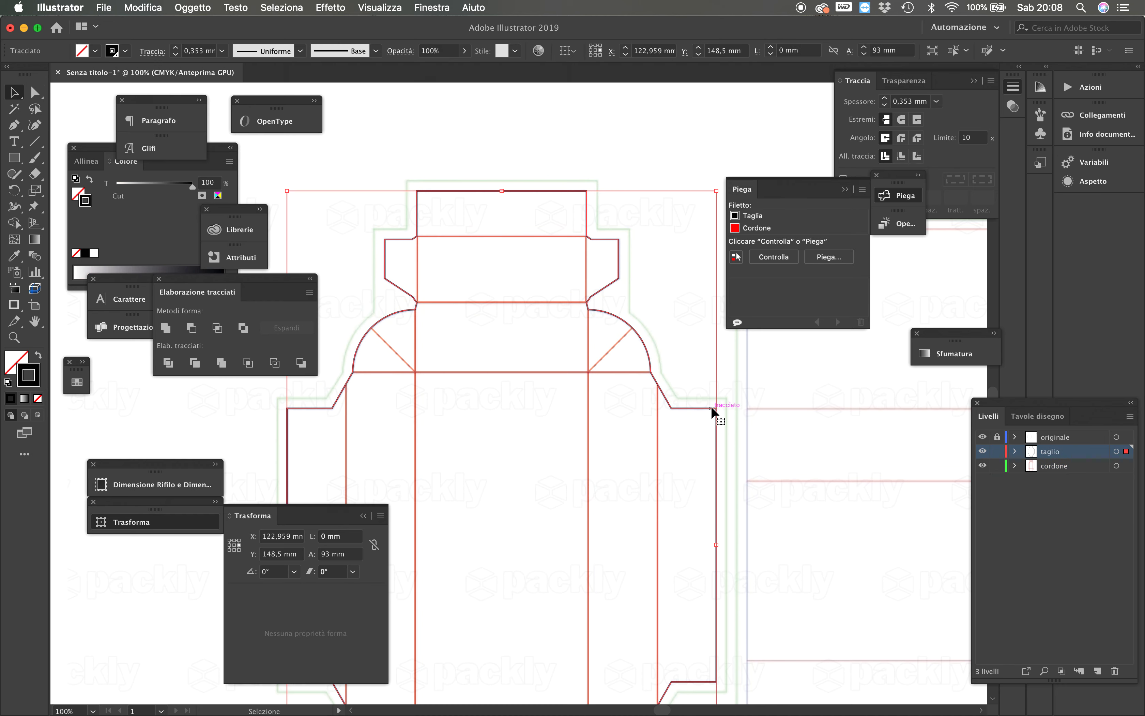
{"action": "left_click_drag", "start_coordinate": [1127, 455], "coordinate": [1125, 466]}
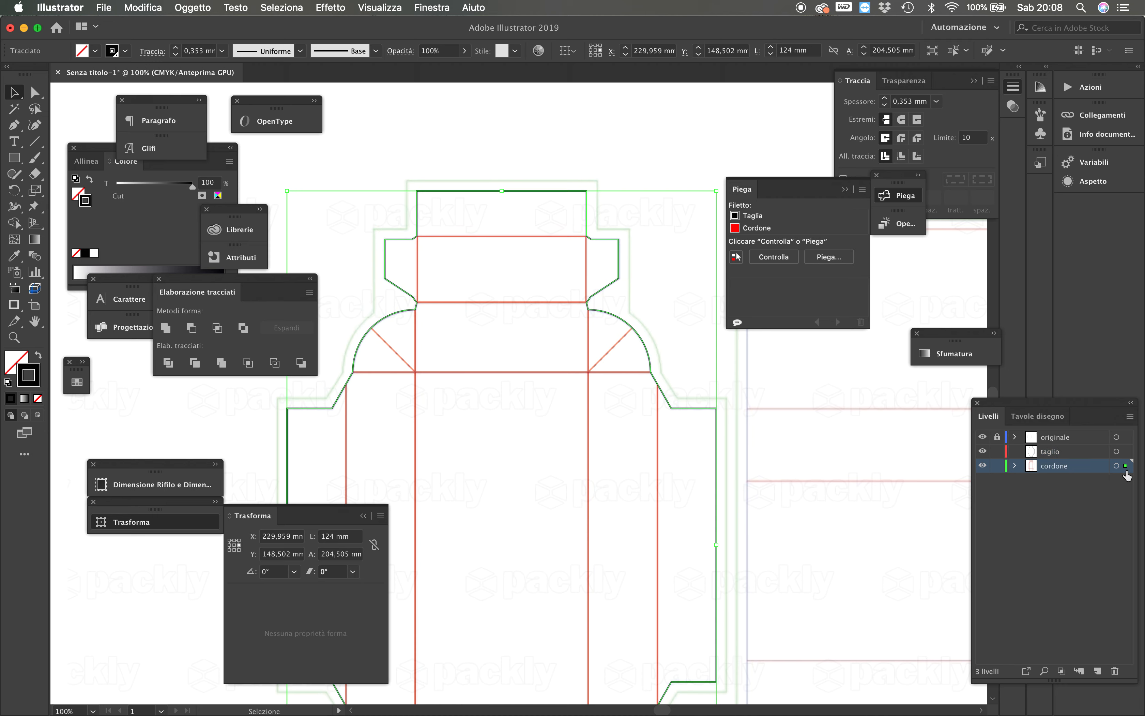
{"action": "left_click", "coordinate": [688, 347]}
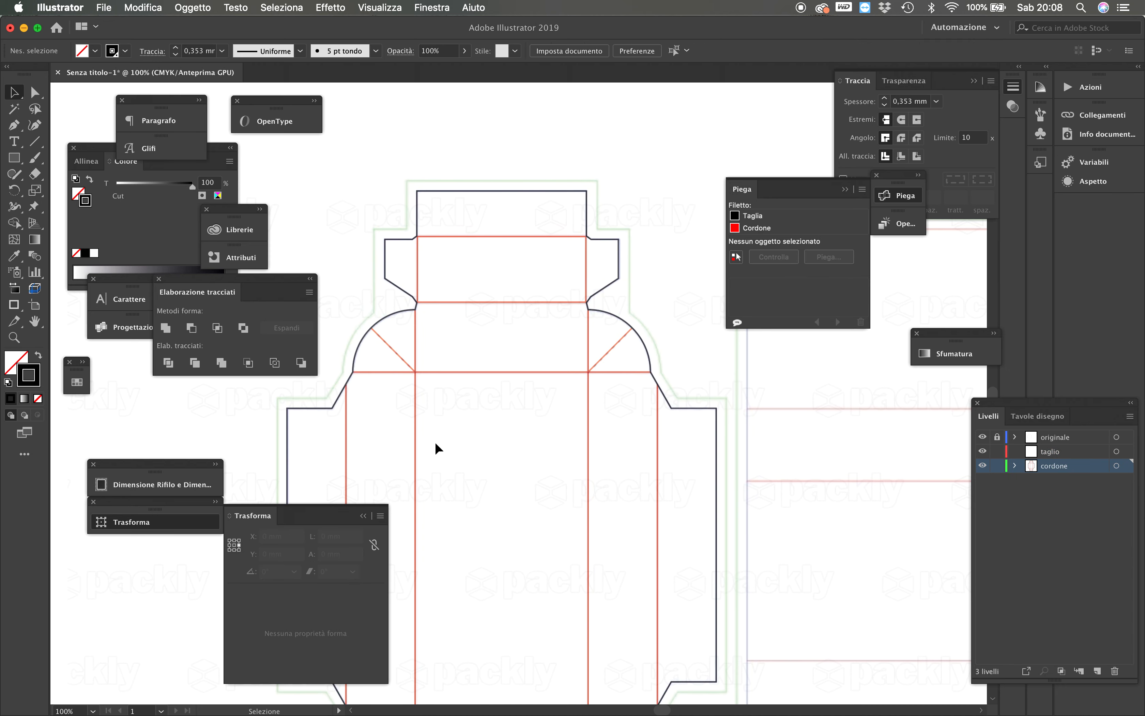
Try pulling the upper end of the left vertical crease away from the cut outline and check the dieline for double lines or gaps
{"action": "left_click", "coordinate": [35, 92]}
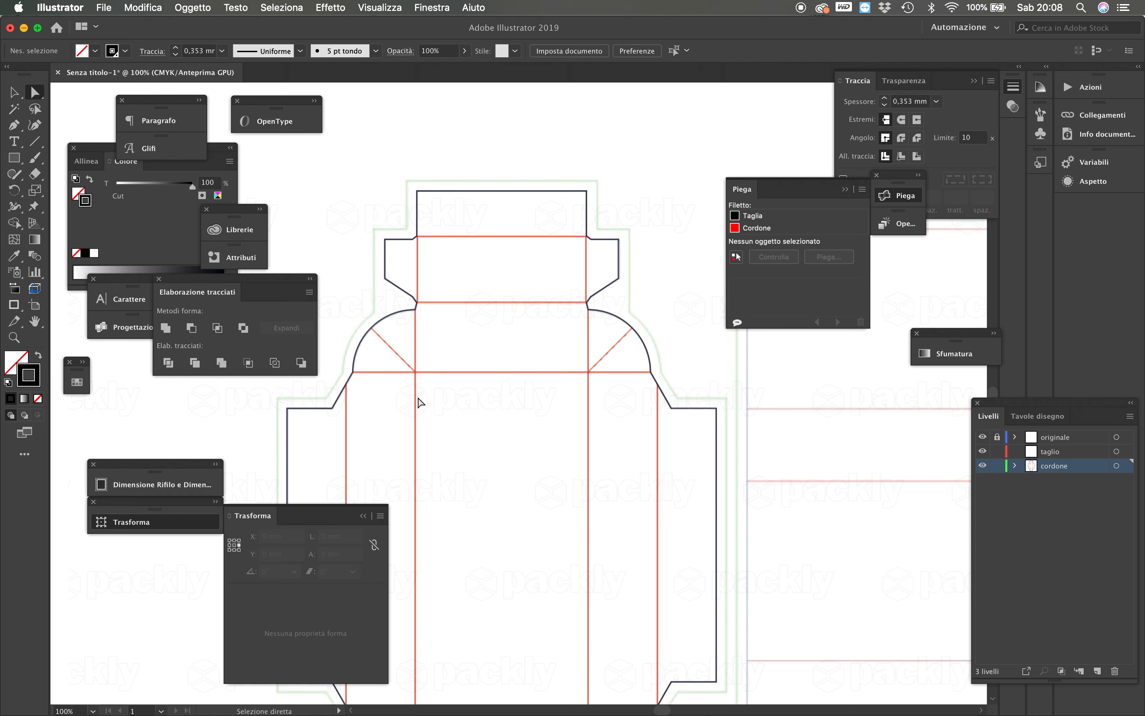
{"action": "left_click", "coordinate": [343, 403]}
{"action": "left_click_drag", "start_coordinate": [346, 385], "coordinate": [336, 401]}
{"action": "left_click", "coordinate": [782, 258]}
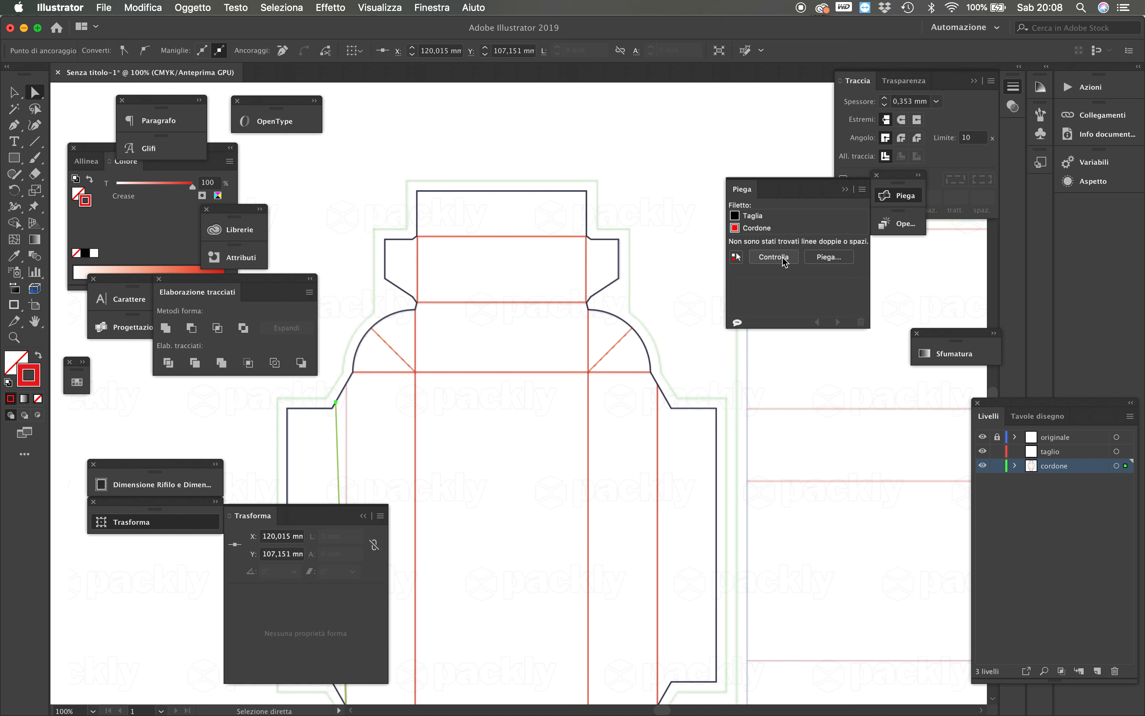
{"action": "key", "text": "super+z"}
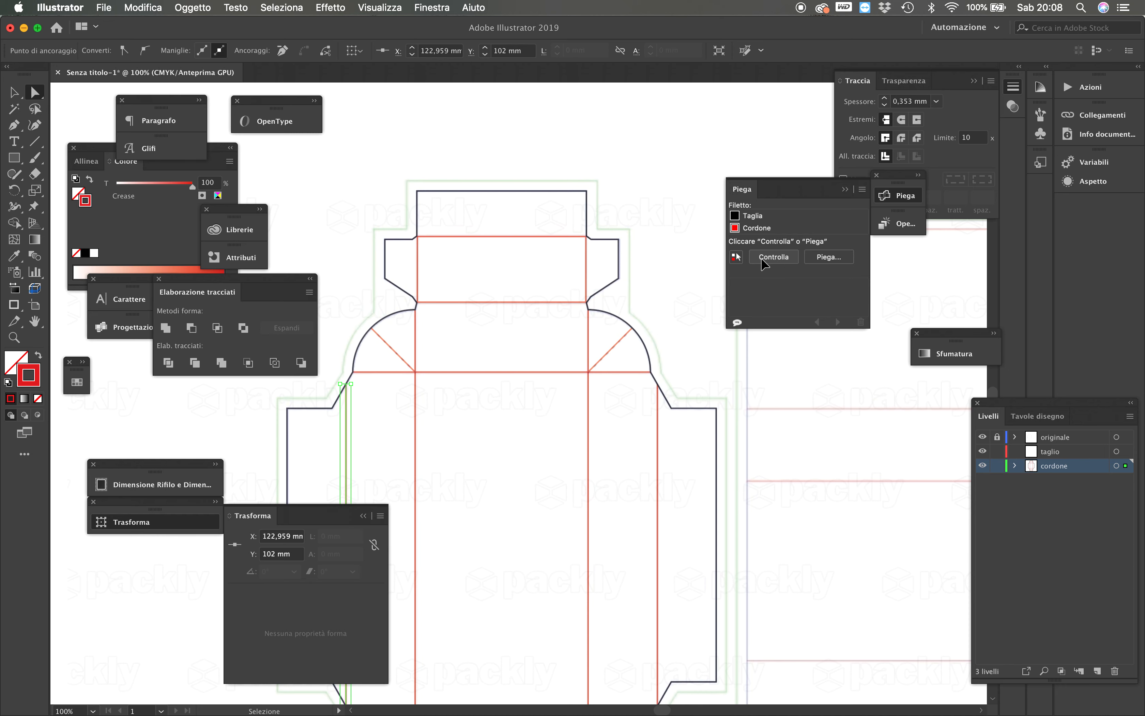
{"action": "key", "text": "super+shift+z"}
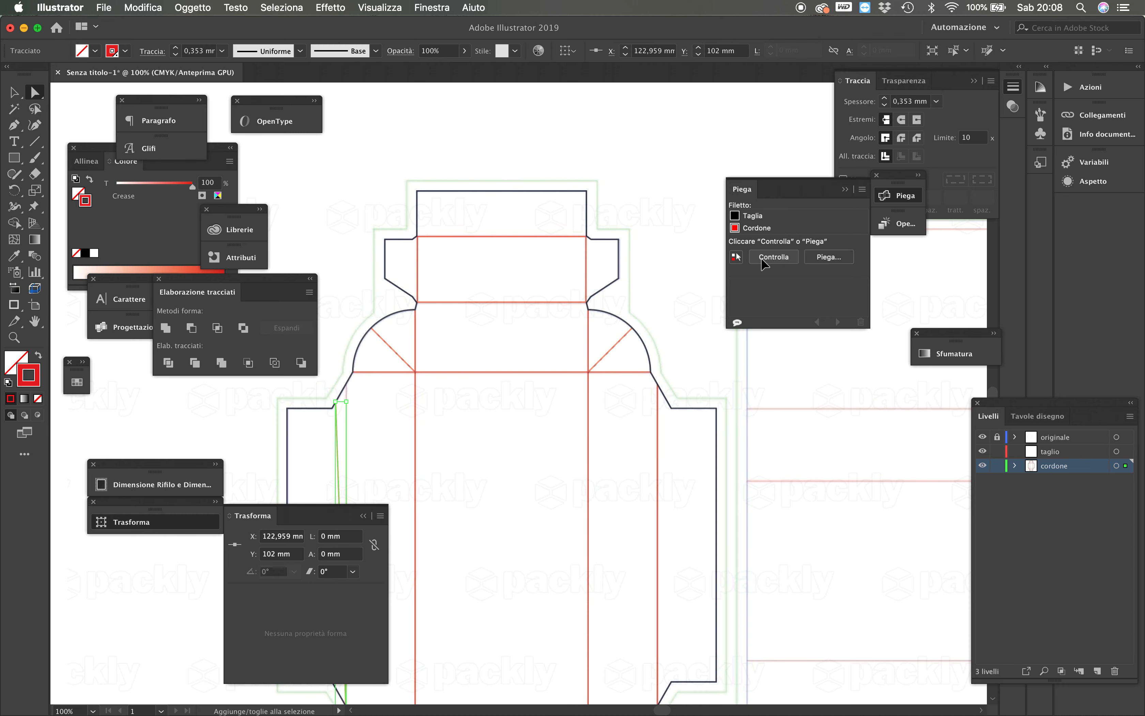
{"action": "left_click", "coordinate": [735, 257]}
{"action": "left_click", "coordinate": [762, 257]}
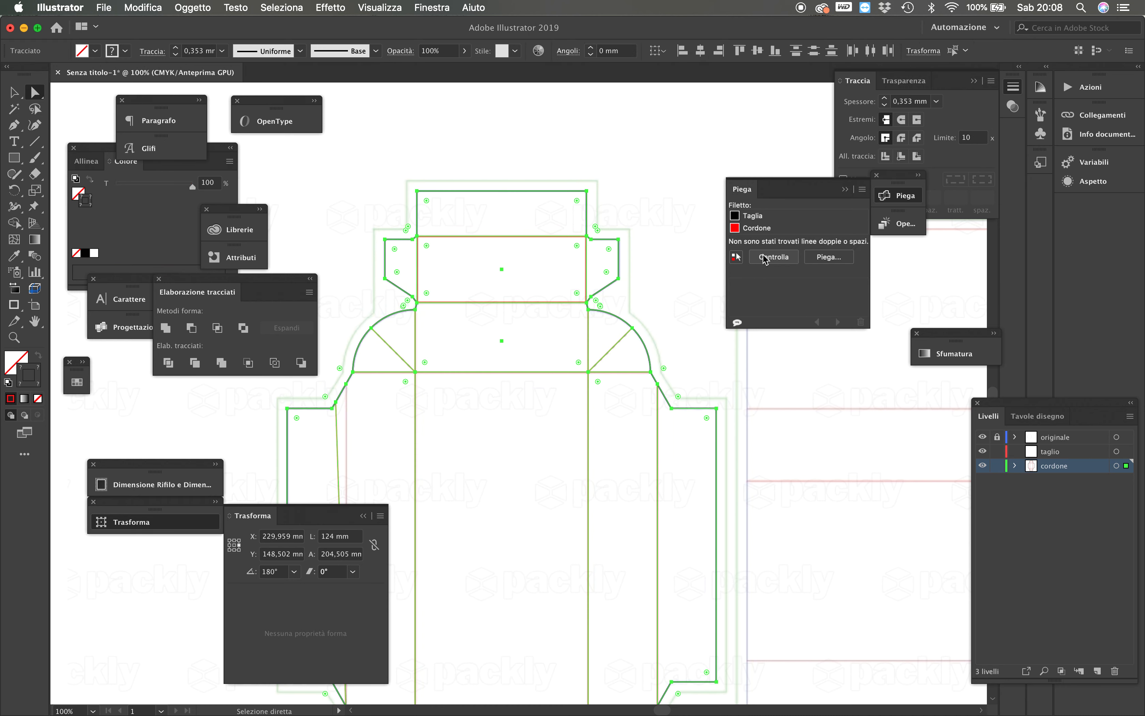
{"action": "left_click", "coordinate": [703, 320]}
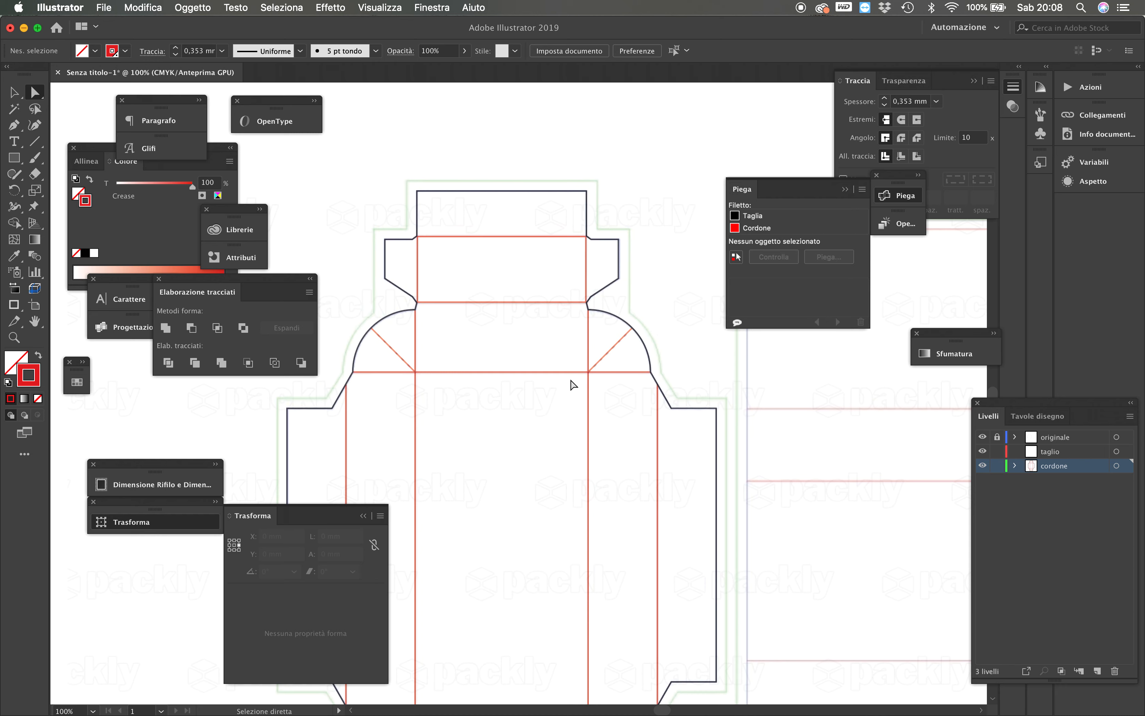
Try shifting the upper right end of the crease between the upper dust flaps inward and check the whole dieline for errors
{"action": "left_click", "coordinate": [588, 361]}
{"action": "left_click_drag", "start_coordinate": [588, 309], "coordinate": [569, 319]}
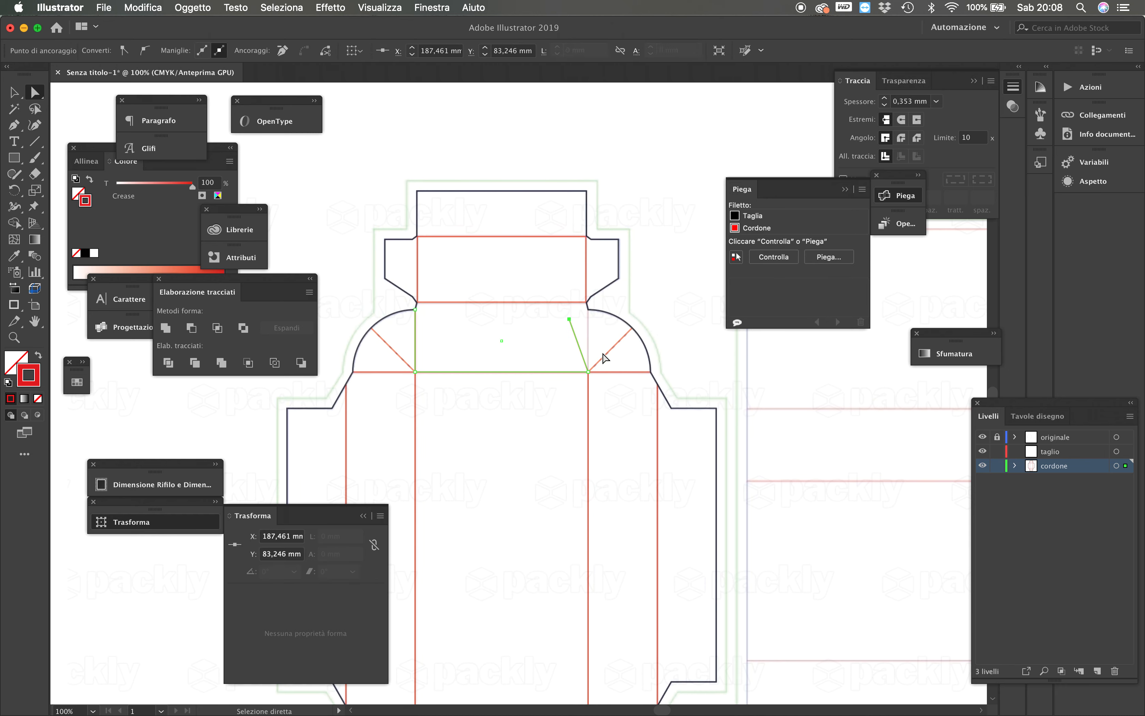
{"action": "left_click_drag", "start_coordinate": [568, 319], "coordinate": [577, 309]}
{"action": "left_click", "coordinate": [780, 264]}
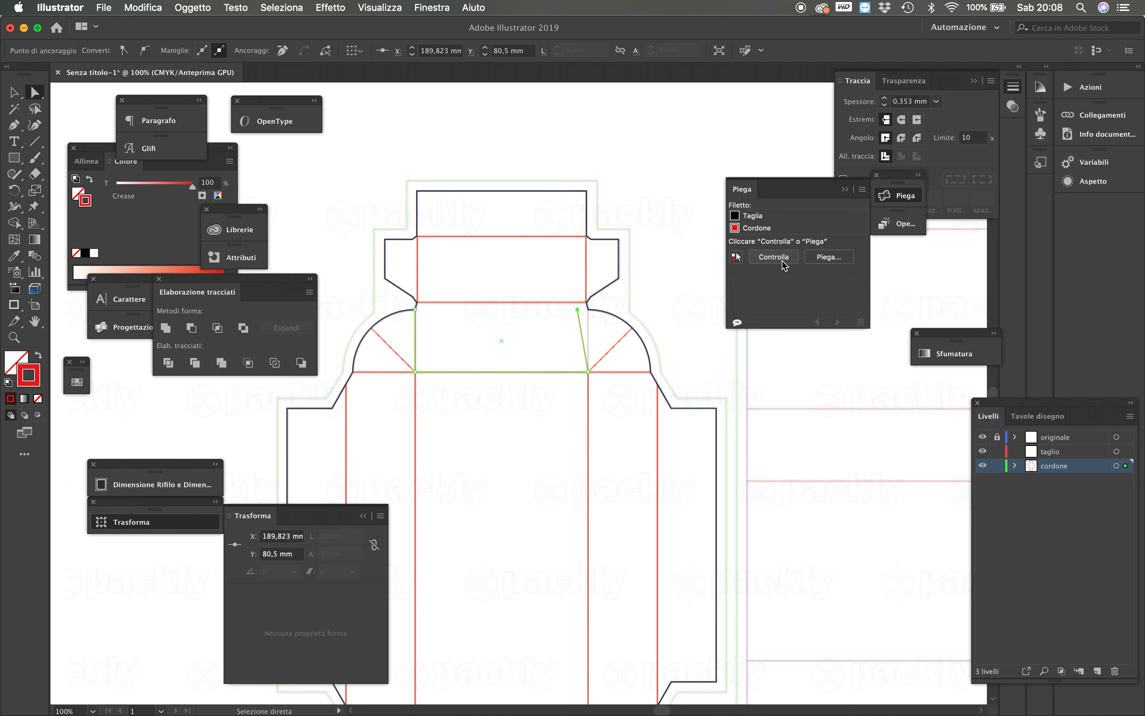
{"action": "left_click", "coordinate": [781, 263]}
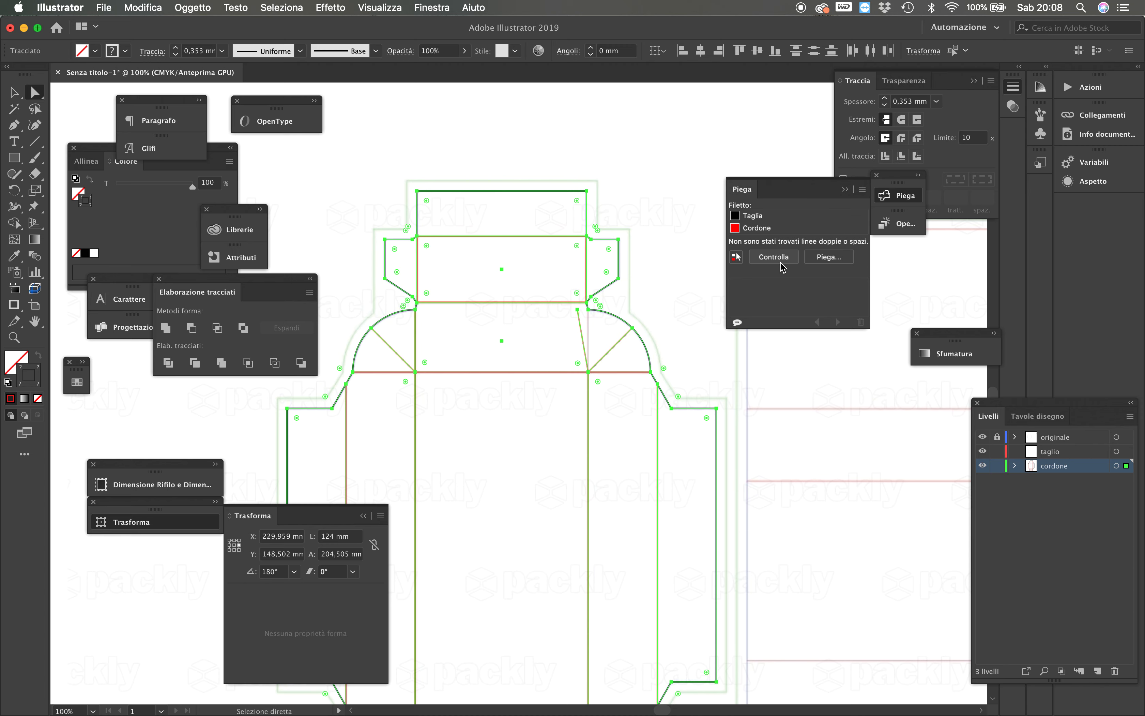
{"action": "left_click", "coordinate": [637, 394]}
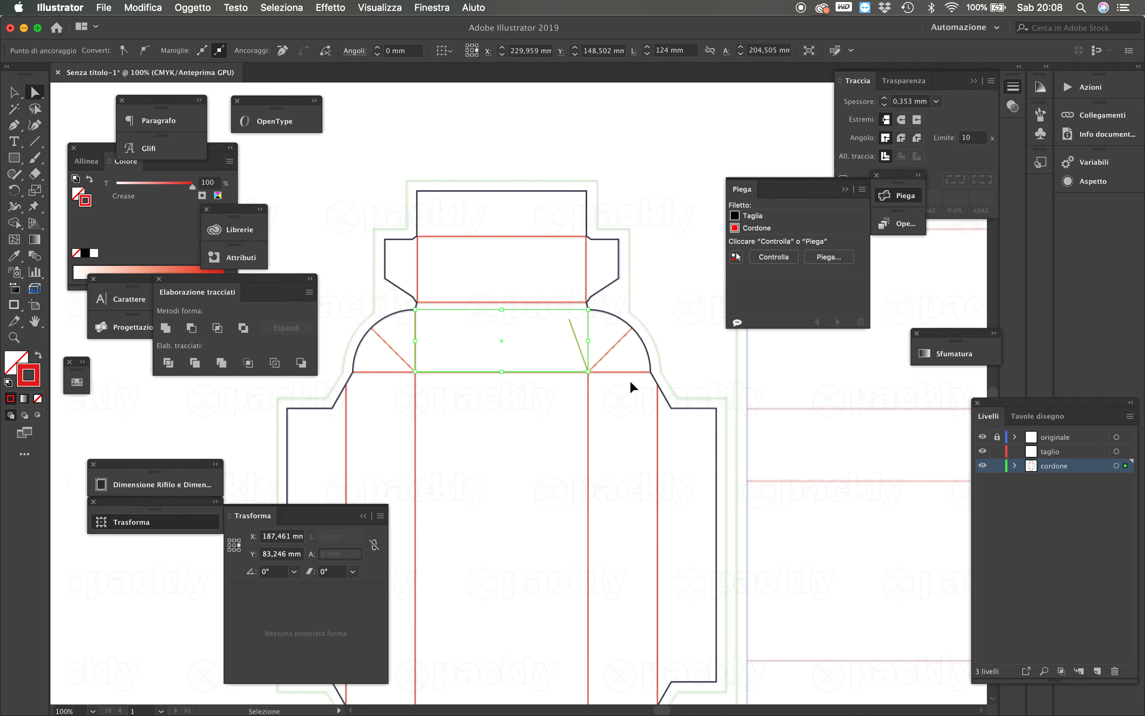
Change the four diagonal corner creases of the dust flaps to the Taglia (Cut) line type
{"action": "key", "text": "super+minus"}
{"action": "left_click_drag", "start_coordinate": [473, 469], "coordinate": [574, 410]}
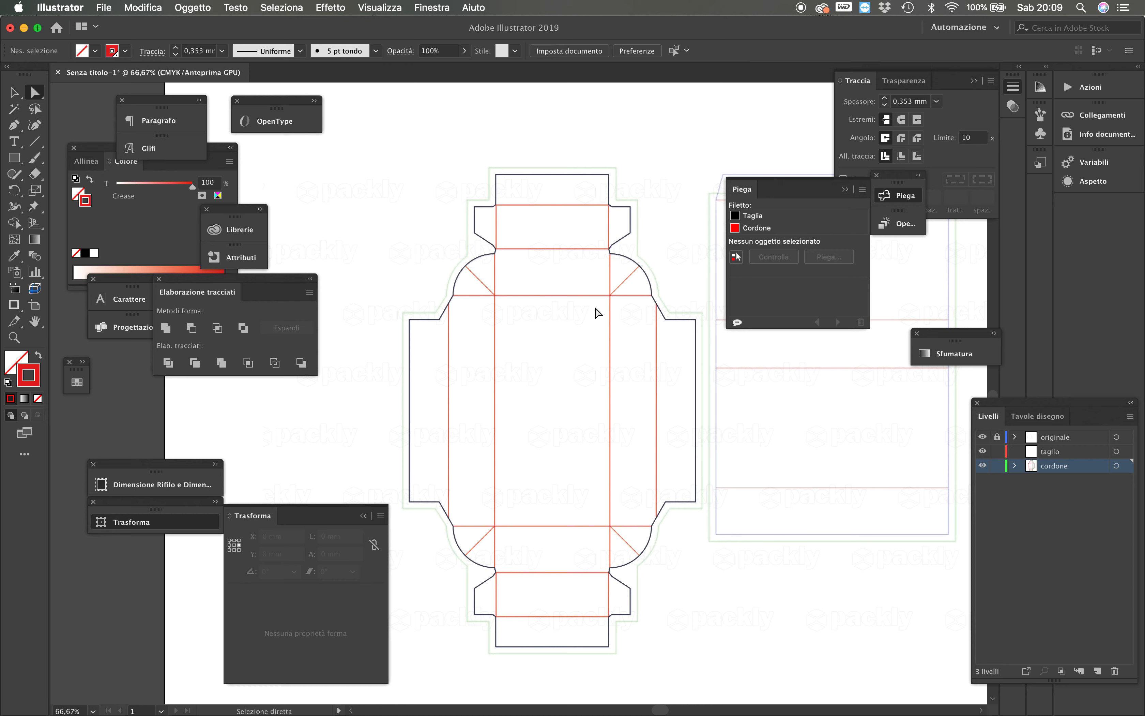
{"action": "key", "text": "v"}
{"action": "left_click", "coordinate": [476, 294]}
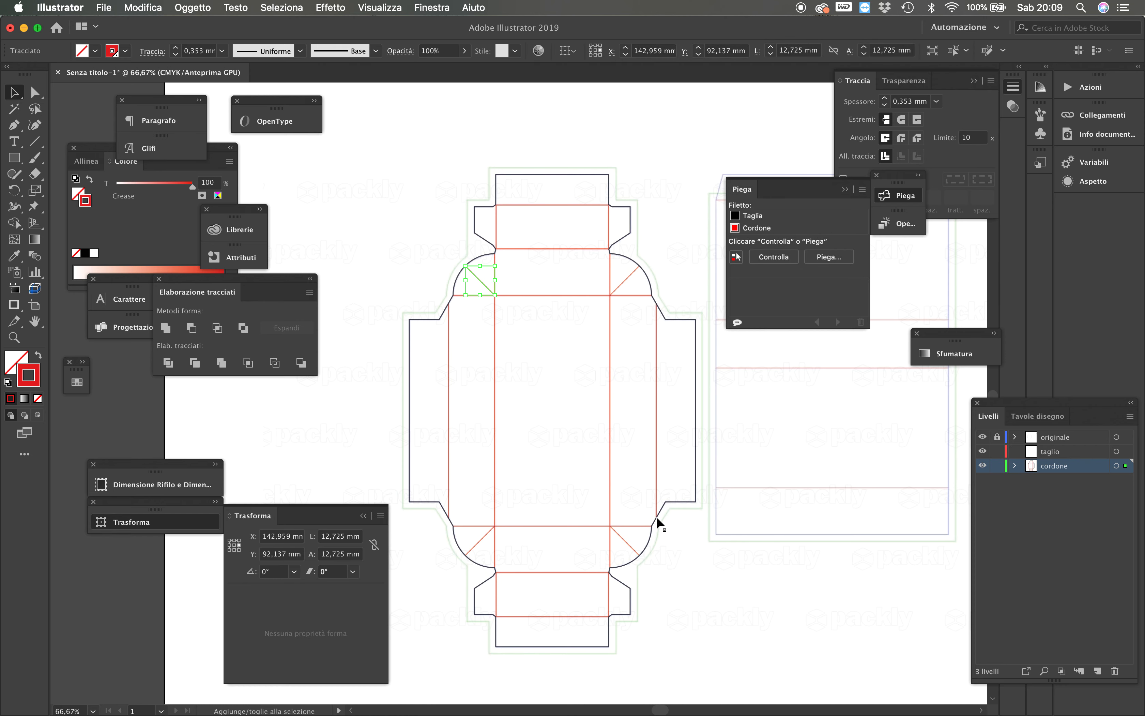
{"action": "left_click", "coordinate": [629, 275], "text": "shift"}
{"action": "left_click", "coordinate": [625, 540], "text": "shift"}
{"action": "left_click", "coordinate": [478, 537], "text": "shift"}
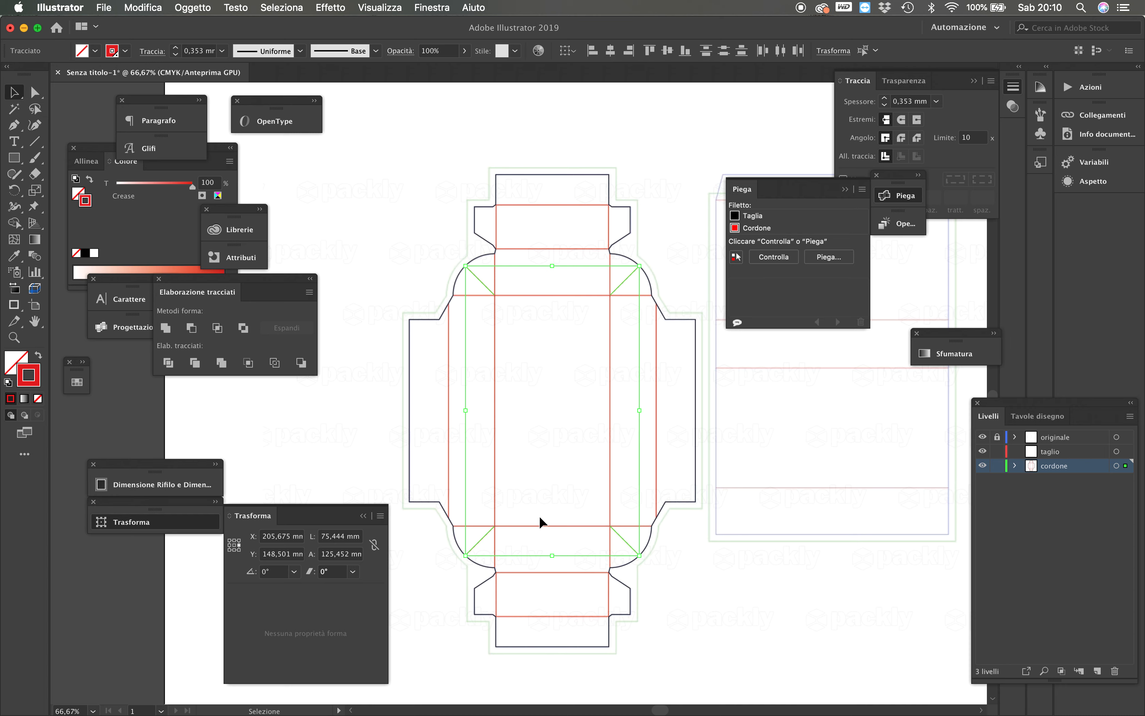
{"action": "left_click", "coordinate": [757, 216]}
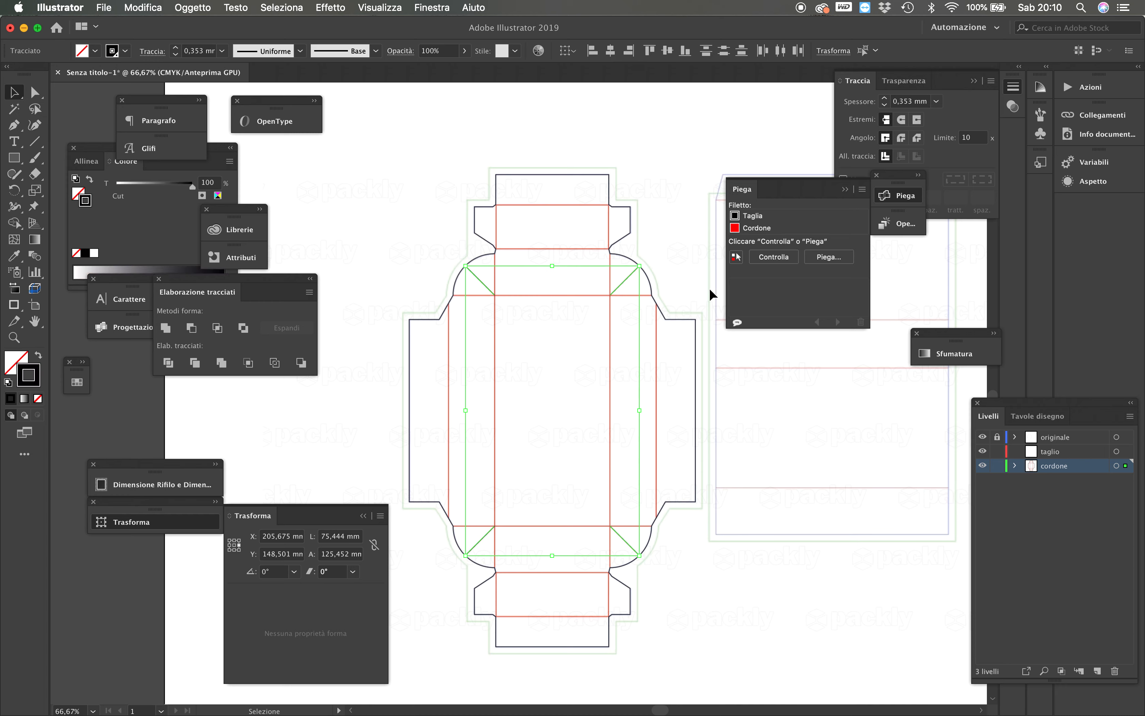
{"action": "left_click", "coordinate": [699, 159]}
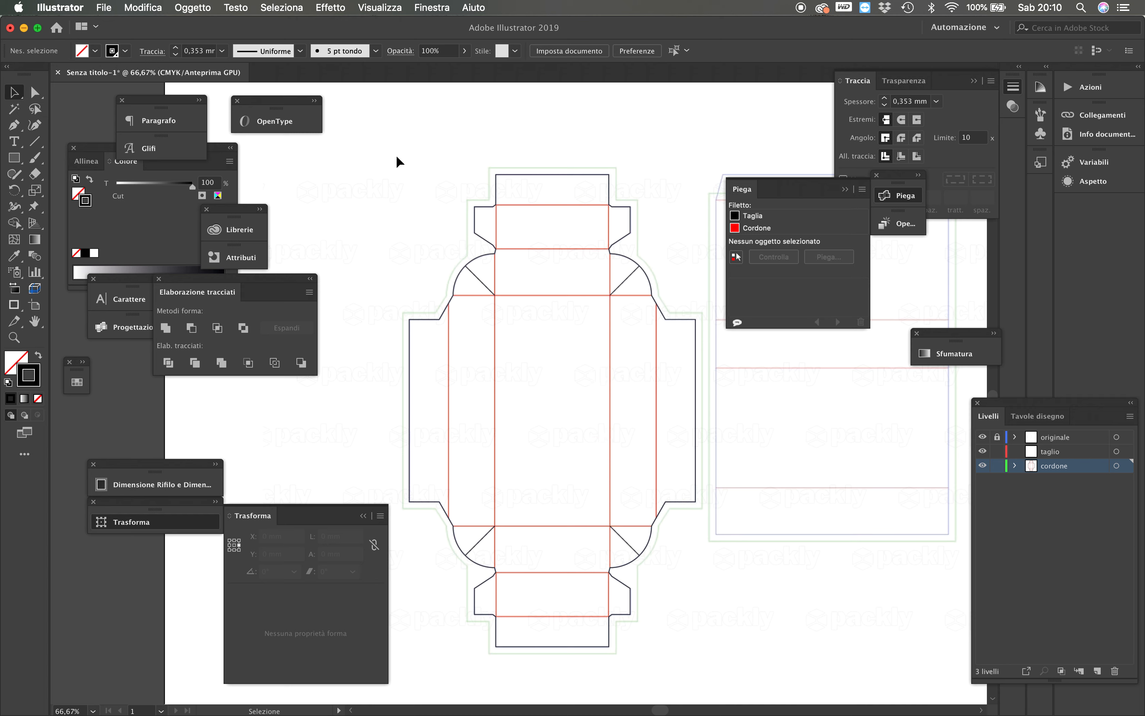
Select the whole dieline, start folding it with Piega and set the large central panel as the base panel
{"action": "left_click_drag", "start_coordinate": [385, 152], "coordinate": [729, 563]}
{"action": "key", "text": "super+a"}
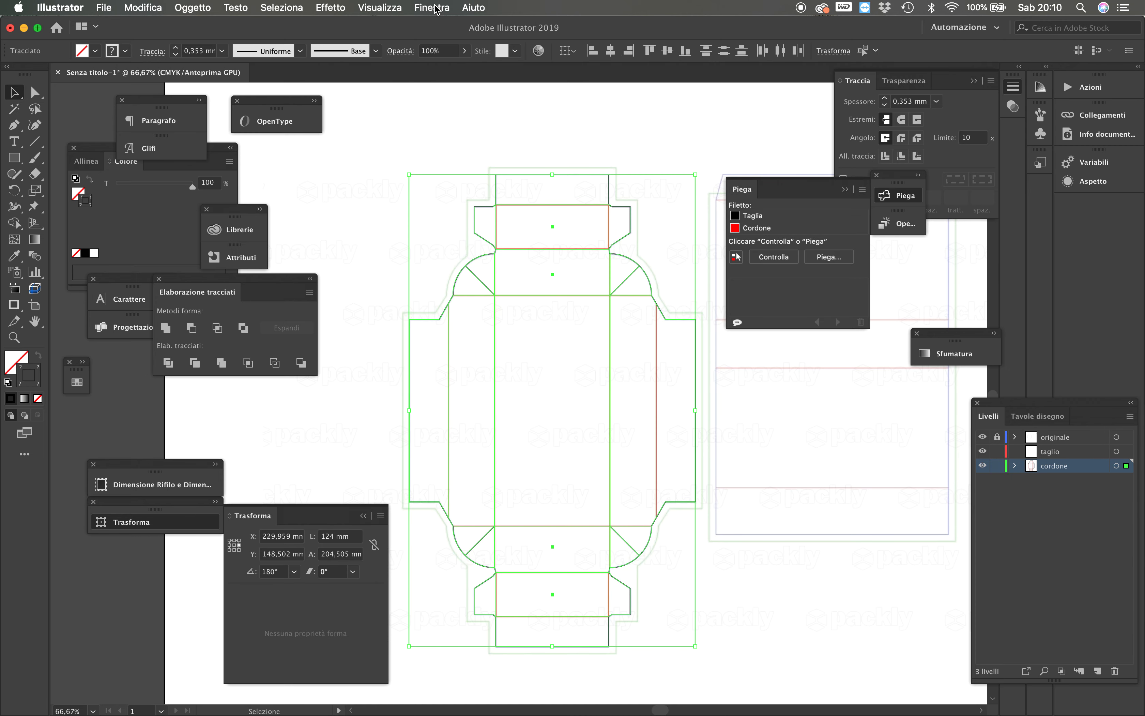
{"action": "left_click", "coordinate": [841, 259]}
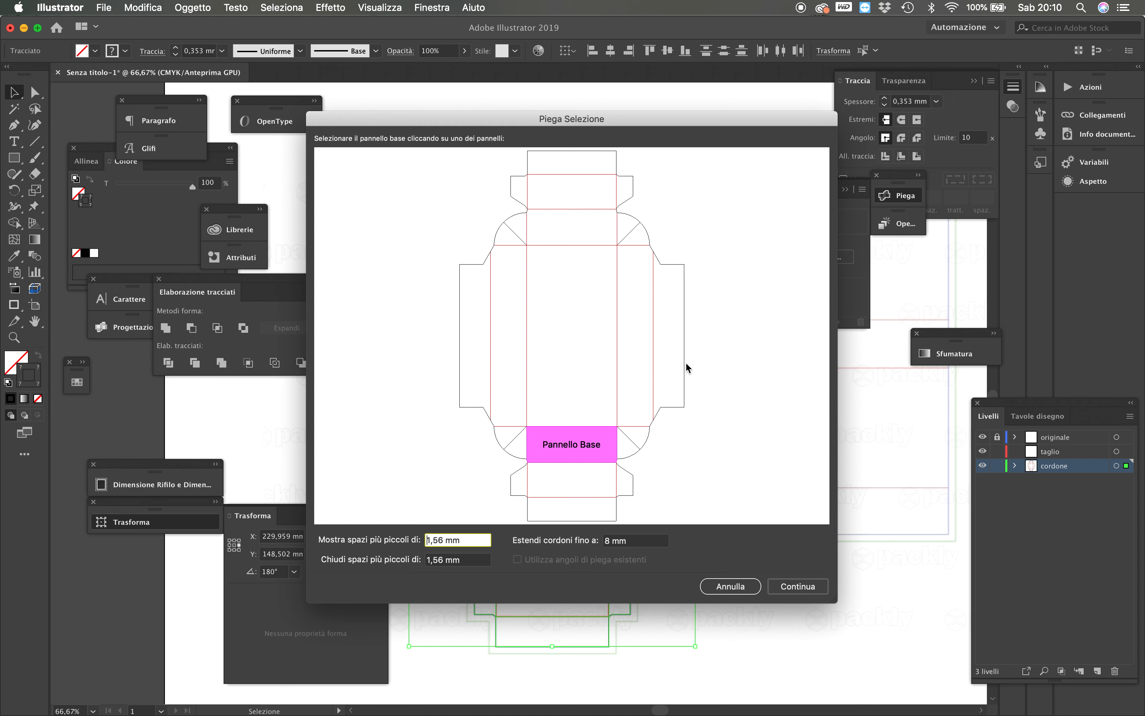
{"action": "left_click", "coordinate": [591, 325]}
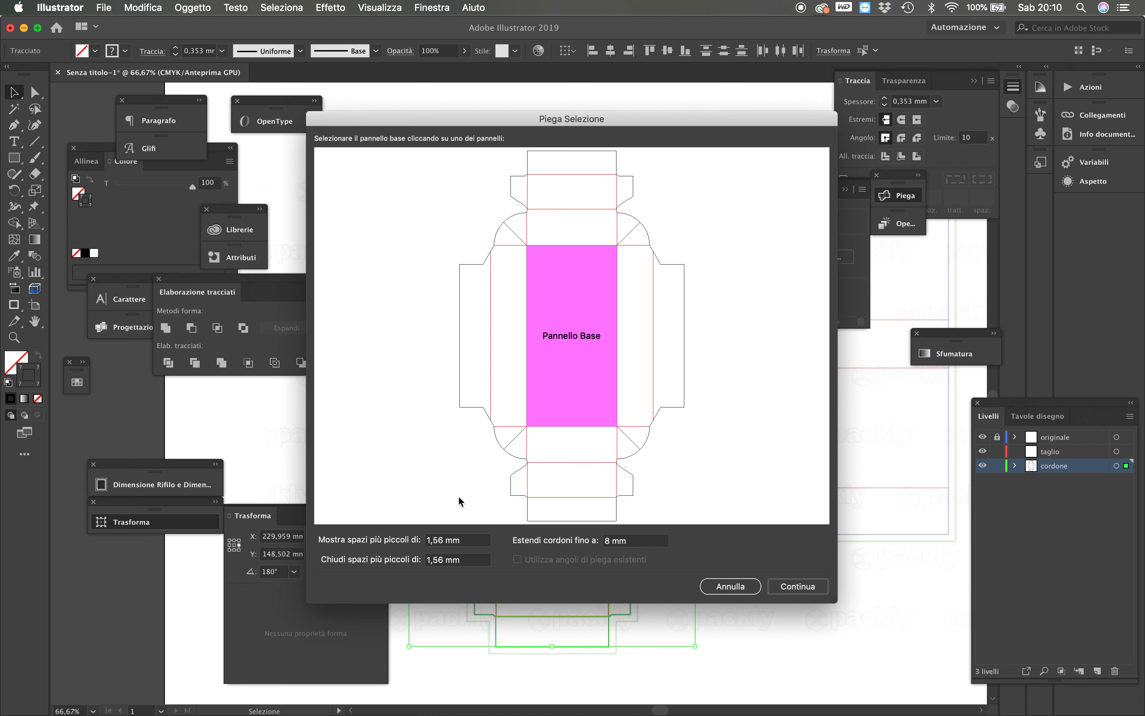
{"action": "left_click", "coordinate": [797, 585]}
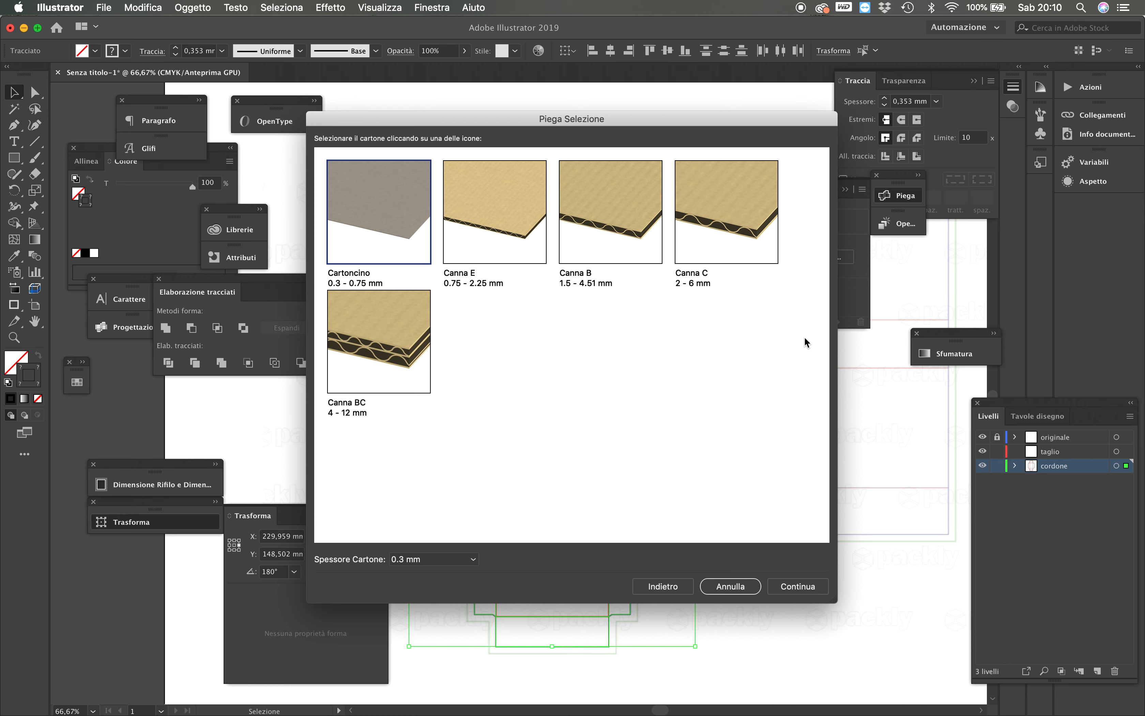
Choose Cartoncino board with a thickness of 0.5 mm and continue to the fold angle settings
{"action": "left_click", "coordinate": [455, 560]}
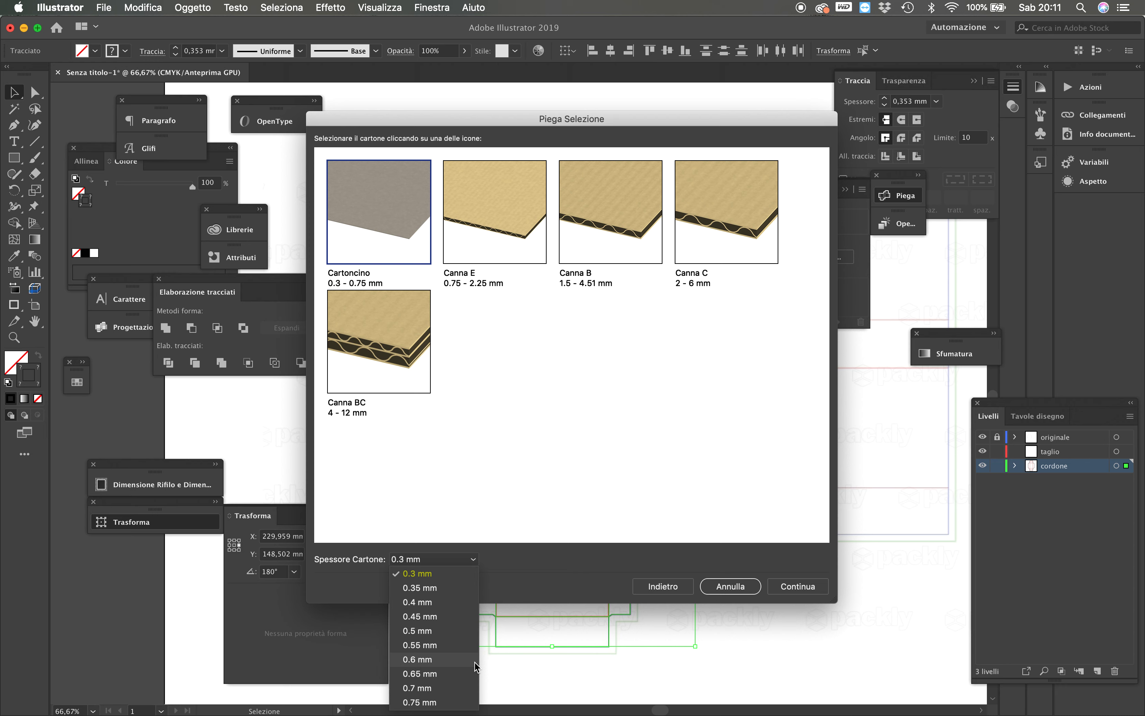
{"action": "left_click", "coordinate": [438, 637]}
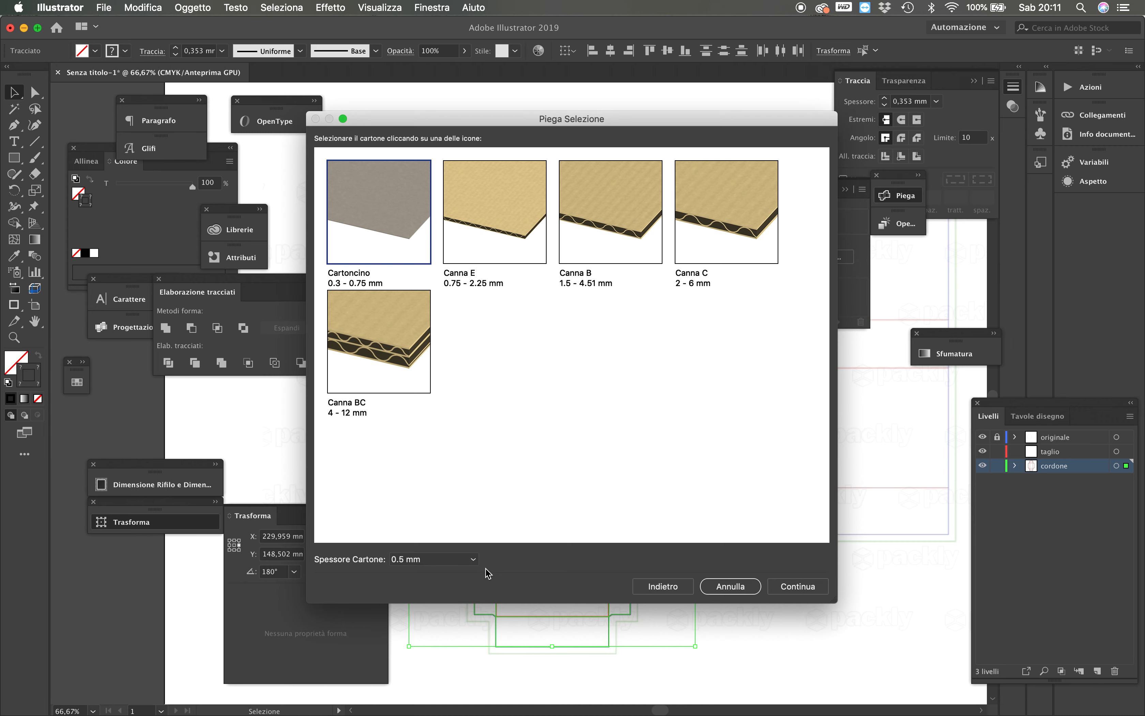
{"action": "left_click", "coordinate": [798, 586]}
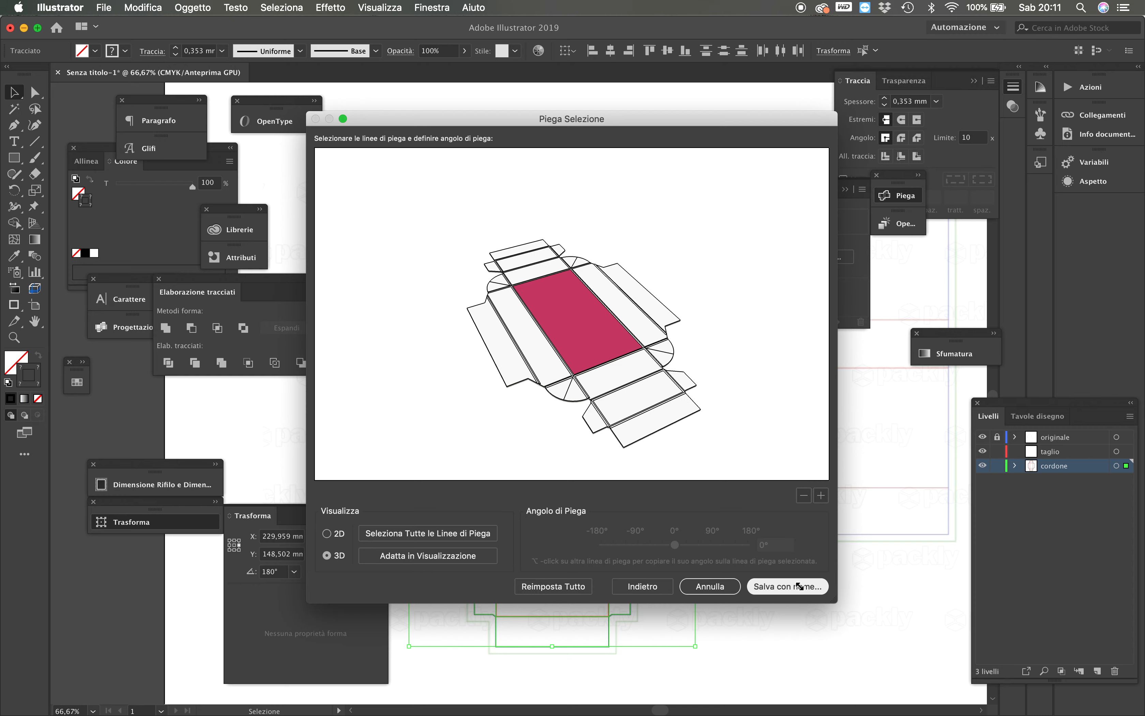
Fold the outer flaps of the two long side walls inward to 180°
{"action": "left_click_drag", "start_coordinate": [638, 439], "coordinate": [638, 316]}
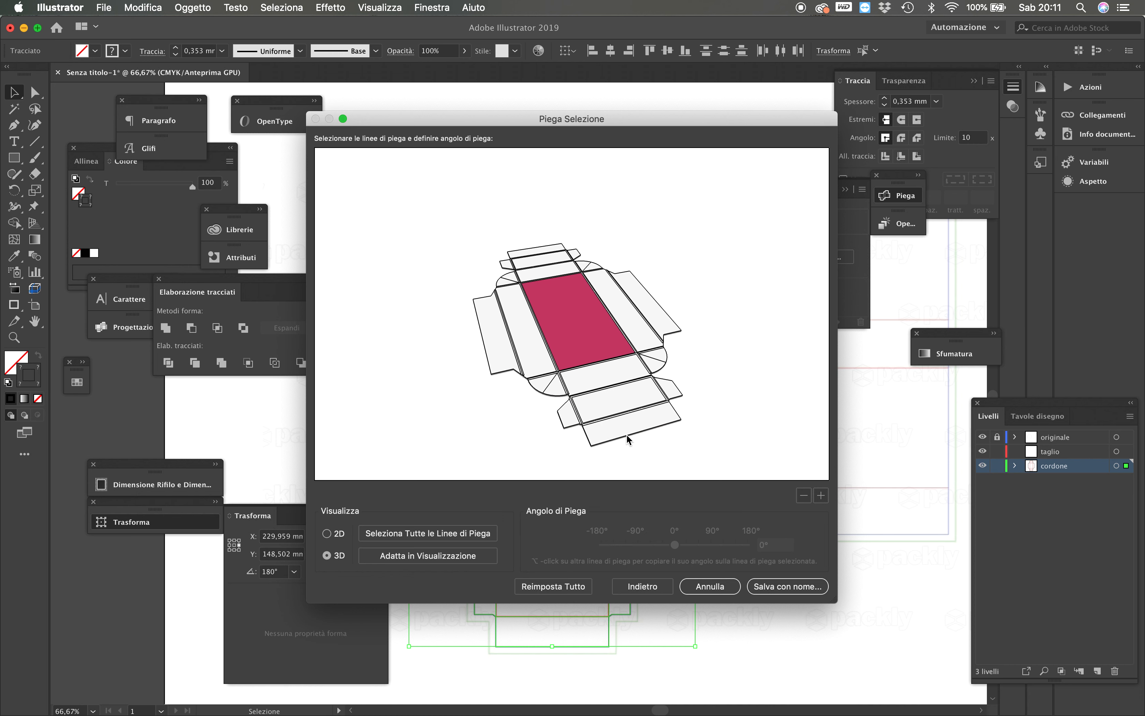
{"action": "left_click", "coordinate": [647, 323]}
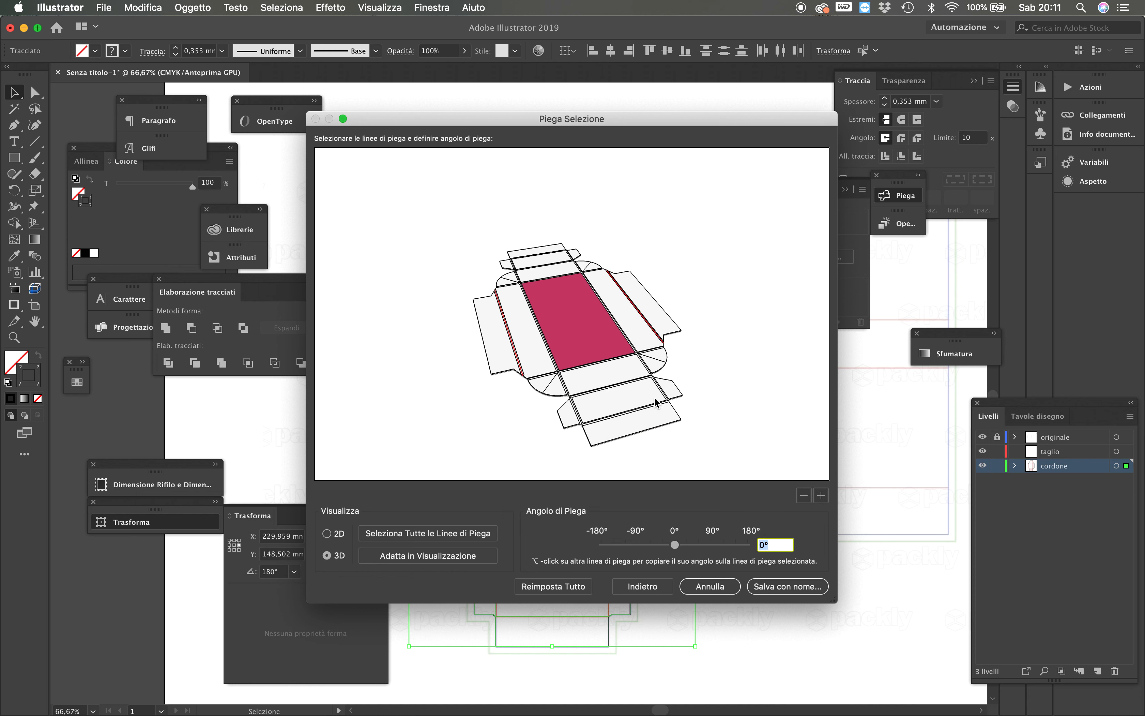
{"action": "left_click_drag", "start_coordinate": [675, 545], "coordinate": [756, 550]}
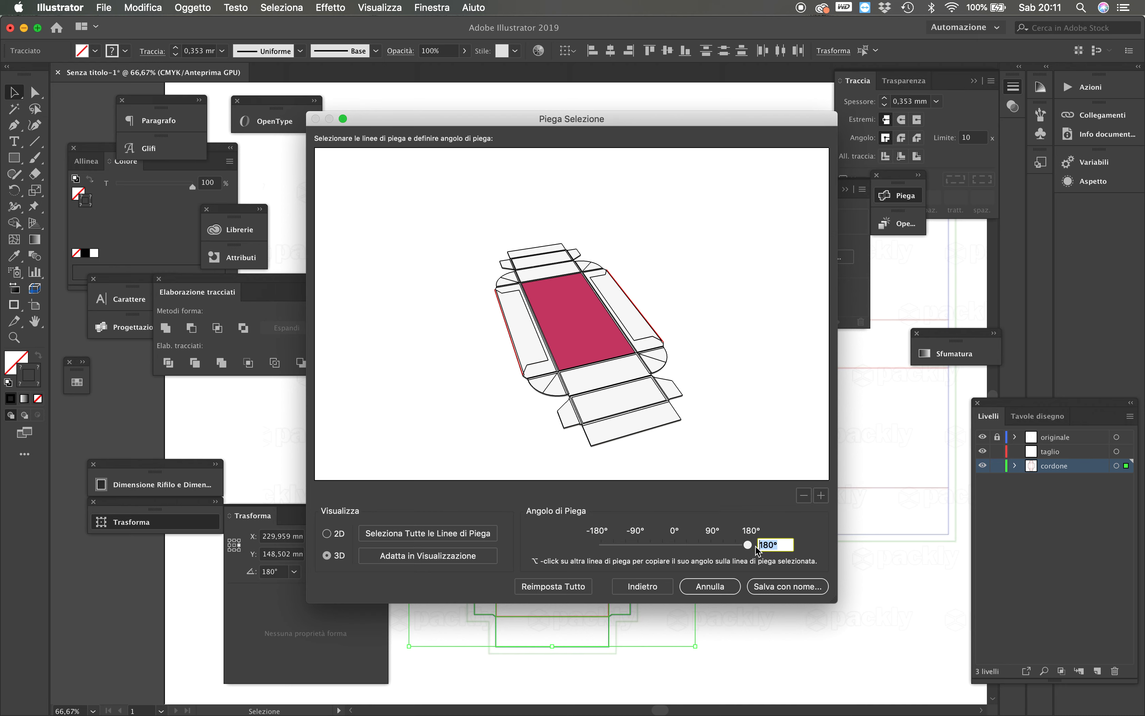
Fold the outermost flap at each short end of the box to -90°
{"action": "left_click_drag", "start_coordinate": [625, 412], "coordinate": [729, 419]}
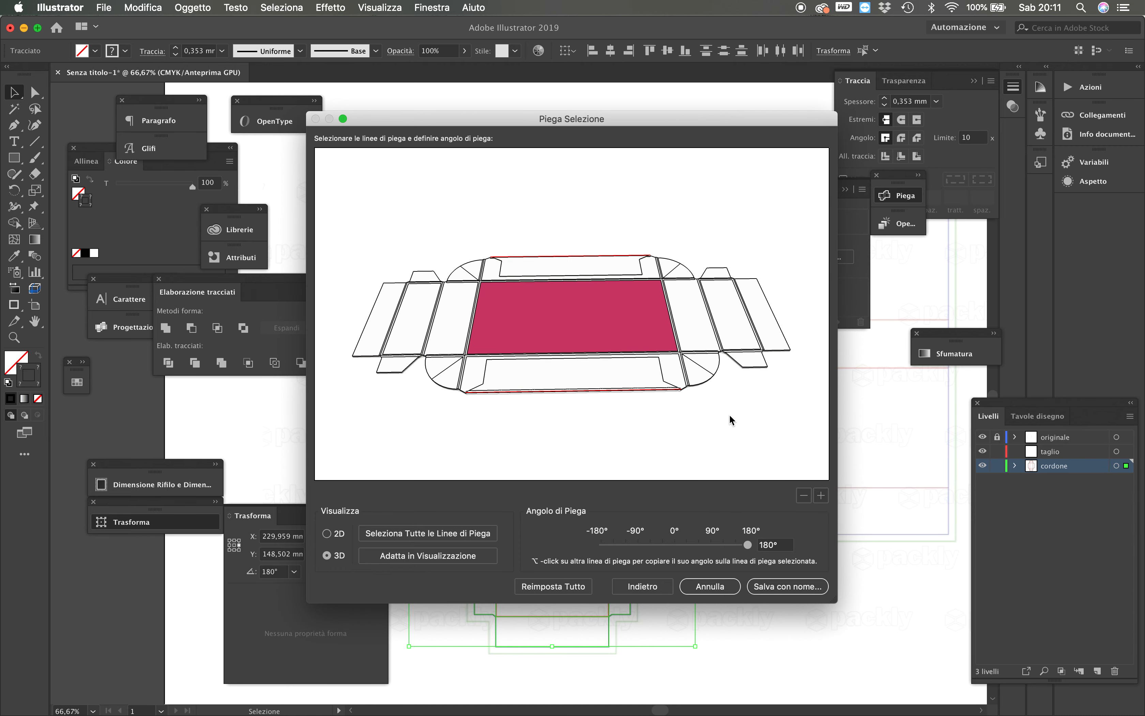
{"action": "left_click", "coordinate": [746, 351]}
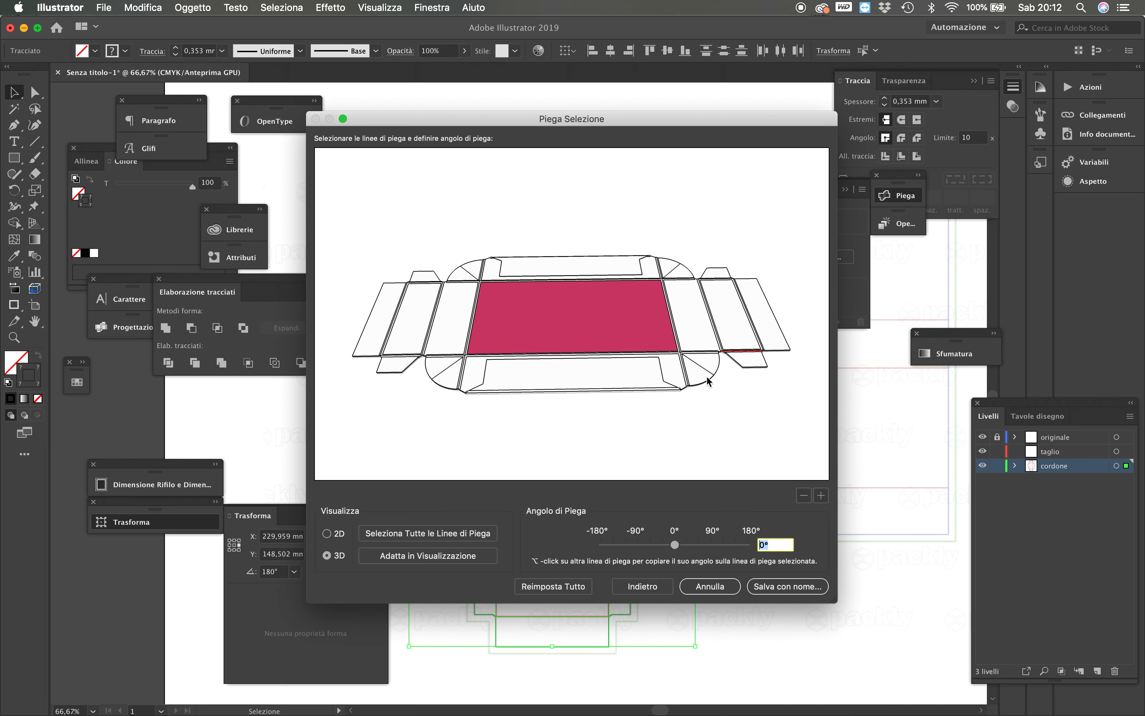
{"action": "left_click", "coordinate": [719, 340]}
{"action": "left_click", "coordinate": [759, 346]}
{"action": "left_click", "coordinate": [387, 342], "text": "shift"}
{"action": "left_click_drag", "start_coordinate": [676, 549], "coordinate": [637, 545]}
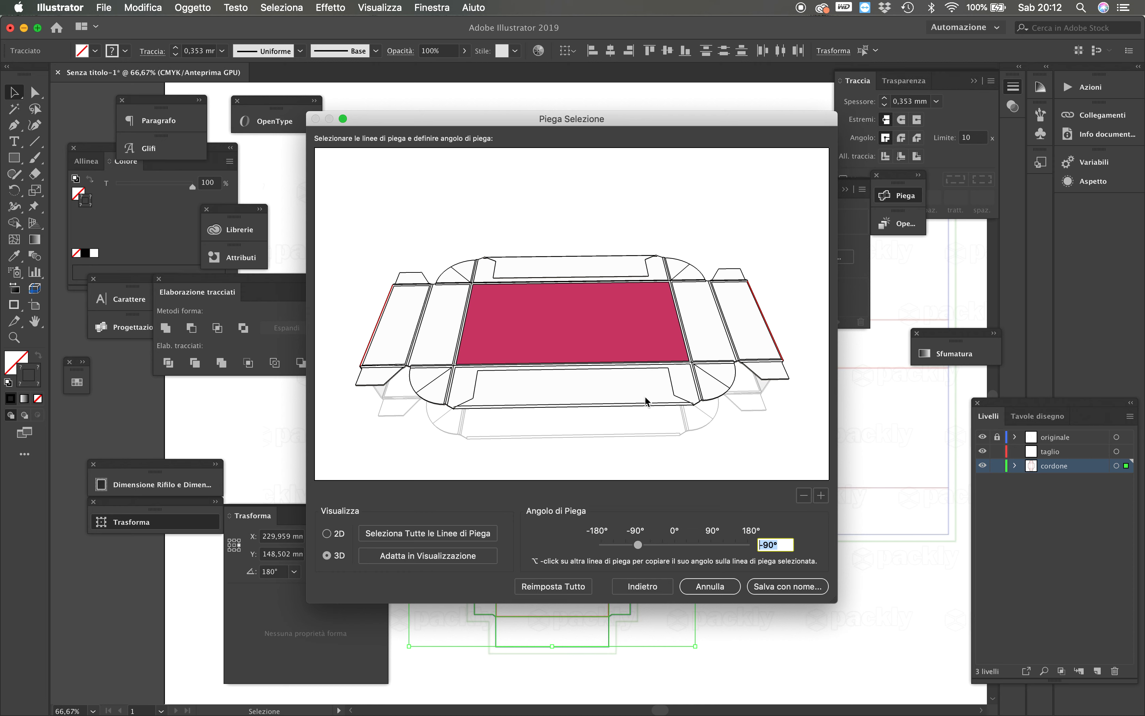
Select the creases of the four small tabs on the outer end panels and fold them to -92°
{"action": "left_click", "coordinate": [734, 349]}
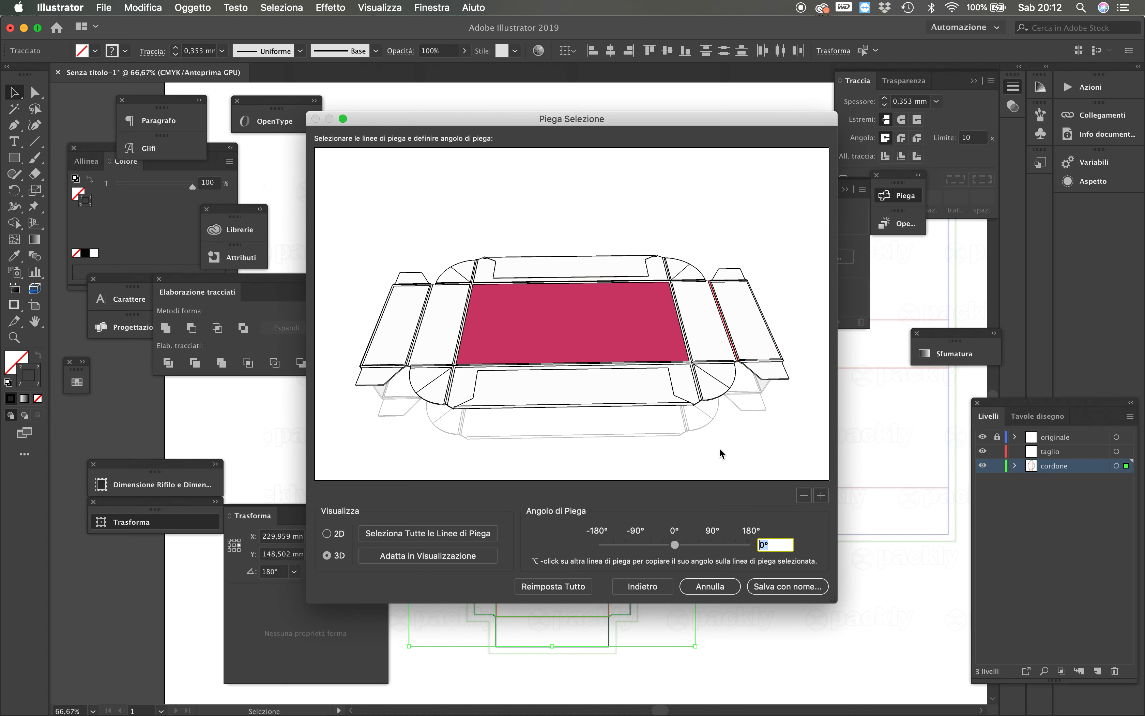
{"action": "left_click", "coordinate": [414, 340], "text": "shift"}
{"action": "left_click", "coordinate": [377, 366]}
{"action": "left_click", "coordinate": [421, 285], "text": "shift"}
{"action": "left_click", "coordinate": [773, 362], "text": "shift"}
{"action": "left_click", "coordinate": [732, 280], "text": "shift"}
{"action": "left_click_drag", "start_coordinate": [674, 544], "coordinate": [646, 550]}
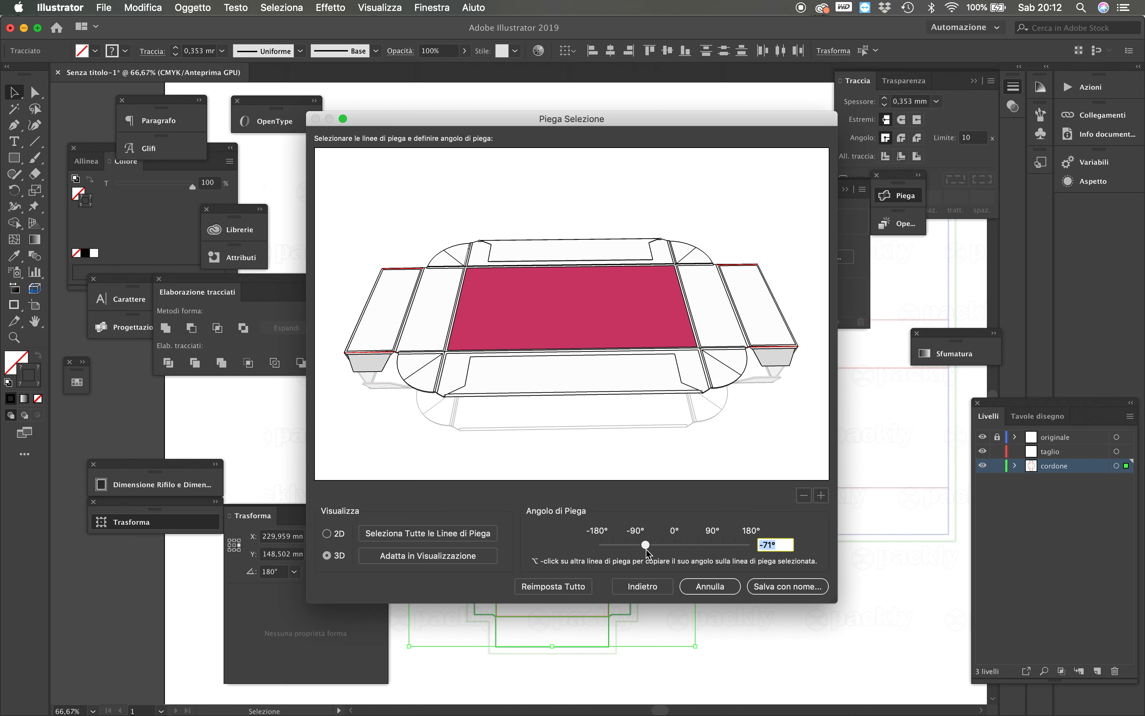
{"action": "left_click_drag", "start_coordinate": [647, 549], "coordinate": [638, 549]}
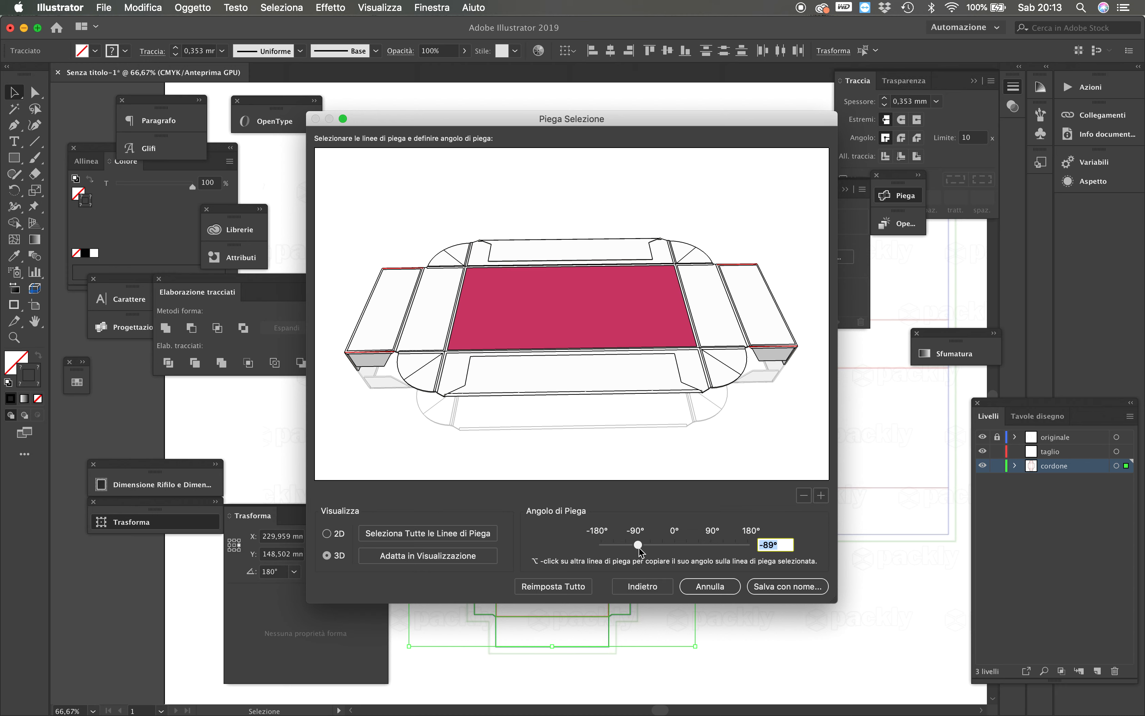
{"action": "left_click_drag", "start_coordinate": [638, 548], "coordinate": [649, 546]}
{"action": "left_click_drag", "start_coordinate": [789, 545], "coordinate": [768, 545]}
{"action": "type", "text": "1"}
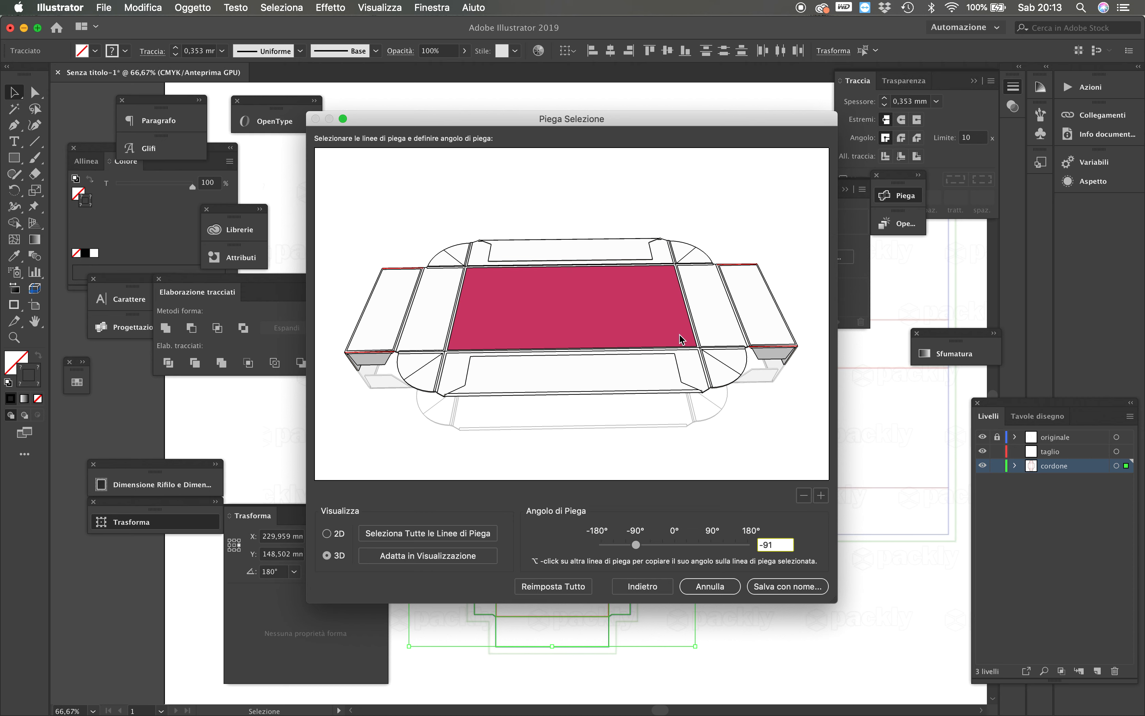
{"action": "left_click", "coordinate": [770, 544]}
{"action": "key", "text": "Return"}
Fold the four rounded corner flaps attached to the short end walls to 91°
{"action": "left_click_drag", "start_coordinate": [526, 355], "coordinate": [686, 386]}
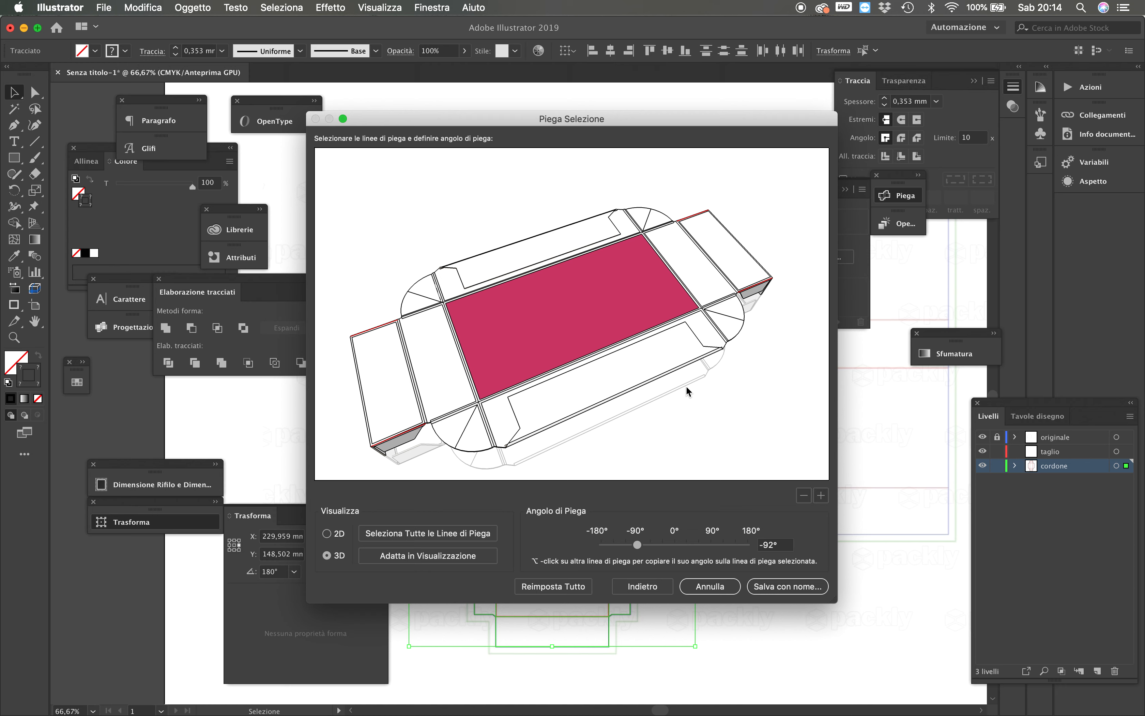
{"action": "mouse_move", "coordinate": [575, 375]}
{"action": "left_mouse_down"}
{"action": "mouse_move", "coordinate": [617, 325]}
{"action": "mouse_move", "coordinate": [586, 389]}
{"action": "left_mouse_up"}
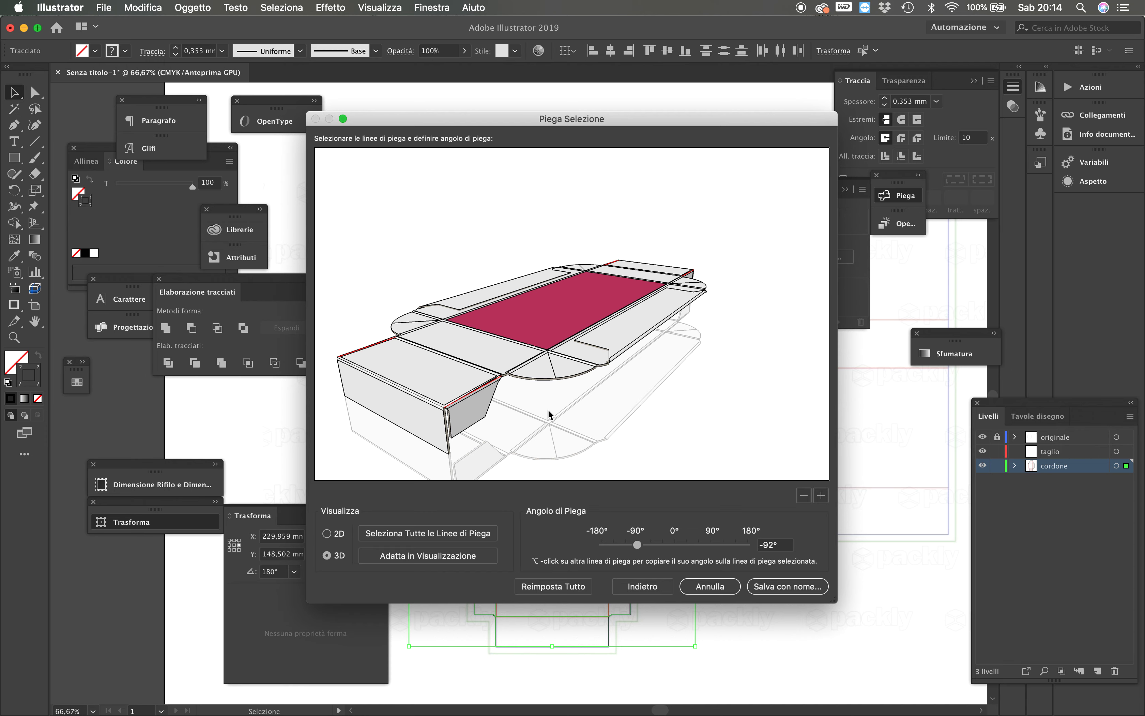
{"action": "left_click_drag", "start_coordinate": [585, 381], "coordinate": [500, 390]}
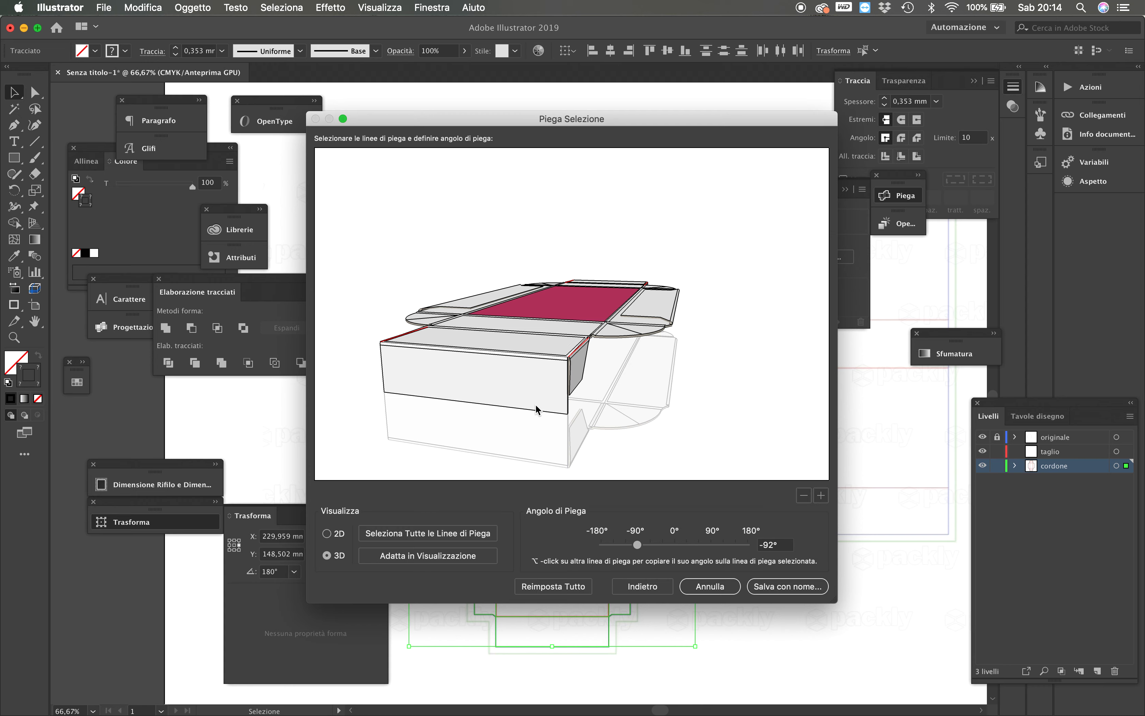
{"action": "left_click_drag", "start_coordinate": [535, 404], "coordinate": [578, 400]}
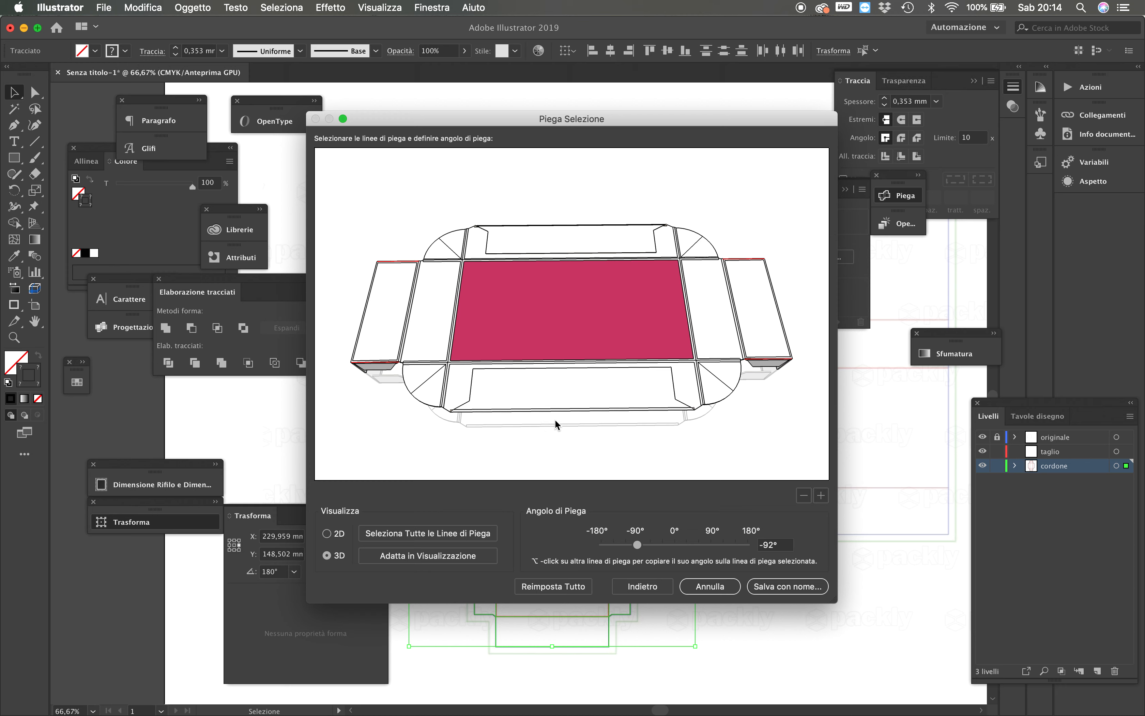
{"action": "left_click", "coordinate": [451, 260]}
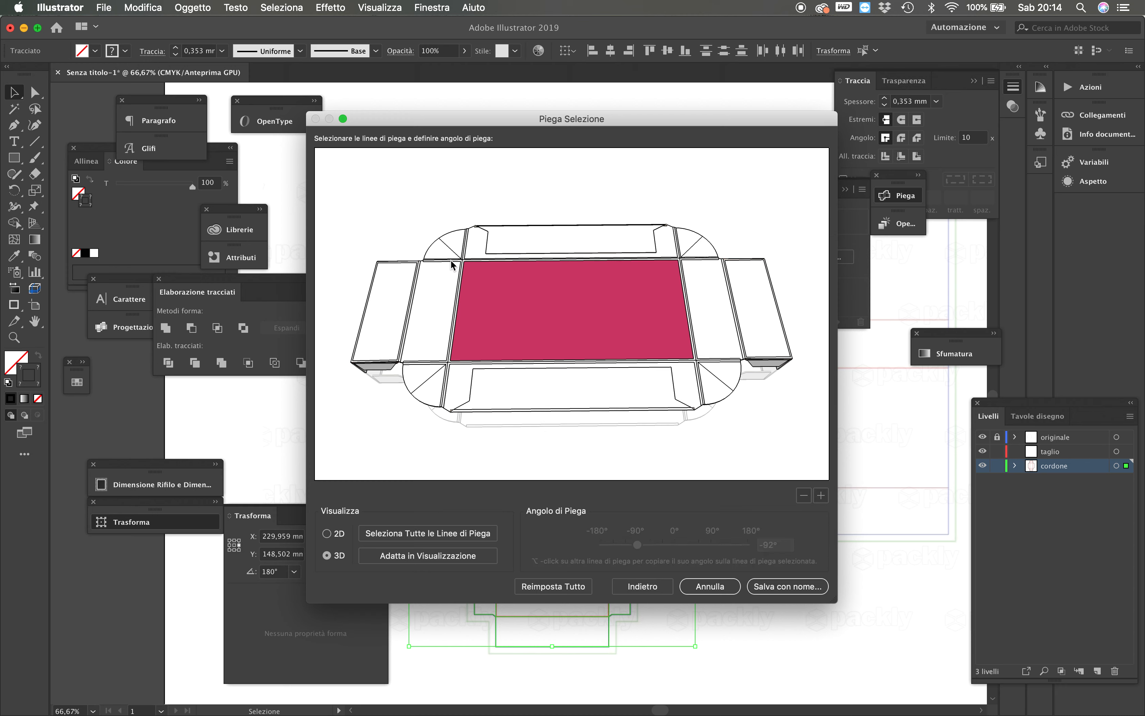
{"action": "left_click", "coordinate": [436, 364], "text": "shift"}
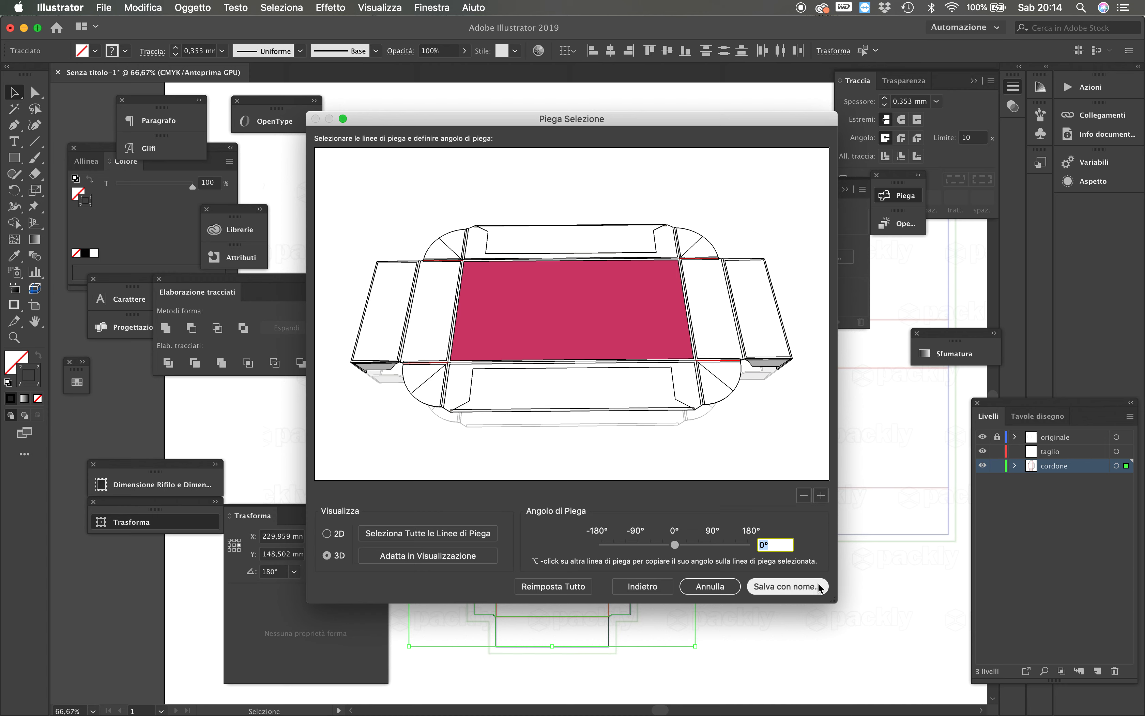
{"action": "left_click_drag", "start_coordinate": [679, 545], "coordinate": [712, 547]}
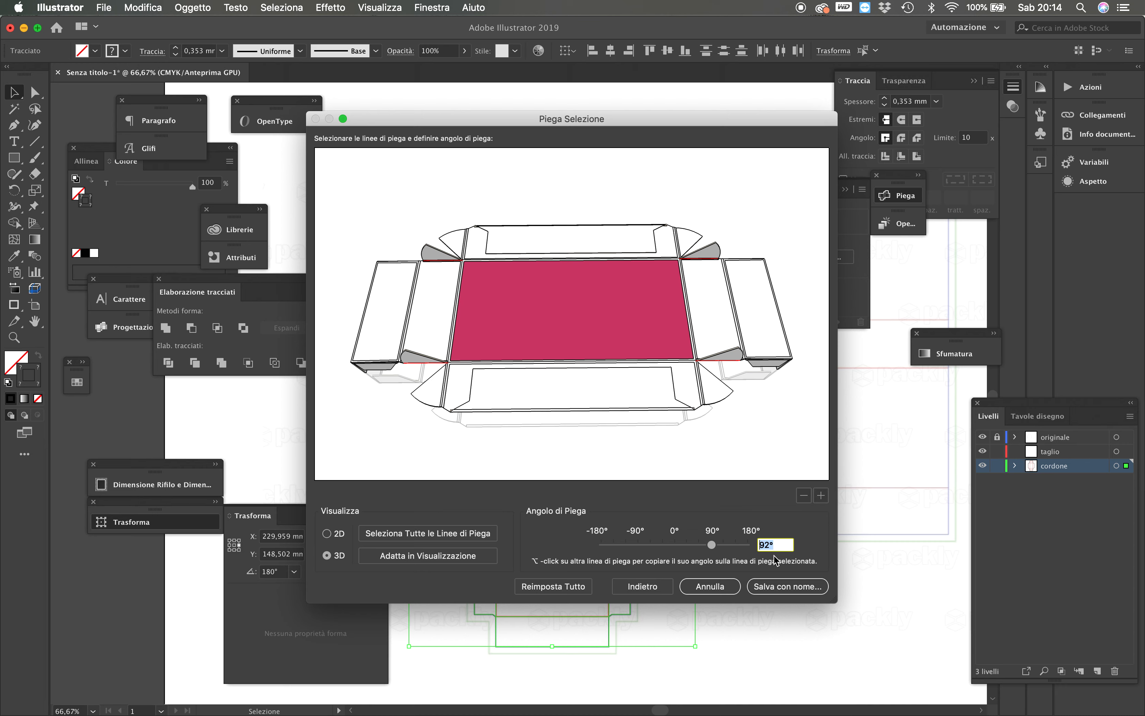
{"action": "type", "text": "91"}
Fold the four rounded corner flaps attached to the long side walls to 91°
{"action": "left_click", "coordinate": [702, 394]}
{"action": "left_click", "coordinate": [446, 393], "text": "shift"}
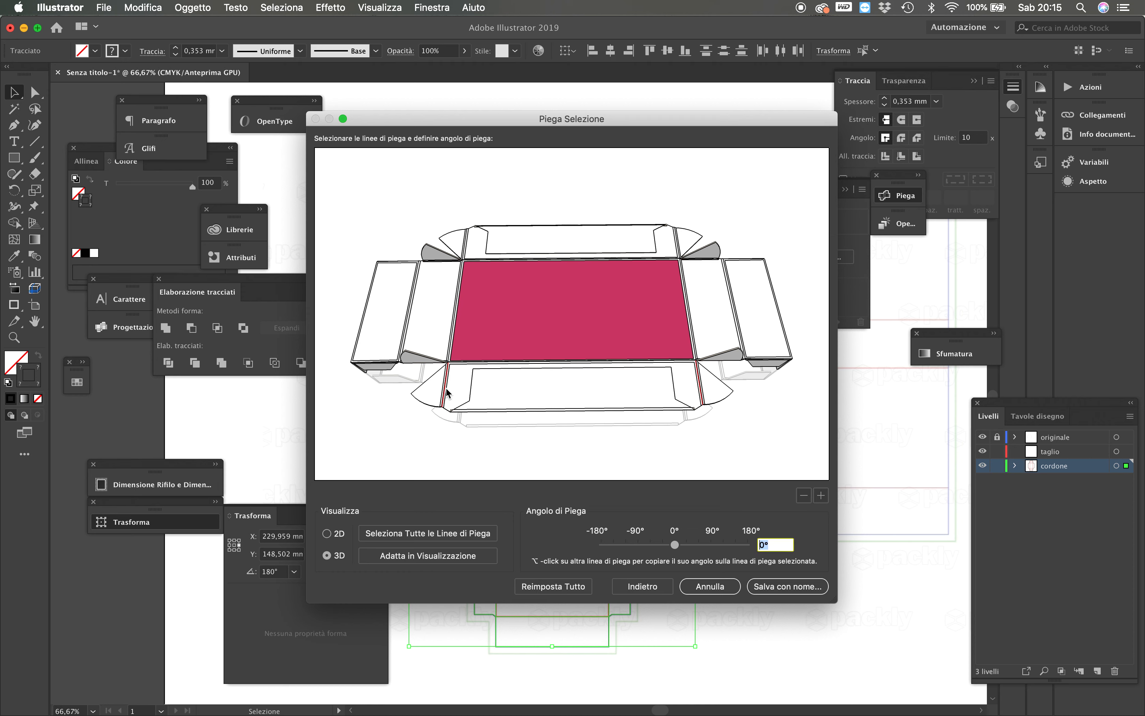
{"action": "left_click", "coordinate": [464, 253], "text": "shift"}
{"action": "type", "text": "91"}
{"action": "key", "text": "Return"}
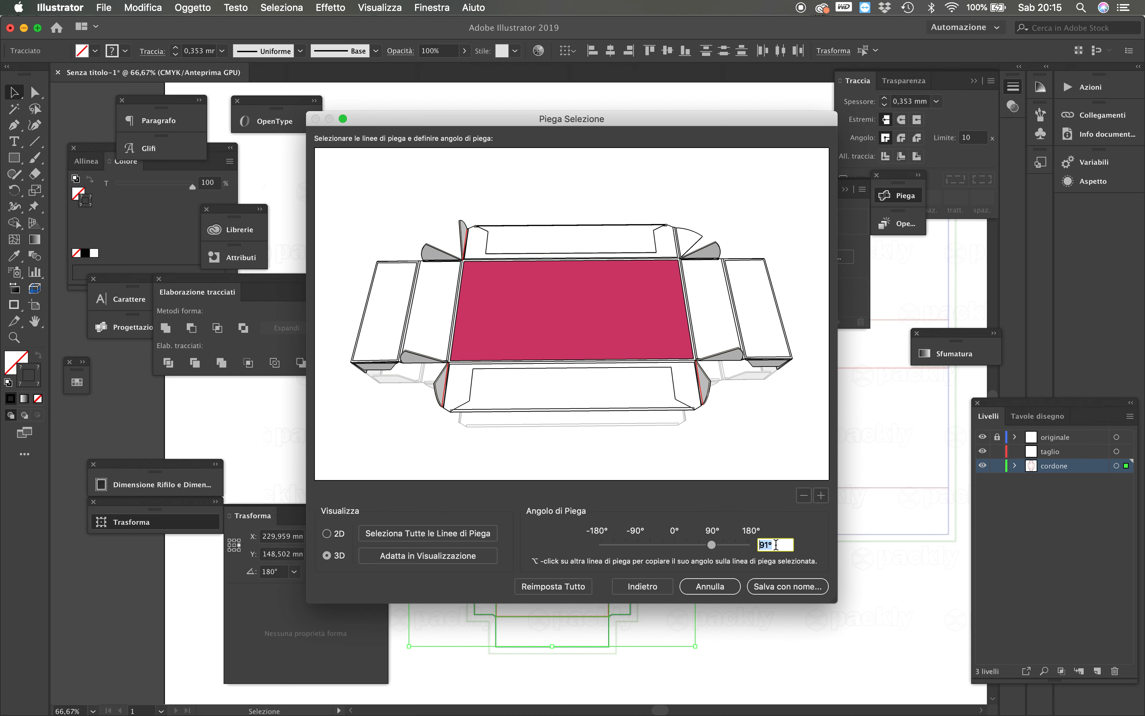
{"action": "left_click_drag", "start_coordinate": [762, 449], "coordinate": [607, 383]}
{"action": "left_click", "coordinate": [664, 391]}
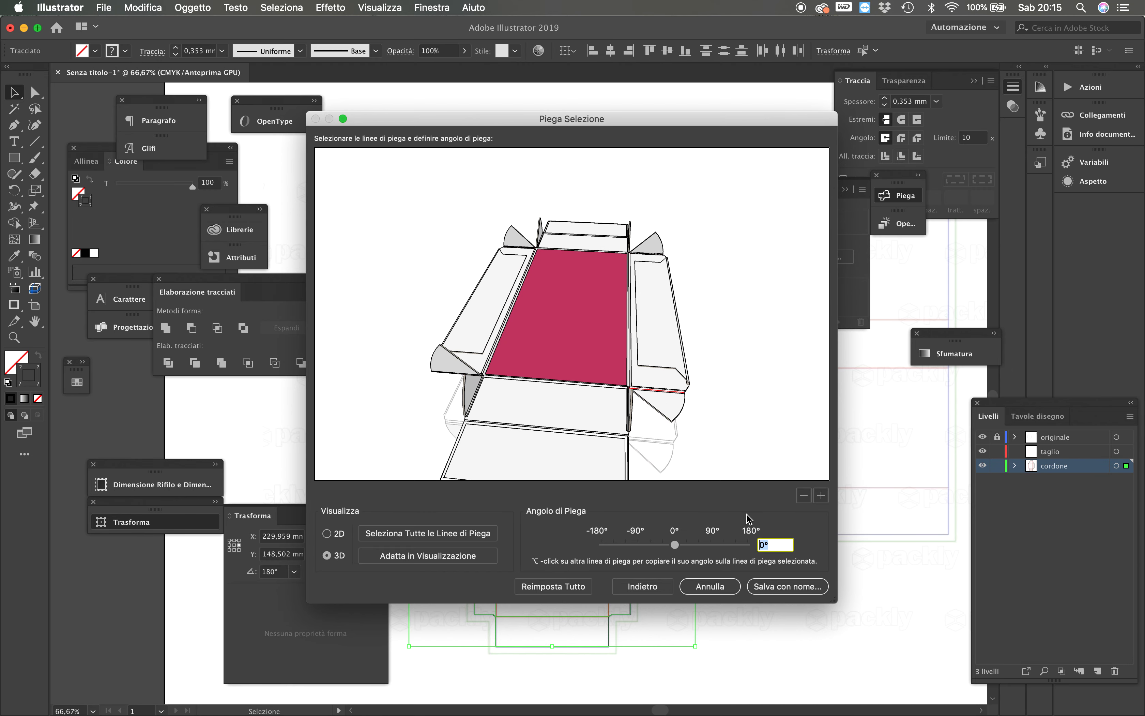
{"action": "type", "text": "91"}
{"action": "key", "text": "Return"}
Fold the creases between the short end walls and their outer panels to 178° and inspect the box from the side
{"action": "left_click_drag", "start_coordinate": [584, 411], "coordinate": [707, 438]}
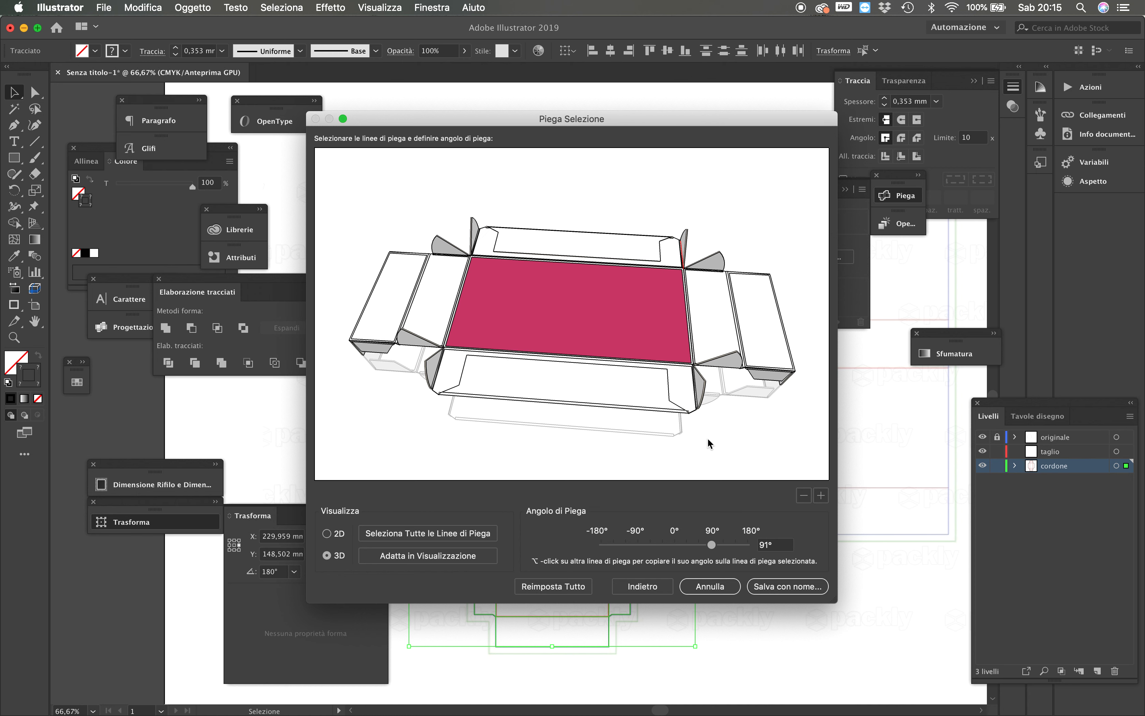
{"action": "left_click", "coordinate": [742, 332]}
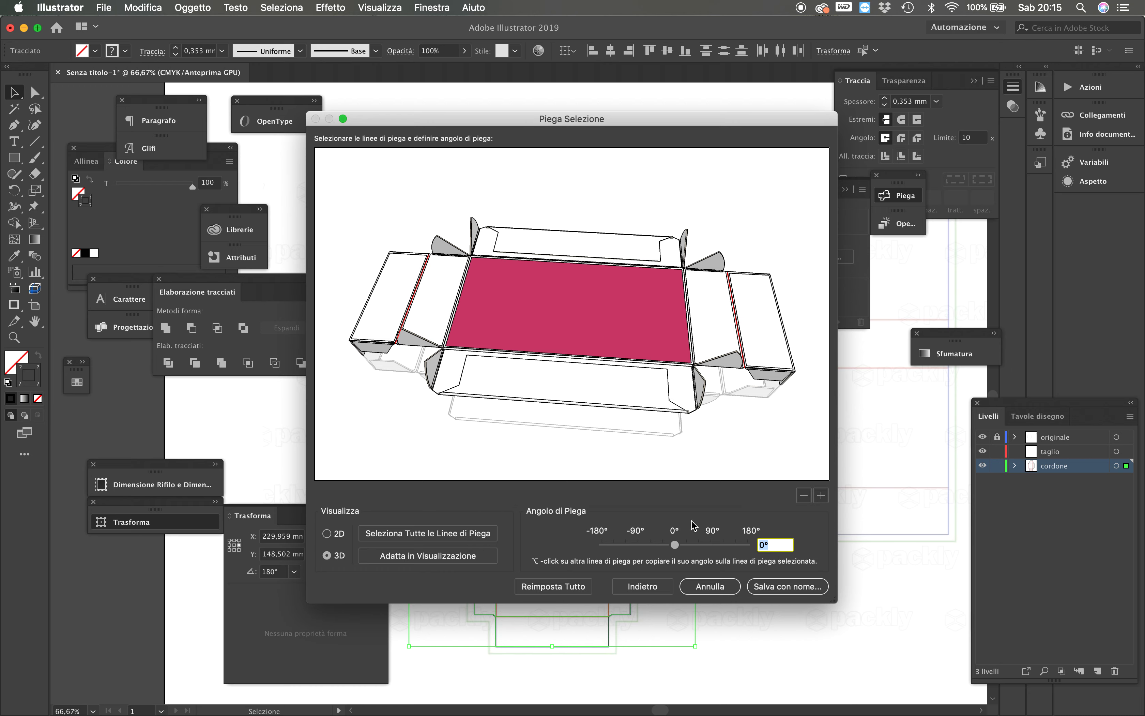
{"action": "left_click_drag", "start_coordinate": [675, 545], "coordinate": [748, 544]}
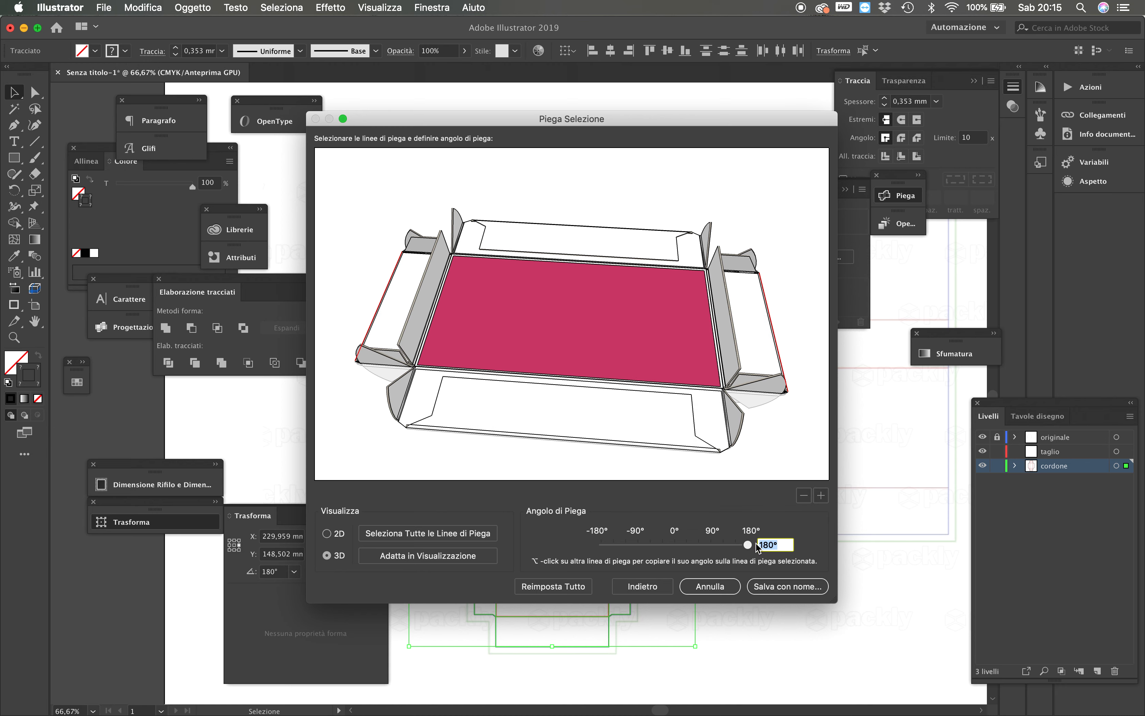
{"action": "left_click_drag", "start_coordinate": [753, 543], "coordinate": [744, 547]}
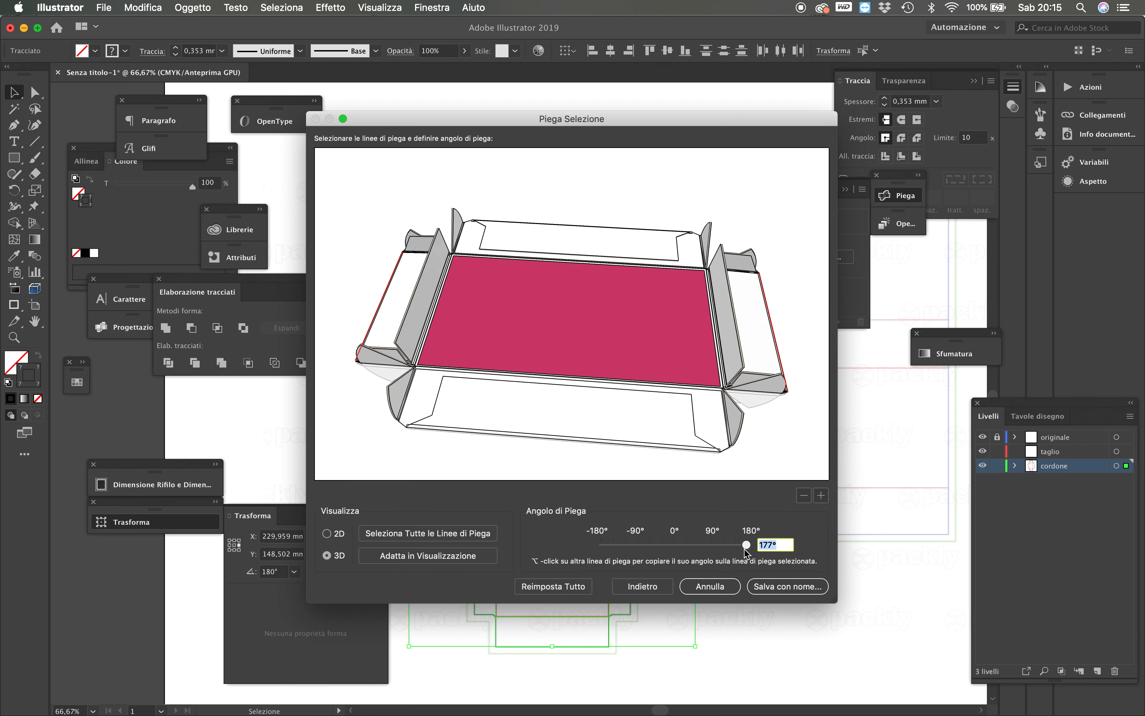
{"action": "left_click_drag", "start_coordinate": [711, 426], "coordinate": [535, 356]}
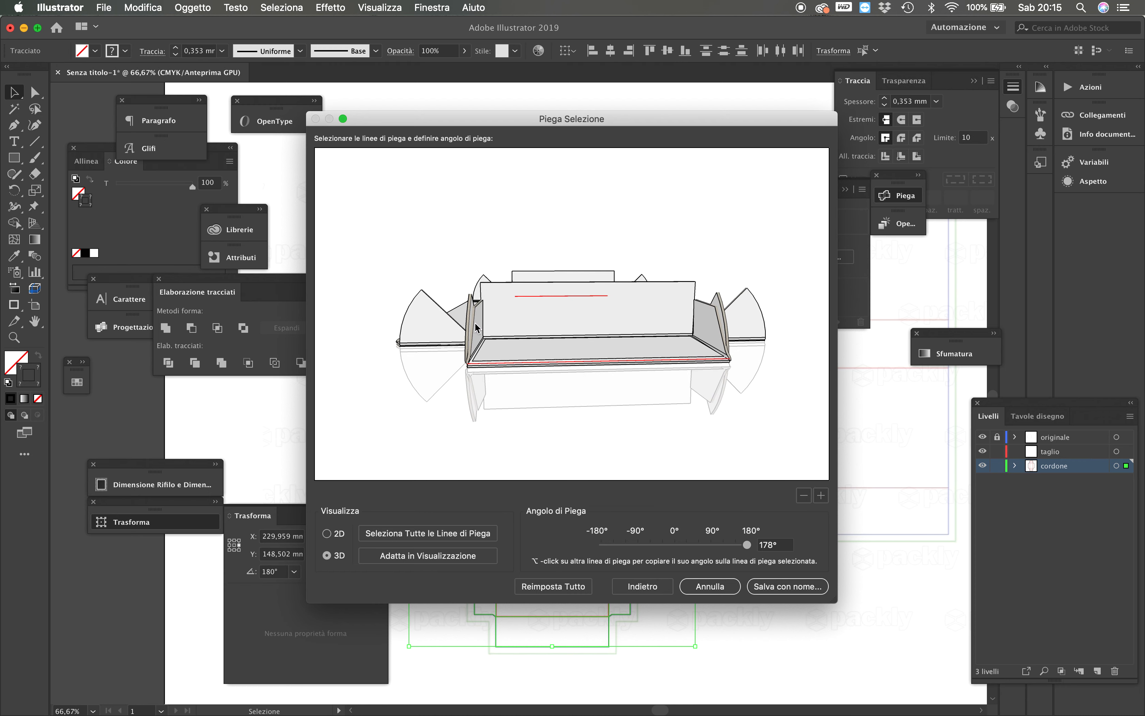
Fold the four creases around the base panel to 90° so the walls stand up, and view the closed tray
{"action": "left_click_drag", "start_coordinate": [475, 322], "coordinate": [593, 402]}
{"action": "left_click", "coordinate": [422, 353]}
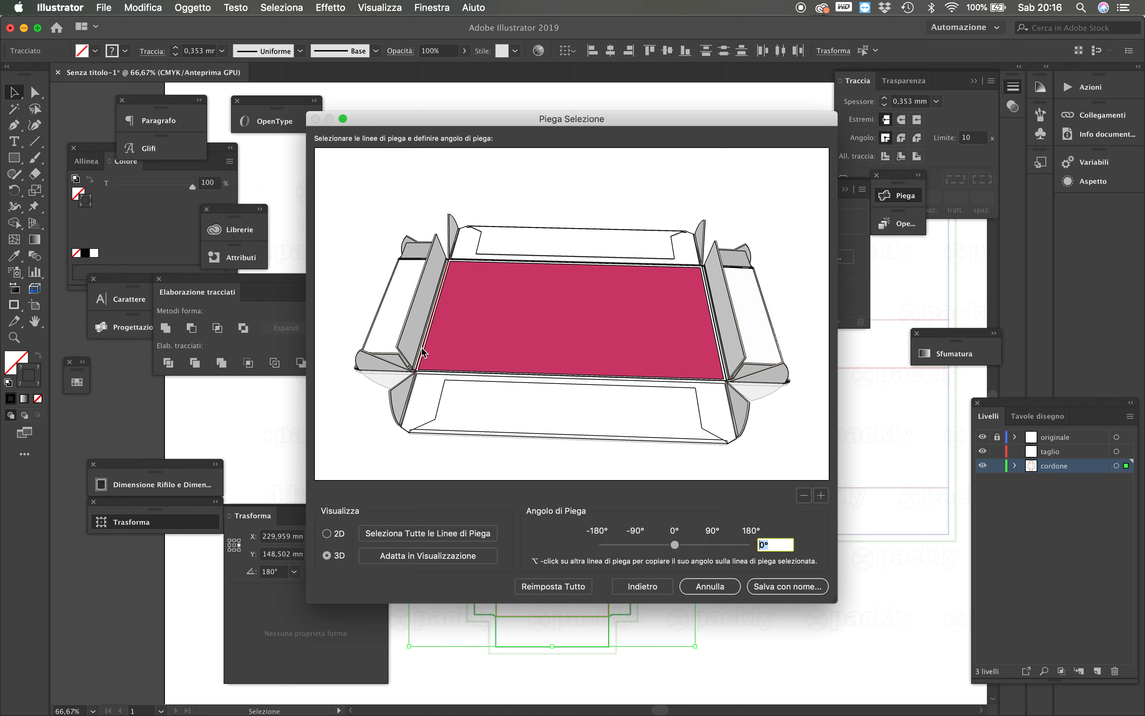
{"action": "left_click", "coordinate": [525, 263]}
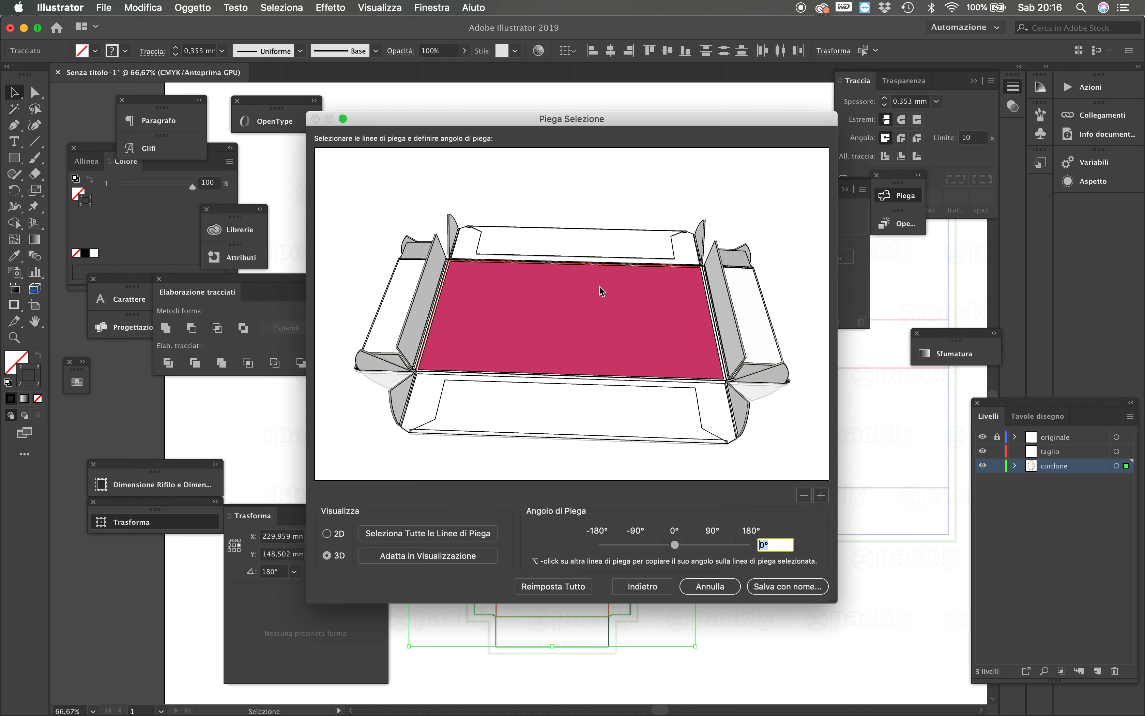
{"action": "left_click", "coordinate": [718, 325]}
{"action": "left_click", "coordinate": [667, 377]}
{"action": "left_click_drag", "start_coordinate": [675, 545], "coordinate": [713, 545]}
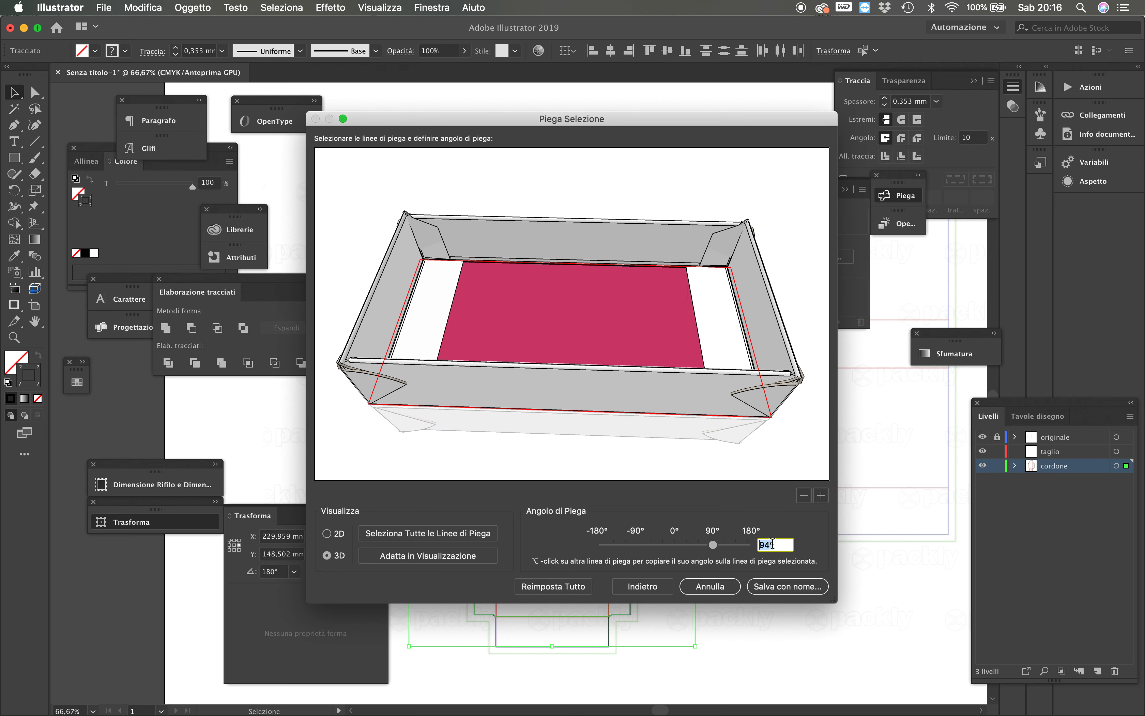
{"action": "type", "text": "90"}
{"action": "key", "text": "Return"}
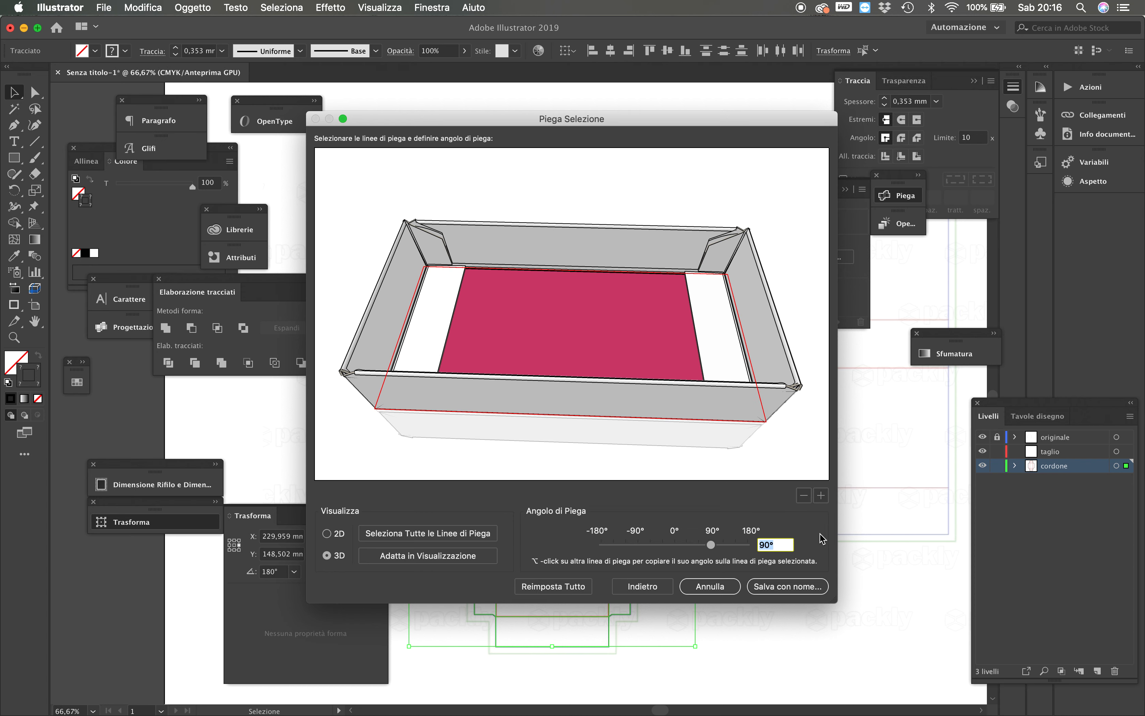
{"action": "left_click_drag", "start_coordinate": [414, 442], "coordinate": [532, 343]}
Start saving the folded box as an ARD file and browse to the pack-4c folder on the Desktop
{"action": "left_click", "coordinate": [791, 587]}
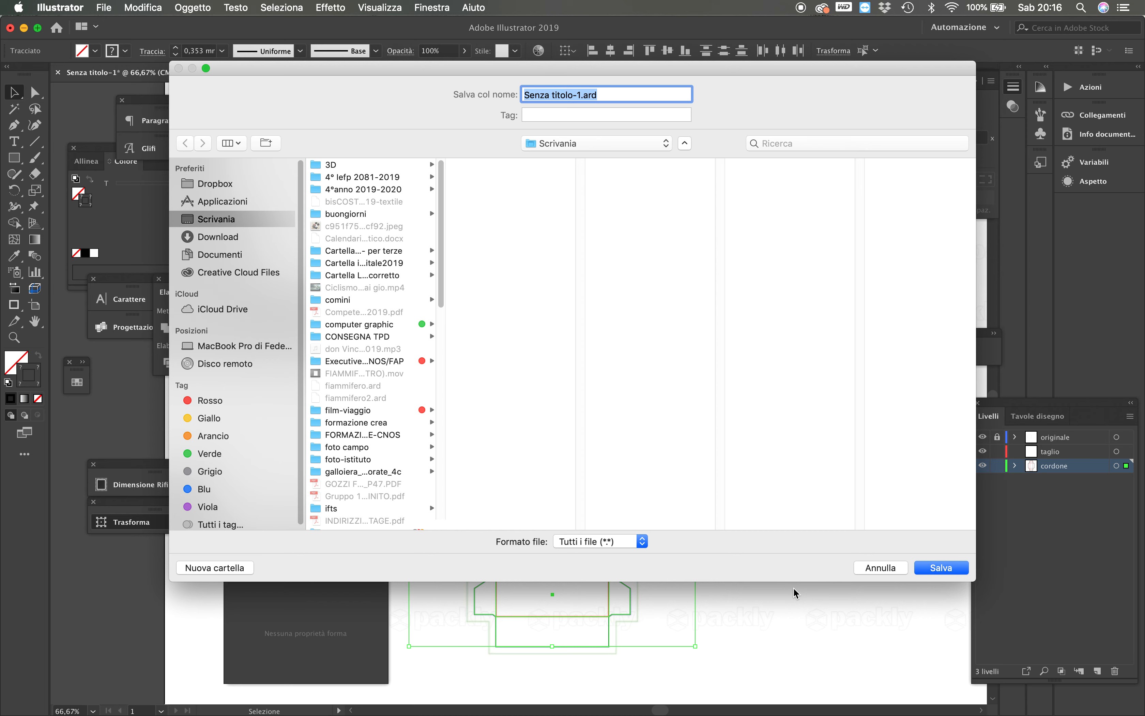
{"action": "left_click_drag", "start_coordinate": [441, 290], "coordinate": [413, 563]}
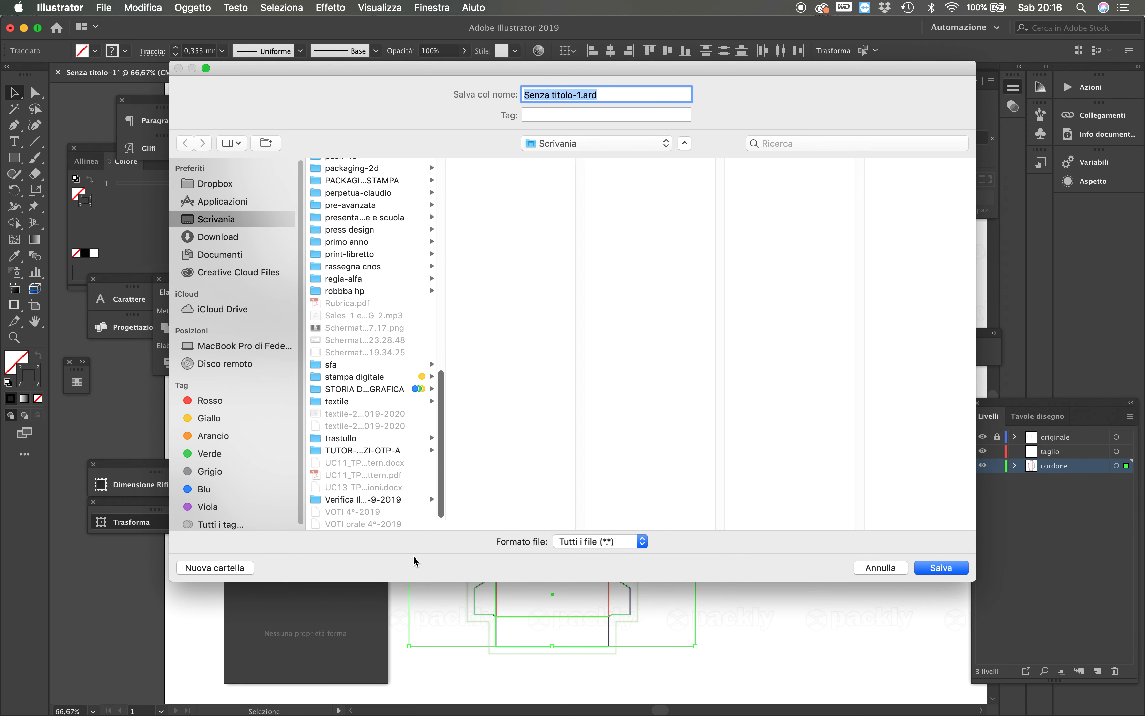
{"action": "scroll", "coordinate": [418, 478], "scroll_direction": "up", "scroll_amount": 3}
{"action": "scroll", "coordinate": [419, 478], "scroll_direction": "up", "scroll_amount": 5}
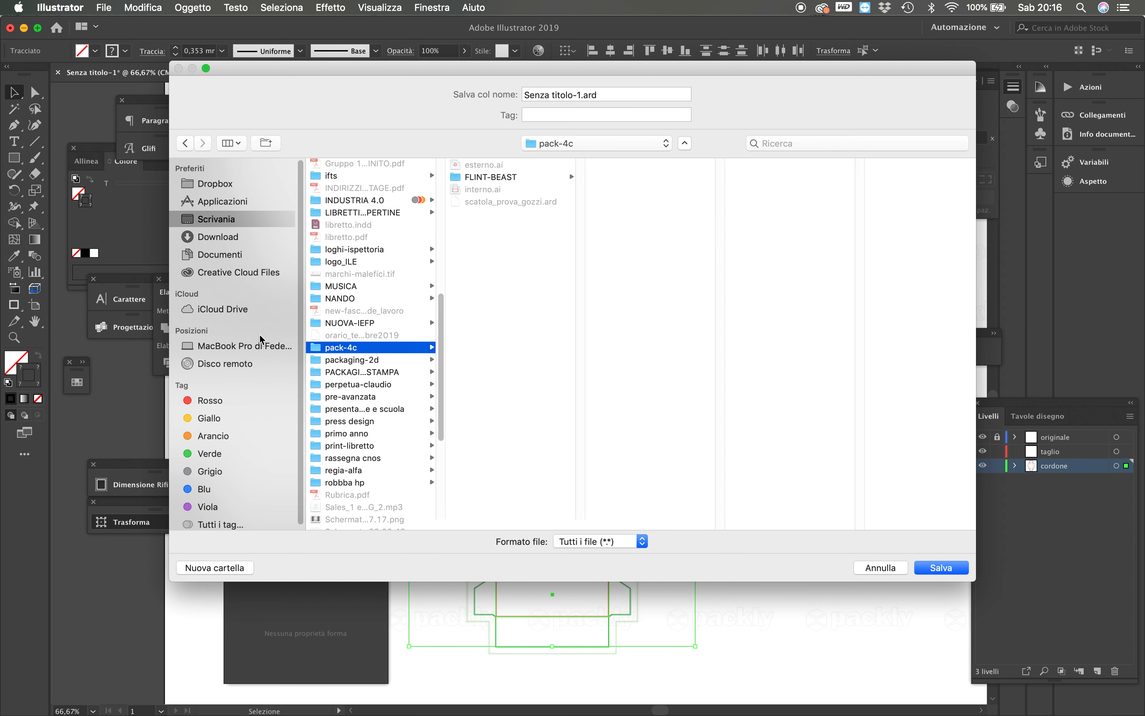
Try to create a flintbeast2 folder inside the FLINT-BEAST folder
{"action": "left_click", "coordinate": [499, 176]}
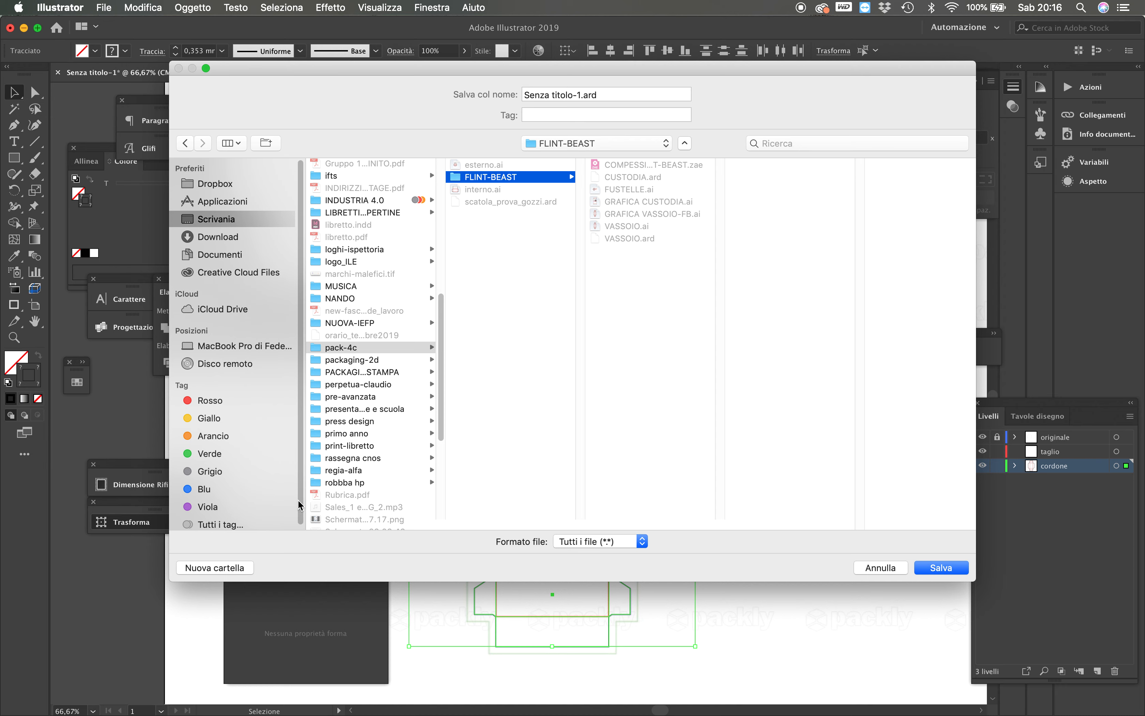
{"action": "left_click", "coordinate": [226, 567]}
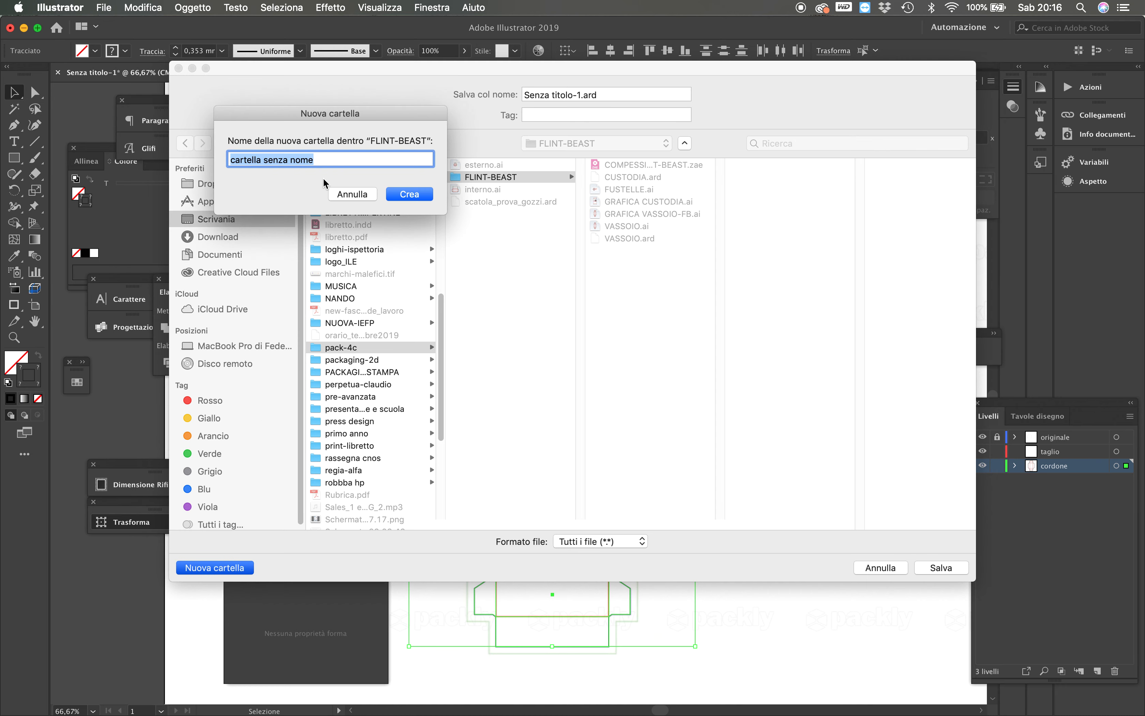
{"action": "type", "text": "flintb"}
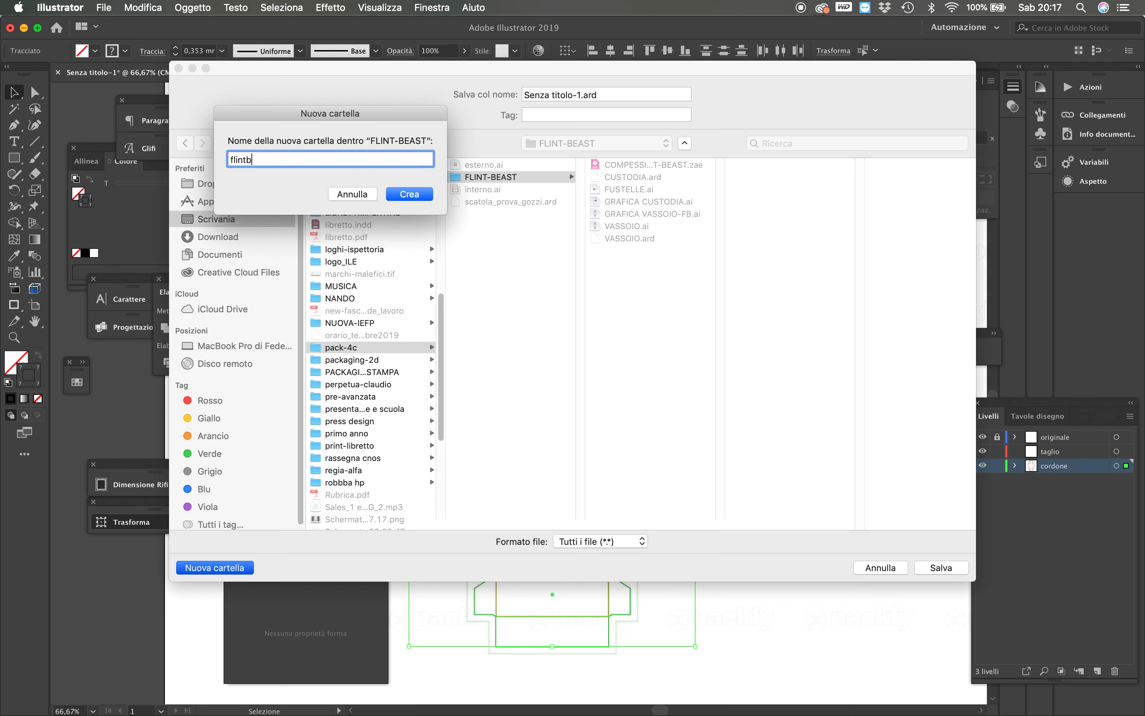
{"action": "type", "text": "east2"}
{"action": "left_click", "coordinate": [410, 194]}
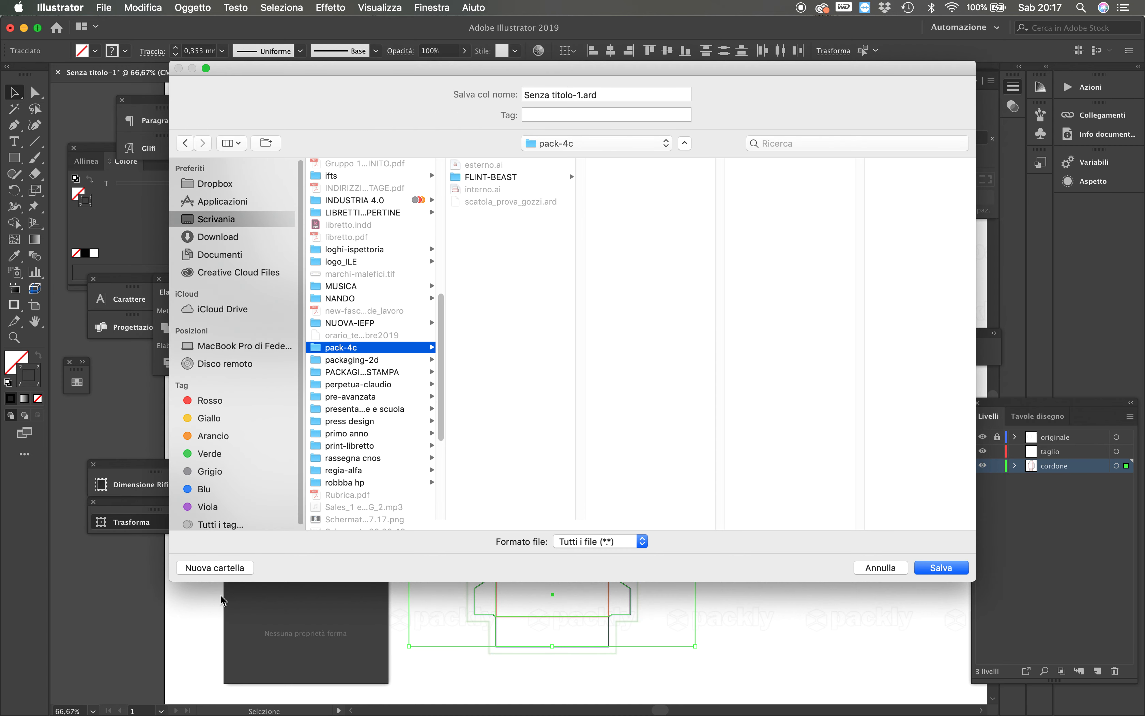
Create a new folder named flintbeast2 directly inside the pack-4c folder
{"action": "left_click", "coordinate": [239, 568]}
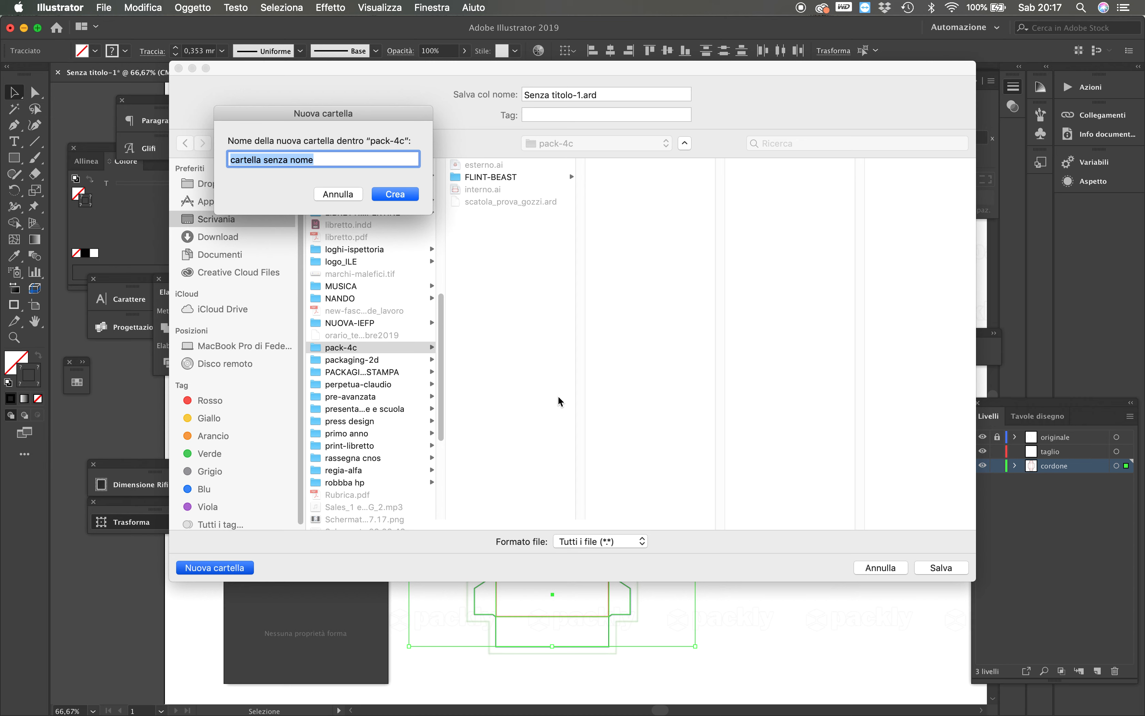
{"action": "type", "text": "flintbe"}
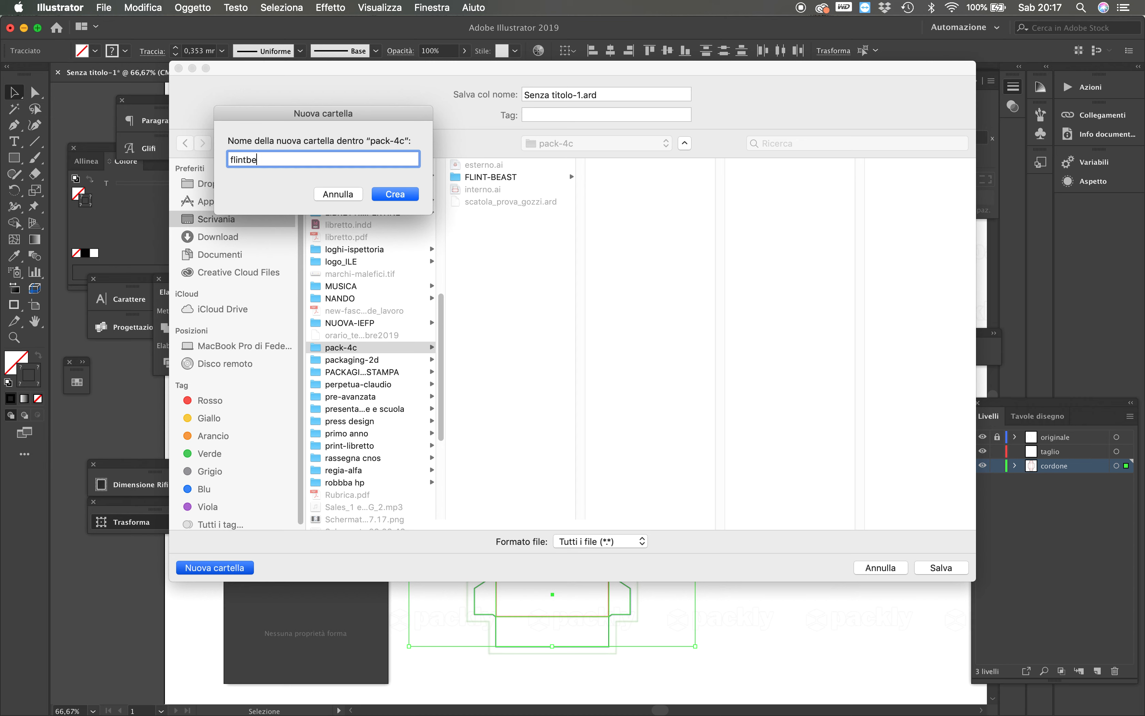
{"action": "type", "text": "ast2"}
{"action": "left_click", "coordinate": [396, 194]}
Save the folded model as vassoio-beast.ard in flintbeast2 and decline inserting the ARD file into the document
{"action": "left_click", "coordinate": [580, 95]}
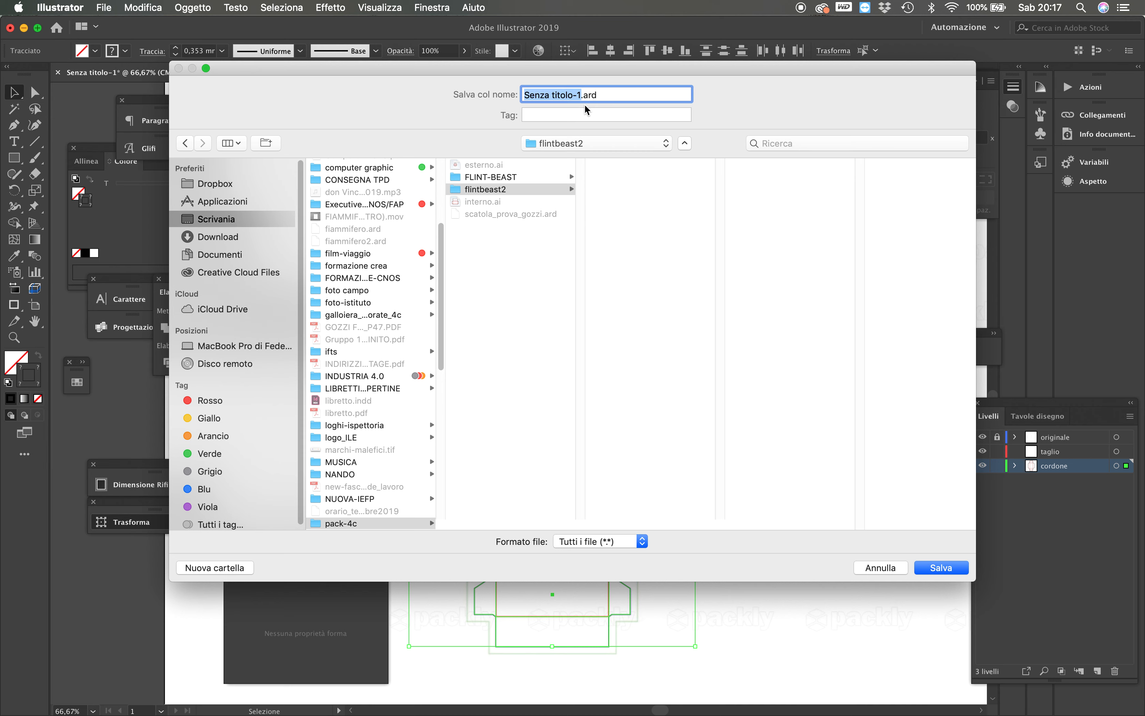
{"action": "type", "text": "vassoio"}
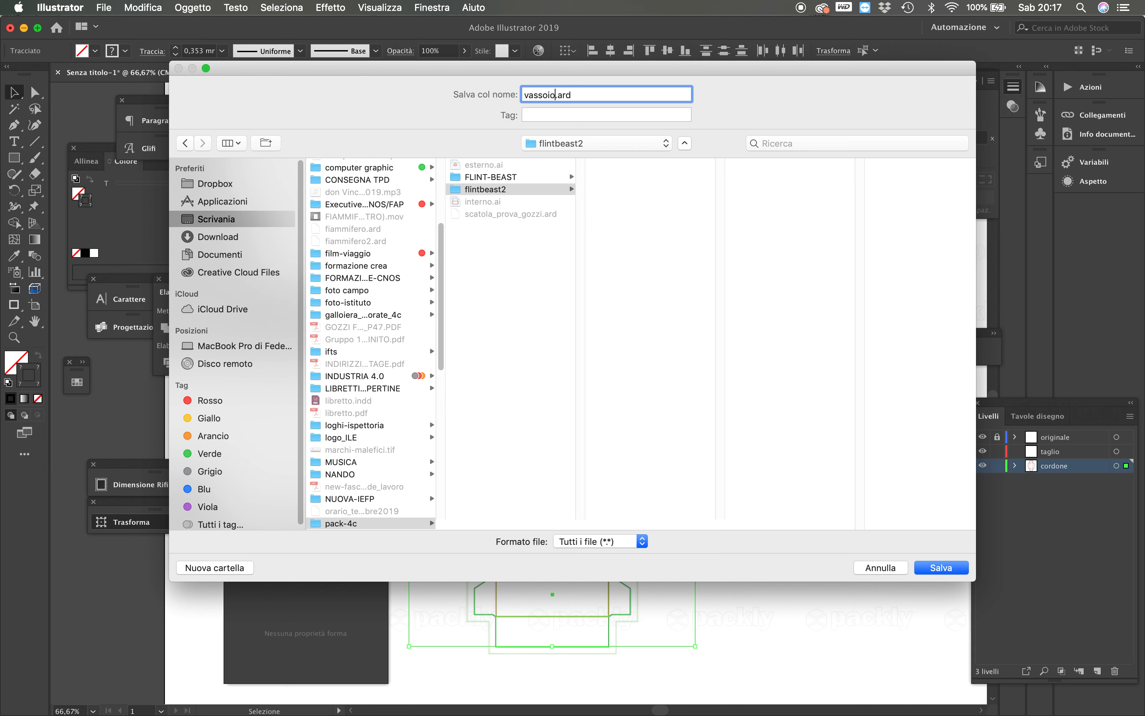
{"action": "type", "text": "-beast"}
{"action": "left_click", "coordinate": [942, 567]}
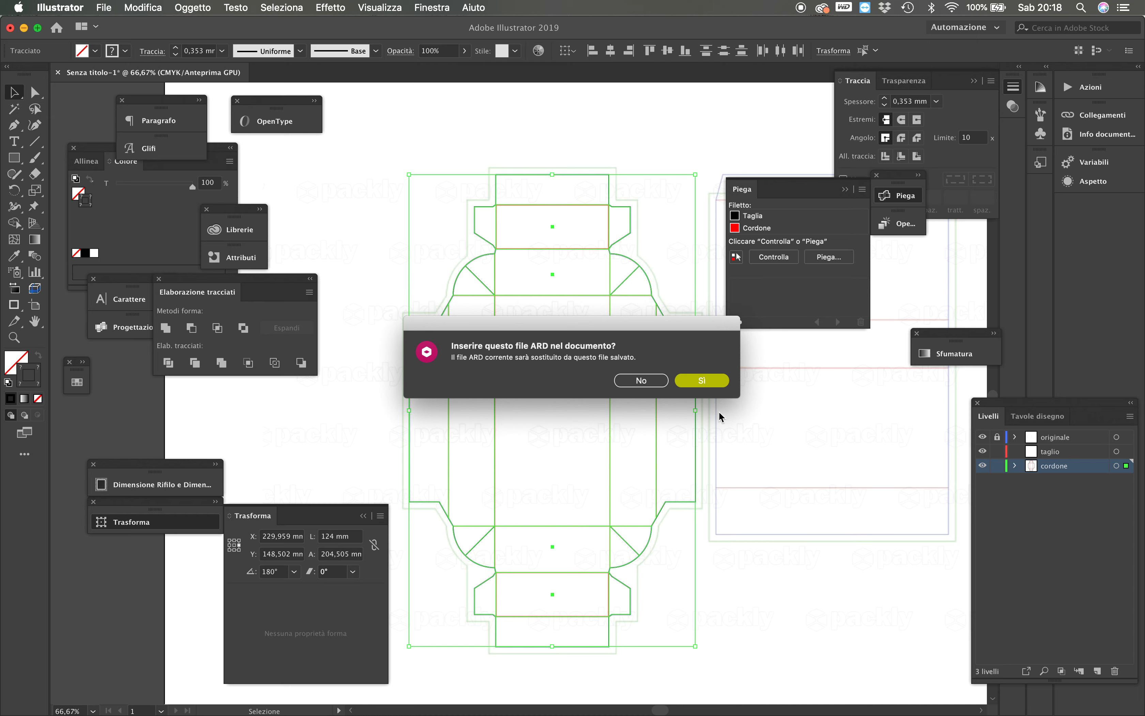
{"action": "left_click", "coordinate": [641, 380]}
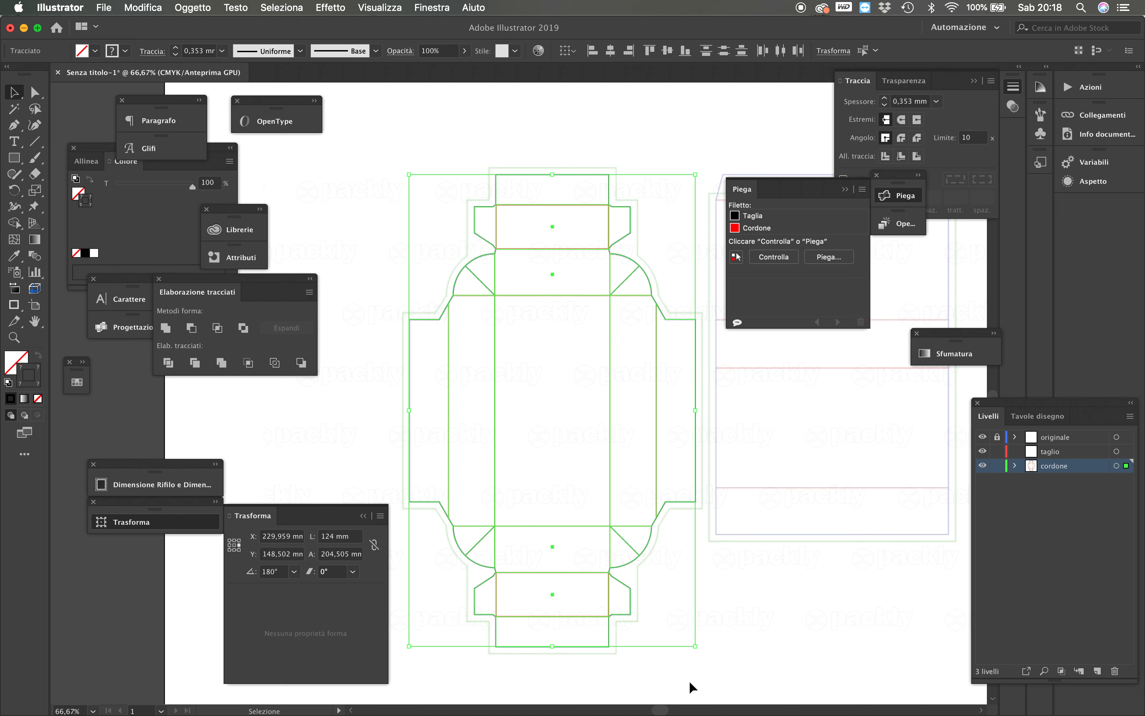
Show the Studio Designer 3D preview window
{"action": "left_click", "coordinate": [451, 7]}
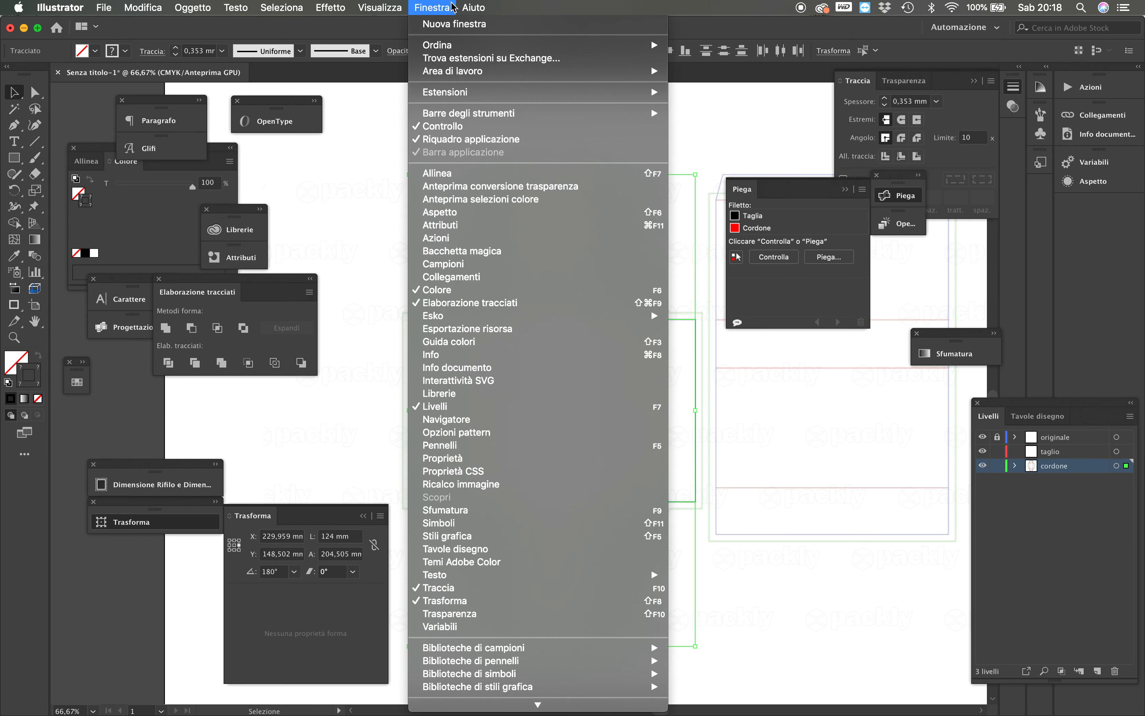
{"action": "mouse_move", "coordinate": [558, 317]}
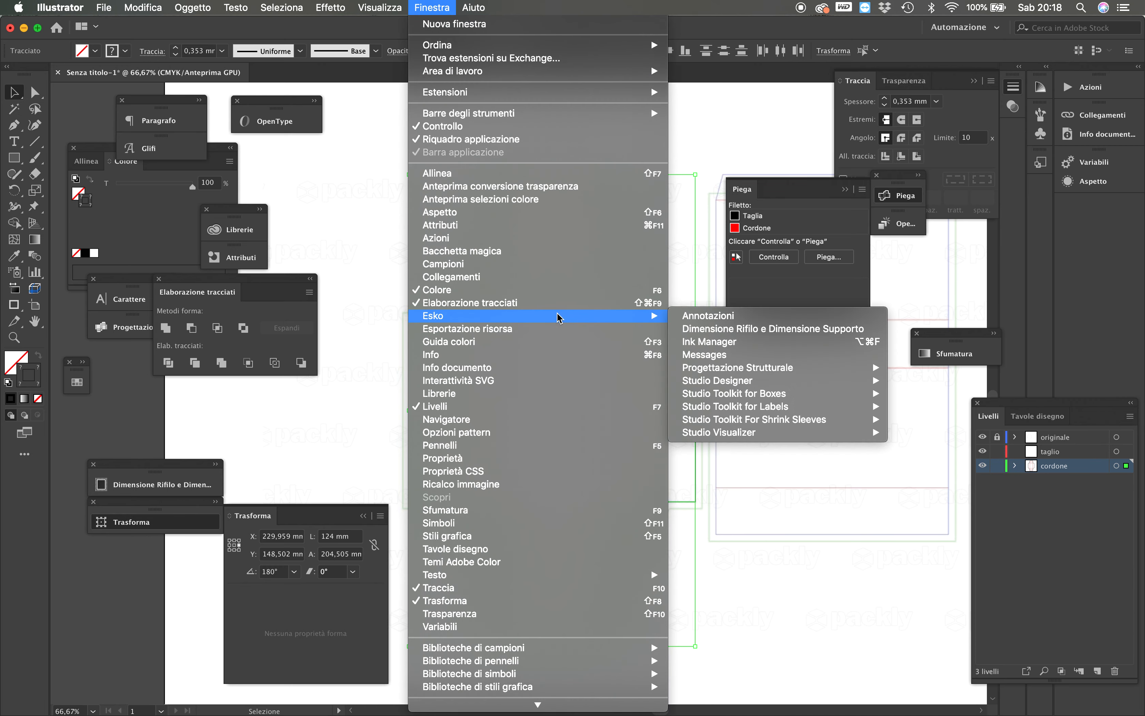
{"action": "mouse_move", "coordinate": [825, 382]}
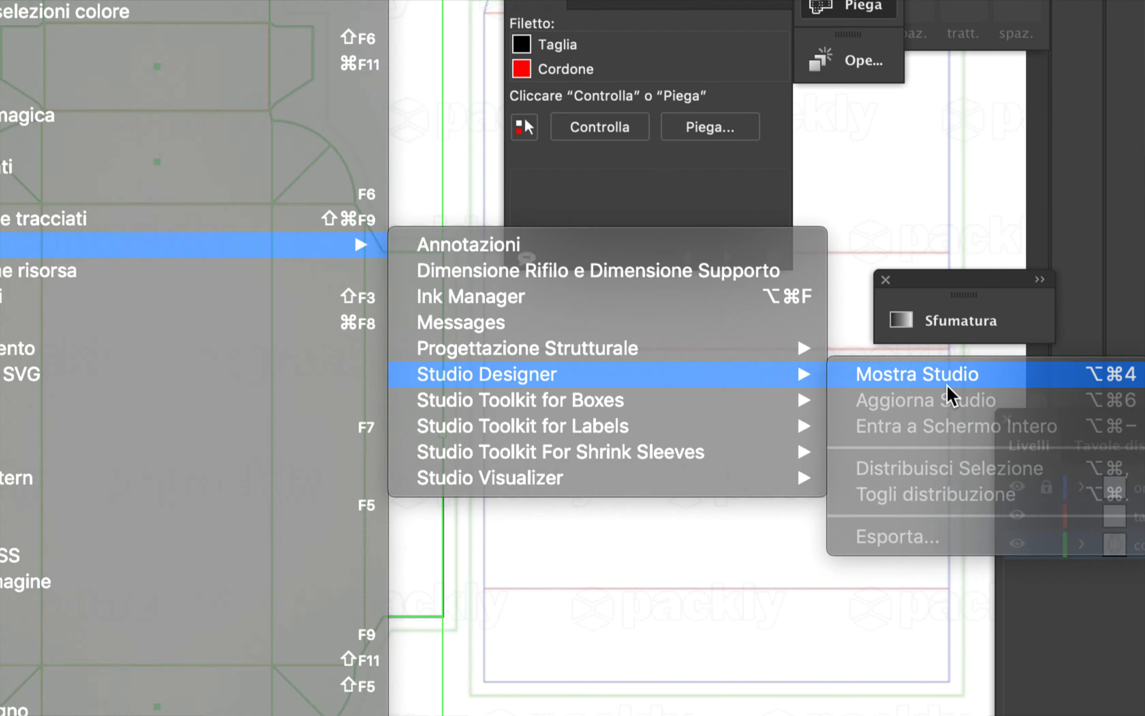
{"action": "left_click", "coordinate": [947, 384]}
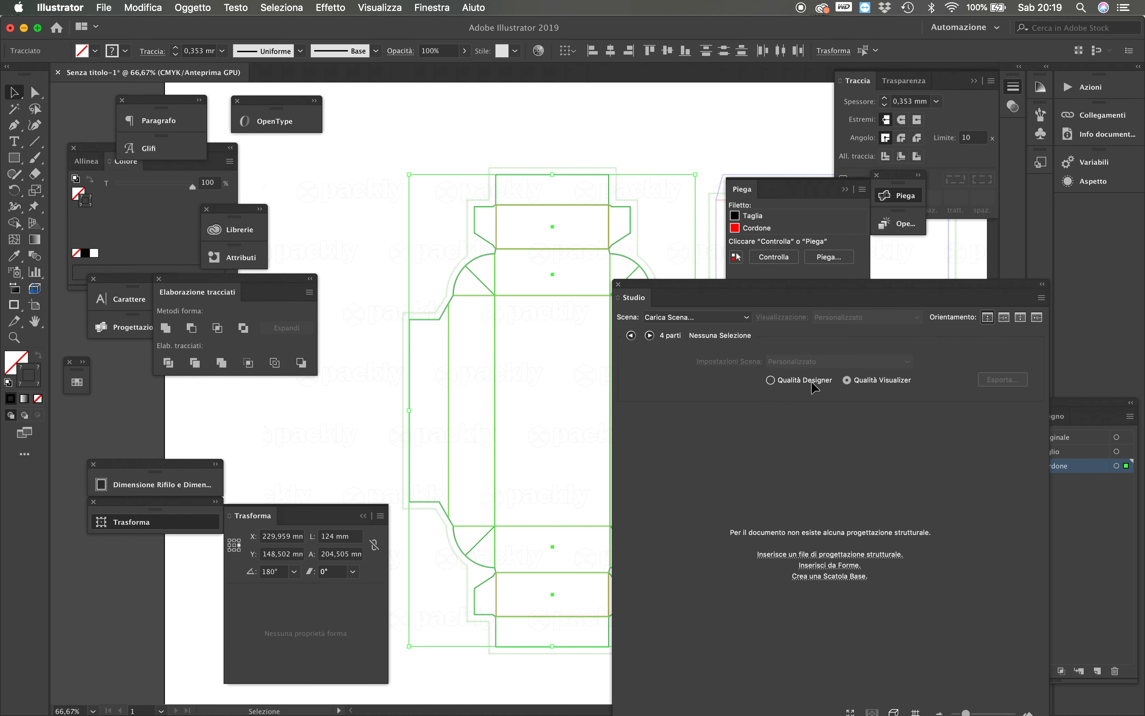
Load vassoio-beast.ard from the flintbeast2 folder as the Studio scene
{"action": "left_click", "coordinate": [695, 315]}
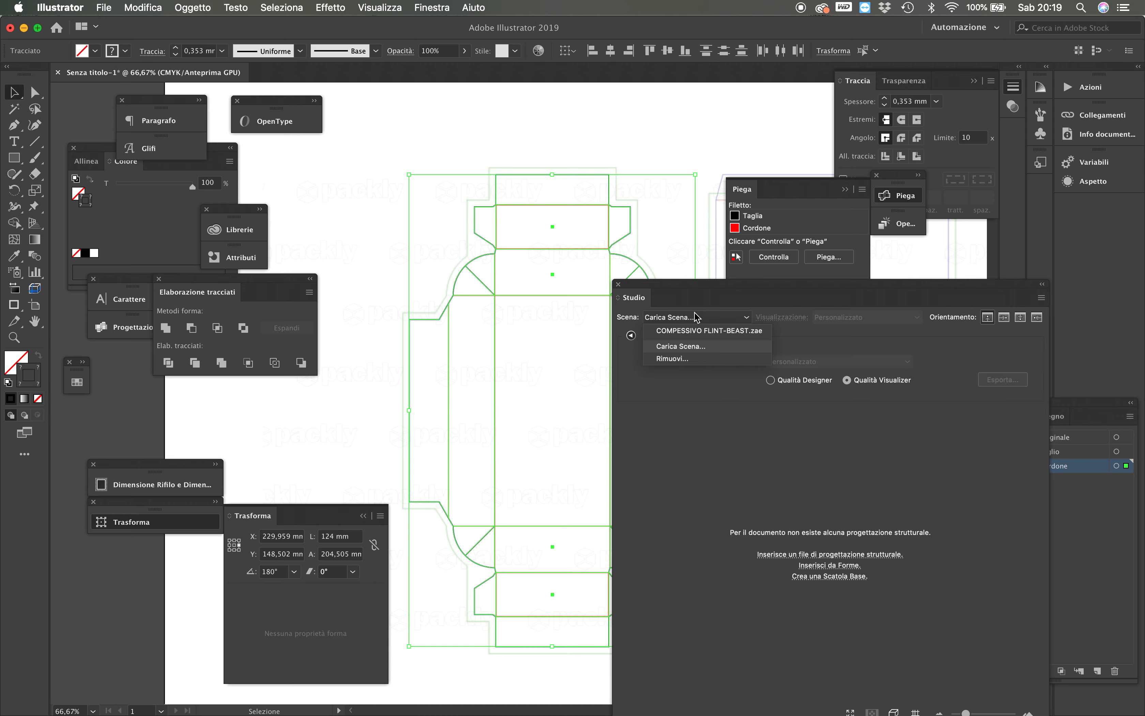
{"action": "left_click", "coordinate": [695, 316]}
{"action": "left_click", "coordinate": [699, 319]}
{"action": "left_click", "coordinate": [702, 349]}
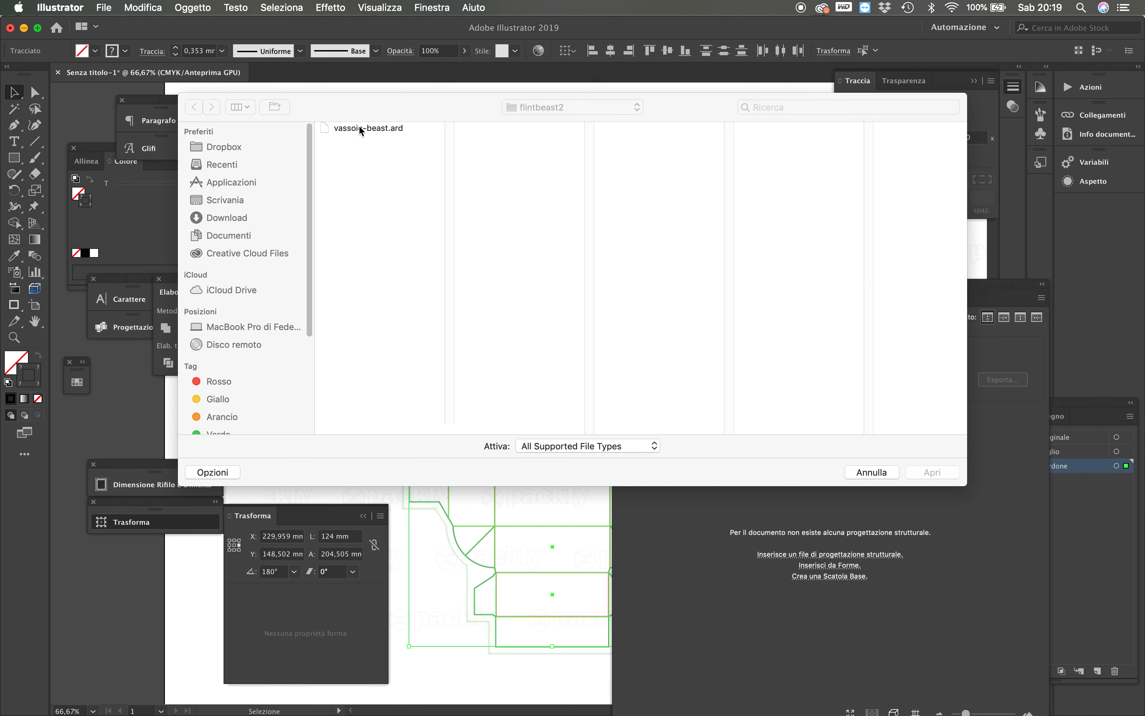
{"action": "left_click", "coordinate": [388, 129]}
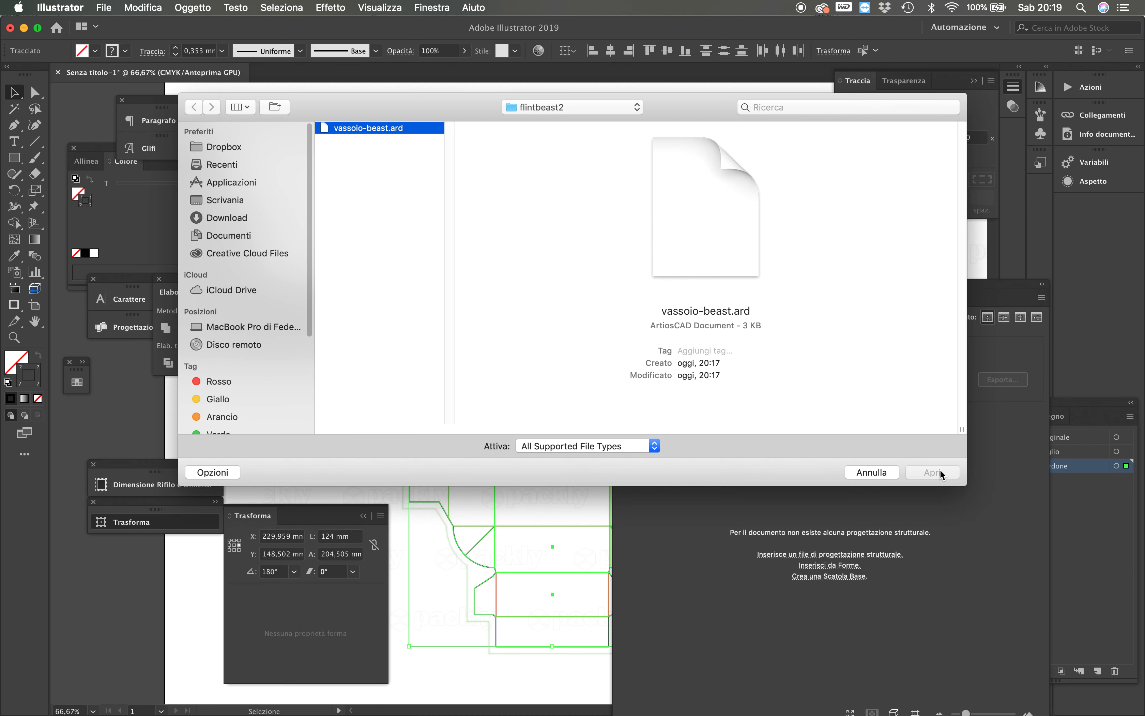
{"action": "double_click", "coordinate": [380, 130]}
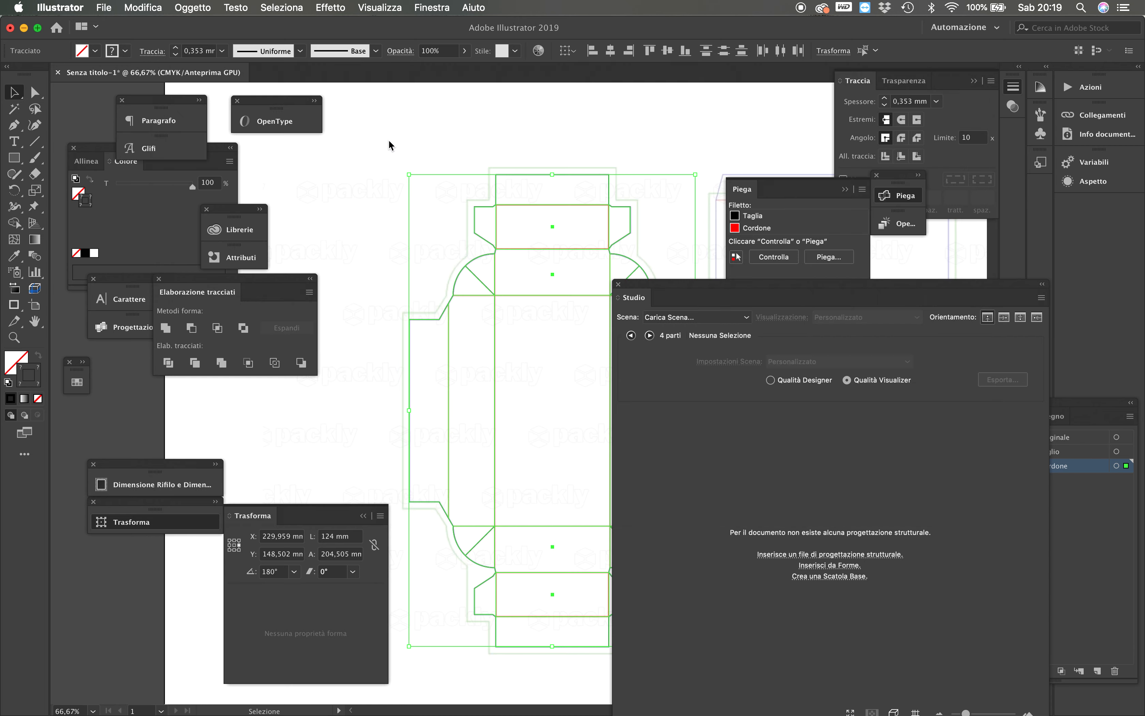
Set the Studio preview to Visualizer quality and inspect the tray from above, the side and underneath
{"action": "left_click_drag", "start_coordinate": [836, 537], "coordinate": [786, 511]}
{"action": "left_click_drag", "start_coordinate": [819, 284], "coordinate": [515, 145]}
{"action": "left_click_drag", "start_coordinate": [583, 453], "coordinate": [691, 436]}
{"action": "left_click_drag", "start_coordinate": [619, 404], "coordinate": [515, 374]}
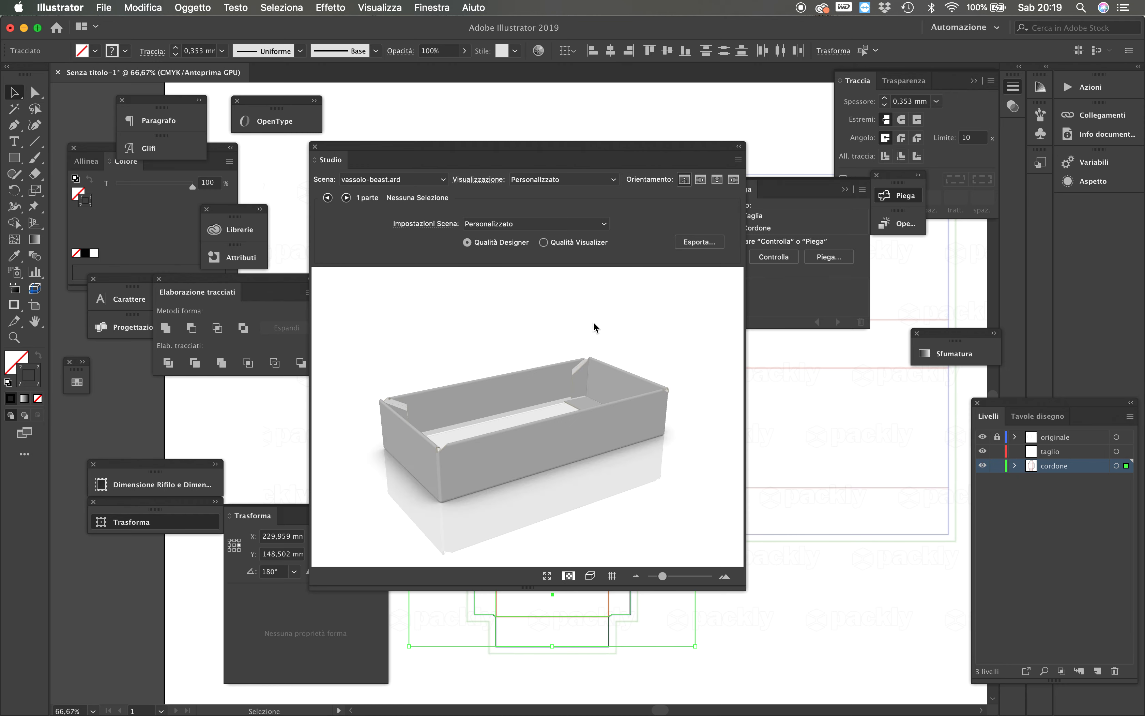
{"action": "left_click", "coordinate": [608, 244]}
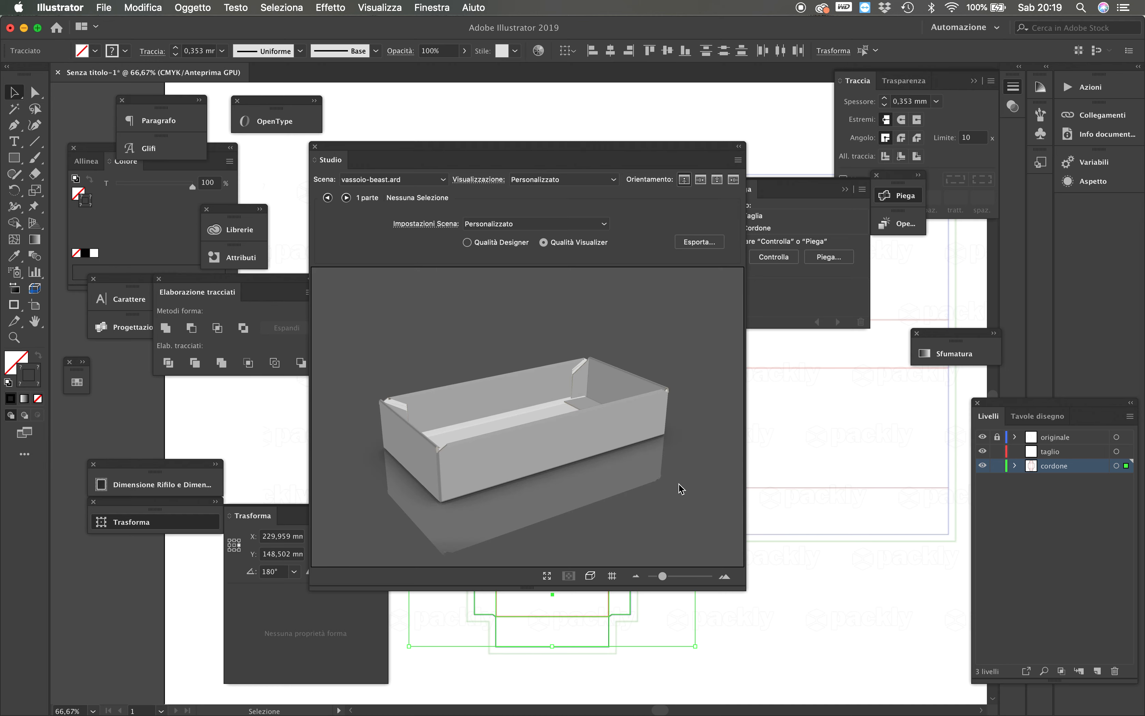
{"action": "left_click_drag", "start_coordinate": [619, 470], "coordinate": [518, 443]}
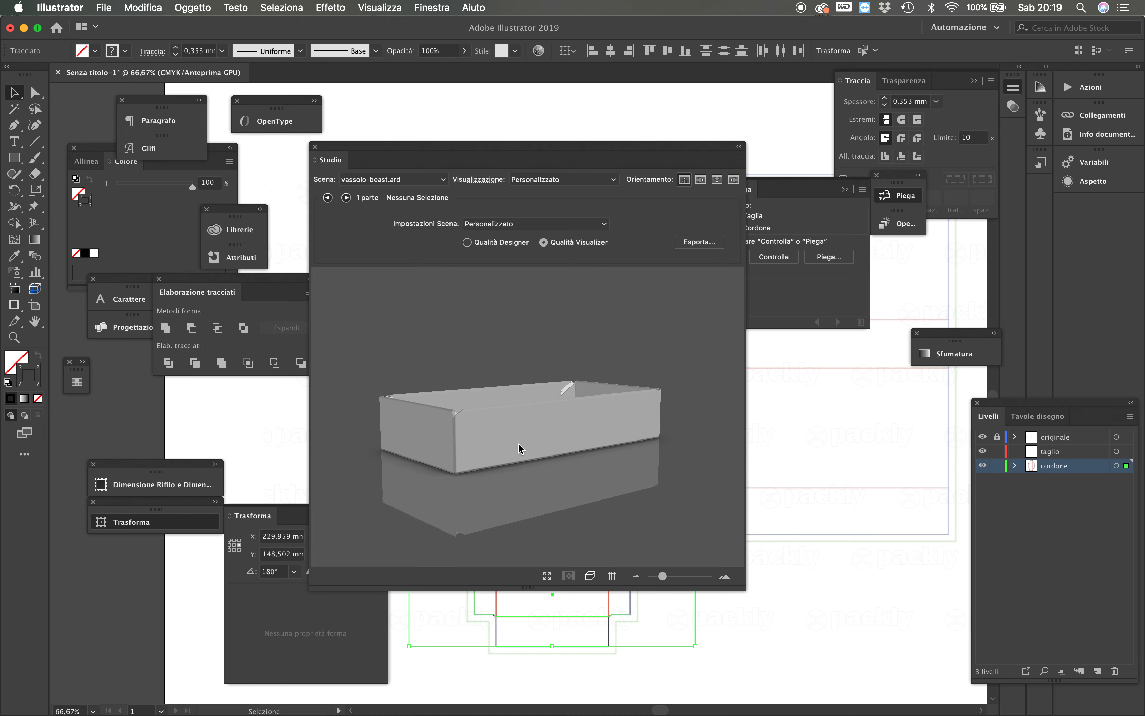
{"action": "left_click_drag", "start_coordinate": [518, 443], "coordinate": [560, 421]}
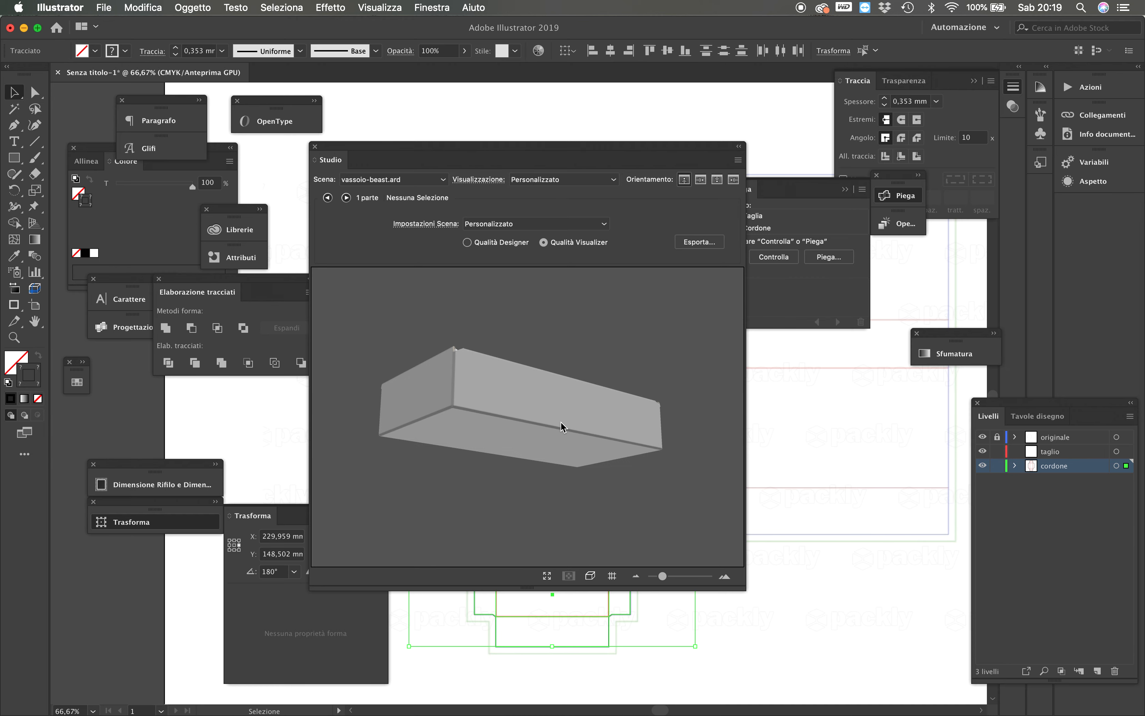
Create a new document for the tray part from its 3D preview and place the Studio window beside the dieline
{"action": "double_click", "coordinate": [525, 434]}
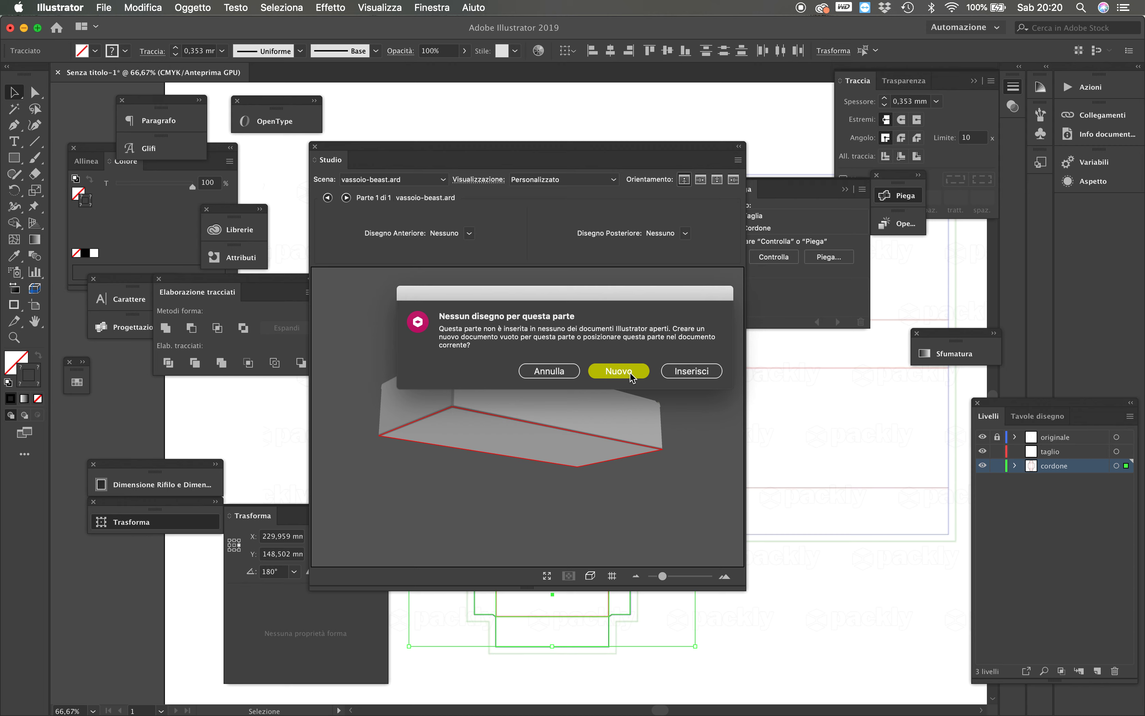
{"action": "left_click", "coordinate": [619, 371]}
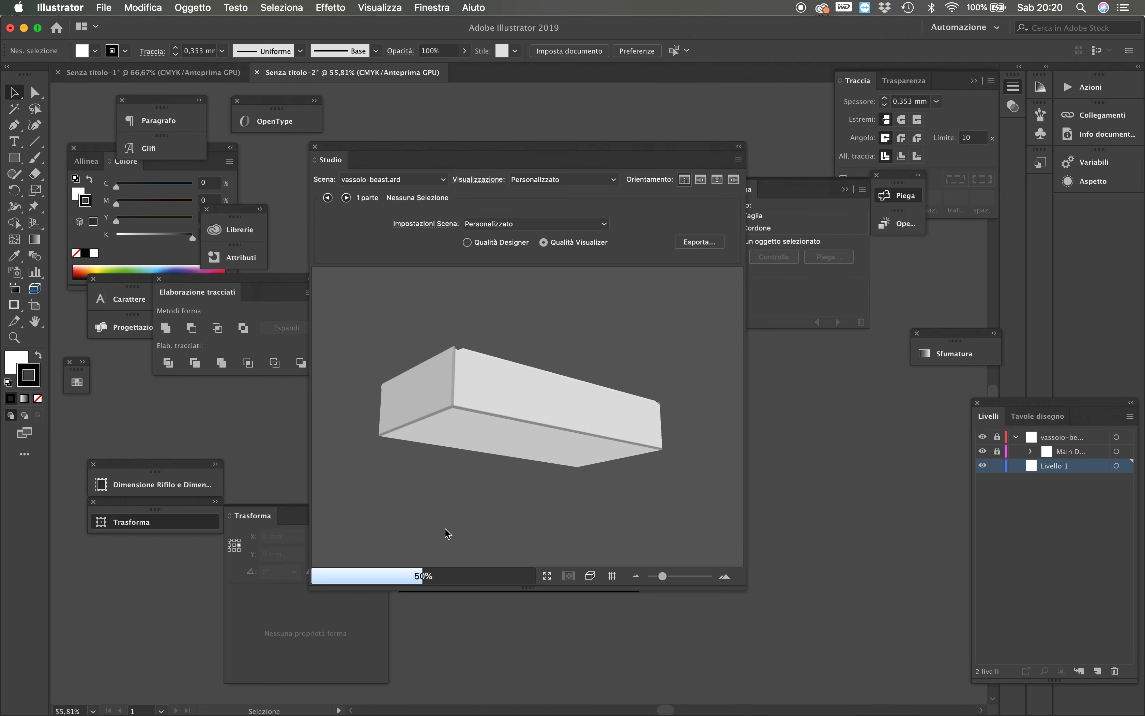
{"action": "left_click_drag", "start_coordinate": [476, 479], "coordinate": [529, 422]}
{"action": "left_click_drag", "start_coordinate": [627, 144], "coordinate": [1025, 225]}
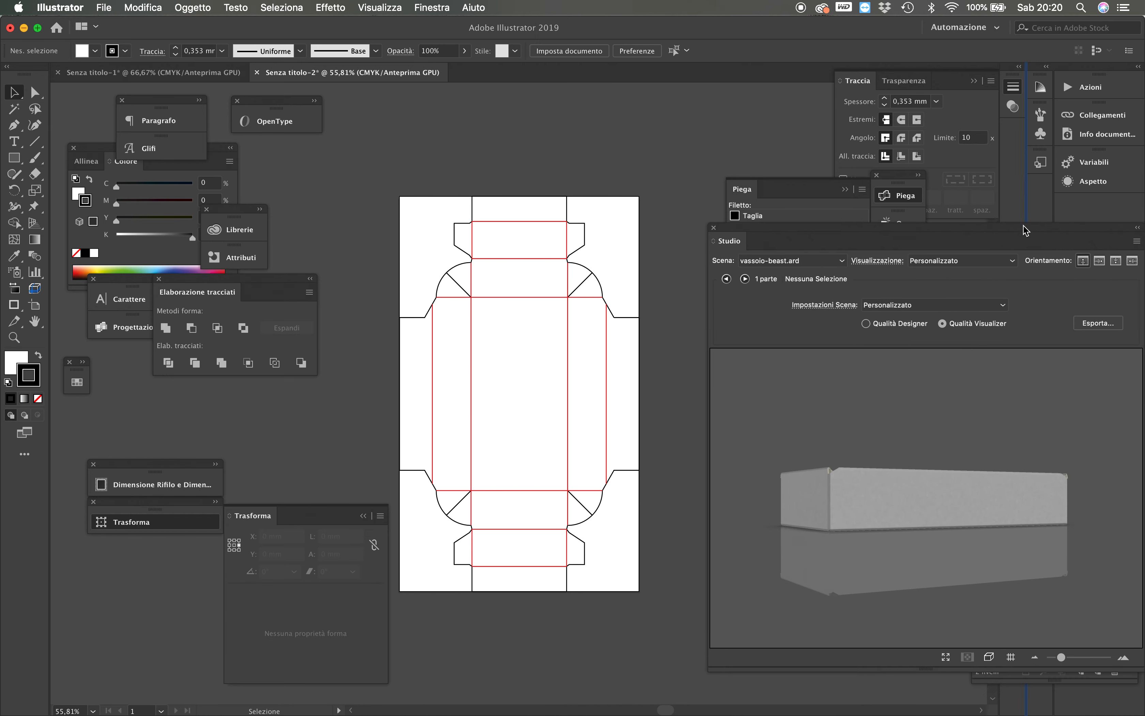
{"action": "left_click_drag", "start_coordinate": [804, 473], "coordinate": [855, 501]}
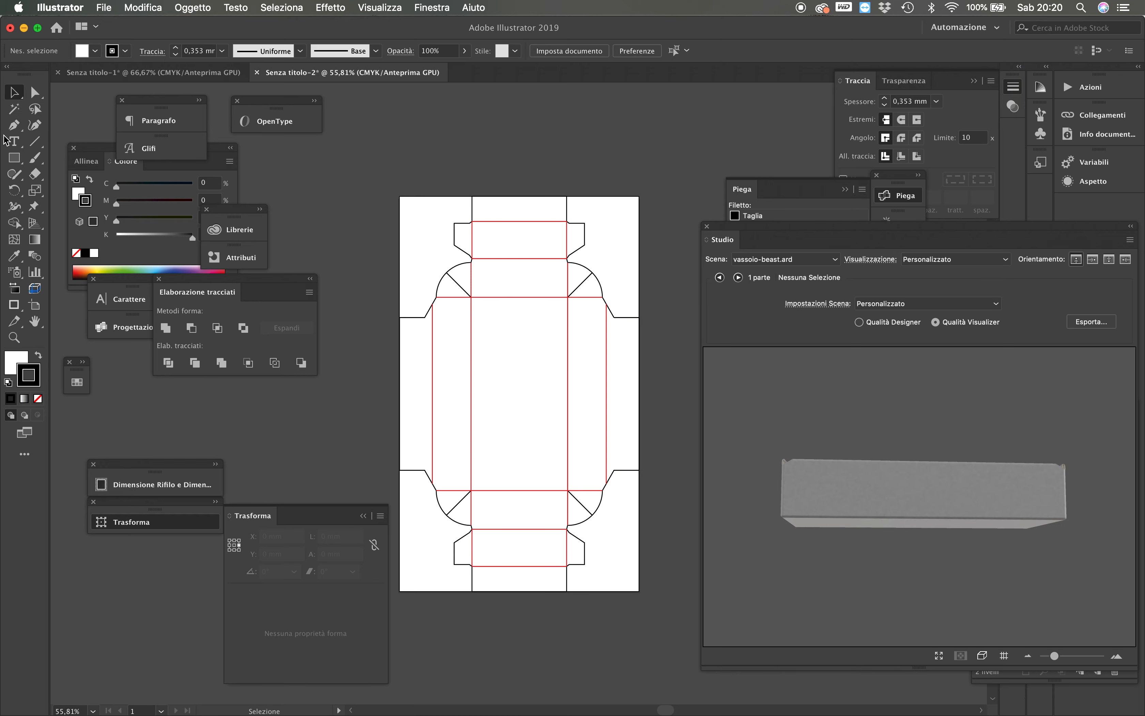
Draw a rectangle about 64.6 × 33.9 mm across the upper base panel and give it a black fill without stroke
{"action": "left_click", "coordinate": [13, 157]}
{"action": "mouse_move", "coordinate": [590, 342]}
{"action": "left_mouse_down"}
{"action": "mouse_move", "coordinate": [591, 352]}
{"action": "mouse_move", "coordinate": [466, 408]}
{"action": "left_mouse_up"}
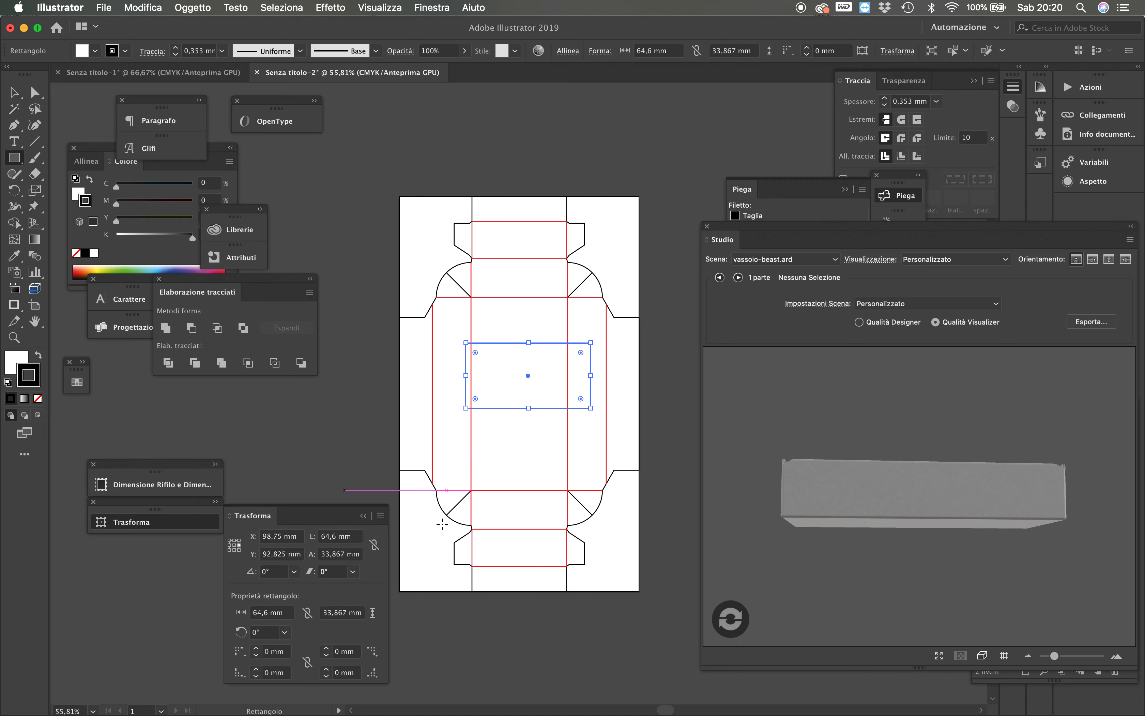
{"action": "left_click", "coordinate": [38, 361]}
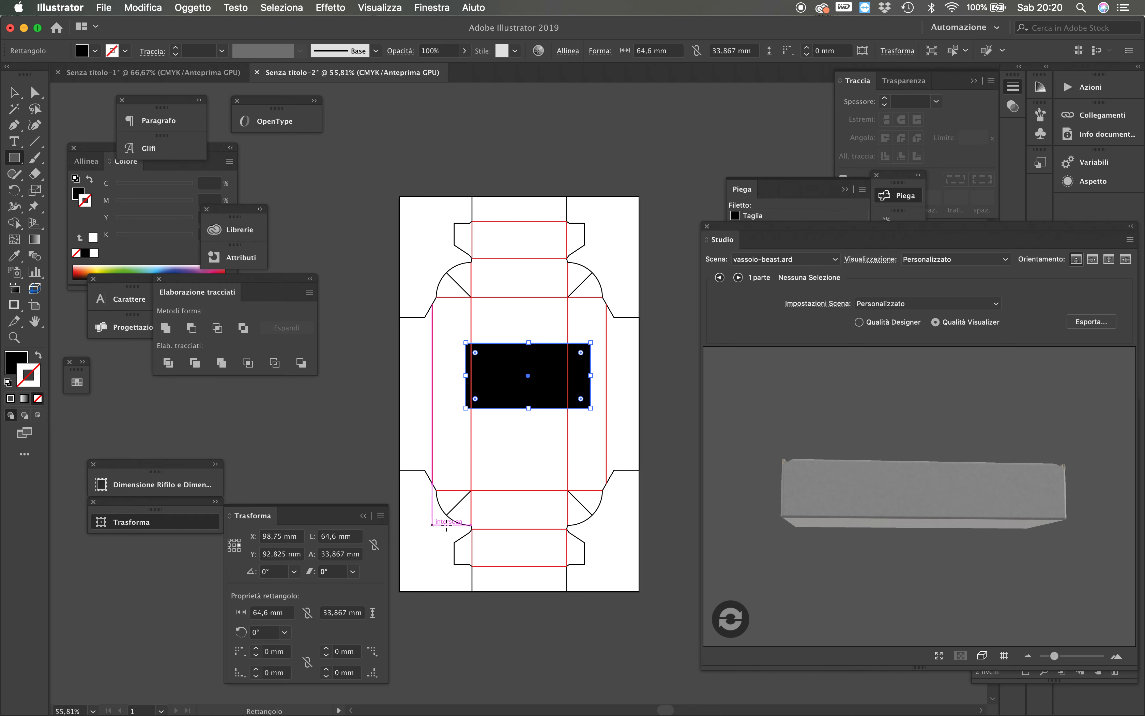
Refresh the Studio preview and inspect how the black rectangle sits on the tray from the side and above
{"action": "left_click", "coordinate": [736, 629]}
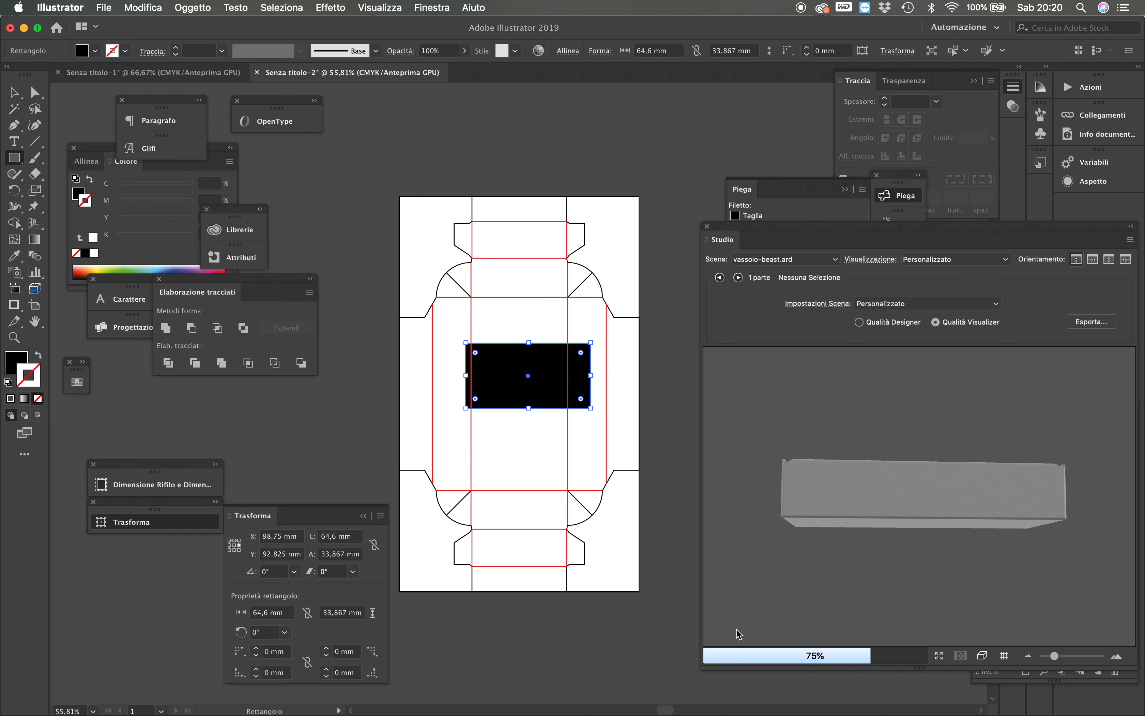
{"action": "left_click_drag", "start_coordinate": [982, 508], "coordinate": [958, 520]}
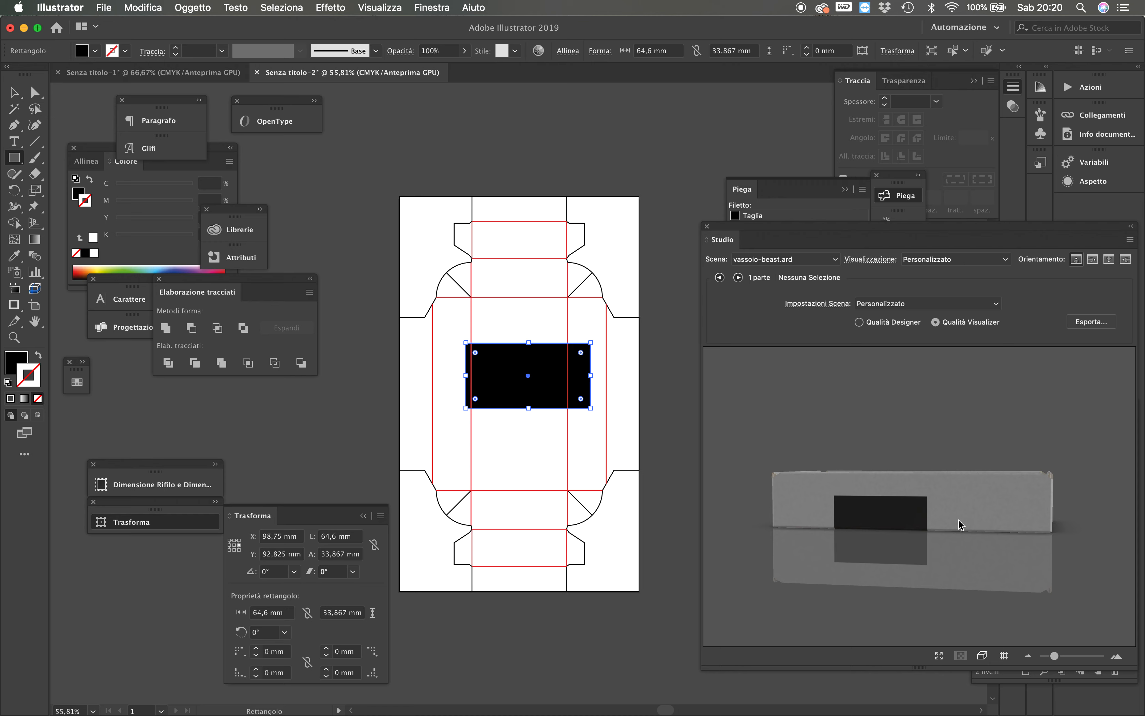
{"action": "left_click_drag", "start_coordinate": [958, 520], "coordinate": [912, 442]}
{"action": "left_click_drag", "start_coordinate": [954, 529], "coordinate": [875, 561]}
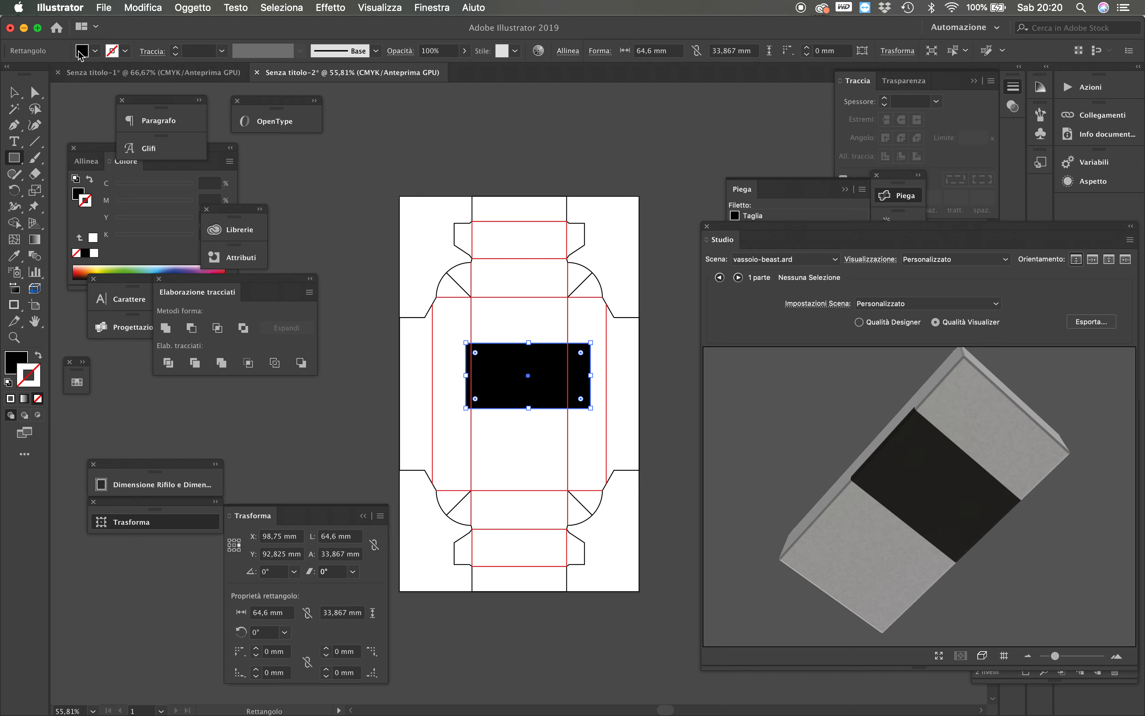
Save the artwork document as vassoio-grafica.ai in the flintbeast2 folder with the Illustrator CC version and default options
{"action": "left_click", "coordinate": [104, 7]}
{"action": "left_click", "coordinate": [152, 123]}
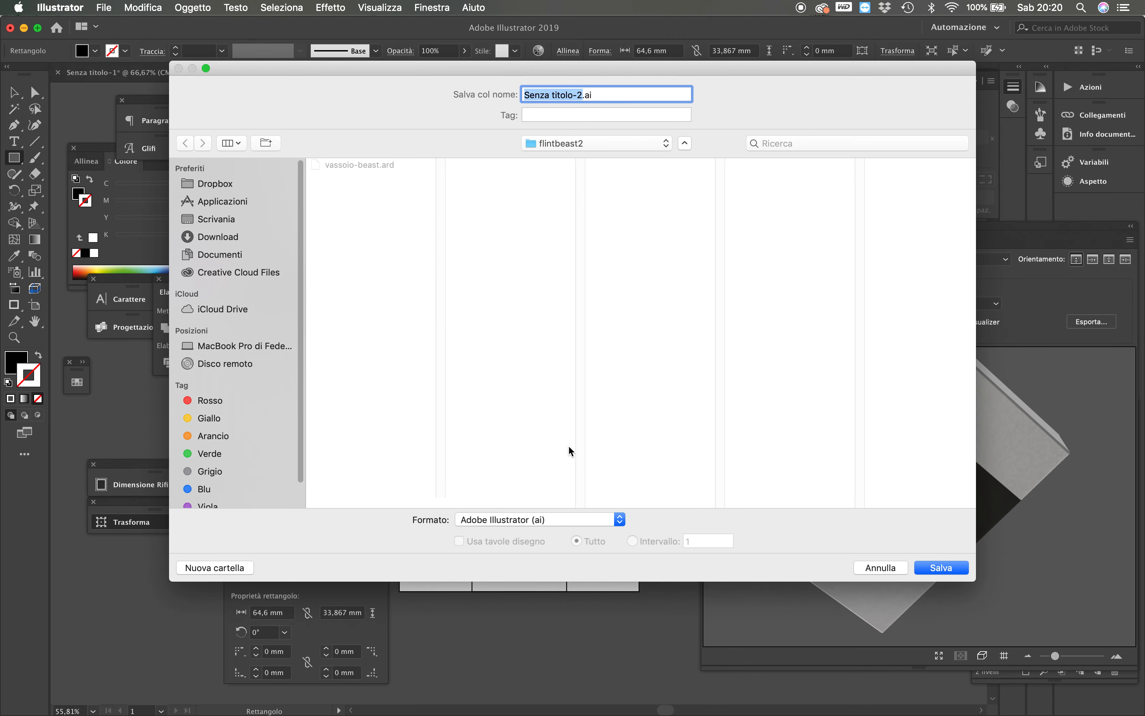
{"action": "type", "text": "vasso"}
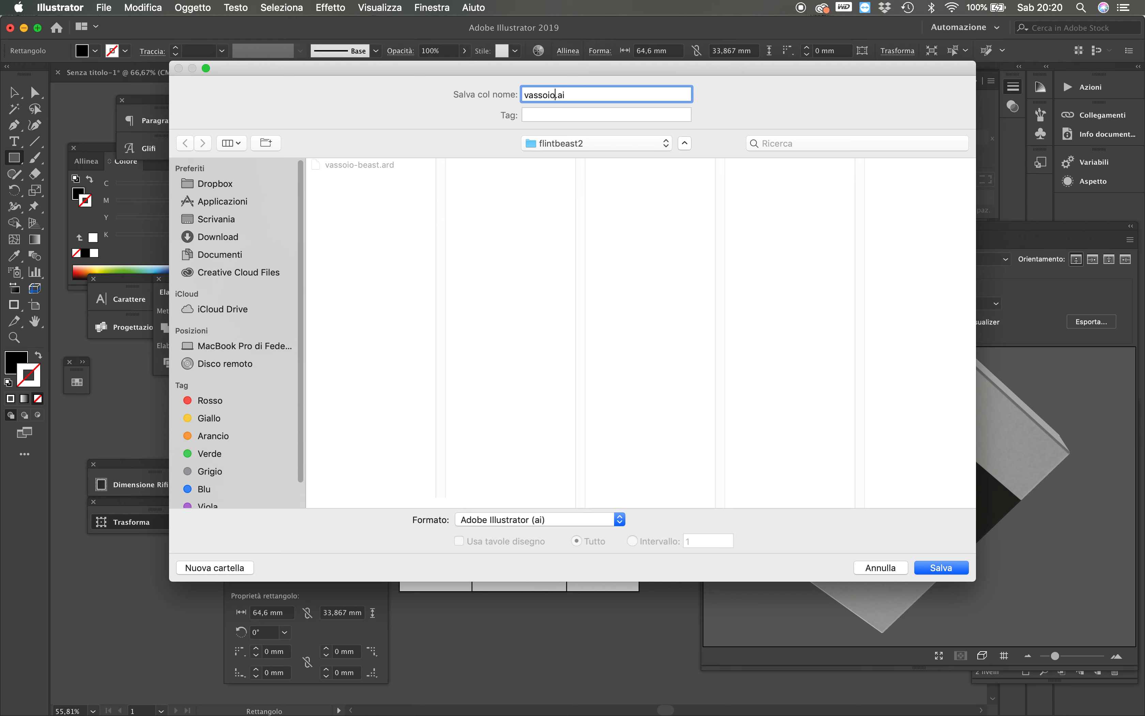
{"action": "type", "text": "io-grafica"}
{"action": "left_click", "coordinate": [935, 571]}
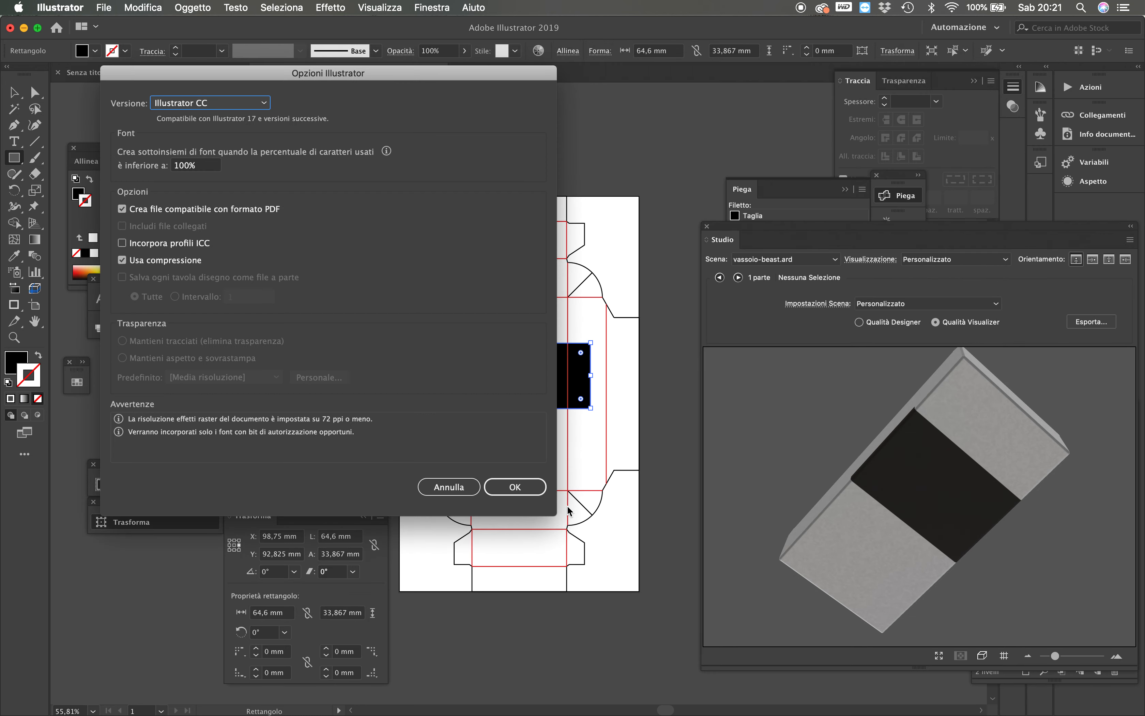
{"action": "left_click", "coordinate": [537, 488]}
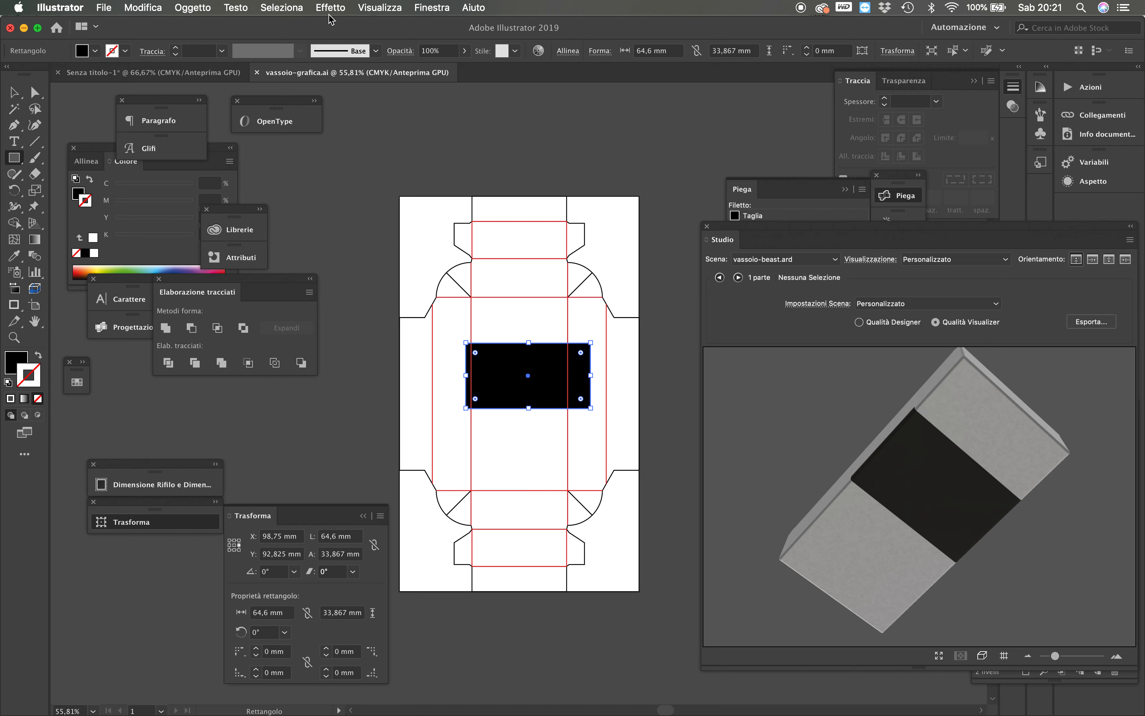
Close the vassoio-grafica.ai document and the Studio window to return to the original dieline document
{"action": "left_click", "coordinate": [257, 73]}
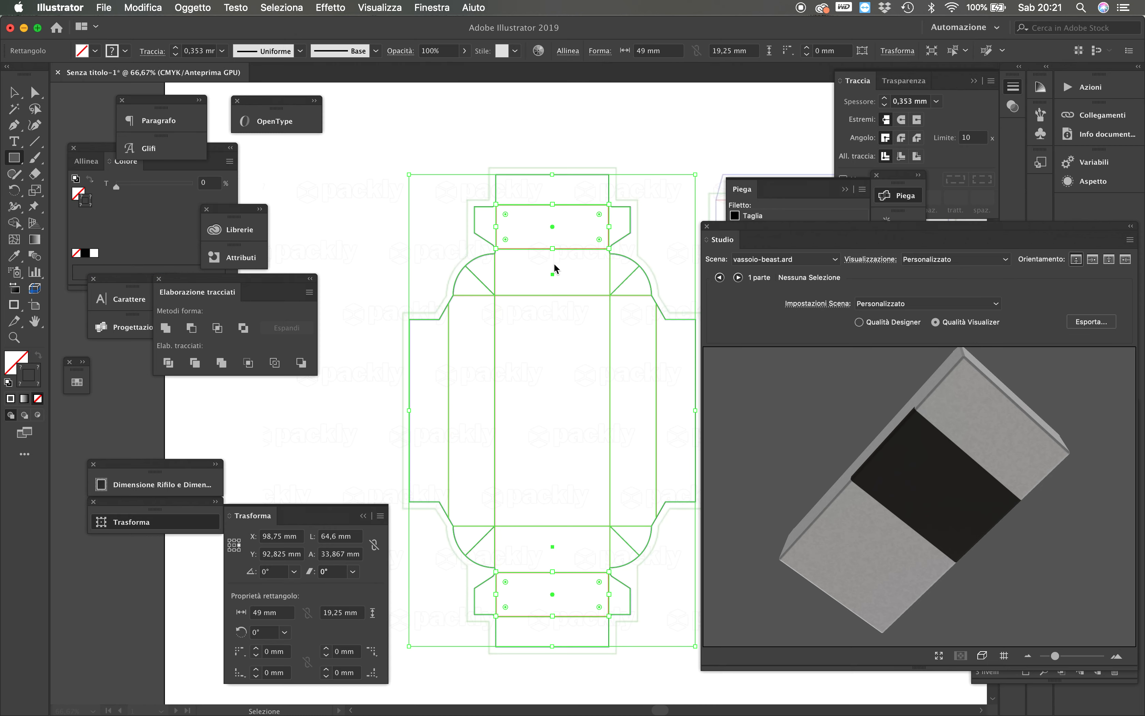
{"action": "left_click", "coordinate": [706, 227]}
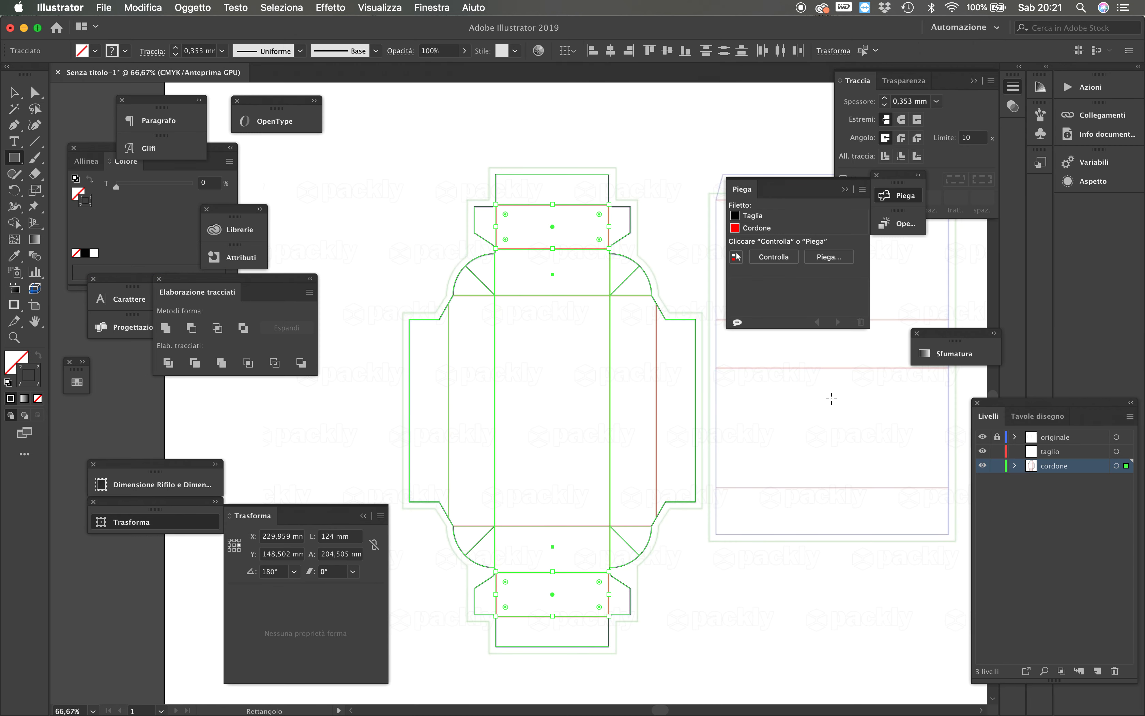
{"action": "key", "text": "v"}
Draw a rectangle about 99.8 × 52 mm over the panel between the two lower creases of the sleeve dieline beside the tray
{"action": "key", "text": "space"}
{"action": "left_click_drag", "start_coordinate": [610, 187], "coordinate": [455, 197]}
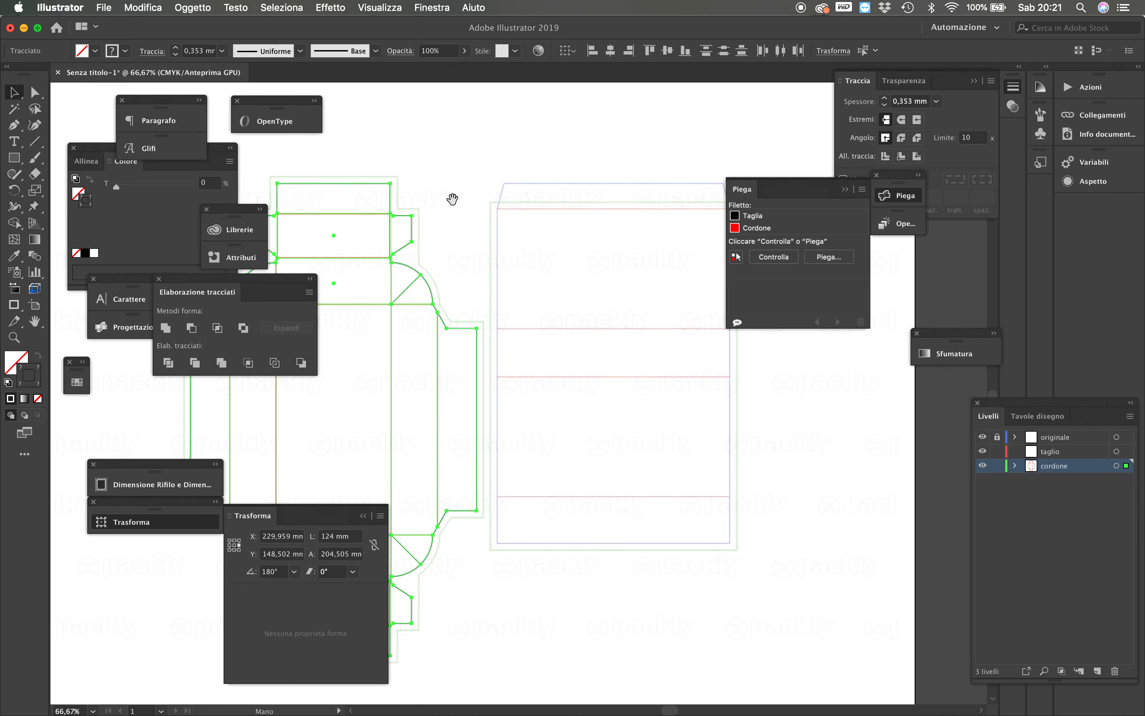
{"action": "left_click_drag", "start_coordinate": [613, 312], "coordinate": [629, 266]}
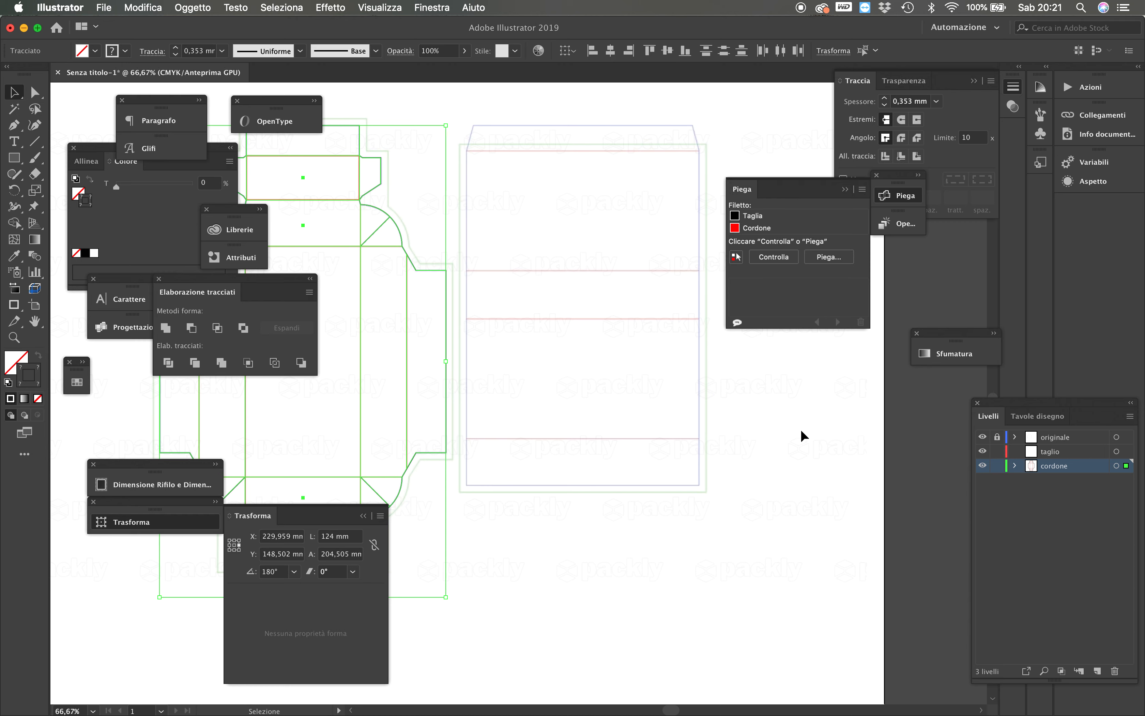
{"action": "key", "text": "m"}
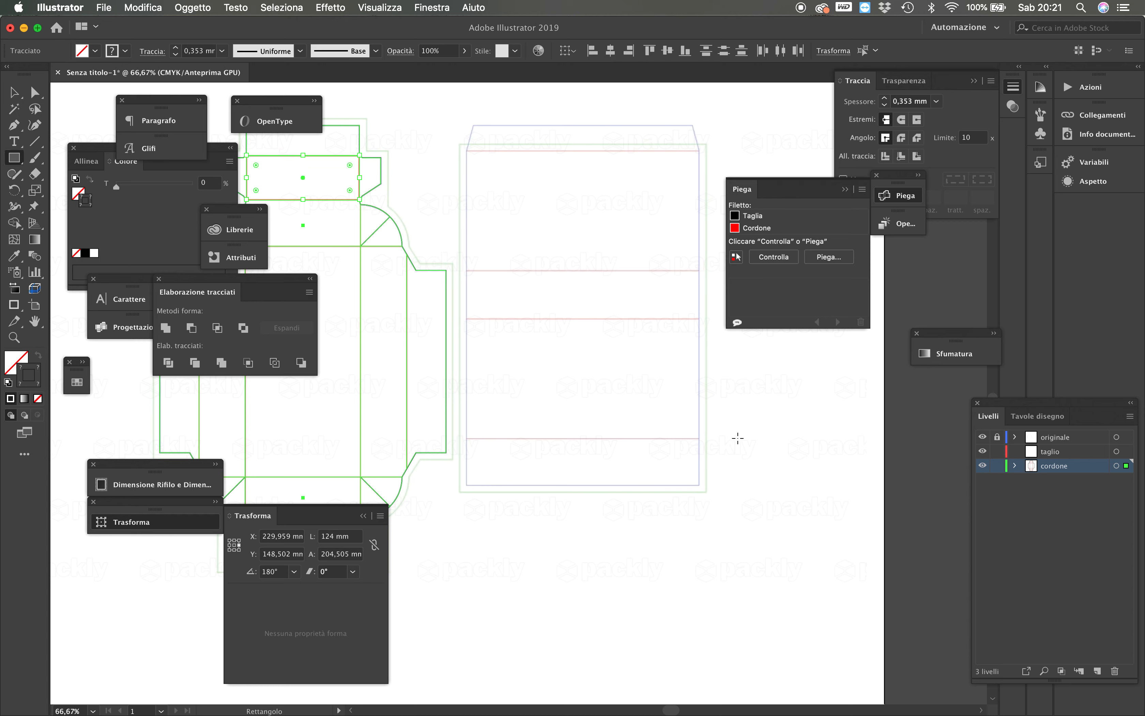
{"action": "left_click_drag", "start_coordinate": [465, 320], "coordinate": [606, 461]}
{"action": "key", "text": "super+z"}
{"action": "left_click_drag", "start_coordinate": [468, 319], "coordinate": [698, 439]}
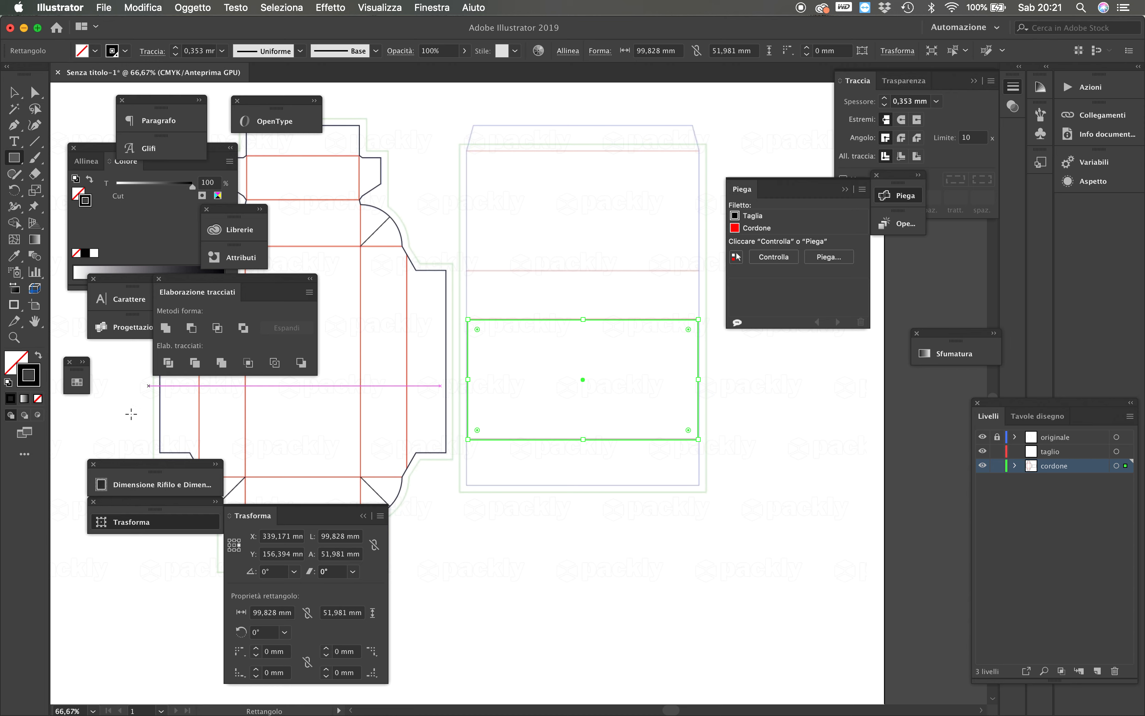
Set the new sleeve rectangle's width to 100 mm and its height to 50 mm
{"action": "left_click", "coordinate": [14, 92]}
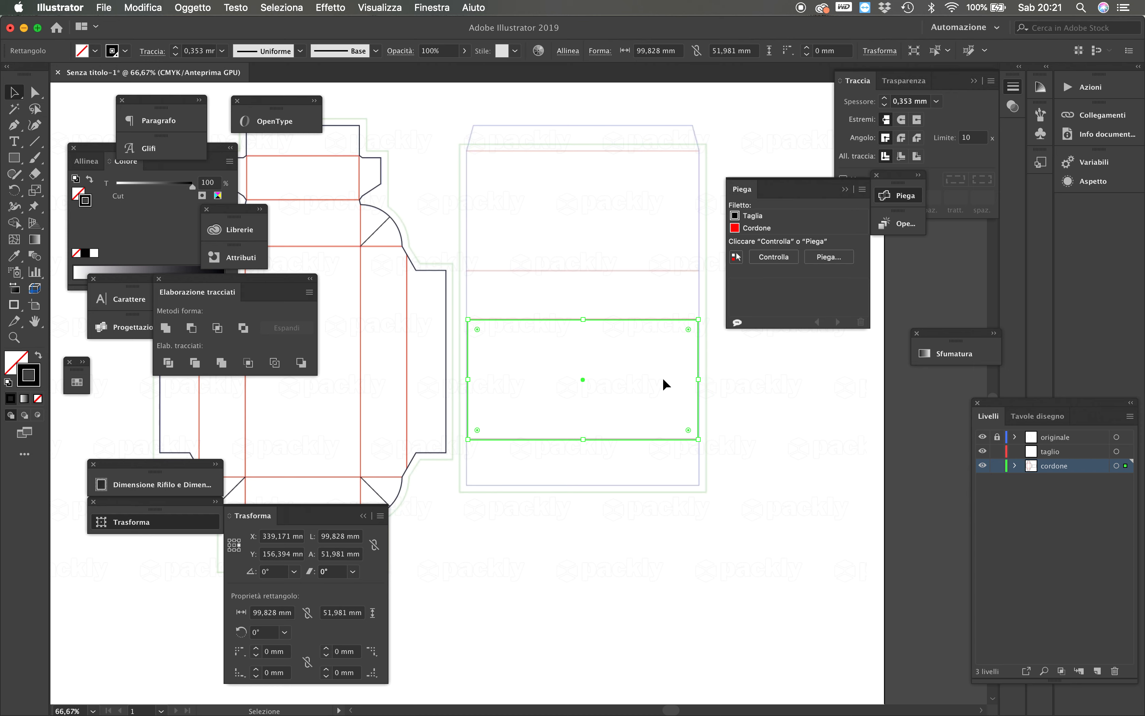
{"action": "left_click", "coordinate": [323, 541]}
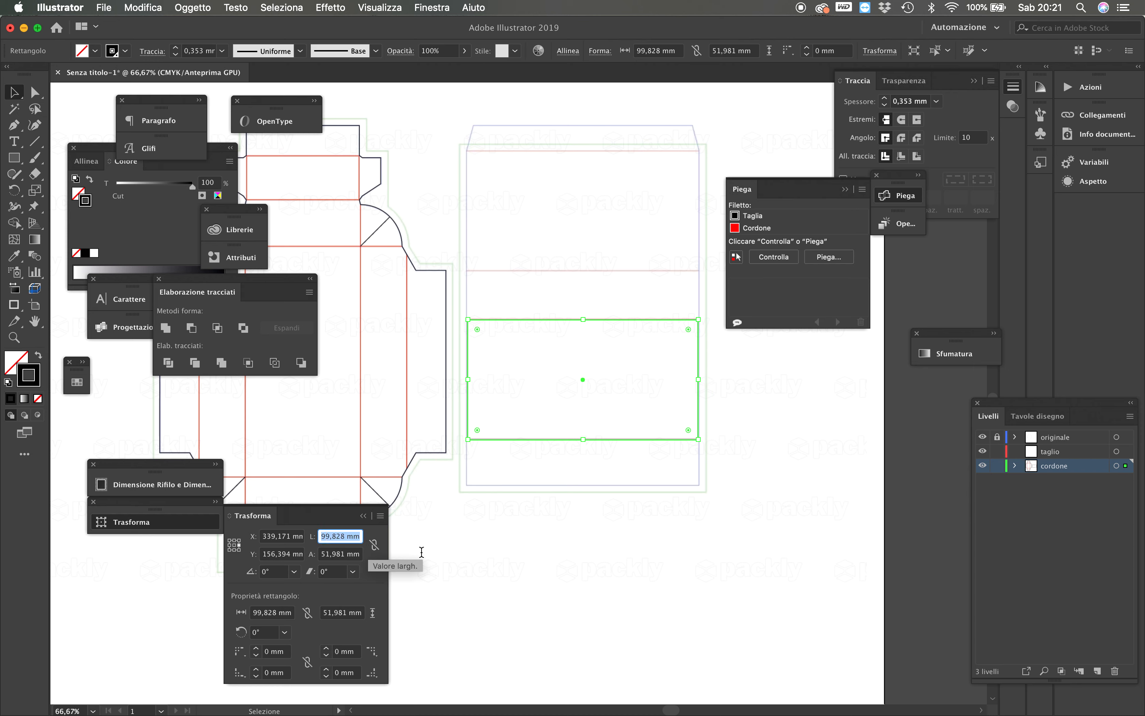
{"action": "type", "text": "100"}
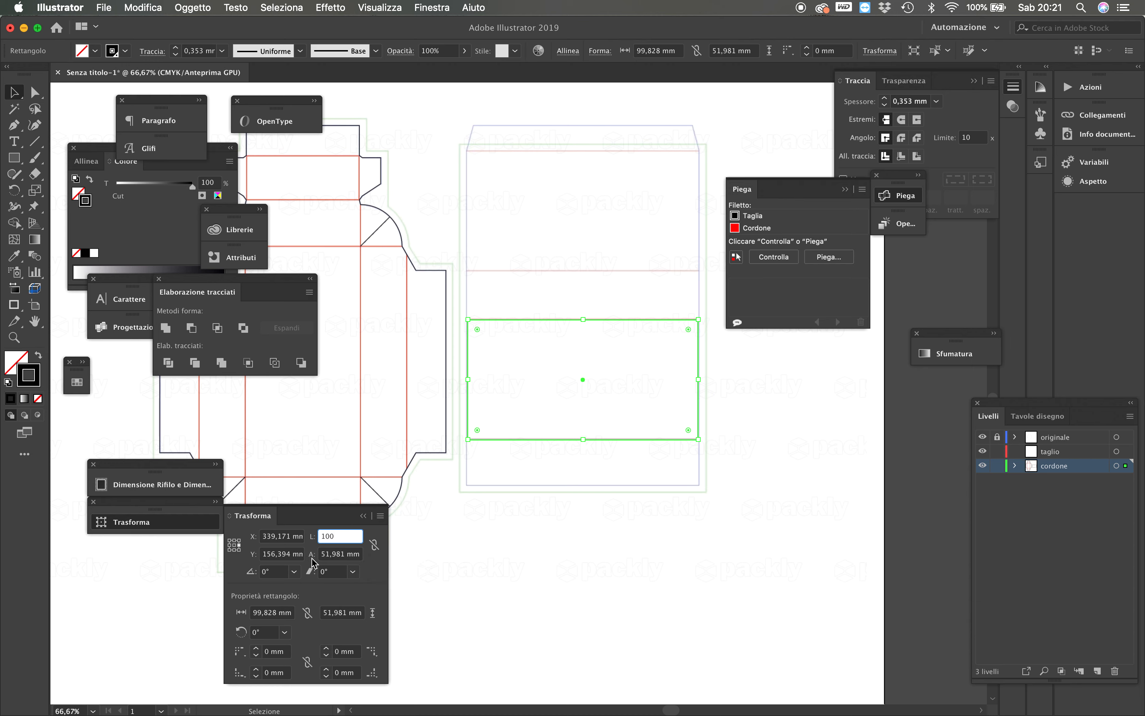
{"action": "key", "text": "Tab"}
{"action": "type", "text": "50"}
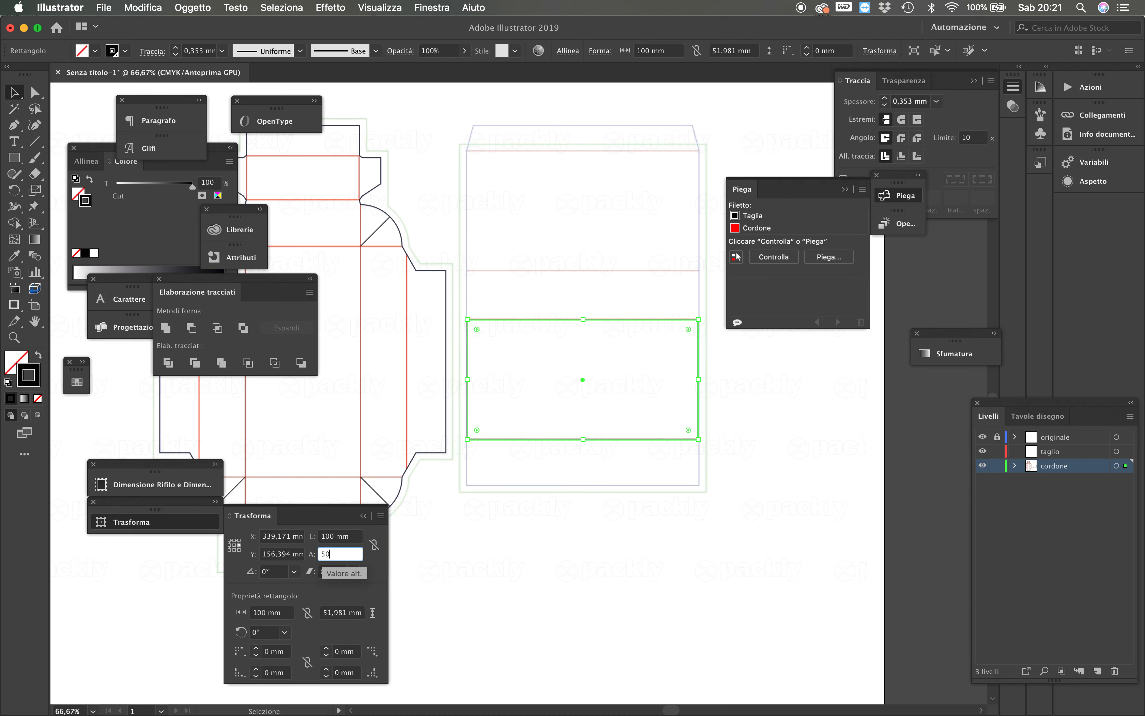
{"action": "key", "text": "Return"}
Move the rectangle up onto the panel's upper crease and nudge it right to the sleeve's edge
{"action": "key", "text": "super+plus"}
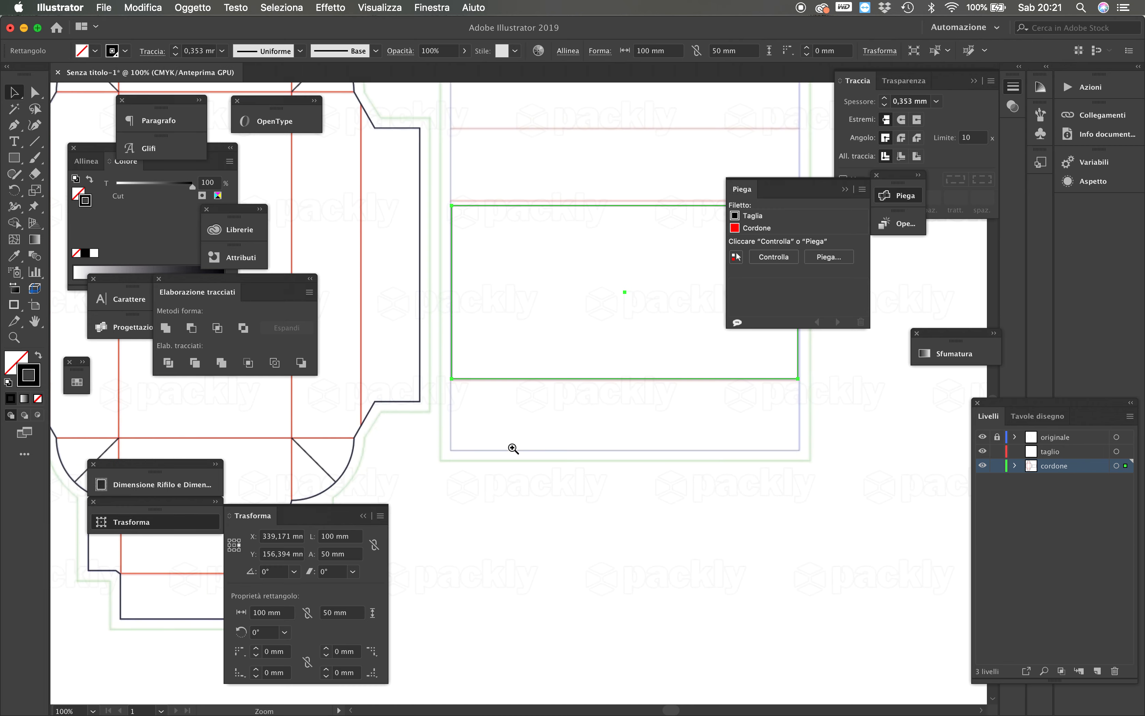
{"action": "left_click_drag", "start_coordinate": [557, 371], "coordinate": [558, 530]}
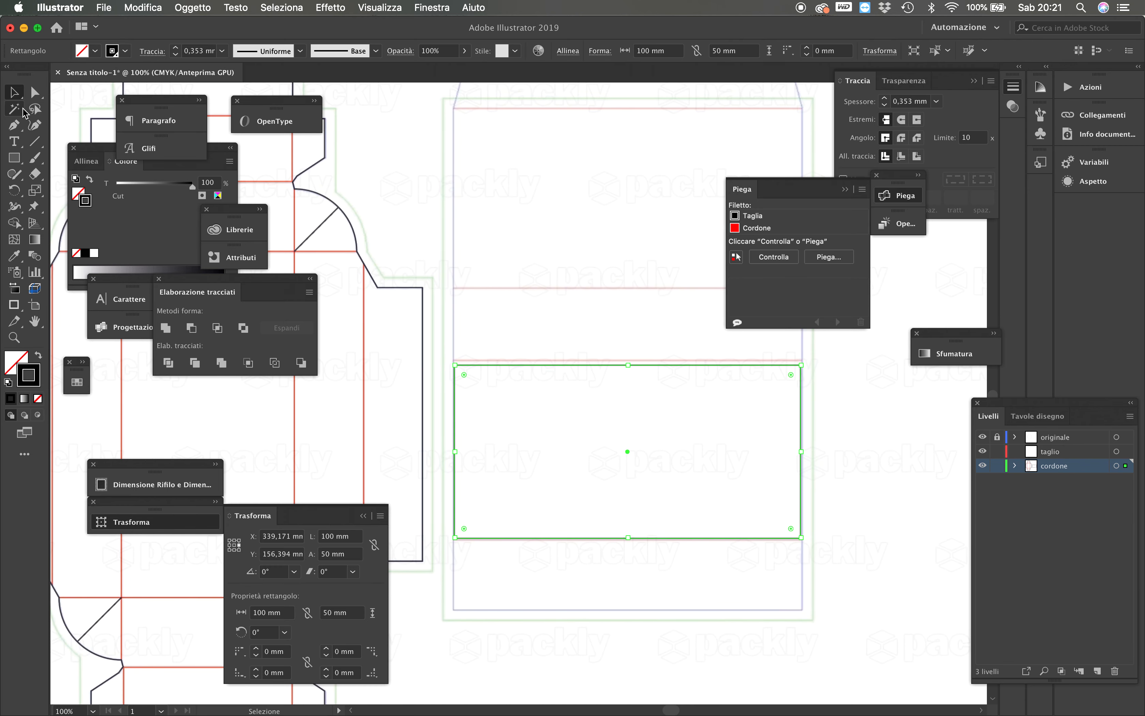
{"action": "left_click", "coordinate": [514, 383]}
{"action": "left_click_drag", "start_coordinate": [487, 364], "coordinate": [488, 361]}
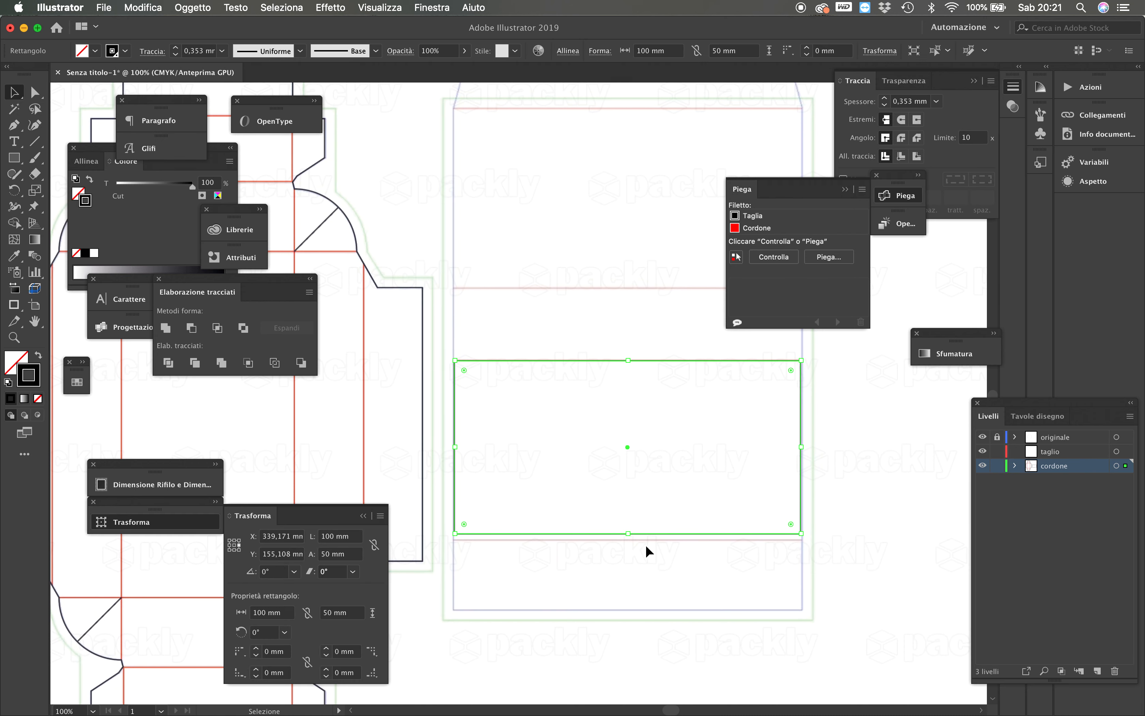
{"action": "left_click", "coordinate": [798, 546]}
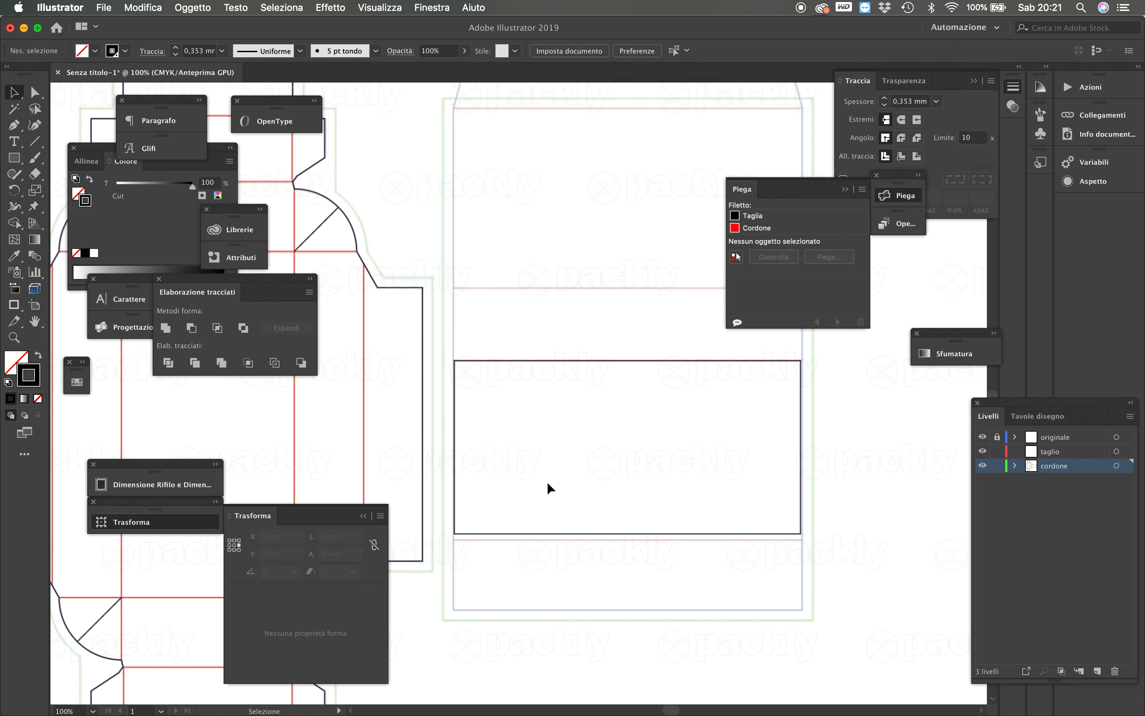
{"action": "left_click", "coordinate": [801, 455]}
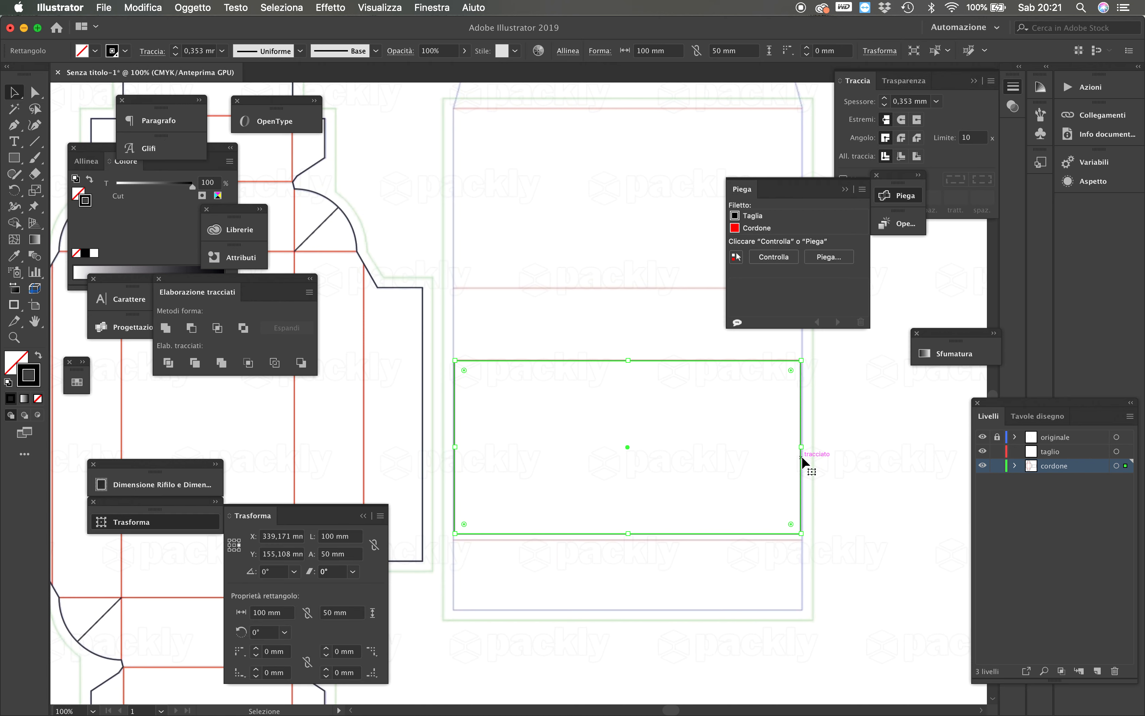
{"action": "key", "text": "Right"}
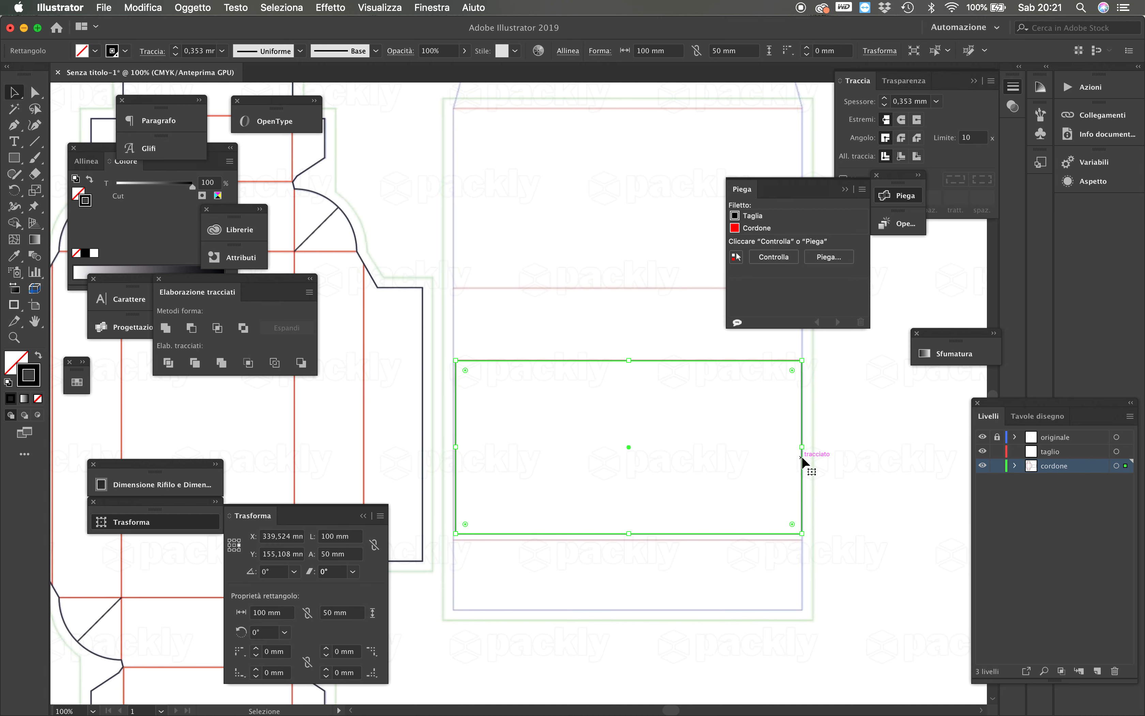
{"action": "left_click", "coordinate": [878, 372]}
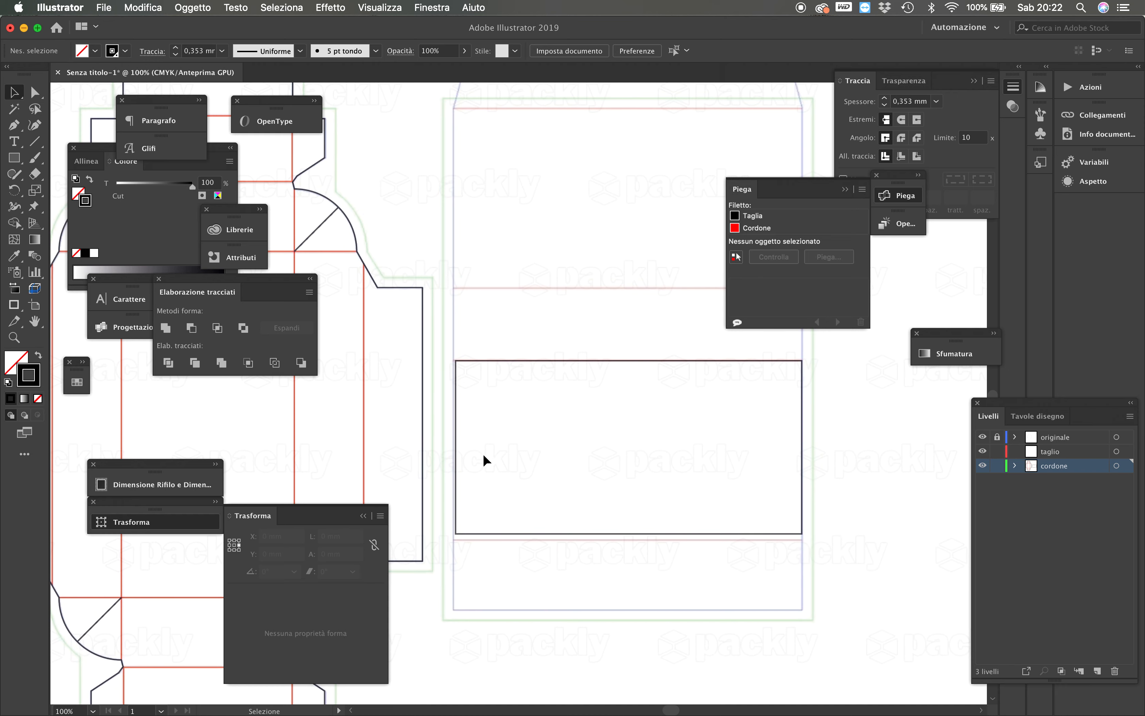
Set the rectangle's transform reference point to its upper-right corner and align its stroke to the inside
{"action": "left_click", "coordinate": [617, 533]}
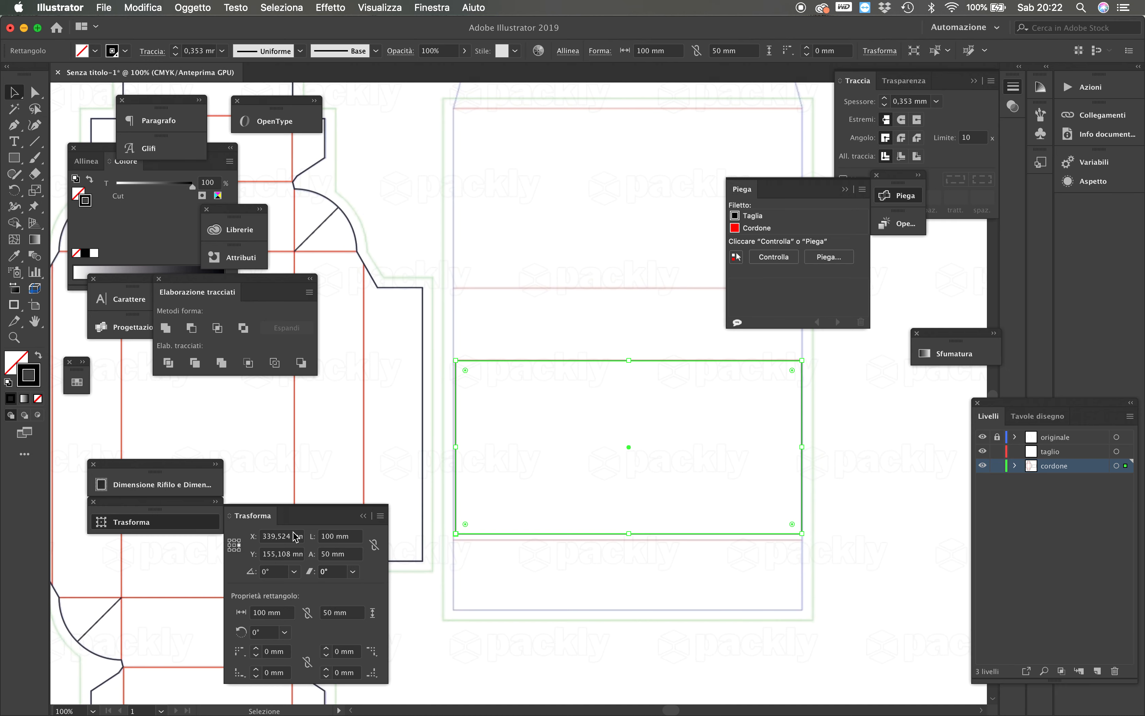
{"action": "left_click", "coordinate": [239, 540]}
{"action": "left_click", "coordinate": [902, 157]}
{"action": "left_click", "coordinate": [901, 157]}
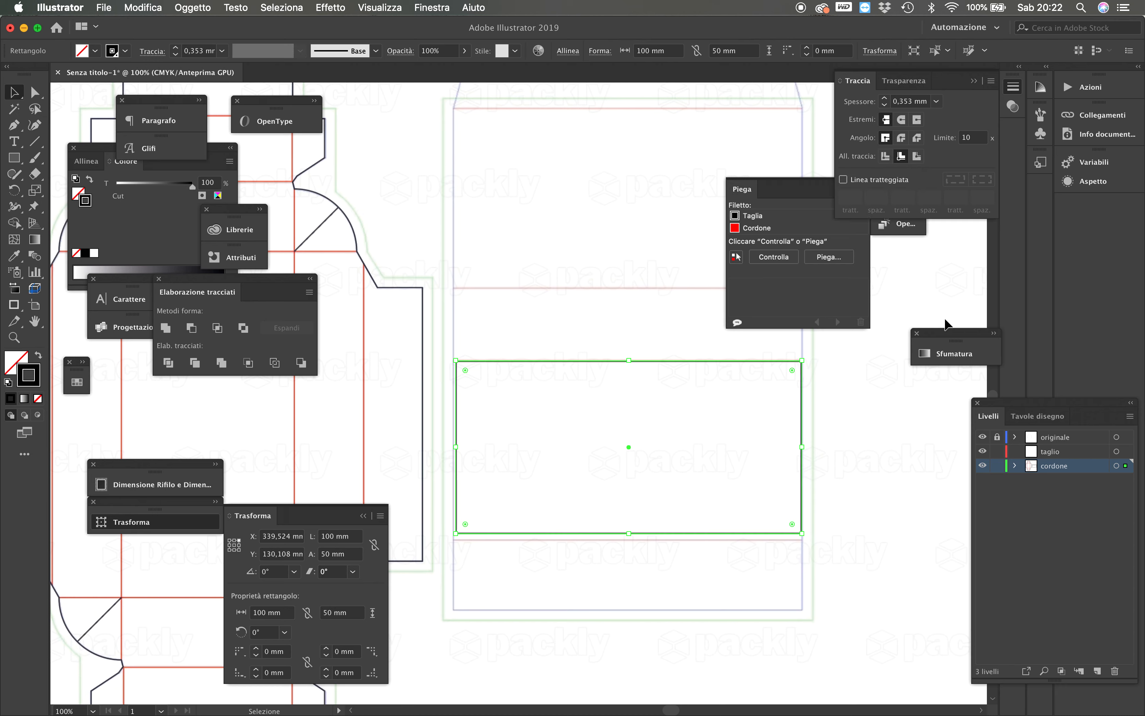
Nudge the rectangle one more increment to the right to match the sleeve's outer edge
{"action": "left_click", "coordinate": [656, 576]}
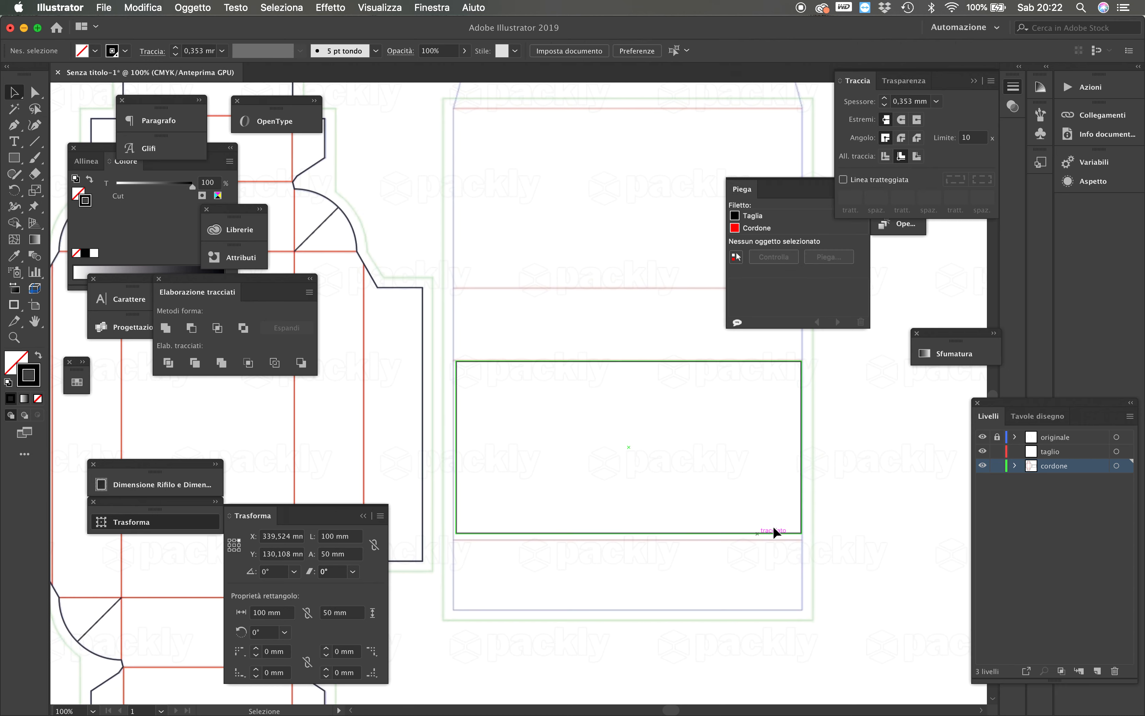
{"action": "left_click", "coordinate": [797, 504]}
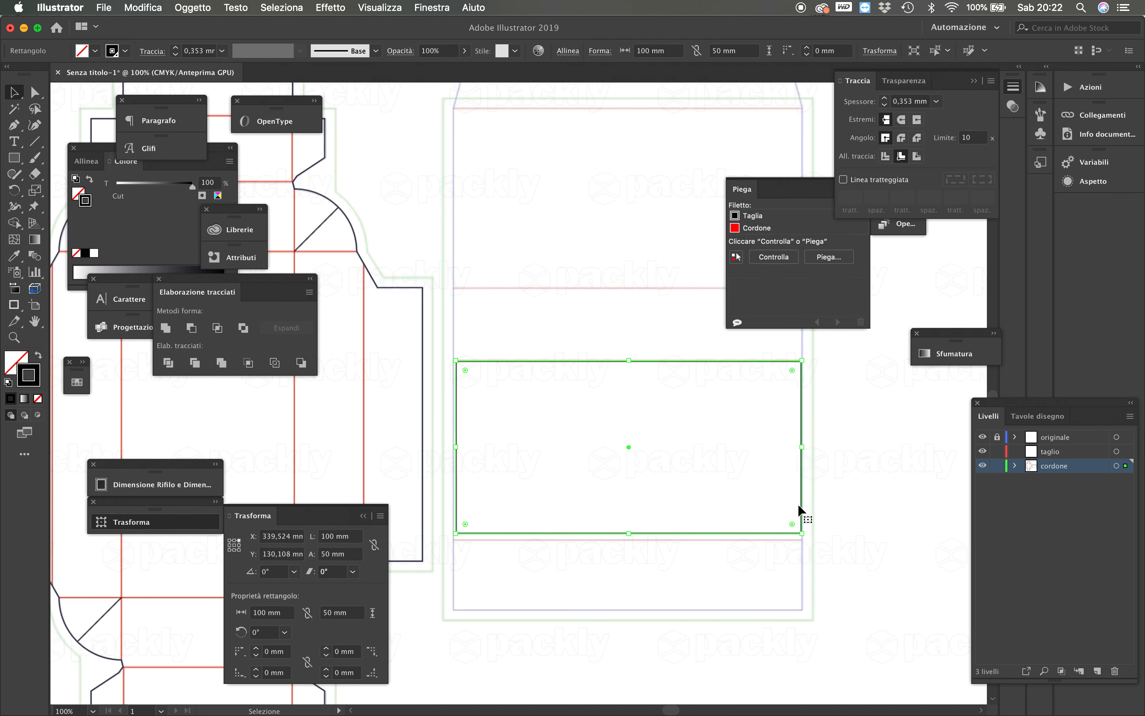
{"action": "key", "text": "Right"}
{"action": "left_click", "coordinate": [876, 460]}
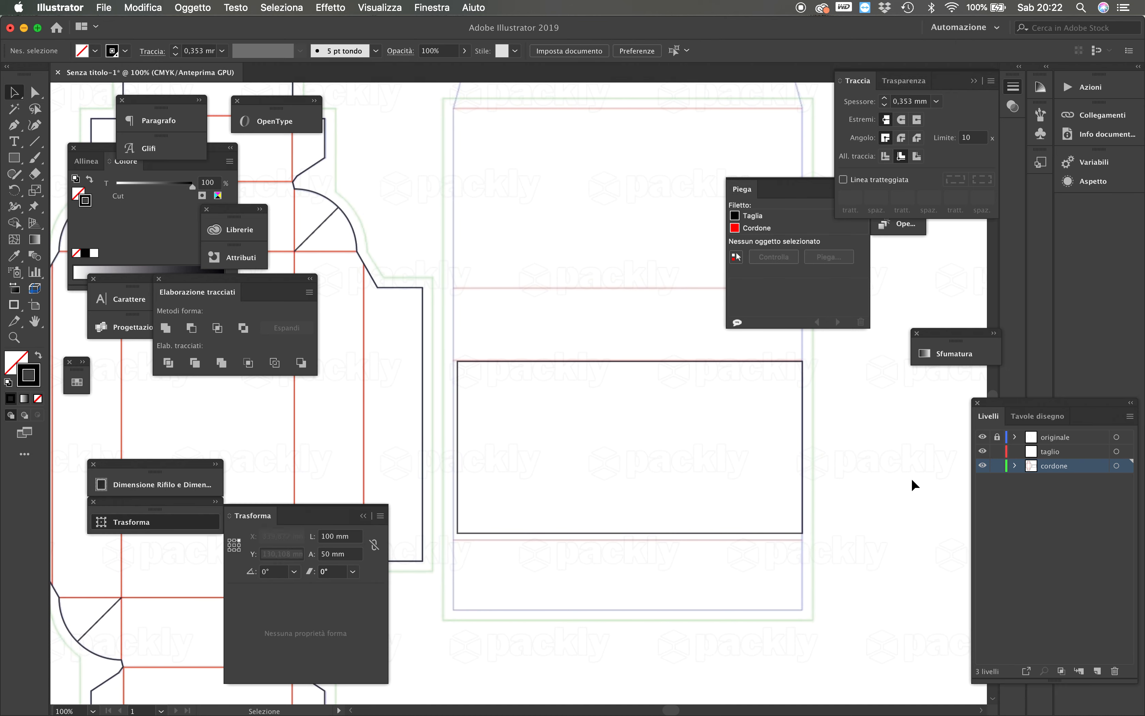
Set the width of the sleeve panel rectangle to 102 mm
{"action": "left_click", "coordinate": [804, 382]}
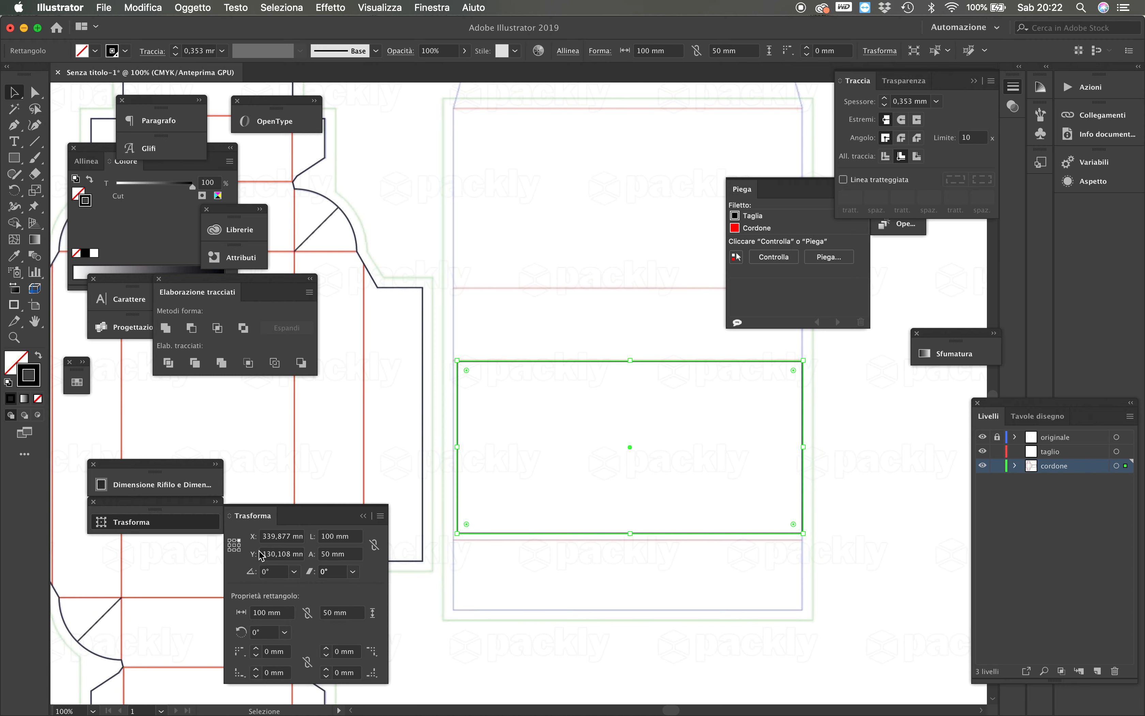
{"action": "left_click", "coordinate": [354, 539]}
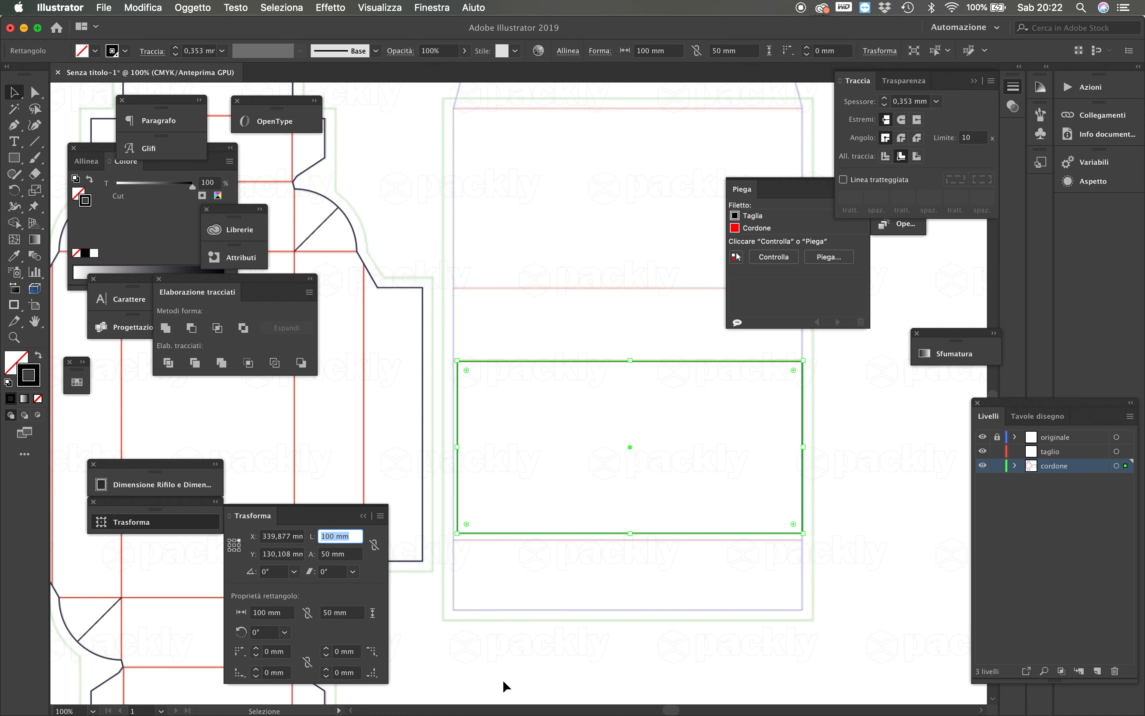
{"action": "type", "text": "10"}
{"action": "key", "text": "Return"}
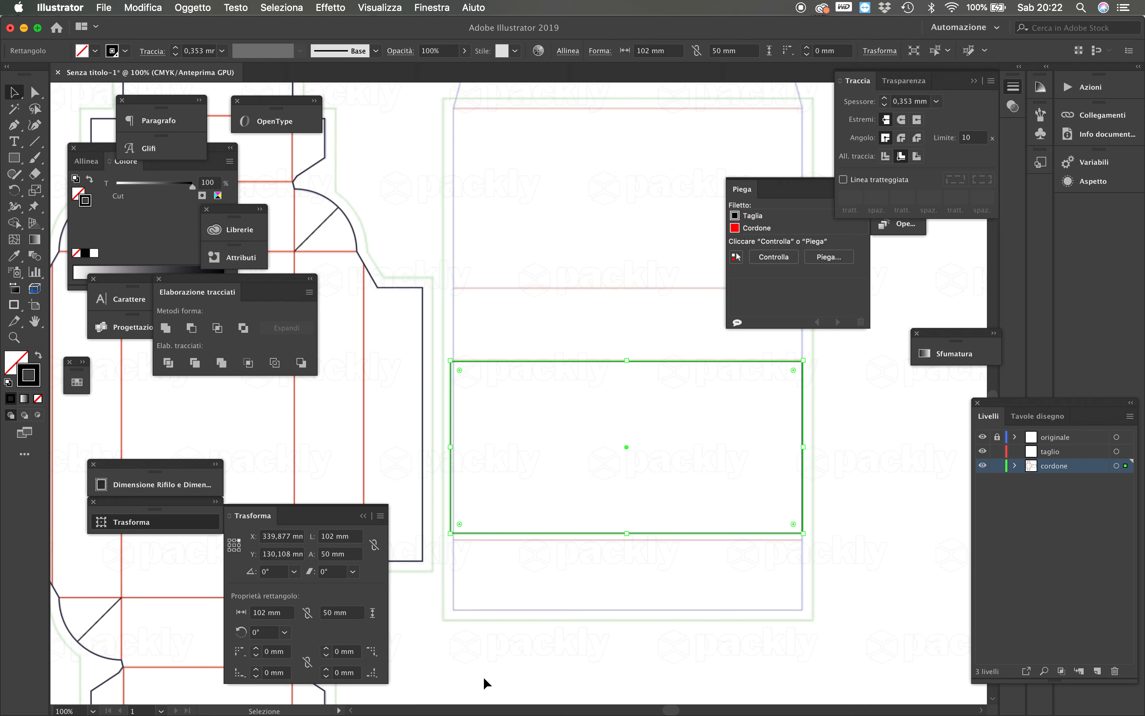
Set the sleeve panel rectangle's width to 101 mm and its height to 52 mm
{"action": "left_click", "coordinate": [358, 536]}
{"action": "type", "text": "101"}
{"action": "key", "text": "Return"}
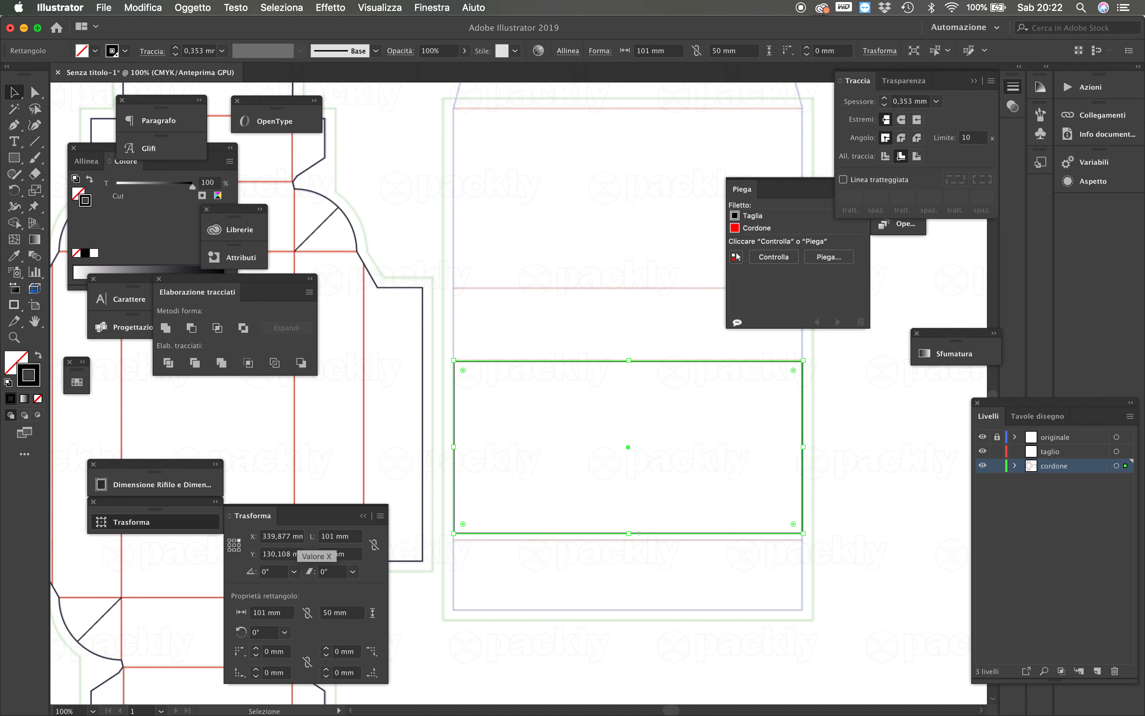
{"action": "left_click", "coordinate": [352, 554]}
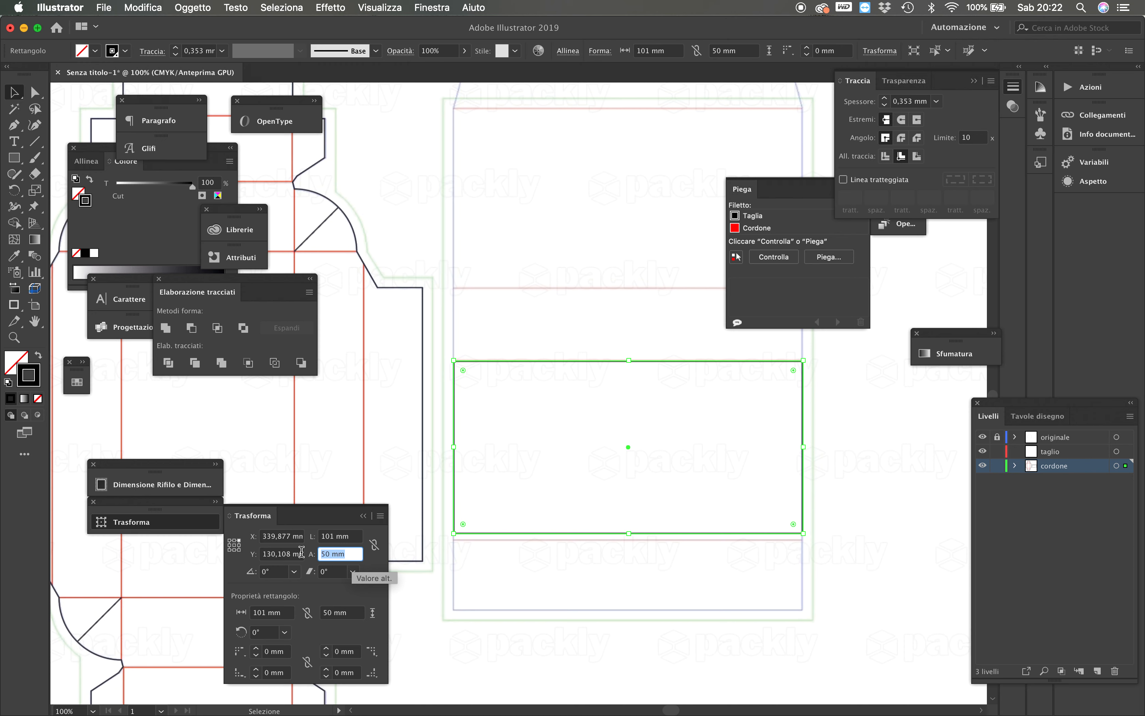
{"action": "type", "text": "52"}
{"action": "key", "text": "Return"}
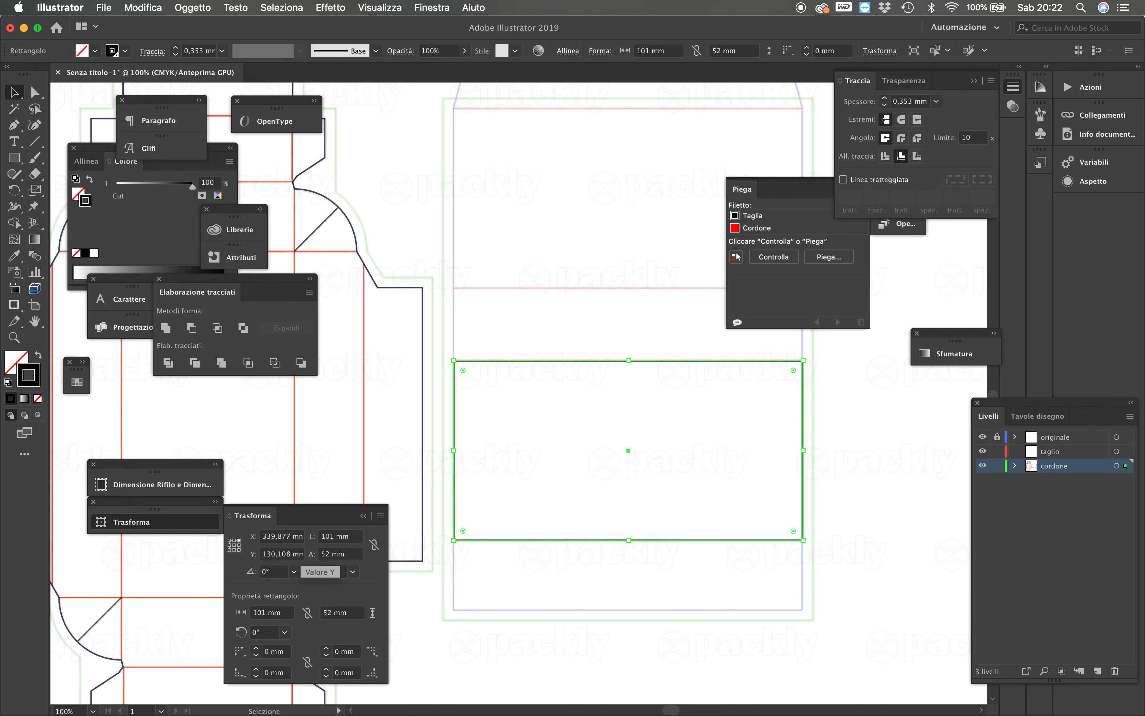
Duplicate the 101 × 52 mm sleeve panel directly below the original so their edges meet
{"action": "left_click", "coordinate": [873, 502]}
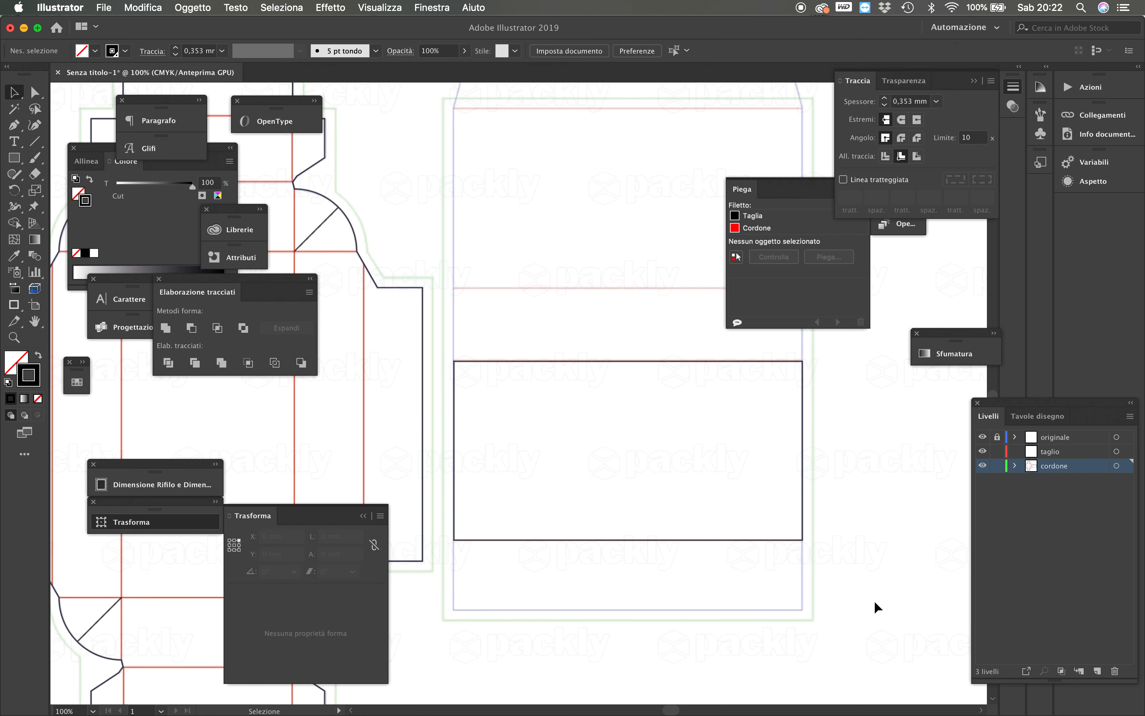
{"action": "left_click_drag", "start_coordinate": [549, 448], "coordinate": [485, 493]}
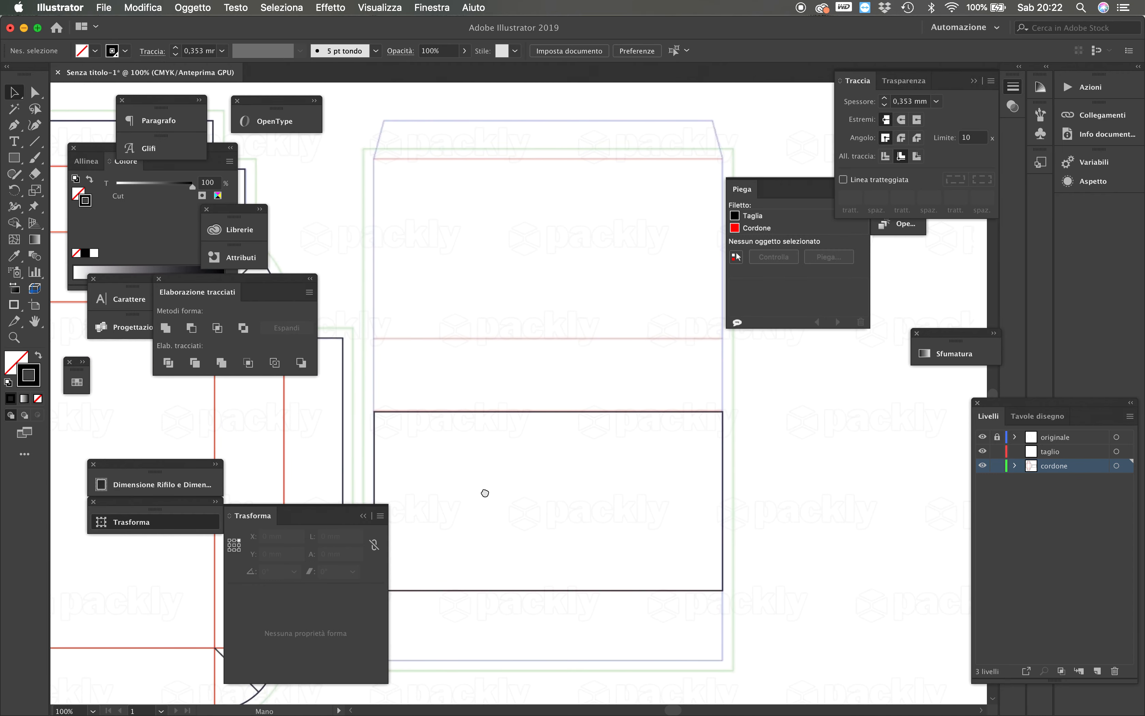
{"action": "key", "text": "super+alt+space"}
{"action": "left_click", "coordinate": [518, 551]}
{"action": "scroll", "coordinate": [540, 560], "scroll_direction": "up", "scroll_amount": 2}
{"action": "scroll", "coordinate": [539, 560], "scroll_direction": "left", "scroll_amount": 1}
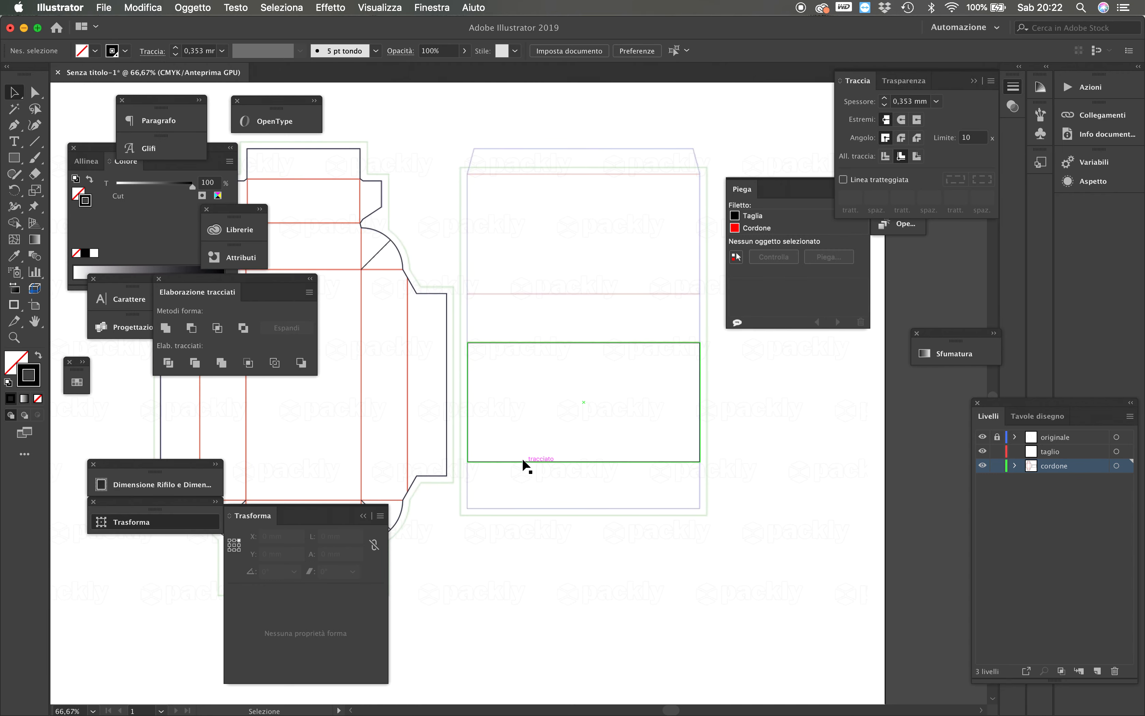
{"action": "left_click_drag", "start_coordinate": [529, 466], "coordinate": [535, 587]}
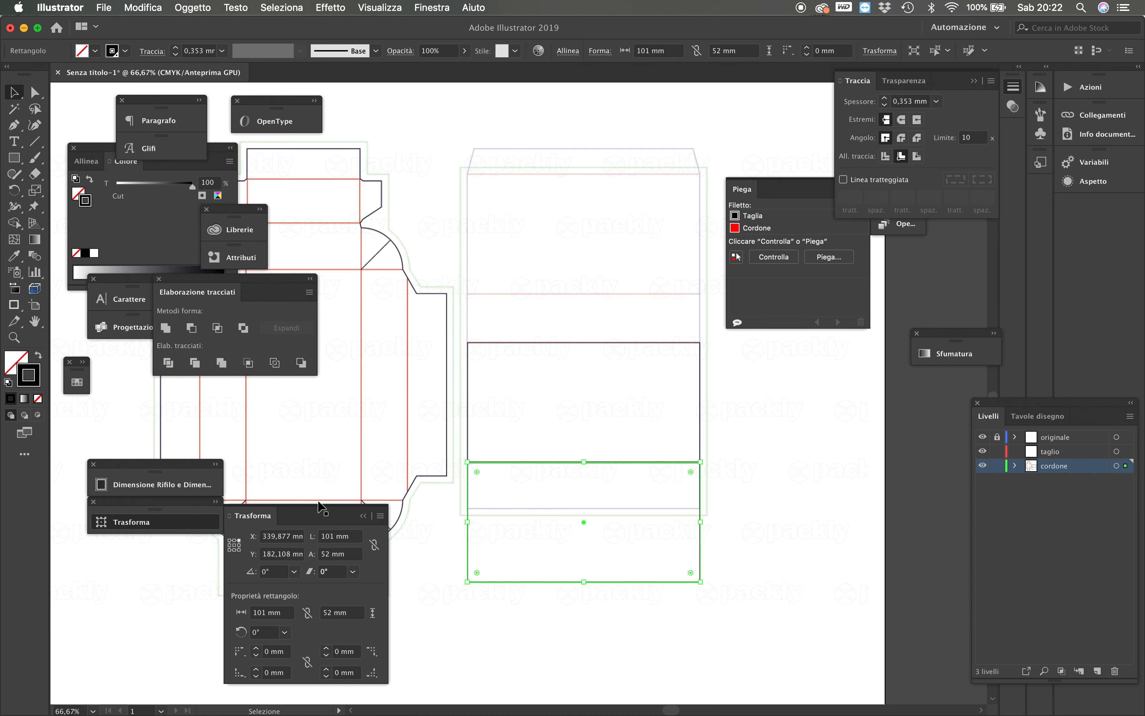
Set the lower copy's height to 20 mm, keeping its top edge fixed with the upper-centre reference point
{"action": "left_click", "coordinate": [230, 545]}
{"action": "double_click", "coordinate": [351, 554]}
{"action": "type", "text": "20"}
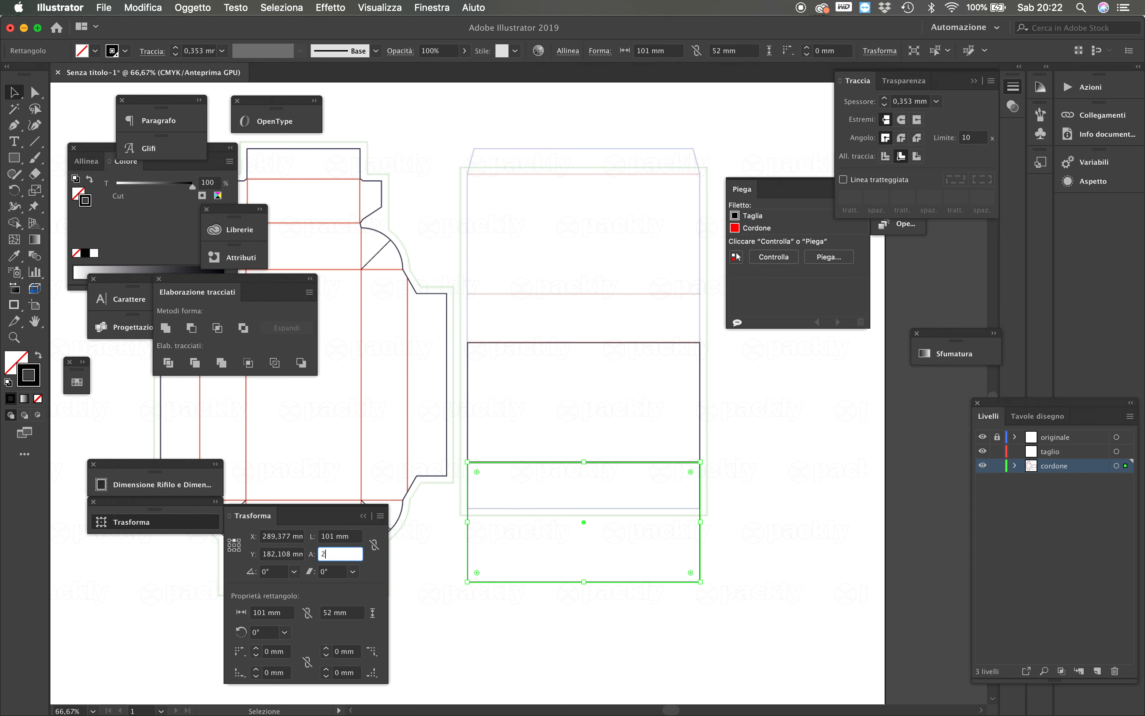
{"action": "key", "text": "Return"}
{"action": "key", "text": "super+plus"}
{"action": "key", "text": "super+plus"}
{"action": "left_click_drag", "start_coordinate": [613, 531], "coordinate": [636, 460]}
{"action": "left_click", "coordinate": [652, 463]}
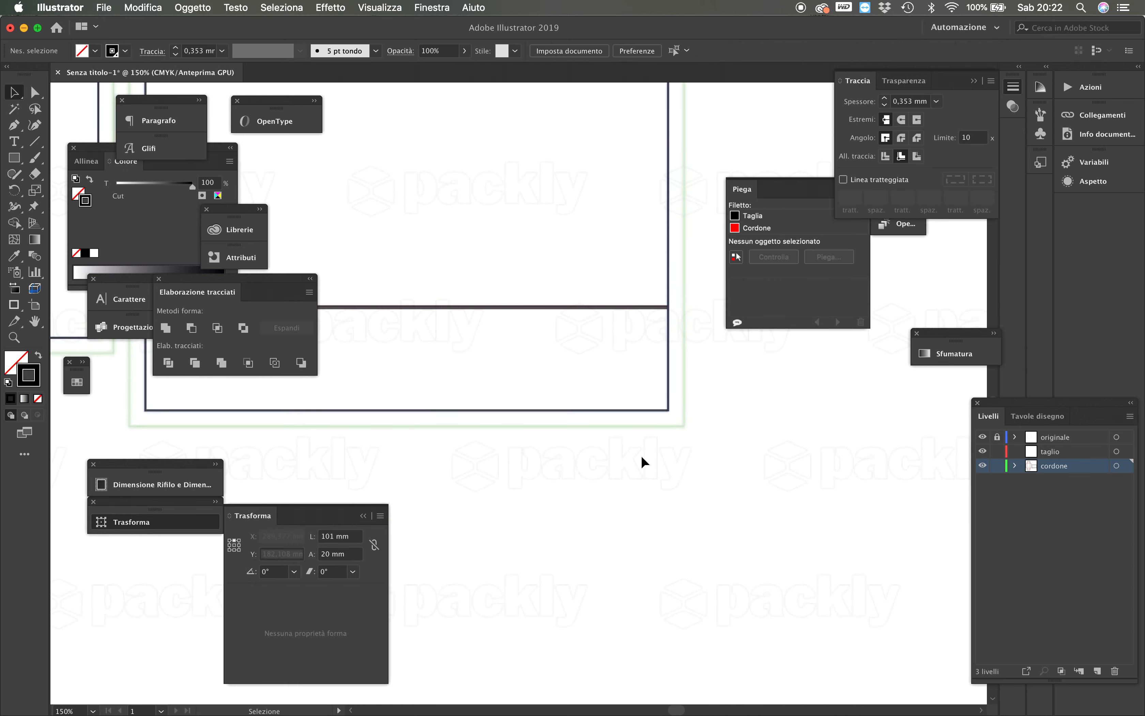
{"action": "left_click", "coordinate": [503, 353], "text": "alt+super"}
{"action": "left_click", "coordinate": [479, 311], "text": "alt+super"}
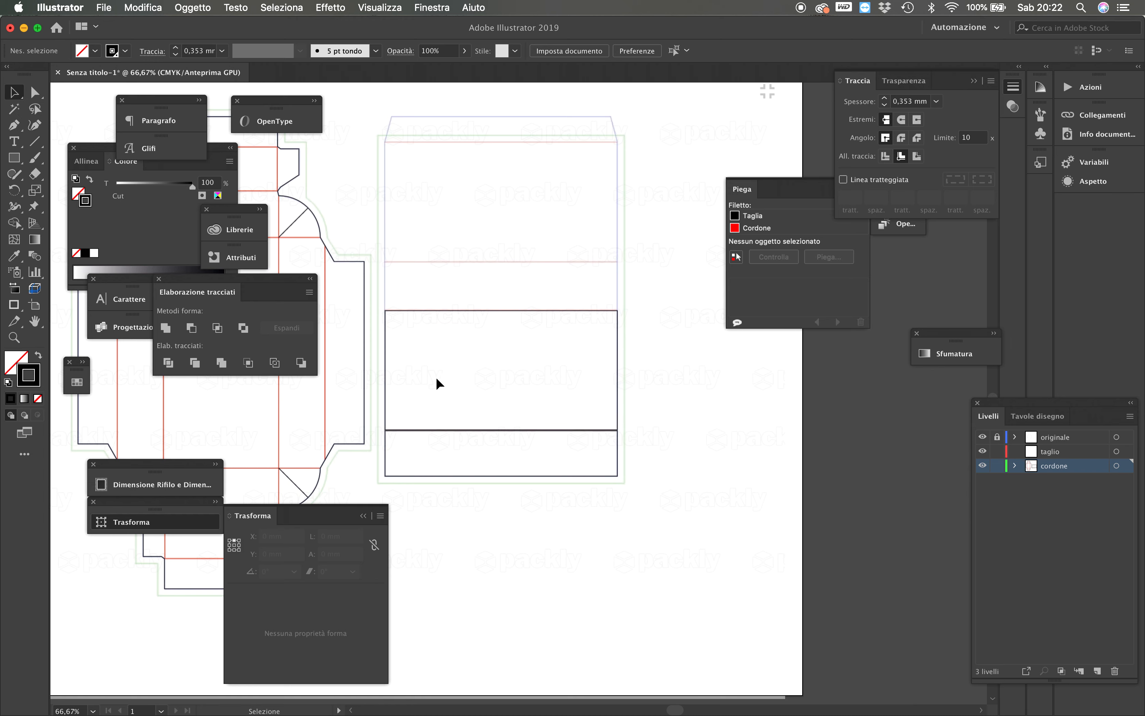
Duplicate the 20 mm high panel directly above the 52 mm panel so their edges meet
{"action": "left_click", "coordinate": [617, 456]}
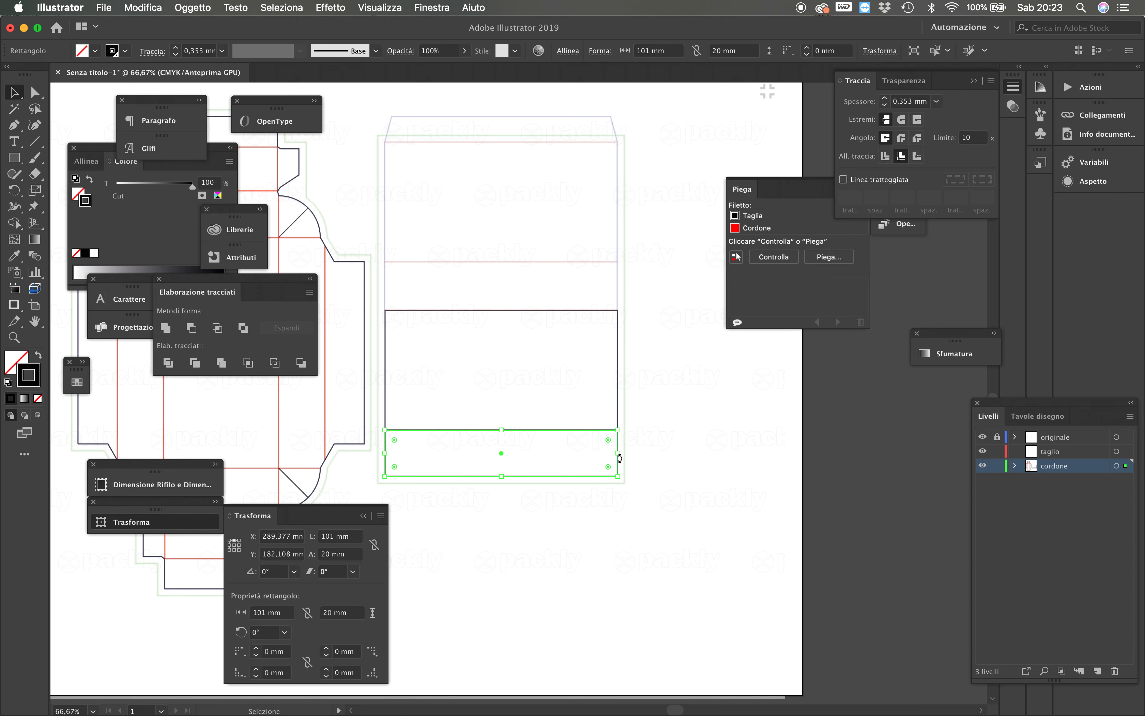
{"action": "left_click_drag", "start_coordinate": [620, 458], "coordinate": [659, 445]}
{"action": "left_click", "coordinate": [659, 445]}
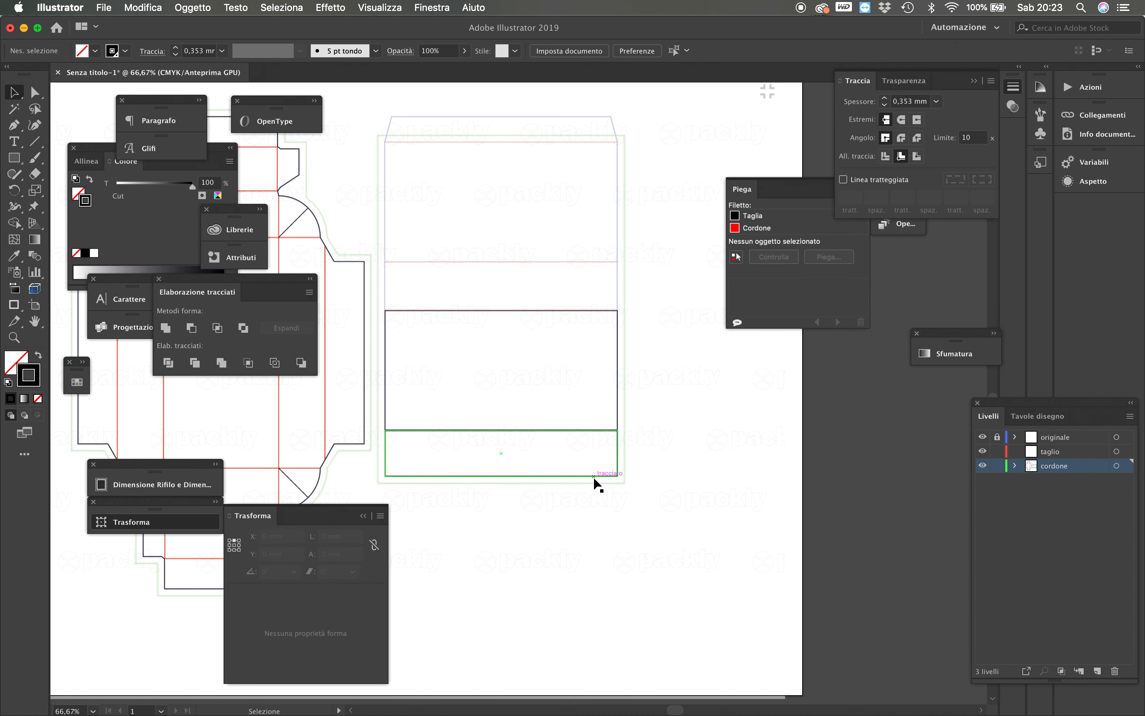
{"action": "left_click_drag", "start_coordinate": [593, 475], "coordinate": [603, 320]}
{"action": "scroll", "coordinate": [539, 273], "scroll_direction": "up", "scroll_amount": 1}
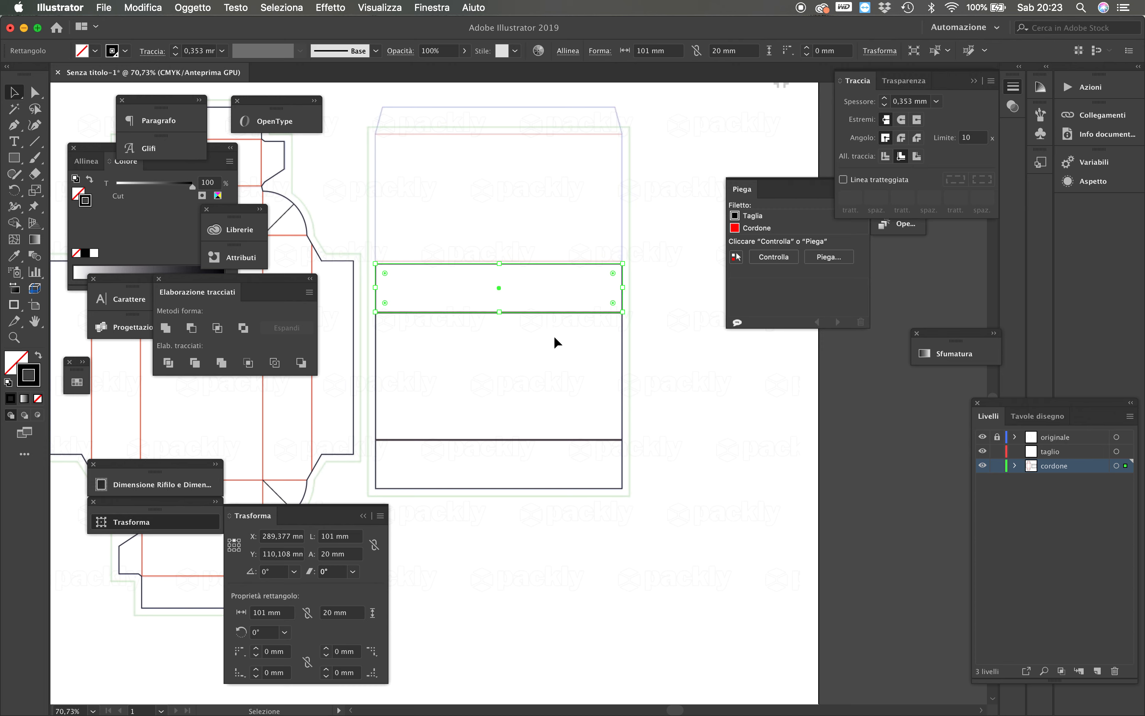
{"action": "key", "text": "super+1"}
{"action": "left_click_drag", "start_coordinate": [557, 365], "coordinate": [621, 415]}
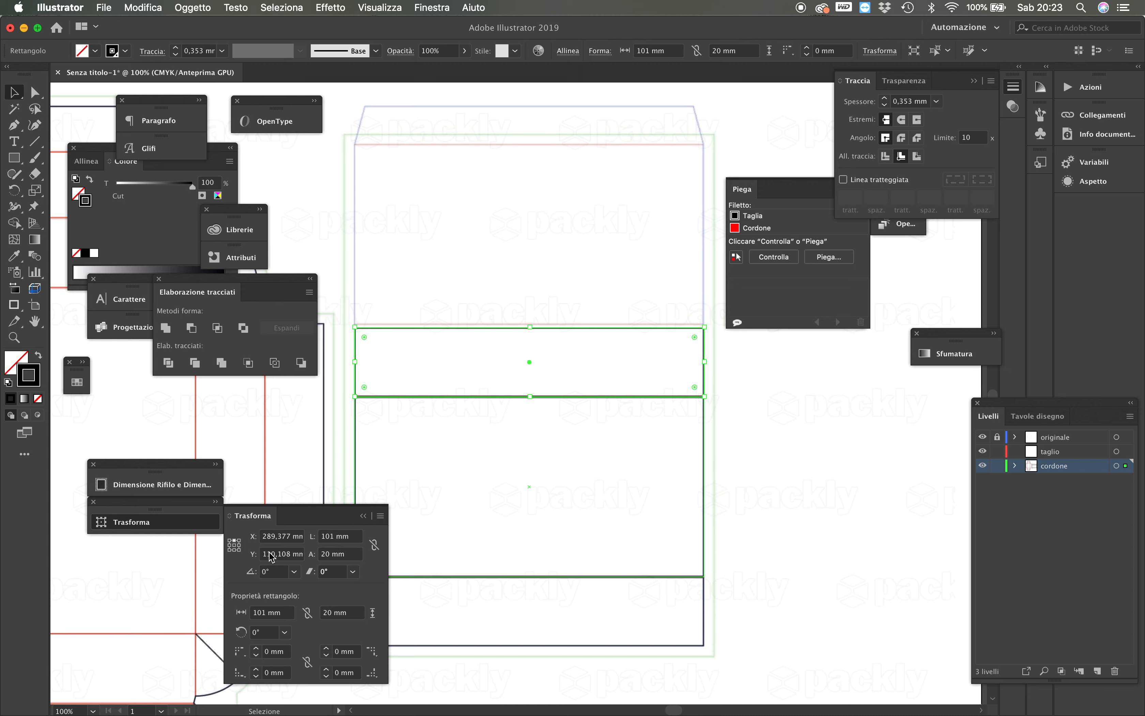
Set the upper side panel's height to 21 mm, keeping its bottom edge fixed with the lower-centre reference point
{"action": "left_click", "coordinate": [235, 555]}
{"action": "left_click", "coordinate": [351, 555]}
{"action": "type", "text": "21"}
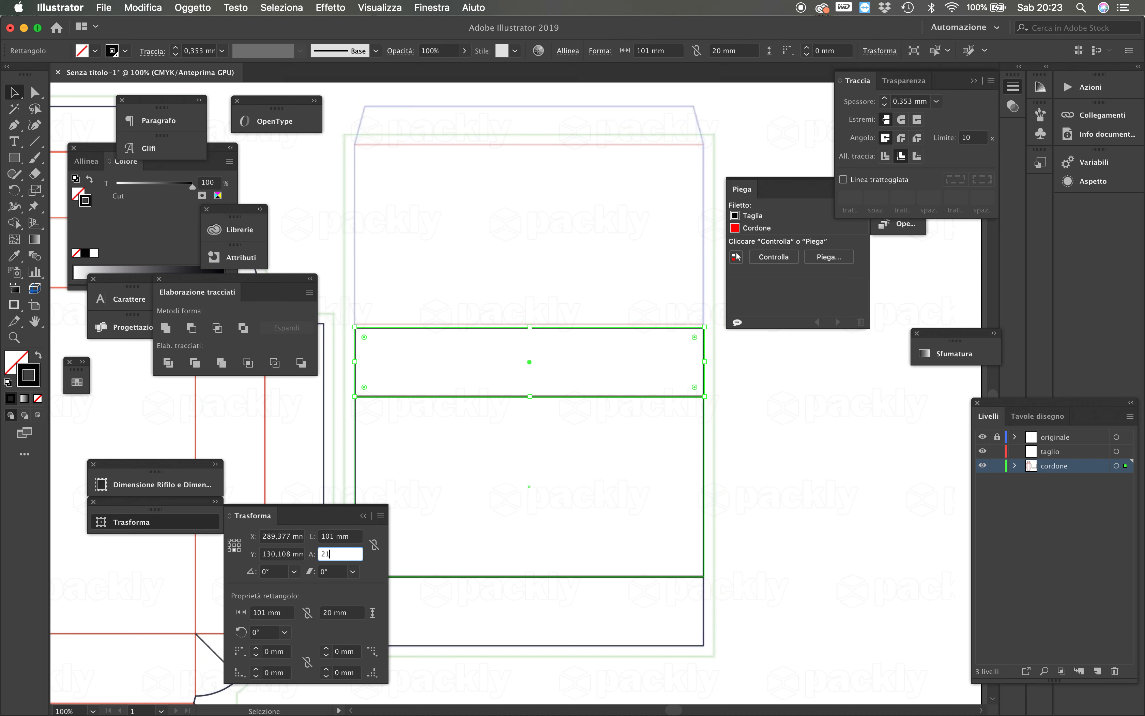
{"action": "key", "text": "Return"}
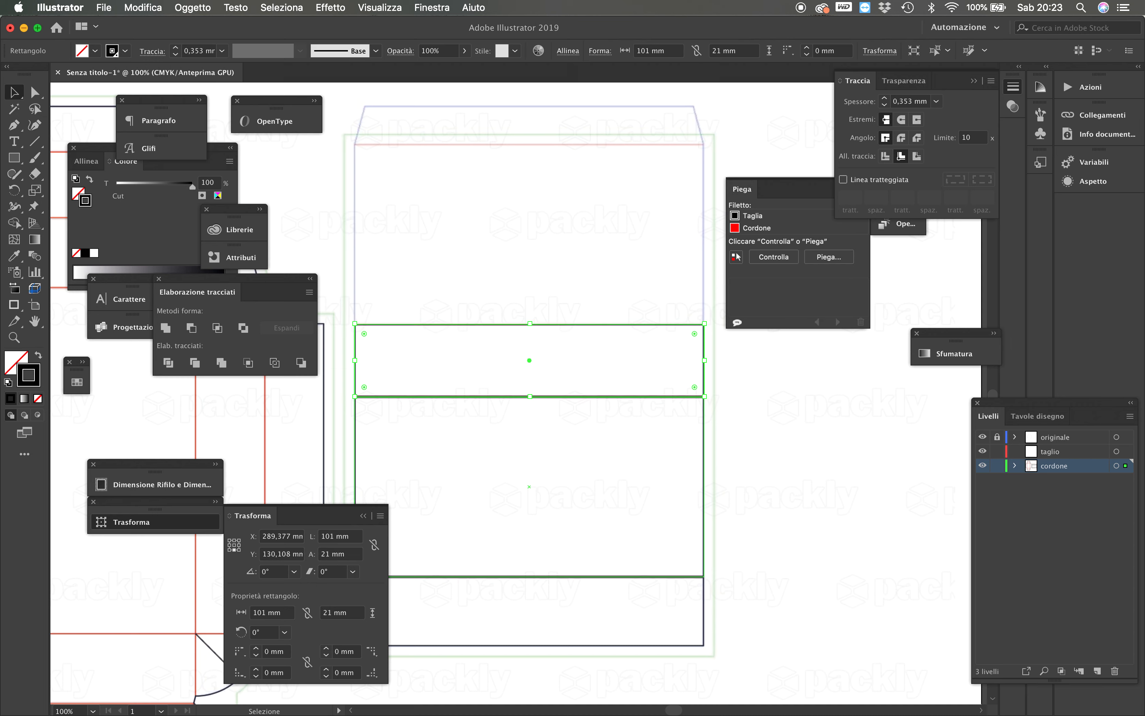
{"action": "left_click", "coordinate": [753, 543]}
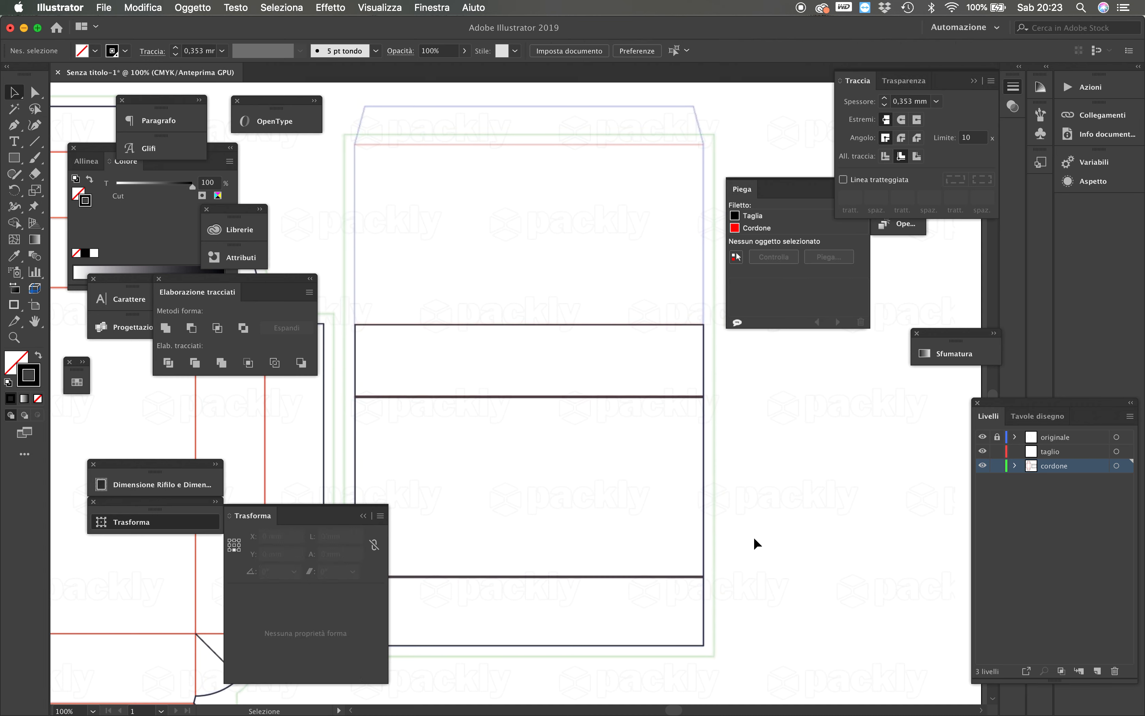
Set the stroke weight of all three sleeve panels to 0,1 mm and inspect the lower fold lines up close
{"action": "key", "text": "super+minus"}
{"action": "left_click_drag", "start_coordinate": [620, 231], "coordinate": [486, 462]}
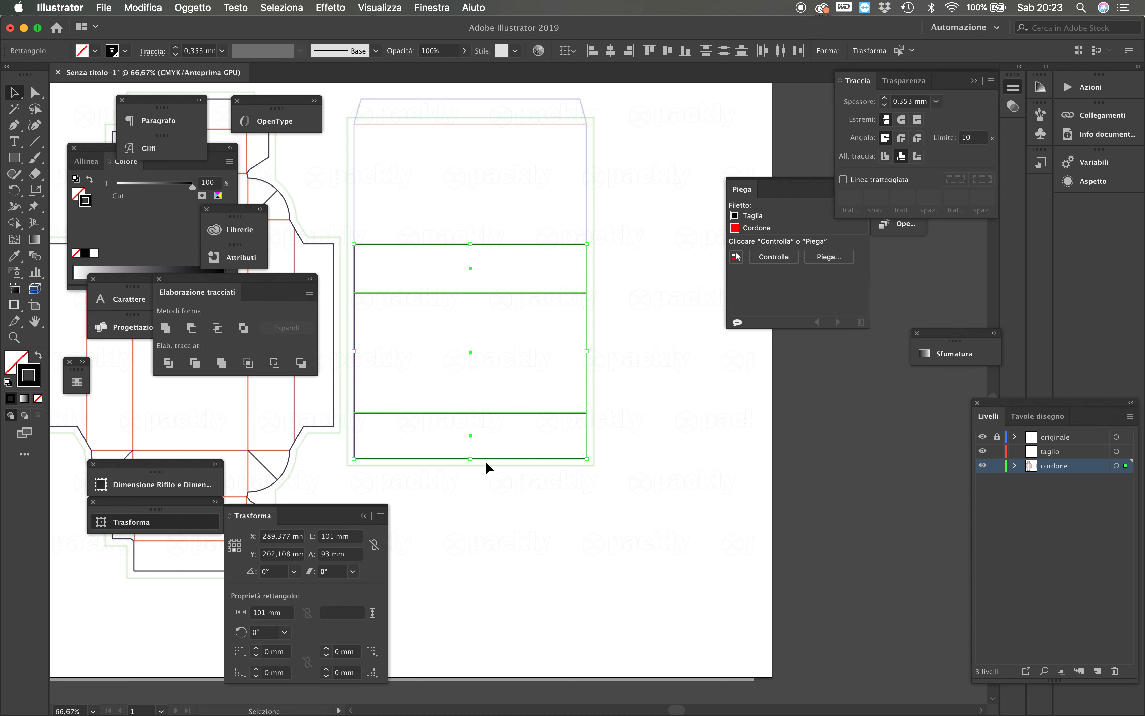
{"action": "left_click", "coordinate": [221, 51]}
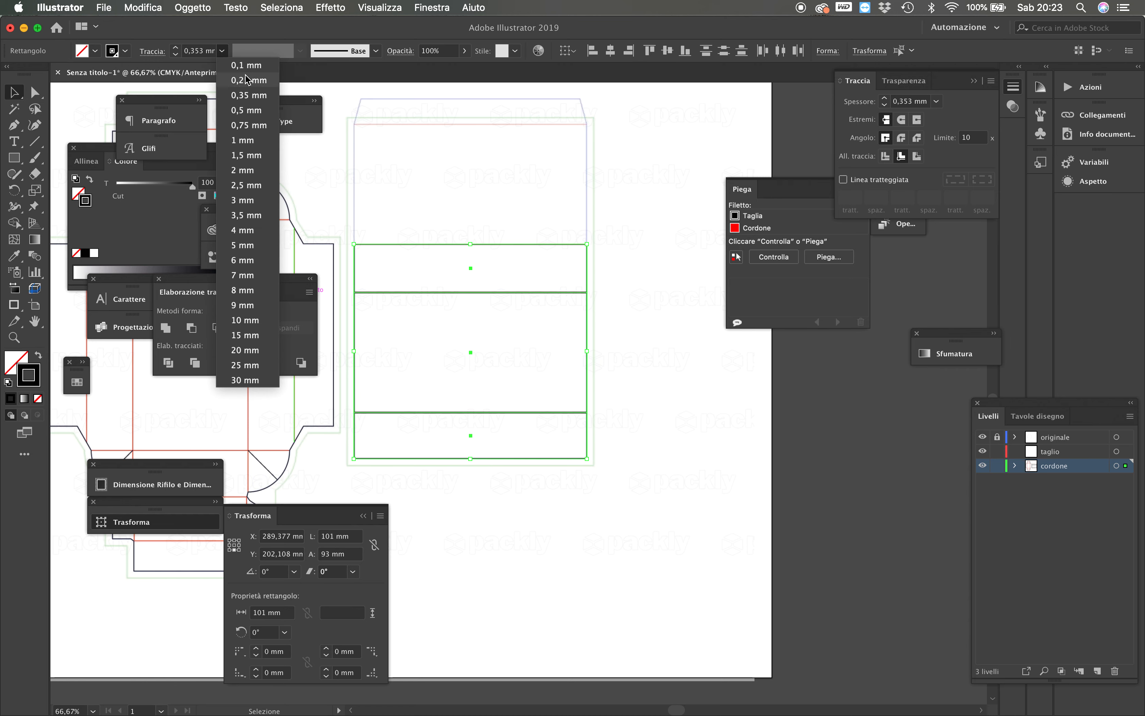
{"action": "left_click", "coordinate": [246, 65]}
{"action": "left_click", "coordinate": [685, 394]}
{"action": "key", "text": "z"}
{"action": "left_click", "coordinate": [539, 440]}
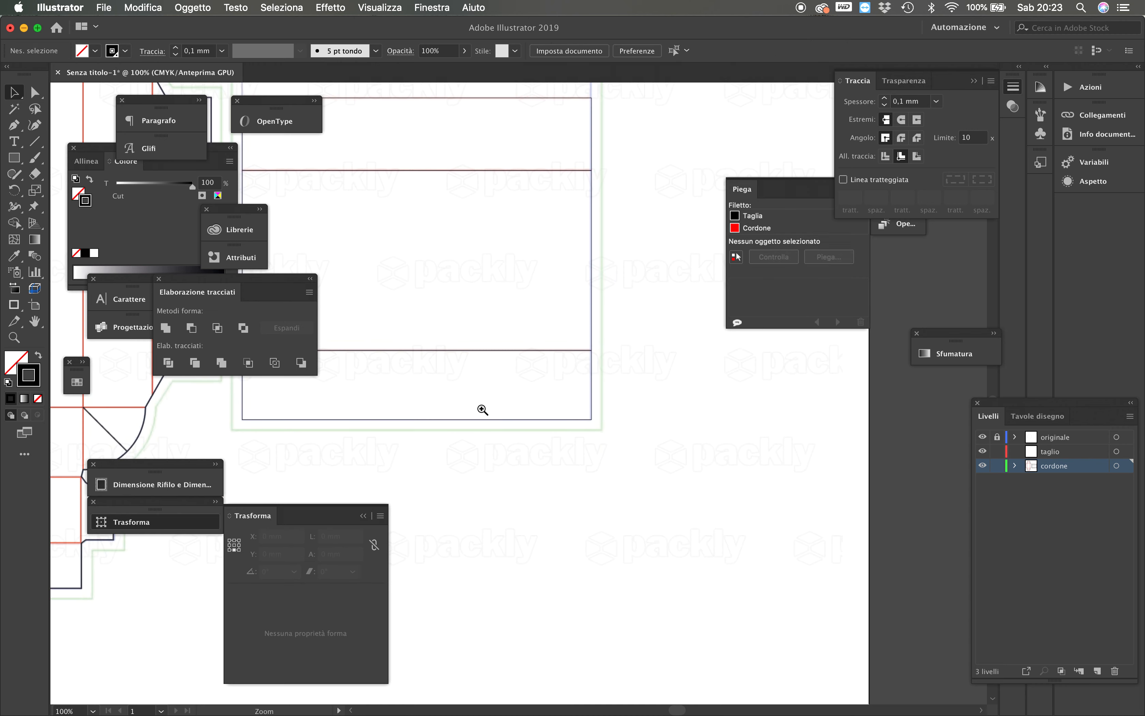
{"action": "left_click", "coordinate": [483, 409]}
{"action": "key", "text": "v"}
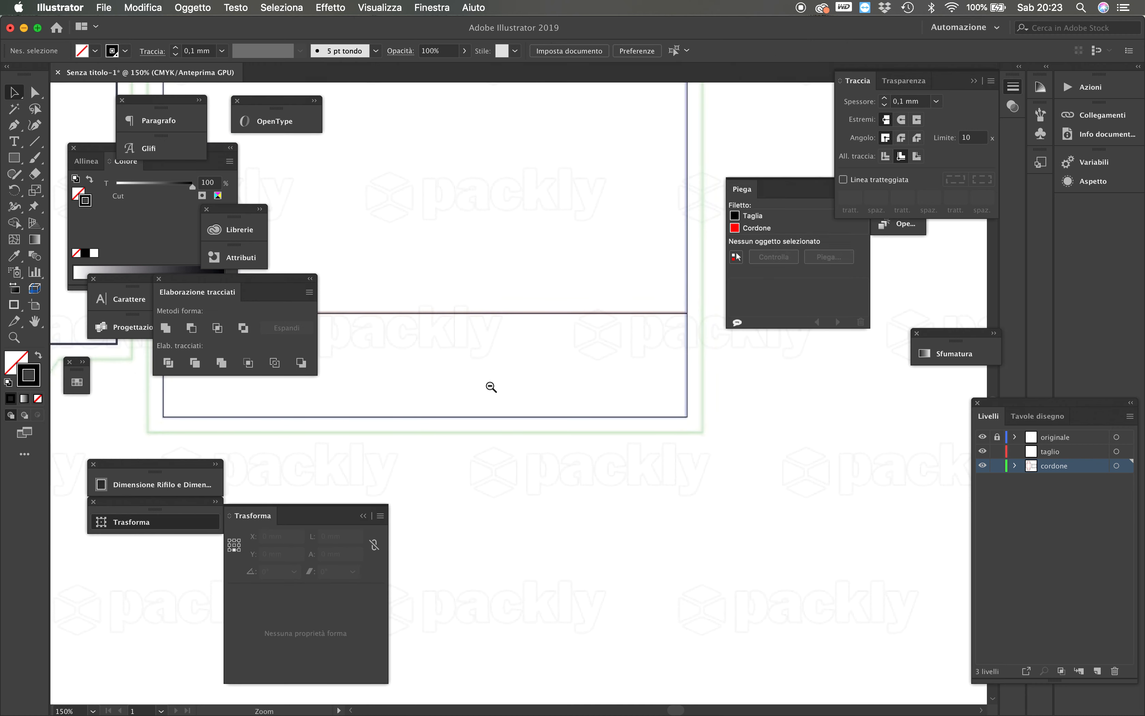
{"action": "key", "text": "super+minus"}
{"action": "key", "text": "super+minus"}
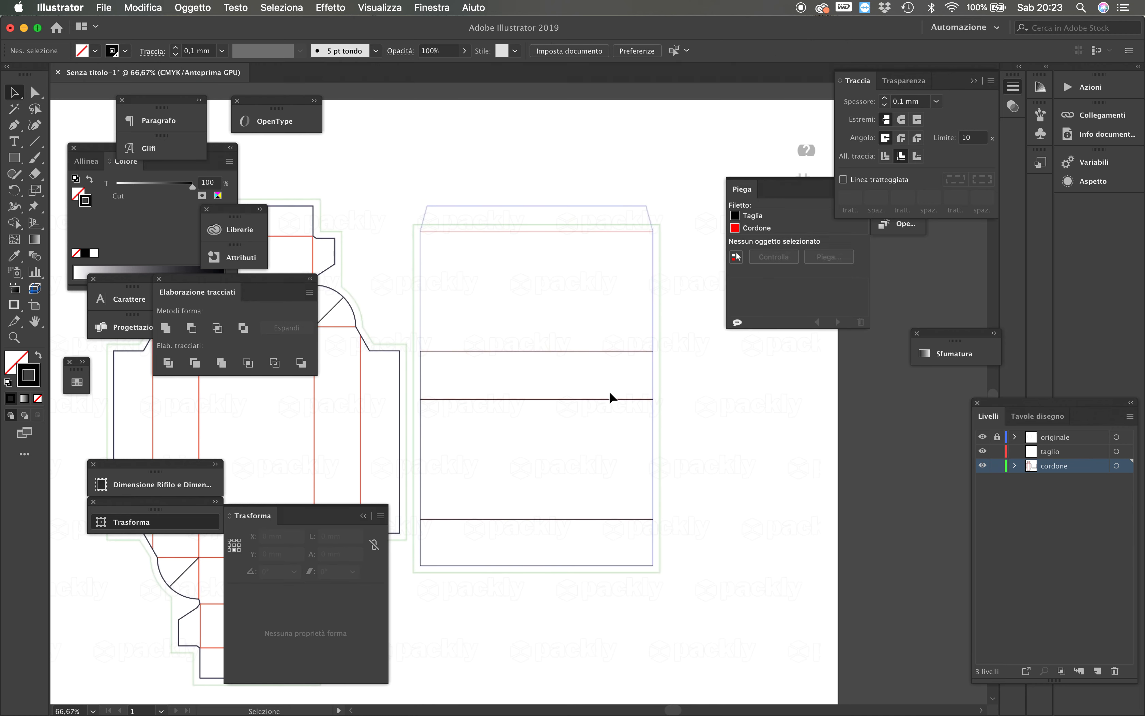
Duplicate the 52 mm panel directly above the 21 mm panel and check its alignment with the original dieline
{"action": "left_click", "coordinate": [630, 258]}
{"action": "left_click", "coordinate": [653, 433]}
{"action": "left_click_drag", "start_coordinate": [653, 441], "coordinate": [647, 269]}
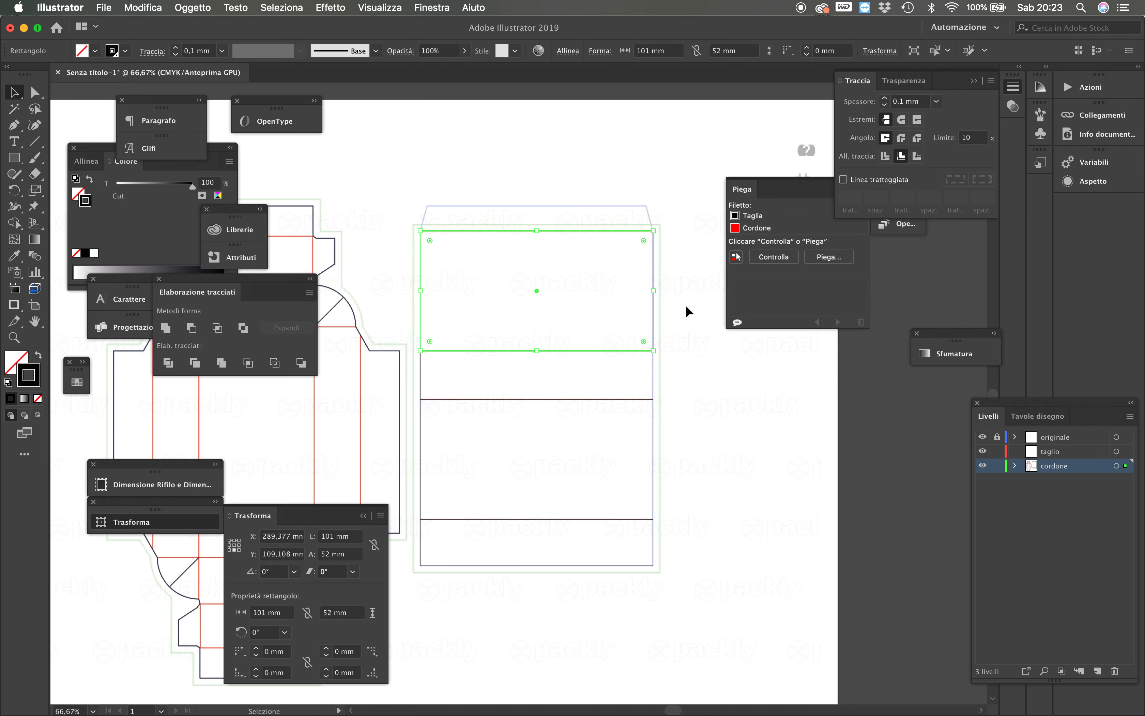
{"action": "key", "text": "super+shift+a"}
{"action": "left_click", "coordinate": [590, 241]}
{"action": "left_click", "coordinate": [572, 412]}
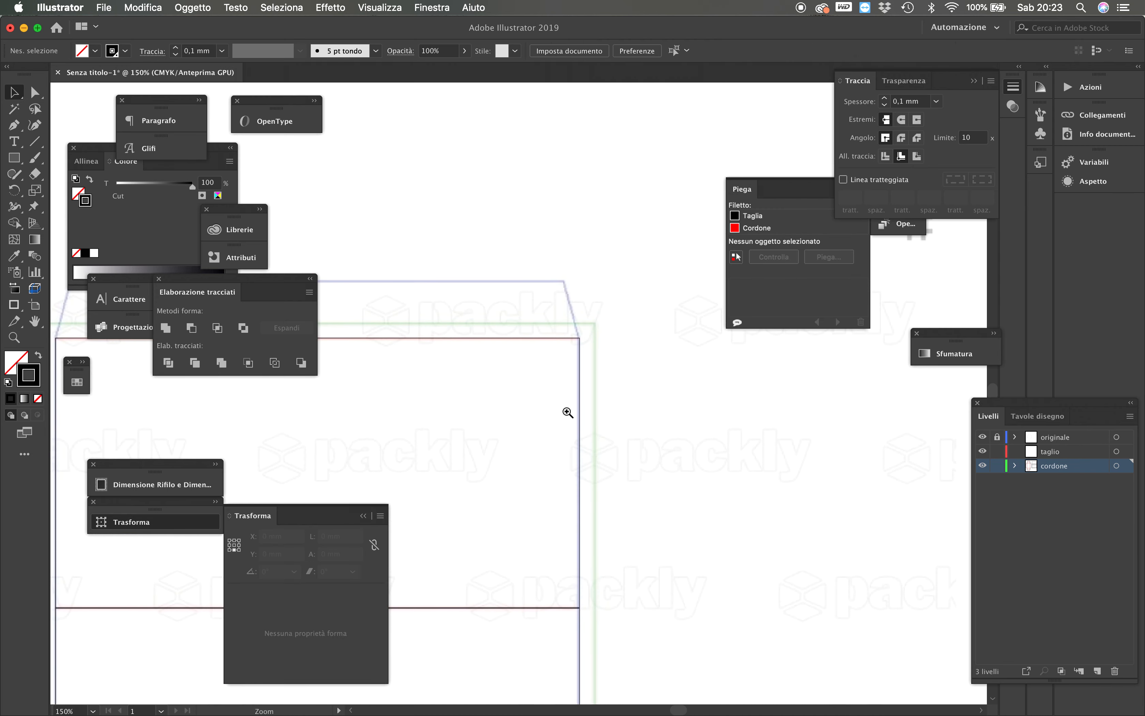
{"action": "left_click", "coordinate": [546, 411]}
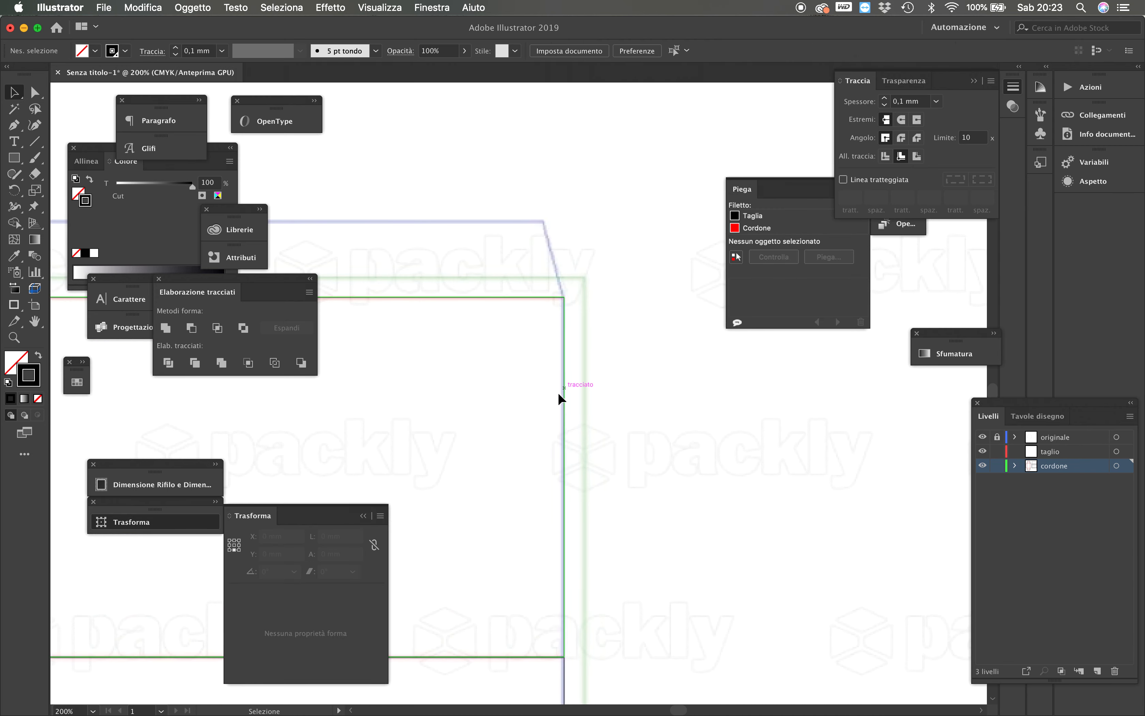
{"action": "left_click", "coordinate": [544, 401], "text": "alt"}
{"action": "left_click", "coordinate": [546, 400], "text": "alt"}
{"action": "left_click_drag", "start_coordinate": [492, 411], "coordinate": [677, 450]}
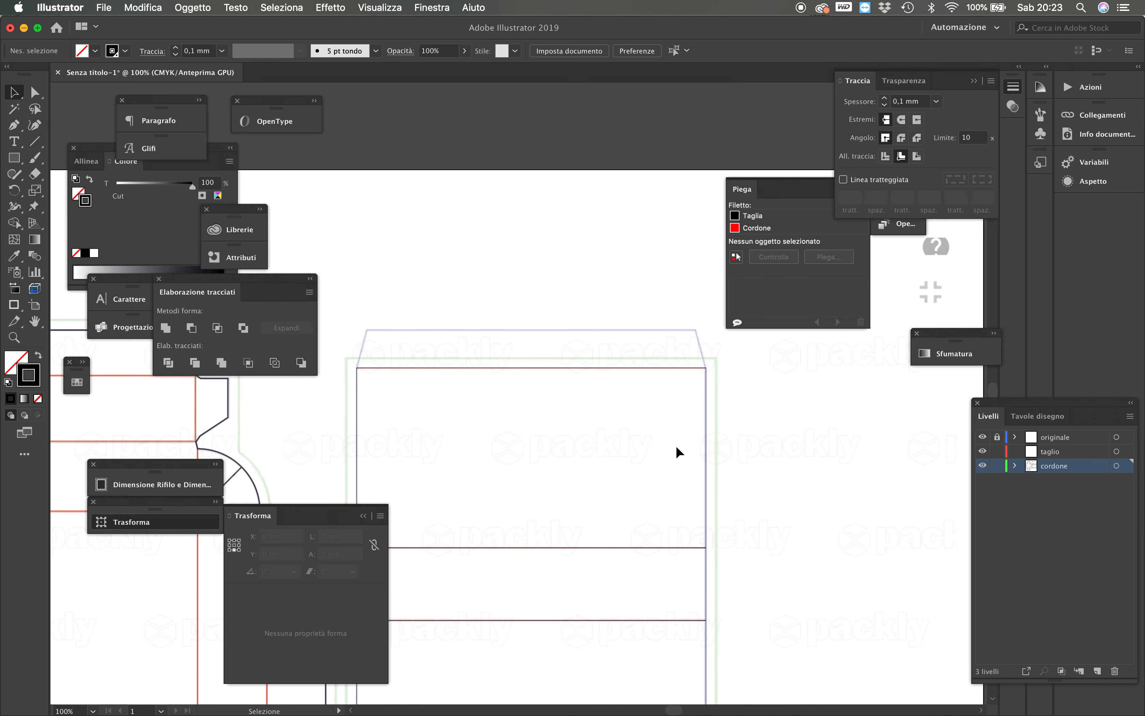
Duplicate the 21 mm panel above the topmost panel as the glue flap and set the copy's height to 10 mm
{"action": "left_click_drag", "start_coordinate": [706, 545], "coordinate": [703, 350]}
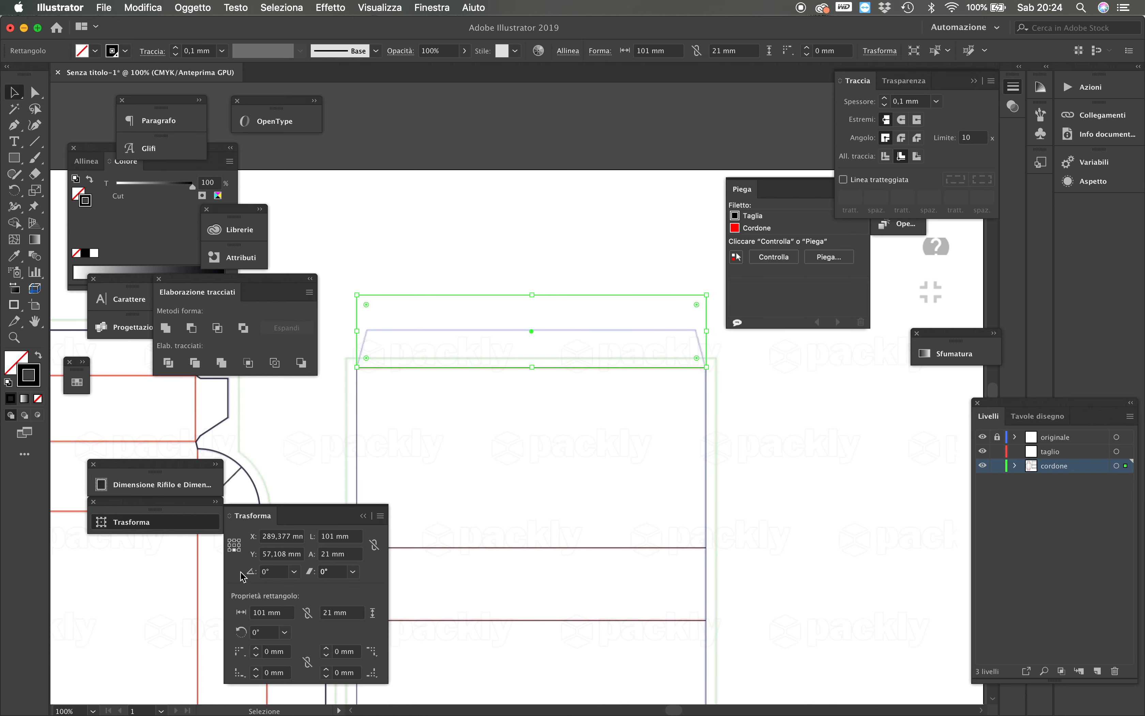
{"action": "left_click", "coordinate": [355, 555]}
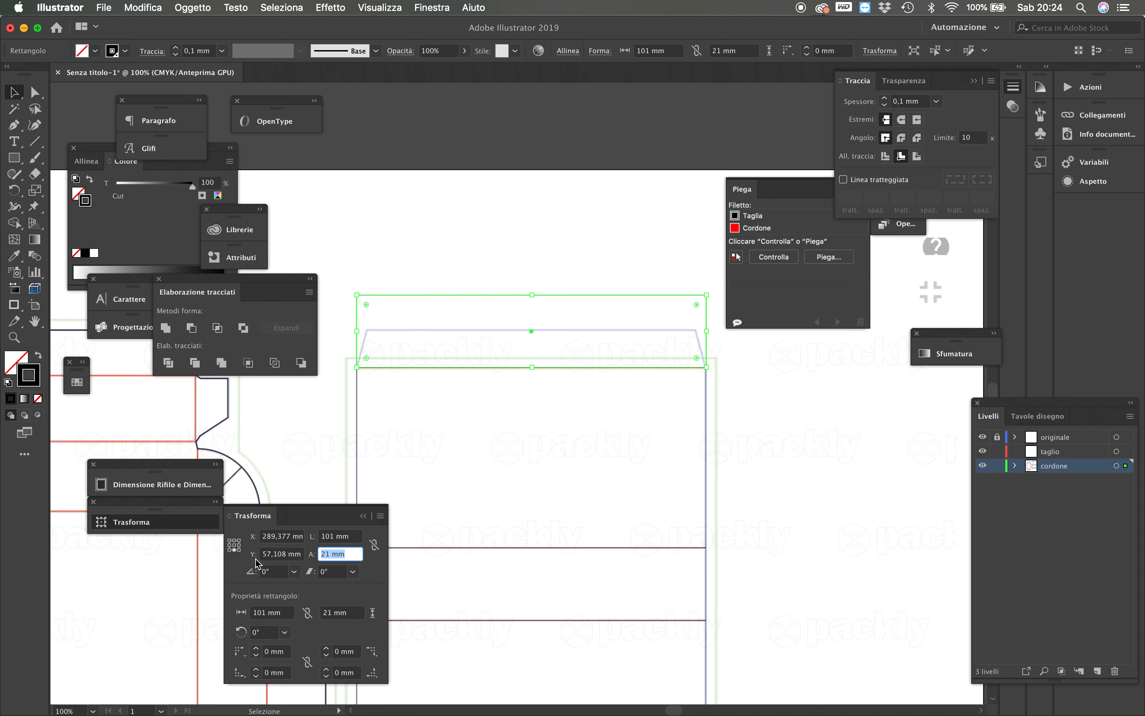
{"action": "type", "text": "10"}
{"action": "key", "text": "Return"}
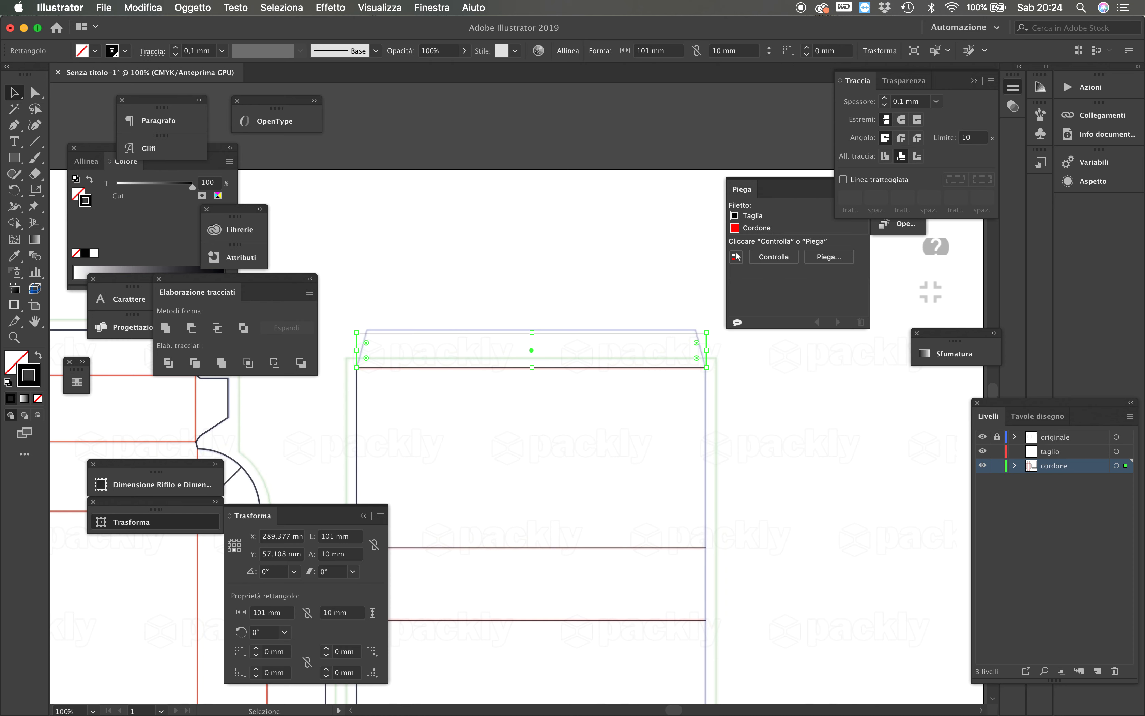
Set the glue flap rectangle's height to 11 mm to match the original flap
{"action": "left_click", "coordinate": [347, 553]}
{"action": "type", "text": "11"}
{"action": "key", "text": "Return"}
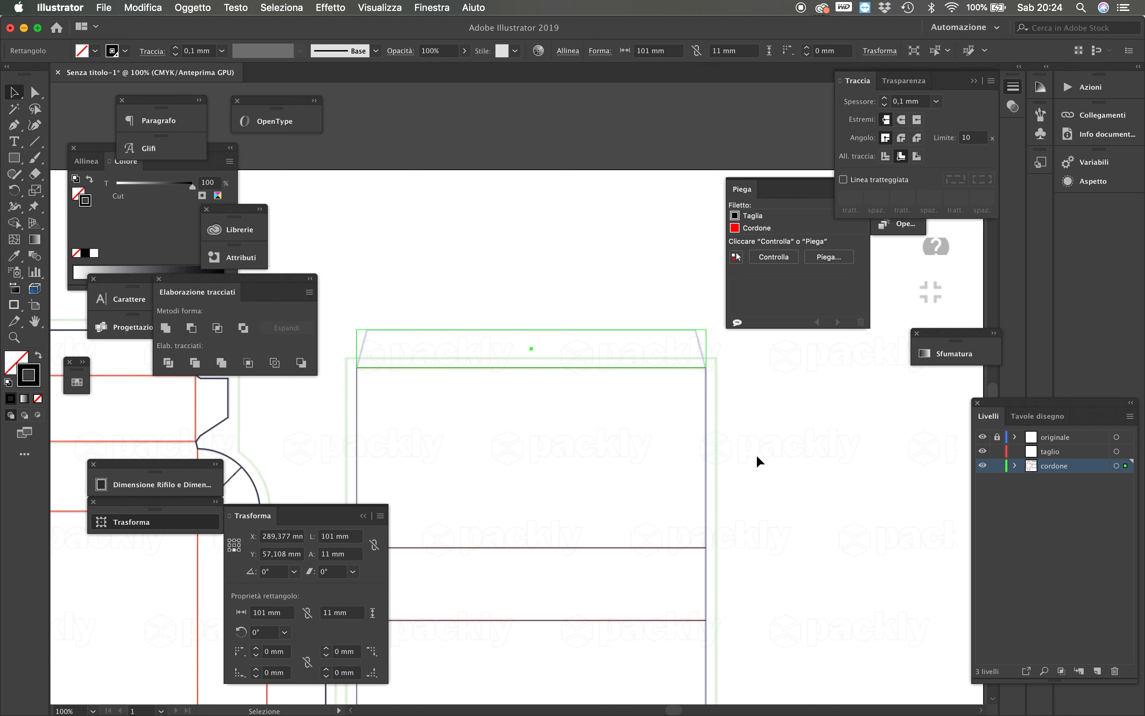
{"action": "left_click", "coordinate": [758, 460]}
Copy the glue flap rectangle in place and set the copy's width to 95 mm, centred on the original
{"action": "key", "text": "z"}
{"action": "left_click", "coordinate": [449, 381]}
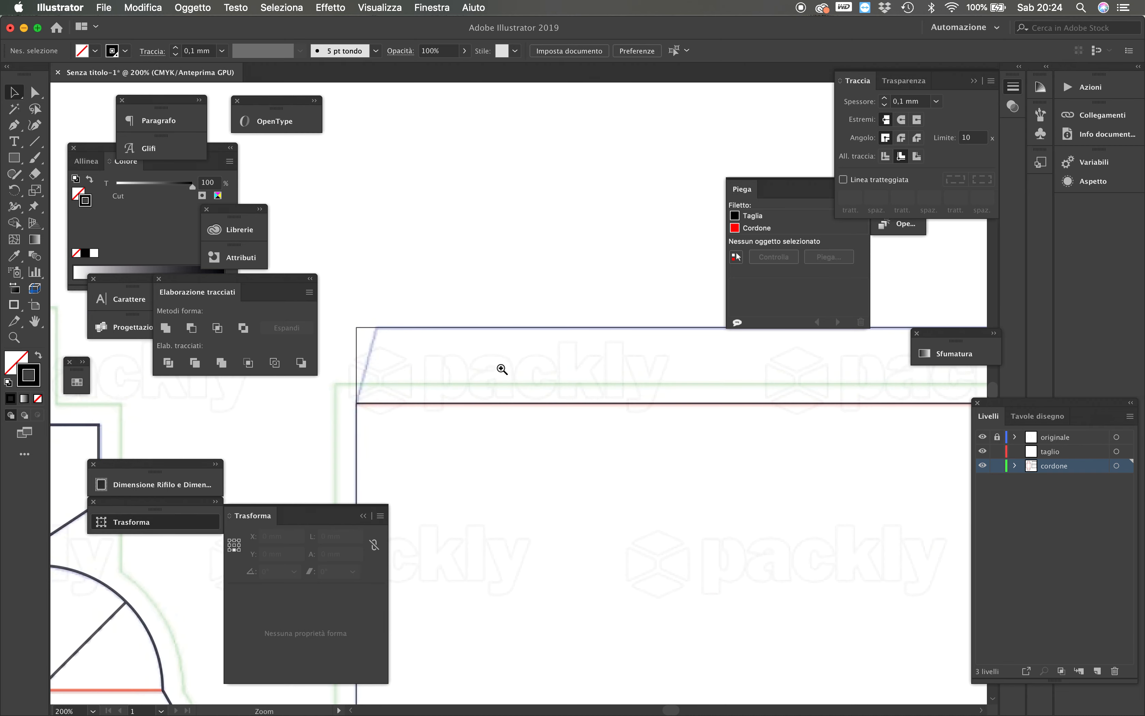
{"action": "left_click", "coordinate": [460, 375]}
{"action": "key", "text": "space"}
{"action": "left_click_drag", "start_coordinate": [447, 388], "coordinate": [388, 436]}
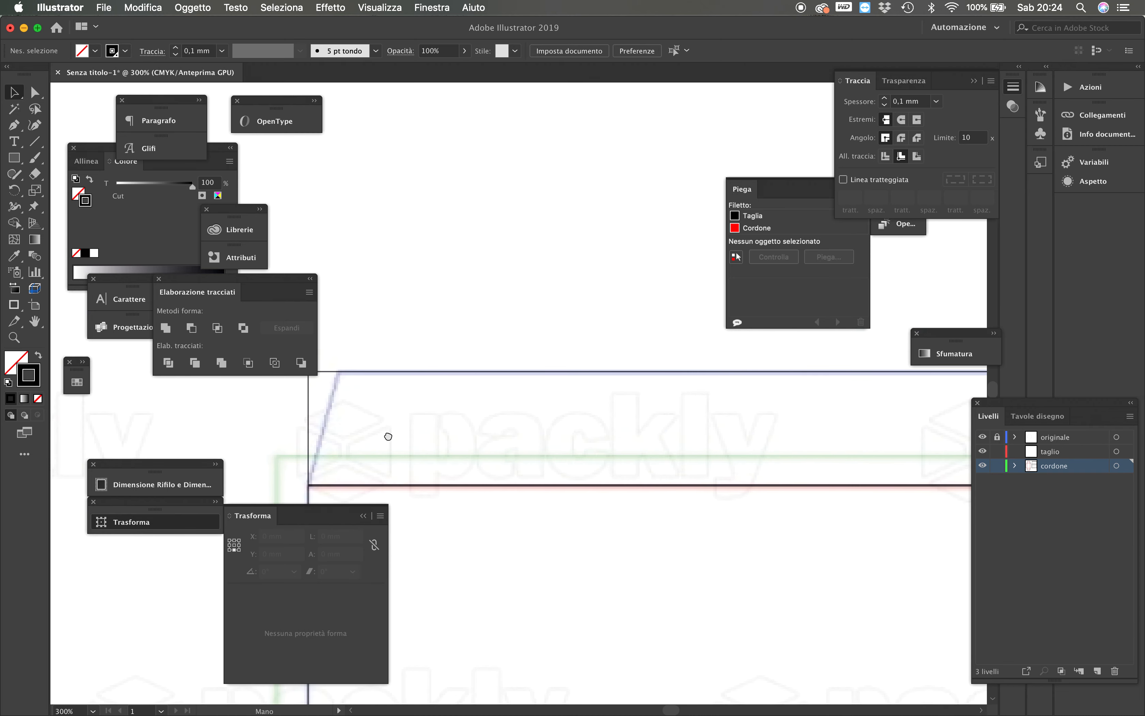
{"action": "left_click", "coordinate": [308, 434]}
{"action": "key", "text": "a"}
{"action": "key", "text": "v"}
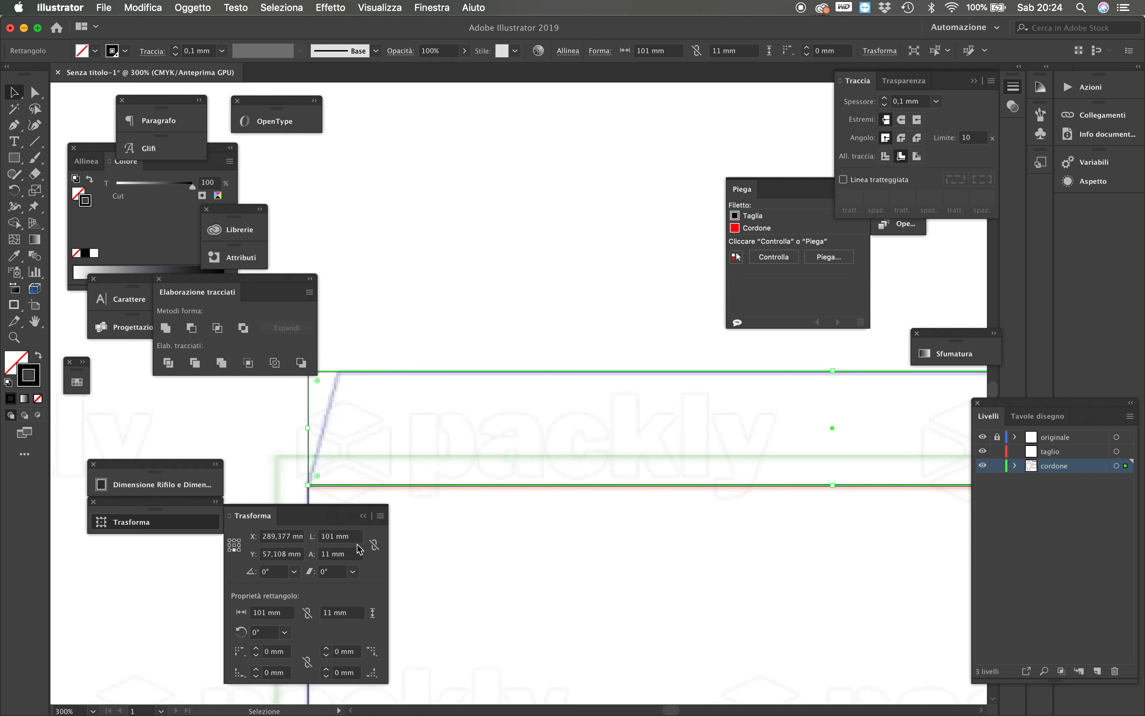
{"action": "left_click", "coordinate": [347, 537]}
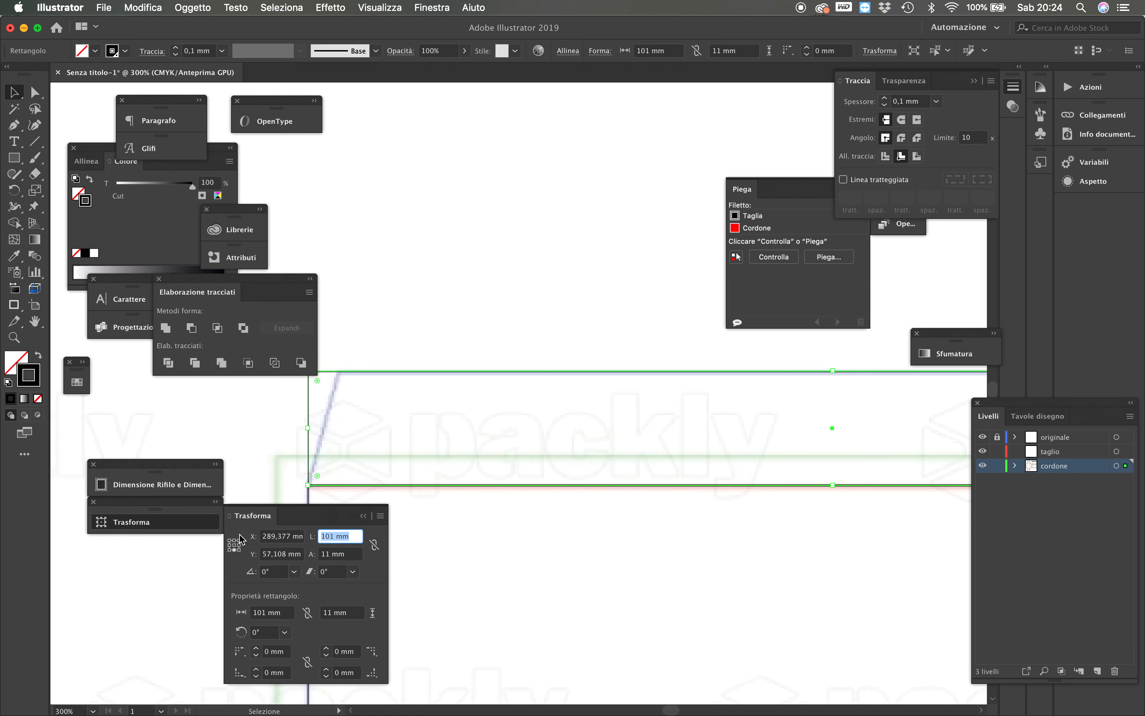
{"action": "type", "text": "95"}
{"action": "key", "text": "Return"}
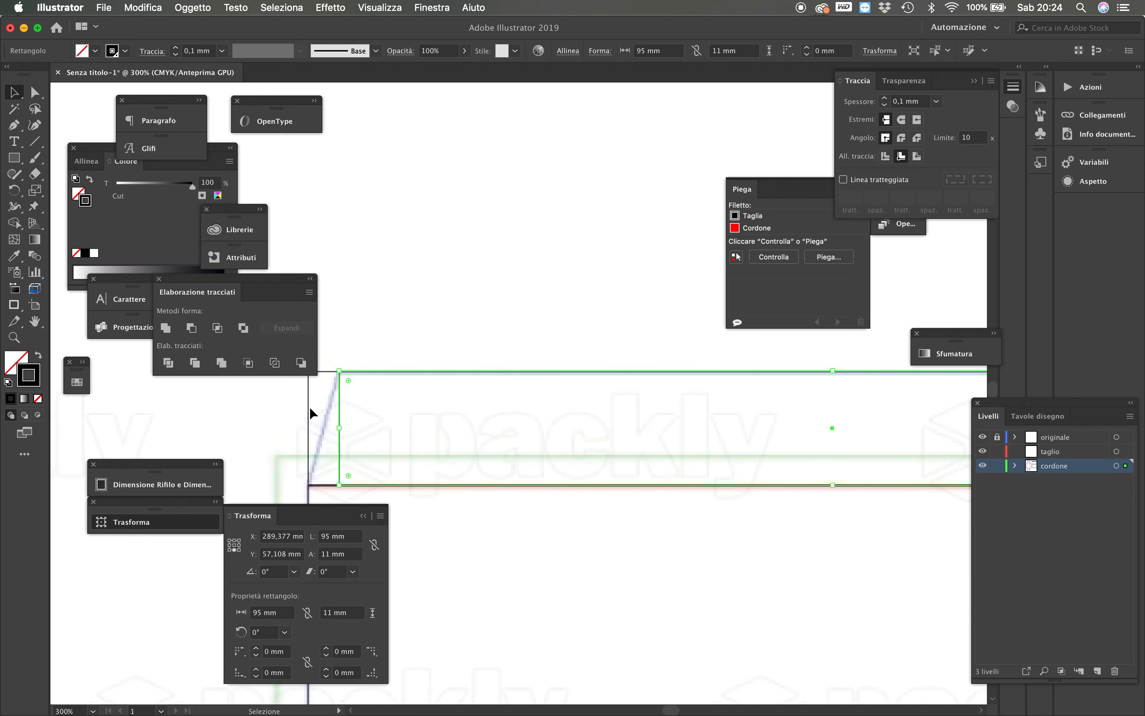
Move the 101 mm flap's upper-left anchor point onto the 95 mm rectangle's upper-left corner to slant that side
{"action": "scroll", "coordinate": [341, 398], "scroll_direction": "left", "scroll_amount": 5}
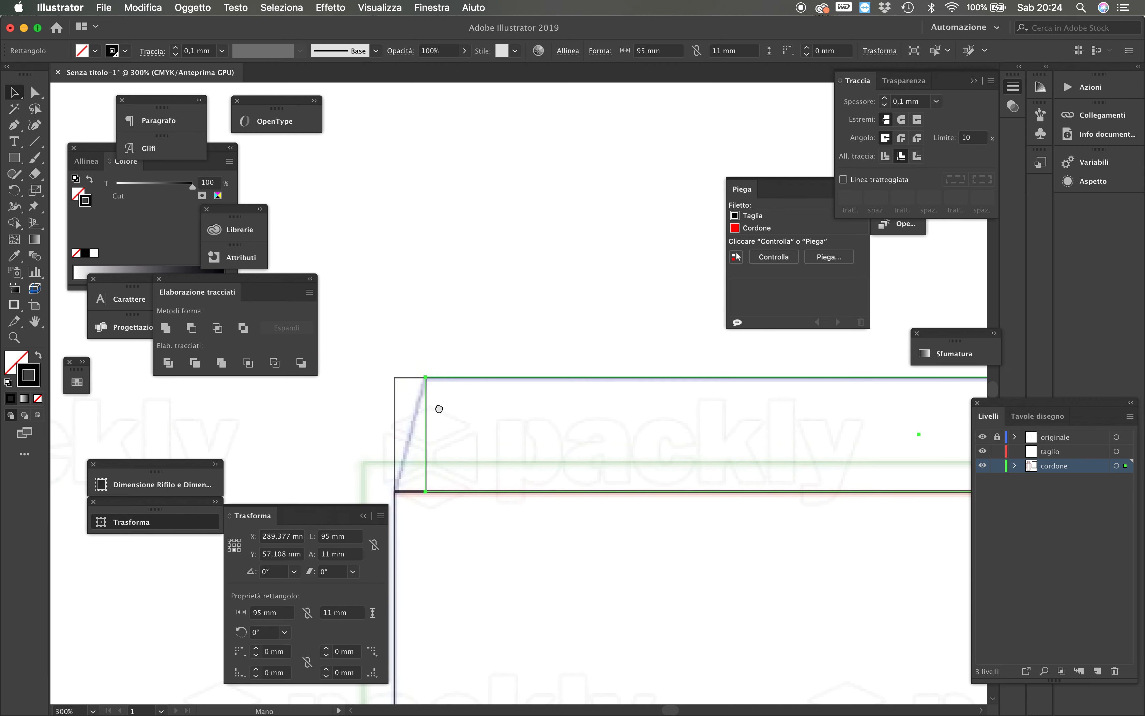
{"action": "key", "text": "a"}
{"action": "left_click", "coordinate": [396, 378]}
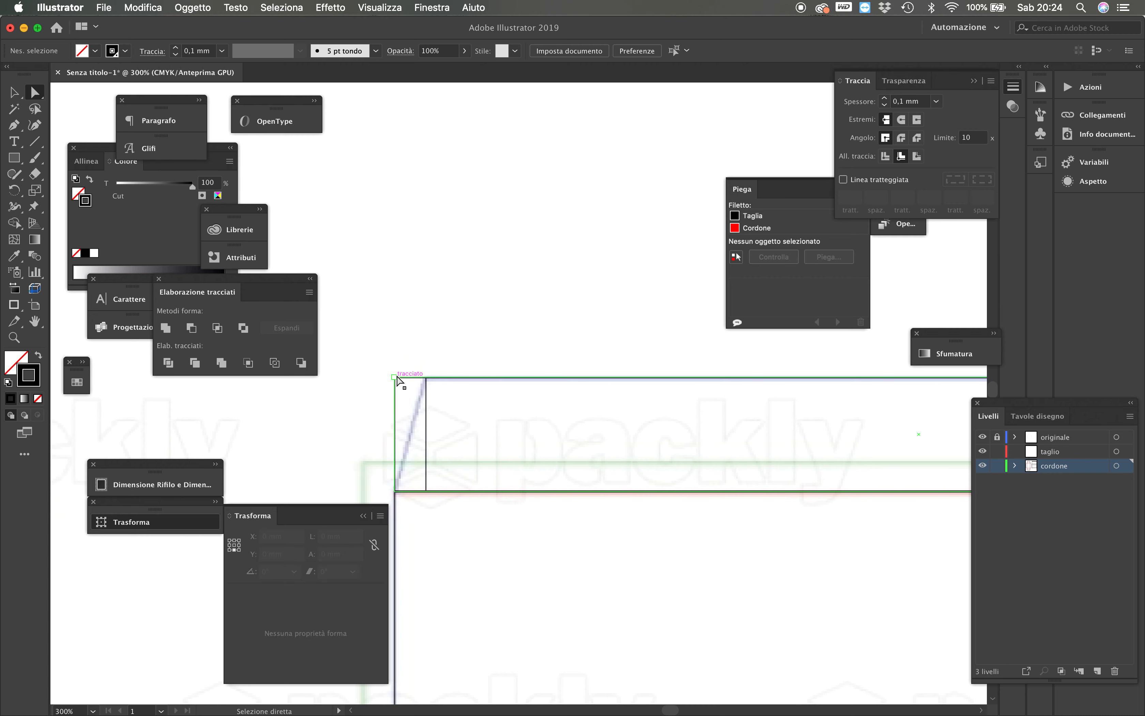
{"action": "left_click_drag", "start_coordinate": [396, 378], "coordinate": [425, 378]}
{"action": "scroll", "coordinate": [765, 486], "scroll_direction": "up", "scroll_amount": 2}
{"action": "scroll", "coordinate": [765, 486], "scroll_direction": "right", "scroll_amount": 10}
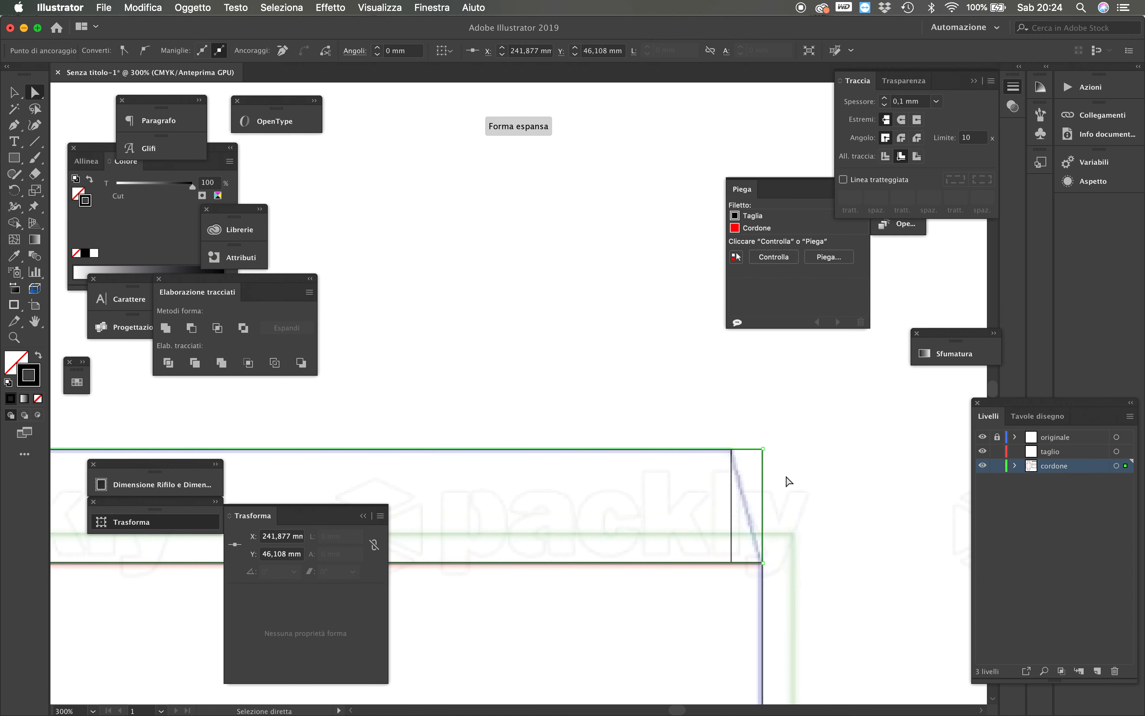
Move the 101 mm flap's upper-right anchor point onto the 95 mm rectangle's upper-right corner to slant that side
{"action": "left_click_drag", "start_coordinate": [762, 449], "coordinate": [732, 448]}
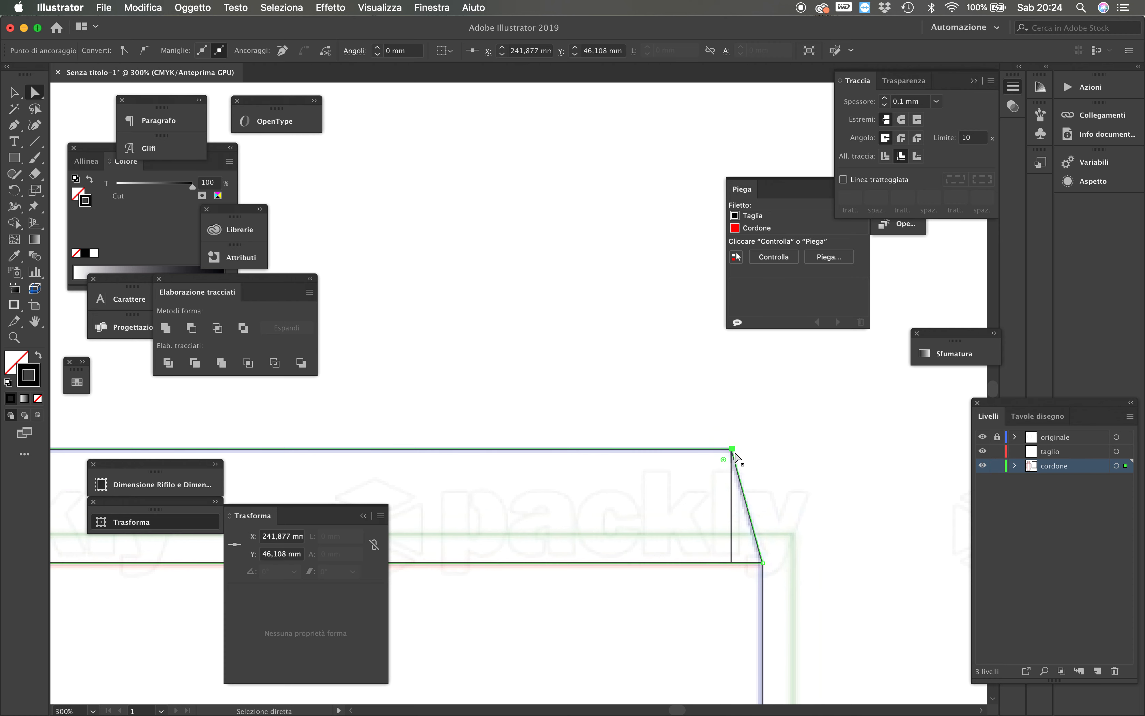
{"action": "left_click", "coordinate": [803, 437]}
Copy all the sleeve panels in place, unite the copies into a single outline and move it to the taglio layer
{"action": "key", "text": "z"}
{"action": "left_click", "coordinate": [485, 465], "text": "alt"}
{"action": "left_click", "coordinate": [480, 449], "text": "alt"}
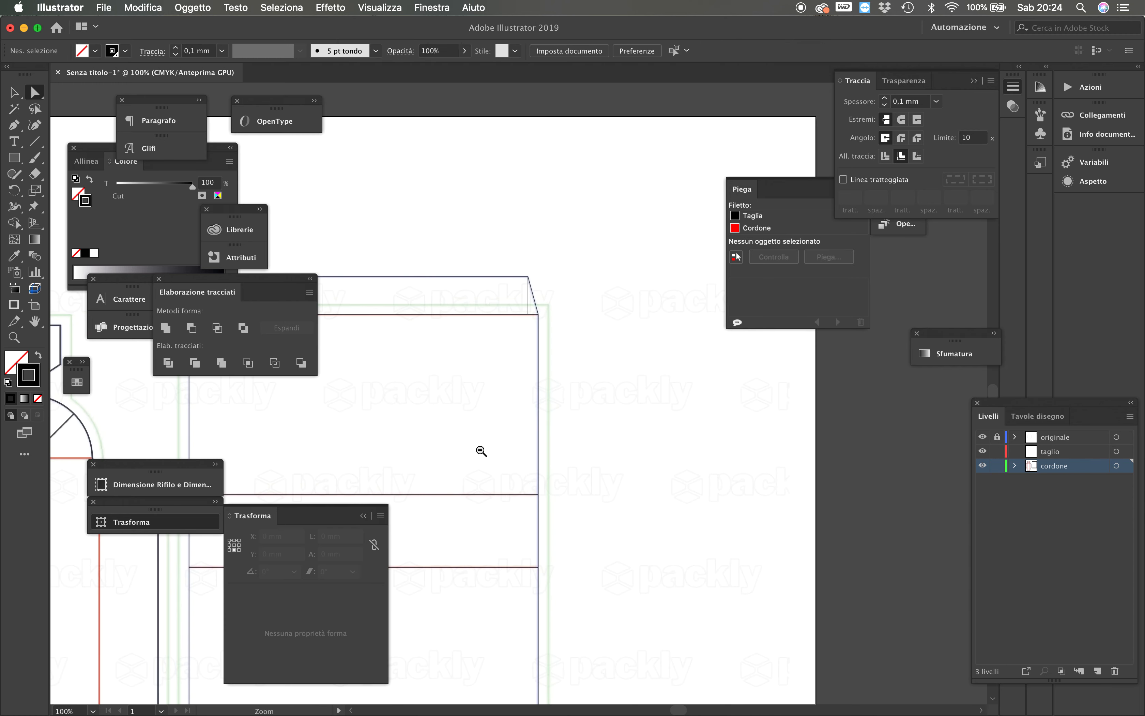
{"action": "scroll", "coordinate": [493, 470], "scroll_direction": "down", "scroll_amount": 1}
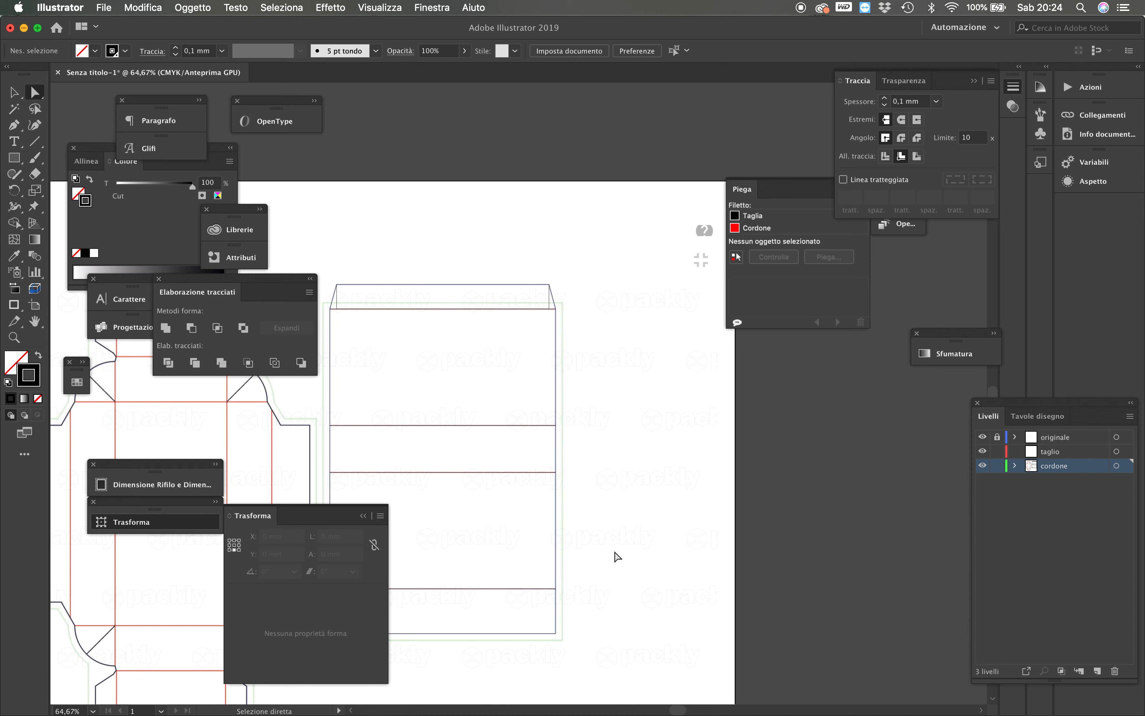
{"action": "key", "text": "v"}
{"action": "left_click_drag", "start_coordinate": [596, 255], "coordinate": [460, 653]}
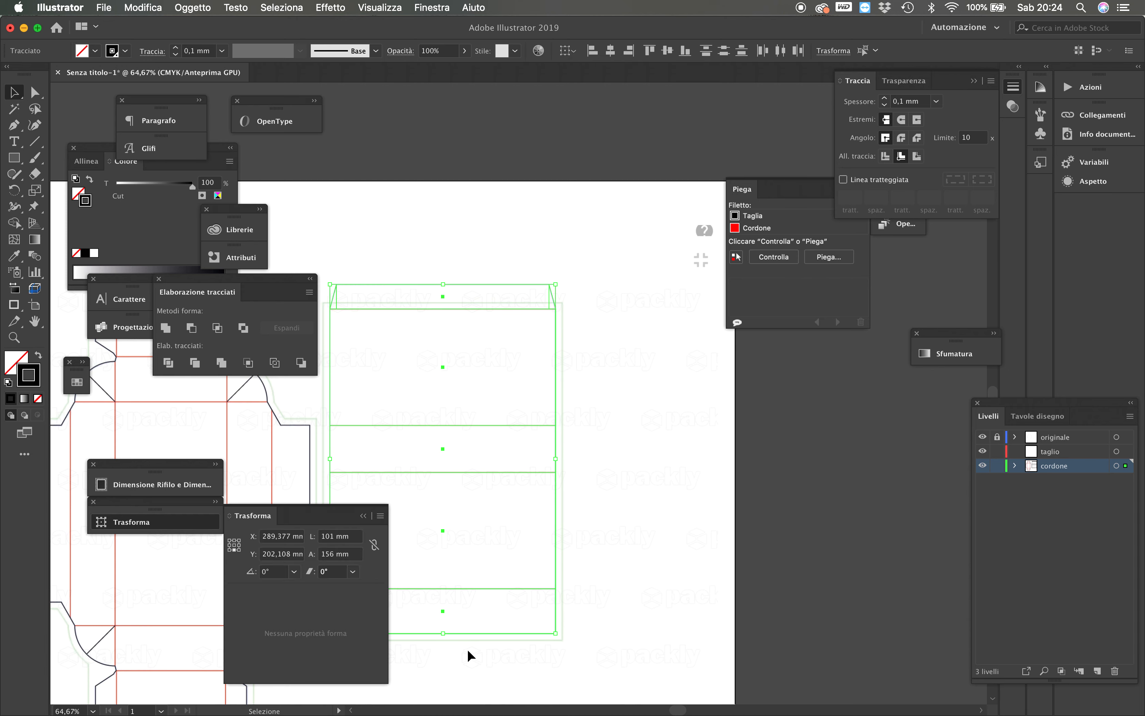
{"action": "left_click", "coordinate": [1094, 456]}
{"action": "left_click", "coordinate": [1093, 465]}
{"action": "left_click_drag", "start_coordinate": [1125, 465], "coordinate": [1126, 451]}
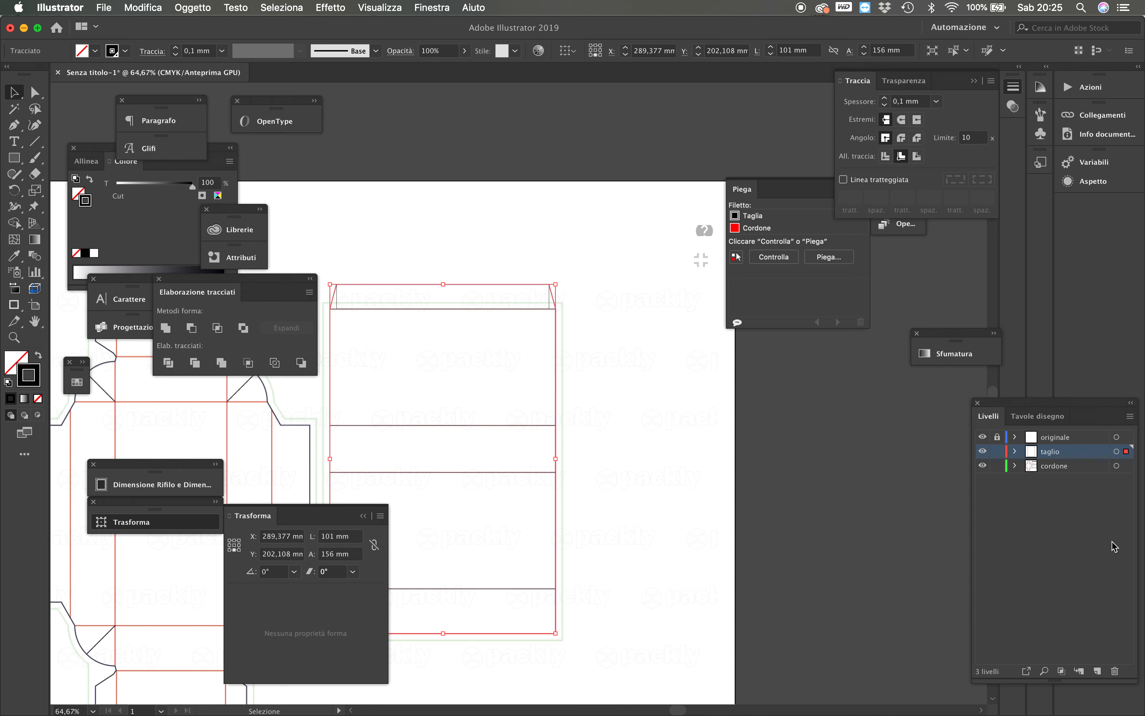
Check the united outline with the cordone layer hidden, and lock the taglio layer with cordone shown again
{"action": "left_click", "coordinate": [987, 466]}
{"action": "left_click", "coordinate": [659, 424]}
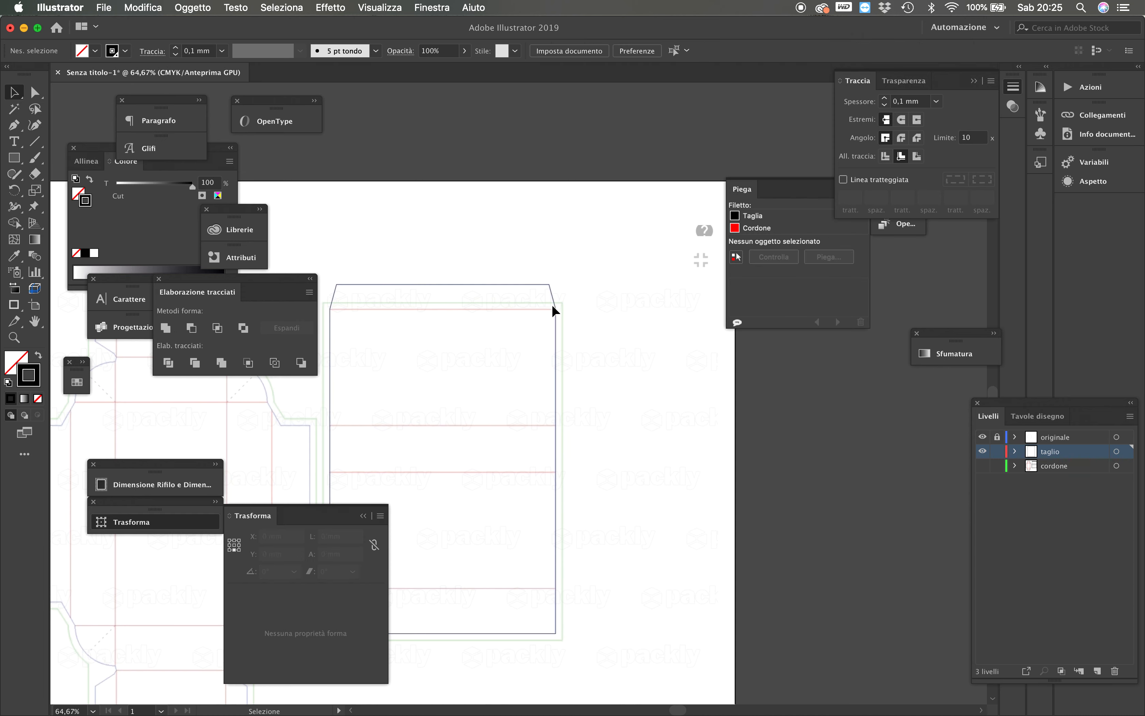
{"action": "left_click", "coordinate": [555, 587]}
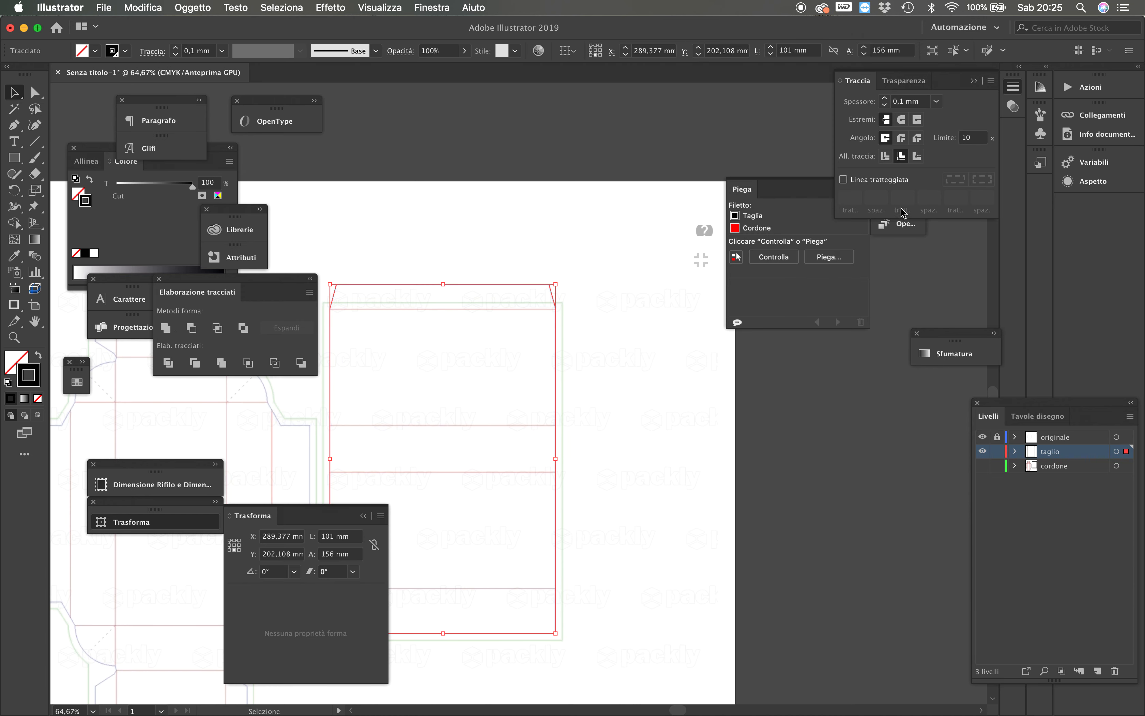
{"action": "left_click", "coordinate": [996, 452]}
{"action": "left_click", "coordinate": [982, 466]}
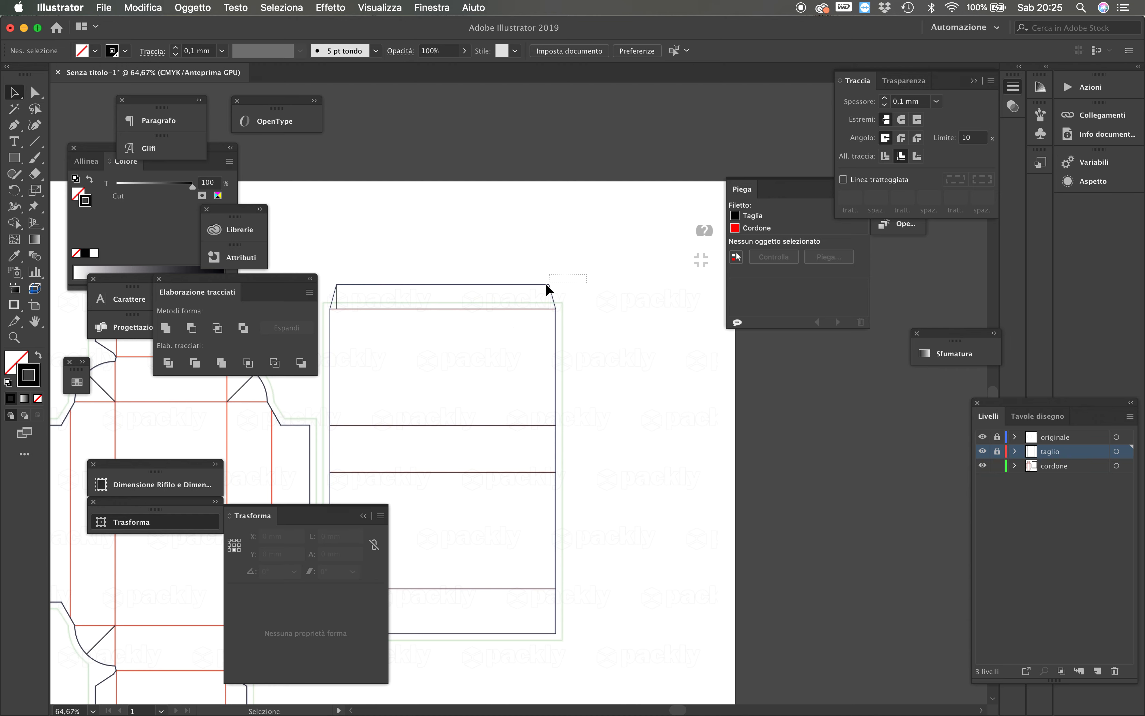
Delete the glue flap shapes and the bottommost panel from the cordone layer, hiding the taglio layer
{"action": "left_click_drag", "start_coordinate": [587, 274], "coordinate": [521, 294]}
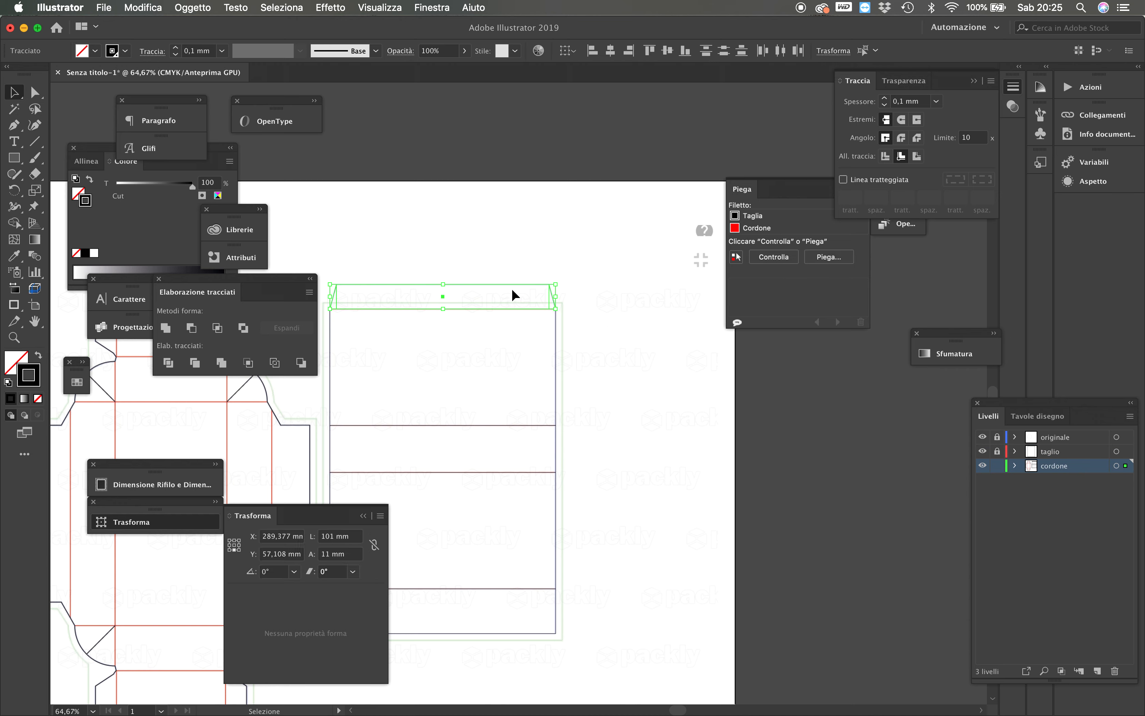
{"action": "left_click", "coordinate": [511, 287]}
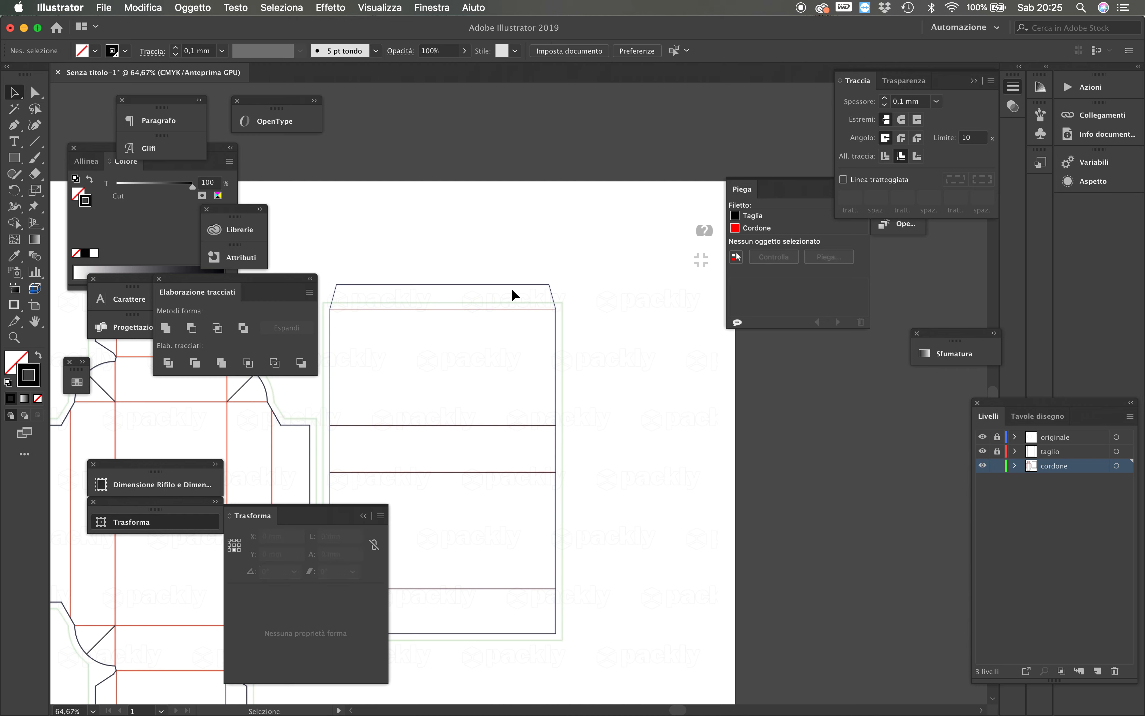
{"action": "left_click", "coordinate": [982, 452]}
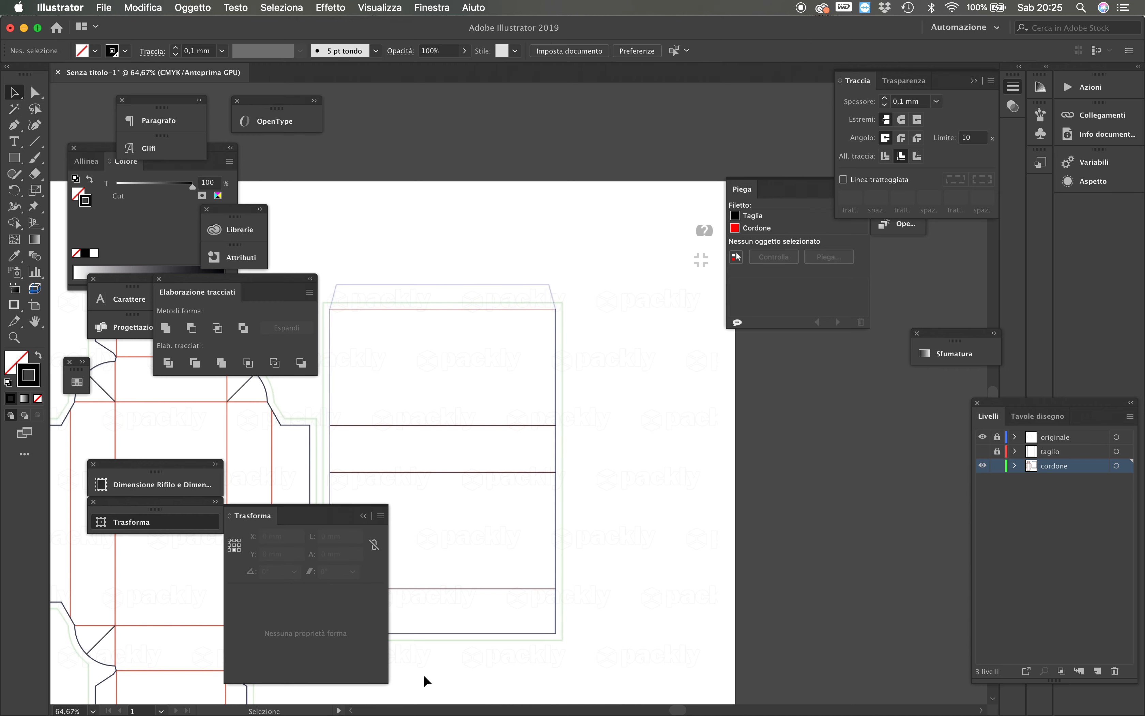
{"action": "left_click_drag", "start_coordinate": [558, 646], "coordinate": [549, 634]}
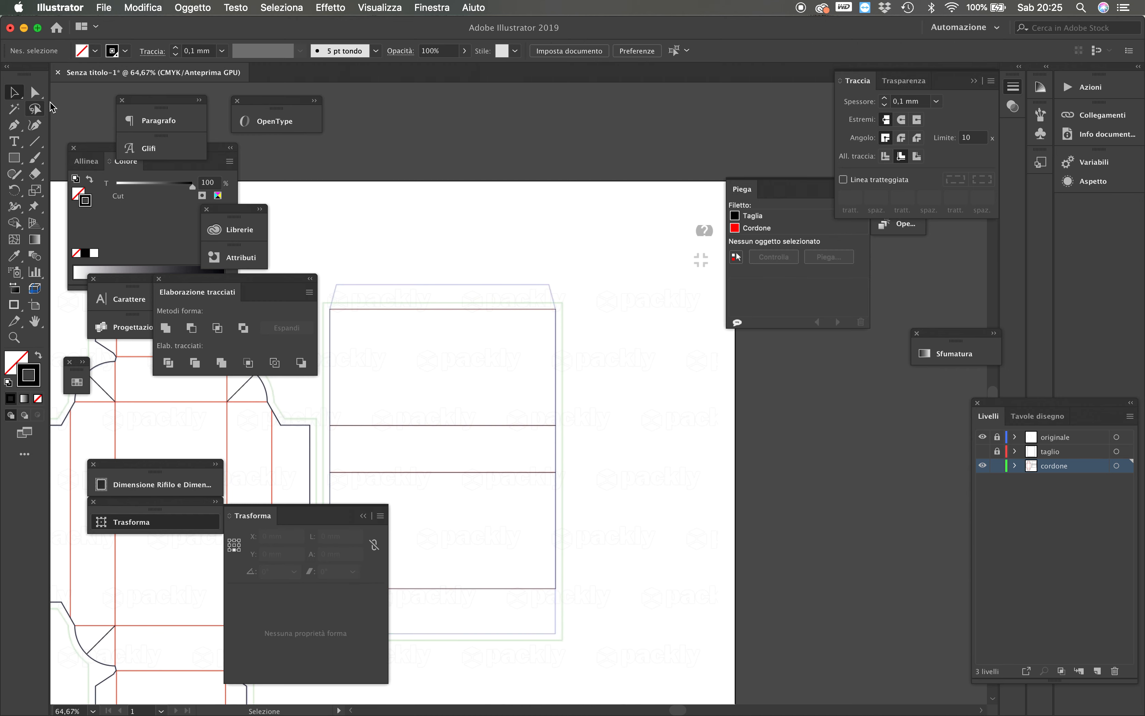
Remove the right vertical edge of the three remaining cordone rectangles by adding a Pen tool anchor point on each edge and deleting it
{"action": "left_click", "coordinate": [14, 125]}
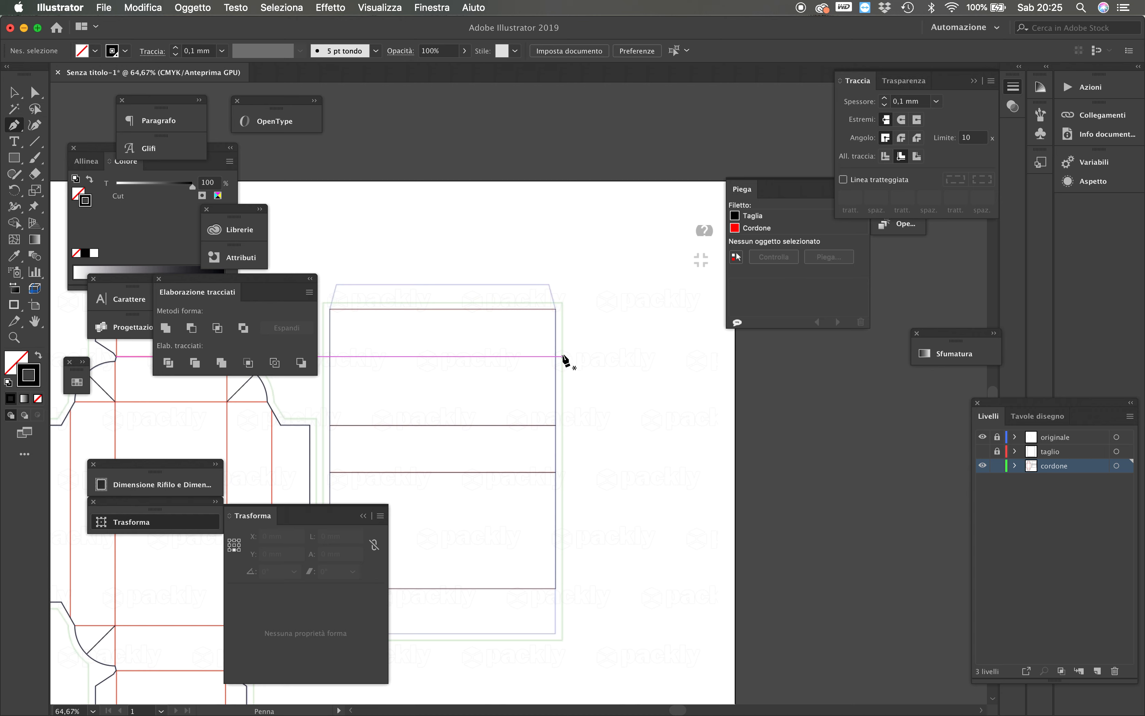
{"action": "key", "text": "super"}
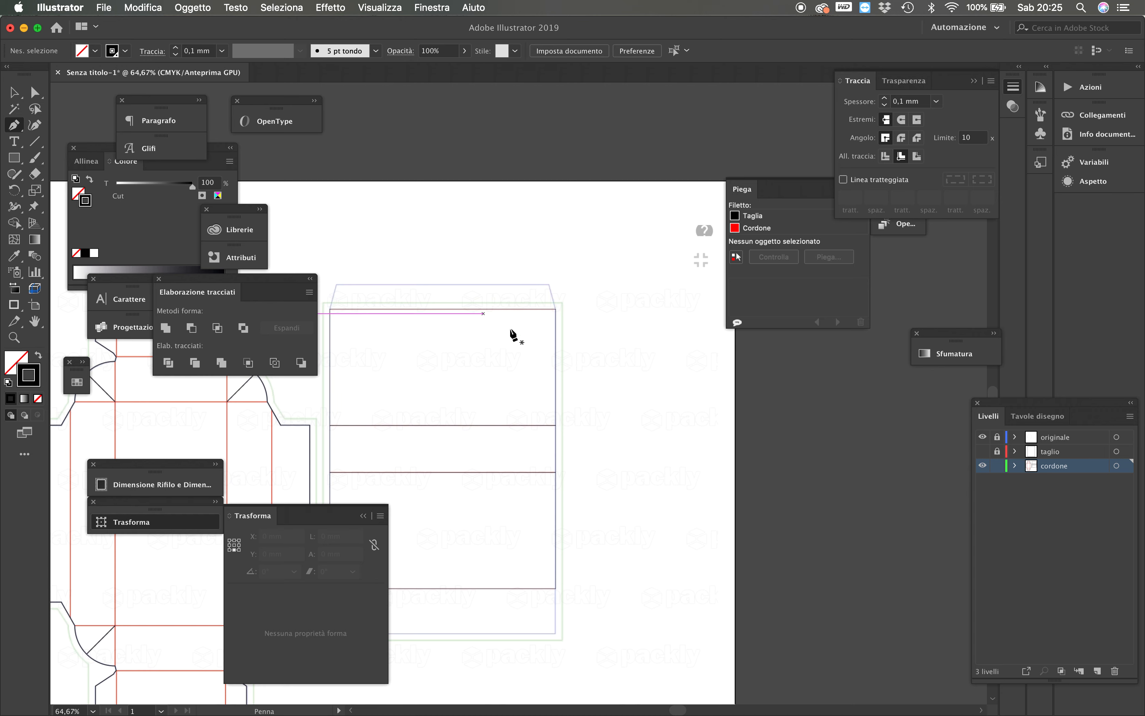
{"action": "left_click", "coordinate": [554, 364], "text": "super"}
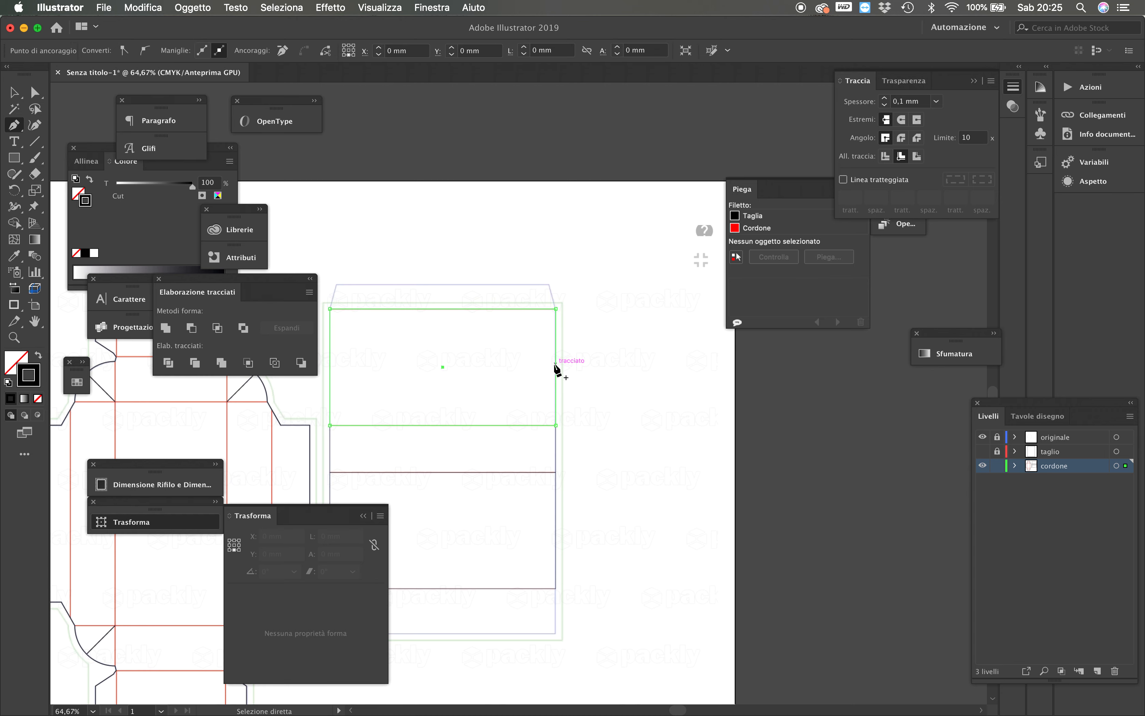
{"action": "left_click", "coordinate": [556, 363]}
{"action": "left_click", "coordinate": [556, 364]}
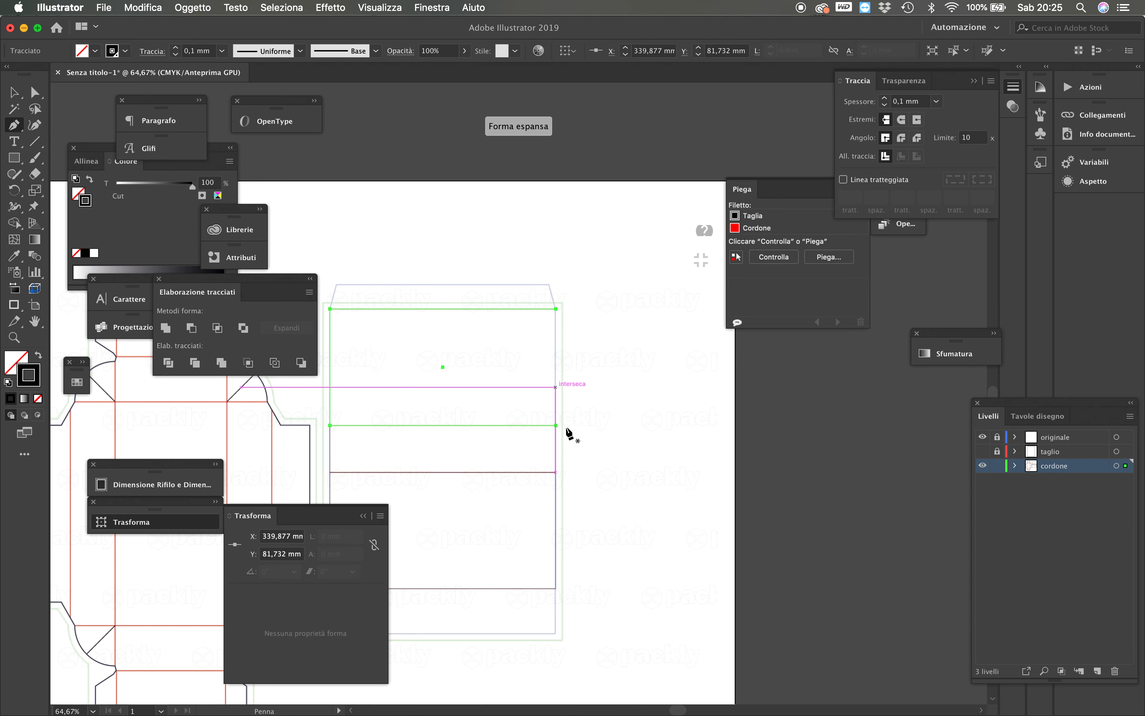
{"action": "key", "text": "super"}
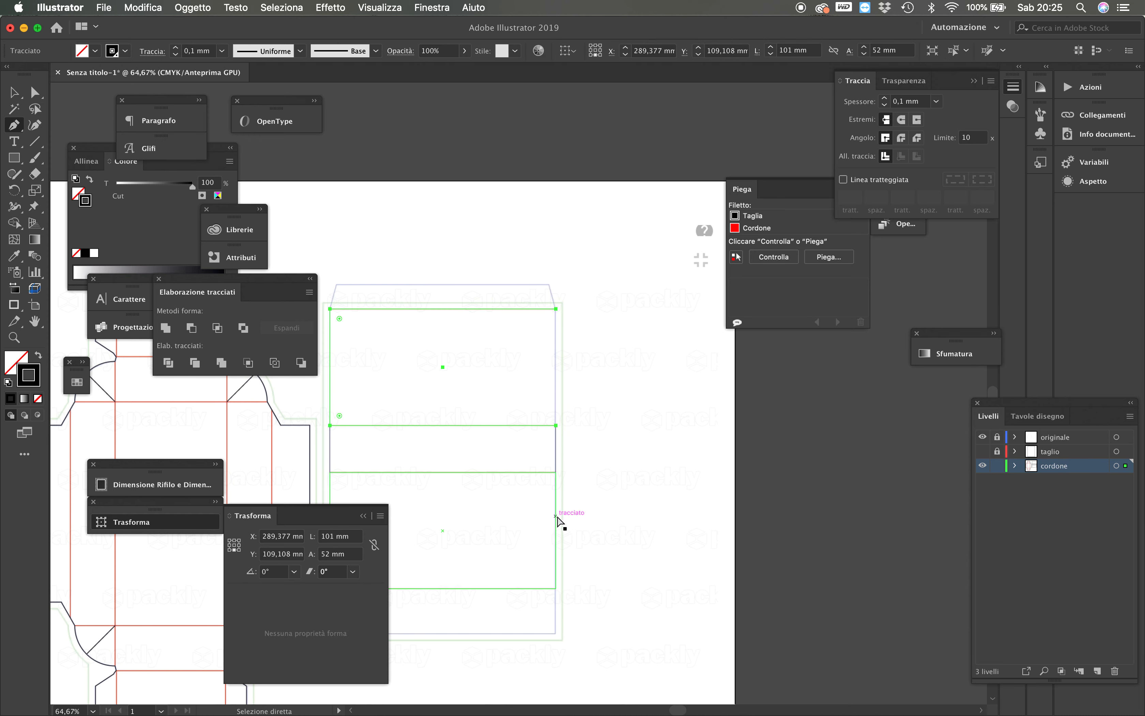
{"action": "left_click", "coordinate": [557, 519], "text": "super"}
{"action": "left_click", "coordinate": [556, 518]}
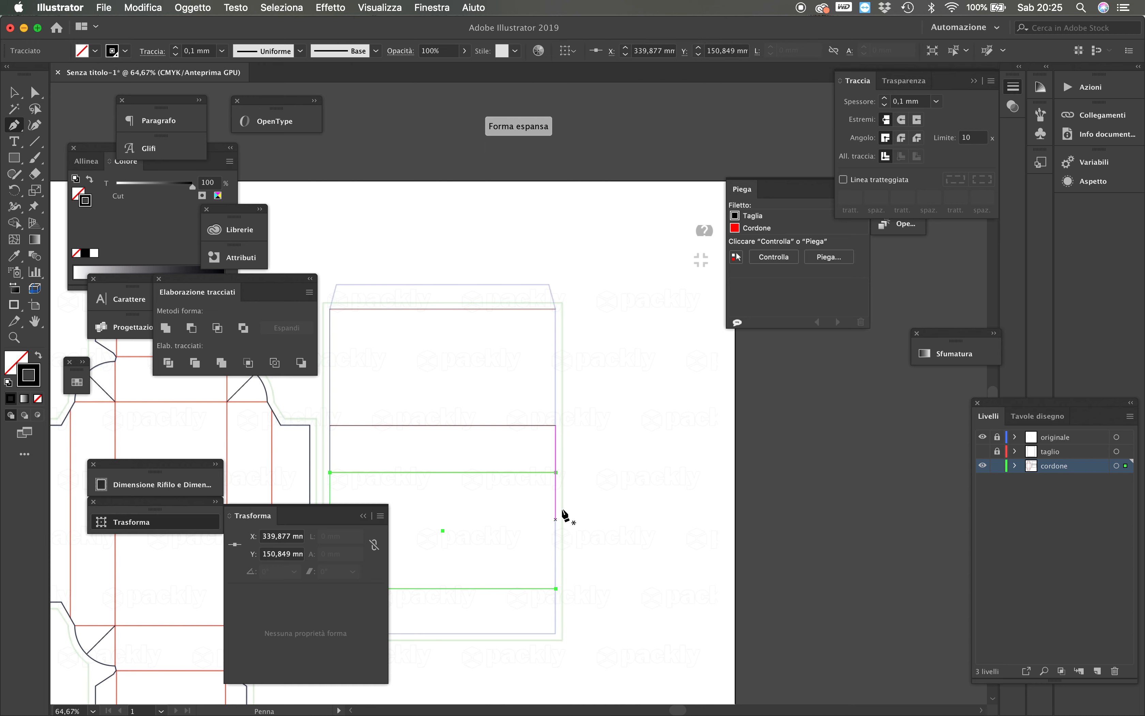
{"action": "left_click", "coordinate": [557, 453], "text": "super"}
{"action": "left_click", "coordinate": [557, 455]}
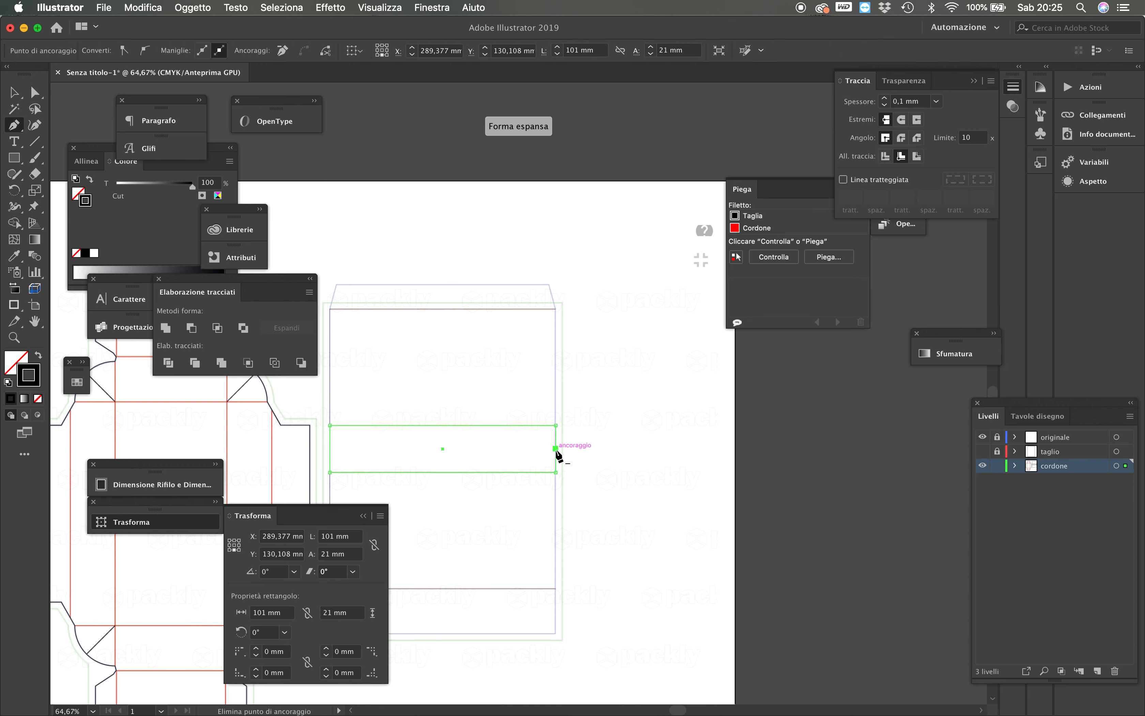
Remove the left vertical edge of the three cordone rectangles by adding and deleting an anchor point on each, leaving only horizontal fold lines
{"action": "left_click_drag", "start_coordinate": [468, 476], "coordinate": [680, 461]}
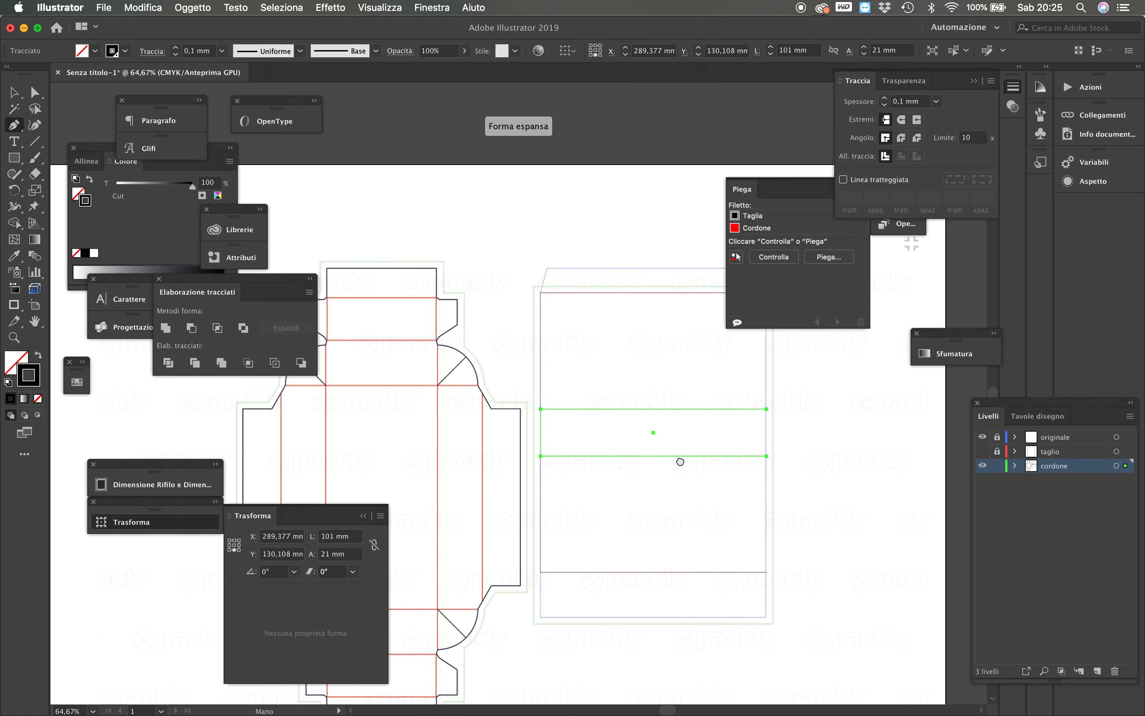
{"action": "left_click", "coordinate": [541, 432]}
{"action": "left_click", "coordinate": [541, 433]}
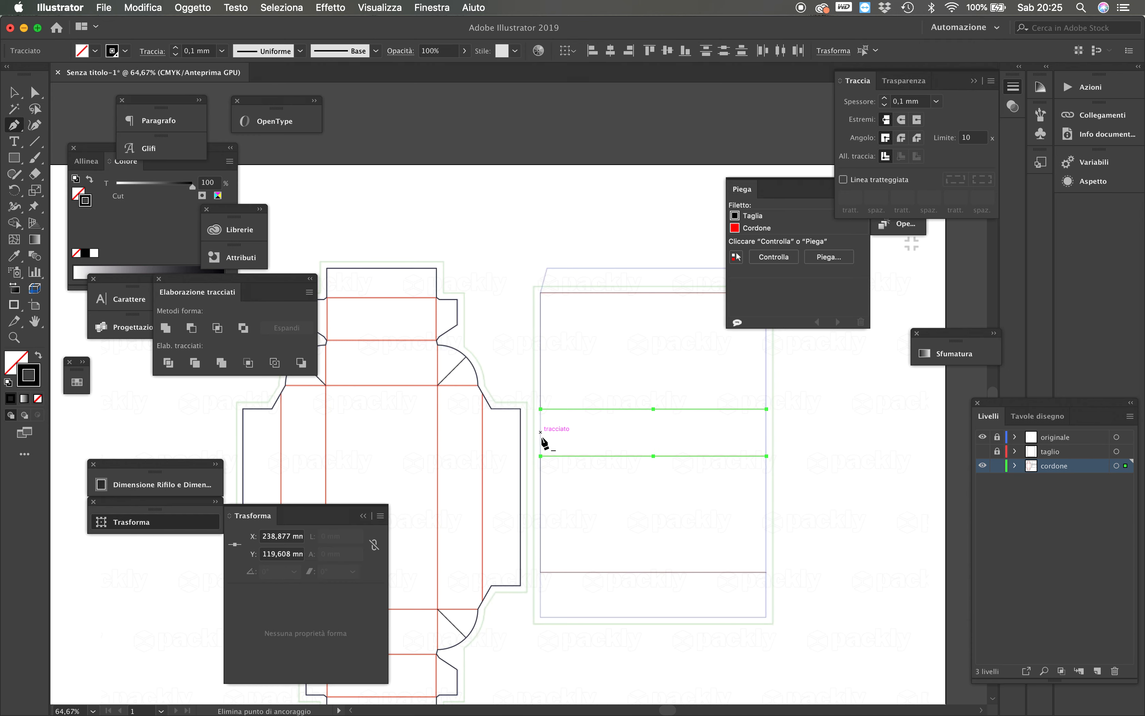
{"action": "left_click", "coordinate": [541, 386], "text": "super"}
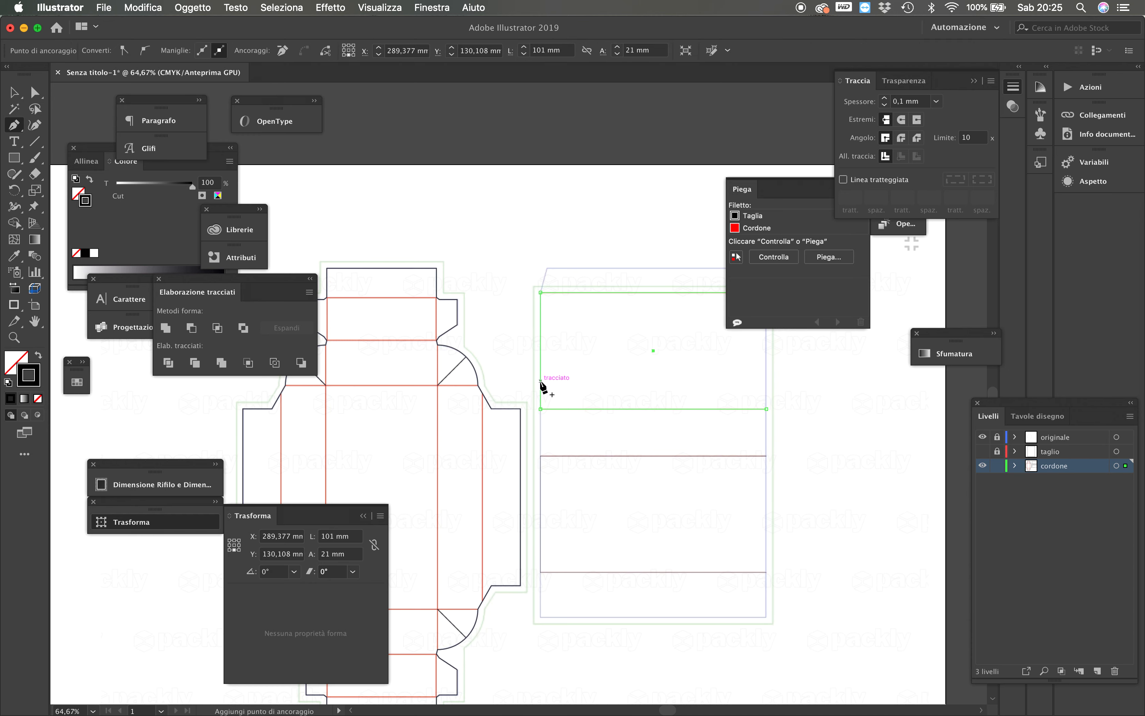
{"action": "left_click", "coordinate": [541, 497], "text": "super"}
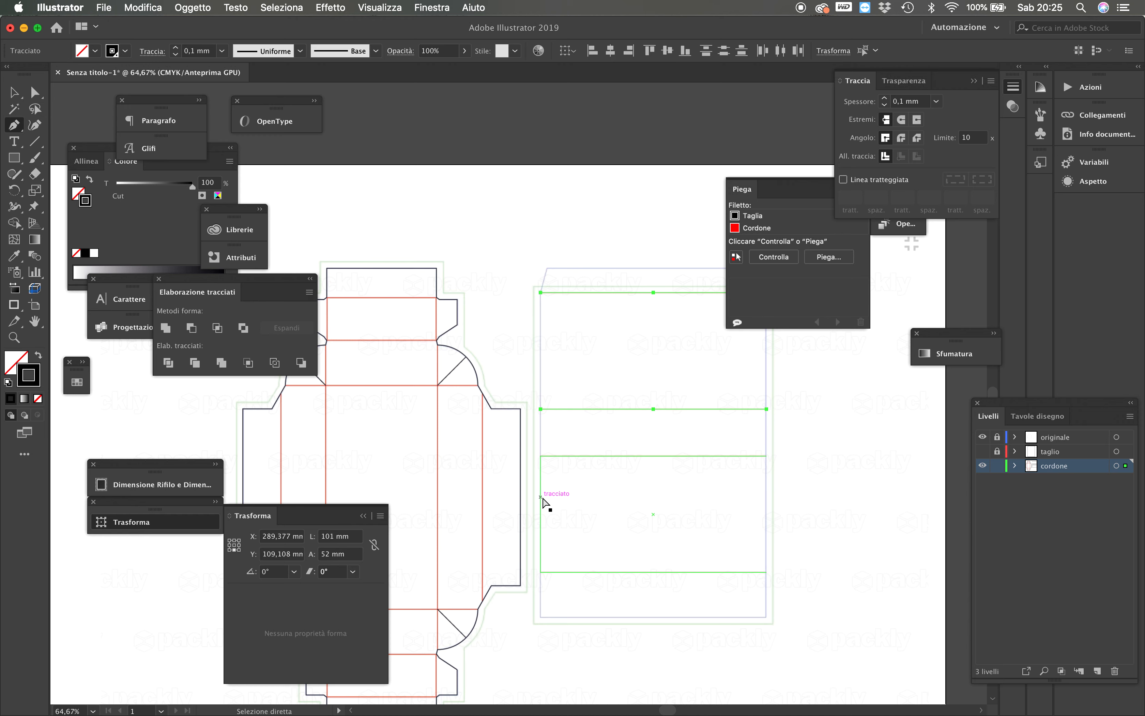
{"action": "left_click", "coordinate": [540, 495]}
{"action": "left_click", "coordinate": [541, 496]}
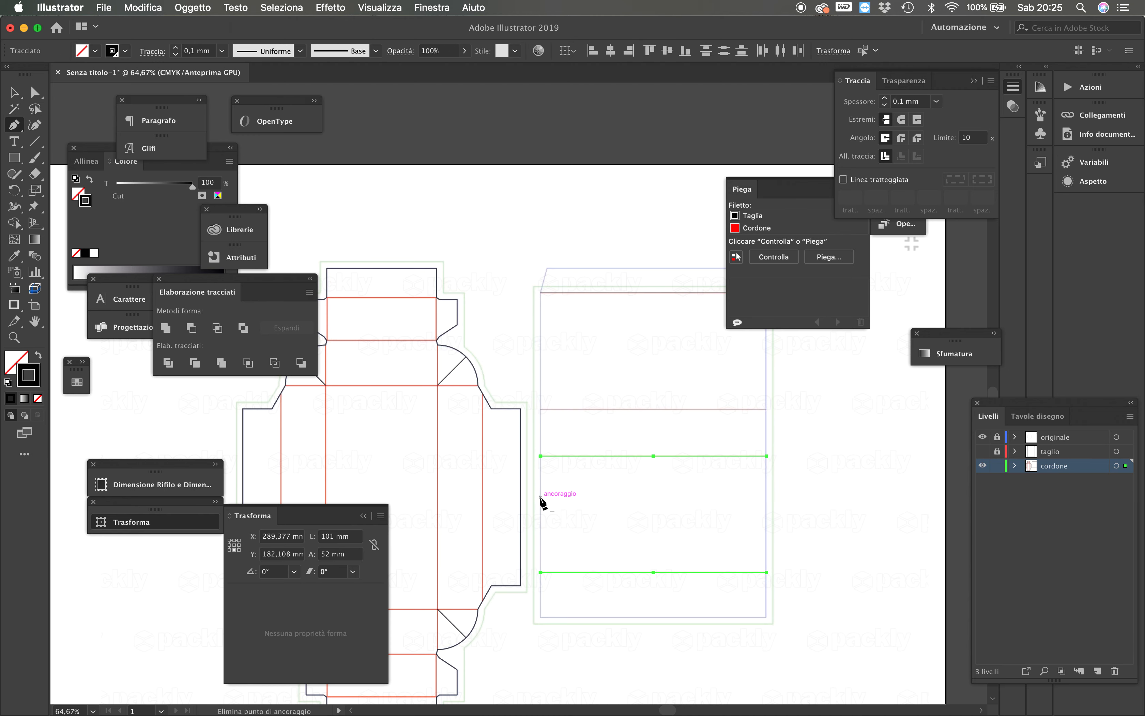
Show the taglio layer again and assign the Cordone line type to the sleeve's horizontal fold lines
{"action": "left_click", "coordinate": [15, 92]}
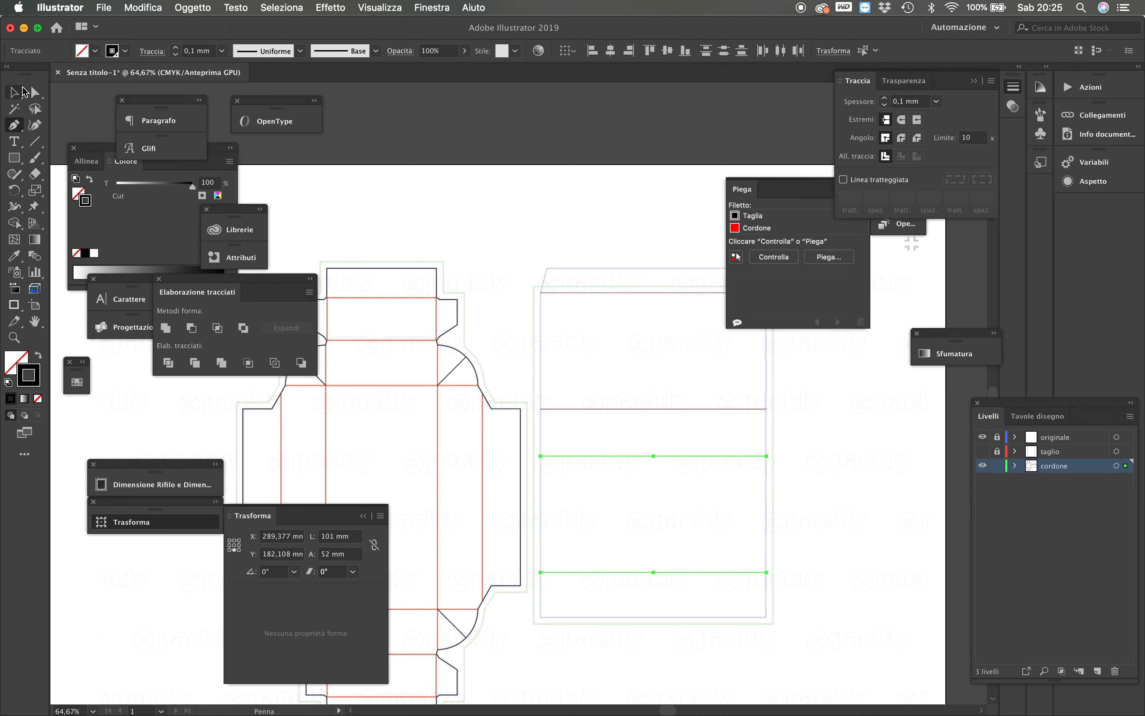
{"action": "left_click", "coordinate": [810, 420]}
{"action": "left_click", "coordinate": [982, 452]}
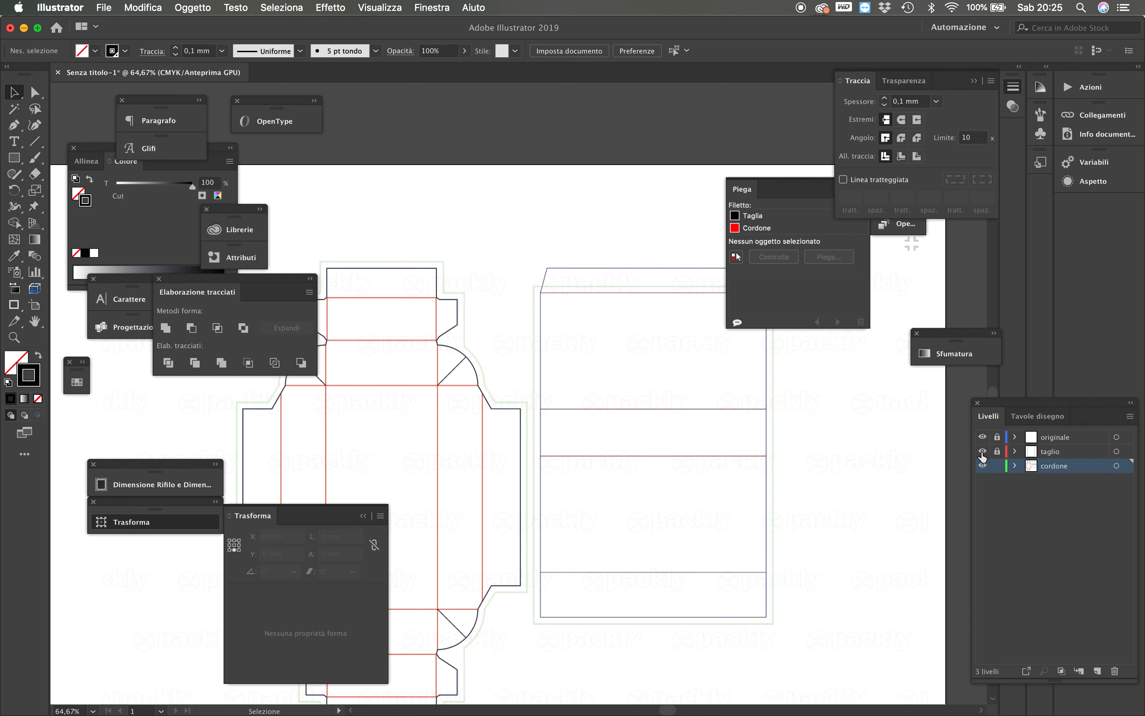
{"action": "left_click_drag", "start_coordinate": [619, 252], "coordinate": [668, 604]}
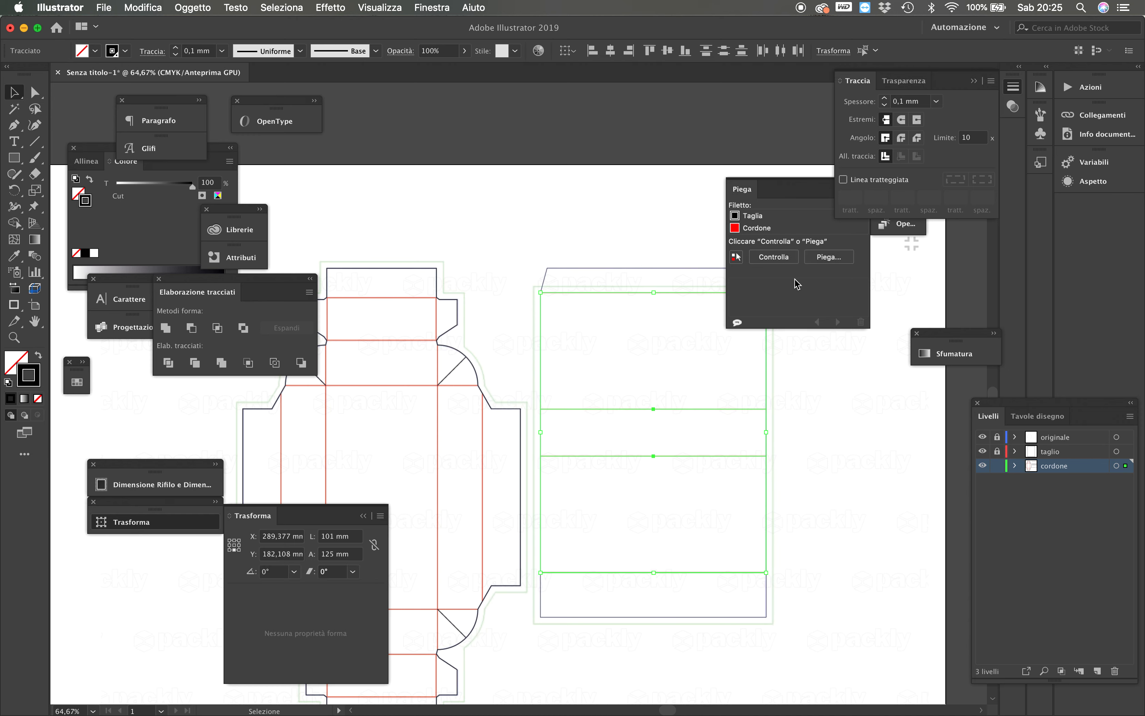
{"action": "left_click", "coordinate": [781, 229]}
{"action": "left_click", "coordinate": [820, 540]}
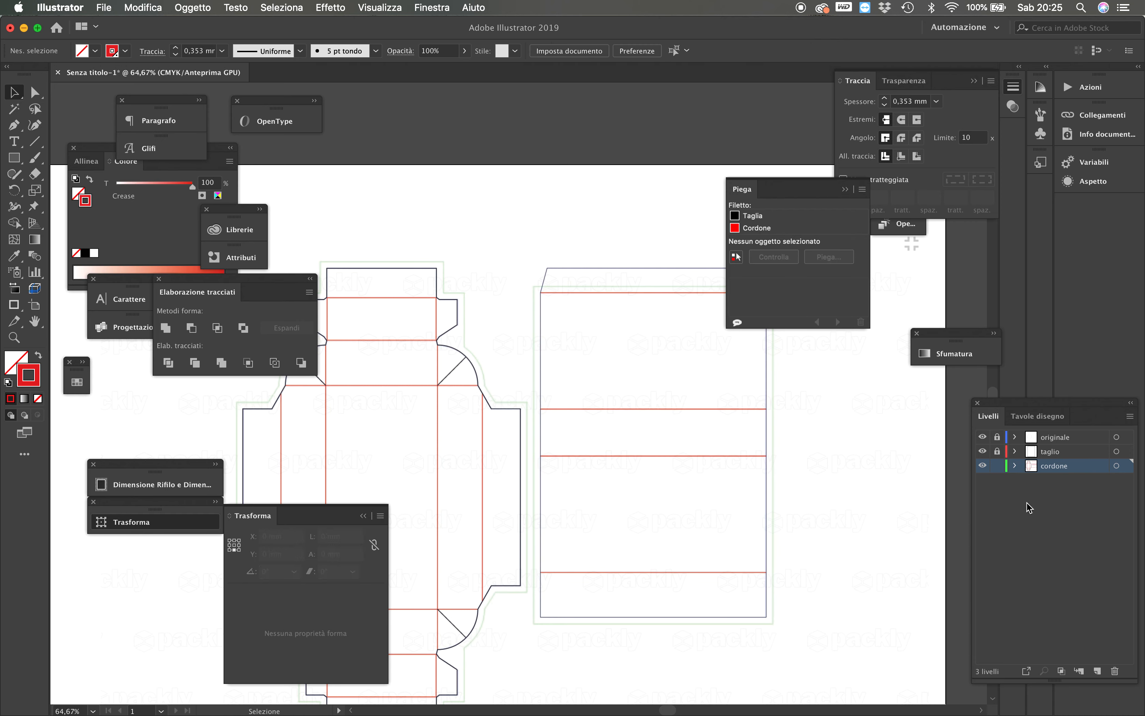
Unlock the taglio layer and move the sleeve's cut outline to the cordone layer
{"action": "left_click", "coordinate": [996, 452]}
{"action": "left_click", "coordinate": [766, 360]}
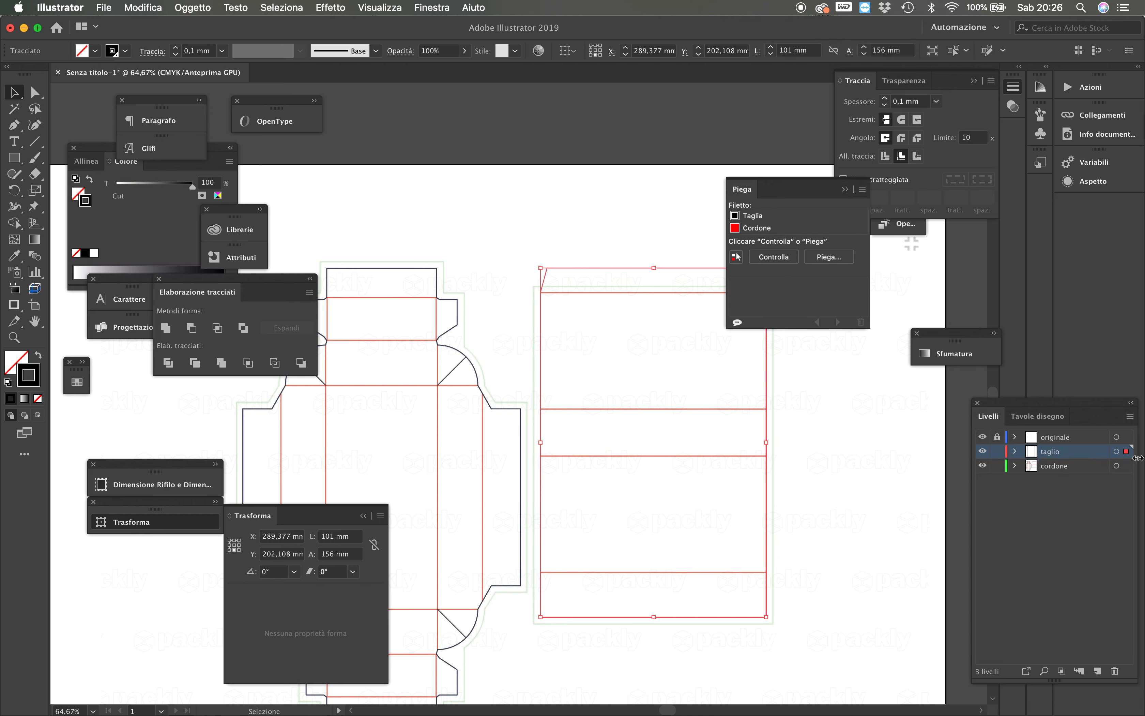
{"action": "left_click_drag", "start_coordinate": [1125, 451], "coordinate": [1126, 466]}
{"action": "left_click", "coordinate": [847, 464]}
Select the whole sleeve dieline, check it for inaccuracies and automatically clean up its double lines
{"action": "left_click_drag", "start_coordinate": [687, 464], "coordinate": [631, 402]}
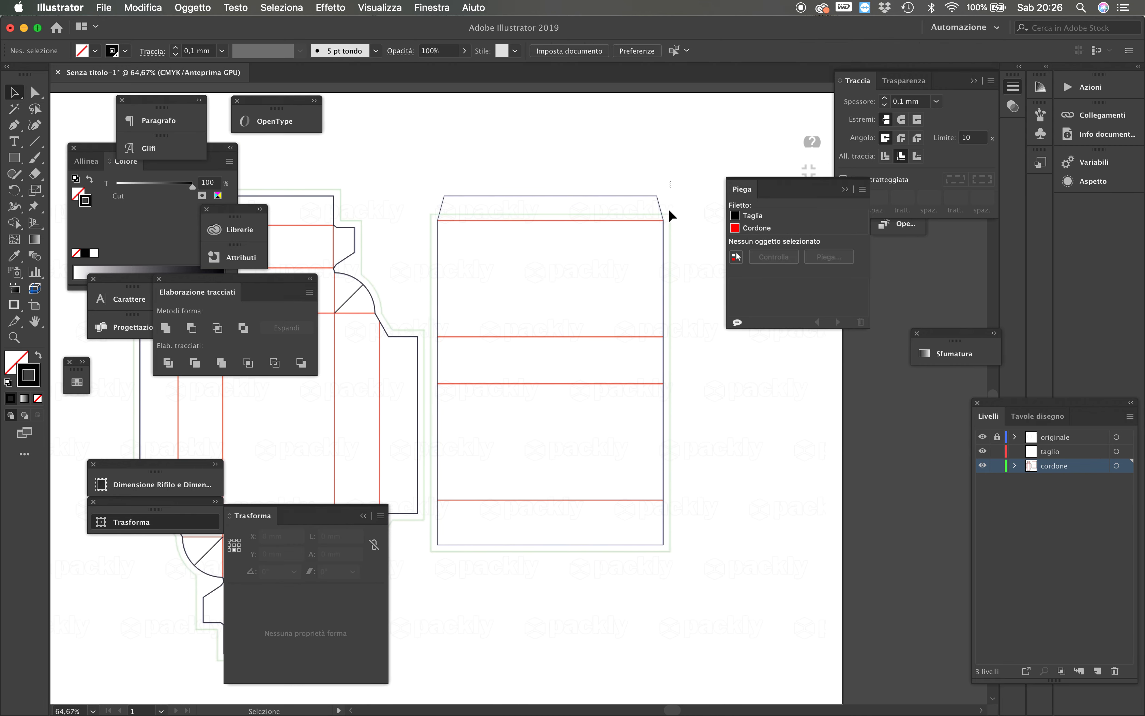
{"action": "left_click_drag", "start_coordinate": [671, 215], "coordinate": [552, 577]}
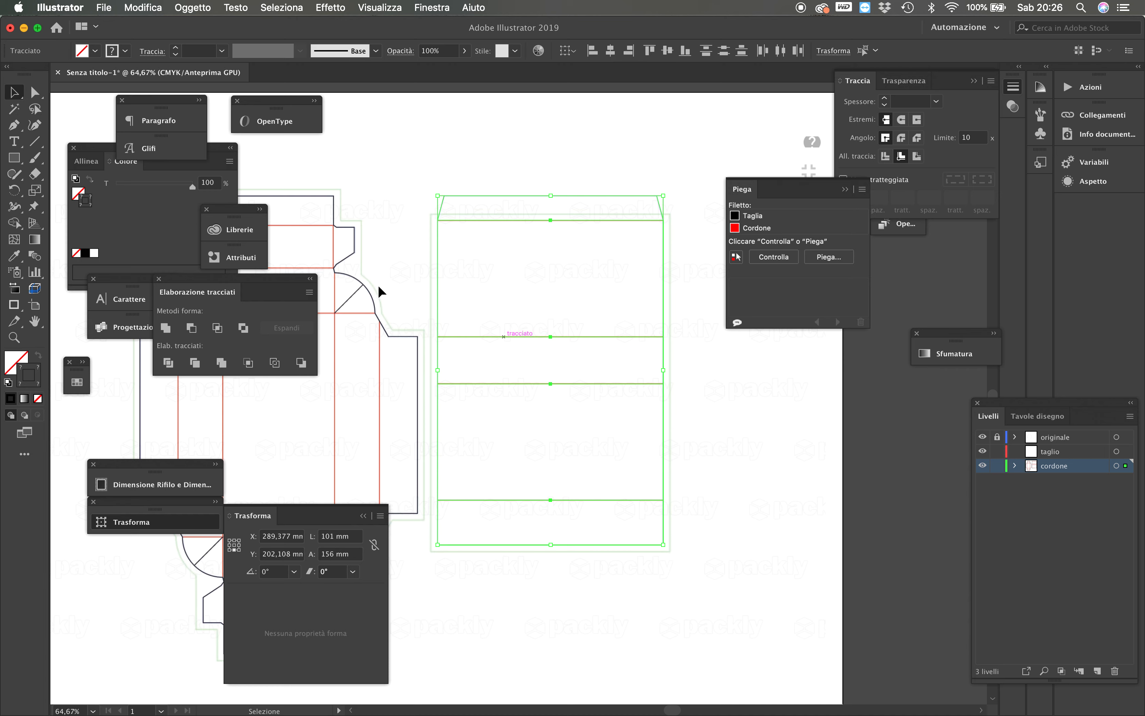
{"action": "left_click", "coordinate": [780, 259]}
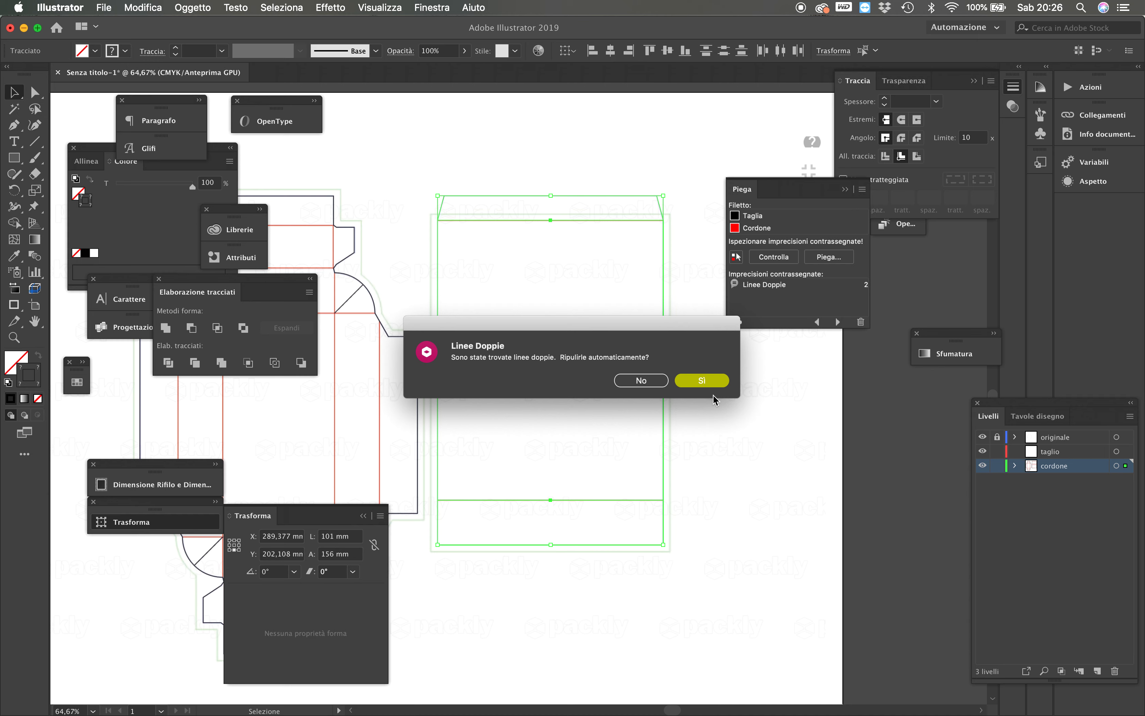
{"action": "left_click_drag", "start_coordinate": [664, 337], "coordinate": [822, 496]}
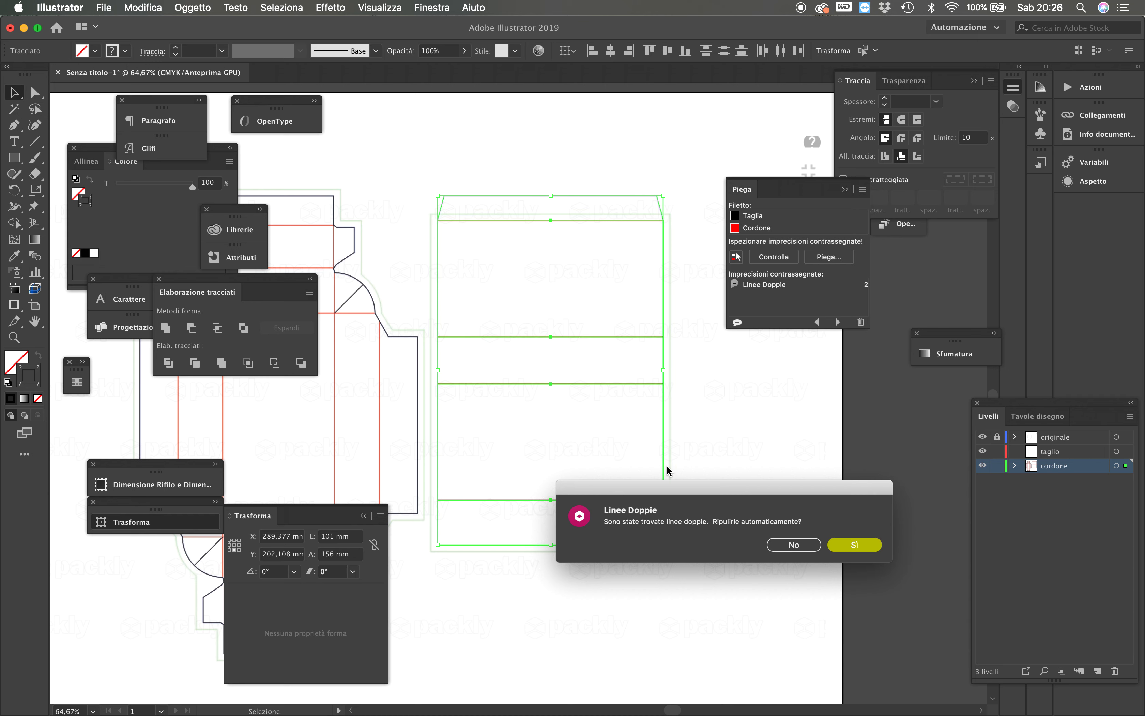
{"action": "left_click", "coordinate": [846, 546]}
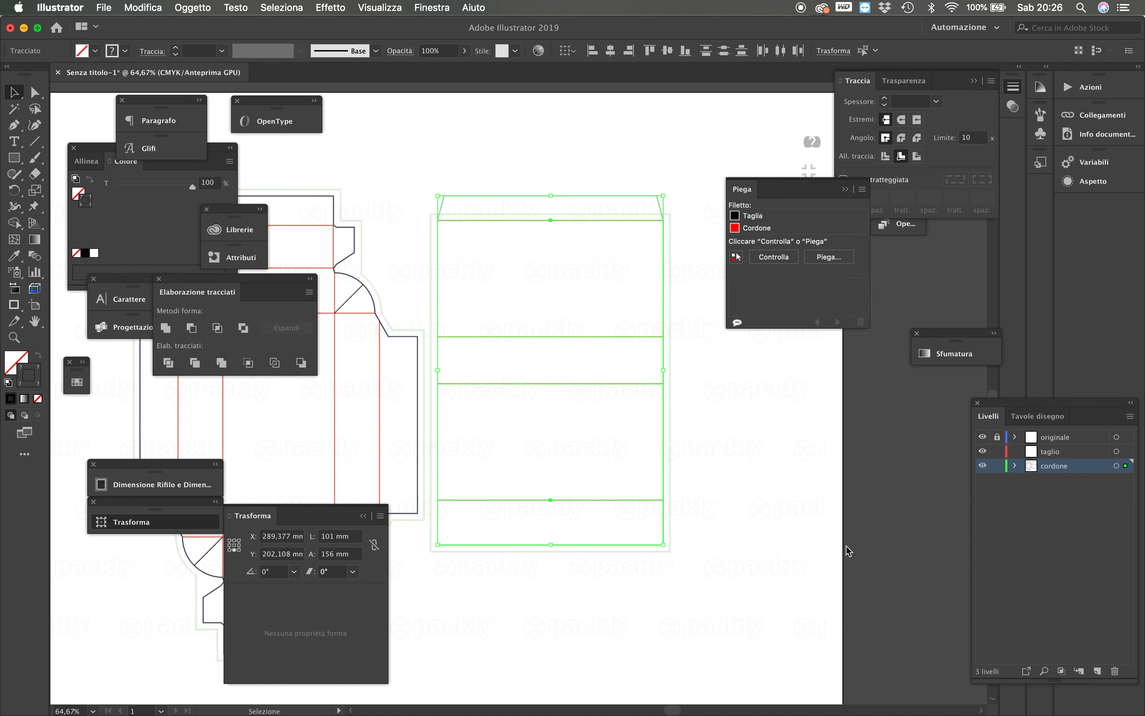
Check the selected sleeve dieline and start folding it, using the large panel below the narrow middle panel as the base panel
{"action": "left_click", "coordinate": [767, 258]}
{"action": "left_click", "coordinate": [827, 257]}
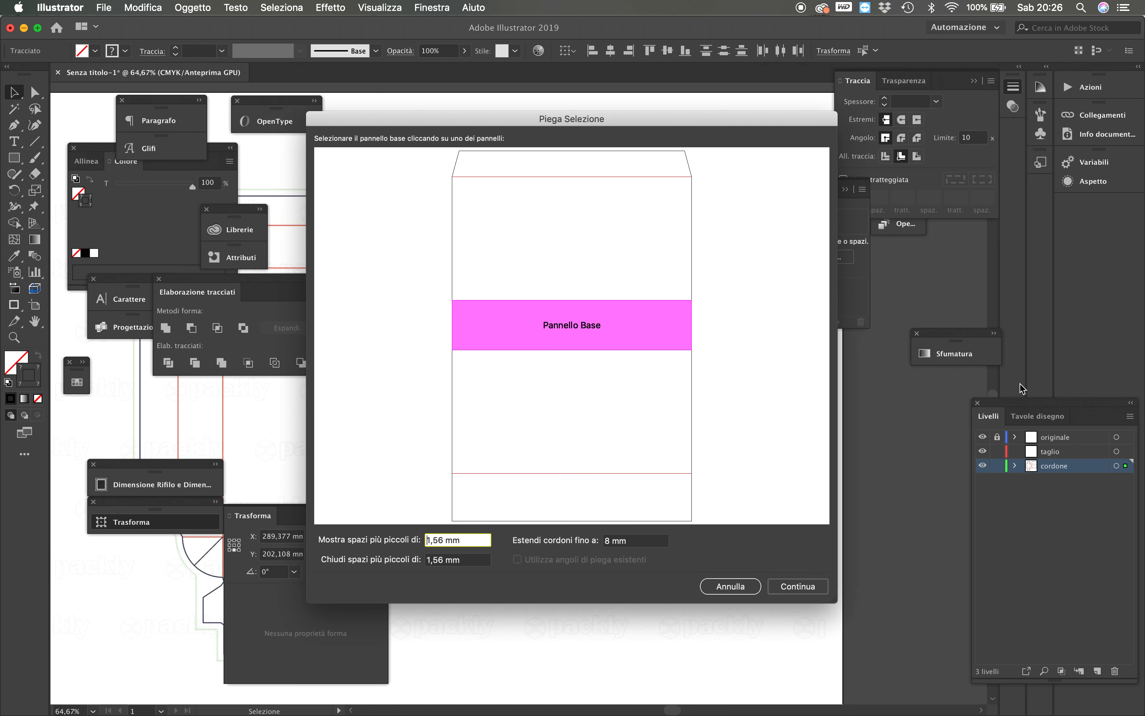
{"action": "left_click", "coordinate": [626, 400]}
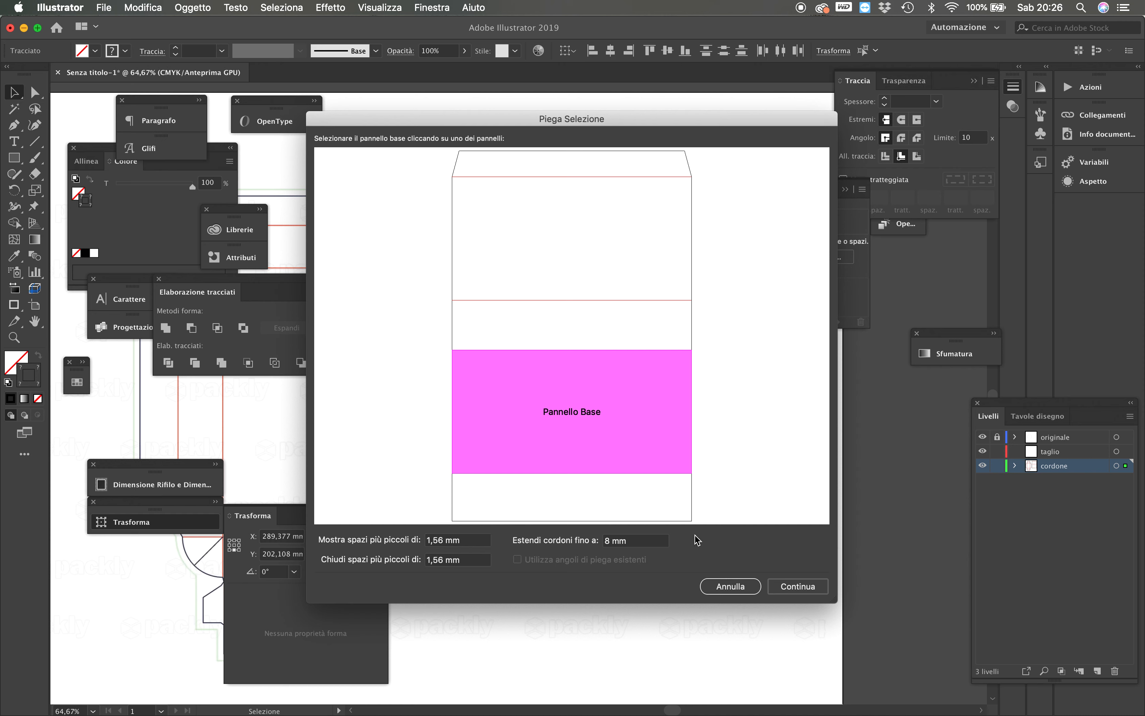
{"action": "left_click", "coordinate": [797, 586]}
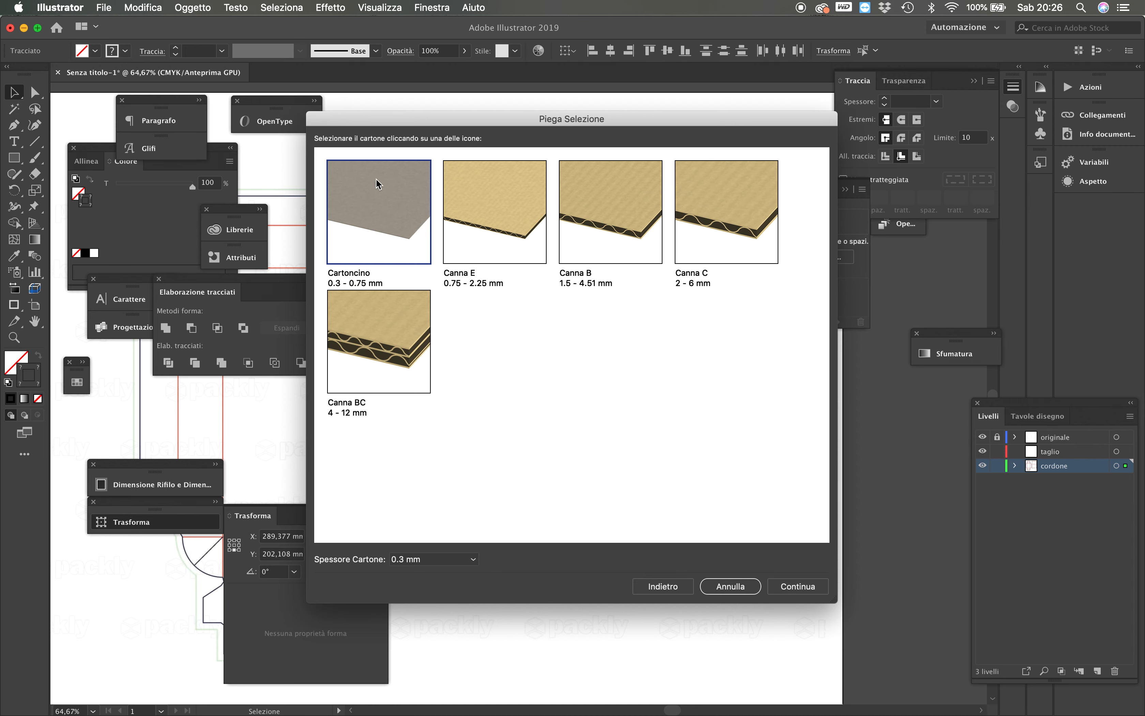
Set the Cartoncino board thickness to 0.5 mm and fold all the sleeve's crease lines to 90°
{"action": "left_click", "coordinate": [468, 559]}
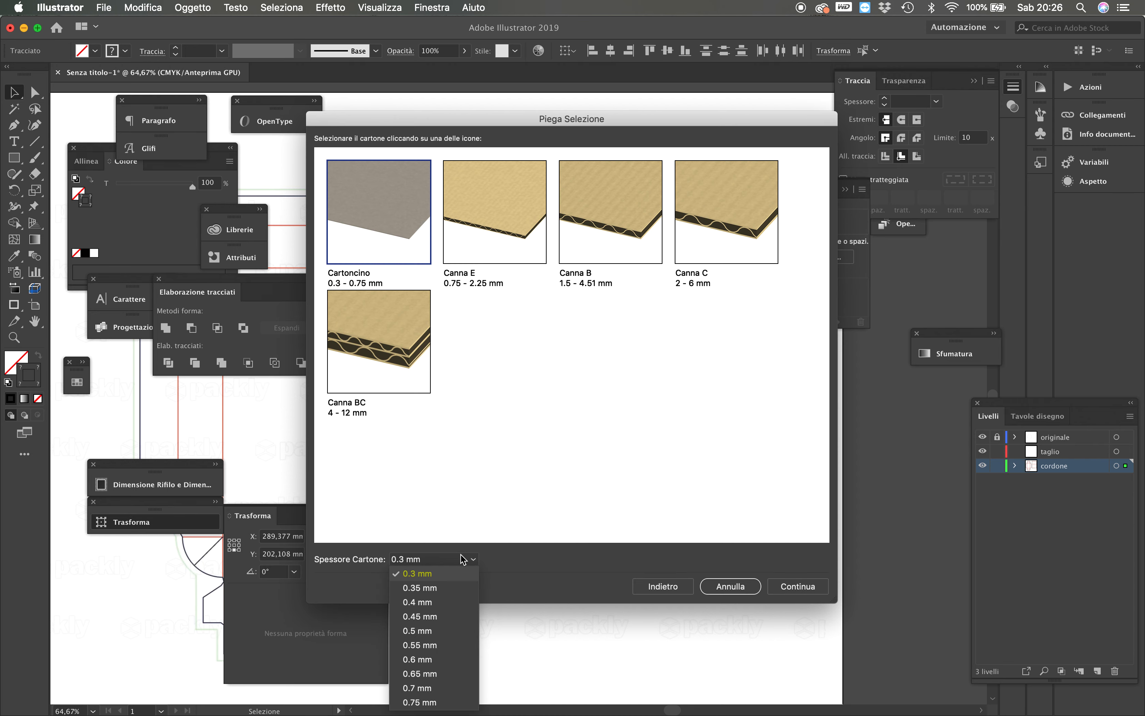
{"action": "left_click", "coordinate": [447, 633]}
{"action": "left_click", "coordinate": [813, 585]}
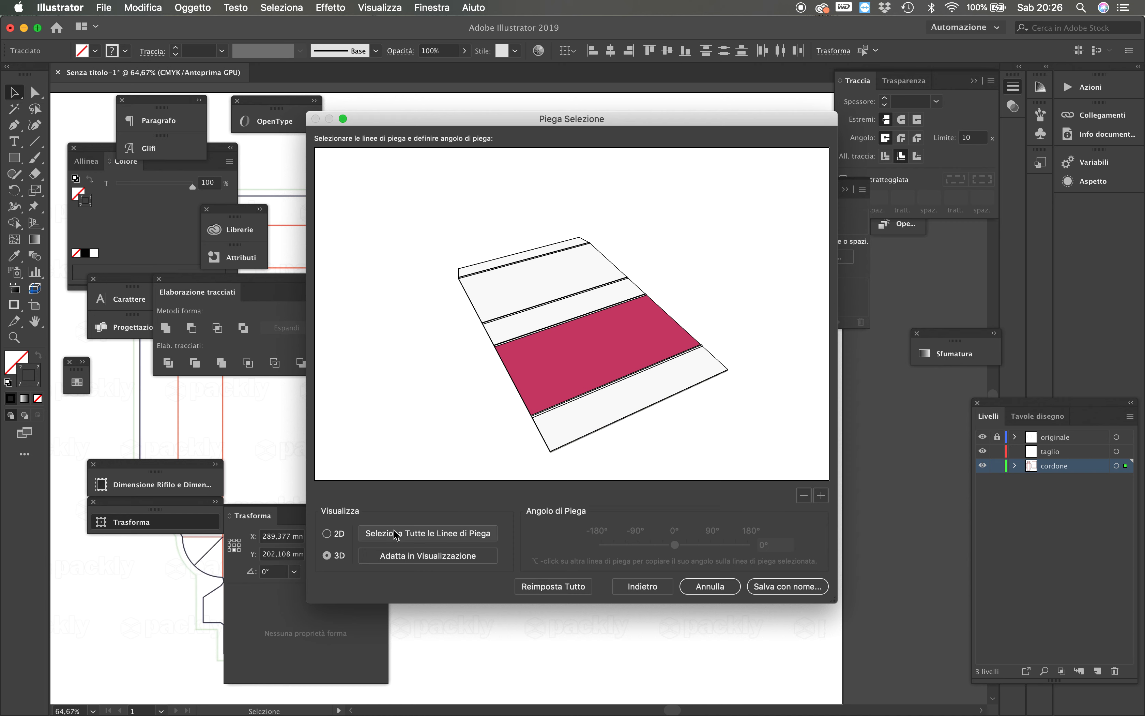
{"action": "left_click", "coordinate": [378, 533]}
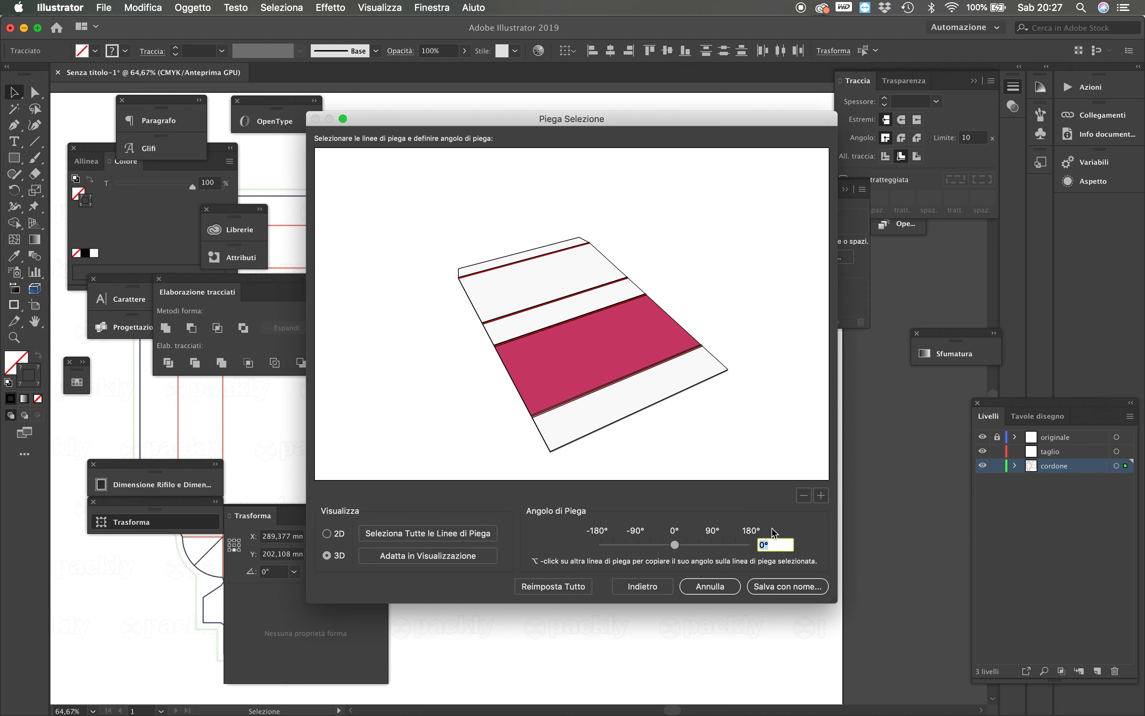
{"action": "left_click_drag", "start_coordinate": [675, 544], "coordinate": [710, 537]}
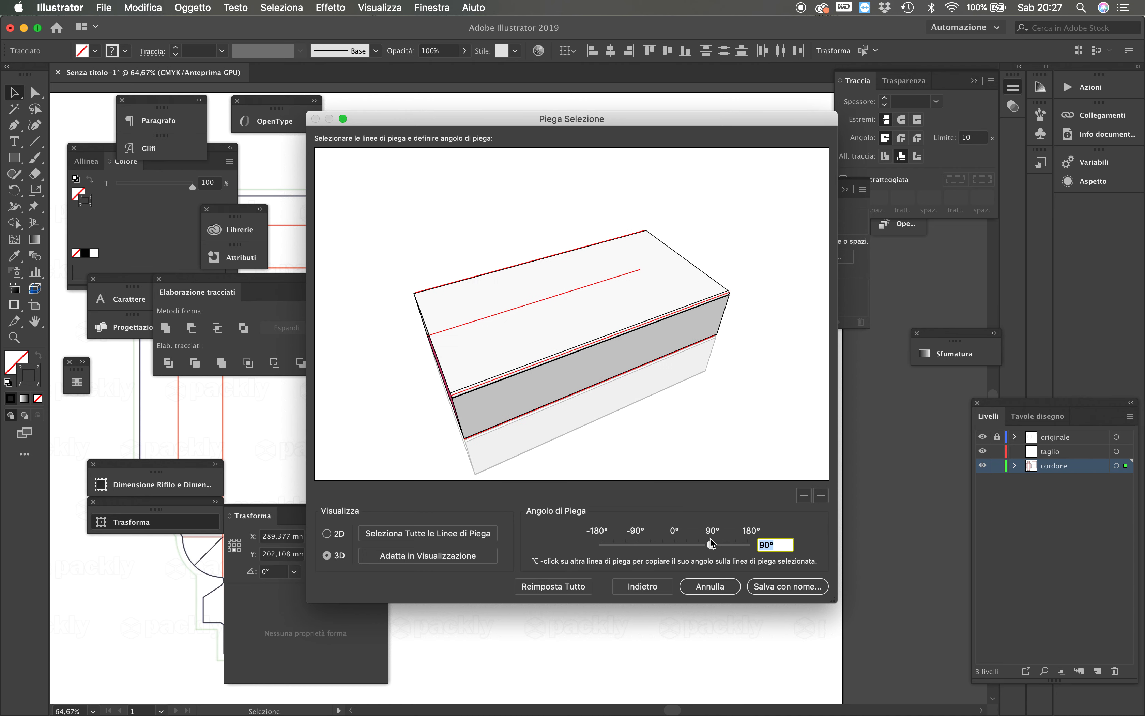
Set the fold angle of the sleeve's glue flap to 91°
{"action": "left_click_drag", "start_coordinate": [501, 414], "coordinate": [578, 360]}
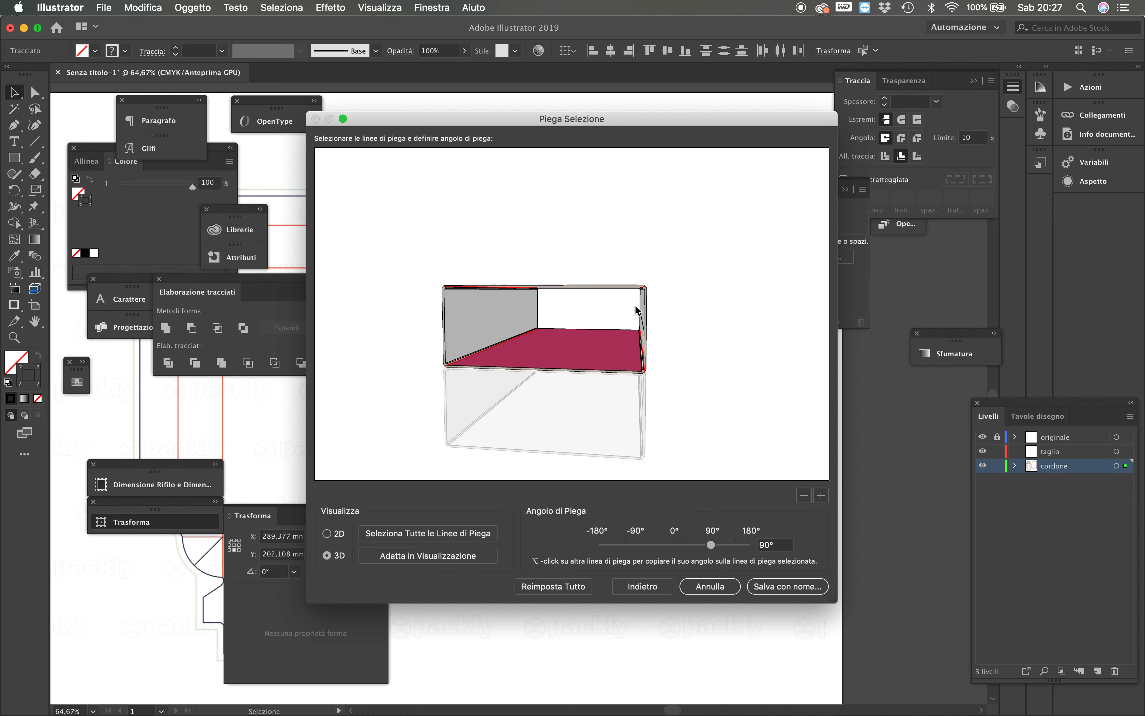
{"action": "left_click", "coordinate": [645, 294]}
{"action": "left_click", "coordinate": [645, 293]}
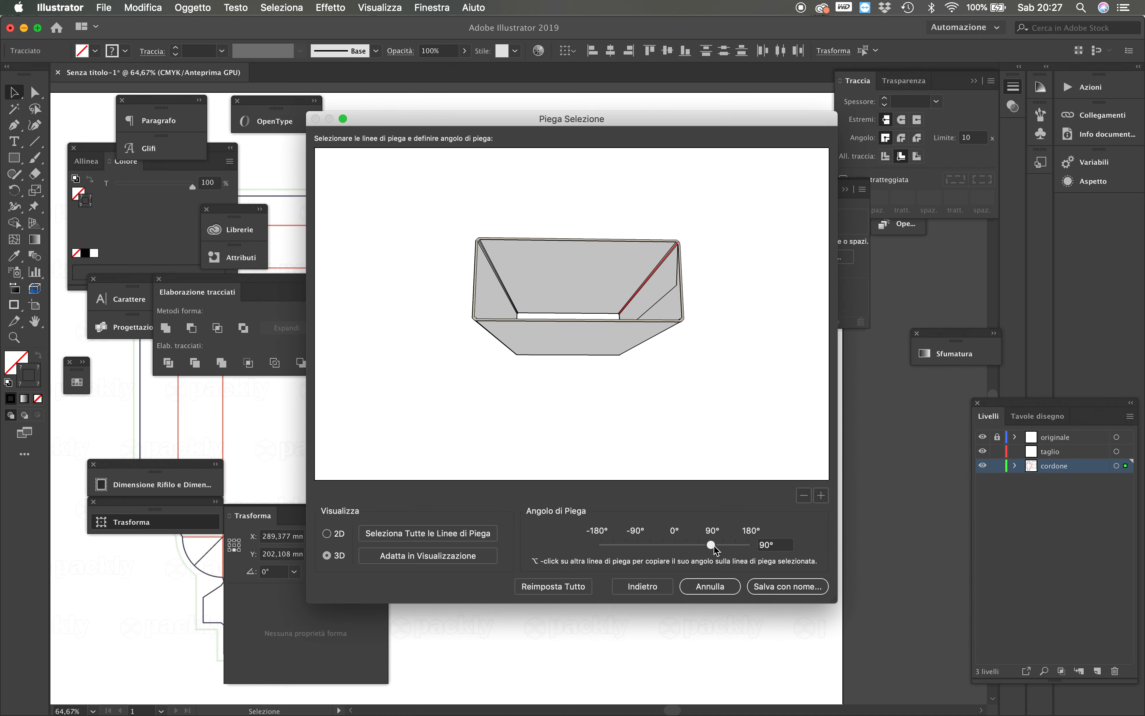
{"action": "left_click_drag", "start_coordinate": [711, 544], "coordinate": [716, 545]}
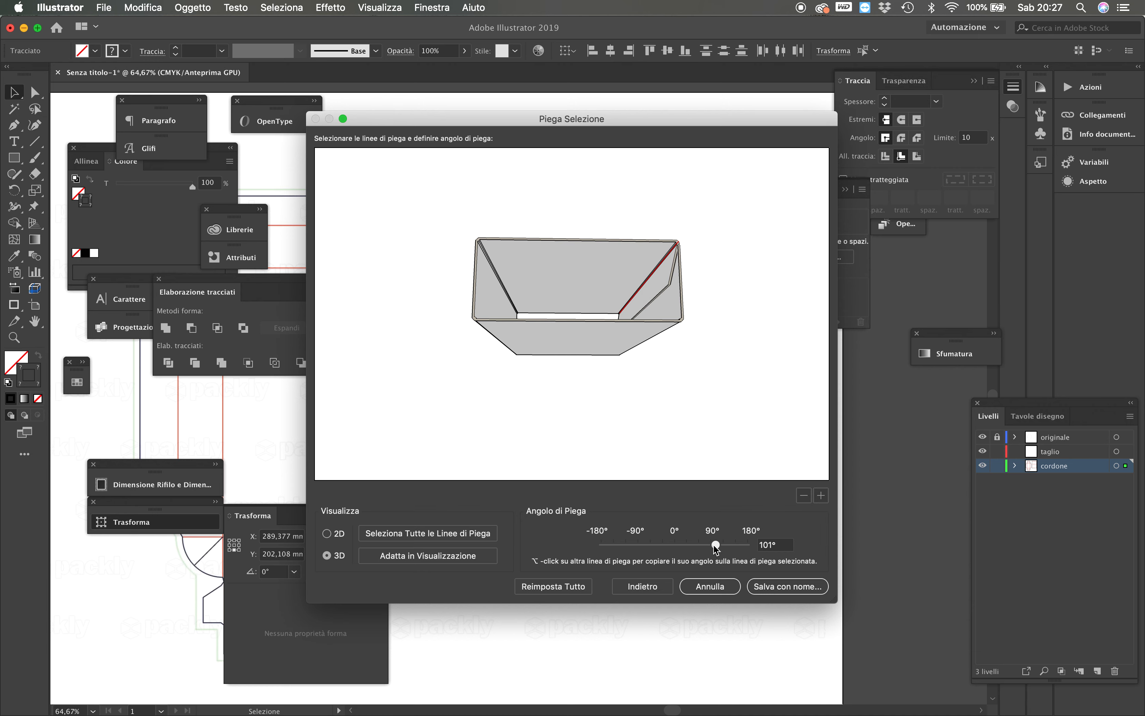
{"action": "left_click", "coordinate": [776, 545]}
{"action": "type", "text": "91"}
{"action": "key", "text": "Return"}
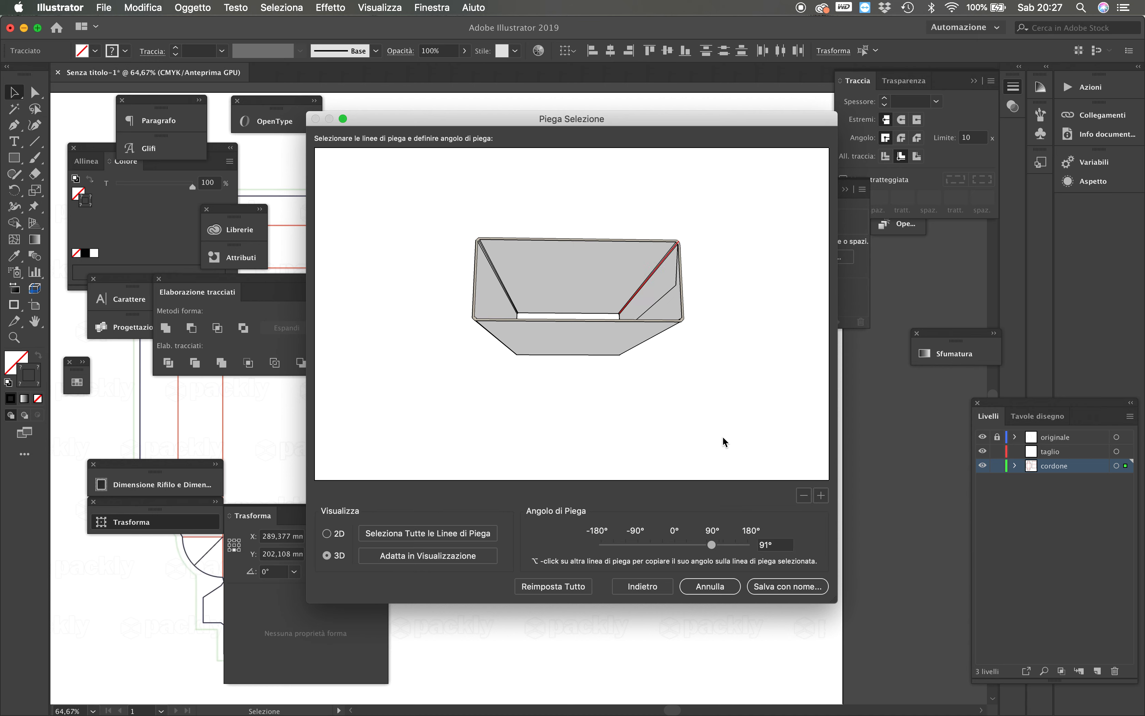
Increase the glue flap's fold angle to 92° so that it tucks further inside the sleeve
{"action": "left_click_drag", "start_coordinate": [681, 336], "coordinate": [666, 363]}
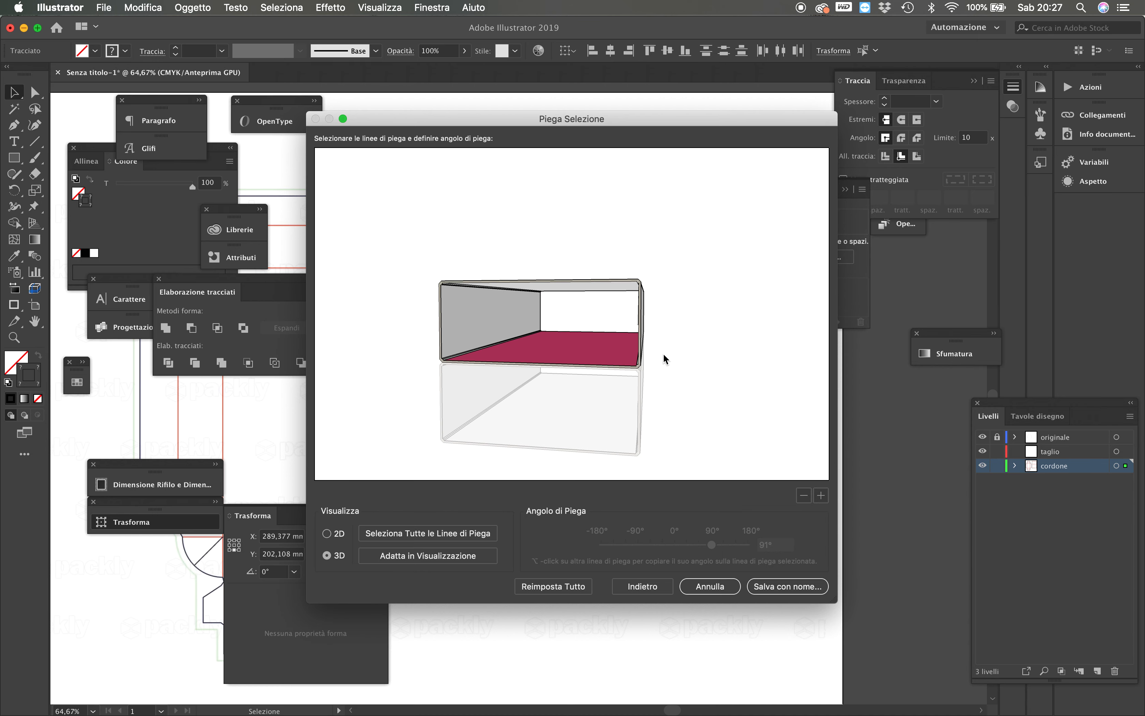
{"action": "scroll", "coordinate": [663, 354], "scroll_direction": "up", "scroll_amount": 3}
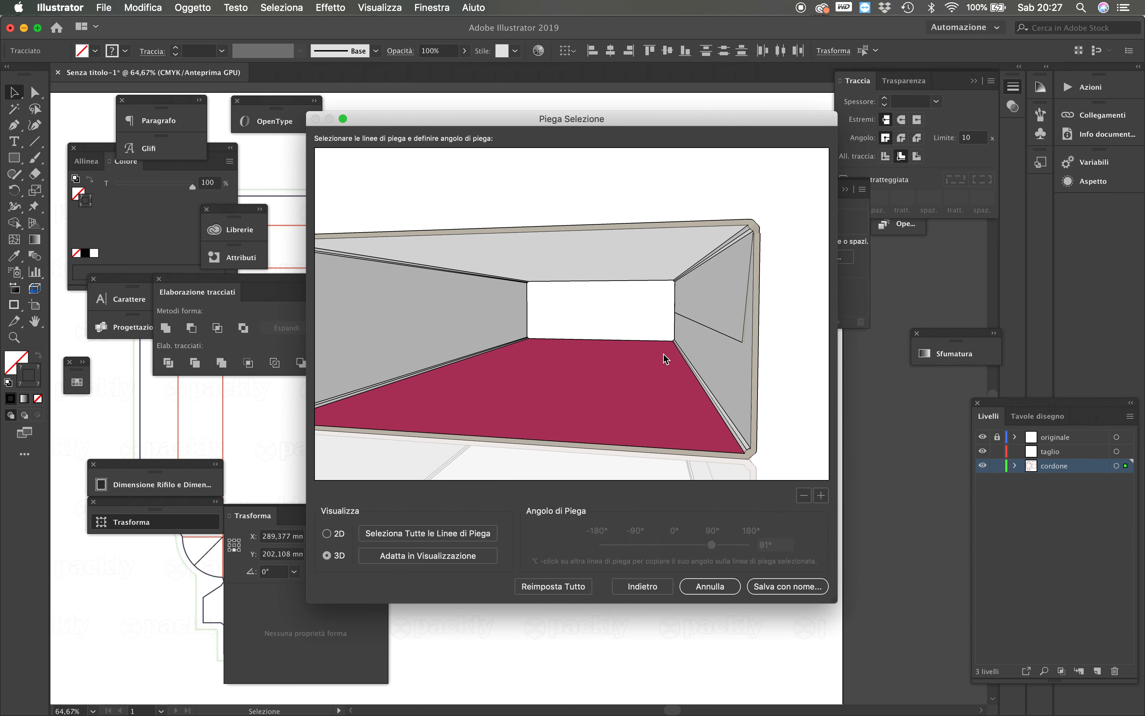
{"action": "left_click_drag", "start_coordinate": [663, 354], "coordinate": [684, 318]}
{"action": "left_click", "coordinate": [750, 236]}
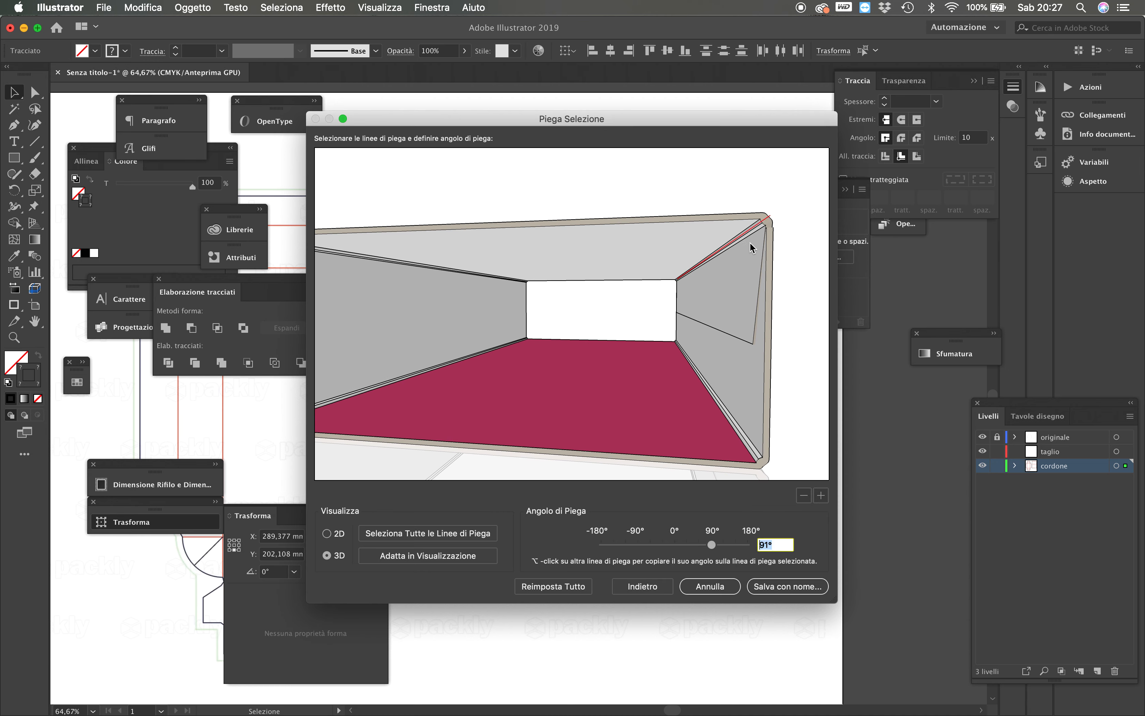
{"action": "double_click", "coordinate": [767, 545]}
{"action": "type", "text": "2"}
{"action": "left_click", "coordinate": [785, 466]}
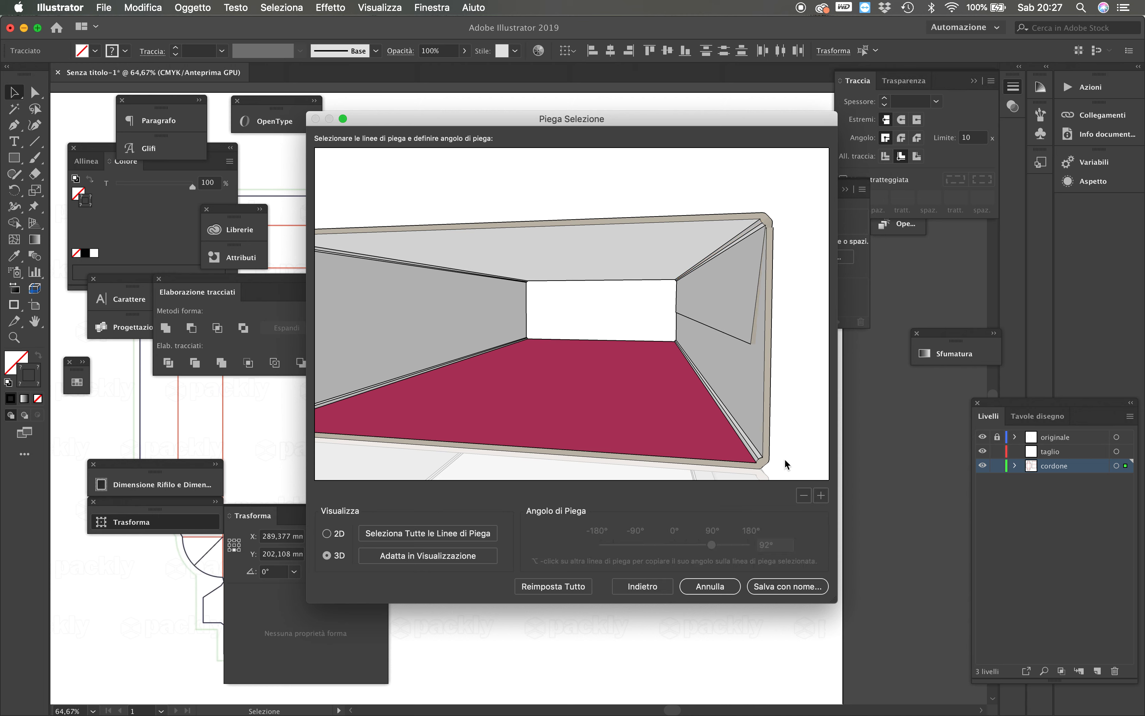
Set the fold between the base panel and the side wall that meets the glue flap to 89°
{"action": "mouse_move", "coordinate": [767, 404]}
{"action": "left_mouse_down"}
{"action": "mouse_move", "coordinate": [747, 400]}
{"action": "mouse_move", "coordinate": [758, 398]}
{"action": "left_mouse_up"}
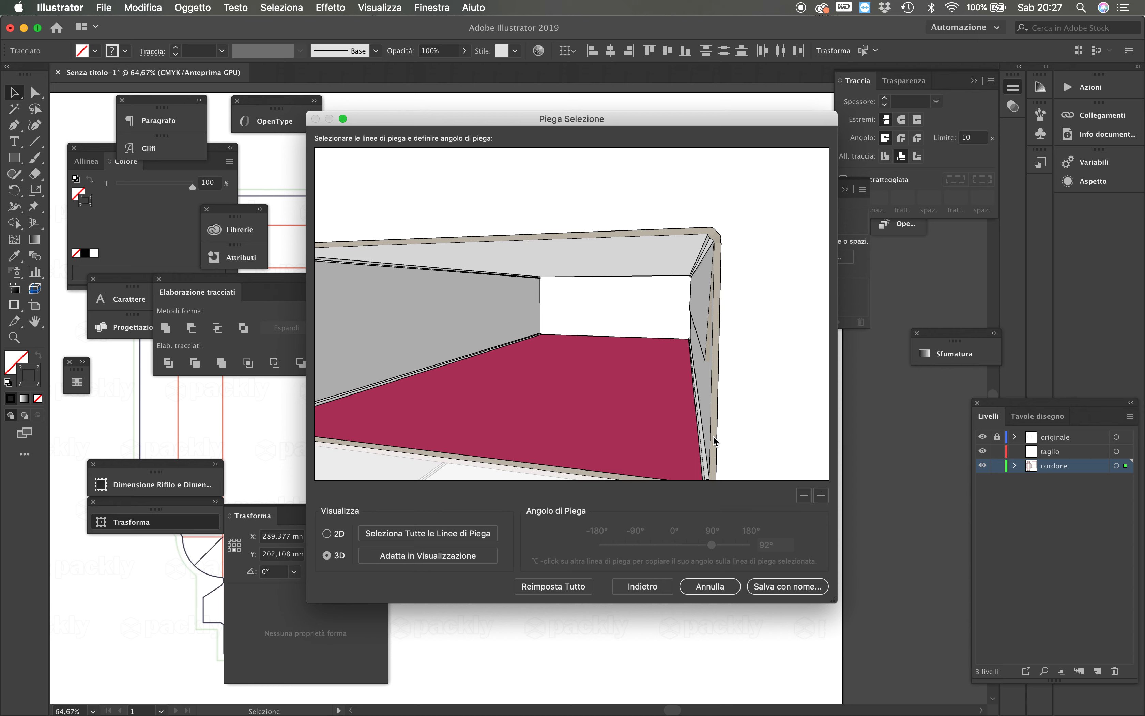
{"action": "mouse_move", "coordinate": [711, 433]}
{"action": "left_mouse_down"}
{"action": "mouse_move", "coordinate": [713, 412]}
{"action": "mouse_move", "coordinate": [711, 421]}
{"action": "left_mouse_up"}
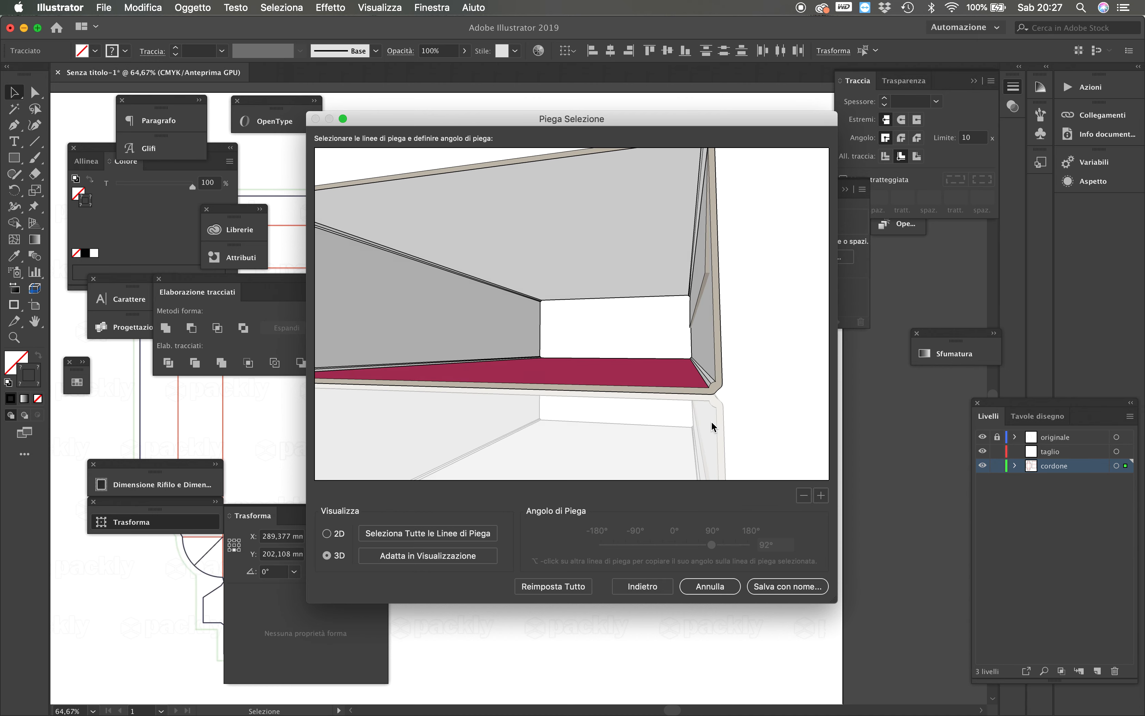
{"action": "left_click", "coordinate": [713, 390]}
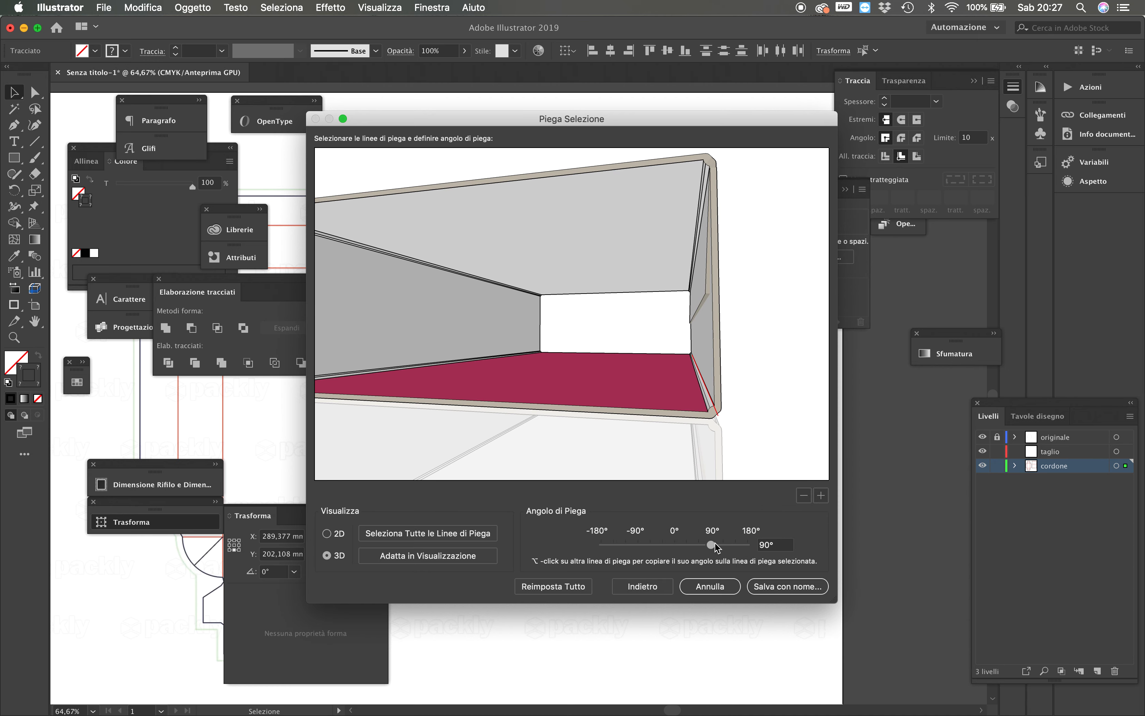
{"action": "left_click_drag", "start_coordinate": [711, 545], "coordinate": [710, 546]}
{"action": "left_click_drag", "start_coordinate": [754, 406], "coordinate": [726, 389]}
{"action": "scroll", "coordinate": [723, 394], "scroll_direction": "down", "scroll_amount": 5}
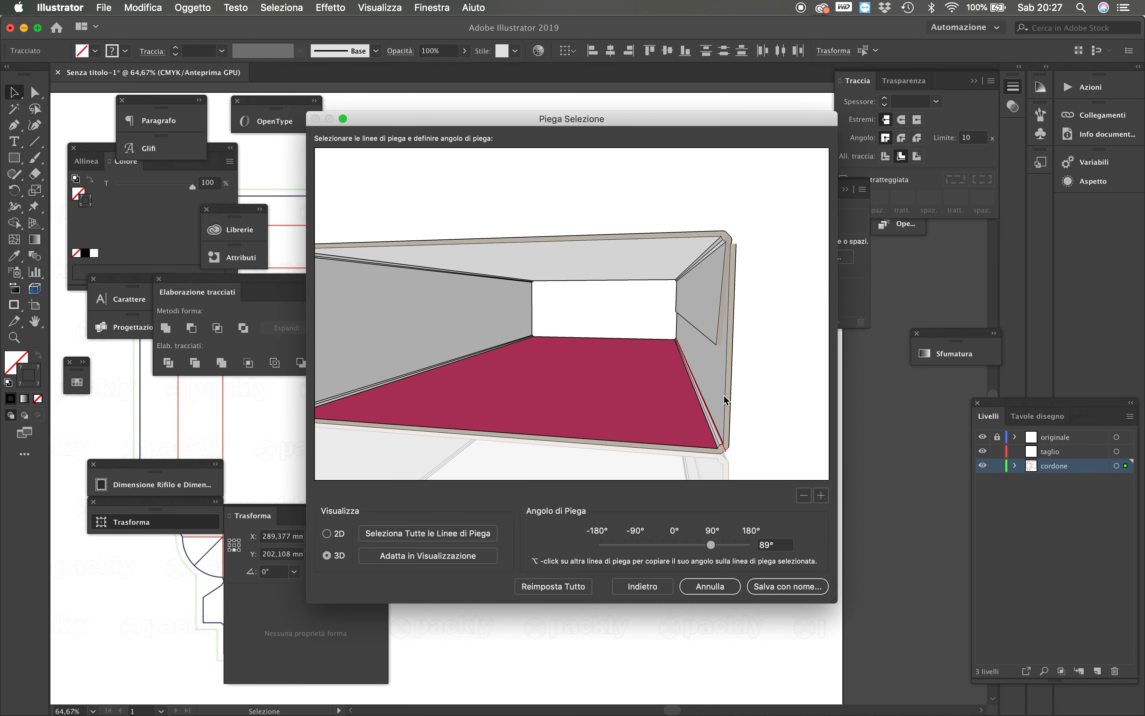
{"action": "left_click_drag", "start_coordinate": [628, 373], "coordinate": [562, 299]}
Save the folded sleeve as custodia.ard in the flintbeast2 folder
{"action": "left_click", "coordinate": [799, 585]}
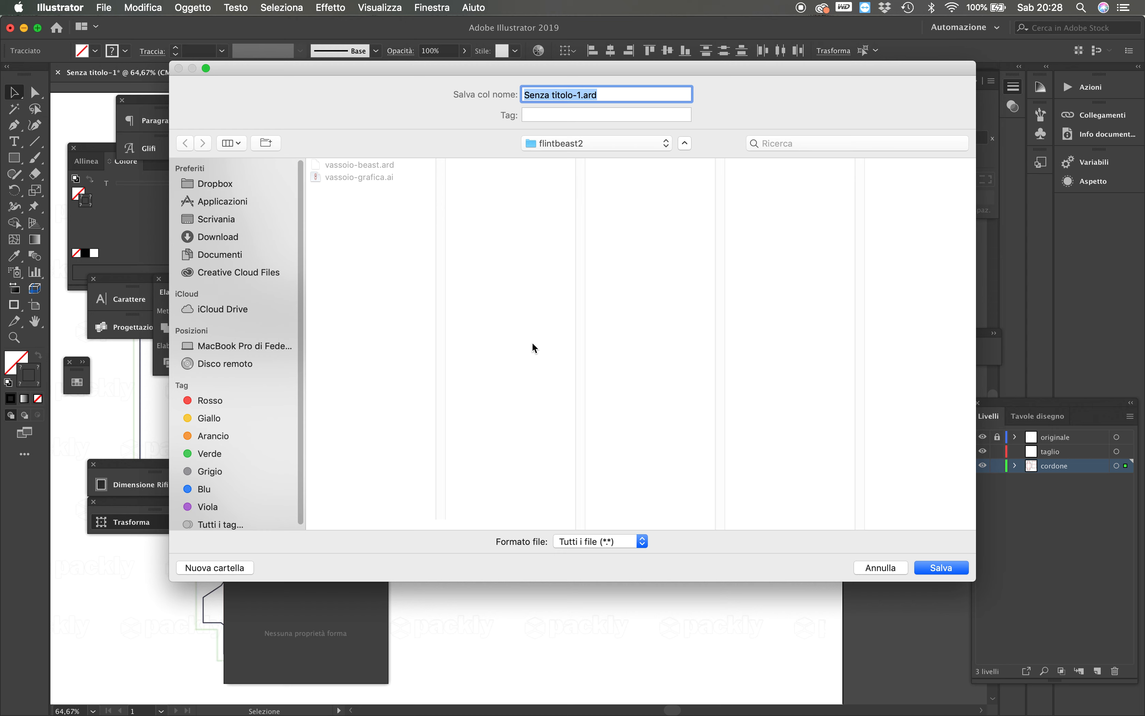
{"action": "type", "text": "c"}
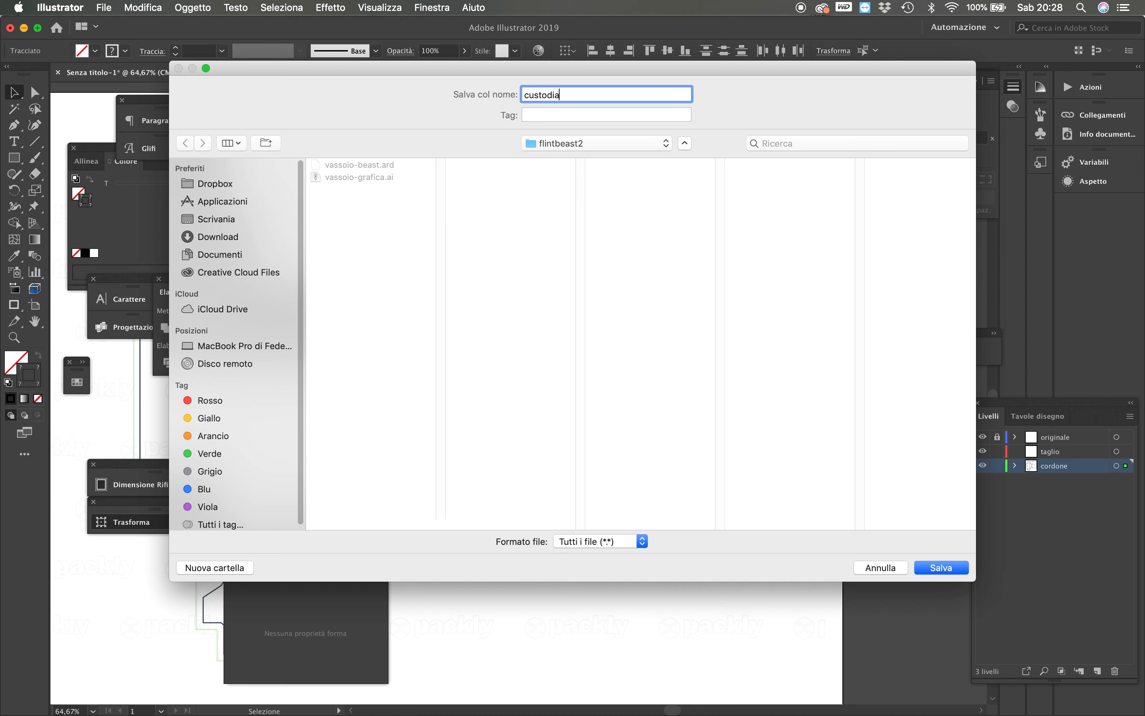
{"action": "type", "text": "ustodia"}
{"action": "left_click", "coordinate": [954, 572]}
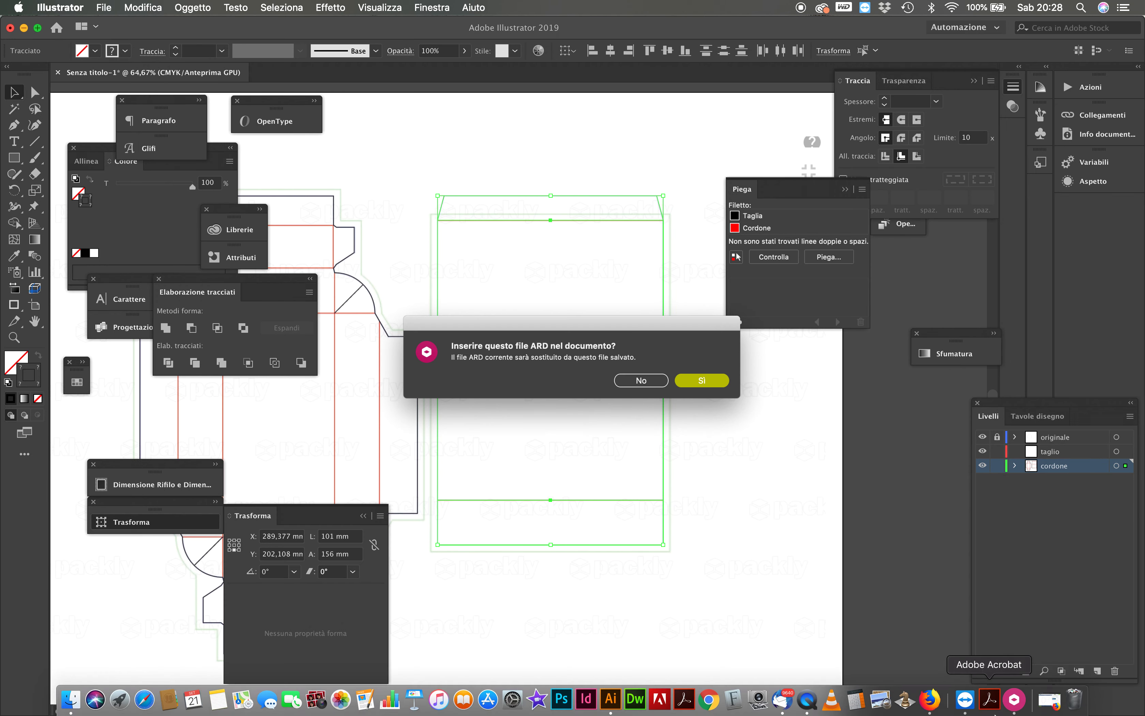
{"action": "key", "text": "Return"}
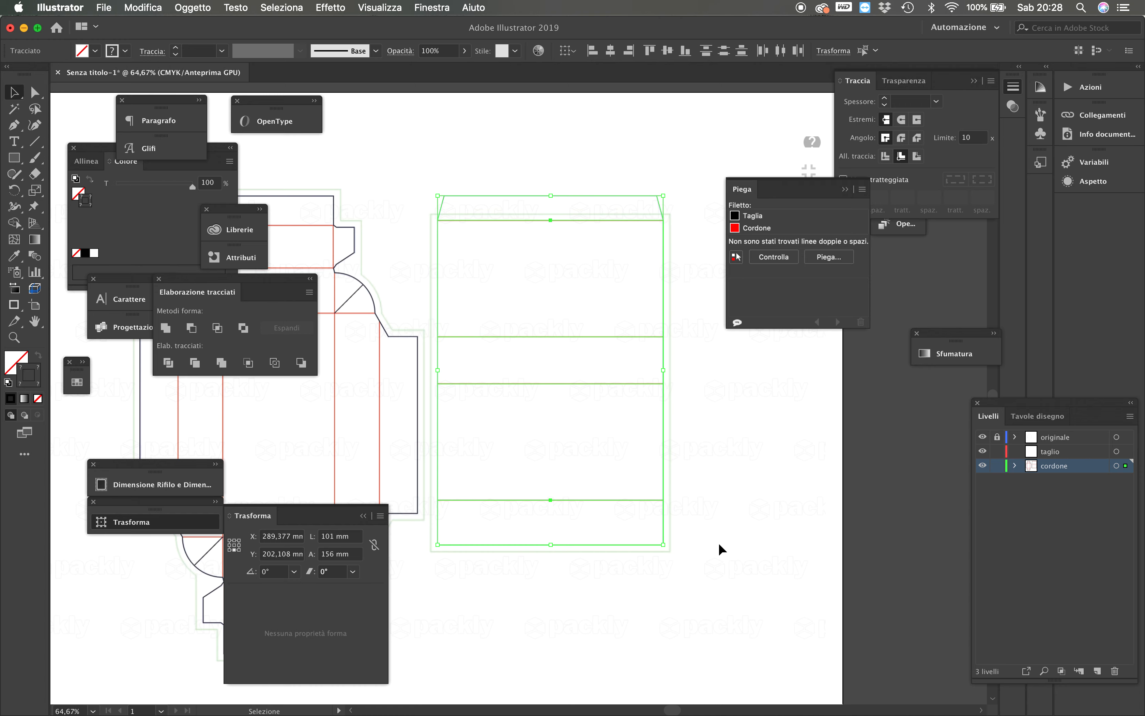
Deselect the dieline and save the document as "fustella originale.ai" in Illustrator CC format, keeping the default options
{"action": "left_click", "coordinate": [493, 363]}
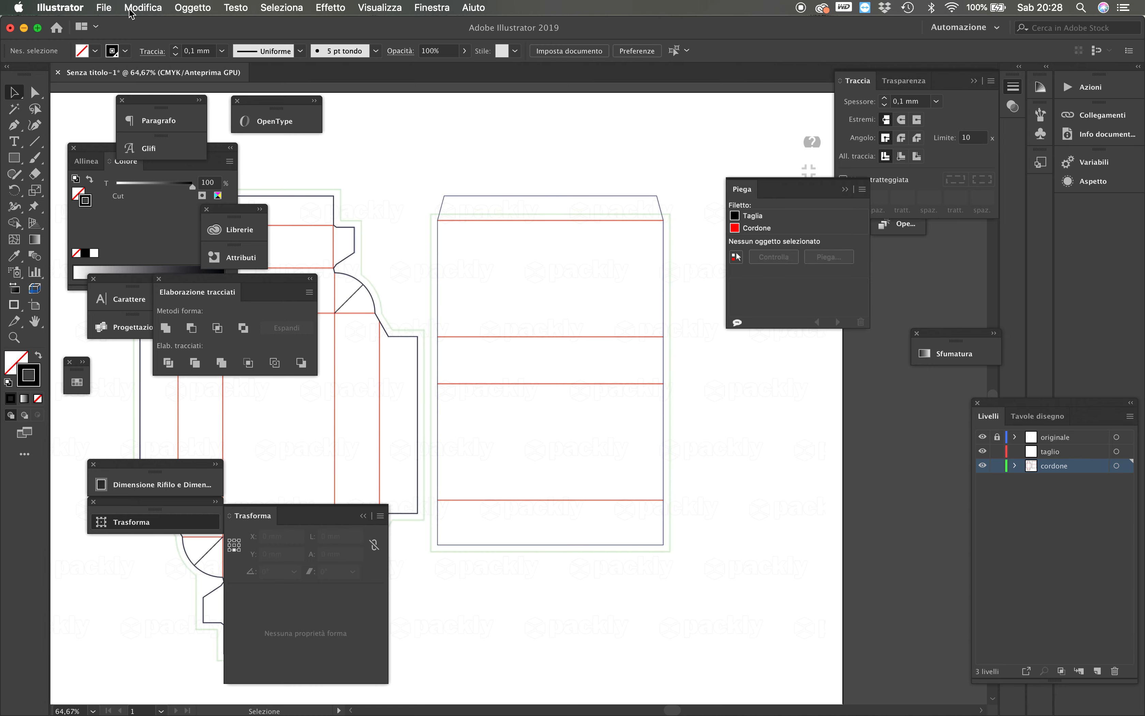
{"action": "left_click", "coordinate": [109, 8]}
{"action": "left_click", "coordinate": [173, 125]}
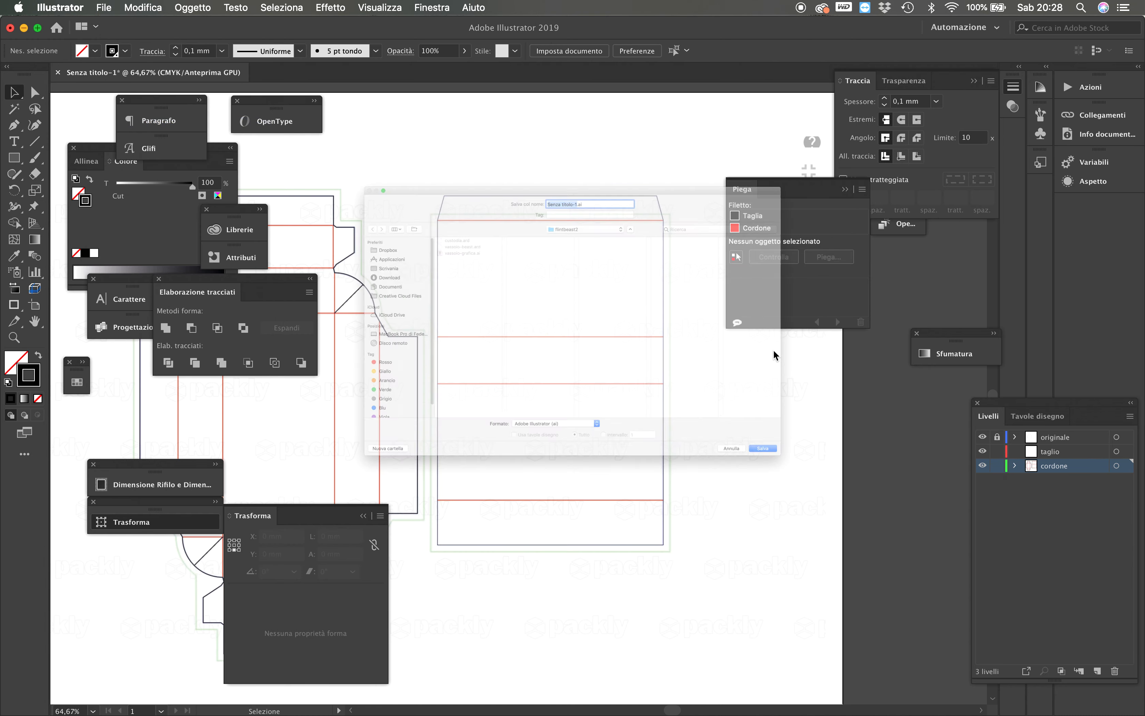
{"action": "type", "text": "fustella "}
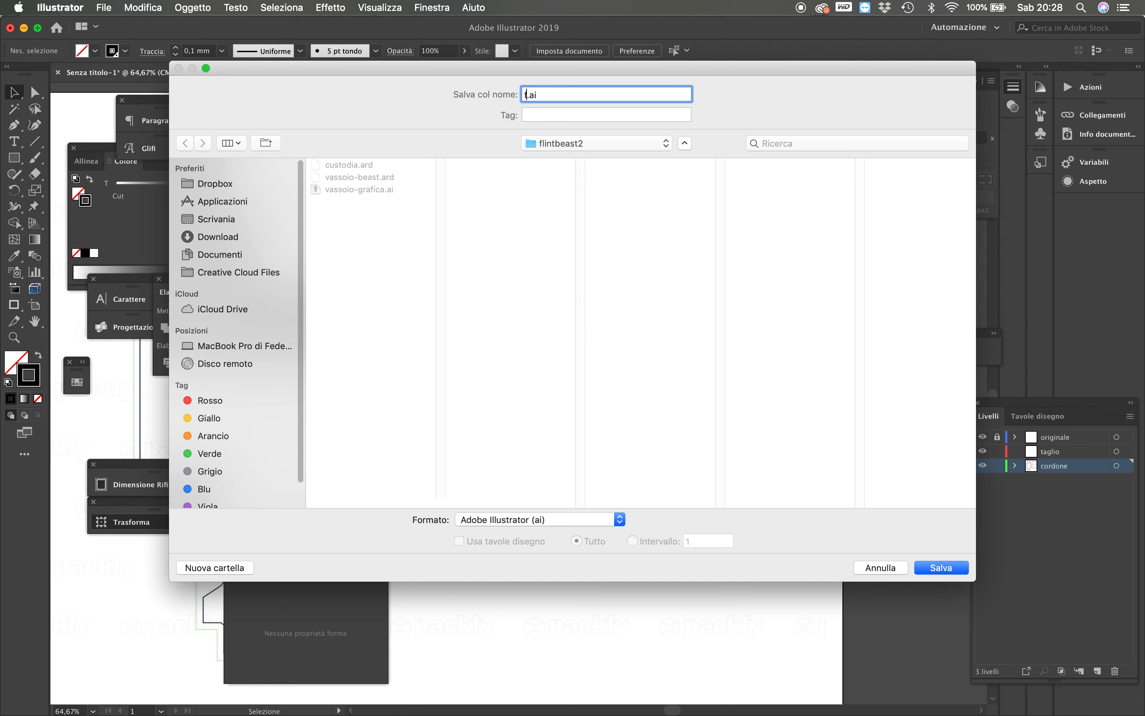
{"action": "type", "text": "originale"}
{"action": "left_click", "coordinate": [941, 568]}
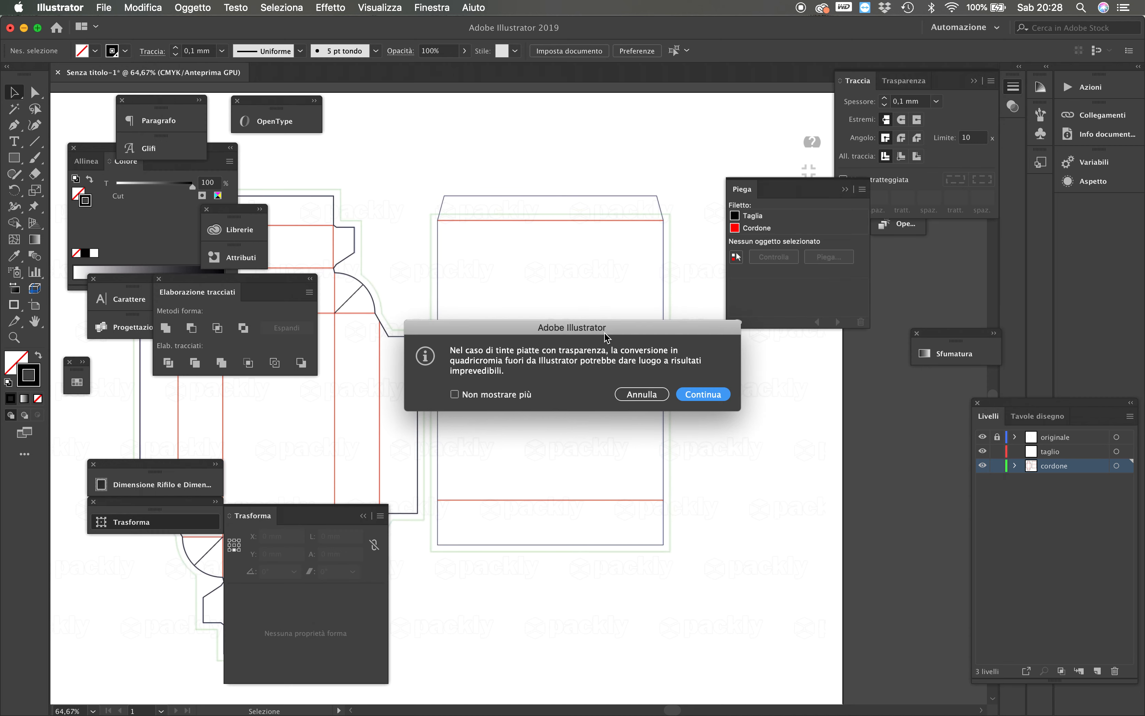
{"action": "left_click", "coordinate": [698, 395]}
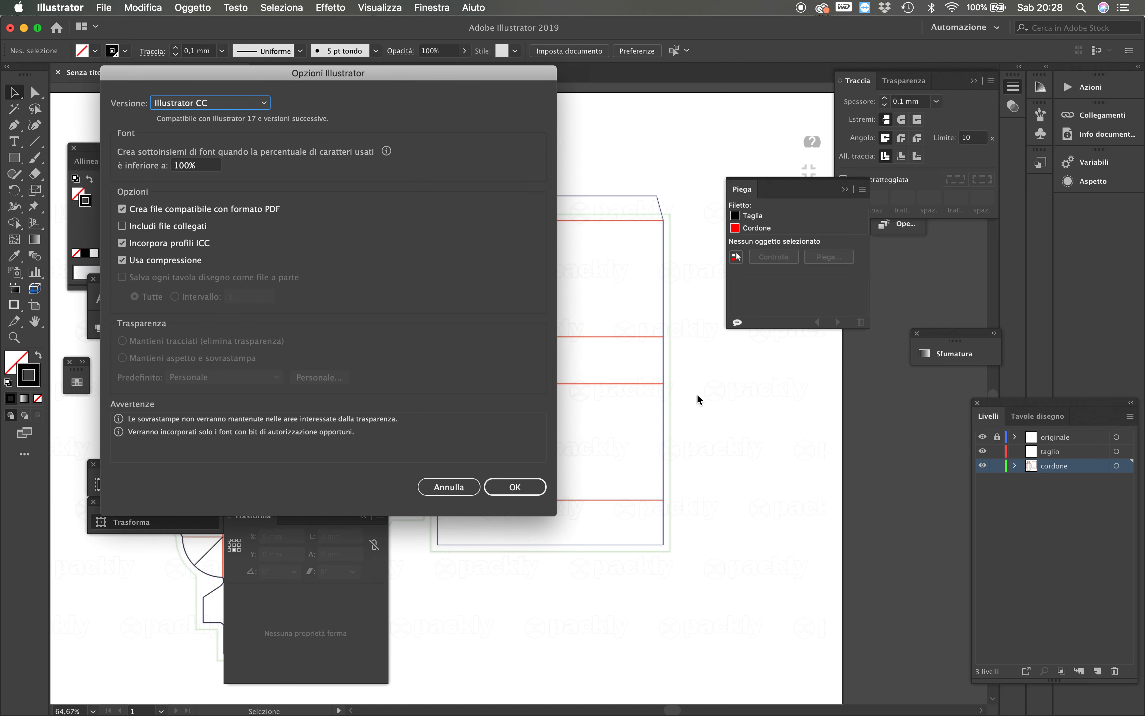
{"action": "left_click", "coordinate": [501, 486]}
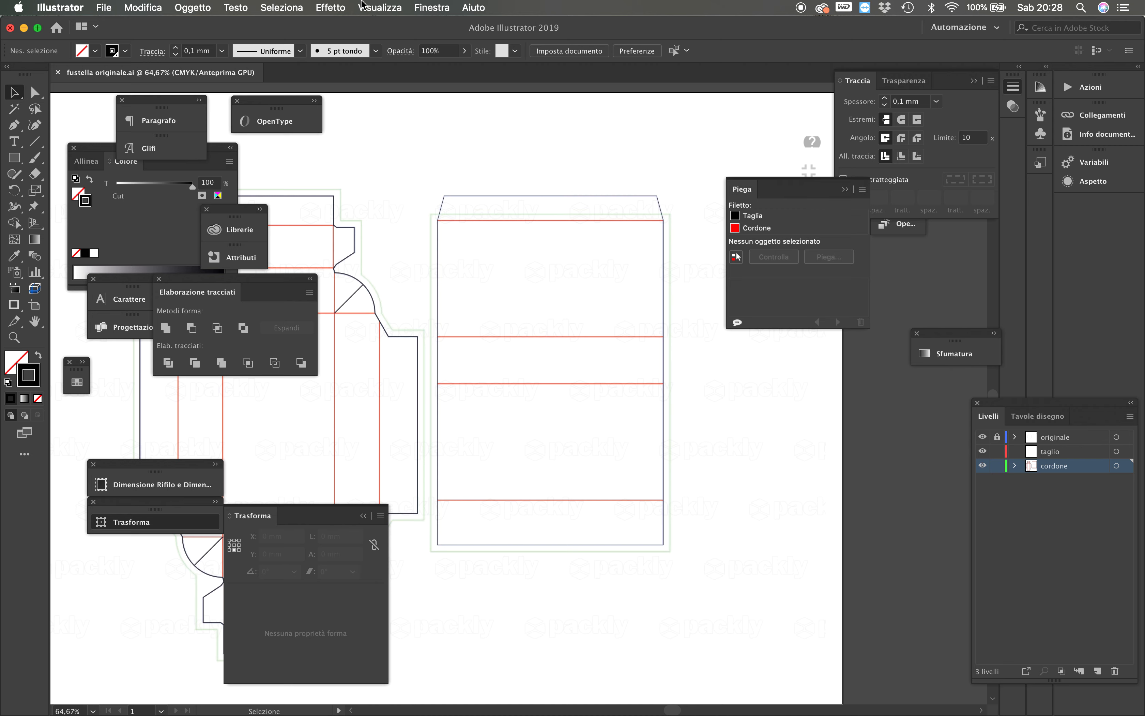
{"action": "left_click", "coordinate": [443, 11]}
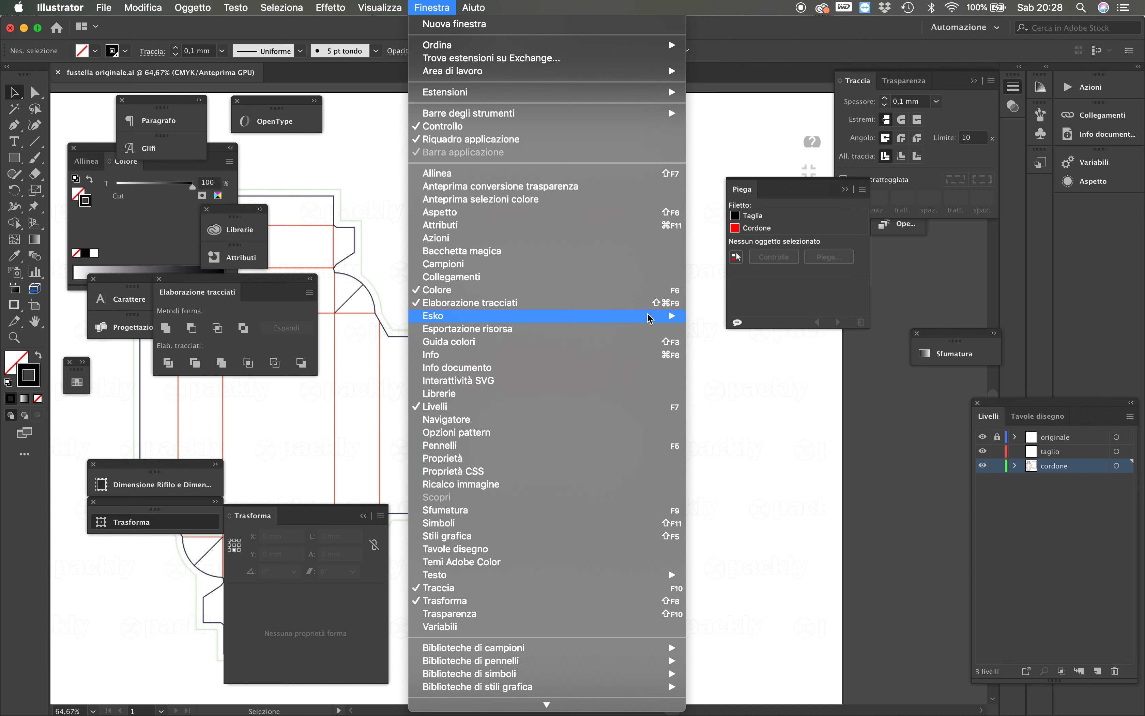
{"action": "mouse_move", "coordinate": [651, 318]}
{"action": "key", "text": "Escape"}
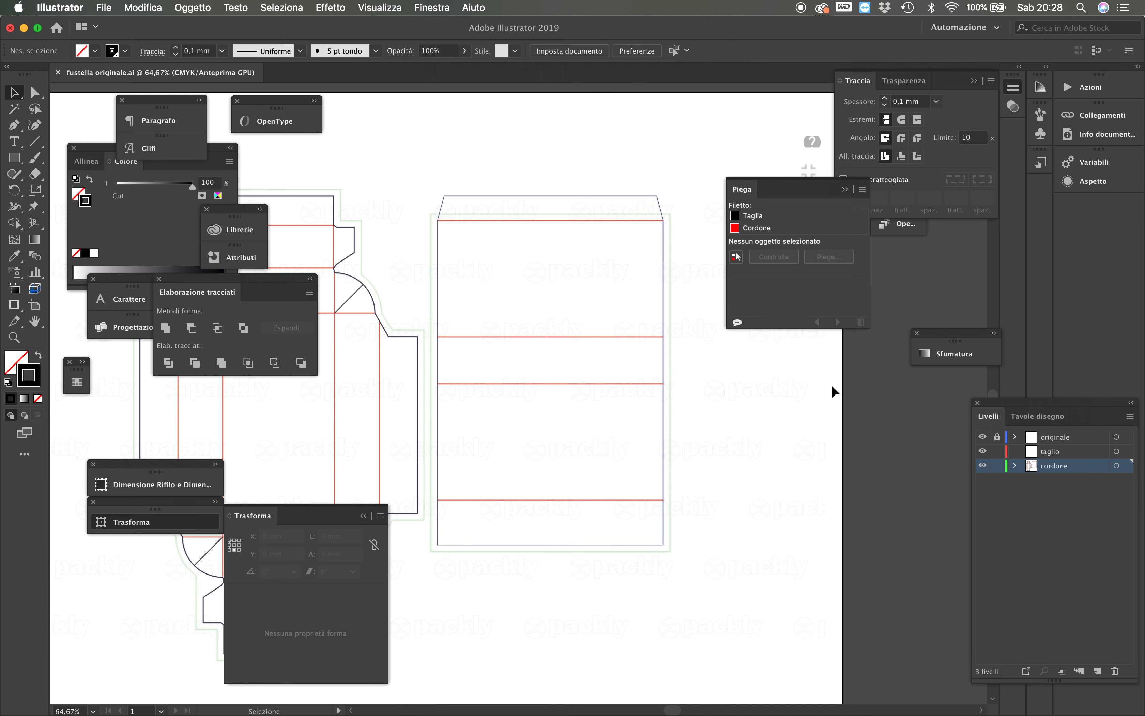
Show the Studio Designer preview and load custodia.ard from the flintbeast2 folder as its scene
{"action": "left_click", "coordinate": [428, 7]}
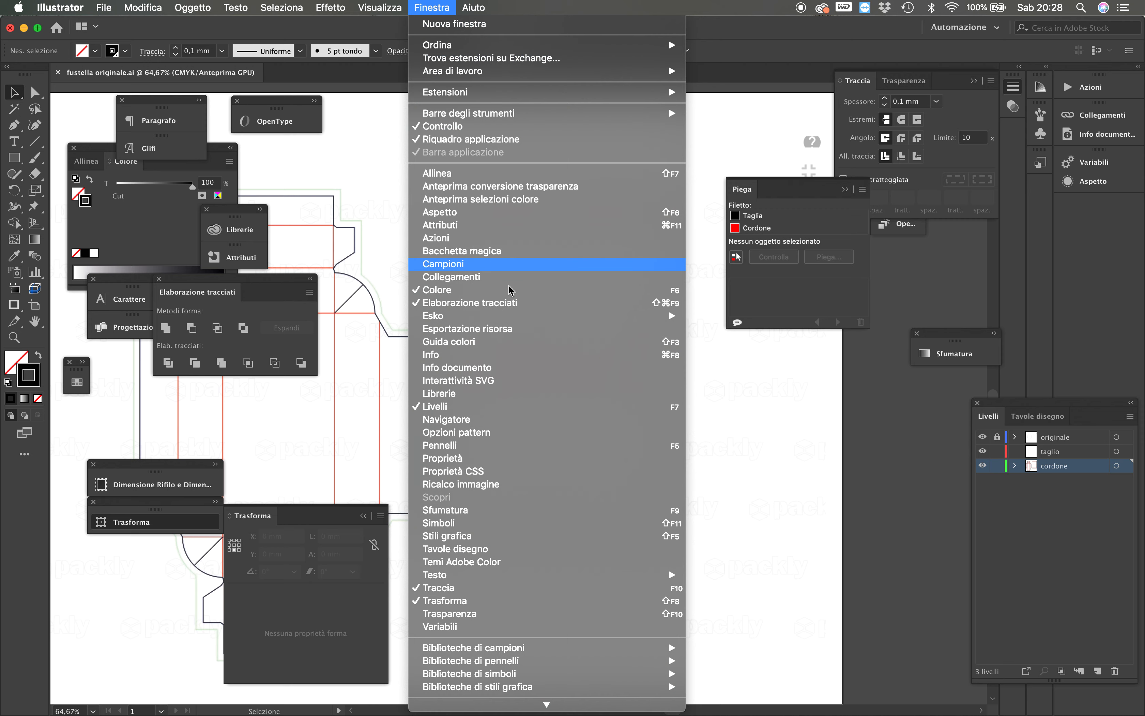
{"action": "mouse_move", "coordinate": [577, 318]}
{"action": "mouse_move", "coordinate": [846, 380]}
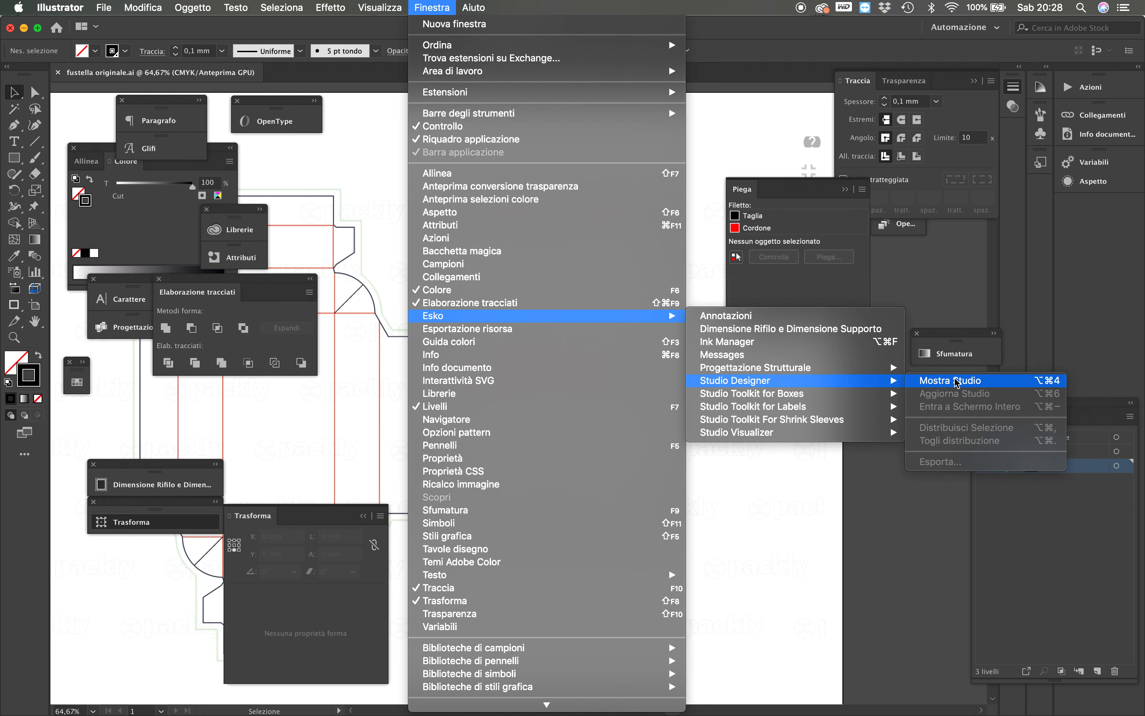
{"action": "left_click", "coordinate": [997, 381]}
{"action": "left_click", "coordinate": [798, 261]}
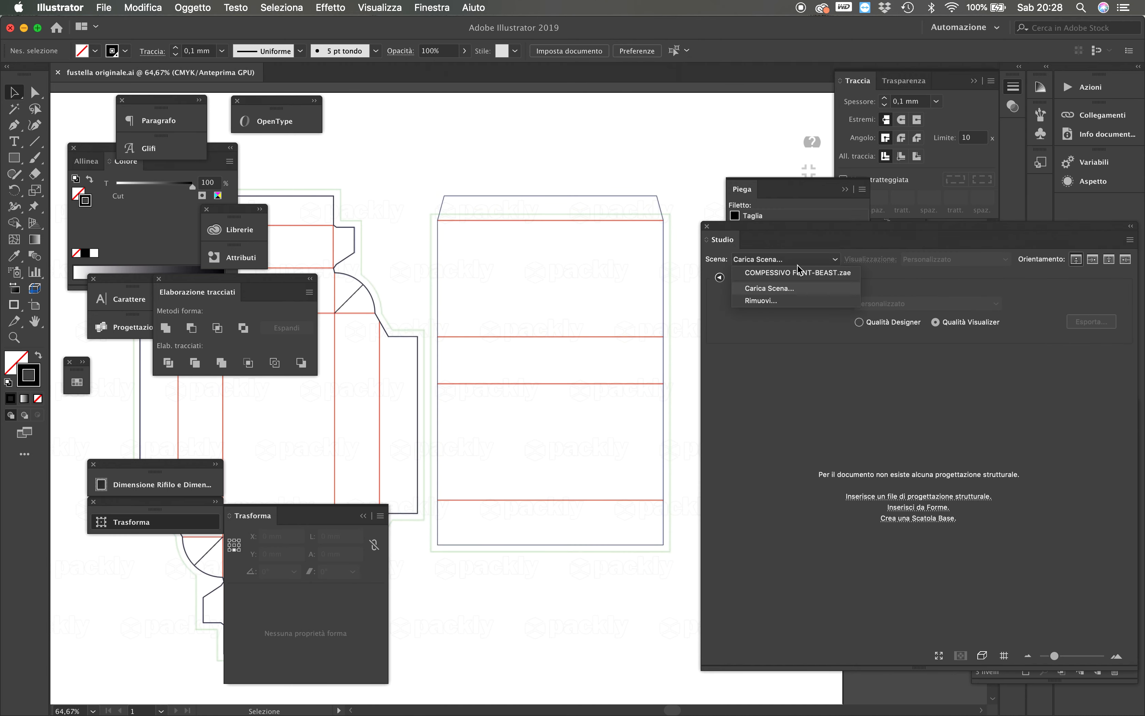
{"action": "left_click", "coordinate": [800, 289]}
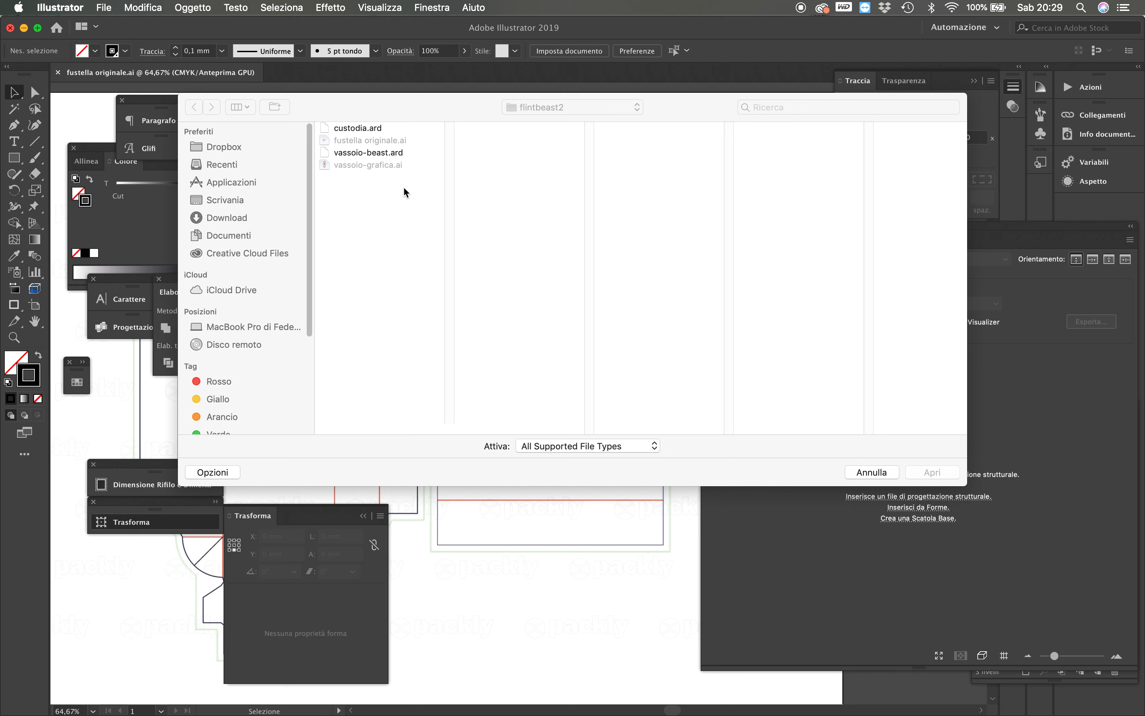
{"action": "left_click", "coordinate": [375, 127]}
{"action": "left_click", "coordinate": [375, 127]}
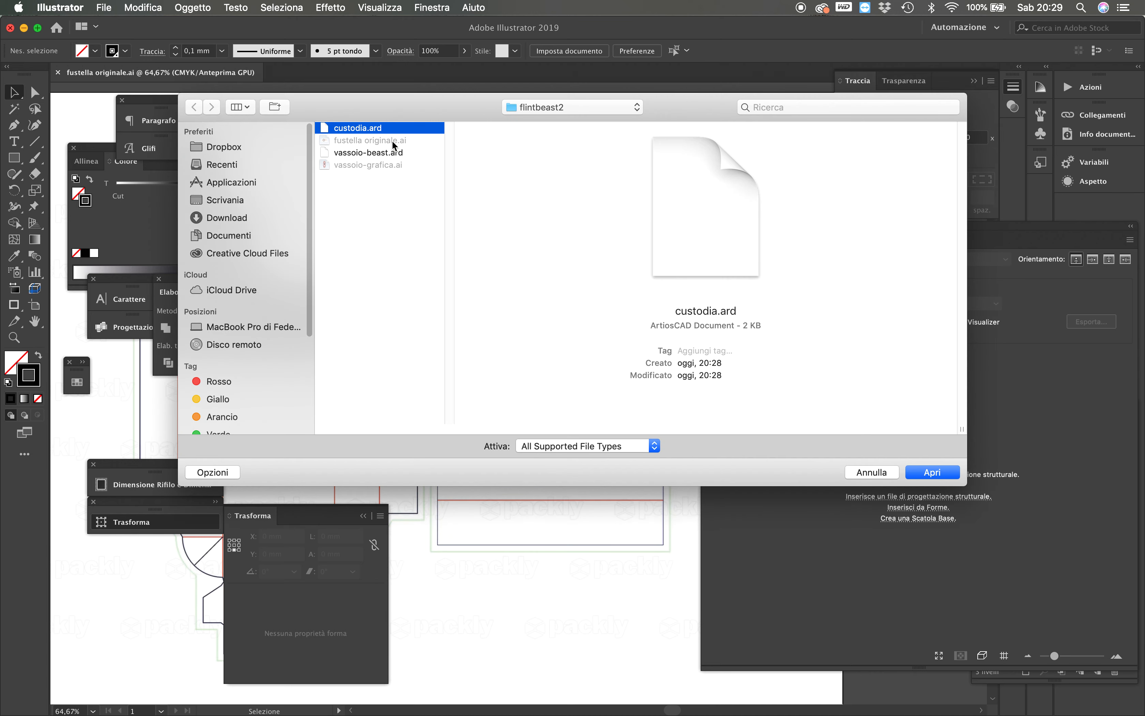
{"action": "left_click", "coordinate": [954, 475]}
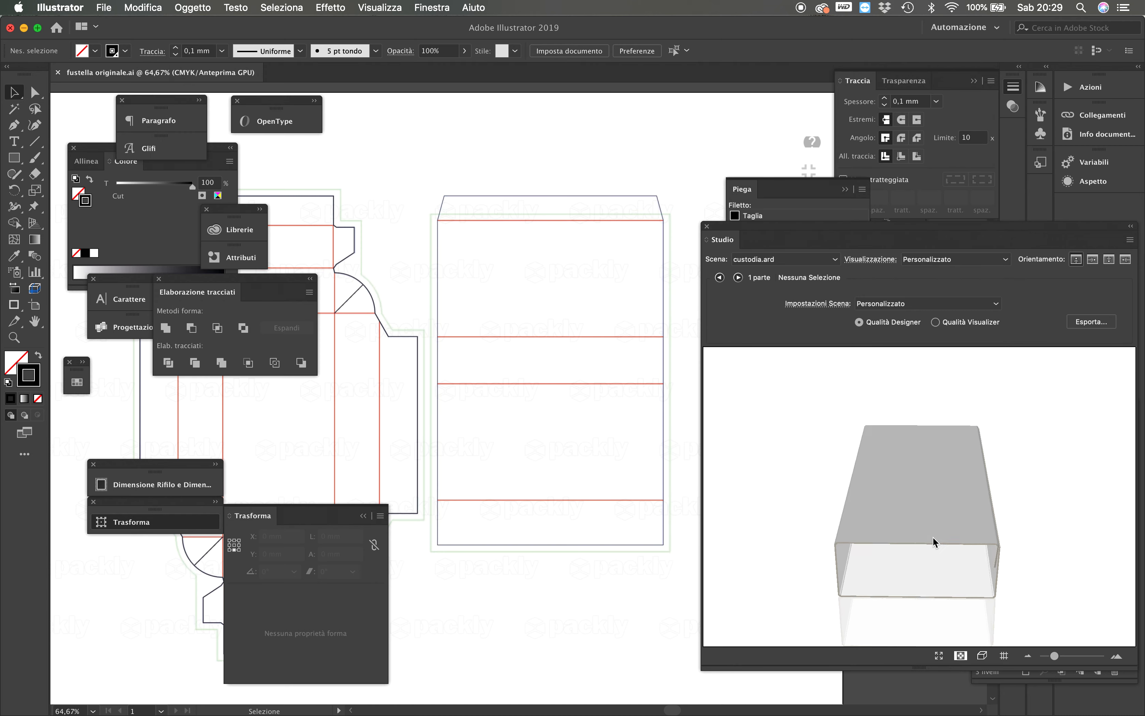
Switch the Studio preview to Visualizer quality and create a new artwork document for the sleeve part
{"action": "left_click", "coordinate": [935, 322]}
{"action": "left_click_drag", "start_coordinate": [965, 538], "coordinate": [886, 562]}
{"action": "double_click", "coordinate": [907, 503]}
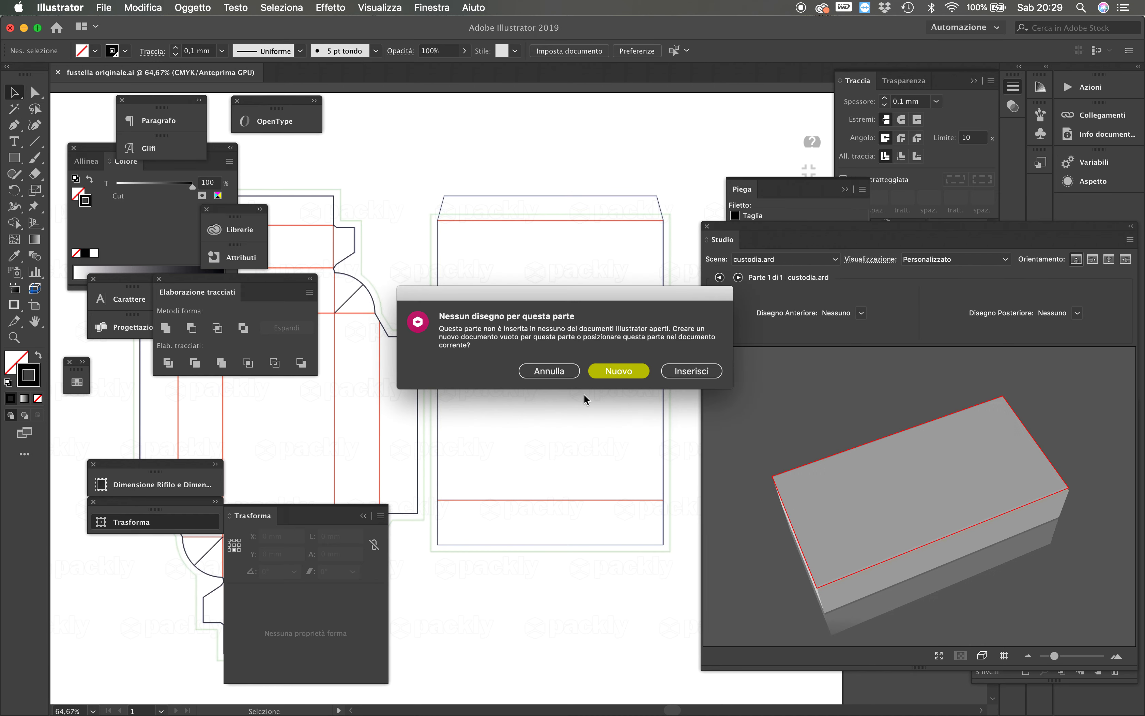
{"action": "left_click", "coordinate": [610, 374]}
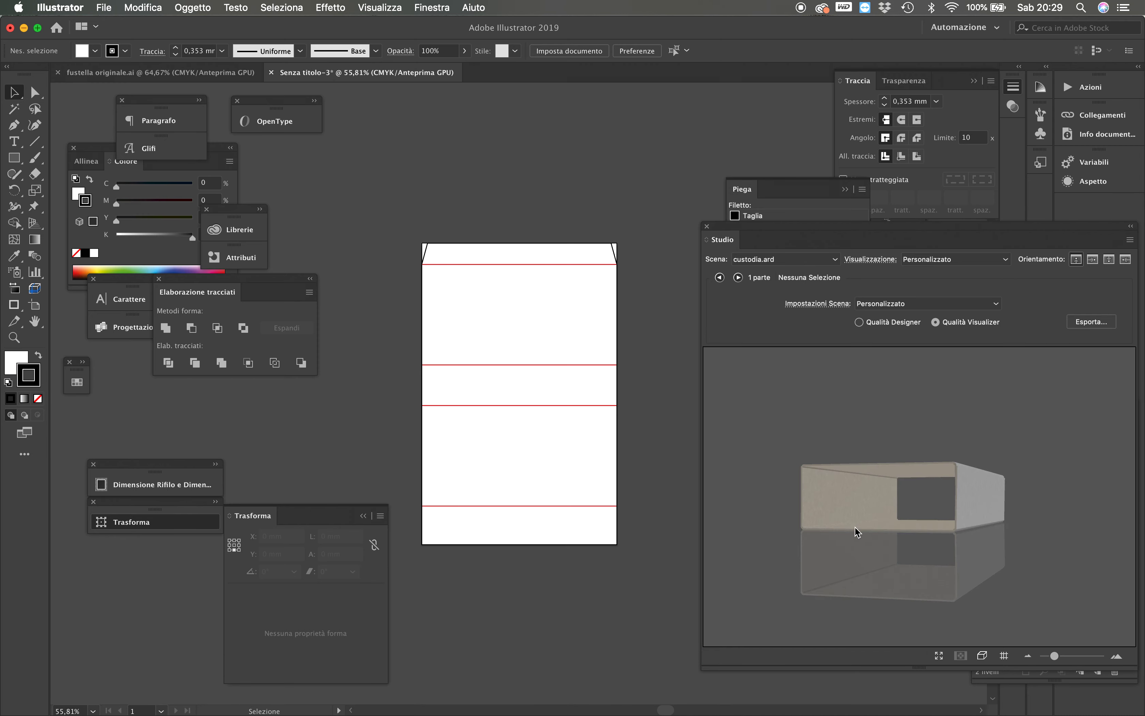
Draw a test rectangle about 33 × 54 mm across the sleeve's upper creases and refresh the 3D preview with it
{"action": "left_click", "coordinate": [13, 158]}
{"action": "left_click_drag", "start_coordinate": [495, 314], "coordinate": [559, 418]}
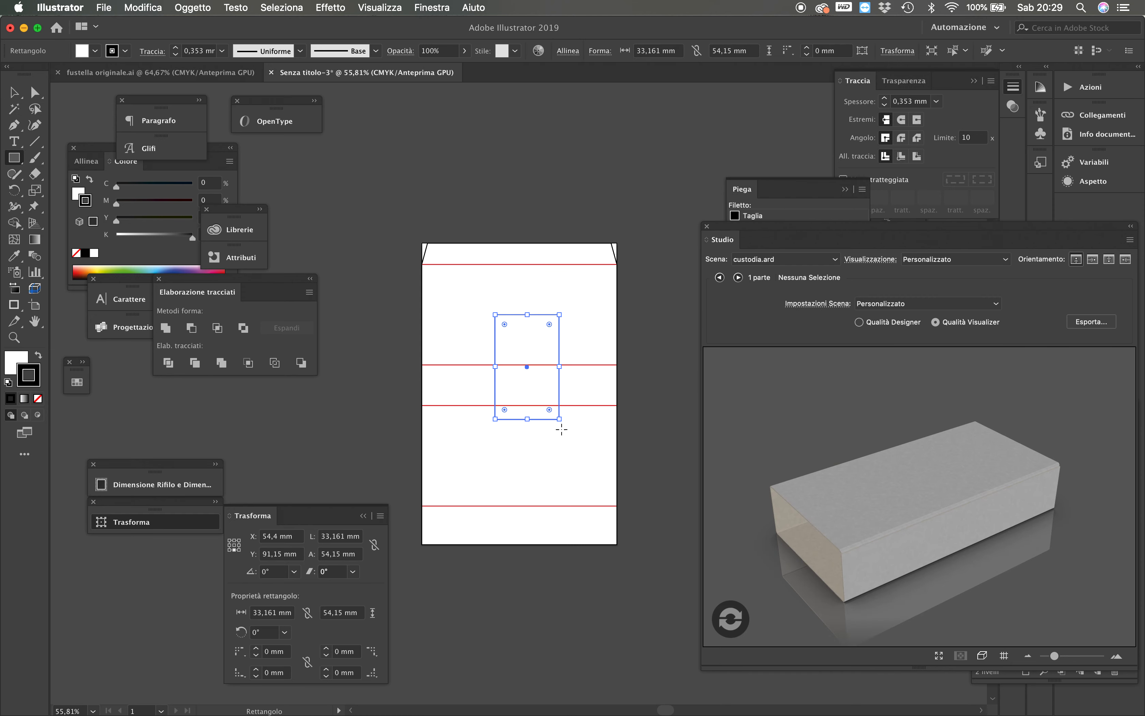
{"action": "left_click", "coordinate": [731, 619]}
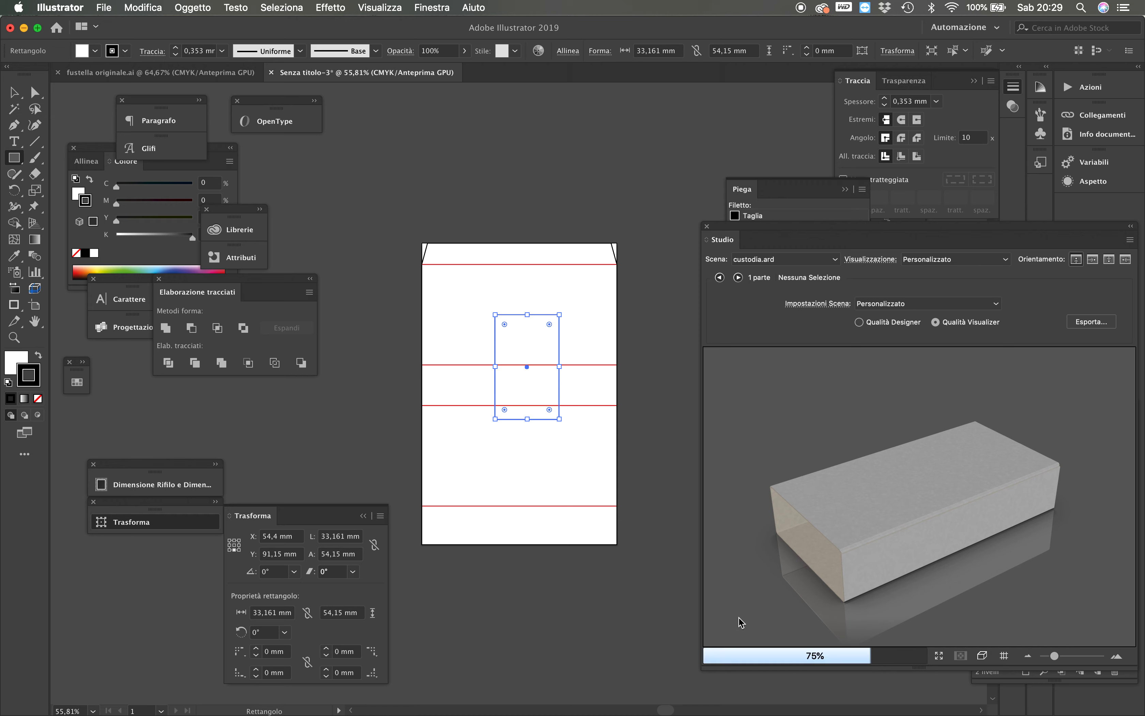
{"action": "left_click_drag", "start_coordinate": [833, 521], "coordinate": [809, 549]}
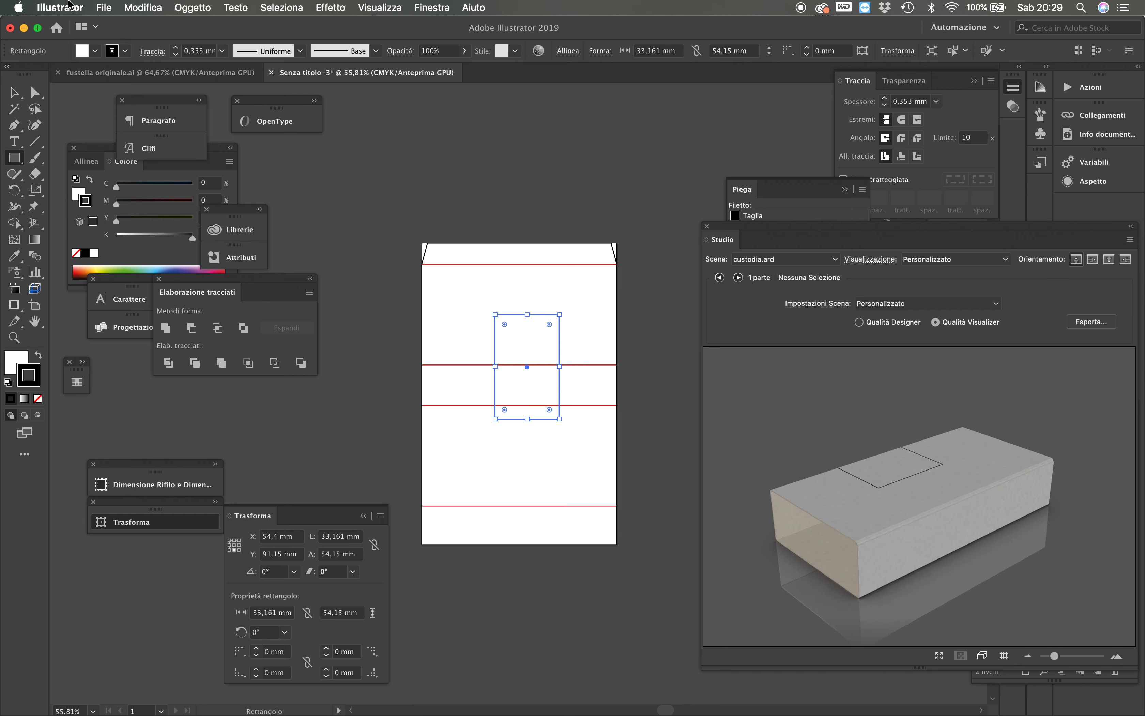
Save the sleeve artwork as grafica-custodia.ai in the flintbeast2 folder, in Adobe Illustrator format
{"action": "left_click", "coordinate": [104, 7]}
{"action": "left_click", "coordinate": [659, 402]}
{"action": "key", "text": "super+s"}
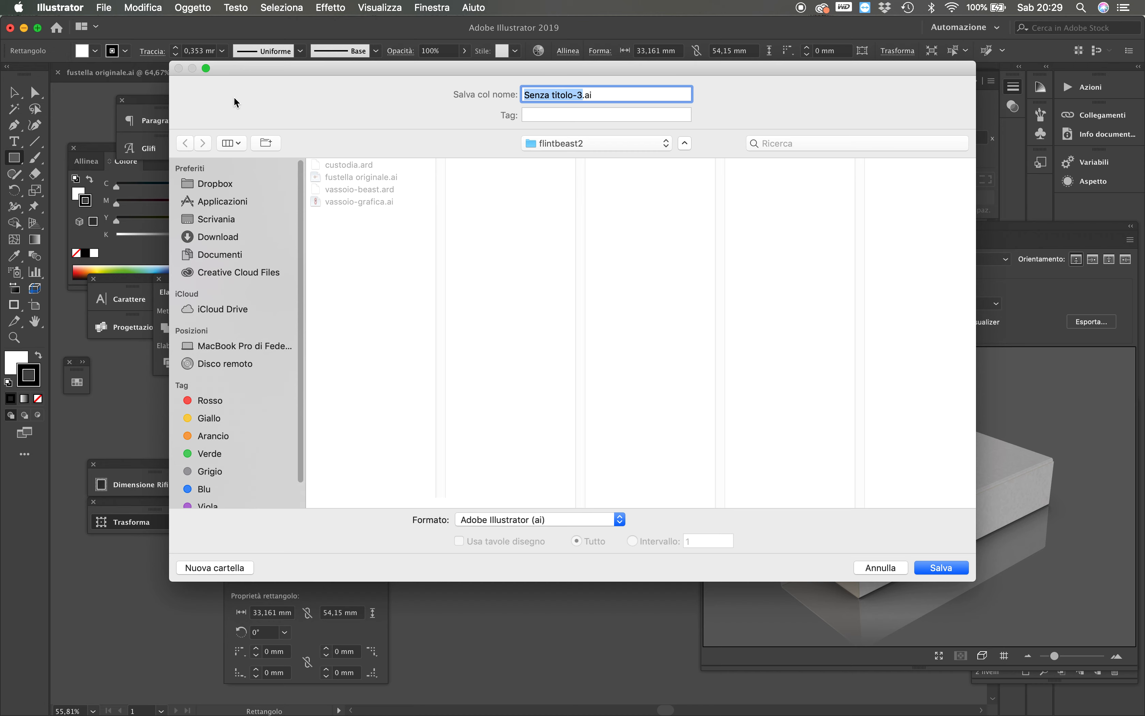
{"action": "type", "text": "grafica-custodia"}
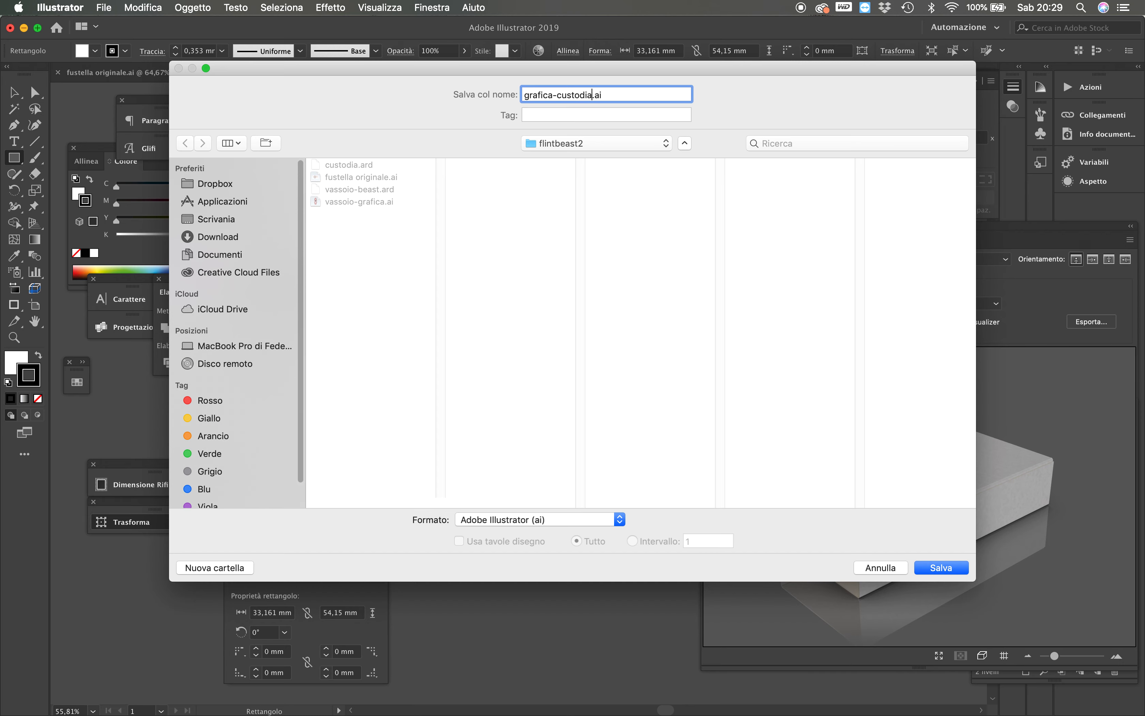
{"action": "left_click", "coordinate": [940, 568]}
{"action": "left_click", "coordinate": [512, 492]}
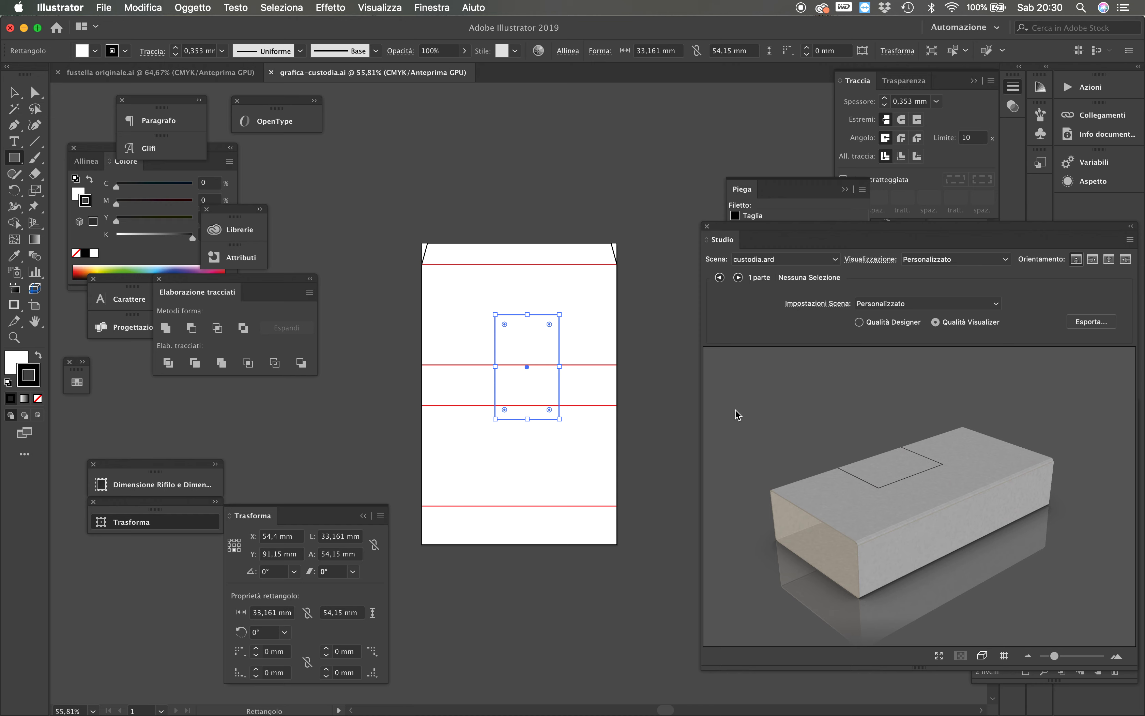
Switch to Studio Toolkit and import custodia.ard from the flintbeast2 folder into the empty 3D scene
{"action": "left_click_drag", "start_coordinate": [940, 524], "coordinate": [906, 519]}
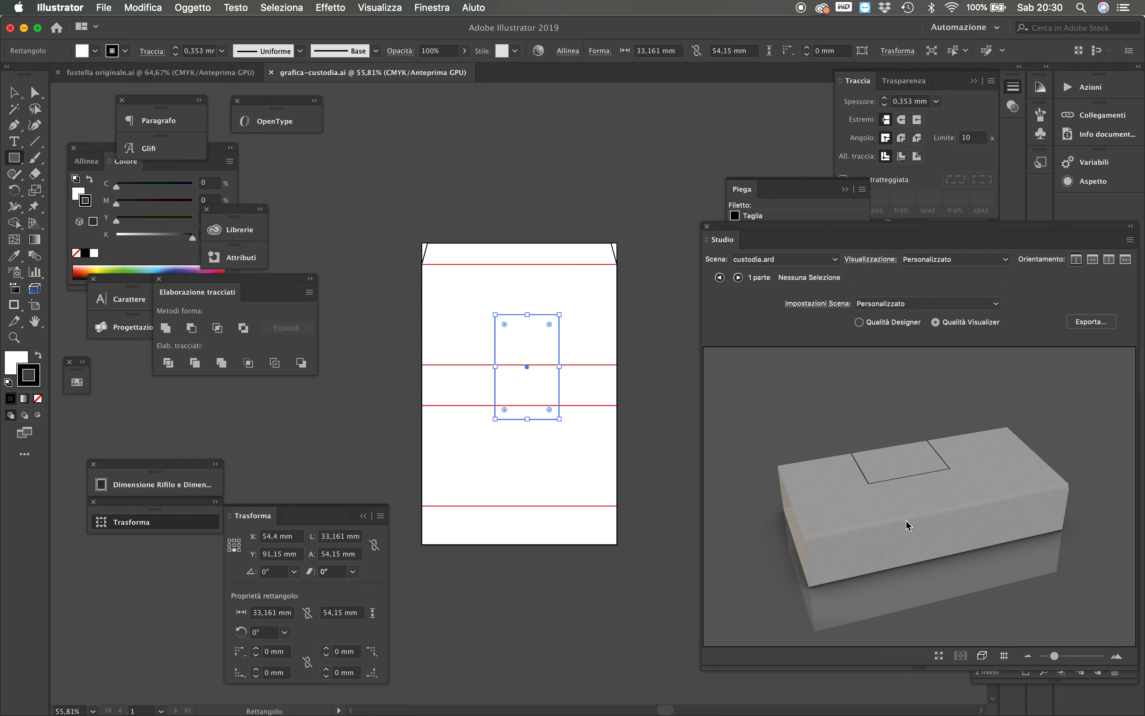
{"action": "mouse_move", "coordinate": [781, 708]}
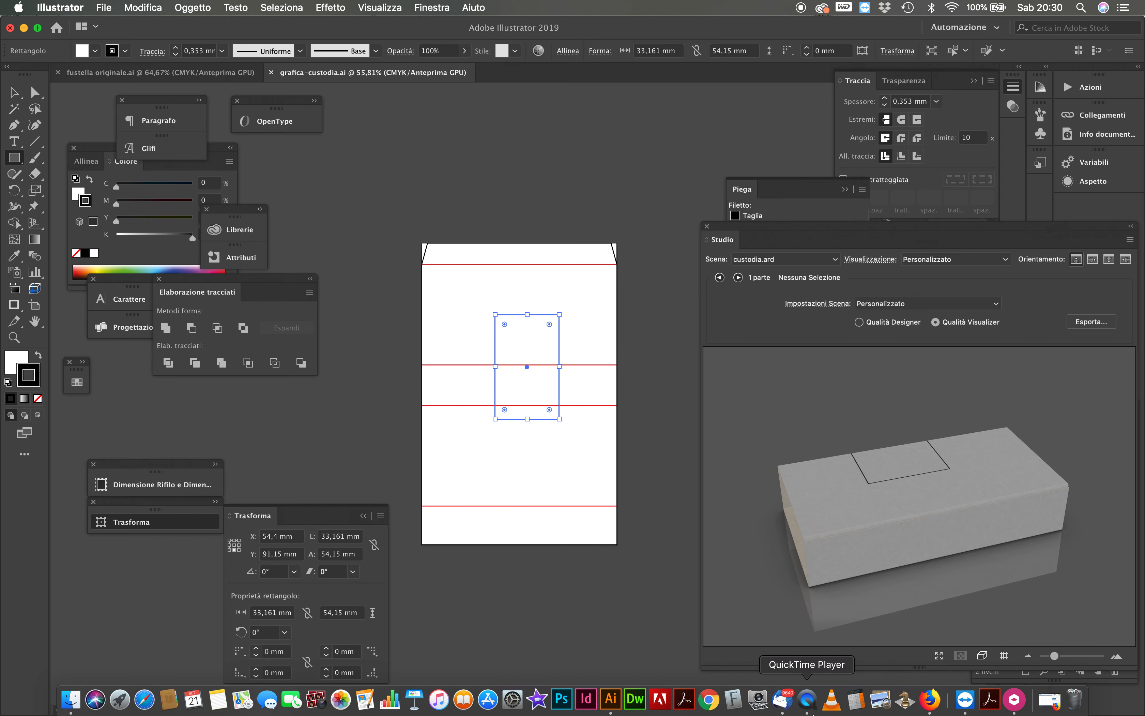
{"action": "left_click", "coordinate": [1013, 700]}
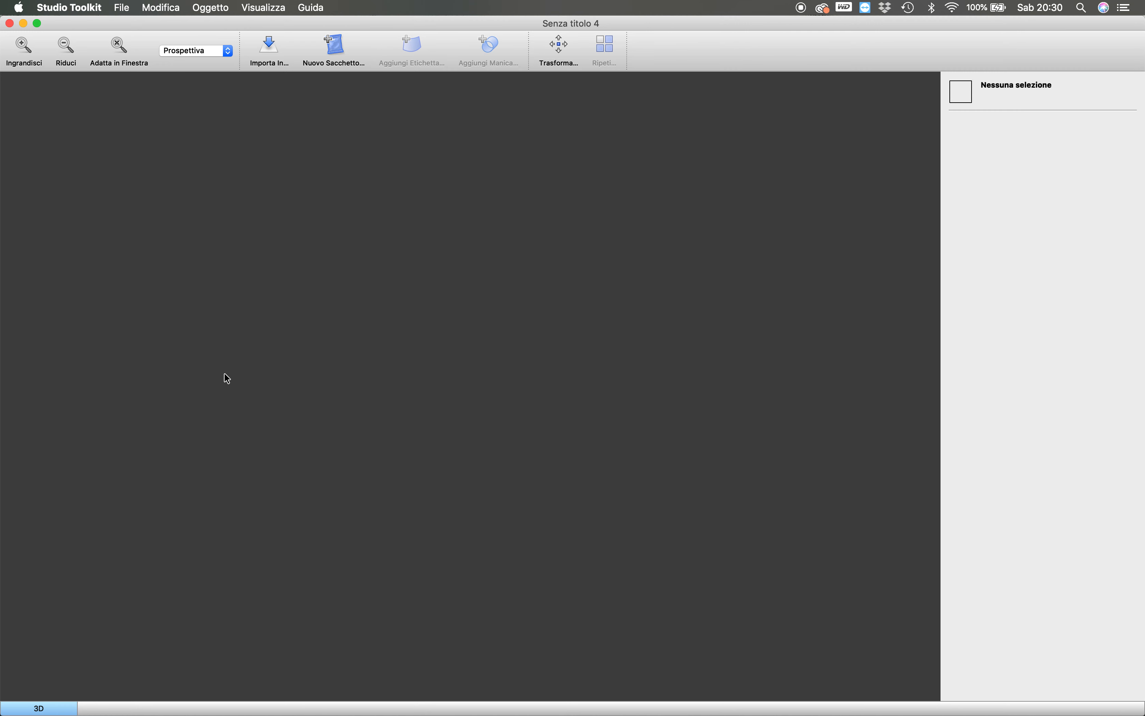
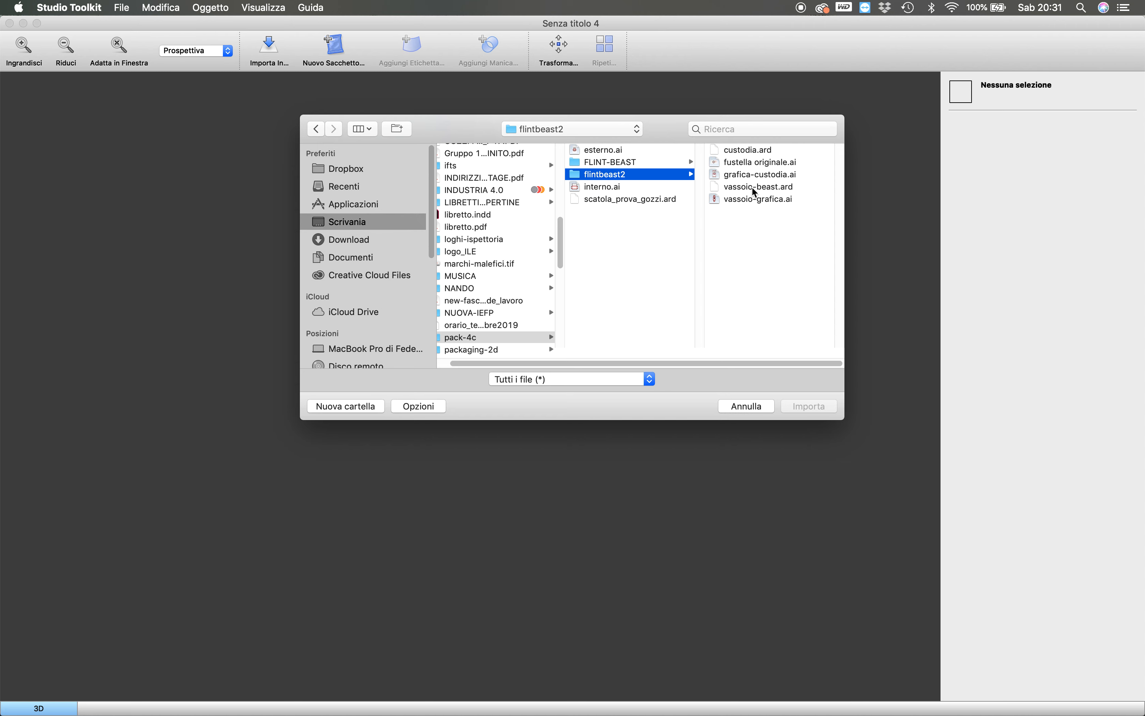
{"action": "double_click", "coordinate": [752, 151]}
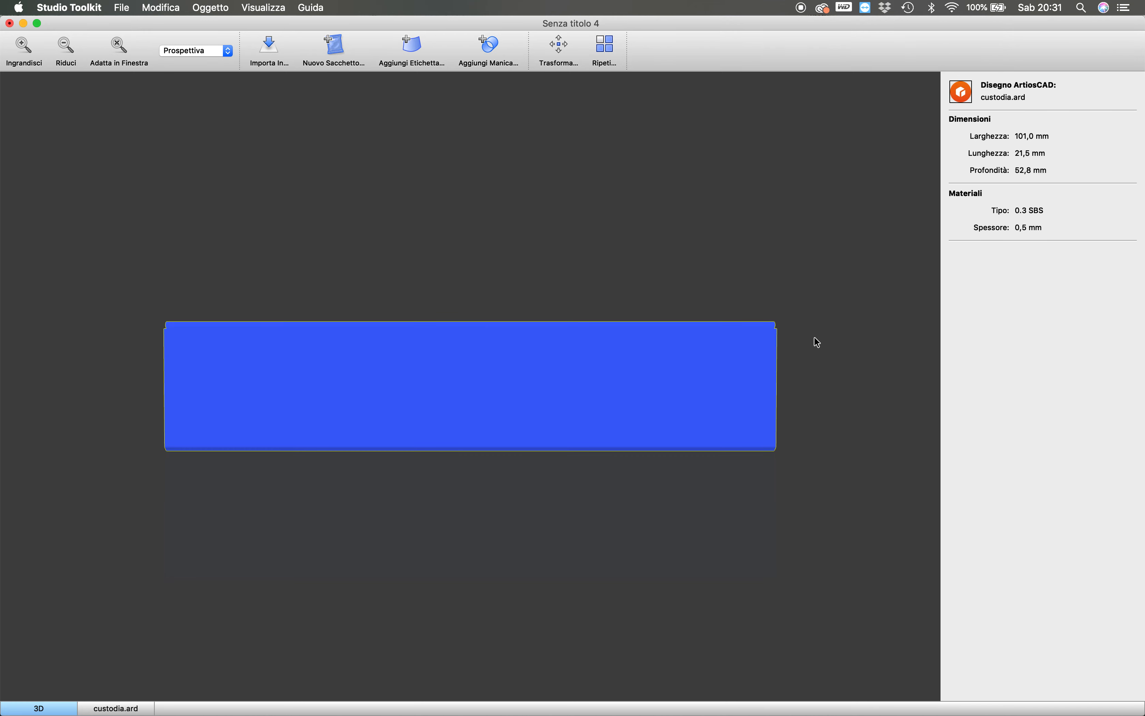
{"action": "left_click_drag", "start_coordinate": [414, 364], "coordinate": [471, 308]}
{"action": "left_click_drag", "start_coordinate": [593, 343], "coordinate": [654, 345]}
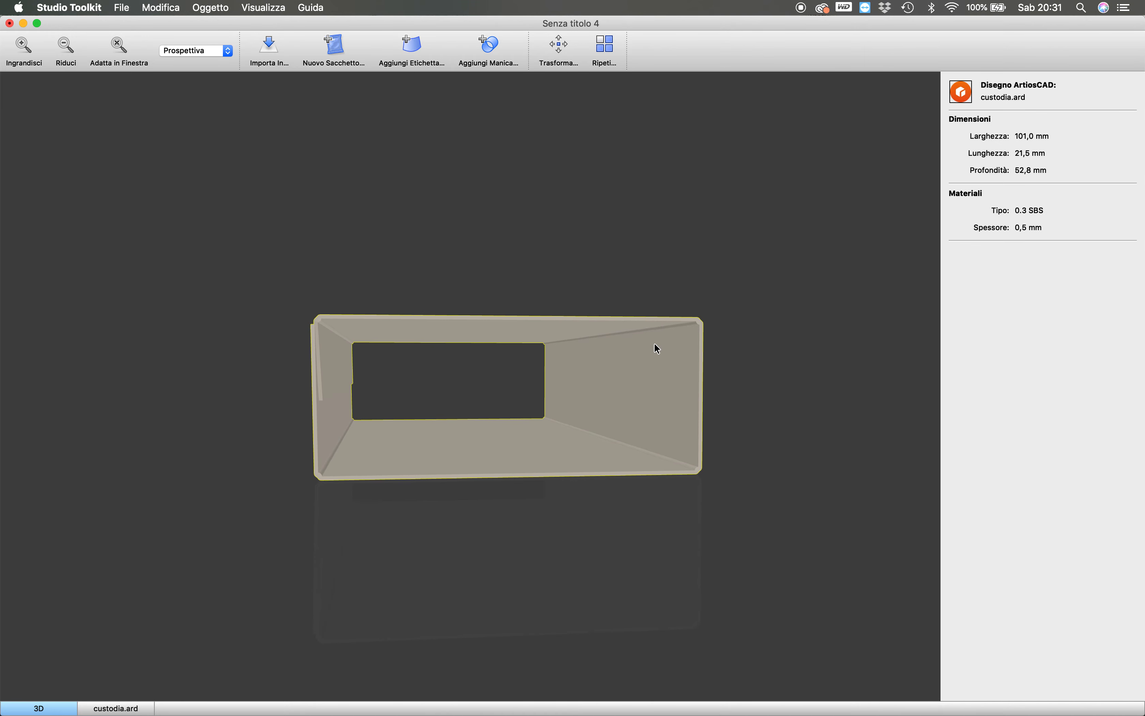
Import vassoio-beast.ard from the flintbeast2 folder into the same scene as the sleeve
{"action": "left_click", "coordinate": [266, 48]}
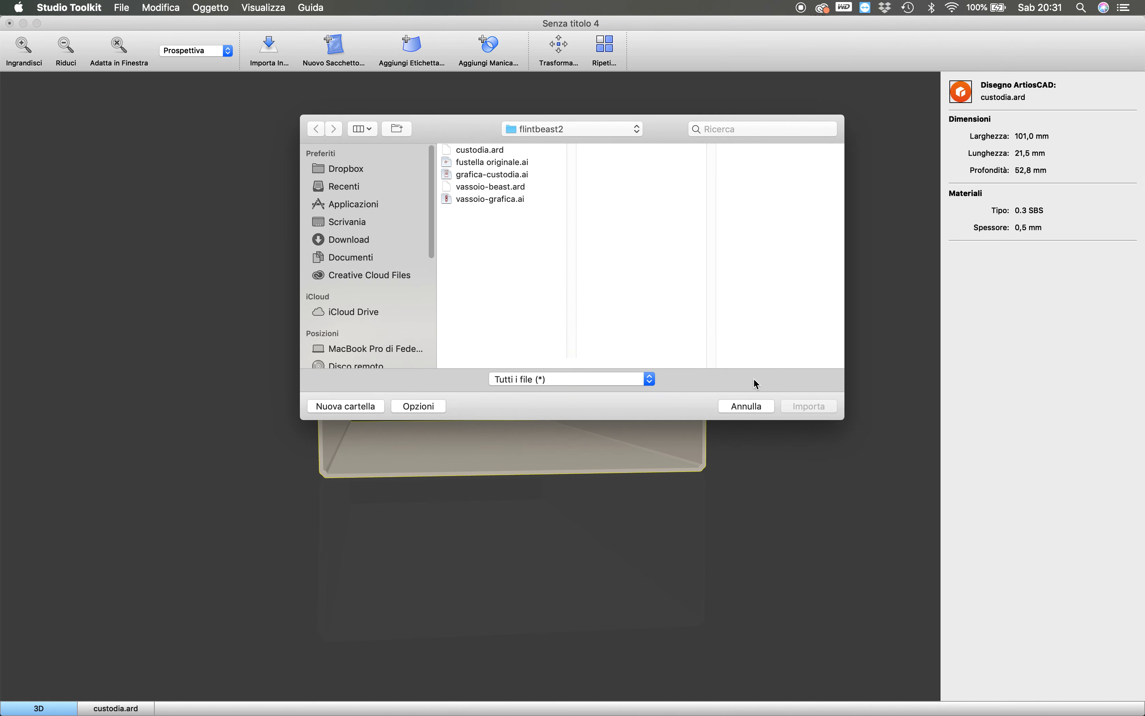
{"action": "left_click", "coordinate": [492, 186]}
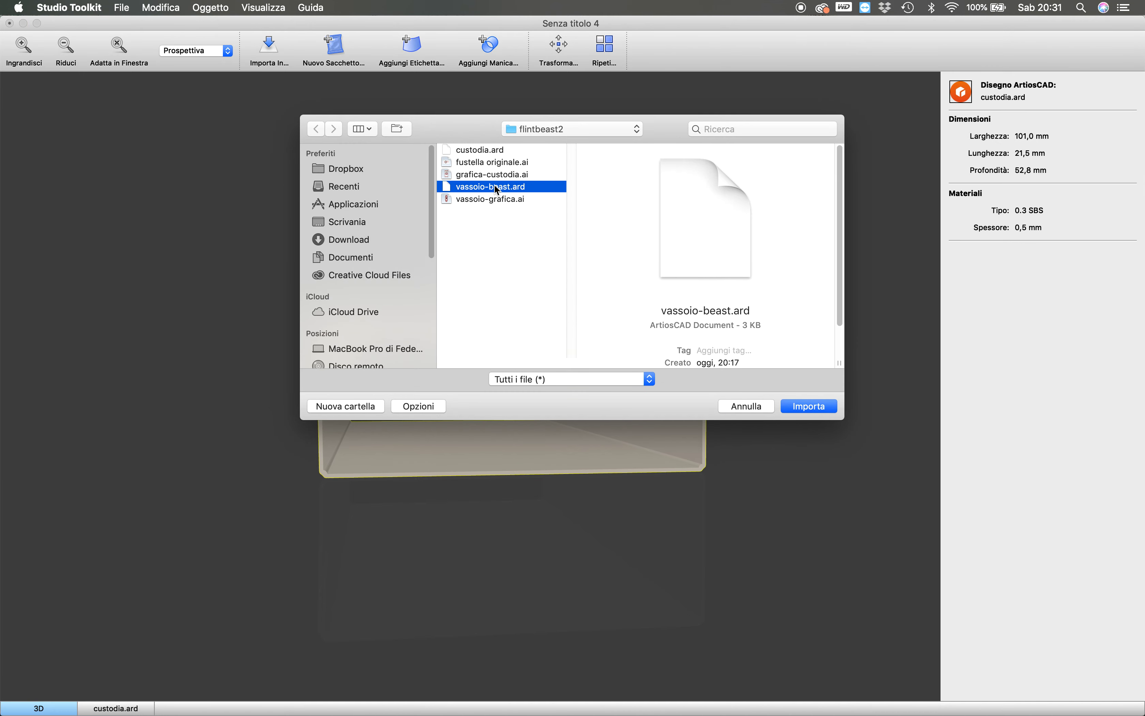
{"action": "double_click", "coordinate": [494, 185]}
{"action": "left_click_drag", "start_coordinate": [632, 339], "coordinate": [724, 436]}
{"action": "left_click_drag", "start_coordinate": [631, 440], "coordinate": [725, 434]}
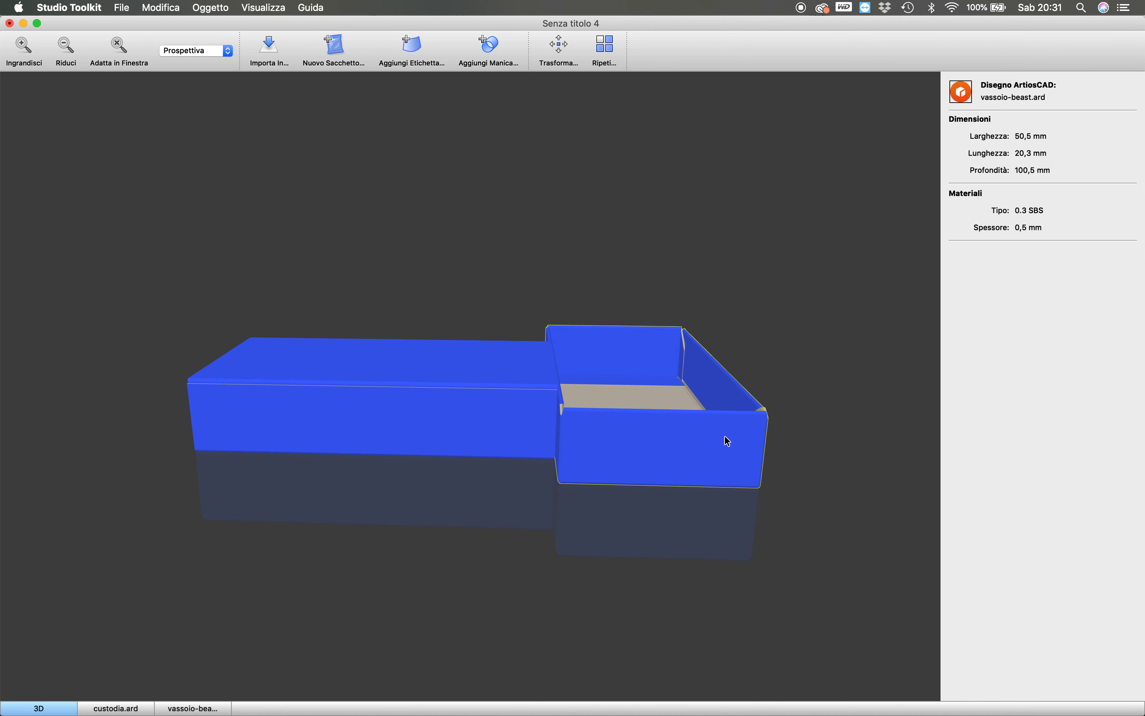
Rotate the tray by -90° with the Transform tool so that it lines up with the sleeve's opening
{"action": "left_click", "coordinate": [582, 58]}
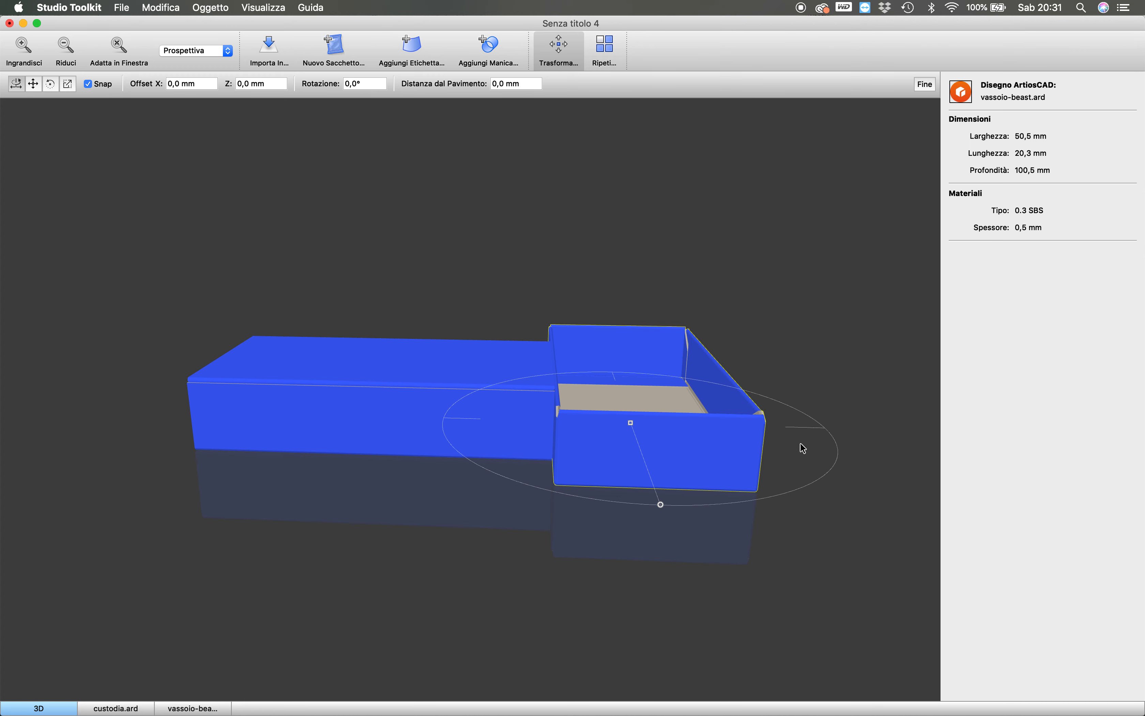
{"action": "left_click_drag", "start_coordinate": [661, 505], "coordinate": [583, 498]}
{"action": "left_click_drag", "start_coordinate": [512, 460], "coordinate": [471, 456]}
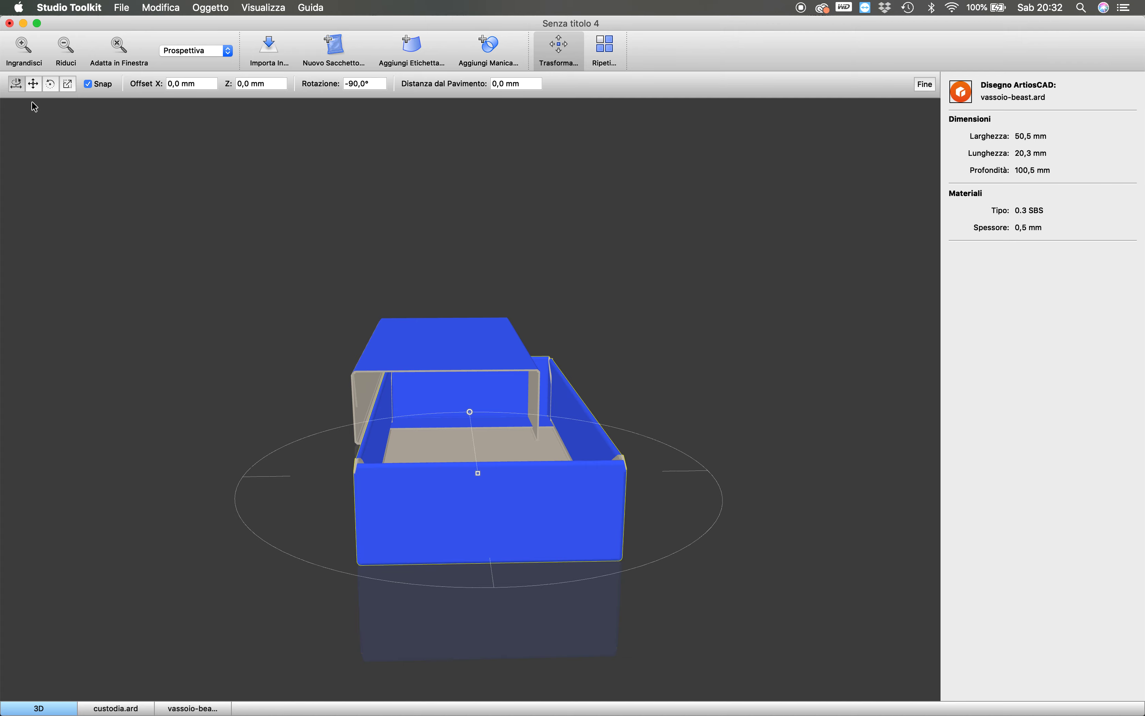
Move the tray sideways to a Z offset of 7.8 mm to align it with the sleeve
{"action": "left_click", "coordinate": [33, 84]}
{"action": "left_click_drag", "start_coordinate": [494, 494], "coordinate": [427, 470]}
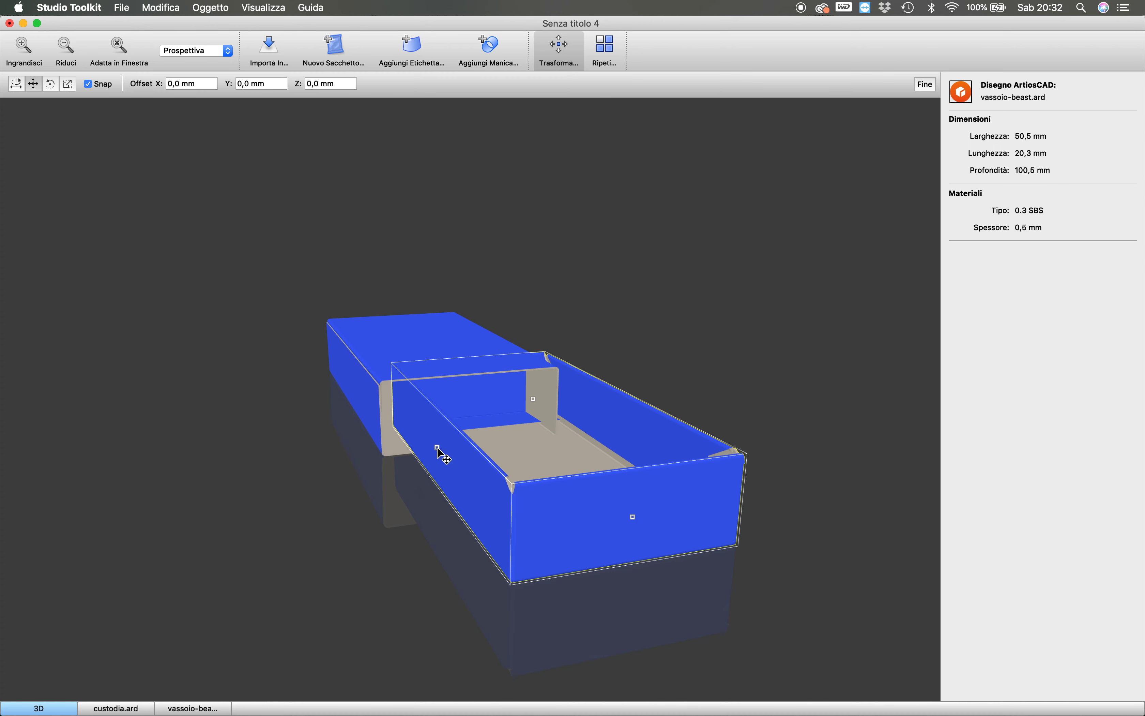
{"action": "left_click_drag", "start_coordinate": [421, 426], "coordinate": [372, 444]}
{"action": "mouse_move", "coordinate": [510, 418]}
{"action": "left_mouse_down"}
{"action": "mouse_move", "coordinate": [462, 435]}
{"action": "mouse_move", "coordinate": [524, 419]}
{"action": "mouse_move", "coordinate": [501, 437]}
{"action": "mouse_move", "coordinate": [442, 442]}
{"action": "mouse_move", "coordinate": [518, 404]}
{"action": "left_mouse_up"}
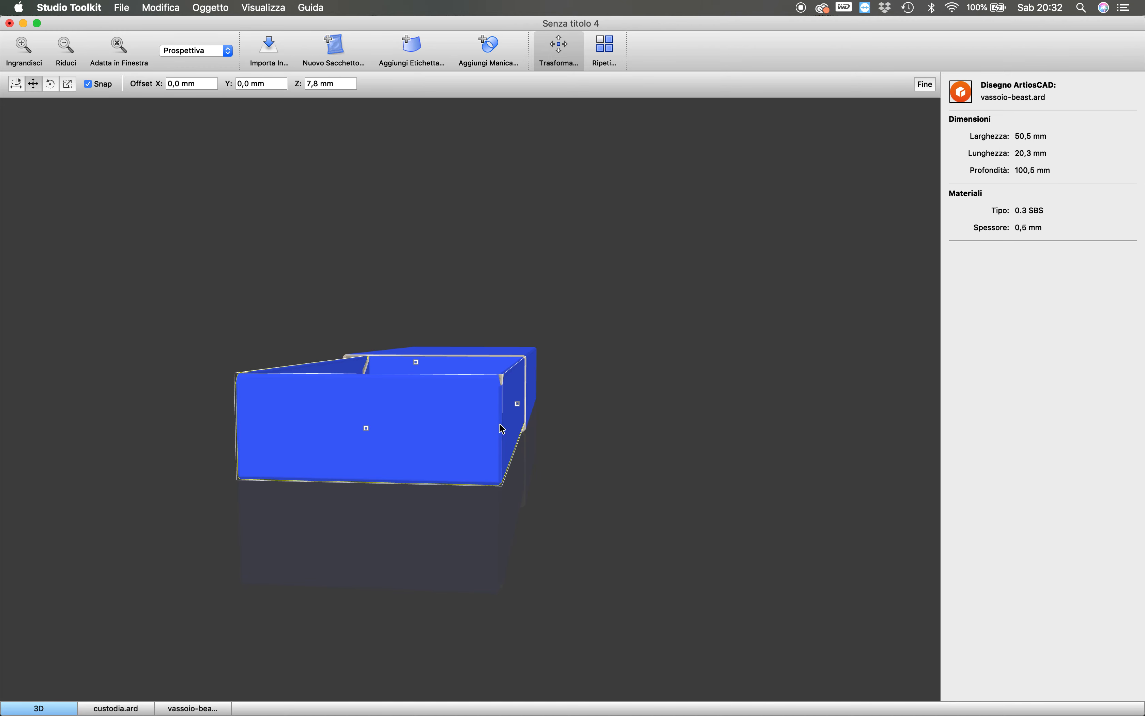
Raise the tray to a Y offset of 1.2 mm and undo the stray shift along Z
{"action": "scroll", "coordinate": [503, 427], "scroll_direction": "left", "scroll_amount": 10}
{"action": "scroll", "coordinate": [509, 425], "scroll_direction": "left", "scroll_amount": 10}
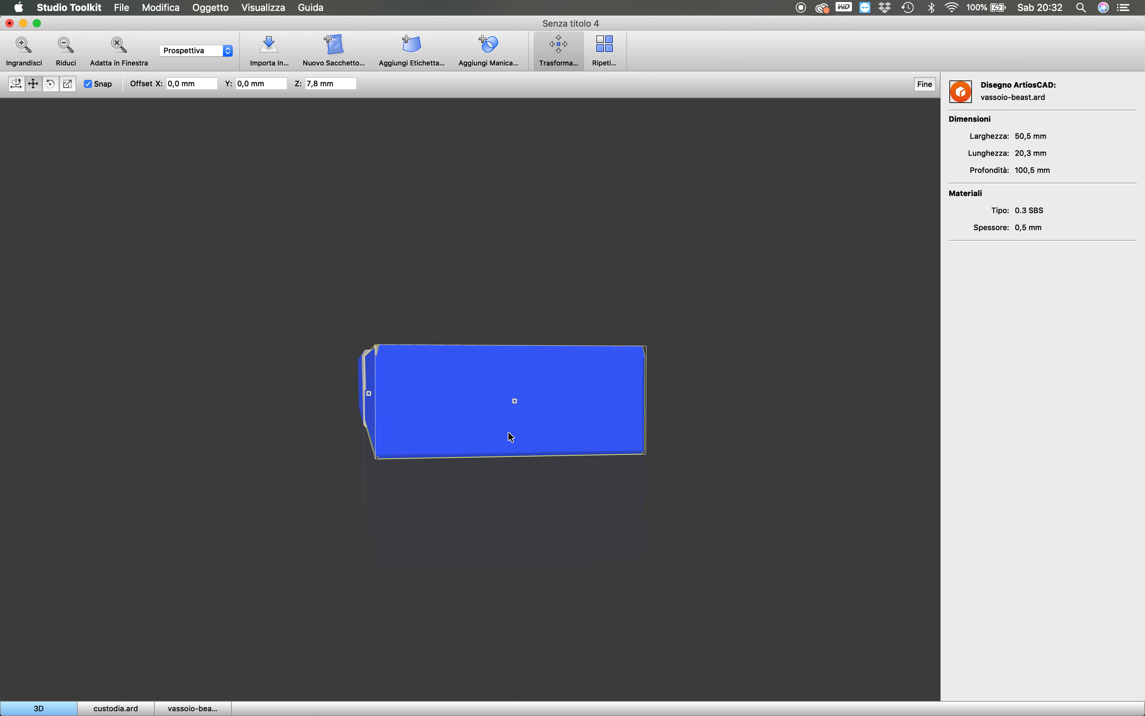
{"action": "scroll", "coordinate": [473, 426], "scroll_direction": "up", "scroll_amount": 10}
{"action": "scroll", "coordinate": [479, 436], "scroll_direction": "down", "scroll_amount": 10}
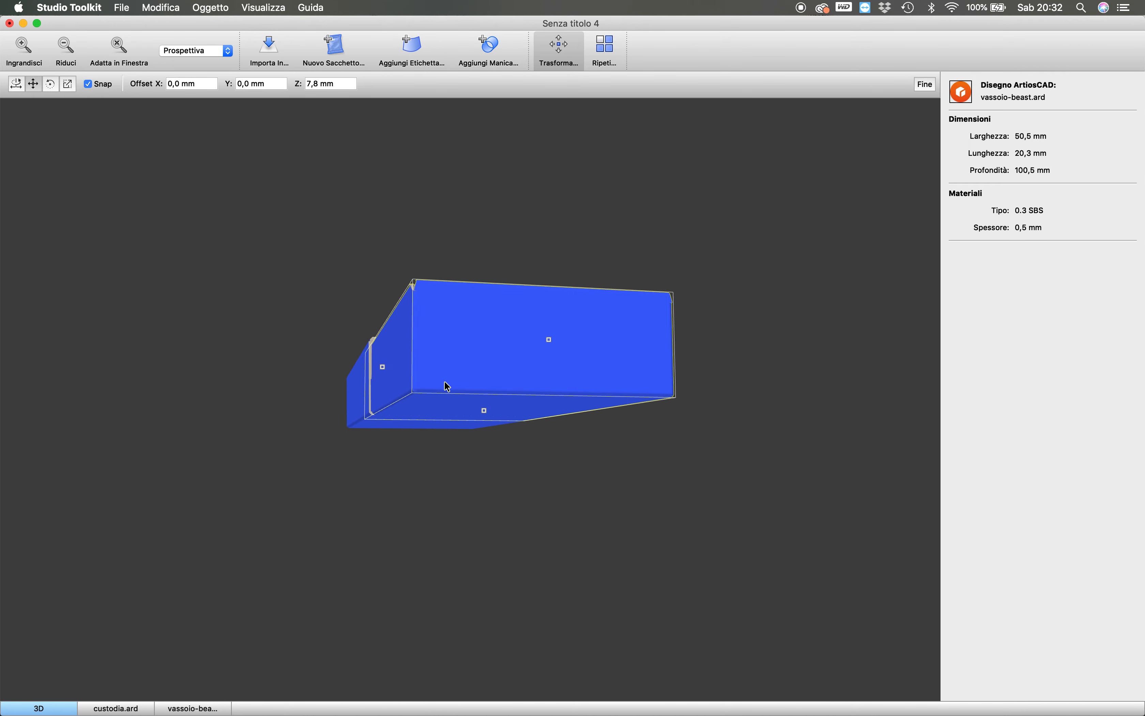
{"action": "scroll", "coordinate": [452, 384], "scroll_direction": "down", "scroll_amount": 3}
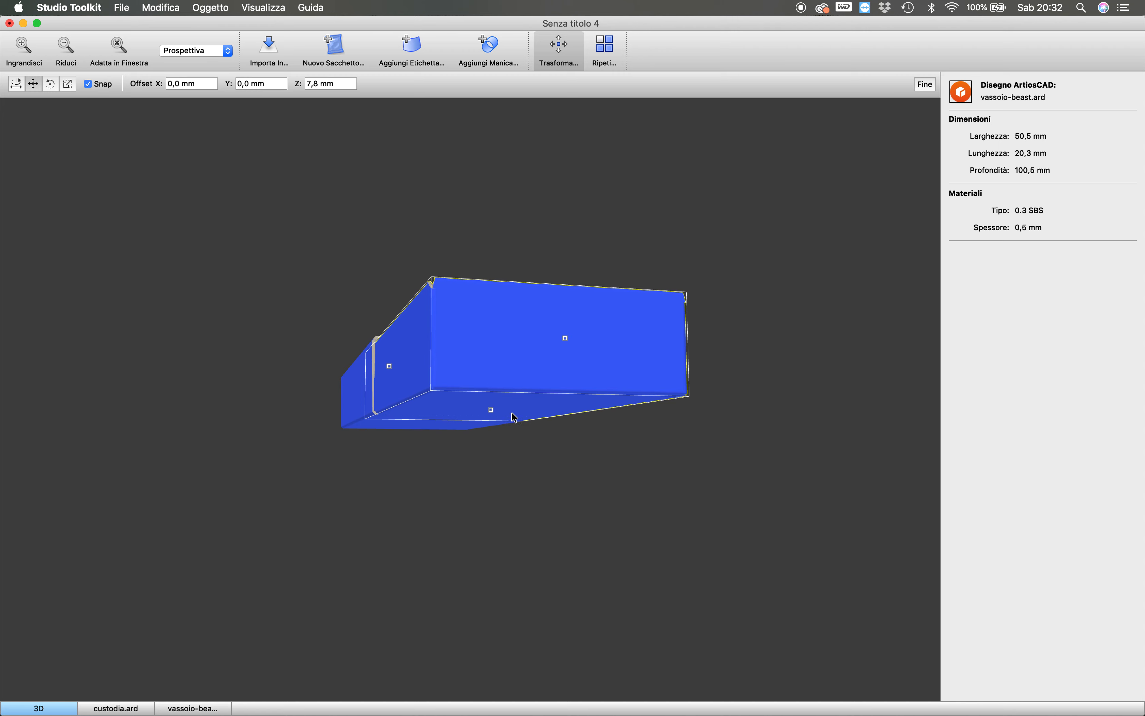
{"action": "left_click_drag", "start_coordinate": [491, 409], "coordinate": [588, 418]}
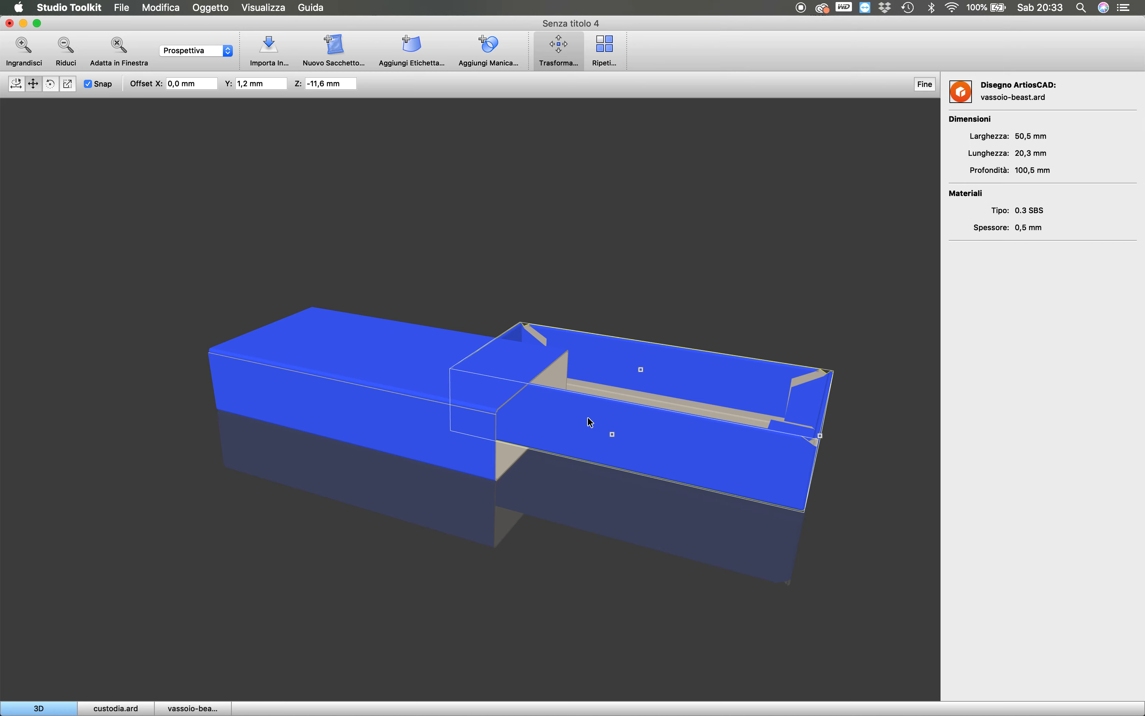
{"action": "key", "text": "super+z"}
Slide the tray along the sleeve's length to an X offset of -22.3 mm
{"action": "left_click_drag", "start_coordinate": [556, 511], "coordinate": [339, 436]}
{"action": "left_click_drag", "start_coordinate": [422, 391], "coordinate": [444, 393]}
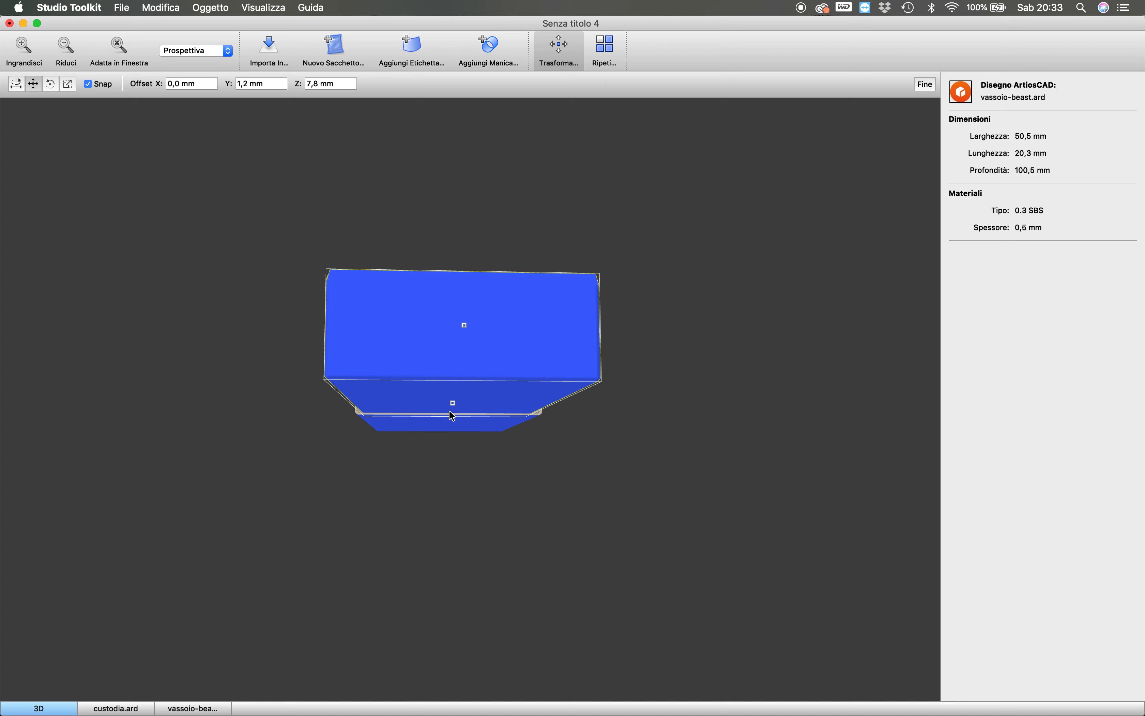
{"action": "left_click_drag", "start_coordinate": [458, 410], "coordinate": [531, 438]}
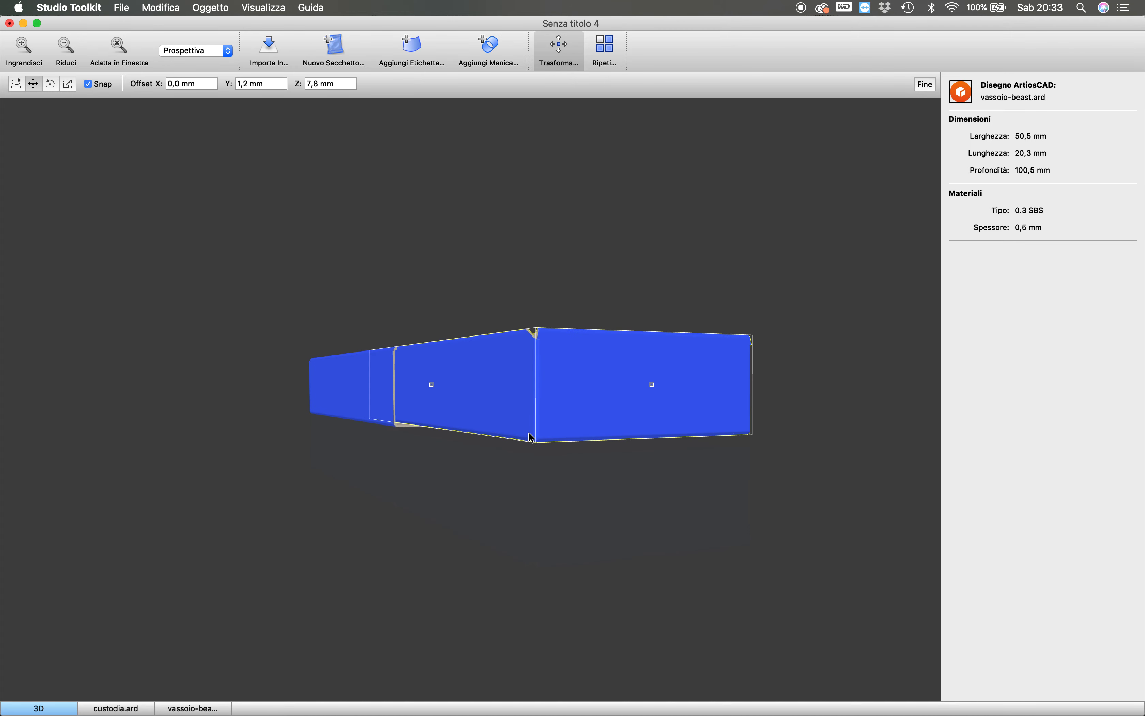
{"action": "mouse_move", "coordinate": [451, 439]}
{"action": "left_mouse_down"}
{"action": "mouse_move", "coordinate": [486, 434]}
{"action": "mouse_move", "coordinate": [464, 424]}
{"action": "left_mouse_up"}
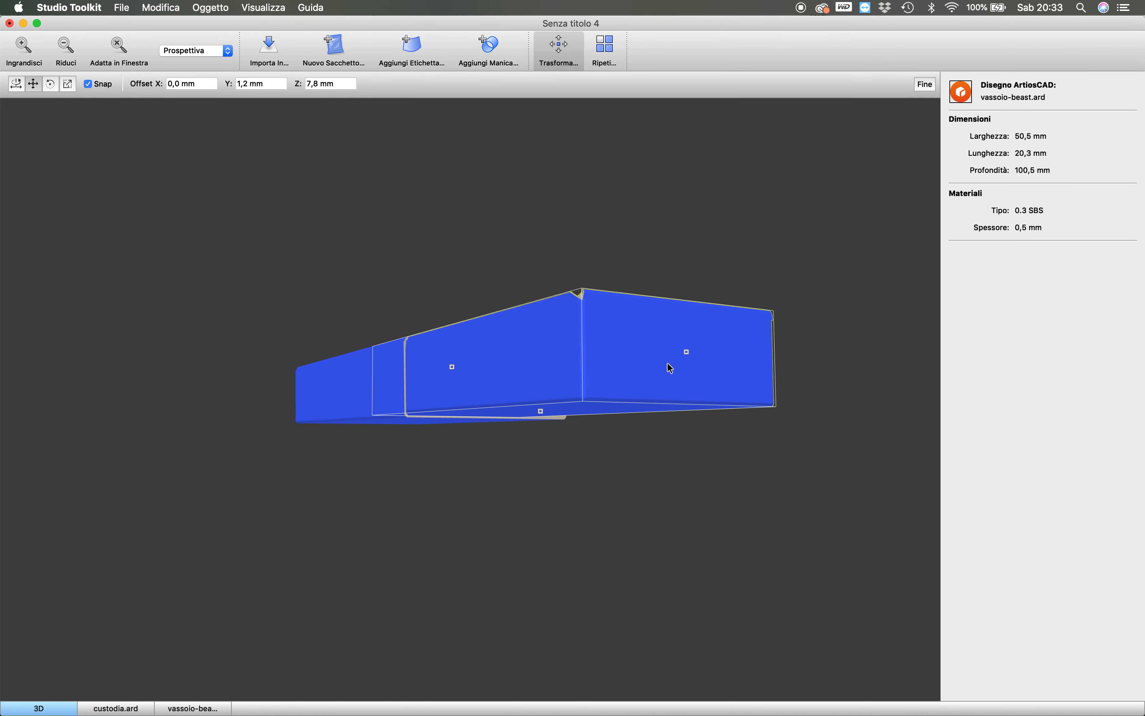
{"action": "left_click_drag", "start_coordinate": [692, 356], "coordinate": [483, 406]}
{"action": "scroll", "coordinate": [467, 433], "scroll_direction": "up", "scroll_amount": 10}
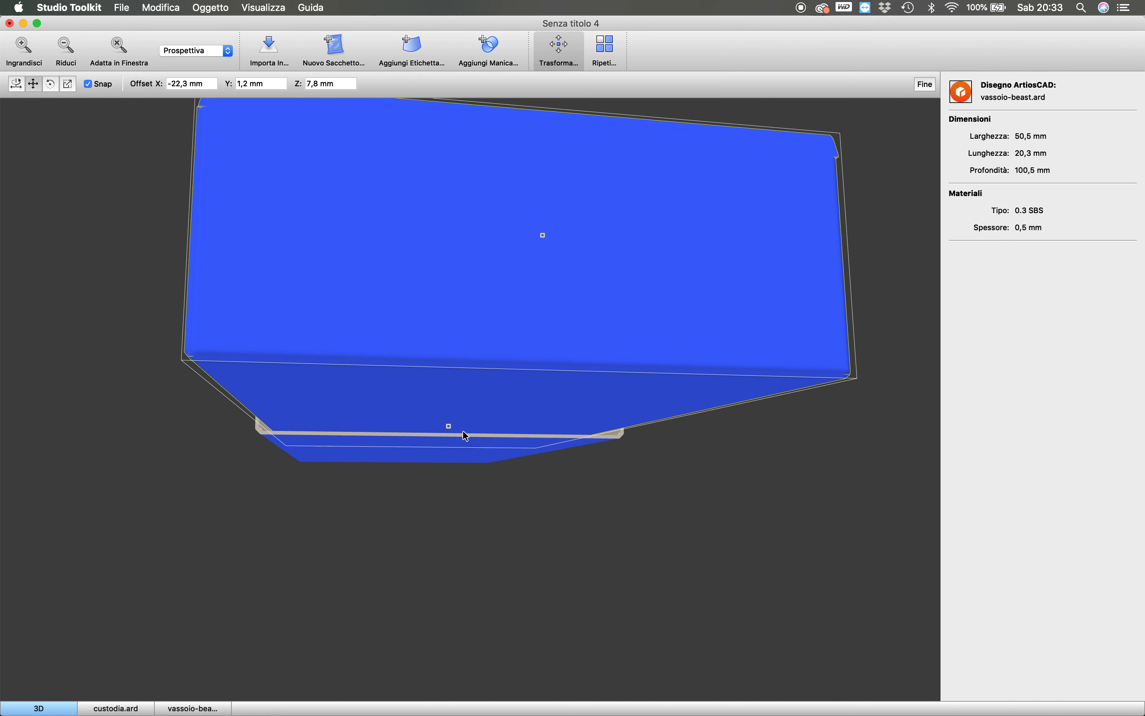
Lower the tray to a Y offset of 0.6 mm so that it sits correctly in the sleeve's height
{"action": "left_click_drag", "start_coordinate": [443, 445], "coordinate": [443, 447]}
{"action": "scroll", "coordinate": [447, 442], "scroll_direction": "up", "scroll_amount": 10}
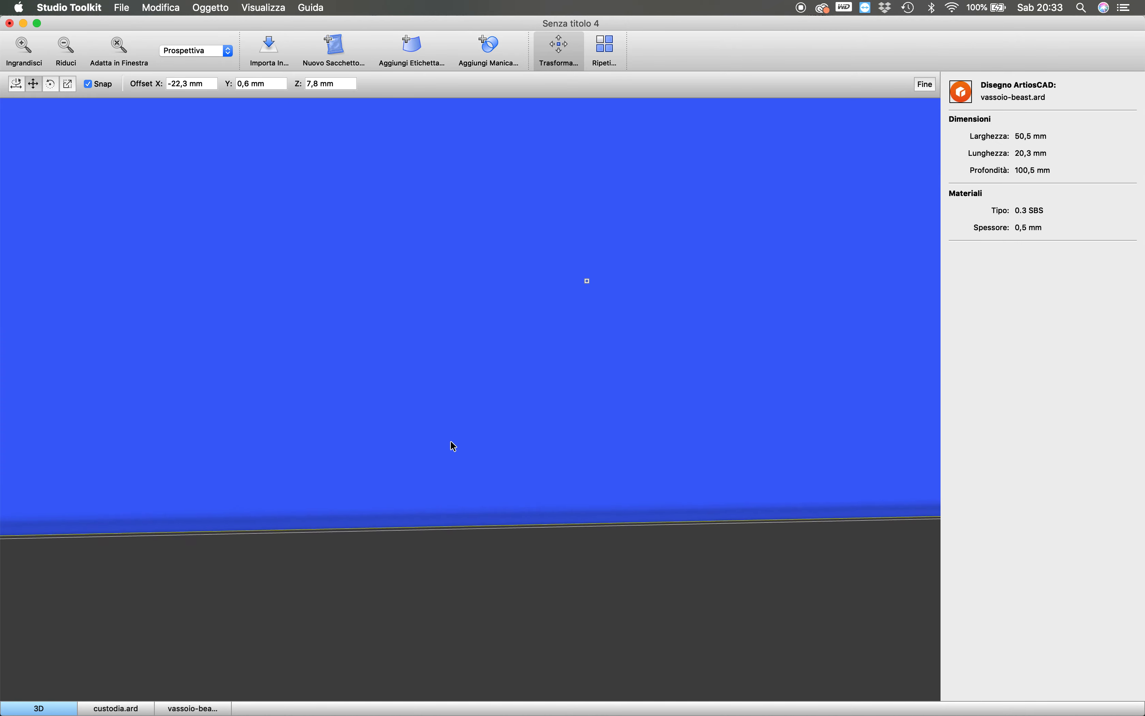
{"action": "scroll", "coordinate": [446, 475], "scroll_direction": "down", "scroll_amount": 5}
{"action": "scroll", "coordinate": [429, 463], "scroll_direction": "right", "scroll_amount": 8}
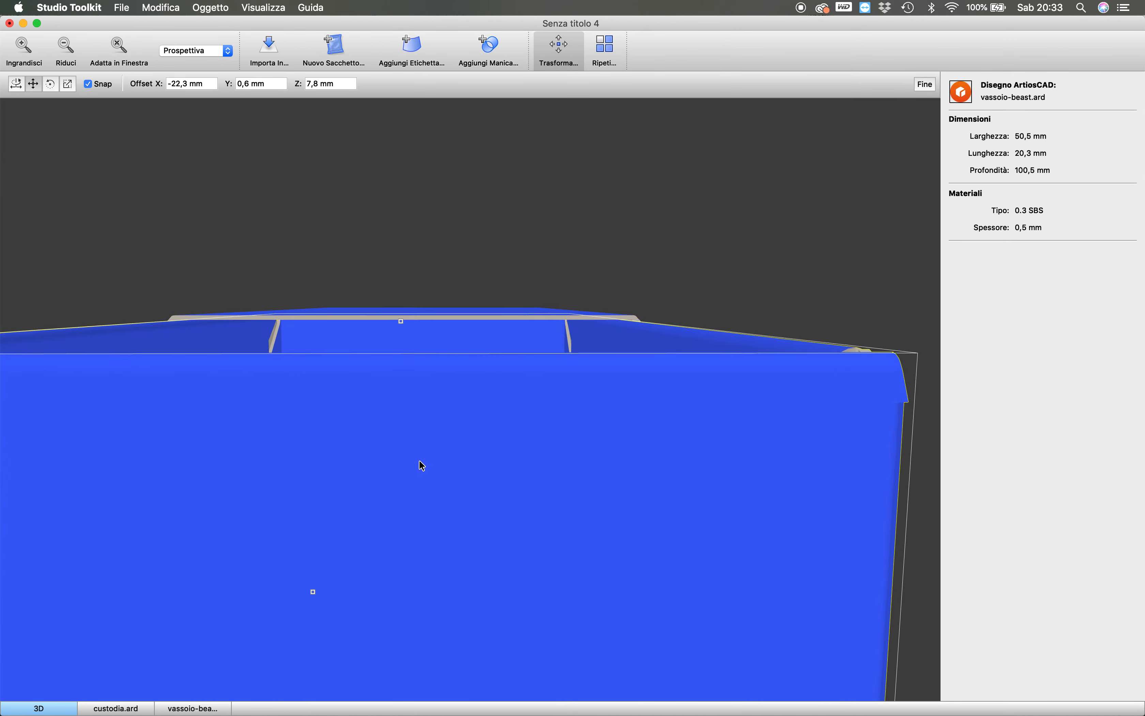
Shift the tray sideways to a Z offset of 7.4 mm to centre it in the sleeve's opening
{"action": "scroll", "coordinate": [544, 447], "scroll_direction": "down", "scroll_amount": 3}
{"action": "scroll", "coordinate": [530, 450], "scroll_direction": "right", "scroll_amount": 6}
{"action": "scroll", "coordinate": [490, 447], "scroll_direction": "left", "scroll_amount": 6}
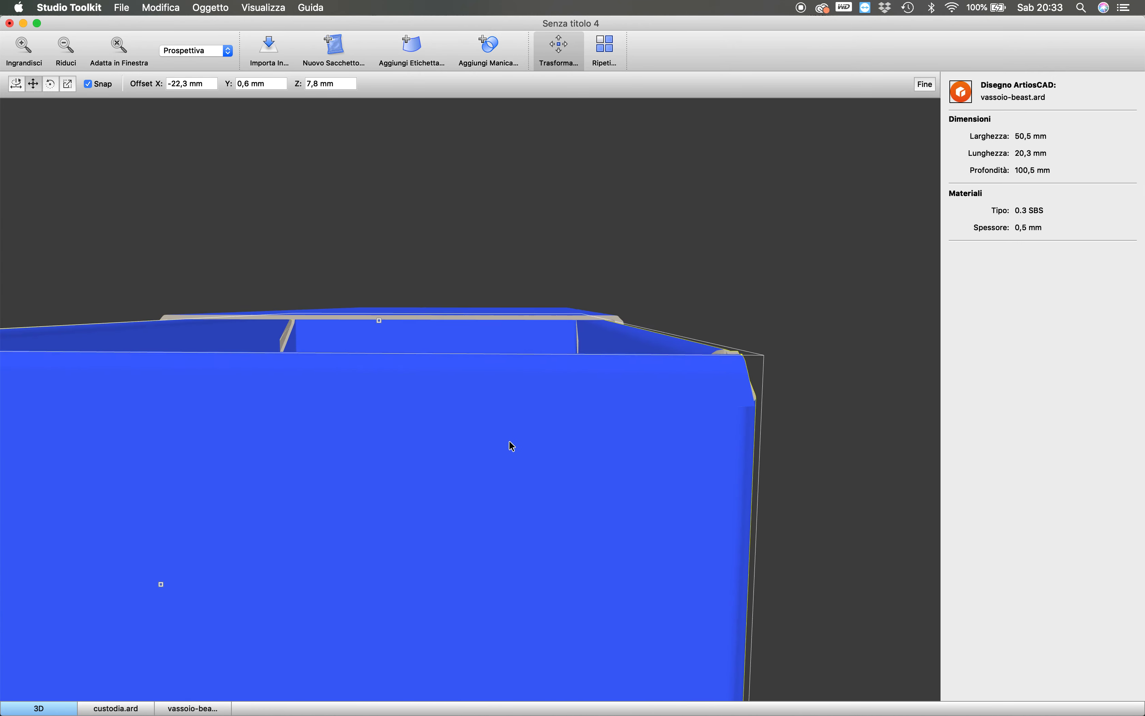
{"action": "scroll", "coordinate": [502, 438], "scroll_direction": "right", "scroll_amount": 6}
{"action": "scroll", "coordinate": [488, 433], "scroll_direction": "left", "scroll_amount": 10}
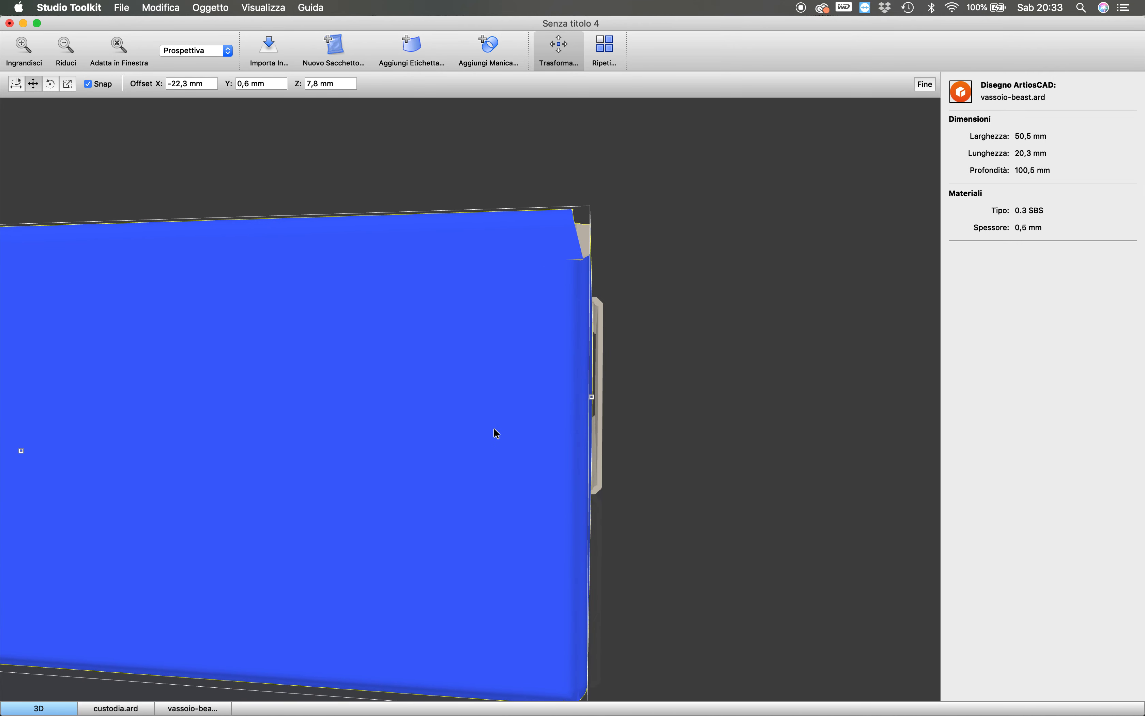
{"action": "scroll", "coordinate": [601, 434], "scroll_direction": "right", "scroll_amount": 6}
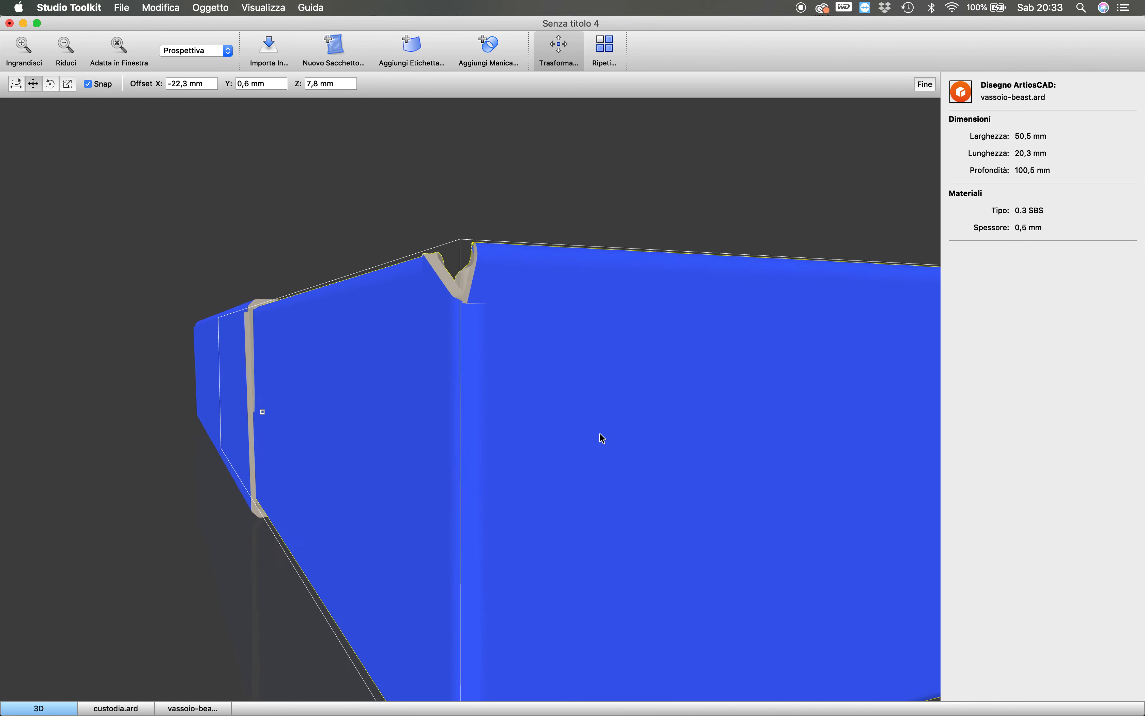
{"action": "scroll", "coordinate": [581, 434], "scroll_direction": "right", "scroll_amount": 8}
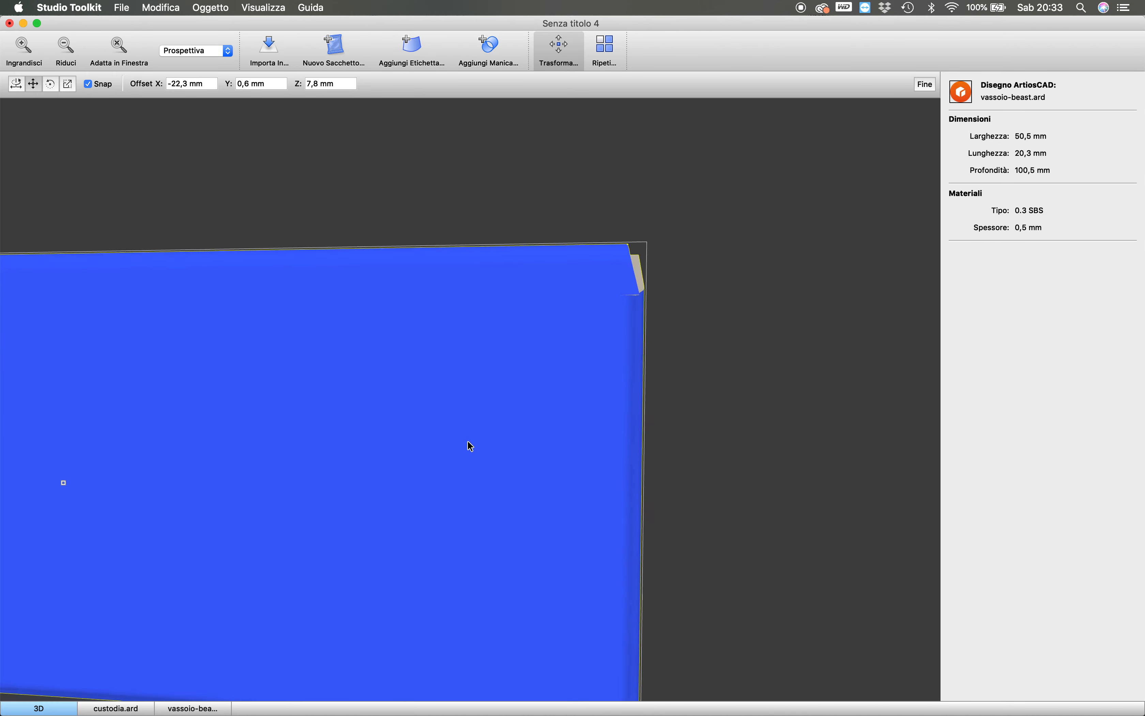
{"action": "scroll", "coordinate": [498, 428], "scroll_direction": "left", "scroll_amount": 8}
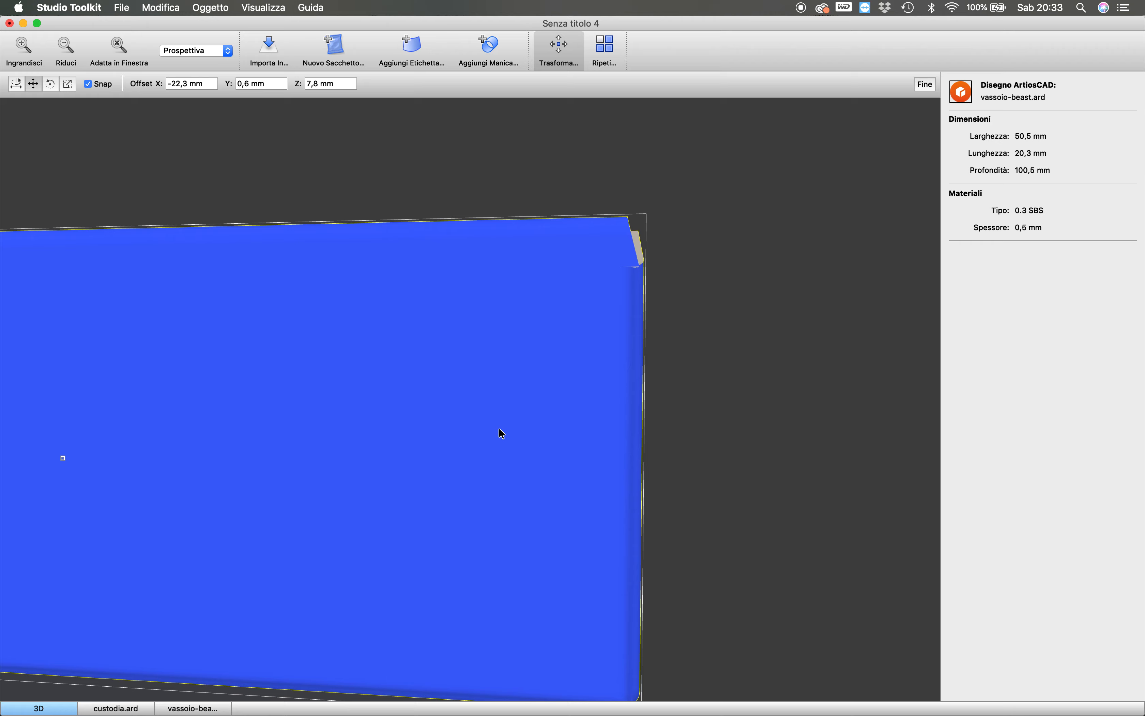
{"action": "scroll", "coordinate": [498, 428], "scroll_direction": "left", "scroll_amount": 3}
{"action": "scroll", "coordinate": [507, 434], "scroll_direction": "right", "scroll_amount": 5}
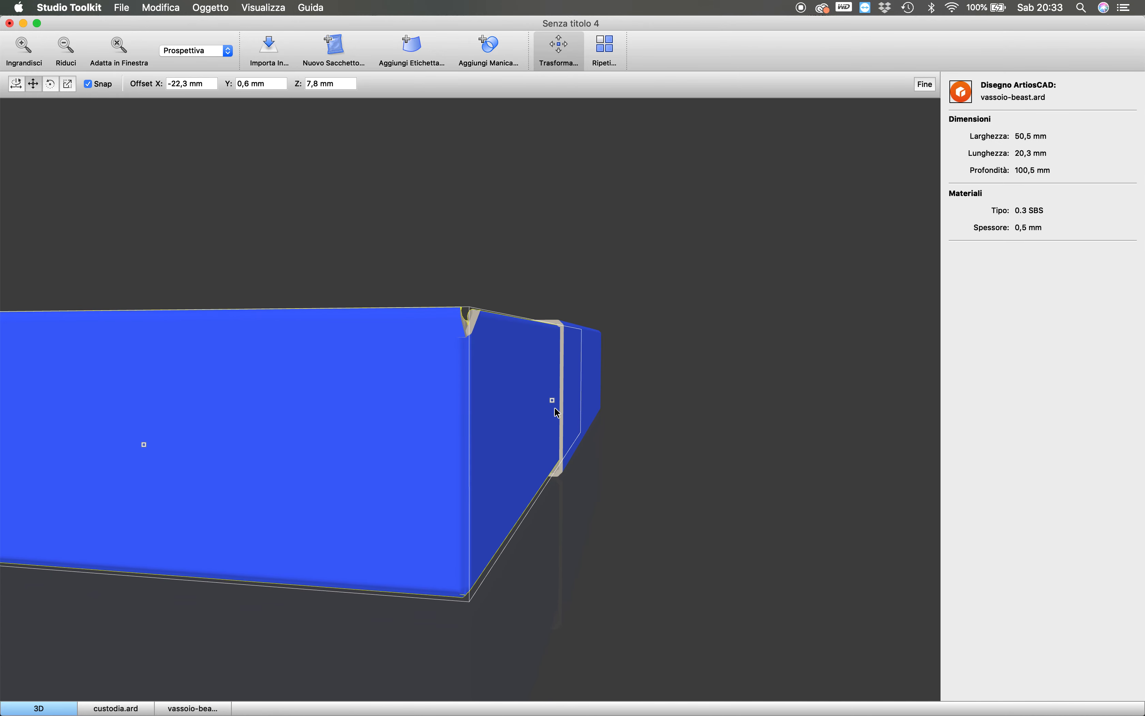
{"action": "scroll", "coordinate": [542, 435], "scroll_direction": "right", "scroll_amount": 5}
{"action": "scroll", "coordinate": [546, 446], "scroll_direction": "left", "scroll_amount": 5}
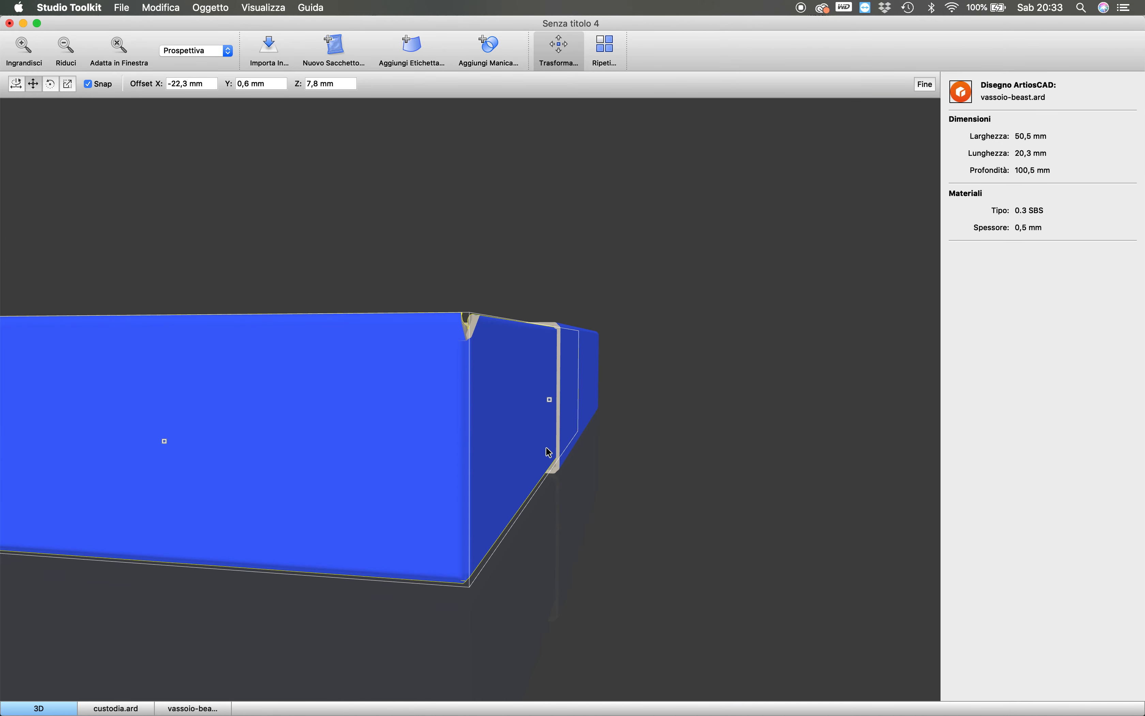
{"action": "scroll", "coordinate": [546, 445], "scroll_direction": "left", "scroll_amount": 2}
{"action": "scroll", "coordinate": [552, 450], "scroll_direction": "left", "scroll_amount": 4}
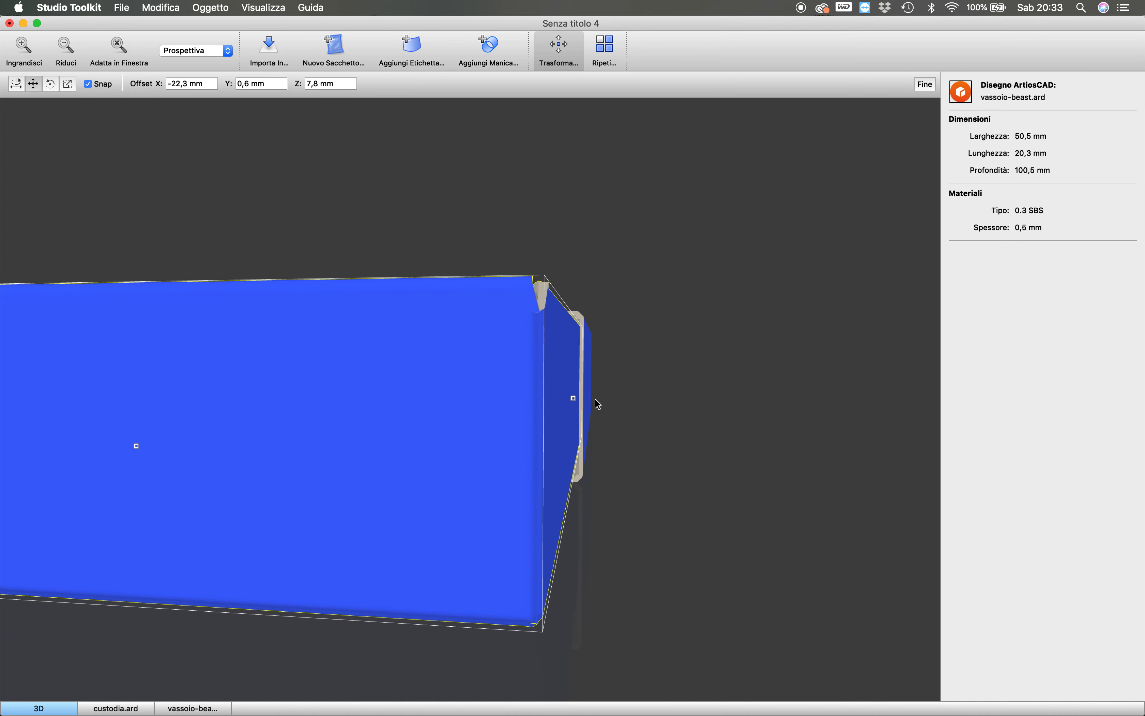
{"action": "scroll", "coordinate": [578, 405], "scroll_direction": "left", "scroll_amount": 2}
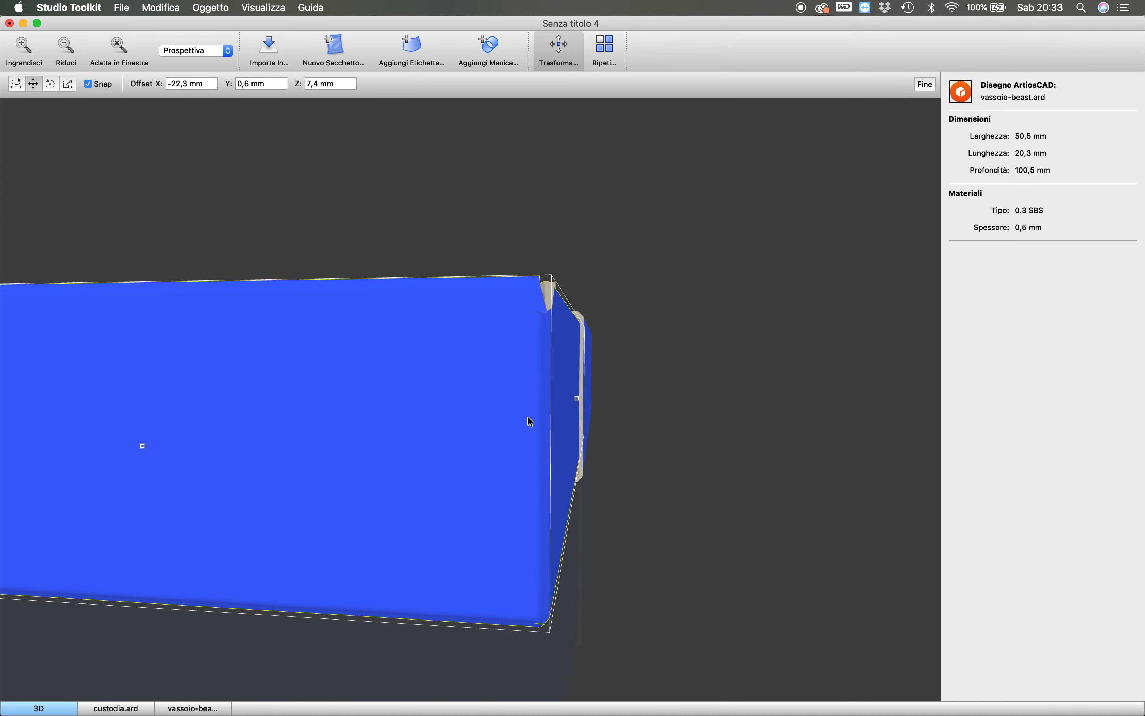
Examine the tray's fit at both sides and the top of the sleeve's opening, clearing the selection for an overall check
{"action": "scroll", "coordinate": [544, 424], "scroll_direction": "left", "scroll_amount": 4}
{"action": "scroll", "coordinate": [562, 428], "scroll_direction": "left", "scroll_amount": 8}
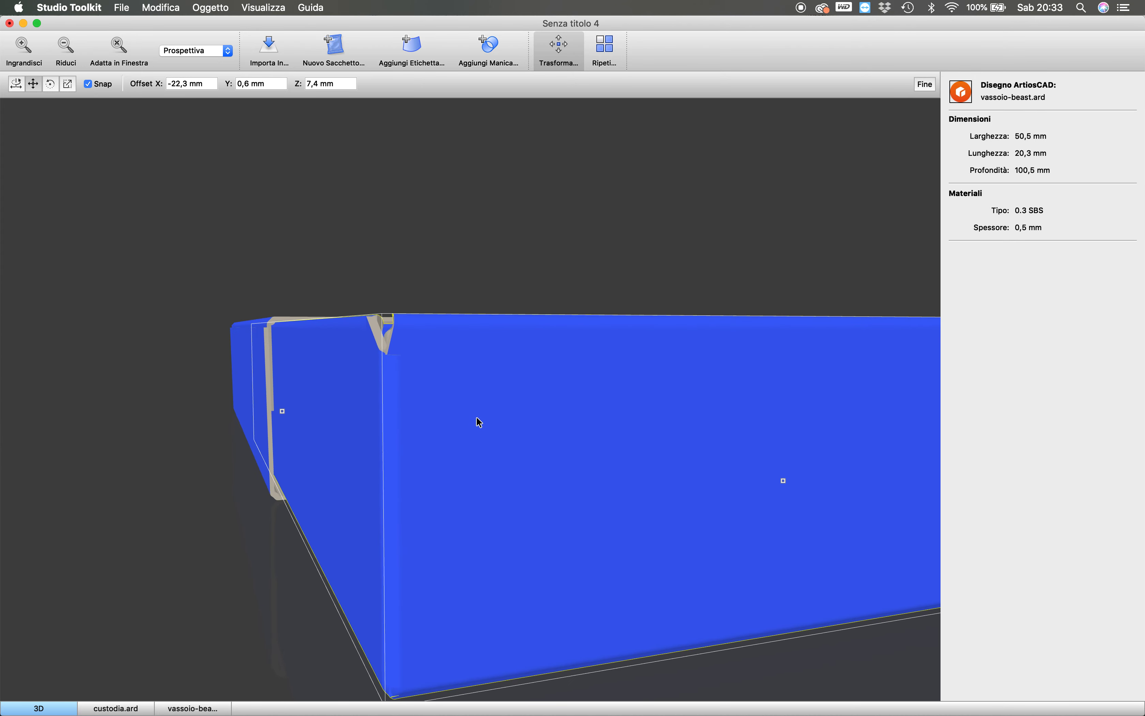
{"action": "scroll", "coordinate": [473, 419], "scroll_direction": "right", "scroll_amount": 6}
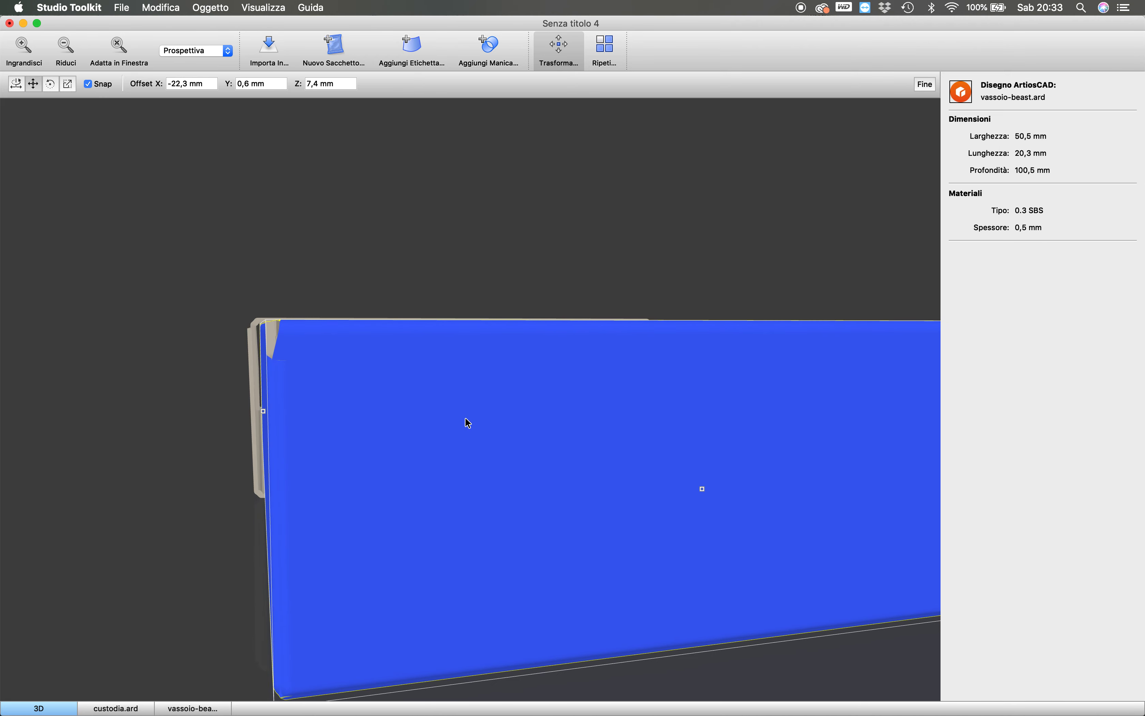
{"action": "scroll", "coordinate": [458, 415], "scroll_direction": "down", "scroll_amount": 4}
{"action": "scroll", "coordinate": [422, 426], "scroll_direction": "right", "scroll_amount": 6}
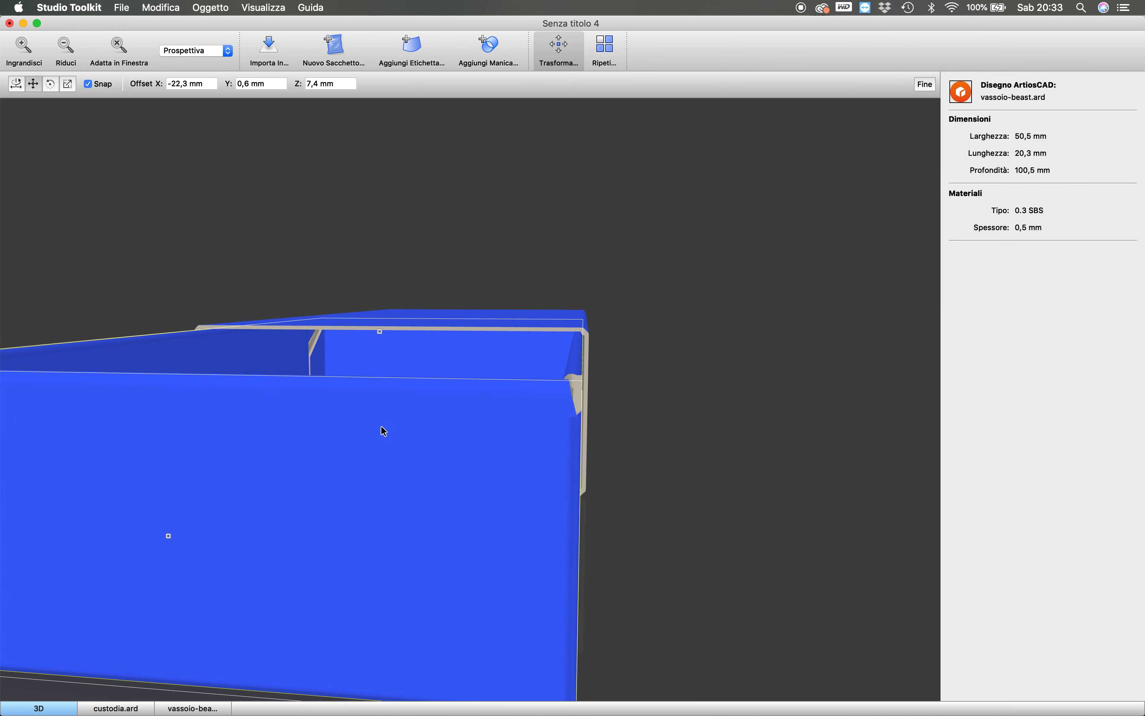
{"action": "scroll", "coordinate": [384, 426], "scroll_direction": "up", "scroll_amount": 3}
{"action": "scroll", "coordinate": [400, 431], "scroll_direction": "down", "scroll_amount": 8}
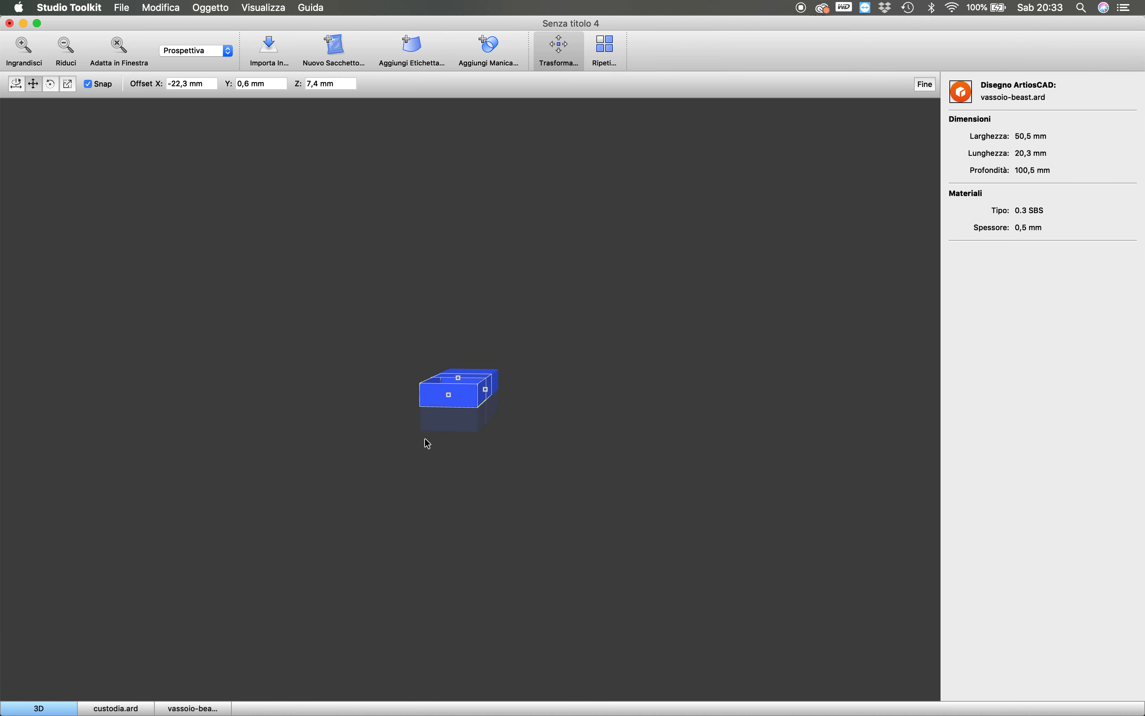
{"action": "left_click", "coordinate": [443, 419]}
{"action": "scroll", "coordinate": [473, 416], "scroll_direction": "down", "scroll_amount": 3}
{"action": "scroll", "coordinate": [521, 426], "scroll_direction": "right", "scroll_amount": 4}
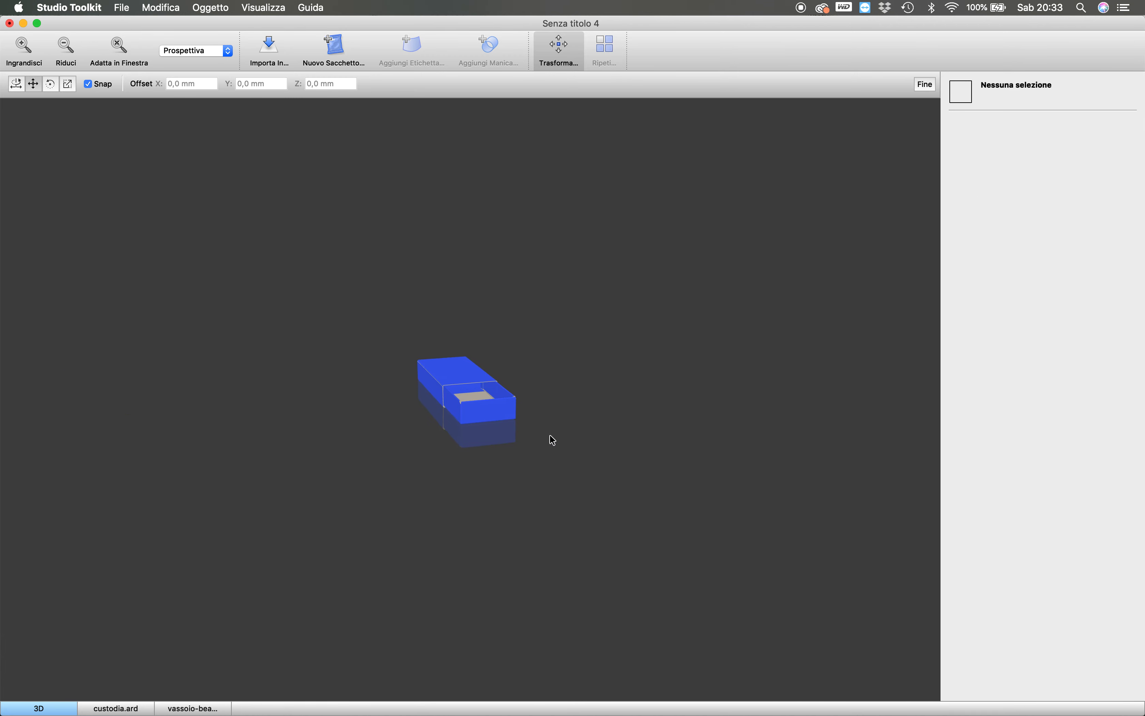
{"action": "scroll", "coordinate": [503, 453], "scroll_direction": "left", "scroll_amount": 3}
{"action": "scroll", "coordinate": [503, 453], "scroll_direction": "up", "scroll_amount": 8}
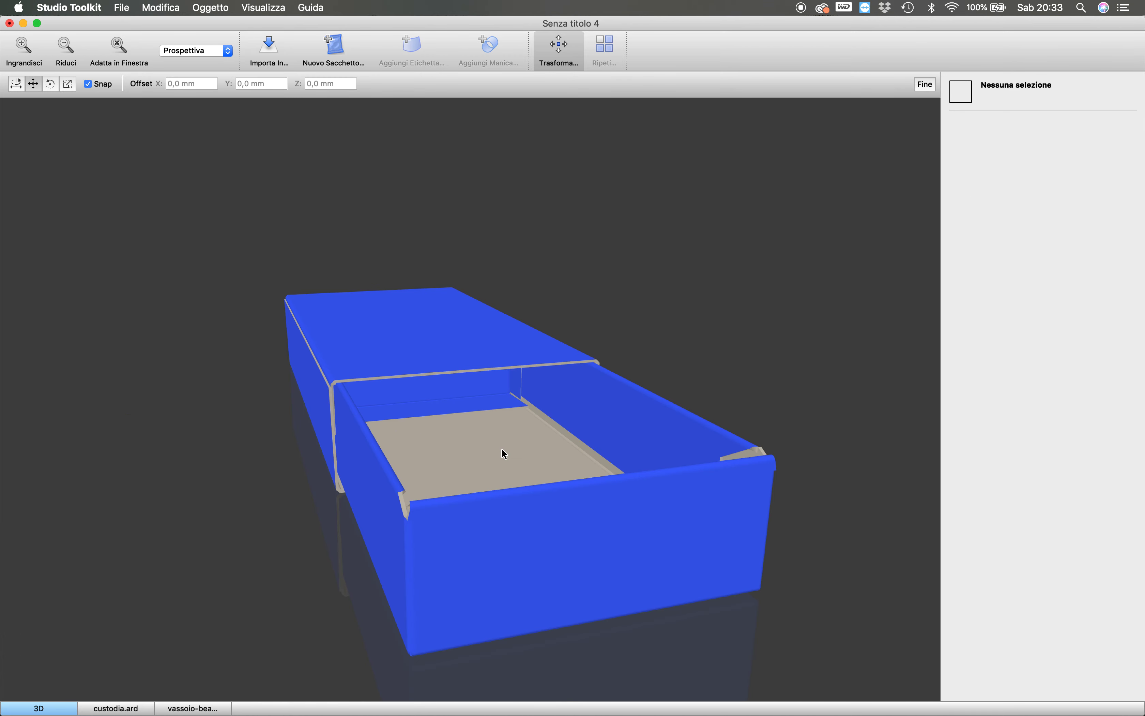
{"action": "scroll", "coordinate": [502, 455], "scroll_direction": "down", "scroll_amount": 3}
{"action": "left_click_drag", "start_coordinate": [481, 464], "coordinate": [506, 516]}
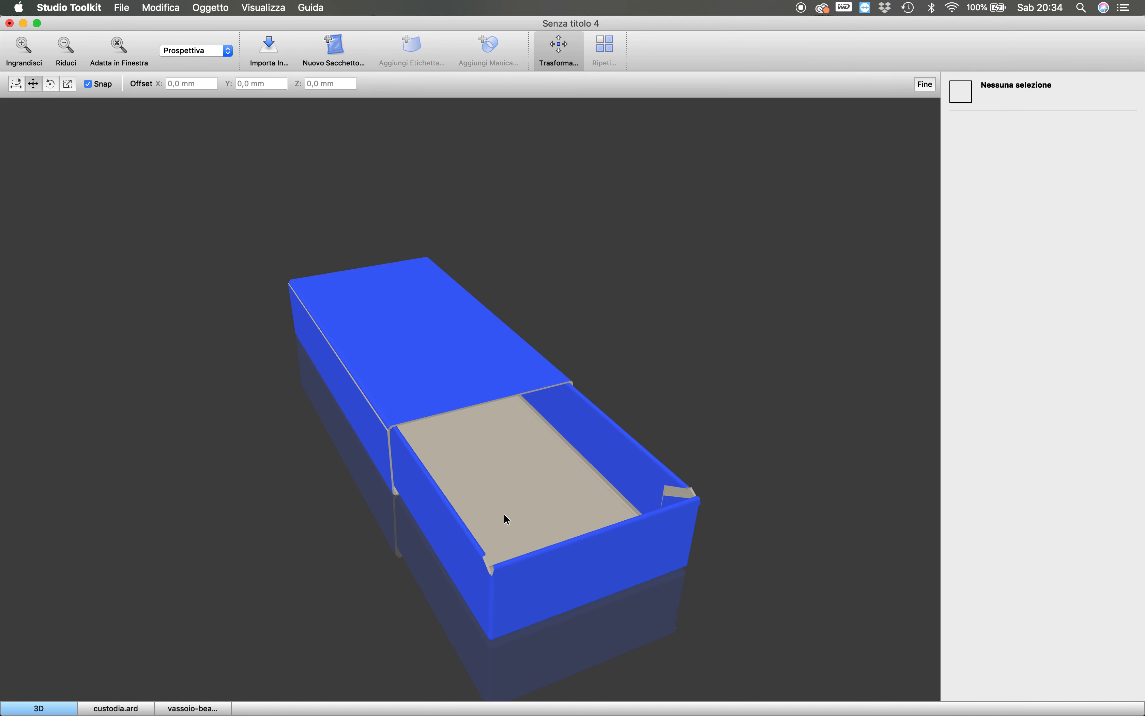
{"action": "left_click_drag", "start_coordinate": [518, 522], "coordinate": [413, 505]}
Select the sleeve and the tray in turn and examine the assembly from the side and front, leaving the tray selected
{"action": "left_click", "coordinate": [447, 495]}
{"action": "left_click", "coordinate": [369, 308]}
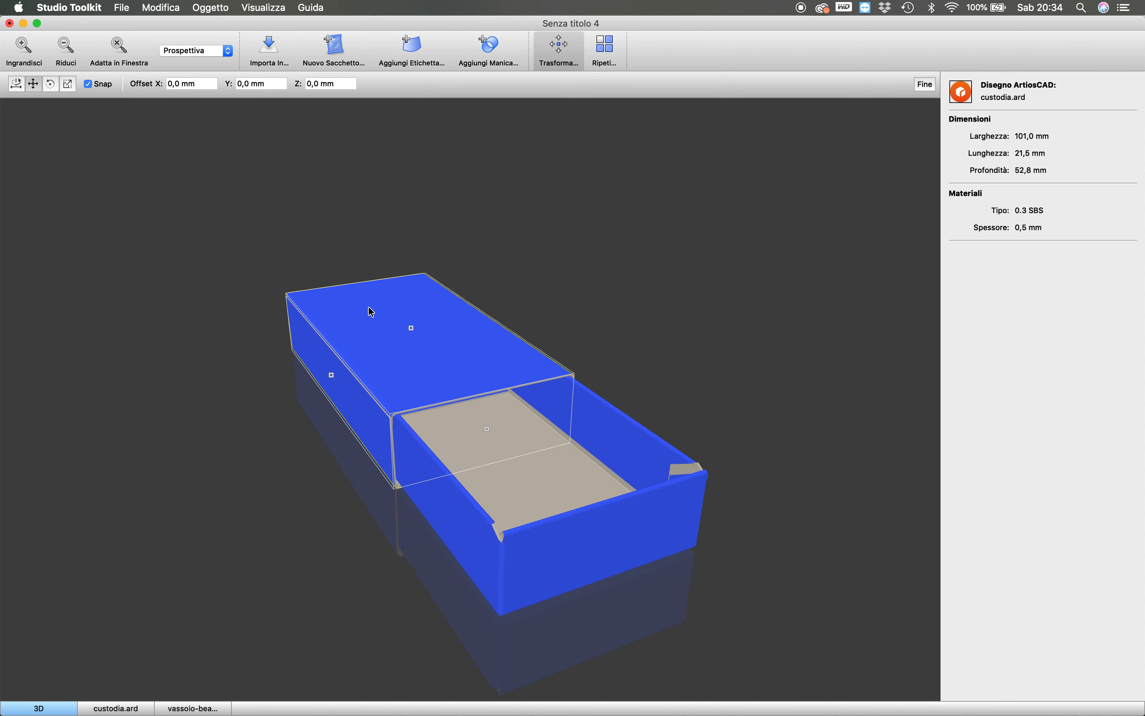
{"action": "left_click_drag", "start_coordinate": [727, 355], "coordinate": [573, 523]}
{"action": "left_click", "coordinate": [570, 519]}
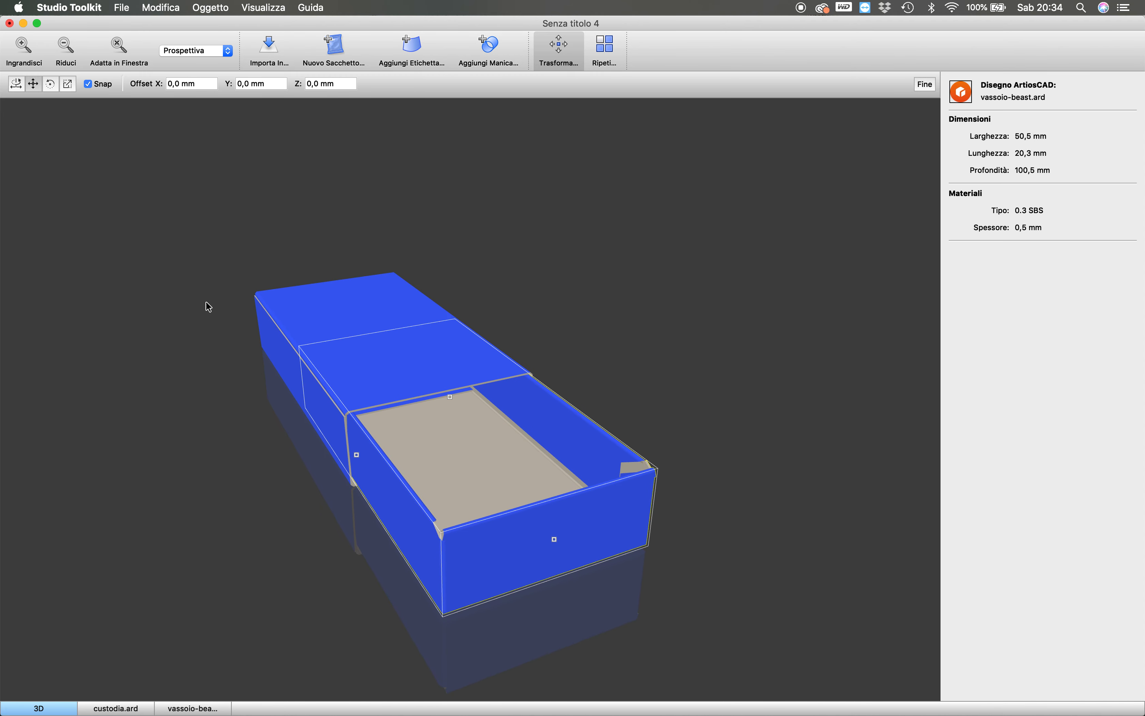
{"action": "left_click_drag", "start_coordinate": [376, 384], "coordinate": [439, 428]}
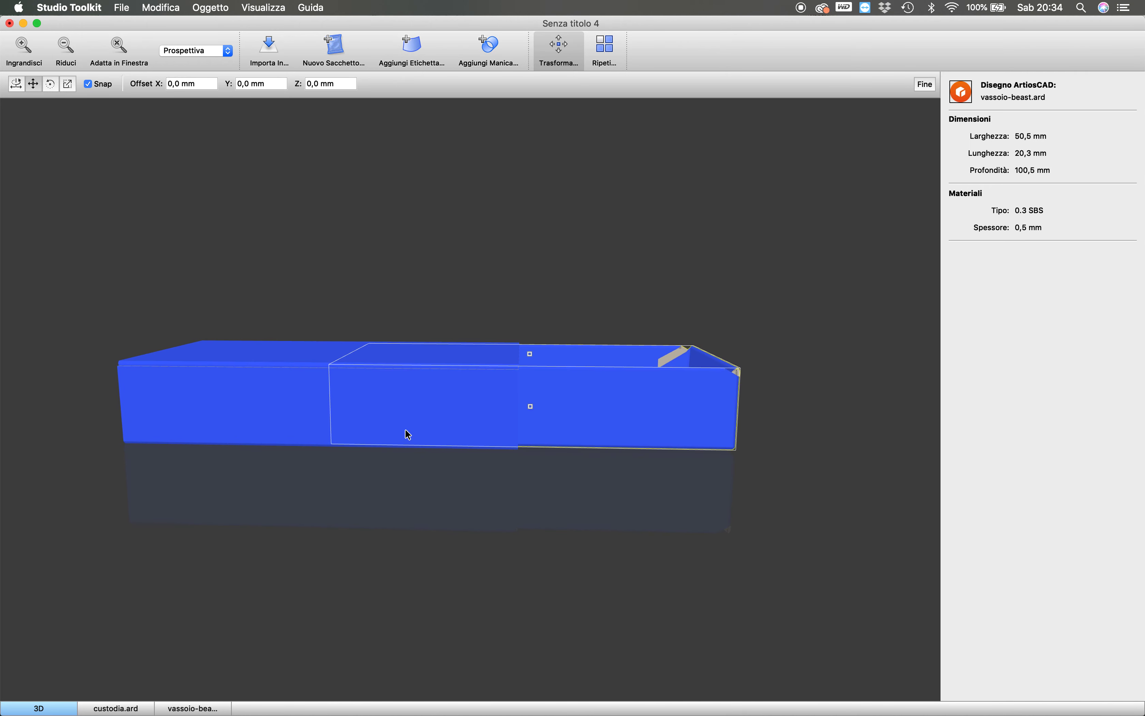
{"action": "left_click", "coordinate": [201, 397]}
{"action": "left_click", "coordinate": [621, 419]}
{"action": "left_click_drag", "start_coordinate": [619, 430], "coordinate": [304, 527]}
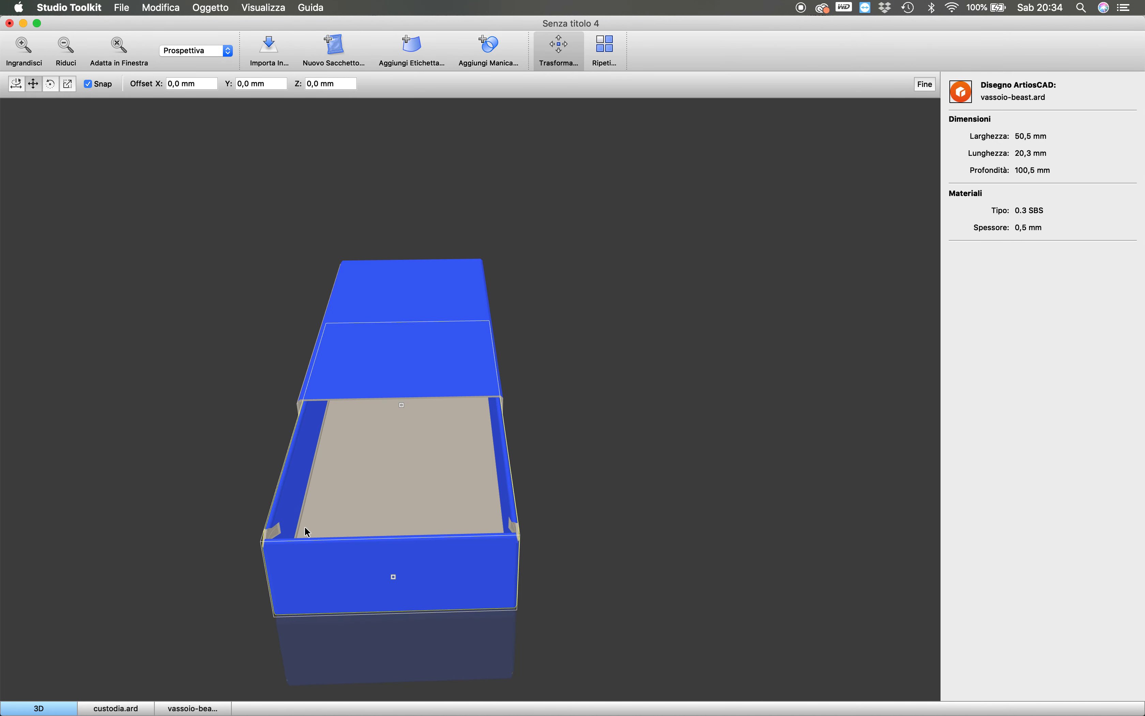
{"action": "left_click_drag", "start_coordinate": [305, 529], "coordinate": [414, 573]}
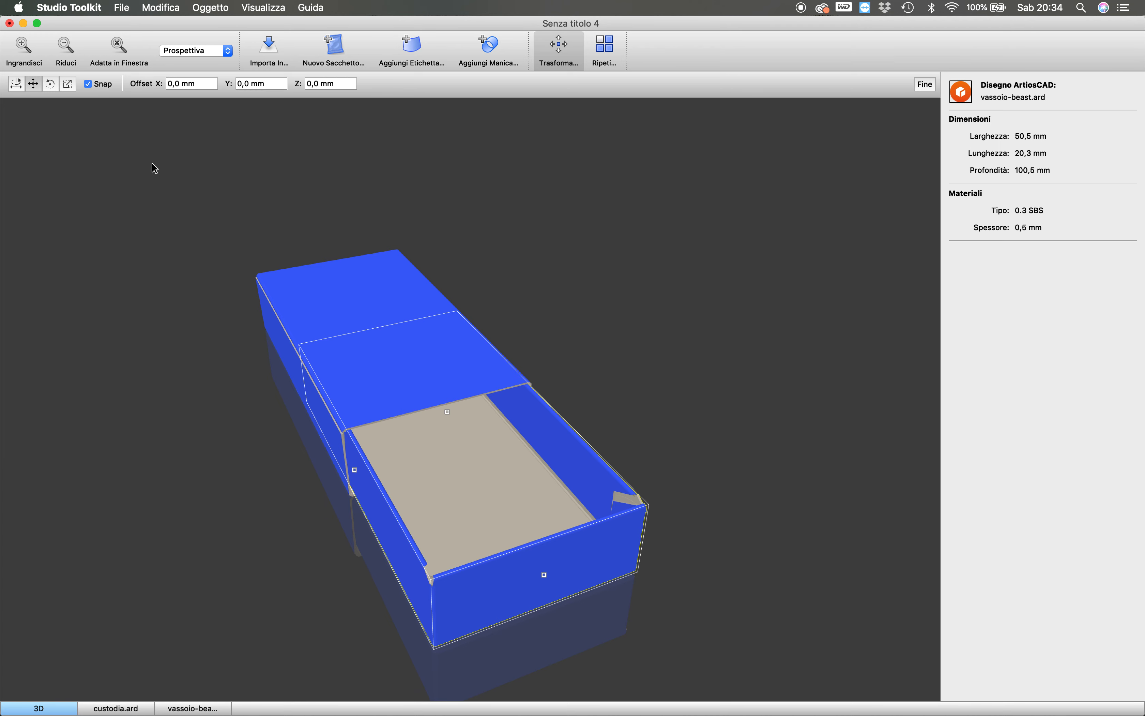
Repeat the tray with a count of 2 along Z, 1 along X, and a spacing of 20 mm
{"action": "left_click", "coordinate": [598, 43]}
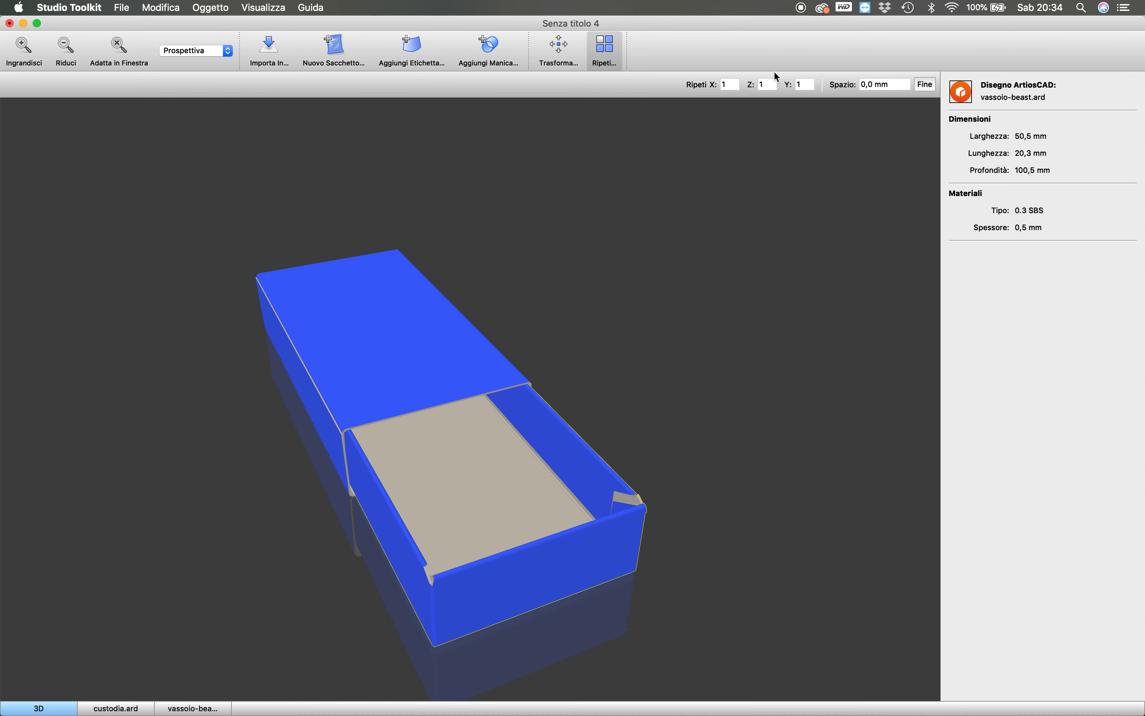
{"action": "left_click", "coordinate": [729, 83]}
{"action": "type", "text": "2"}
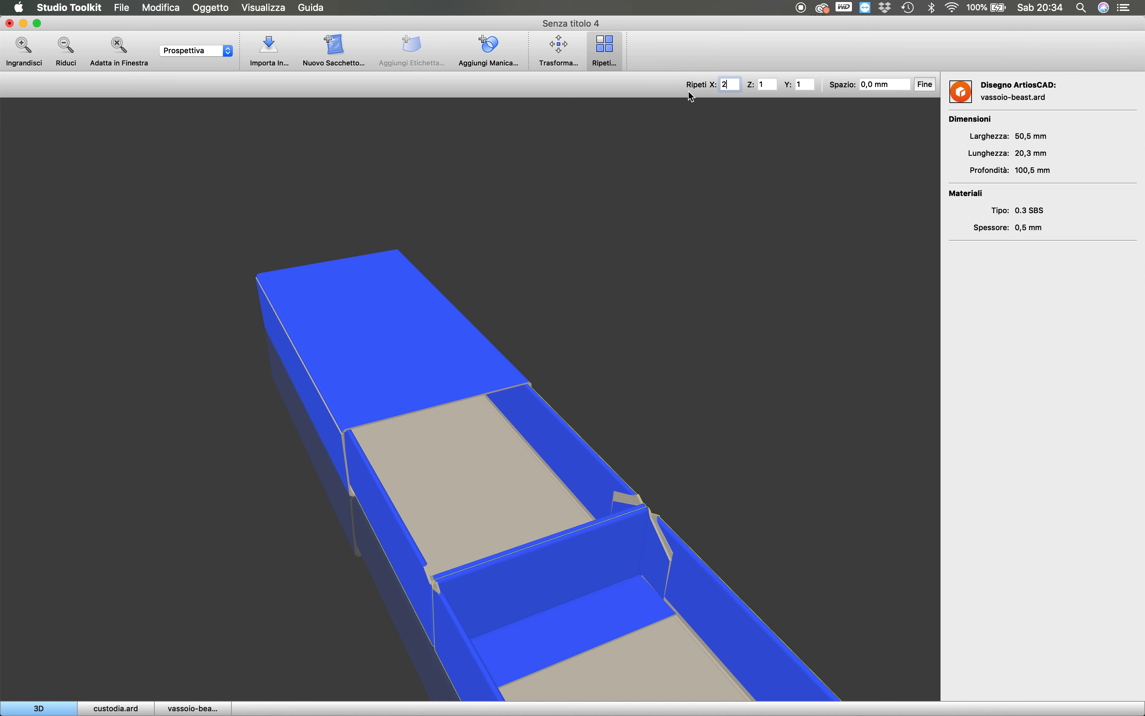
{"action": "double_click", "coordinate": [728, 83]}
{"action": "type", "text": "1"}
{"action": "double_click", "coordinate": [769, 85]}
{"action": "type", "text": "2"}
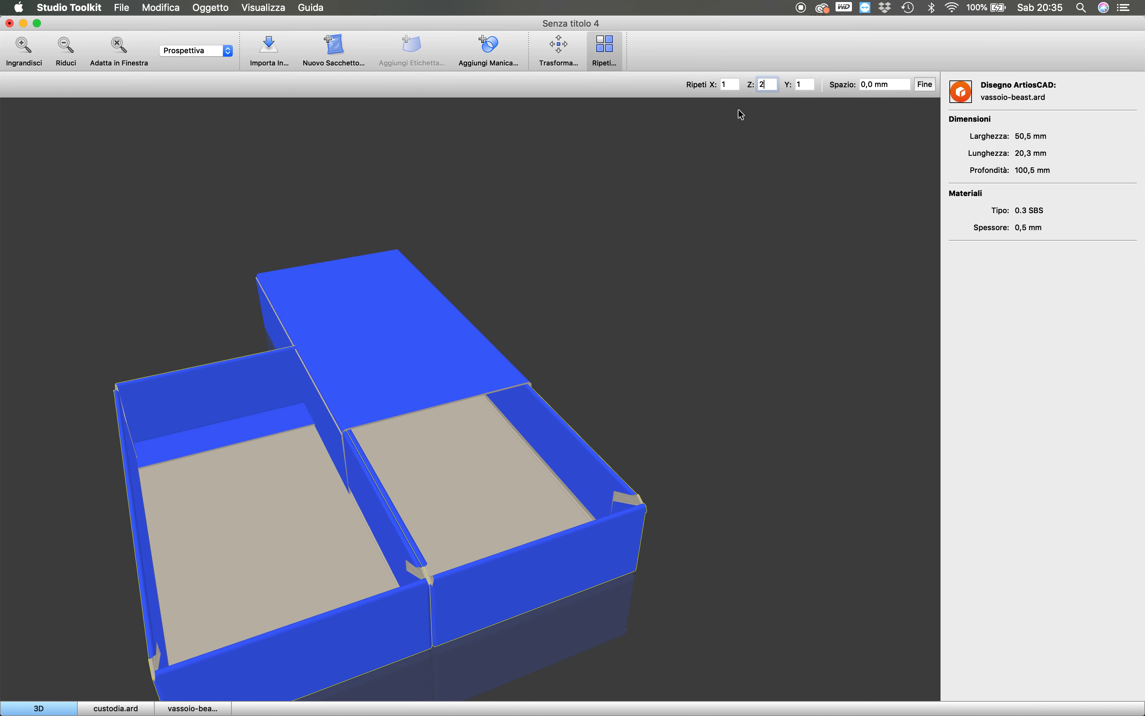
{"action": "double_click", "coordinate": [899, 84]}
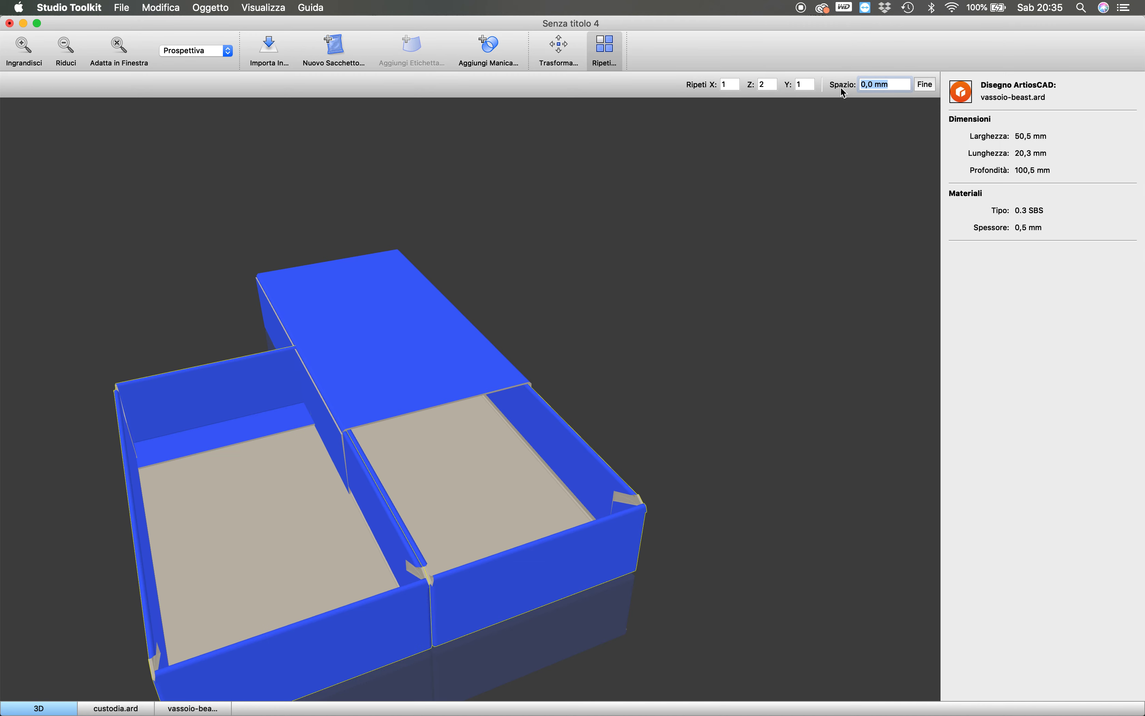
{"action": "type", "text": "20"}
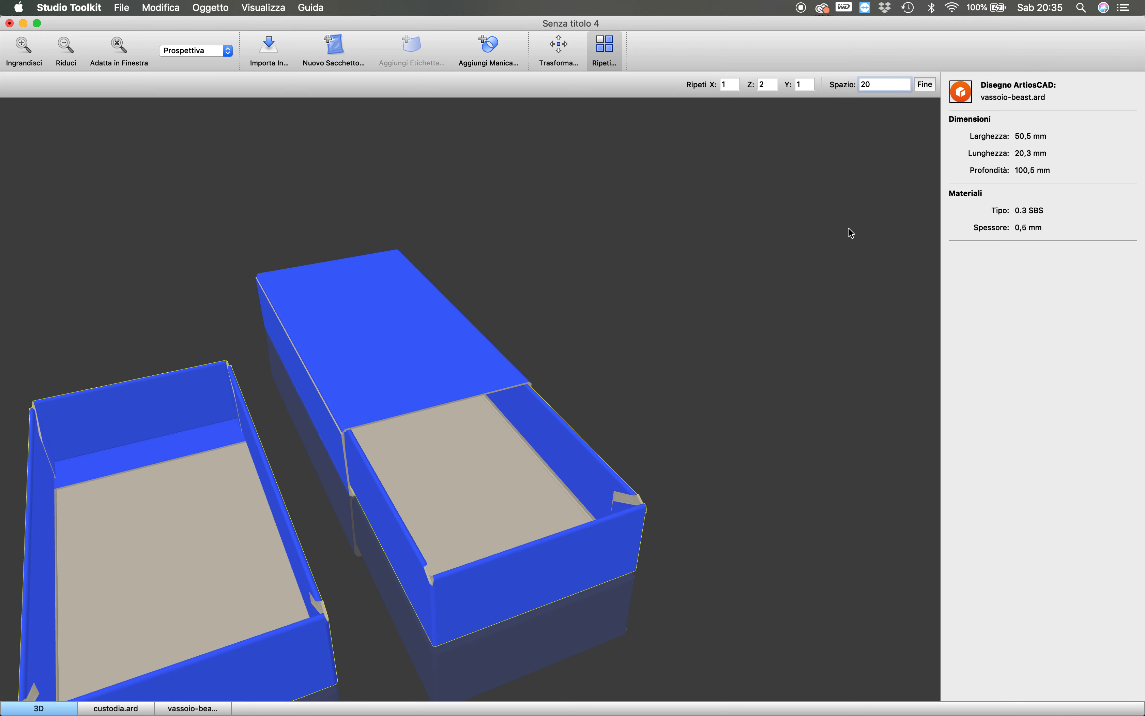
{"action": "left_click", "coordinate": [929, 85]}
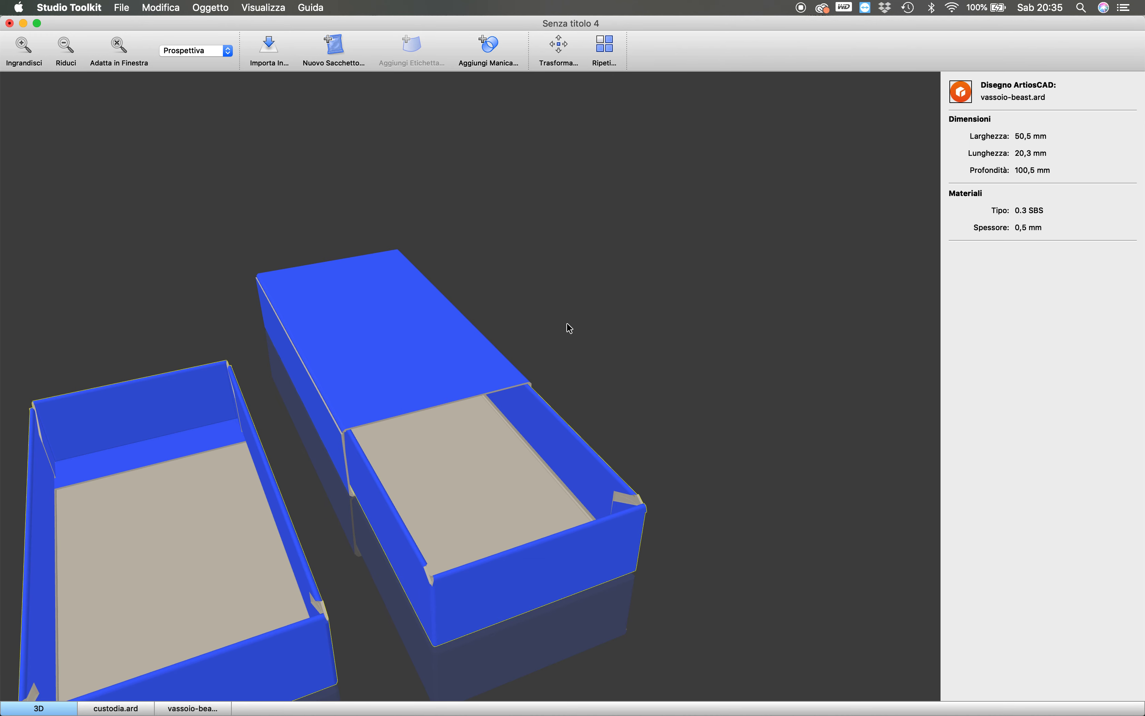
Repeat the sleeve with a count of 2 along Z and a spacing of 20 mm, and clear the selection
{"action": "left_click", "coordinate": [363, 293]}
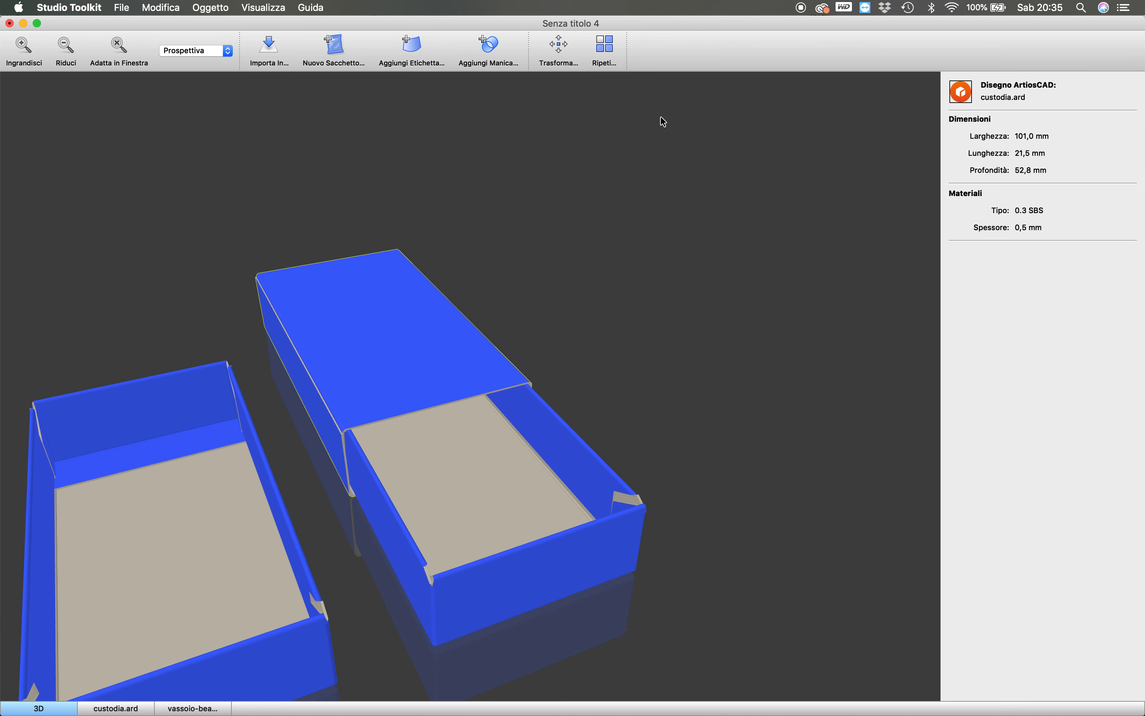
{"action": "left_click", "coordinate": [604, 47]}
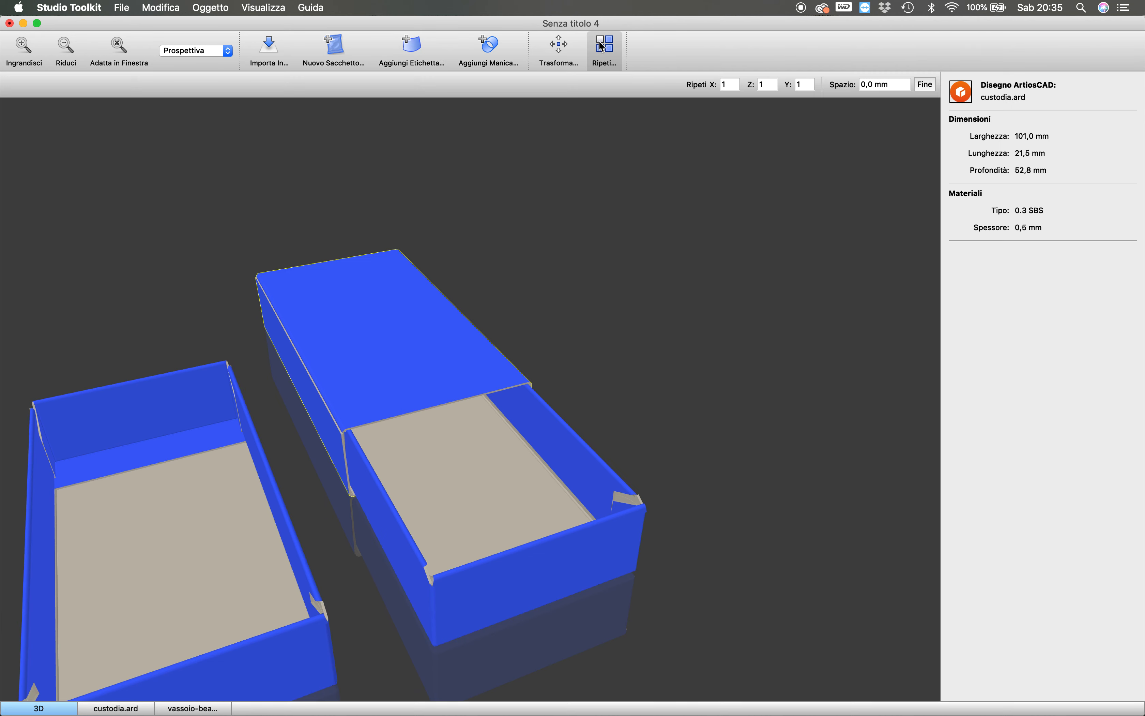
{"action": "left_click", "coordinate": [768, 85]}
{"action": "type", "text": "2"}
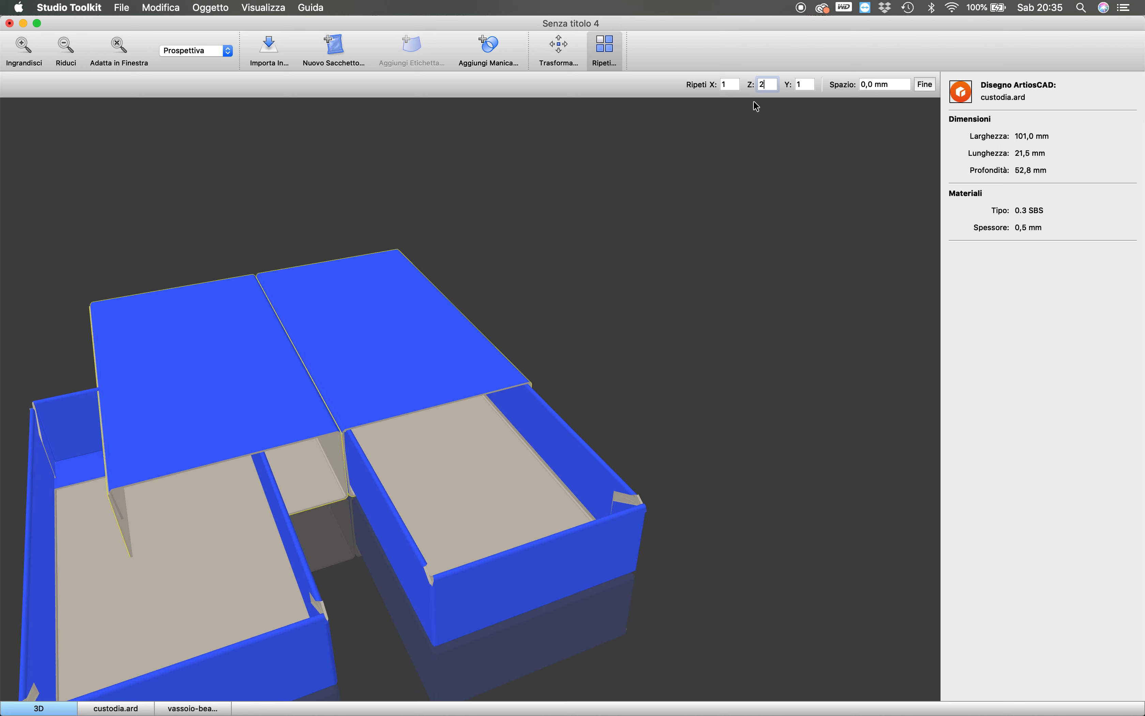
{"action": "left_click", "coordinate": [891, 86]}
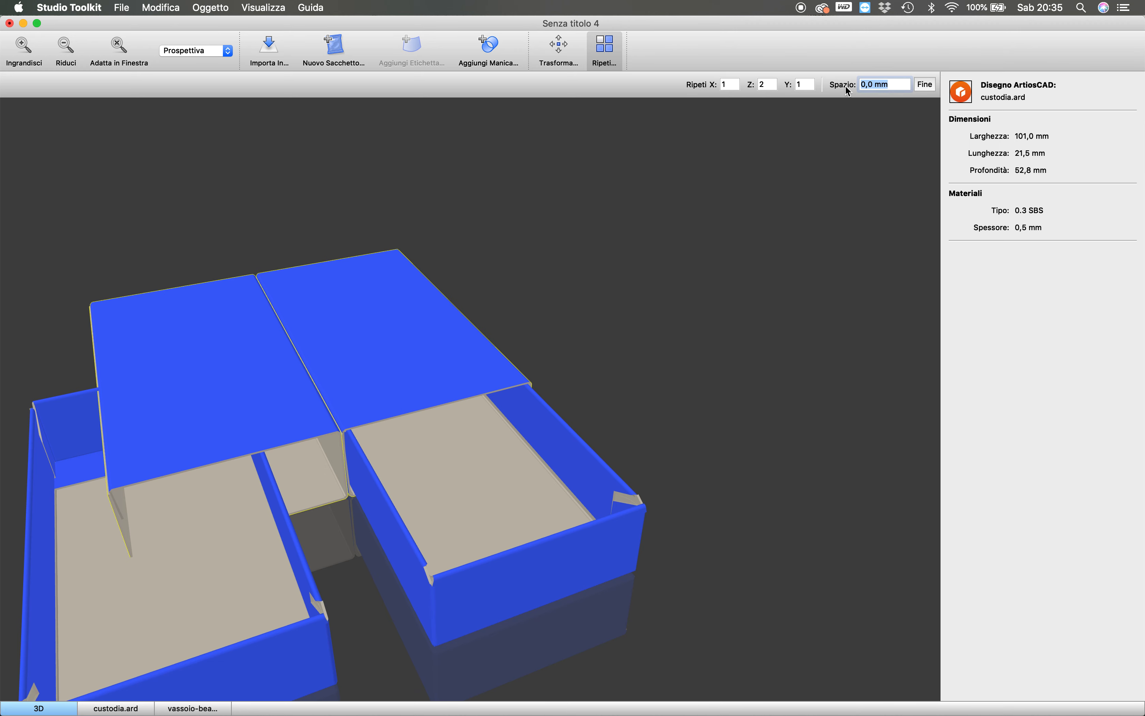
{"action": "type", "text": "20"}
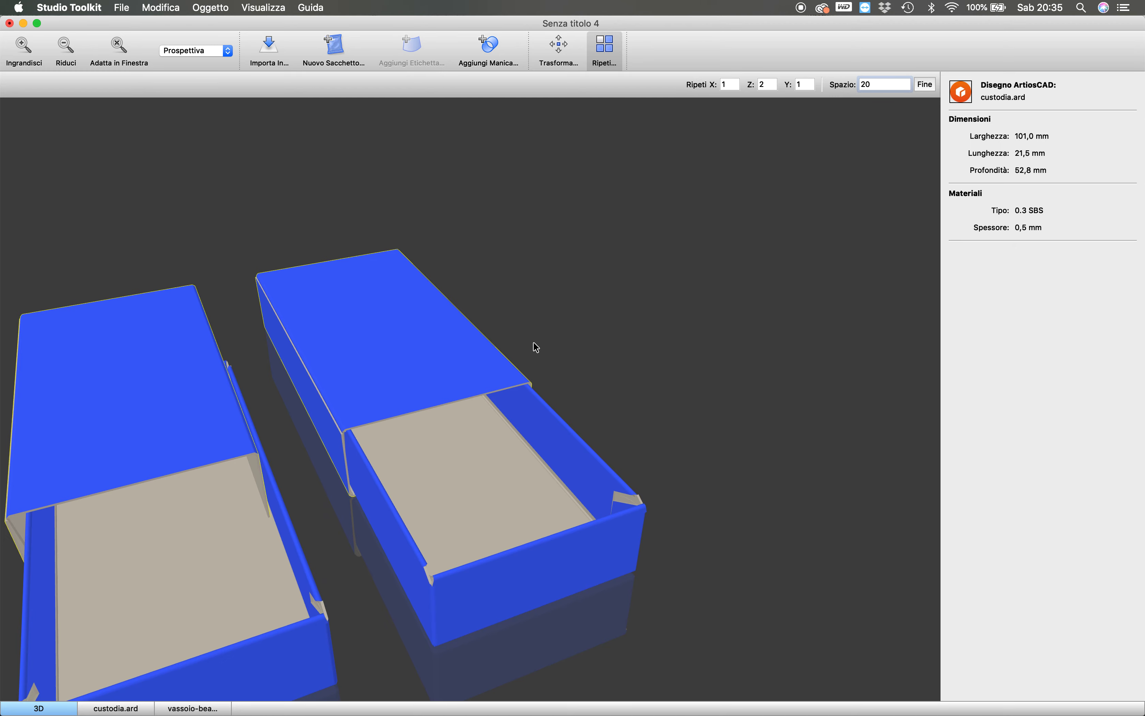
{"action": "left_click_drag", "start_coordinate": [290, 450], "coordinate": [332, 416]}
{"action": "left_click", "coordinate": [745, 377]}
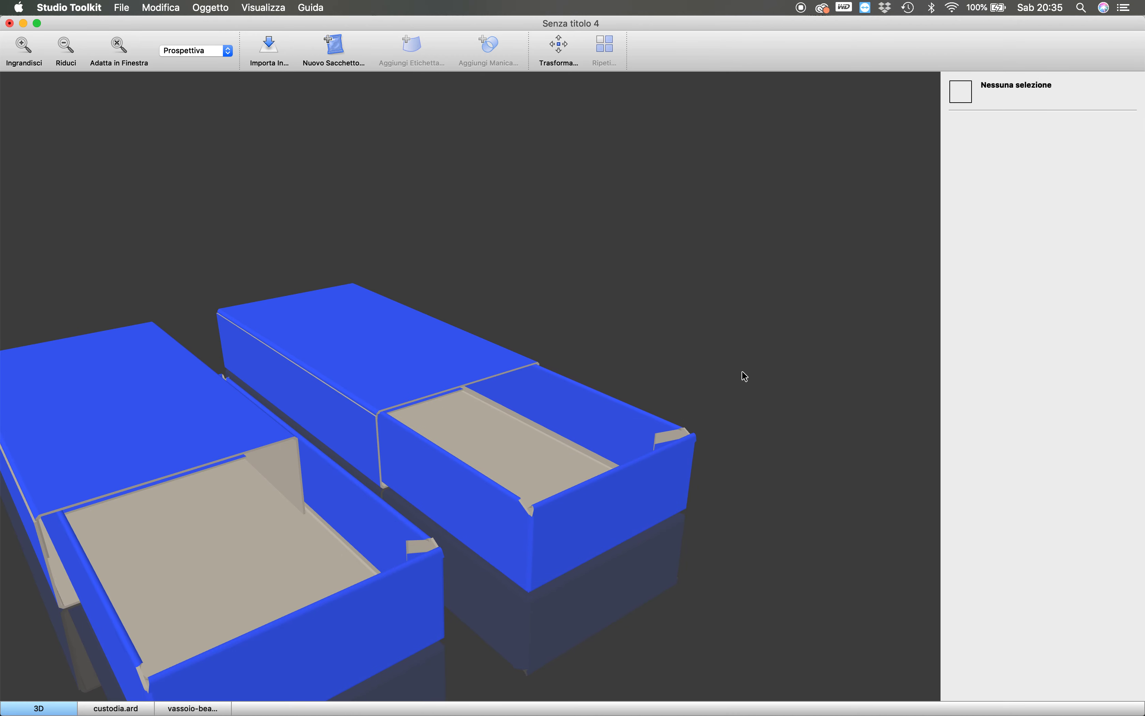
Transform the front copy of the tray with offsets of about -53.5 mm along X and 3.4 mm along Z to slide it into its sleeve
{"action": "left_click_drag", "start_coordinate": [396, 534], "coordinate": [325, 455]}
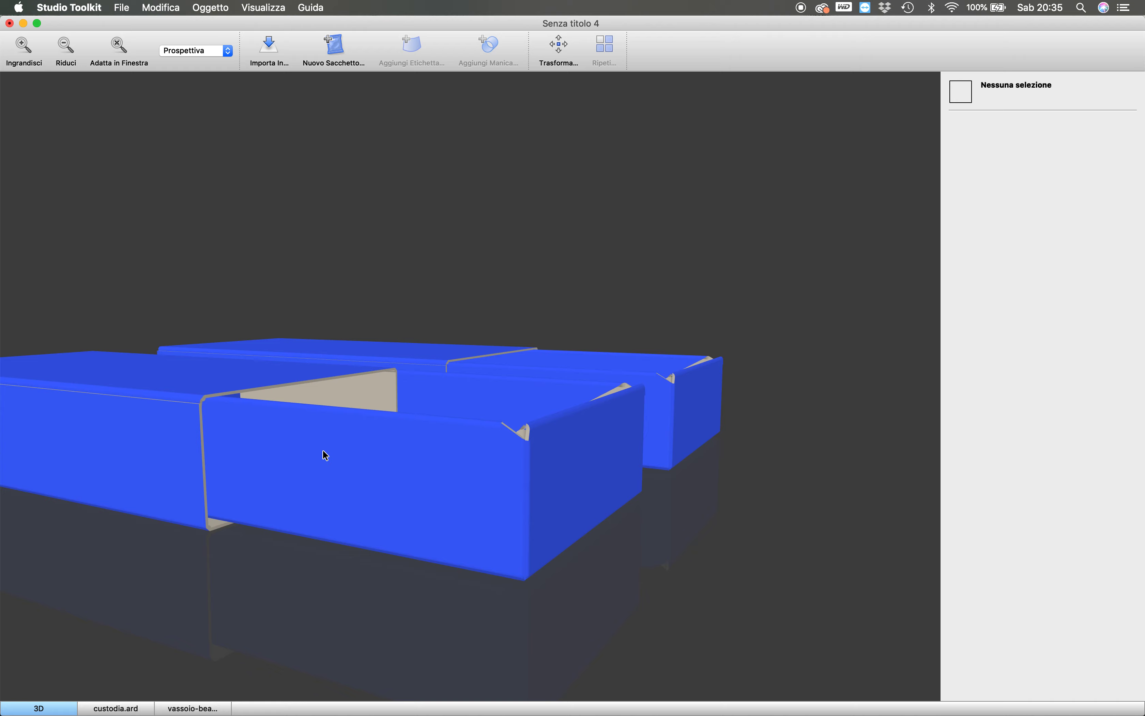
{"action": "left_click", "coordinate": [302, 504]}
{"action": "left_click_drag", "start_coordinate": [658, 552], "coordinate": [553, 590]}
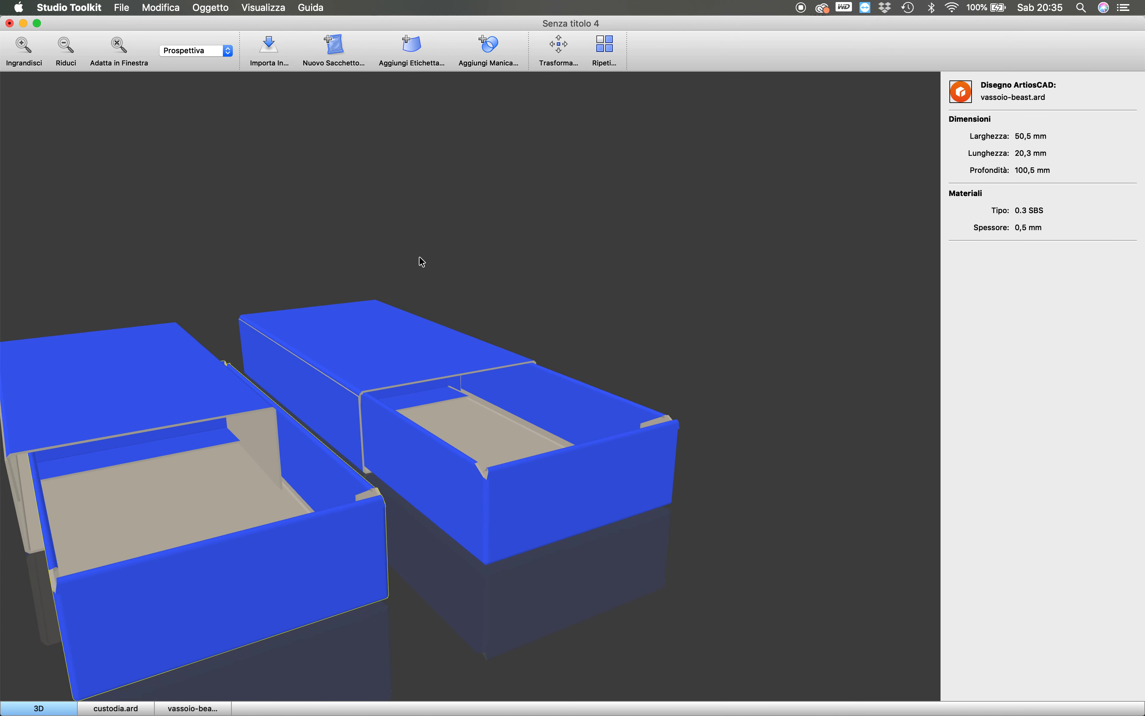
{"action": "left_click", "coordinate": [559, 48]}
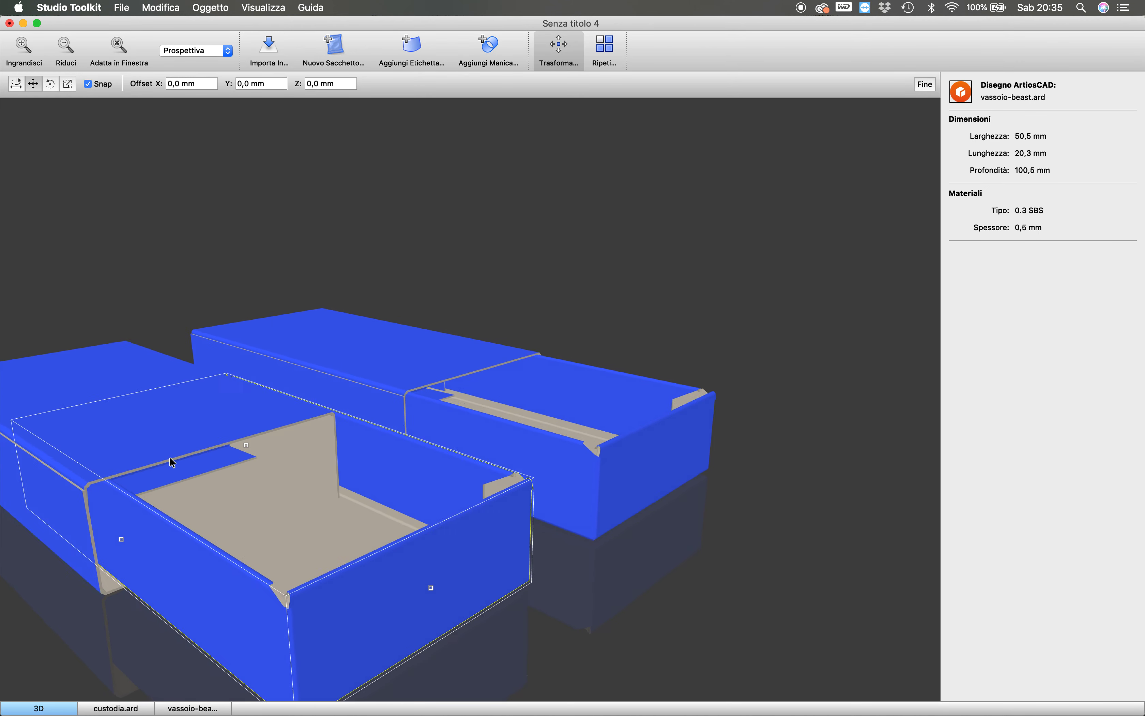
{"action": "left_click_drag", "start_coordinate": [174, 463], "coordinate": [126, 445]}
{"action": "left_click_drag", "start_coordinate": [51, 461], "coordinate": [39, 468]}
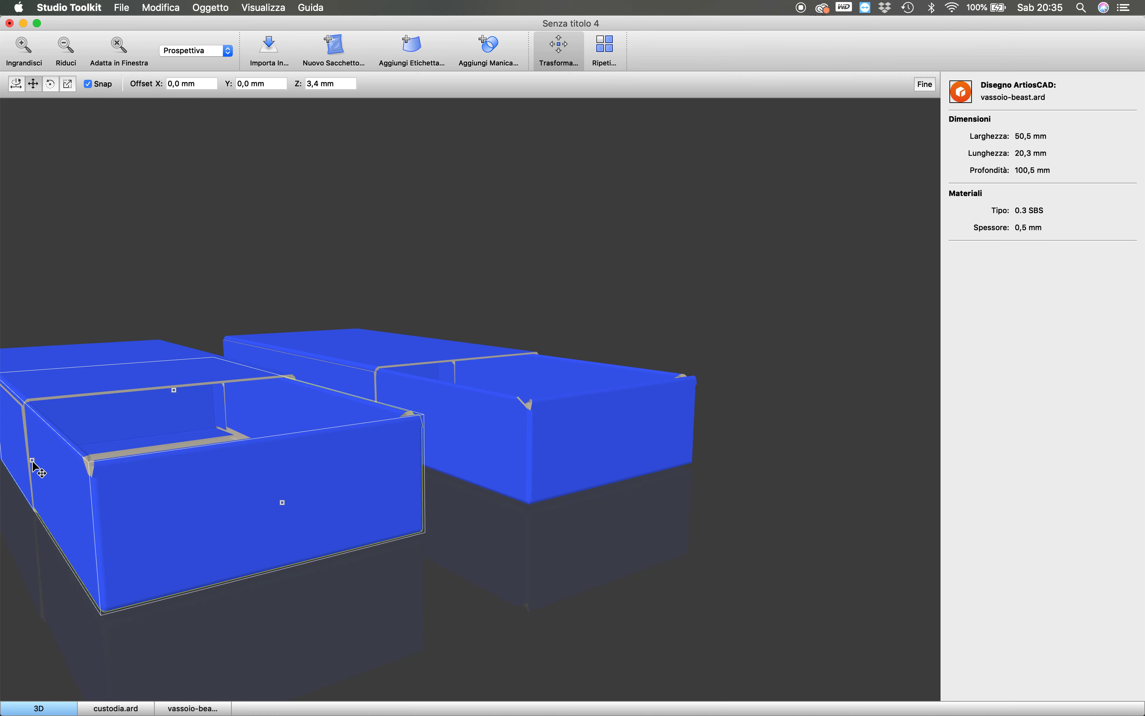
{"action": "scroll", "coordinate": [118, 471], "scroll_direction": "down", "scroll_amount": 5}
{"action": "scroll", "coordinate": [248, 465], "scroll_direction": "up", "scroll_amount": 5}
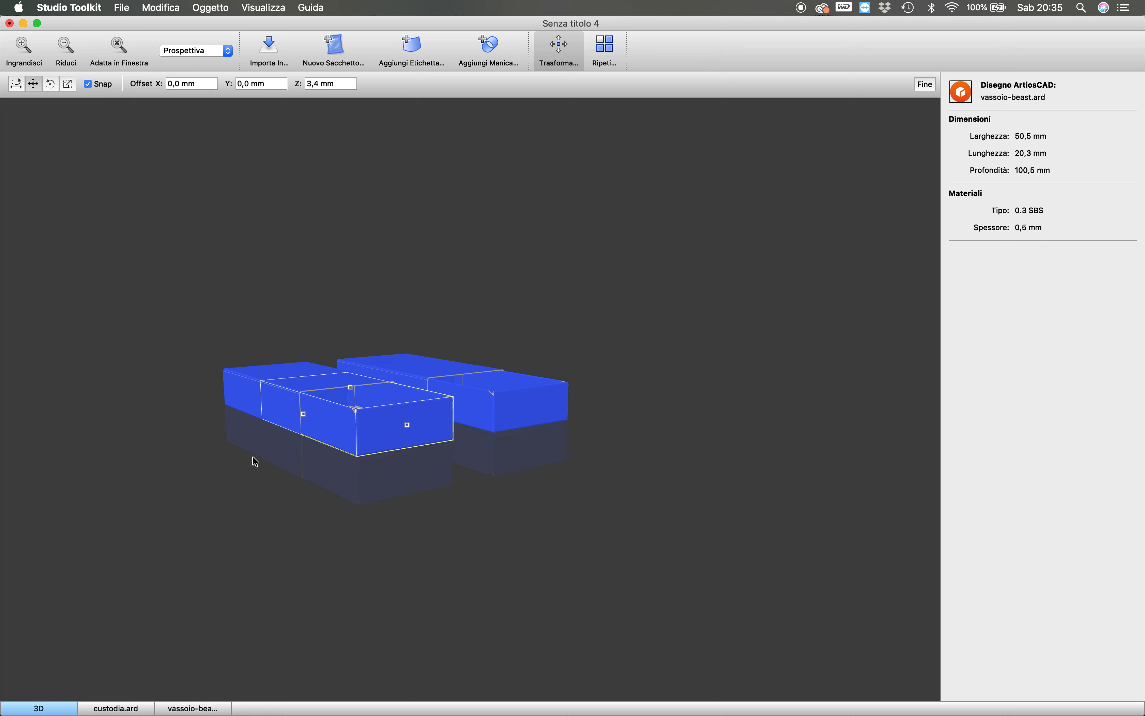
{"action": "left_click_drag", "start_coordinate": [351, 462], "coordinate": [533, 447]}
Move the closed tray sideways inside its sleeve to a Z offset of about 1.6 mm
{"action": "scroll", "coordinate": [647, 467], "scroll_direction": "up", "scroll_amount": 5}
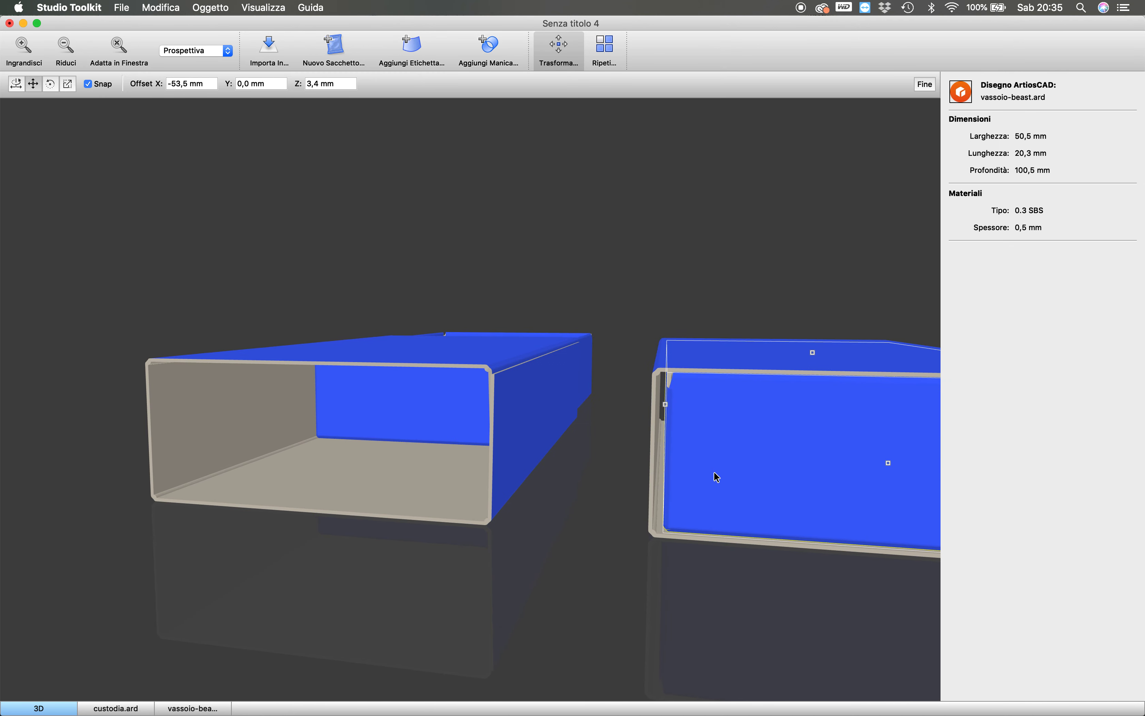
{"action": "left_click_drag", "start_coordinate": [669, 411], "coordinate": [659, 409]}
{"action": "left_click_drag", "start_coordinate": [744, 457], "coordinate": [694, 415]}
{"action": "scroll", "coordinate": [694, 415], "scroll_direction": "down", "scroll_amount": 5}
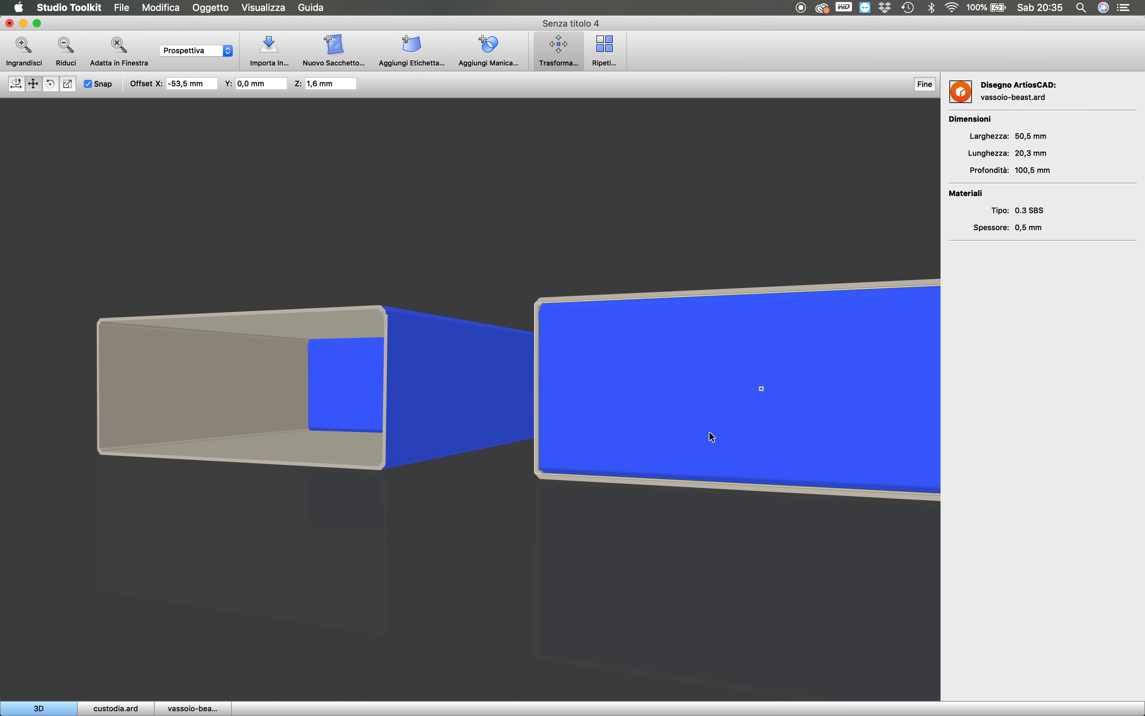
Examine the gaps between the closed tray and its sleeve at both sides and the upper corner
{"action": "scroll", "coordinate": [739, 427], "scroll_direction": "up", "scroll_amount": 4}
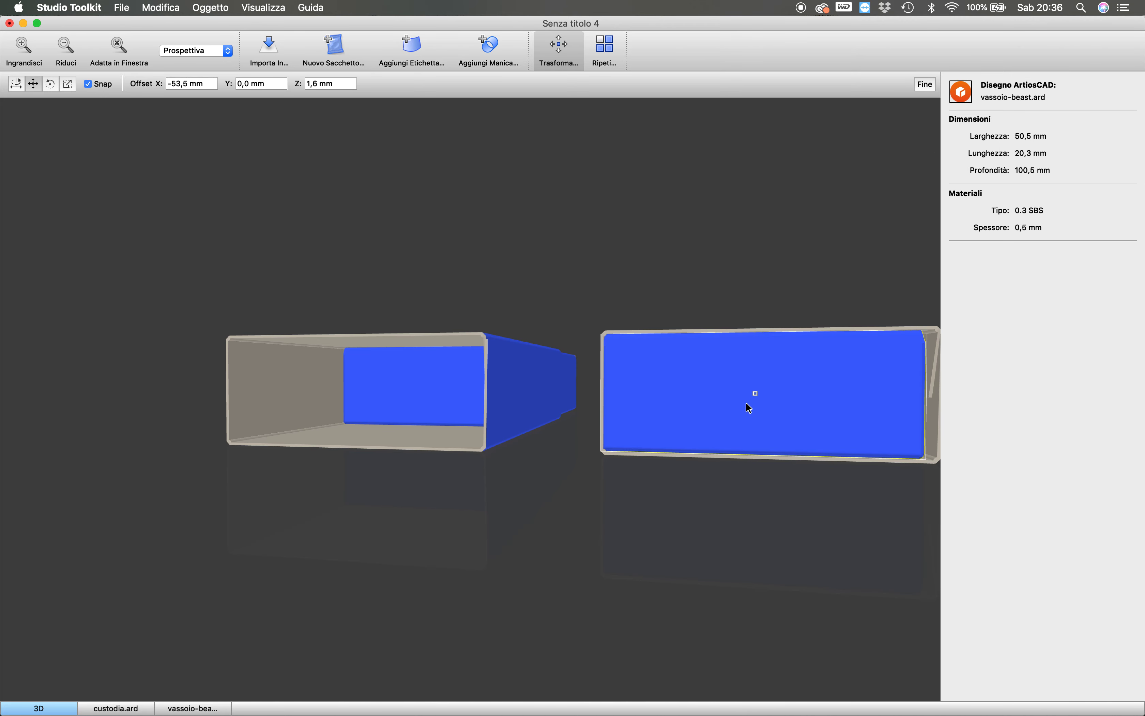
{"action": "scroll", "coordinate": [814, 416], "scroll_direction": "up", "scroll_amount": 2}
{"action": "mouse_move", "coordinate": [792, 419]}
{"action": "left_mouse_down"}
{"action": "mouse_move", "coordinate": [729, 449]}
{"action": "mouse_move", "coordinate": [756, 430]}
{"action": "mouse_move", "coordinate": [796, 428]}
{"action": "left_mouse_up"}
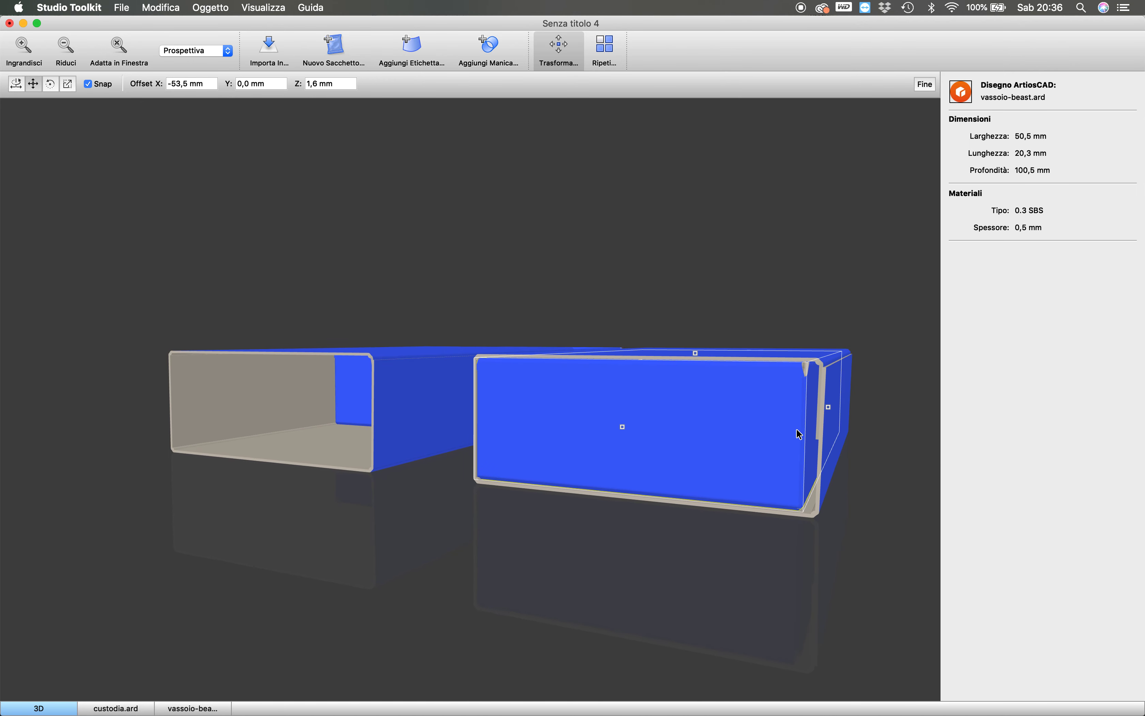
{"action": "scroll", "coordinate": [803, 441], "scroll_direction": "up", "scroll_amount": 3}
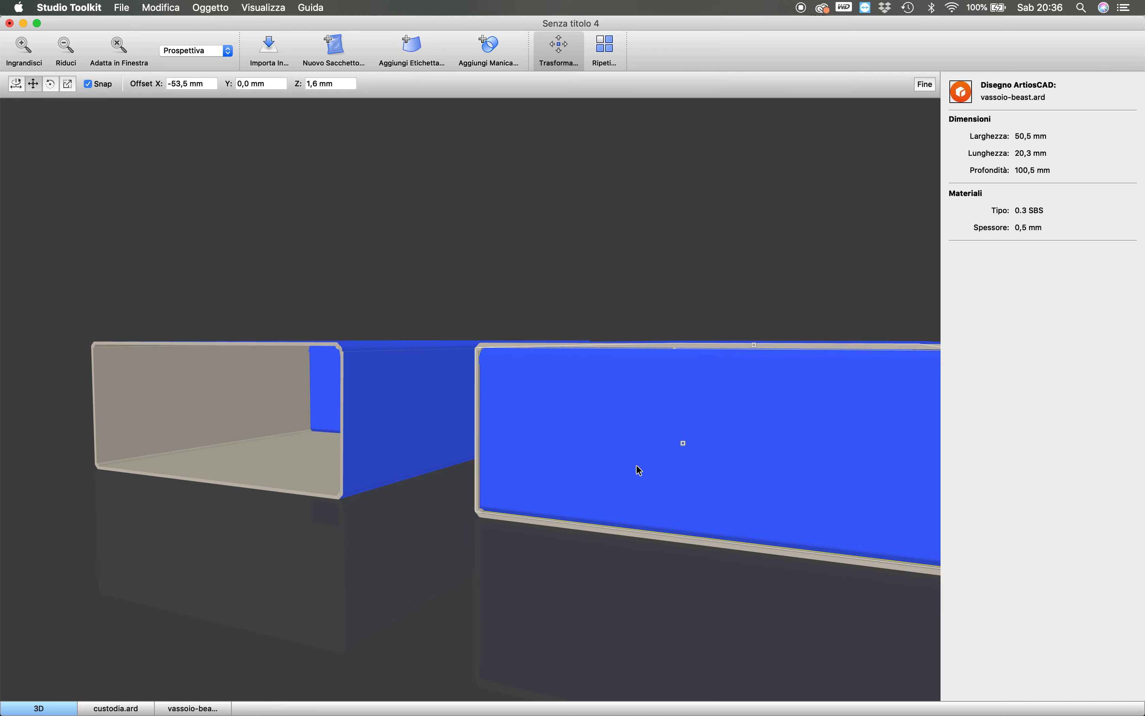
{"action": "scroll", "coordinate": [729, 466], "scroll_direction": "down", "scroll_amount": 10}
{"action": "scroll", "coordinate": [732, 440], "scroll_direction": "up", "scroll_amount": 15}
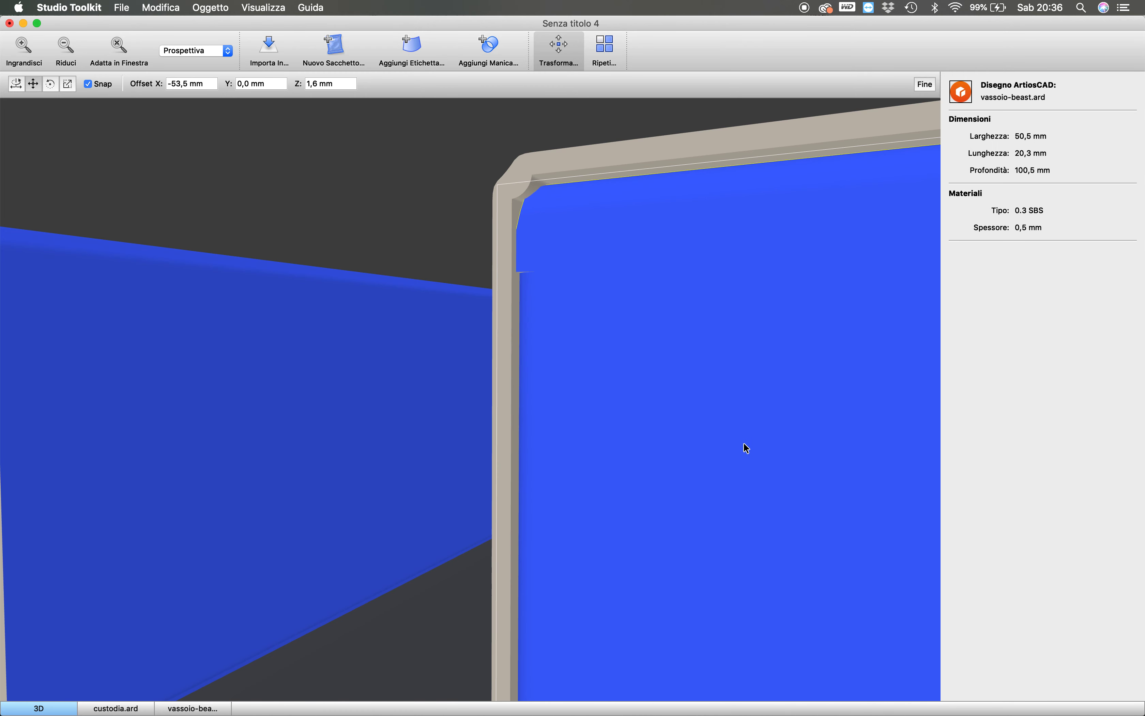
{"action": "scroll", "coordinate": [743, 447], "scroll_direction": "down", "scroll_amount": 10}
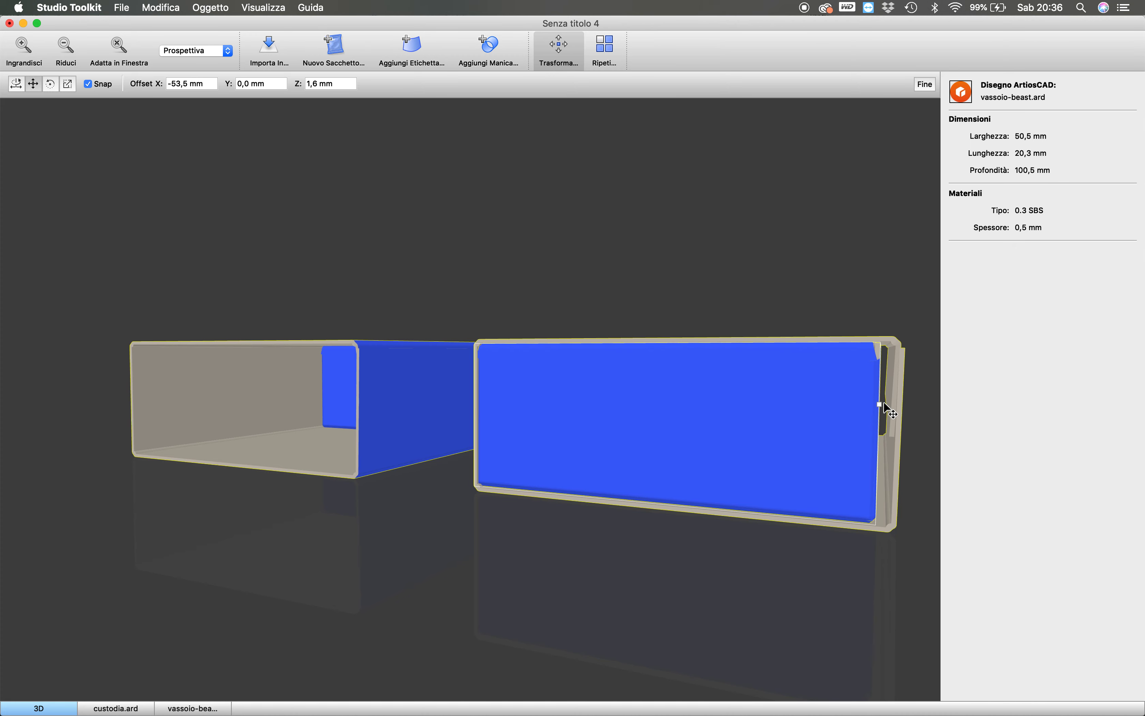
Shift the closed tray to a Z offset of about 2.8 mm and check its fit against the other box
{"action": "left_click_drag", "start_coordinate": [888, 407], "coordinate": [889, 404]}
{"action": "scroll", "coordinate": [873, 431], "scroll_direction": "up", "scroll_amount": 3}
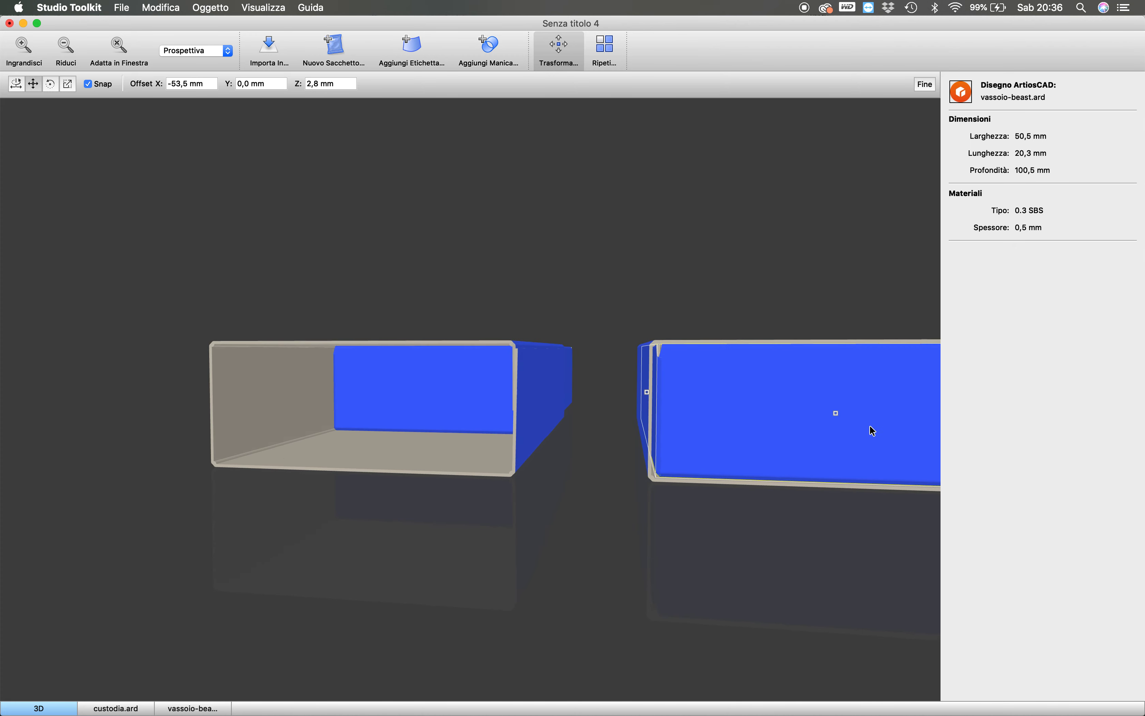
{"action": "scroll", "coordinate": [873, 431], "scroll_direction": "up", "scroll_amount": 3}
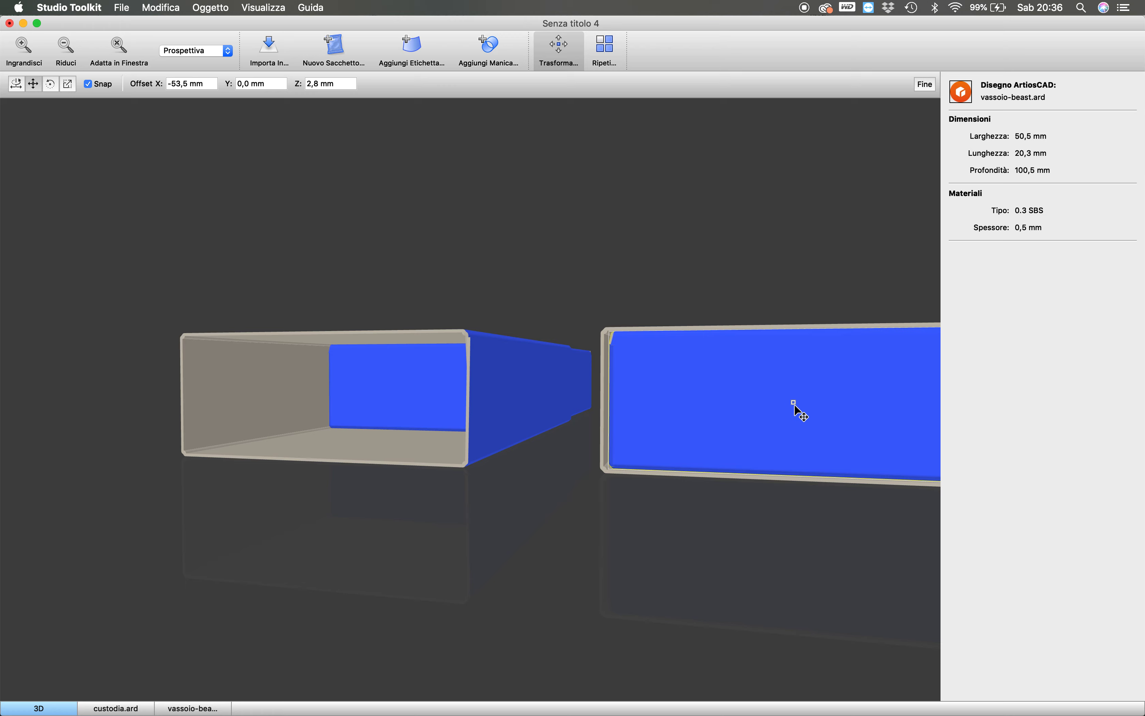
{"action": "left_click_drag", "start_coordinate": [727, 433], "coordinate": [434, 460]}
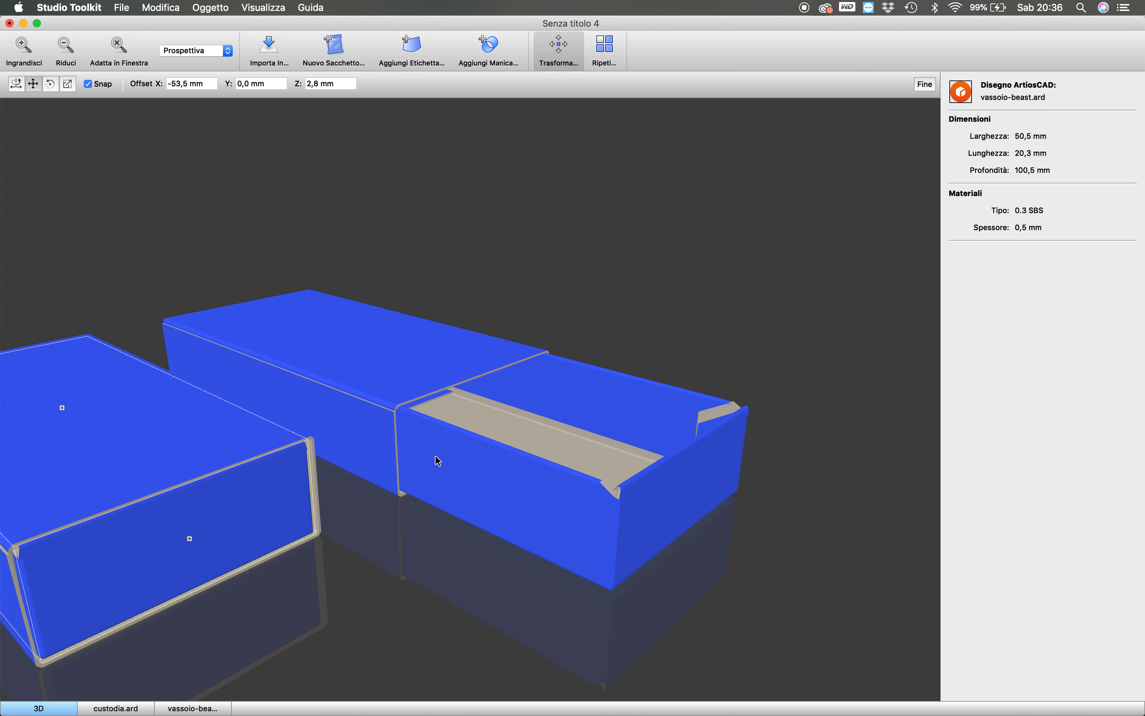
{"action": "scroll", "coordinate": [435, 461], "scroll_direction": "down", "scroll_amount": 5}
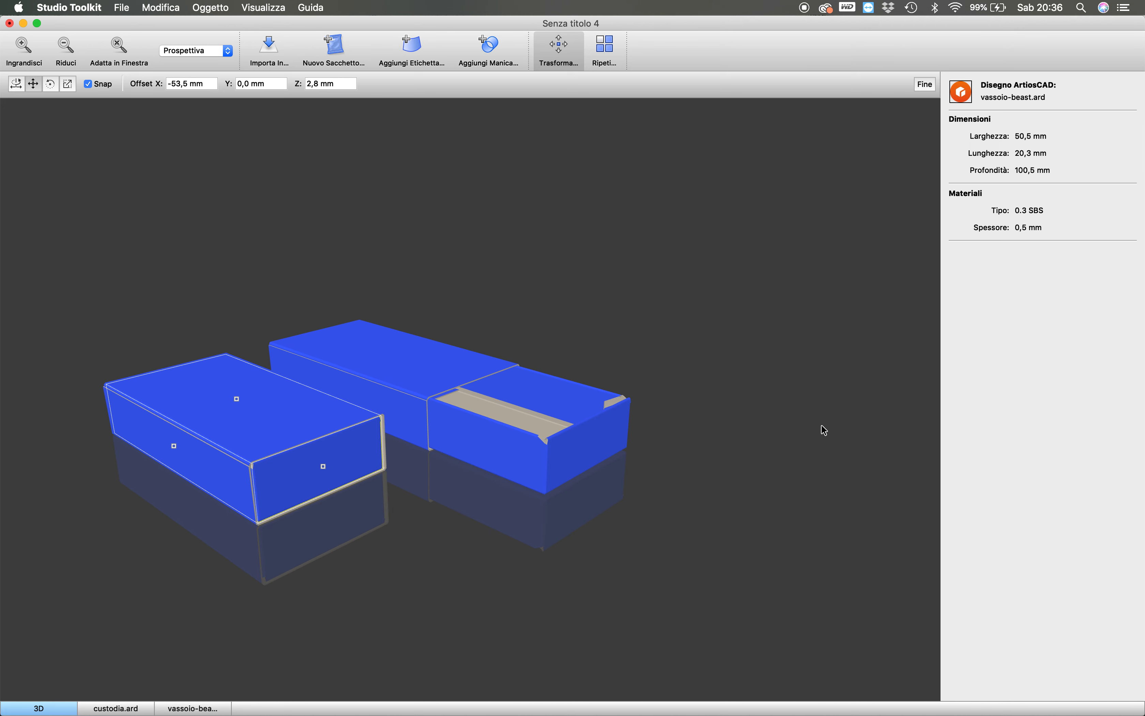
Save the scene as complessivo_flint_beast in the flintbeast2 folder
{"action": "left_click", "coordinate": [128, 9]}
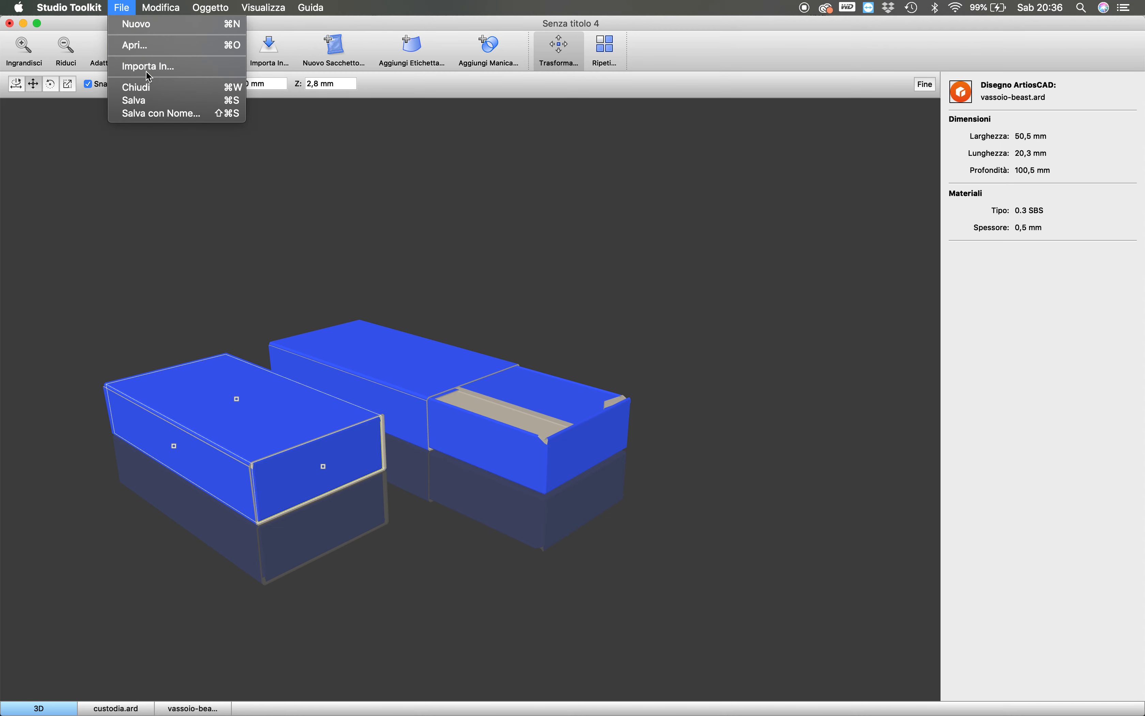
{"action": "left_click", "coordinate": [158, 113]}
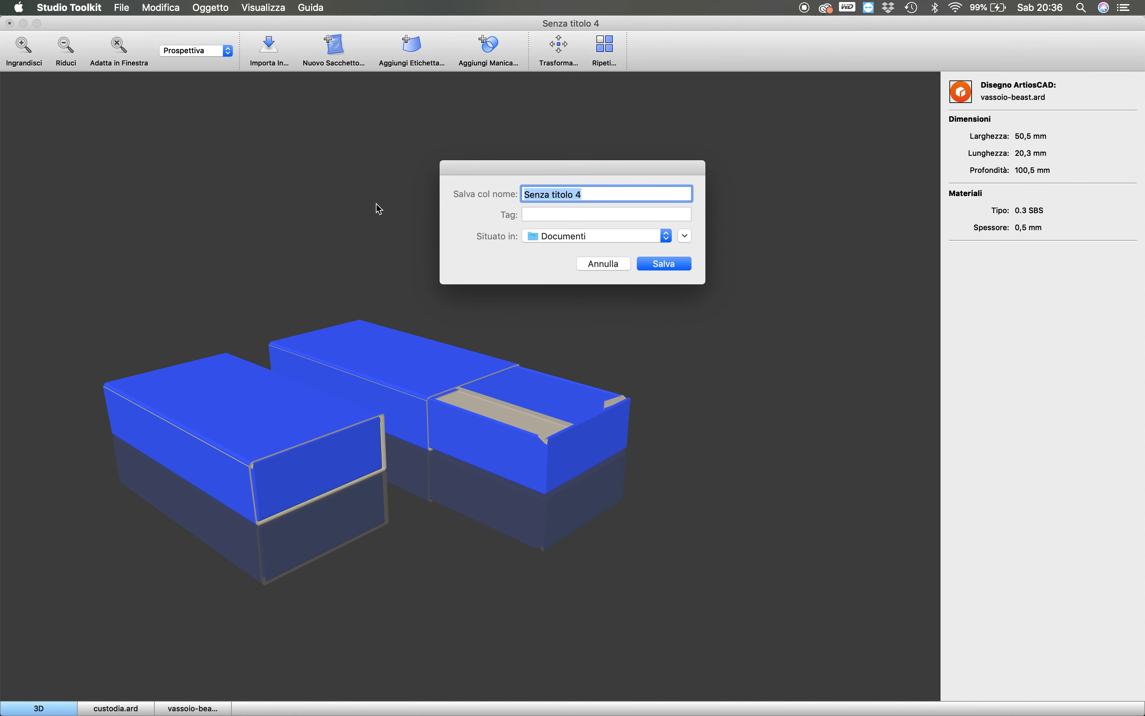
{"action": "left_click", "coordinate": [659, 238]}
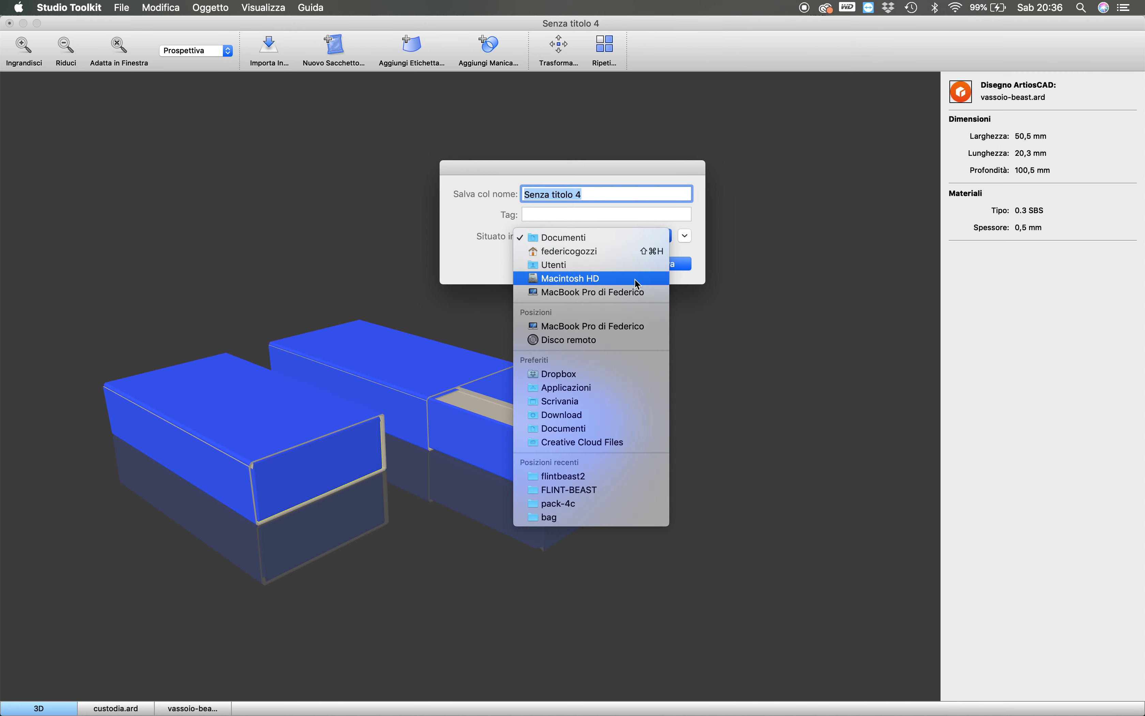
{"action": "left_click", "coordinate": [598, 478]}
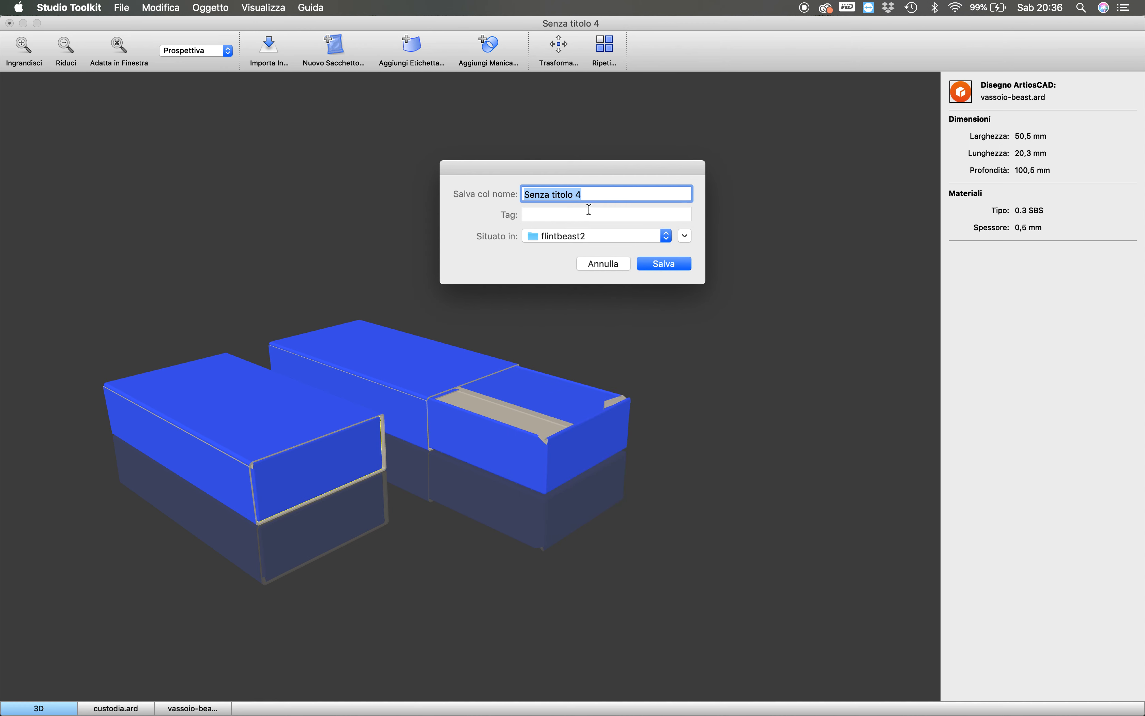
{"action": "type", "text": "complessivo_flint_beast"}
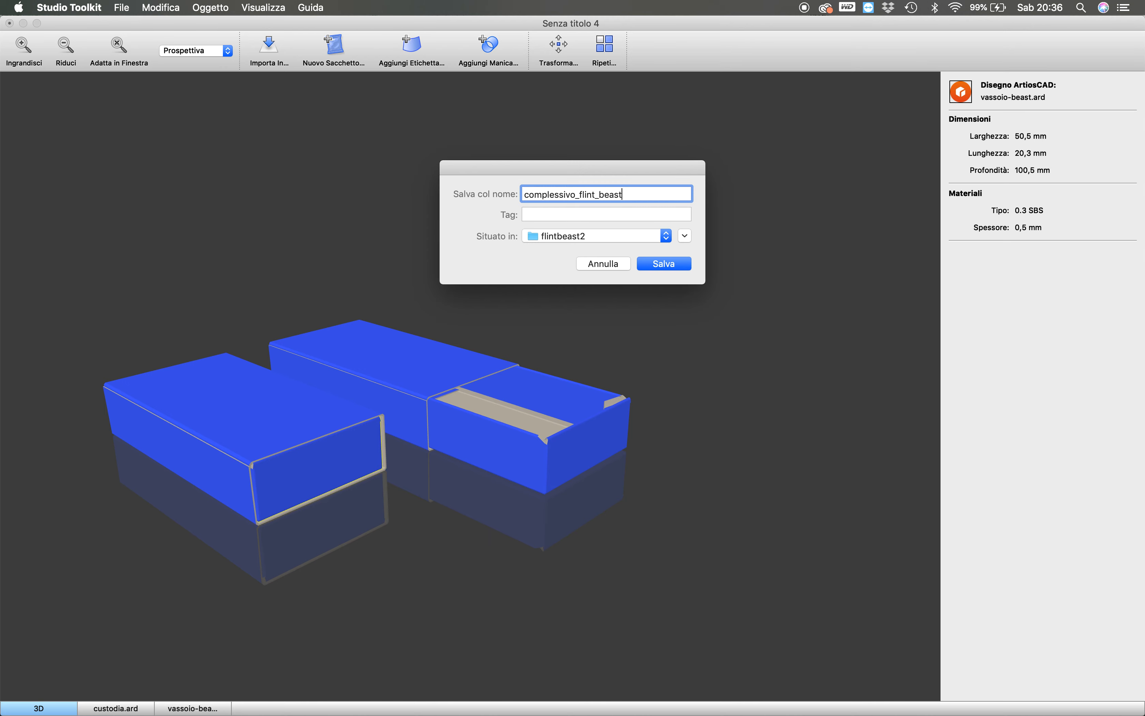
{"action": "left_click", "coordinate": [673, 264]}
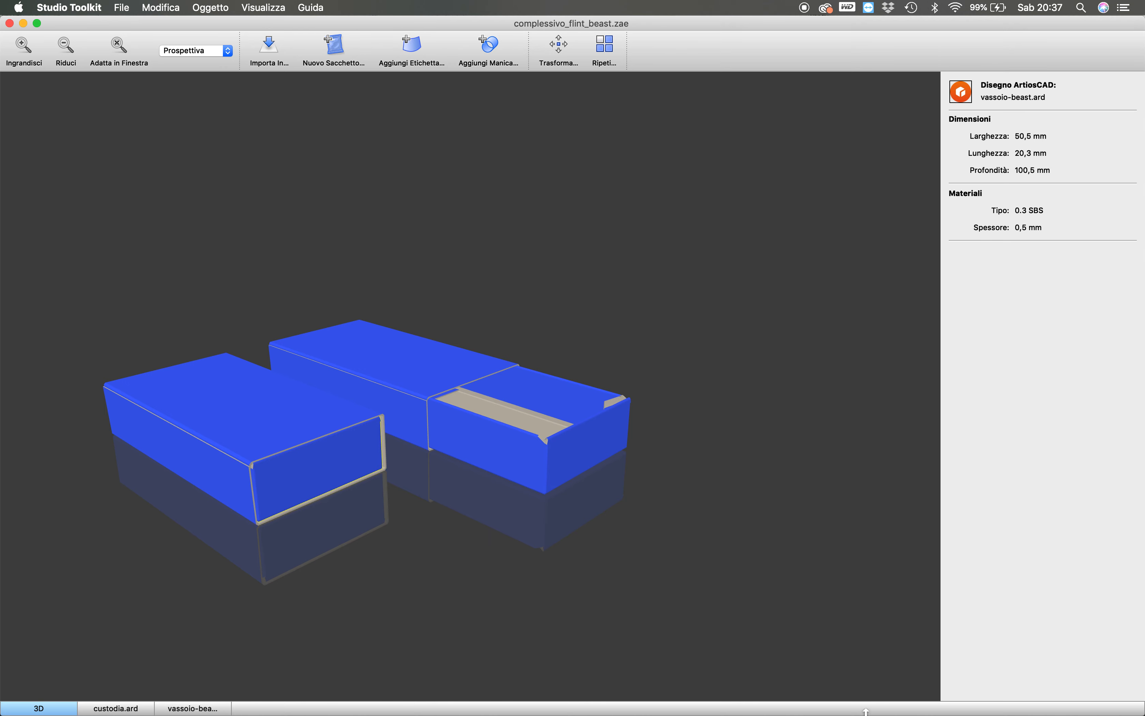
Switch to Illustrator and close the grafica-custodia.ai and fustella originale.ai documents
{"action": "mouse_move", "coordinate": [865, 714]}
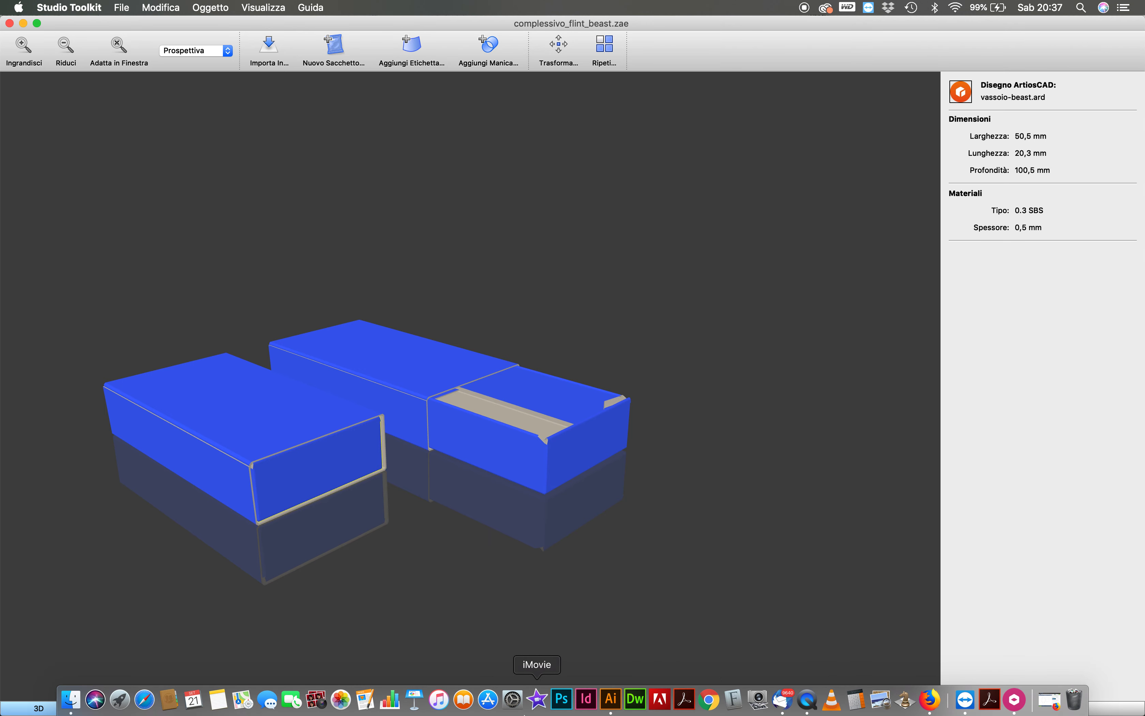
{"action": "left_click", "coordinate": [615, 711]}
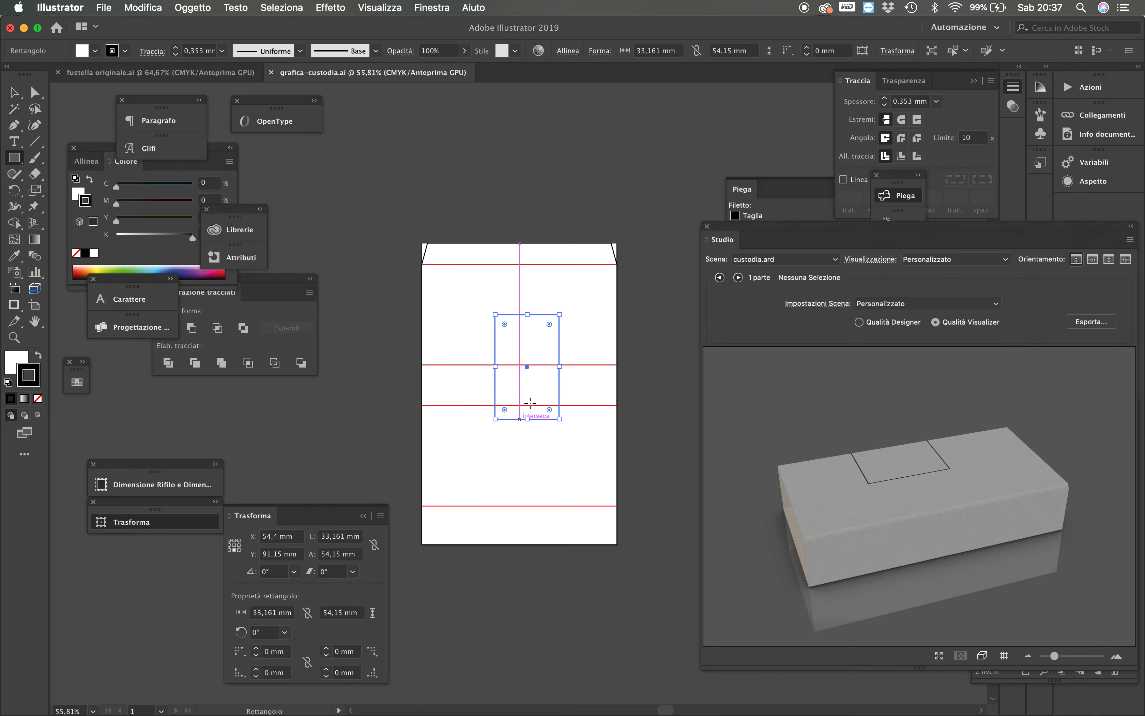
{"action": "left_click", "coordinate": [272, 72]}
{"action": "key", "text": "m"}
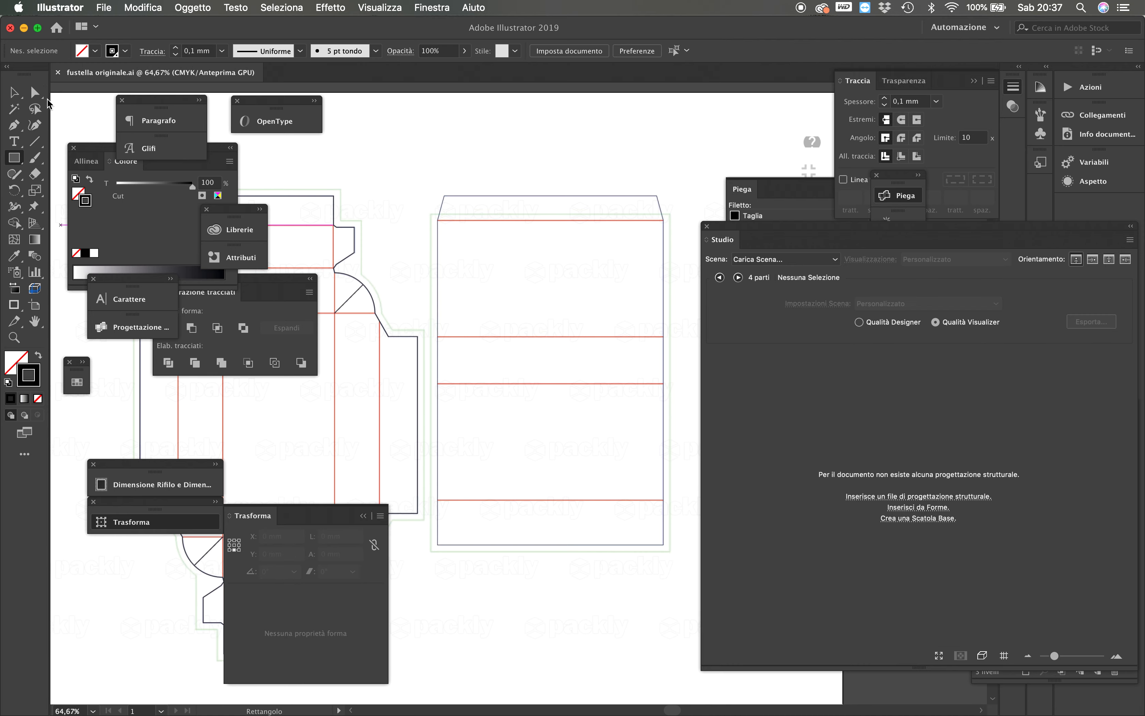
{"action": "left_click", "coordinate": [58, 72]}
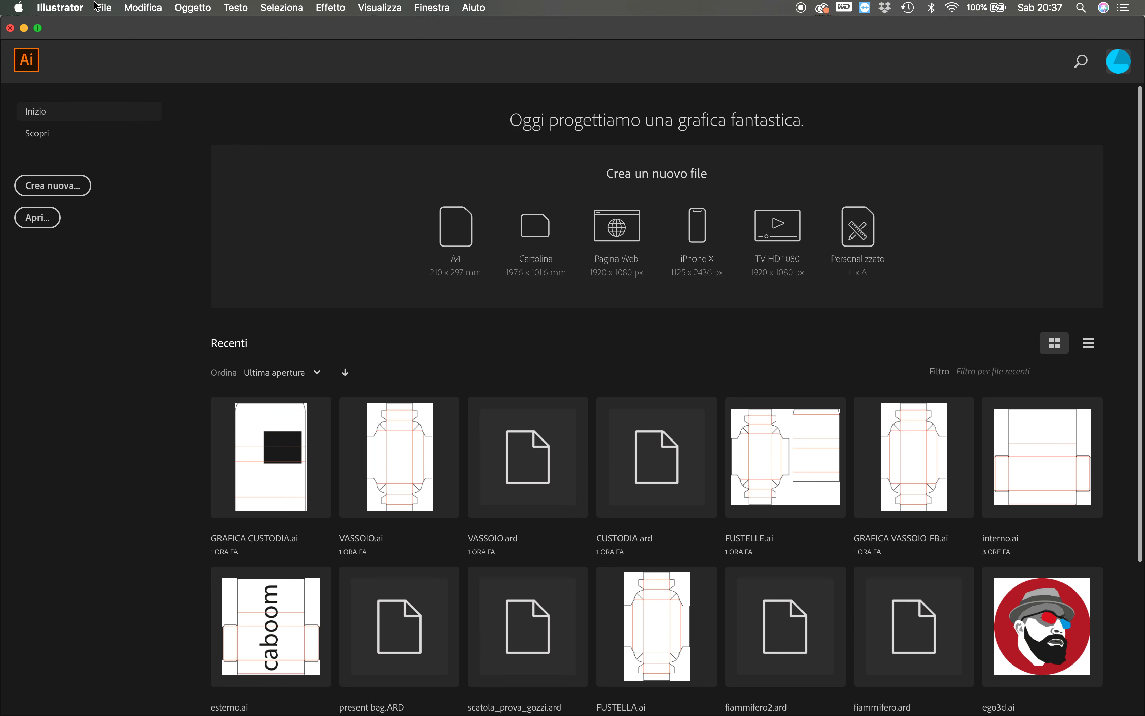
Open grafica-custodia.ai from the flintbeast2 folder and look over the sleeve's 3D preview
{"action": "left_click", "coordinate": [104, 7]}
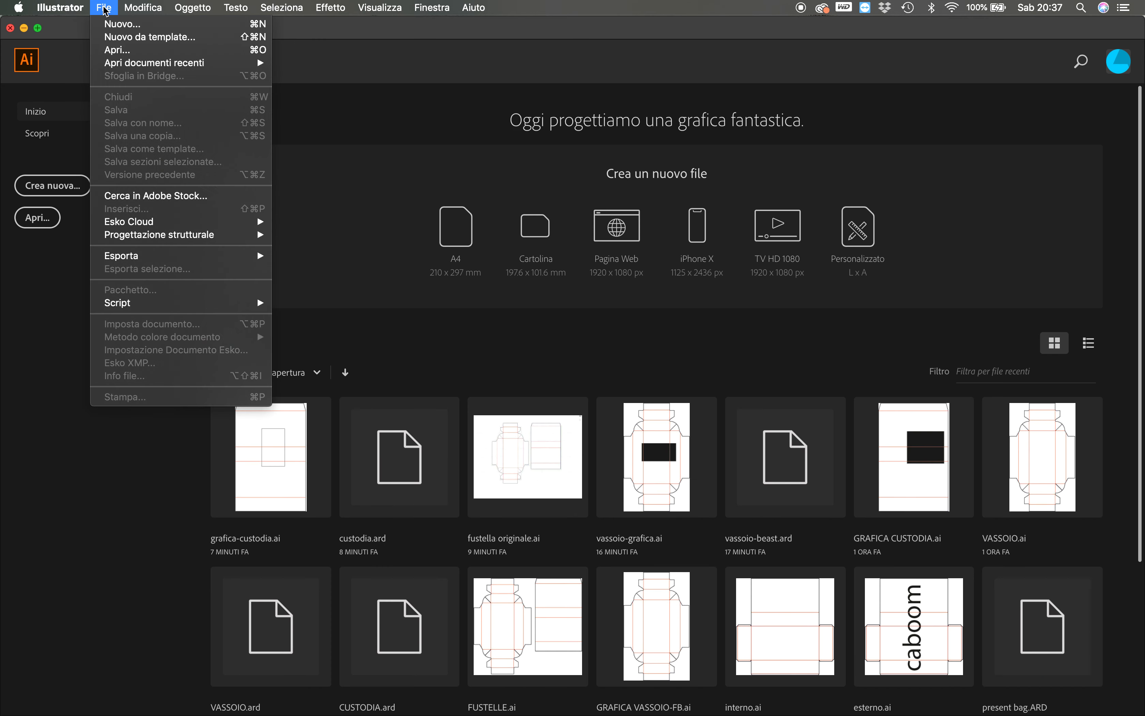
{"action": "left_click", "coordinate": [148, 50]}
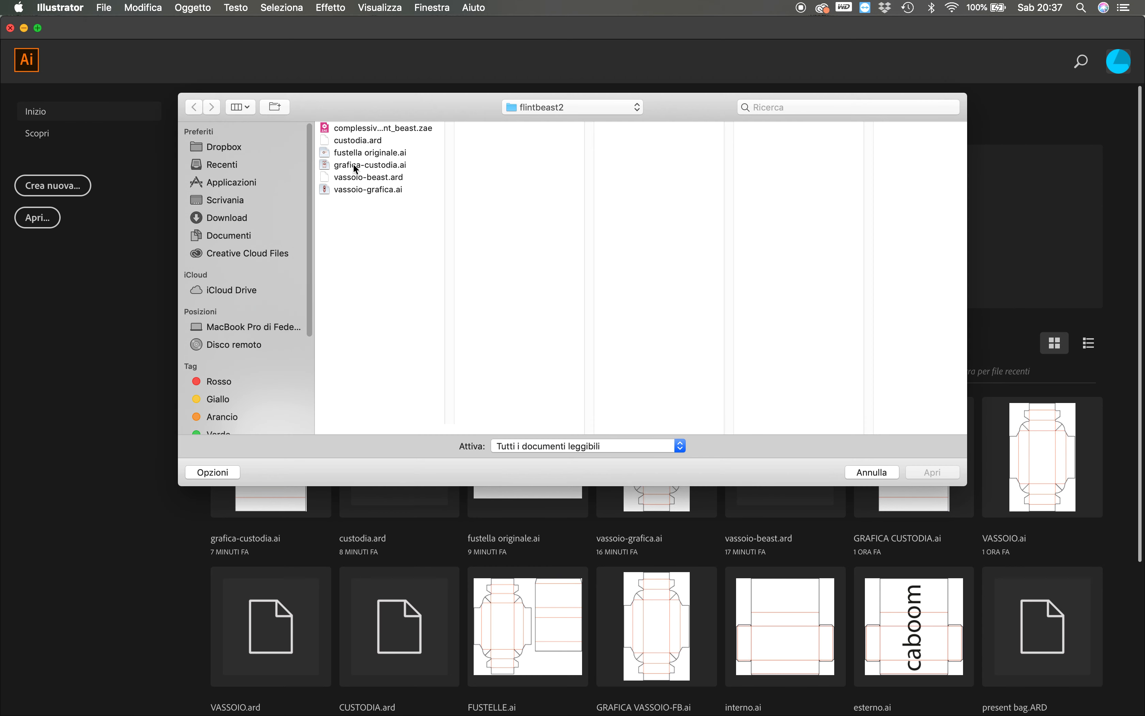
{"action": "double_click", "coordinate": [398, 164]}
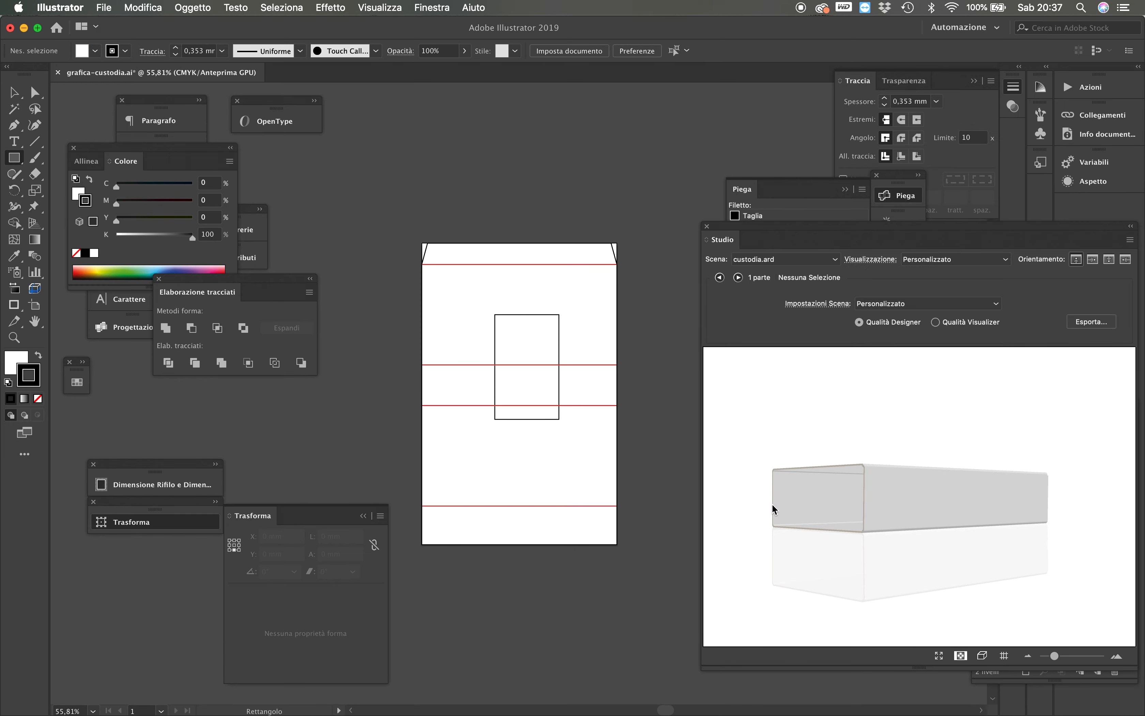
{"action": "left_click_drag", "start_coordinate": [836, 488], "coordinate": [920, 544]}
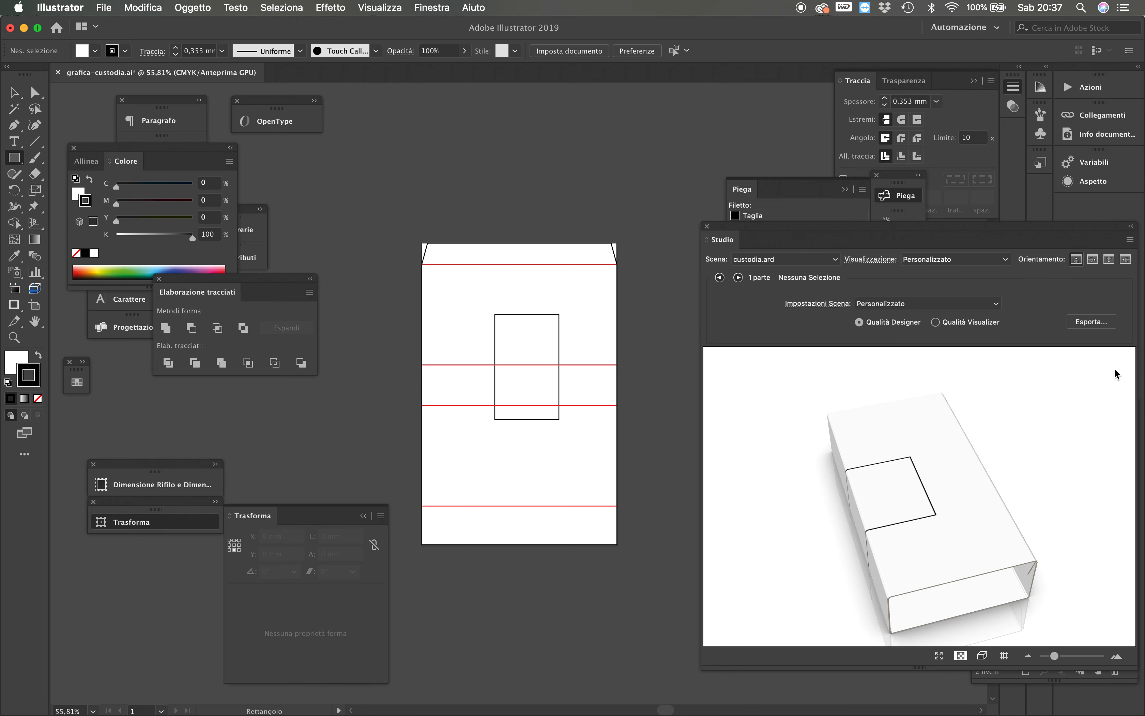
{"action": "left_click_drag", "start_coordinate": [920, 422], "coordinate": [1023, 384]}
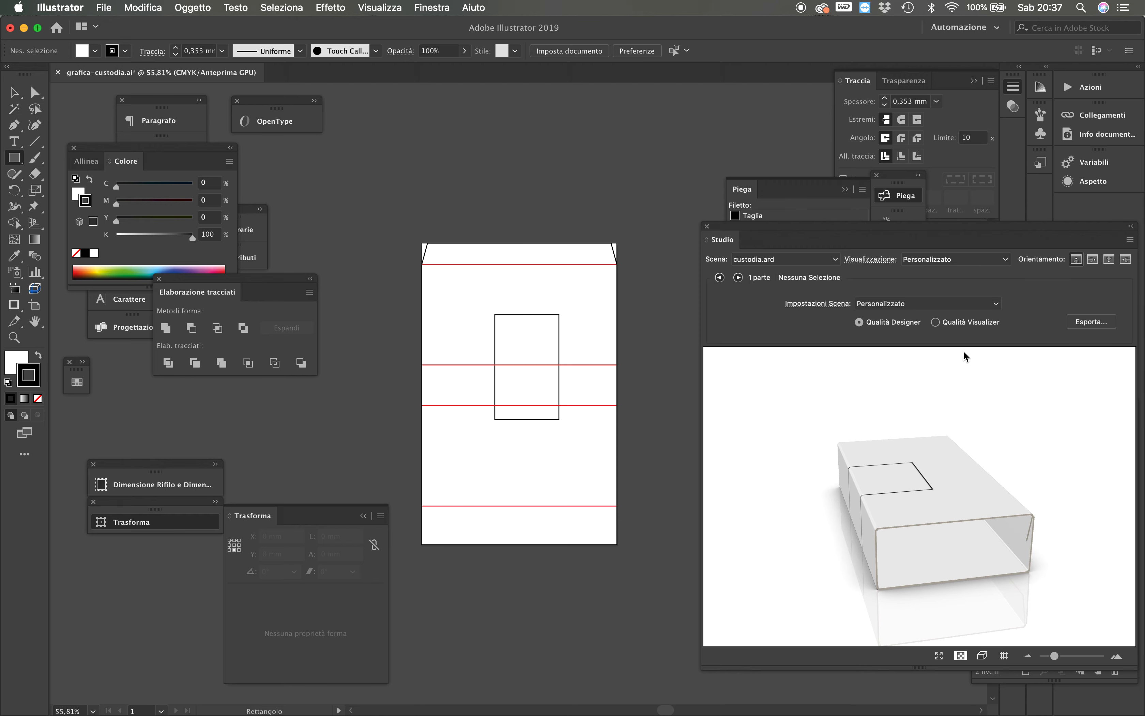
Load complessivo_flint_beast.zae as the Studio scene and turn the preview to show both boxes with the sleeve artwork
{"action": "left_click", "coordinate": [733, 260]}
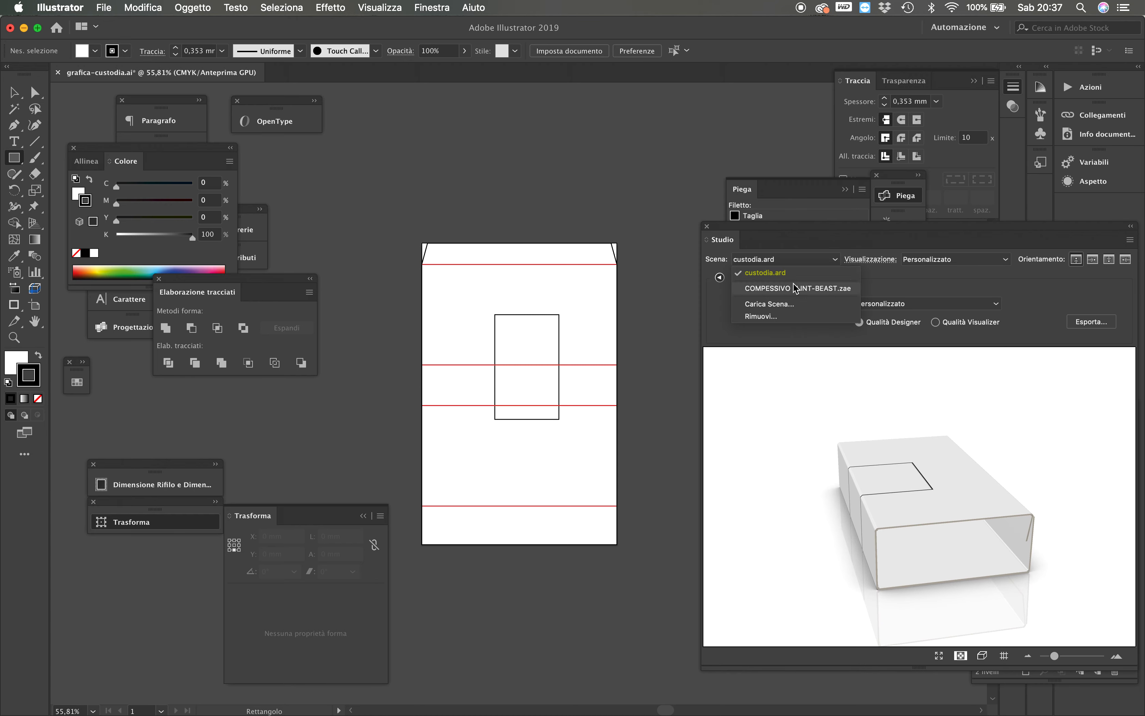
{"action": "left_click", "coordinate": [794, 309]}
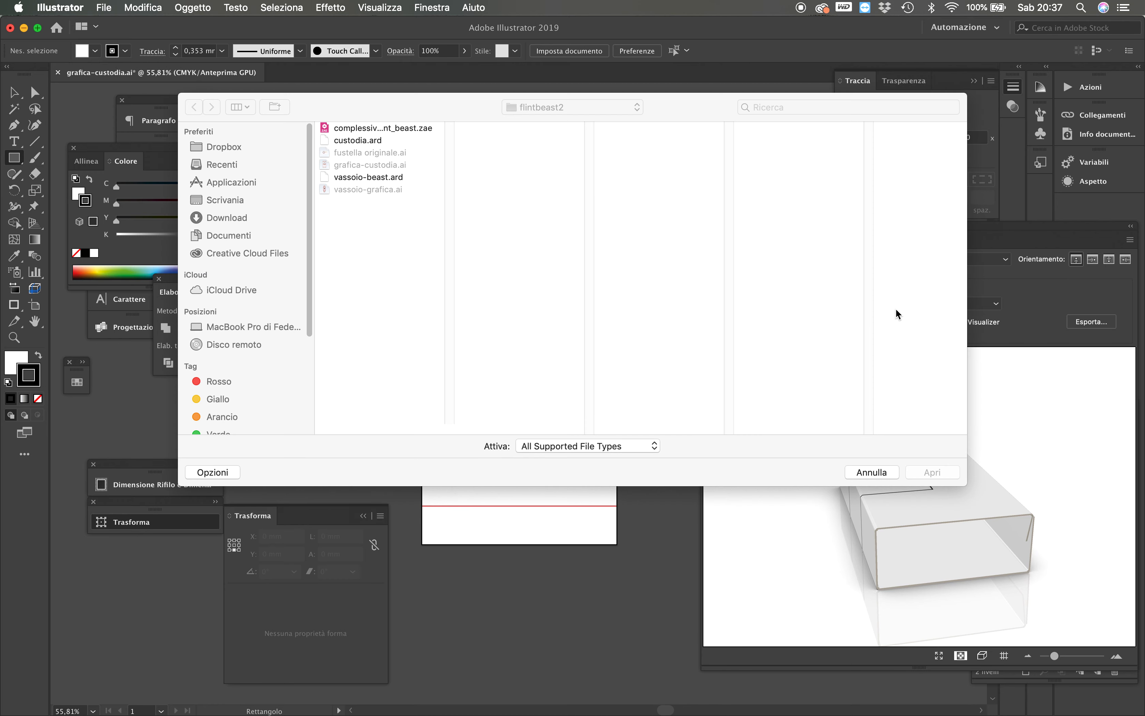
{"action": "left_click", "coordinate": [369, 129]}
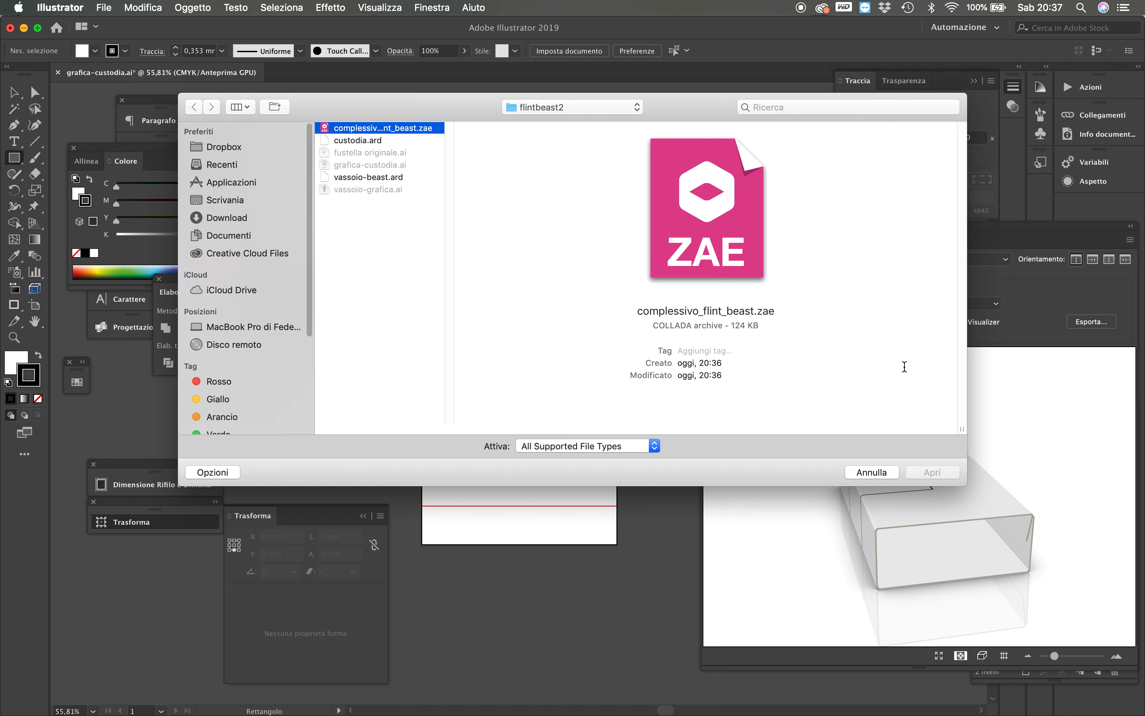
{"action": "double_click", "coordinate": [420, 131]}
{"action": "left_click_drag", "start_coordinate": [891, 479], "coordinate": [939, 476]}
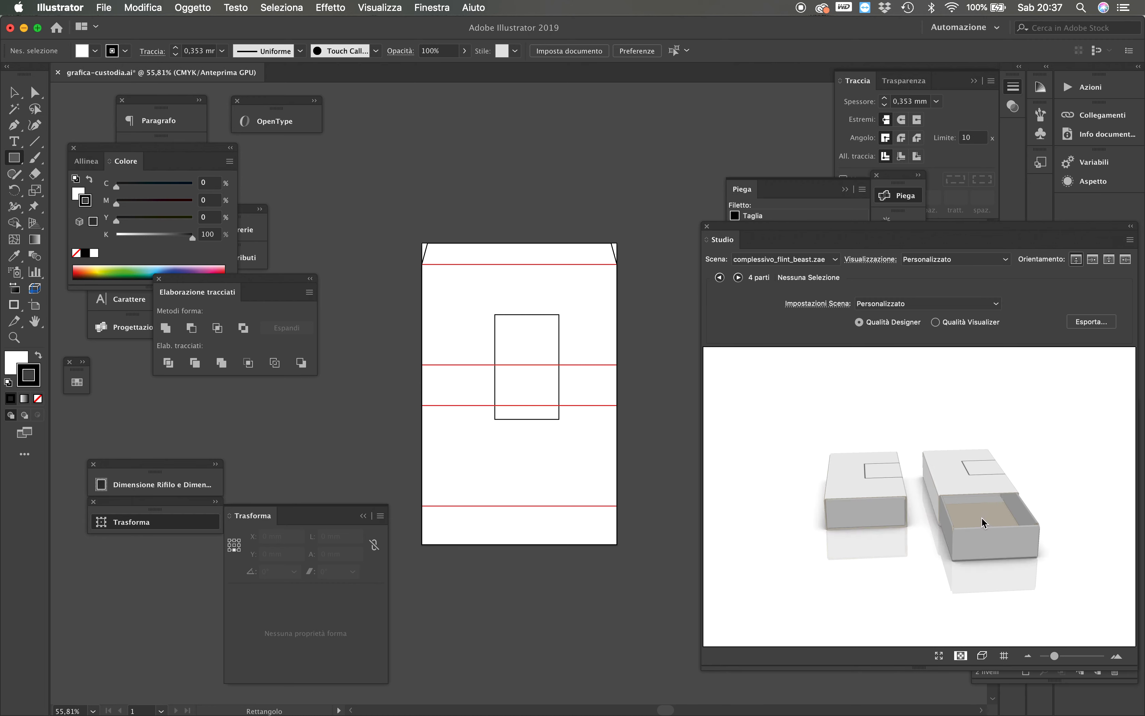
Switch the 3D preview to Visualizer quality and turn it to view both boxes from the front and above
{"action": "left_click_drag", "start_coordinate": [981, 520], "coordinate": [871, 437]}
{"action": "left_click", "coordinate": [959, 324]}
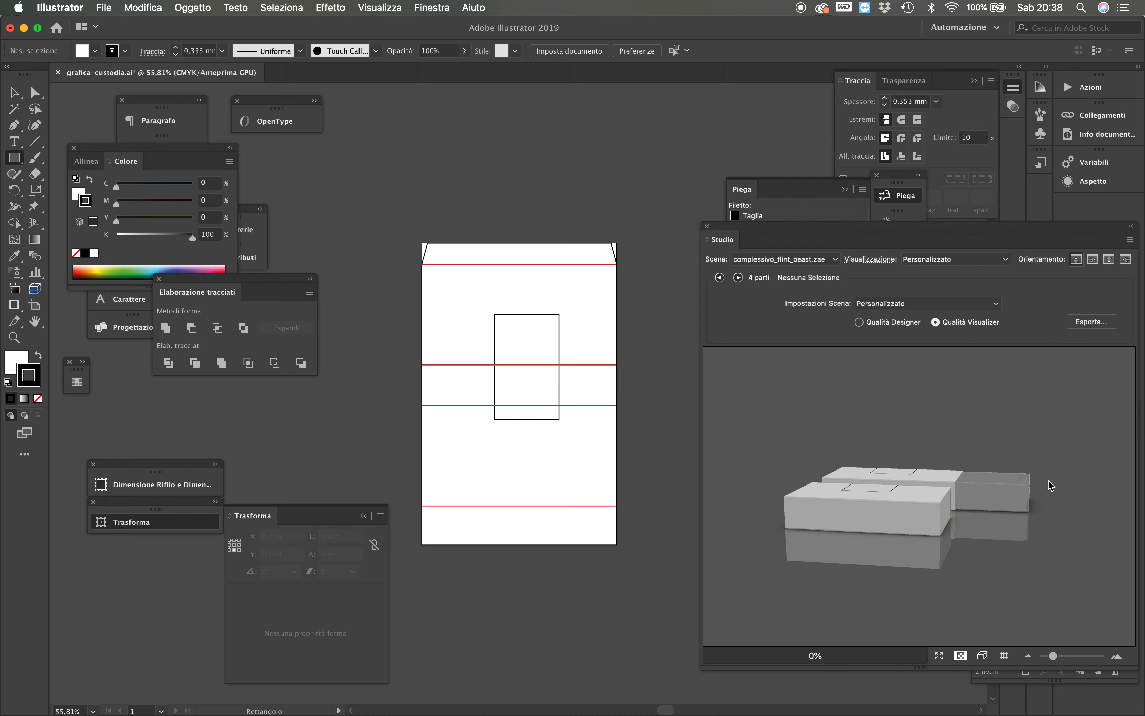
{"action": "left_click_drag", "start_coordinate": [1033, 527], "coordinate": [940, 567]}
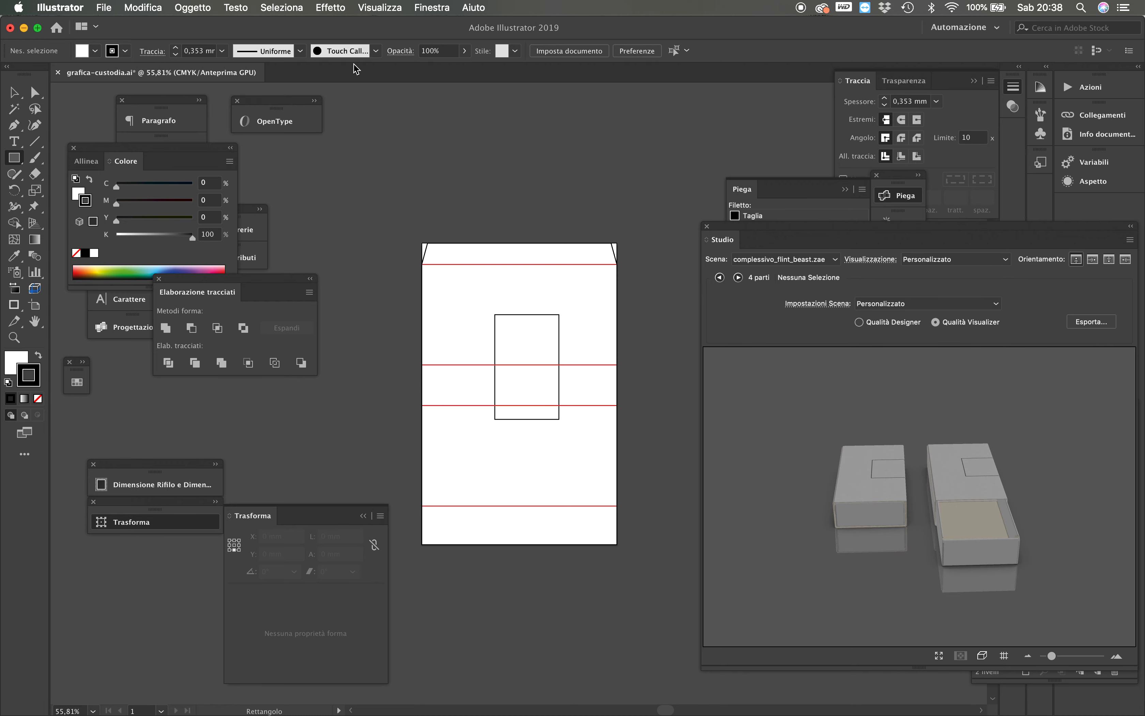
{"action": "left_click", "coordinate": [122, 9]}
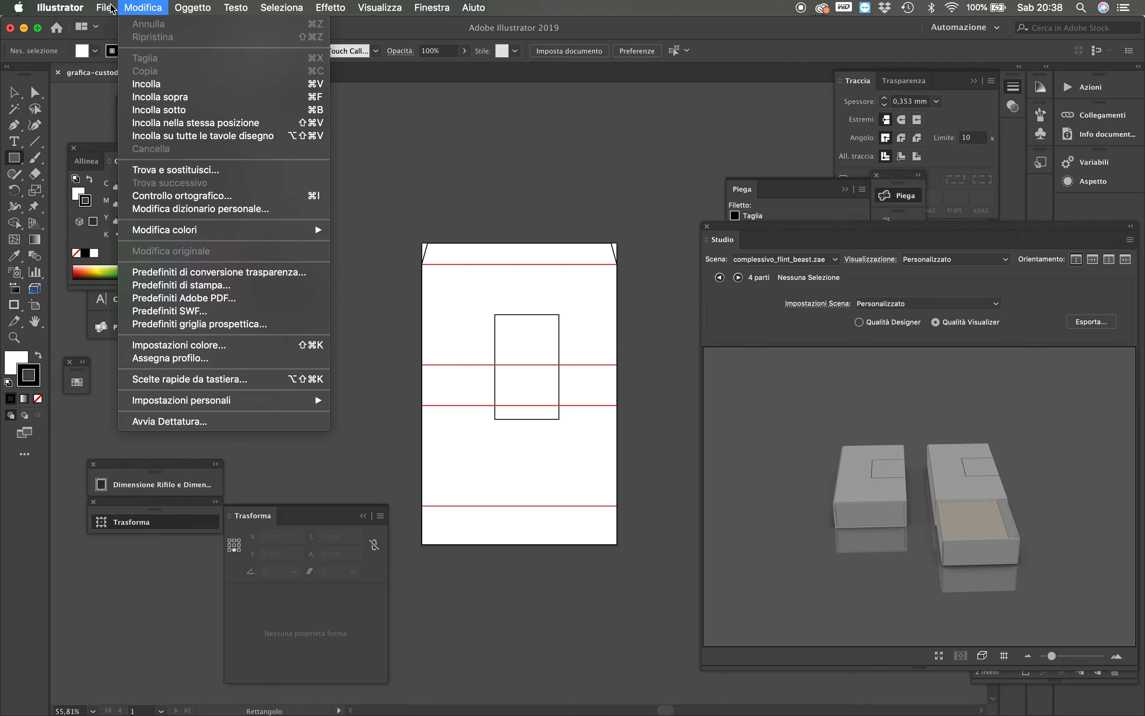
{"action": "mouse_move", "coordinate": [103, 8]}
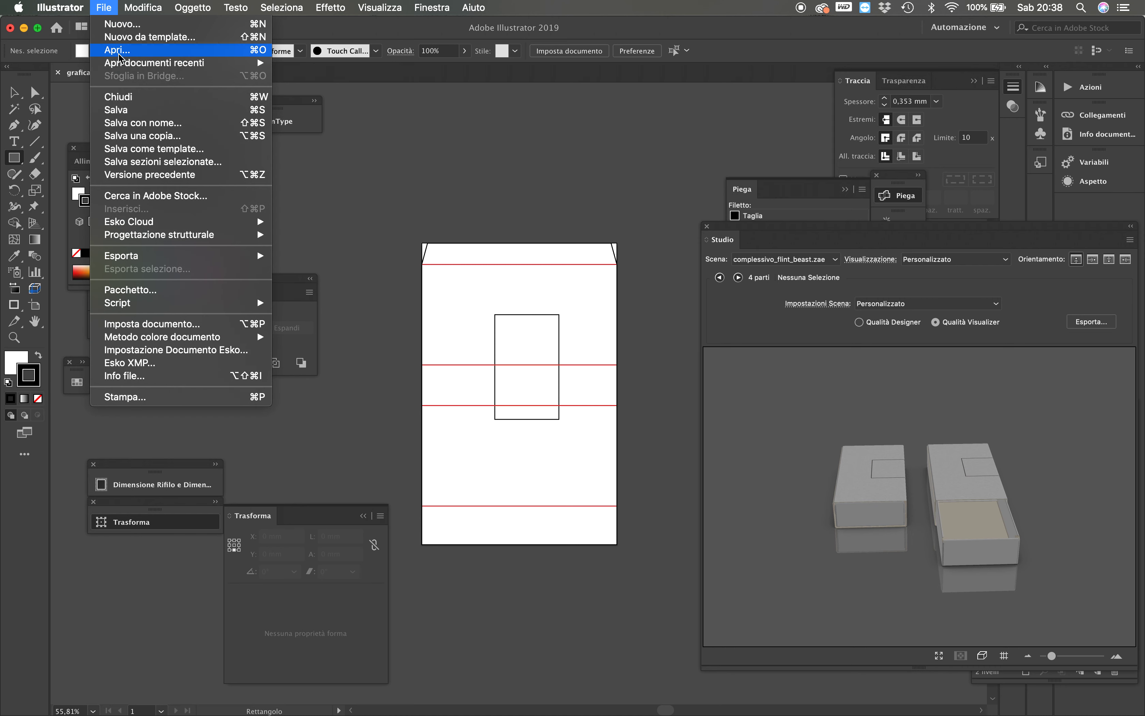
{"action": "mouse_move", "coordinate": [117, 66]}
{"action": "left_click", "coordinate": [117, 50]}
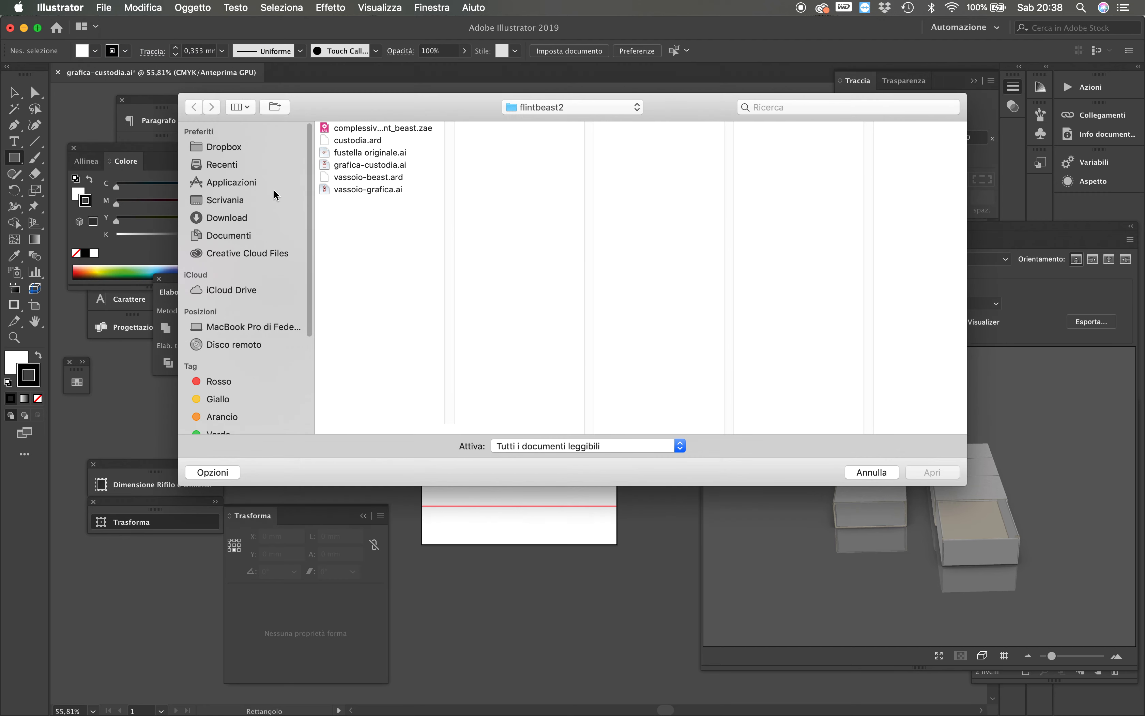
{"action": "double_click", "coordinate": [364, 166]}
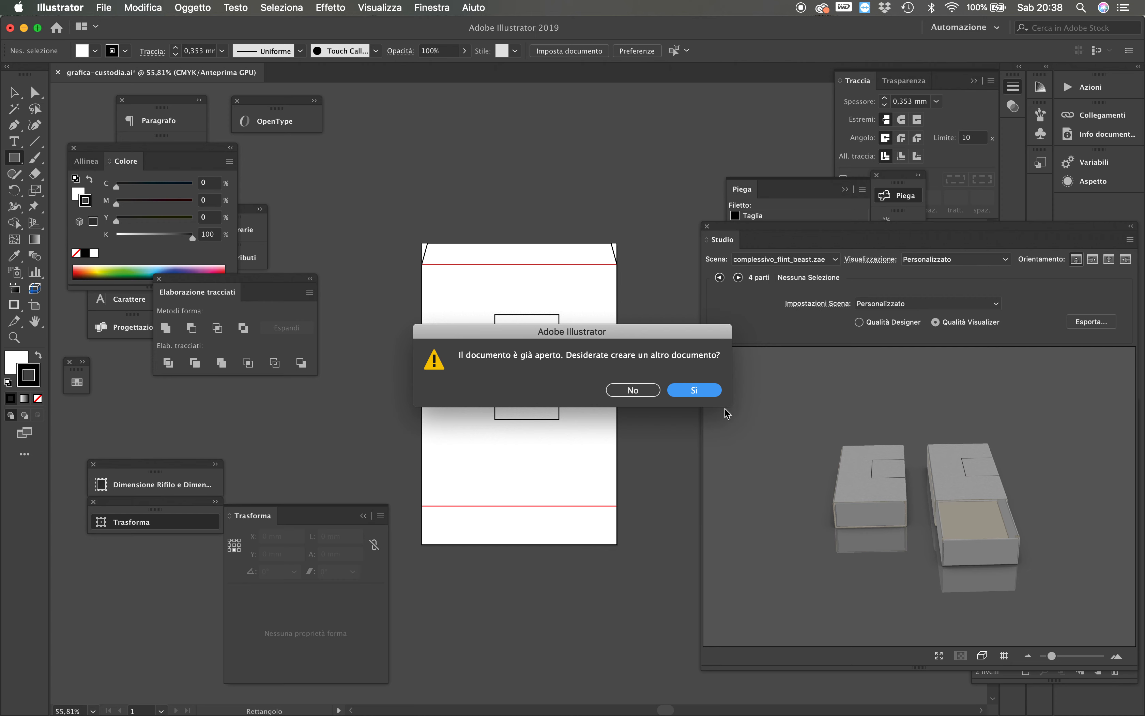
{"action": "left_click", "coordinate": [642, 392]}
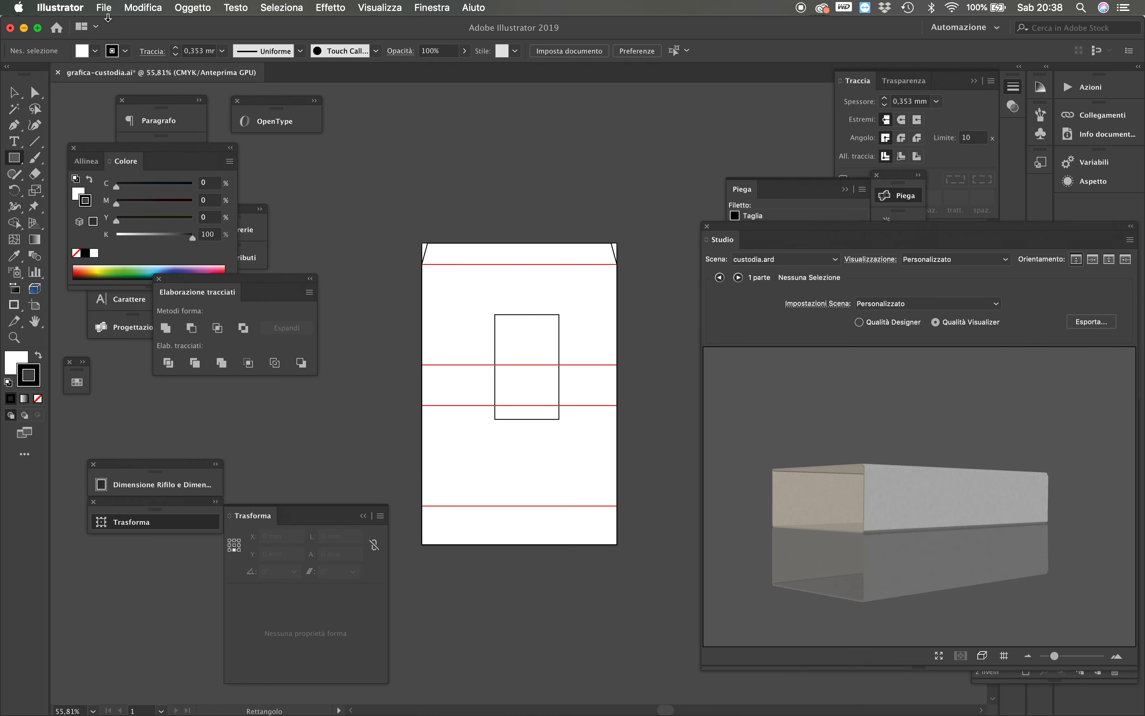
Open the tray artwork vassoio-grafica.ai from the flintbeast2 folder
{"action": "left_click", "coordinate": [104, 9]}
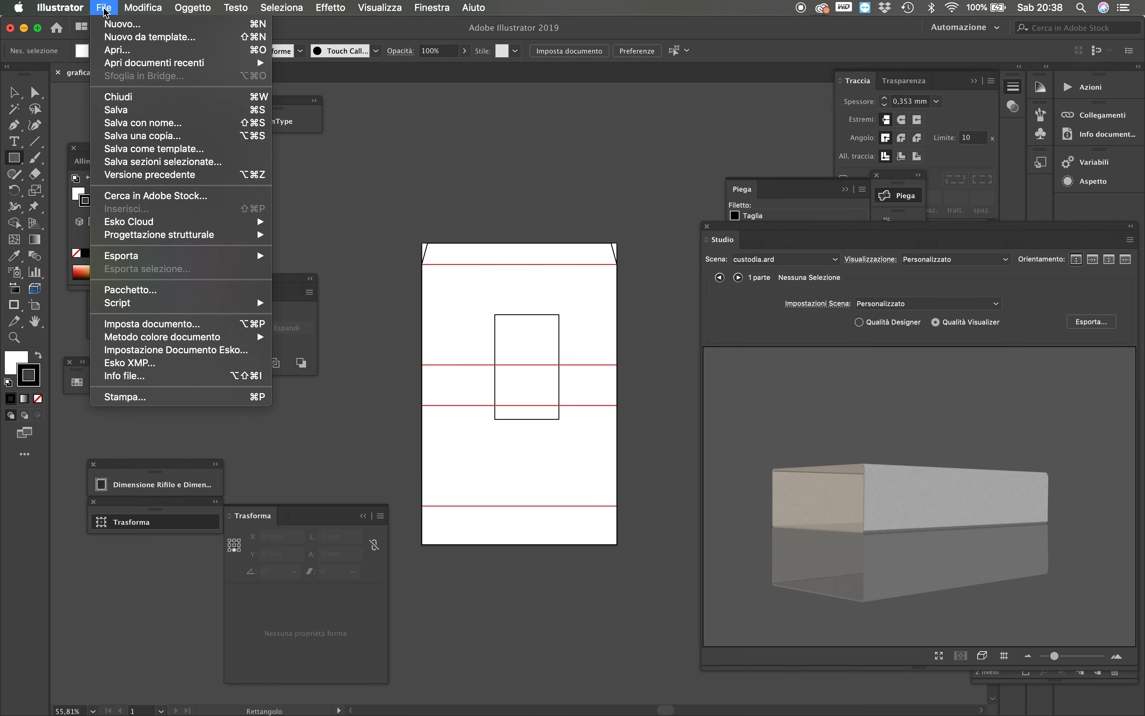
{"action": "left_click", "coordinate": [132, 52]}
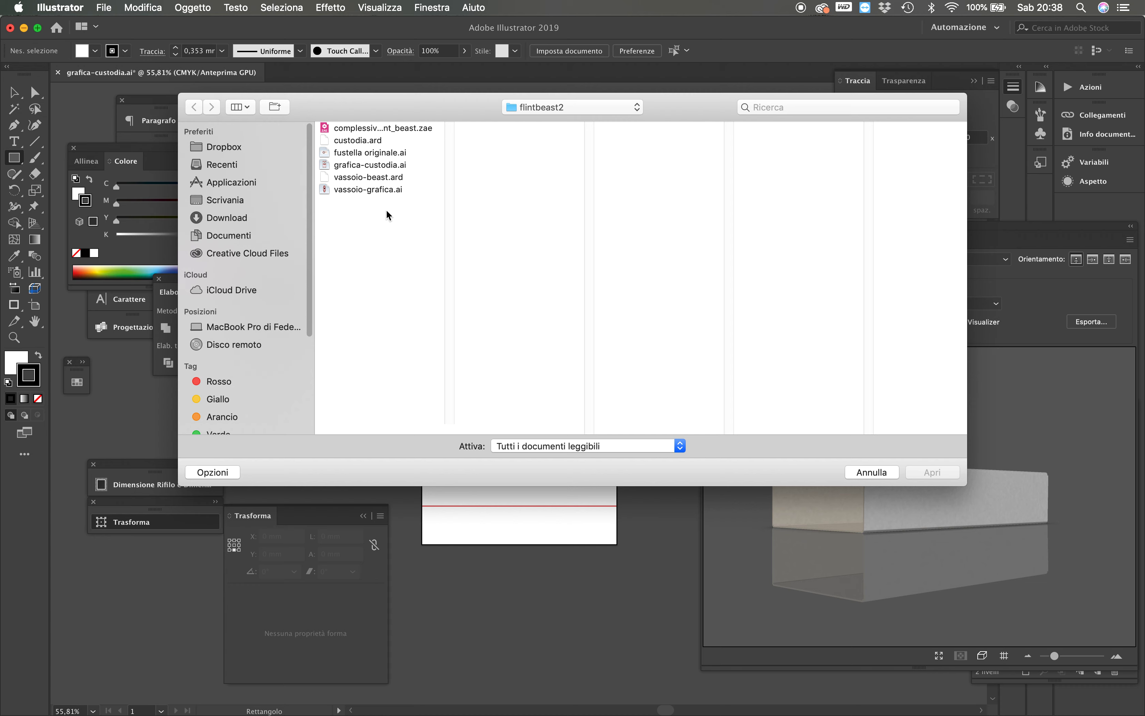
{"action": "left_click", "coordinate": [385, 188]}
{"action": "double_click", "coordinate": [385, 190]}
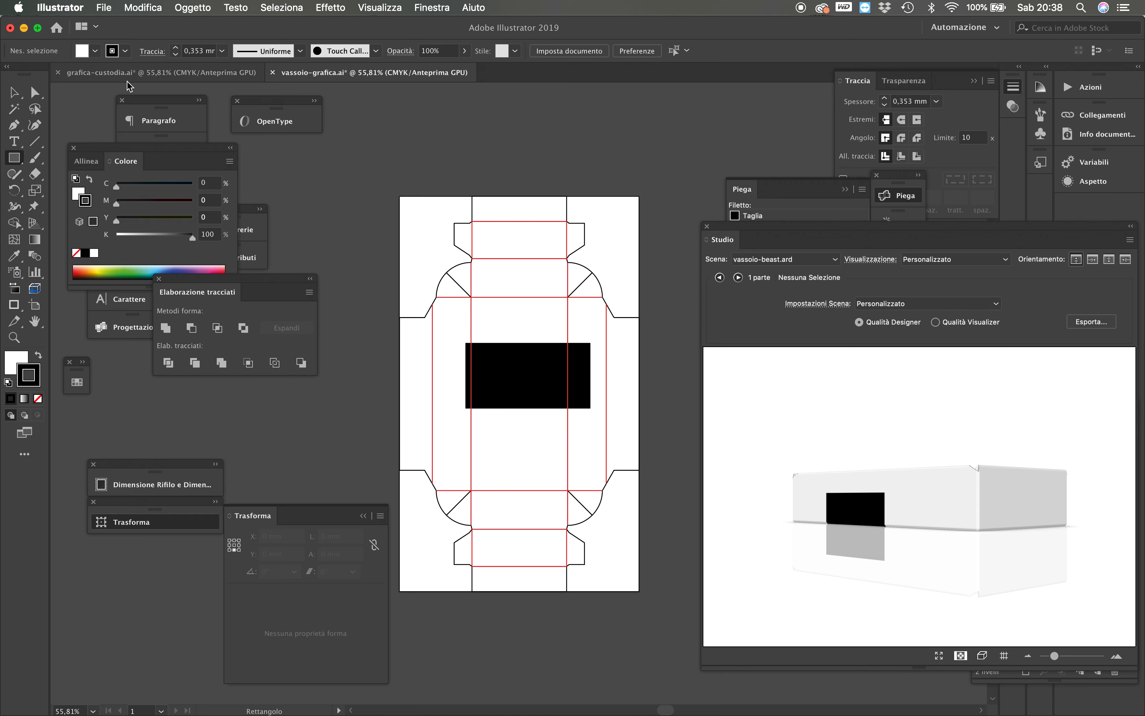
Return to the grafica-custodia.ai document and set its preview scene to complessivo_flint_beast.zae
{"action": "left_click", "coordinate": [142, 72]}
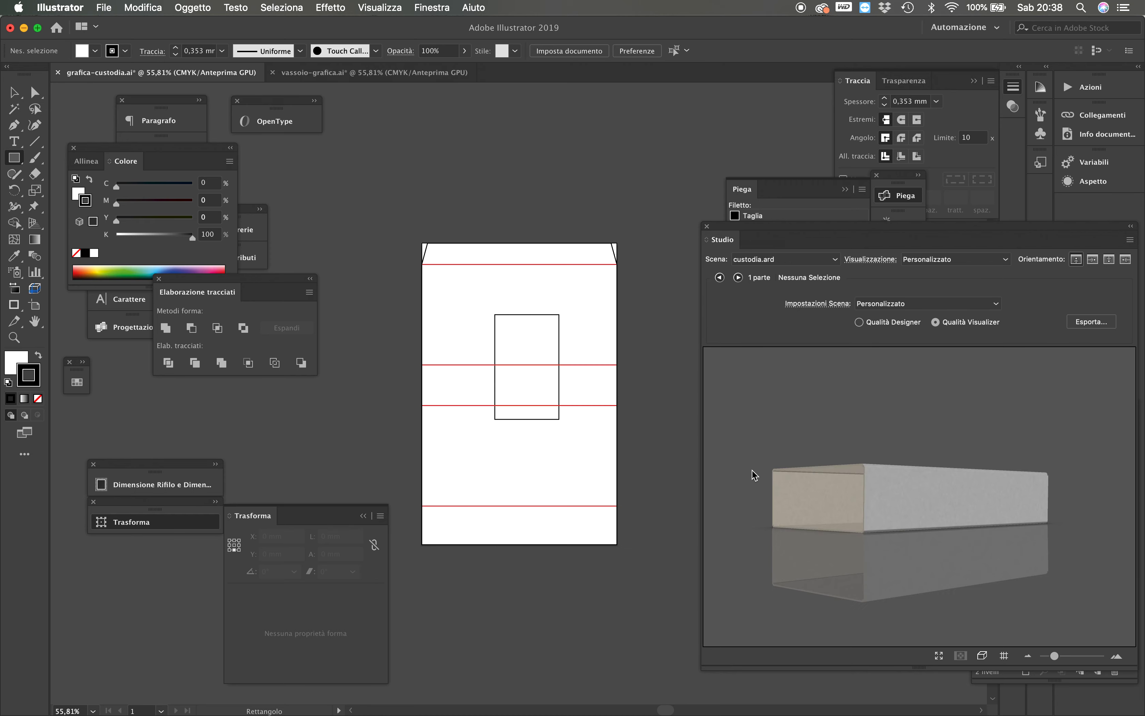
{"action": "left_click", "coordinate": [761, 260]}
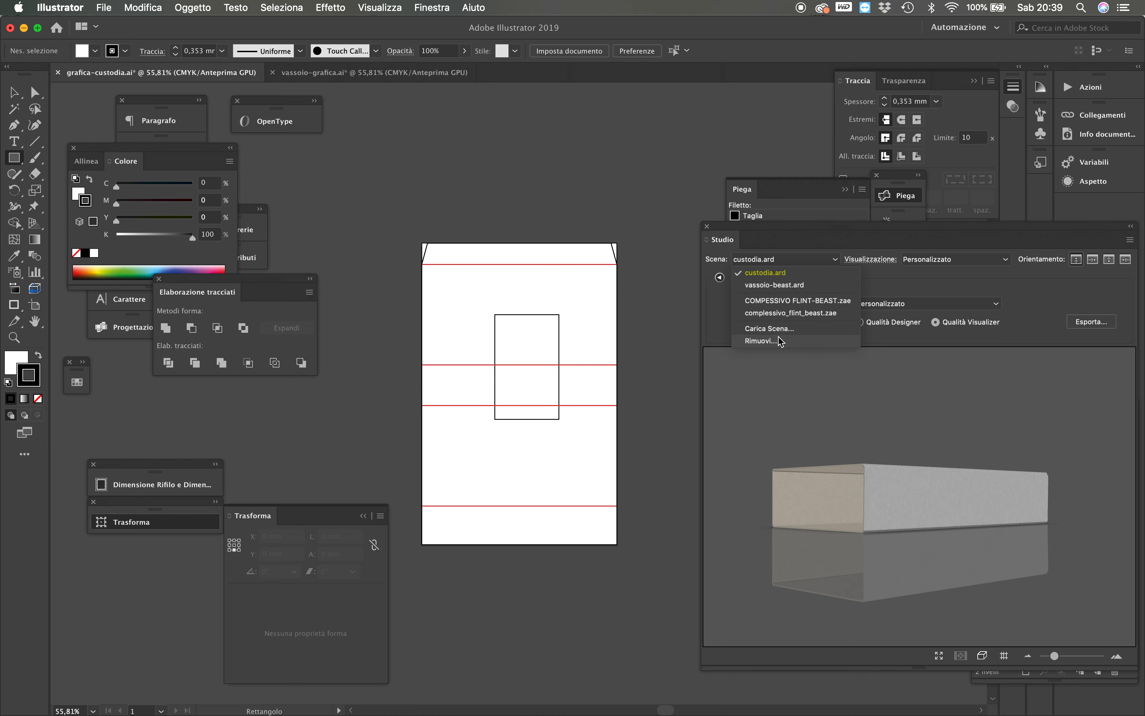
{"action": "left_click", "coordinate": [768, 313]}
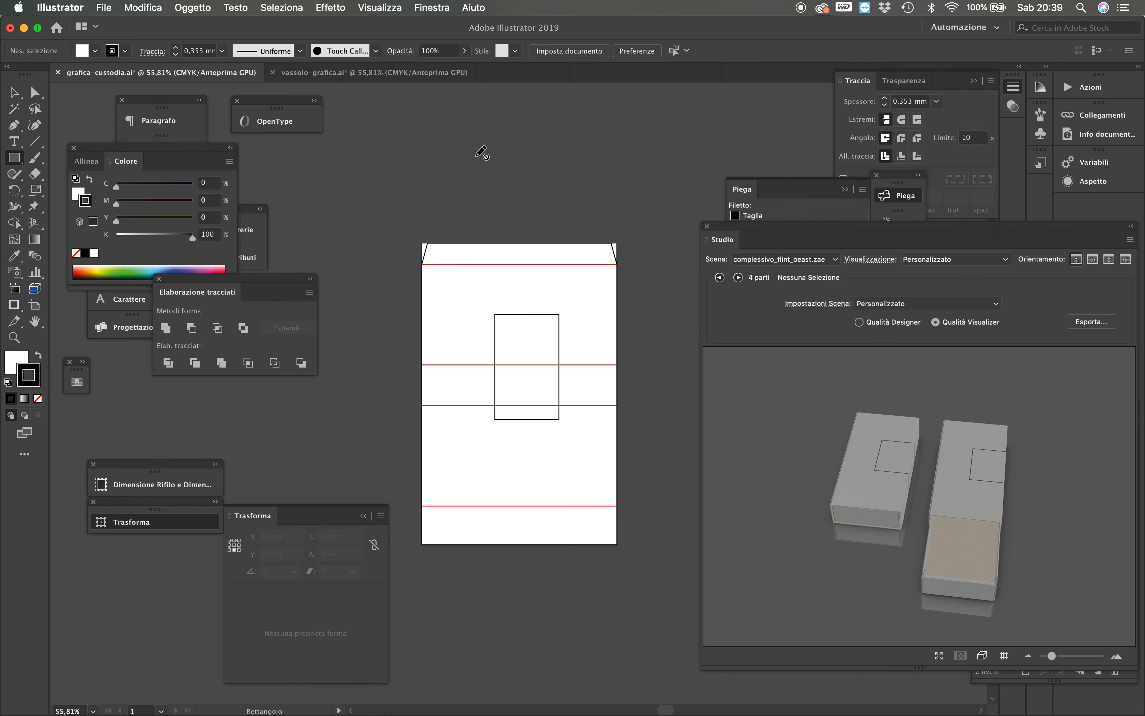
In vassoio-grafica.ai, move the black rectangle down over the lower end flap of the tray dieline
{"action": "left_click", "coordinate": [392, 75]}
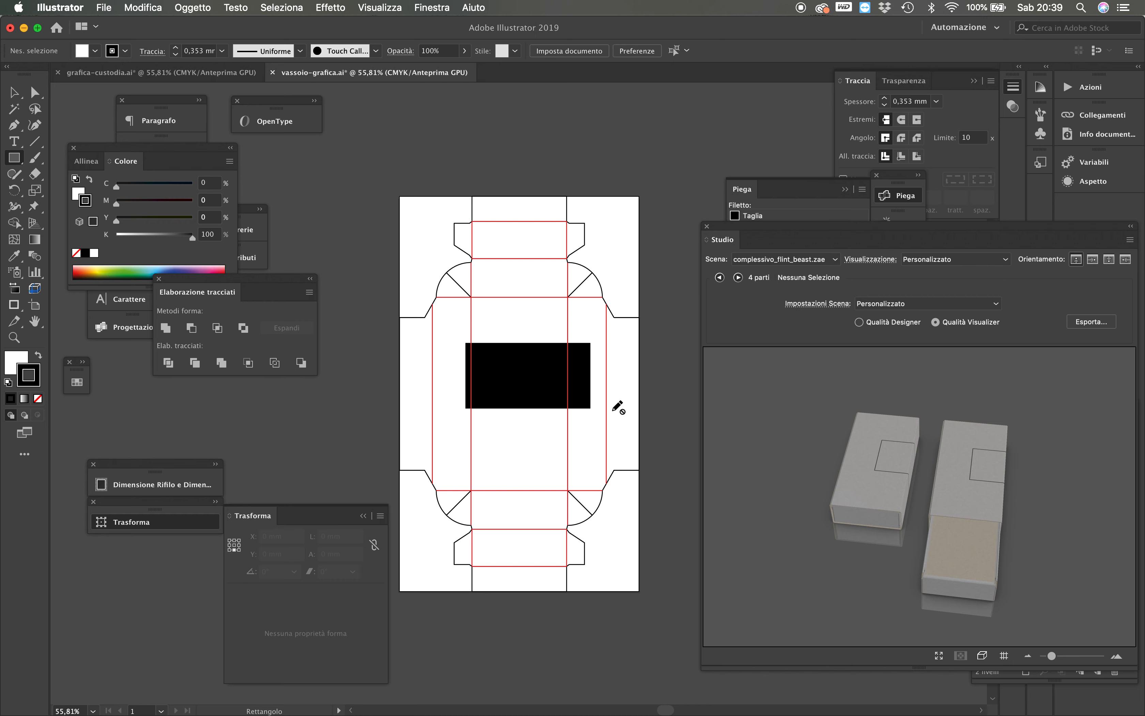
{"action": "key", "text": "v"}
{"action": "left_click", "coordinate": [529, 400]}
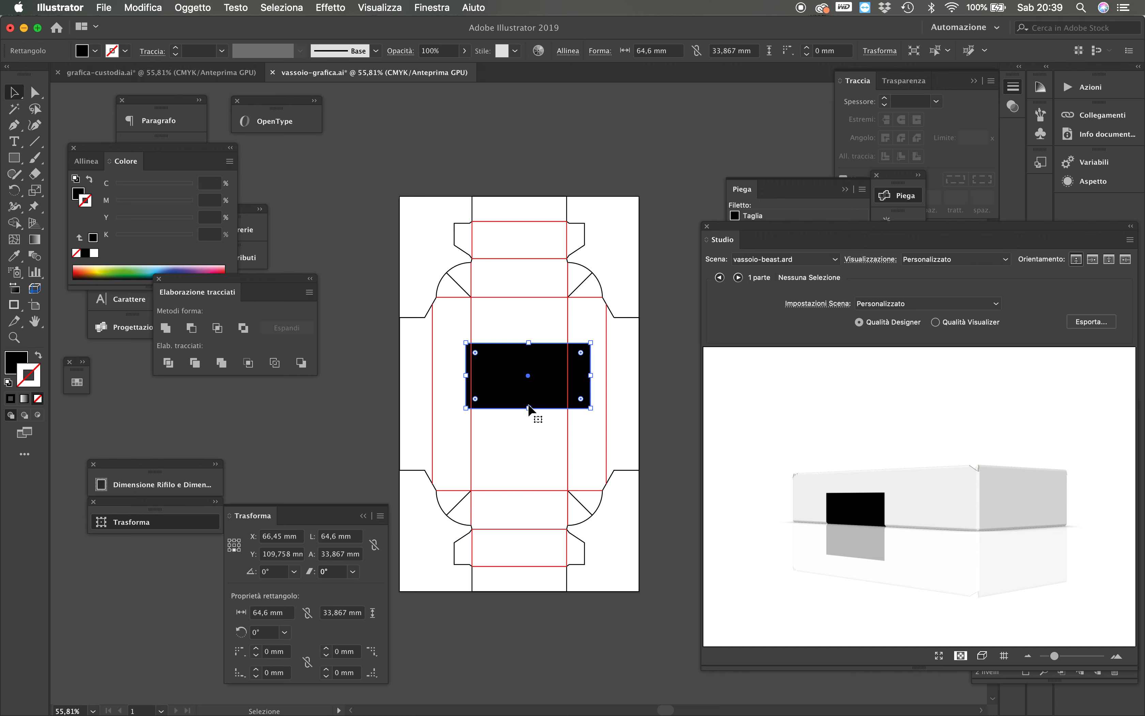
{"action": "left_click_drag", "start_coordinate": [531, 406], "coordinate": [537, 601]}
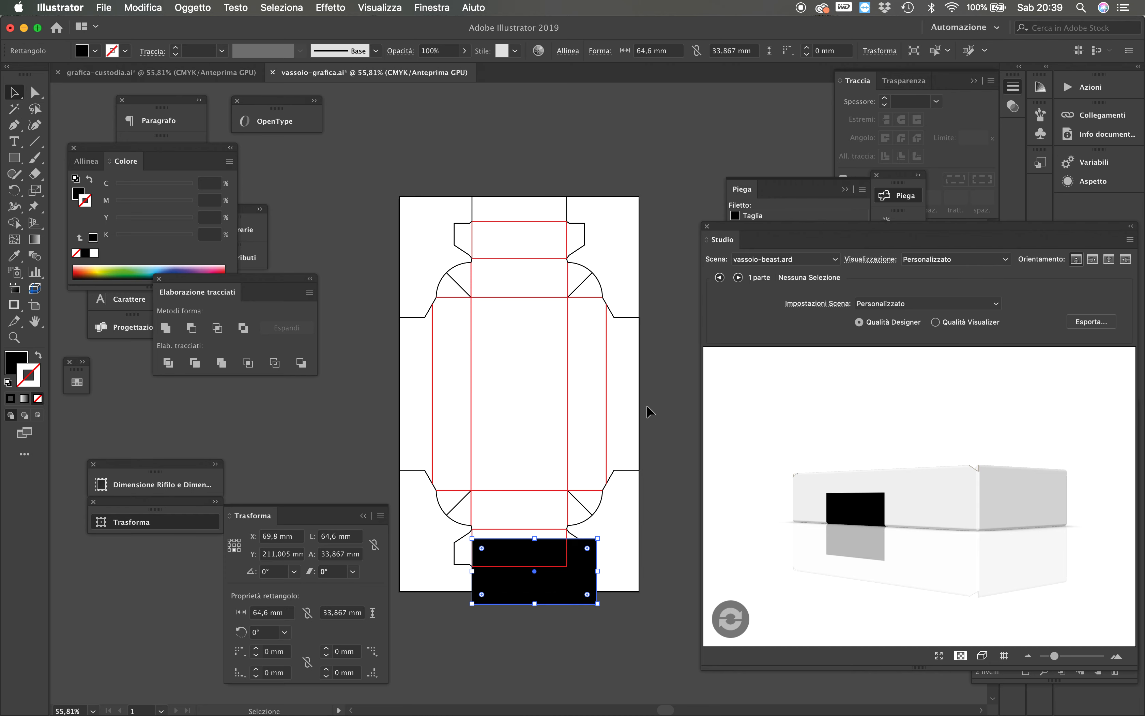
Set the tray document's preview scene to complessivo_flint_beast.zae and refresh the artwork on it
{"action": "left_click", "coordinate": [834, 259]}
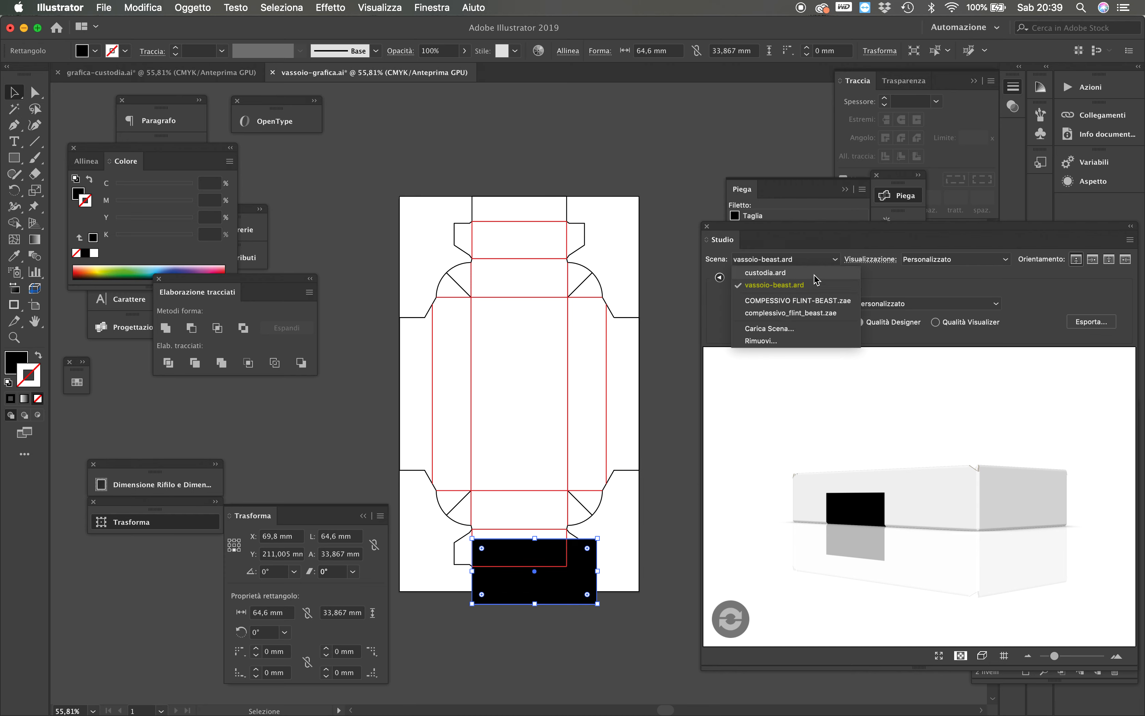
{"action": "key", "text": "Return"}
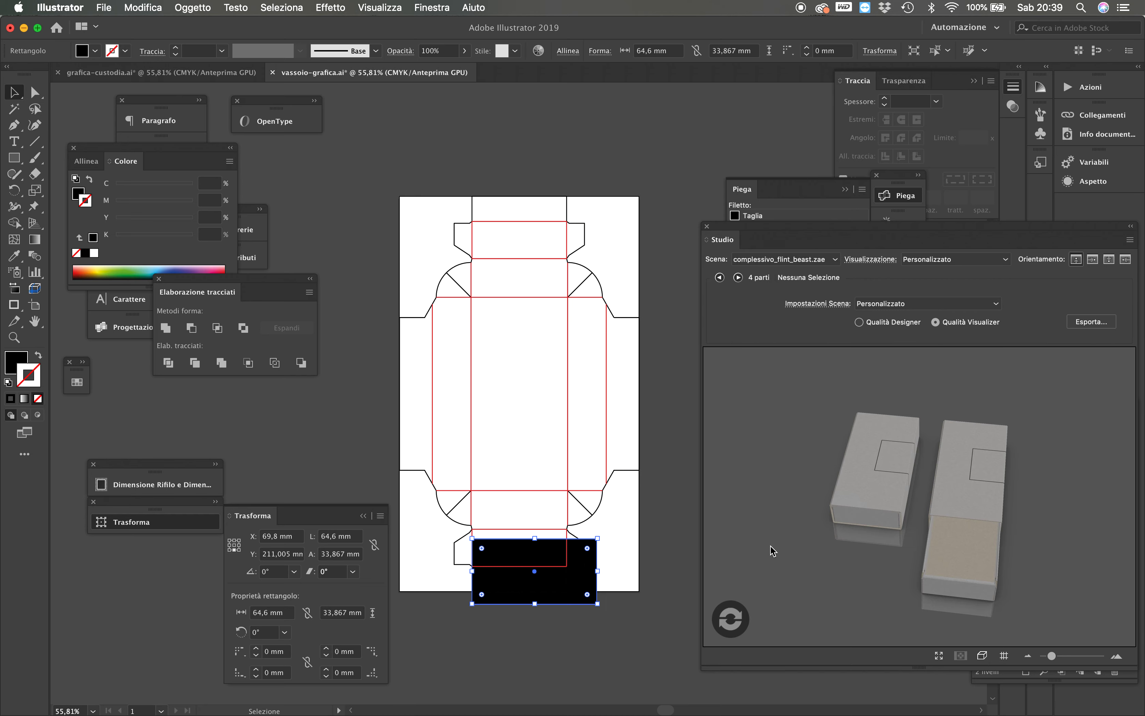
{"action": "left_click", "coordinate": [730, 620]}
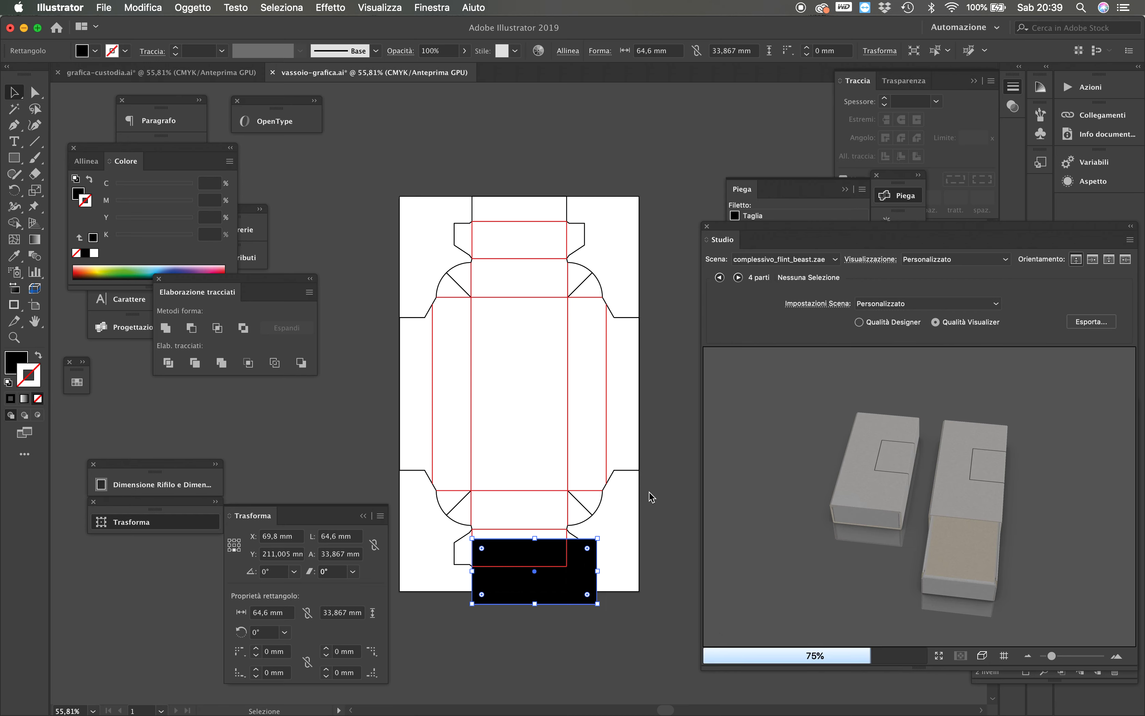
Enlarge the black rectangle to about 141 × 229 mm over the tray dieline, then refresh and turn the 3D preview
{"action": "left_click_drag", "start_coordinate": [534, 538], "coordinate": [552, 161]}
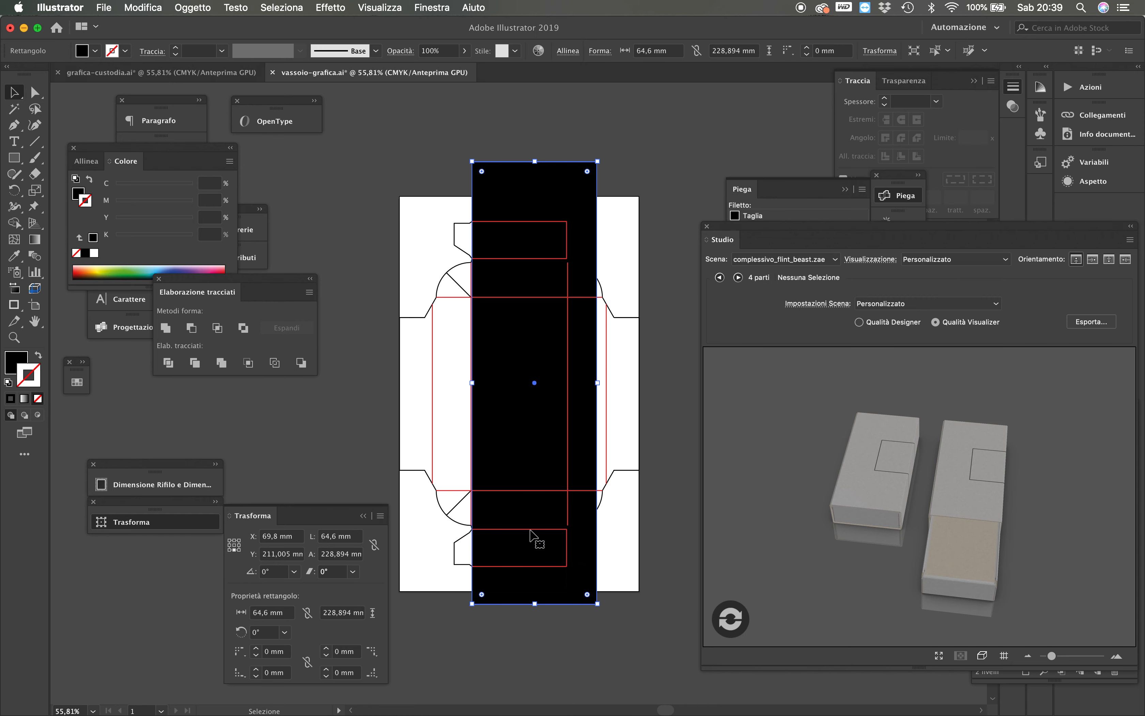
{"action": "left_click_drag", "start_coordinate": [472, 390], "coordinate": [400, 391]}
{"action": "left_click_drag", "start_coordinate": [597, 384], "coordinate": [672, 384]}
{"action": "left_click", "coordinate": [733, 627]}
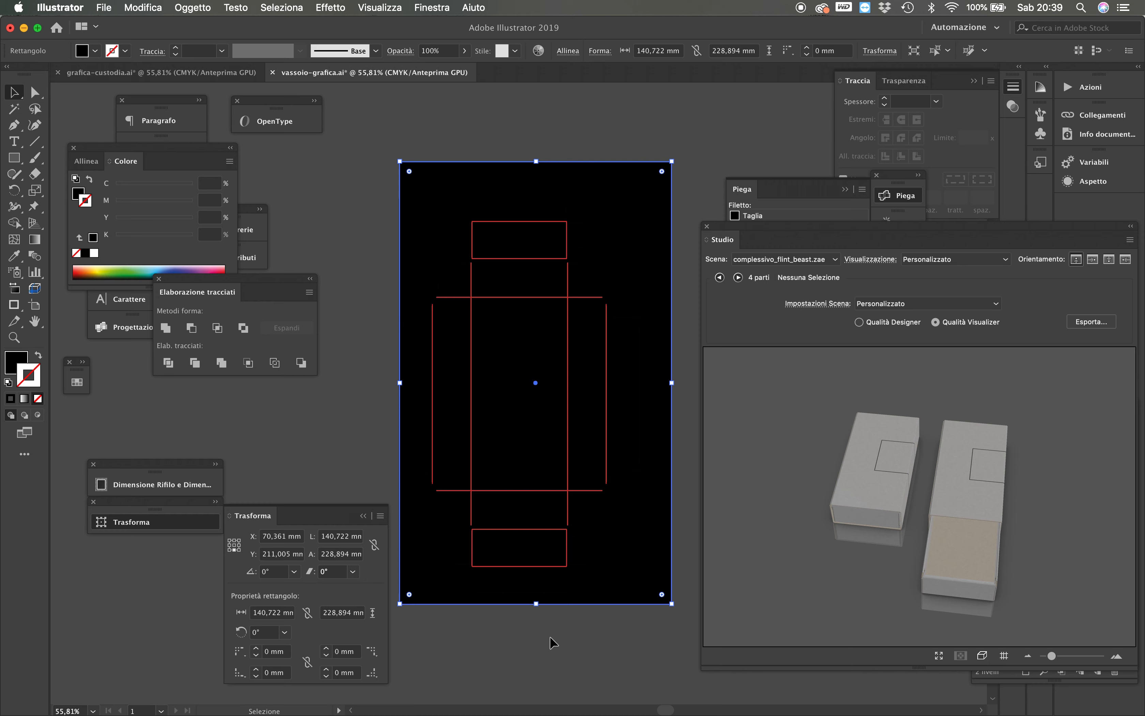
{"action": "left_click_drag", "start_coordinate": [901, 600], "coordinate": [804, 553]}
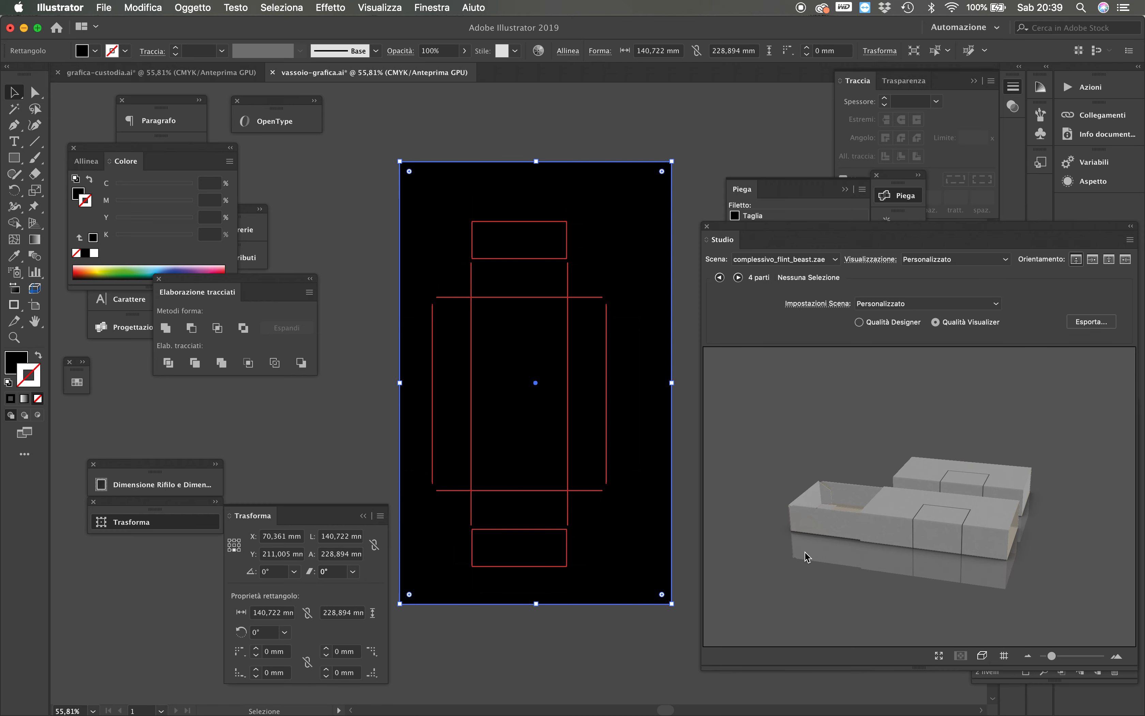
Shift the black rectangle left to about X 60.5 mm, refresh the preview and turn it to view the boxes from below
{"action": "left_click_drag", "start_coordinate": [672, 384], "coordinate": [622, 379]}
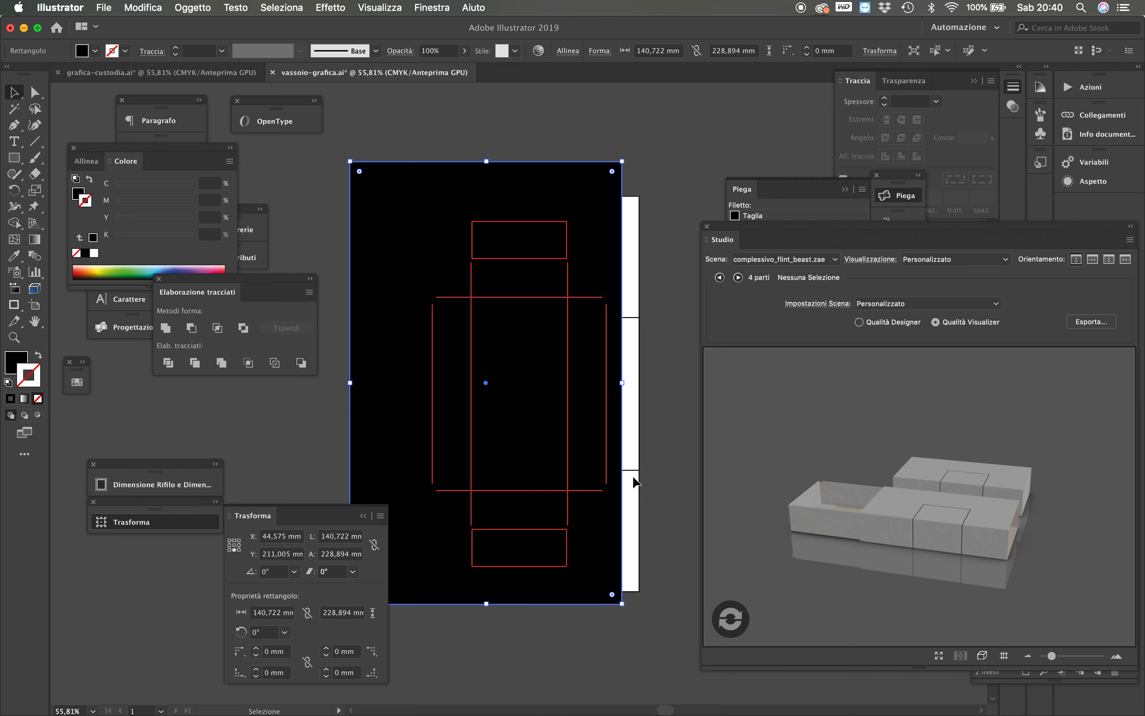
{"action": "left_click_drag", "start_coordinate": [626, 384], "coordinate": [639, 394]}
{"action": "left_click", "coordinate": [731, 619]}
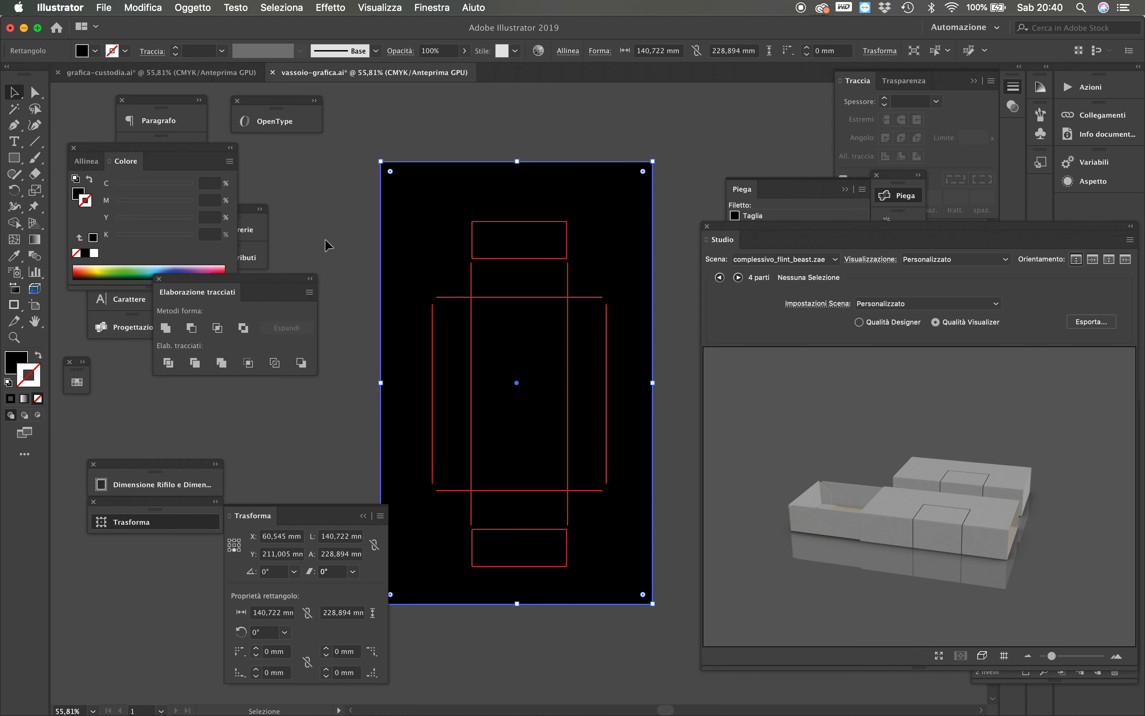
{"action": "left_click", "coordinate": [635, 114]}
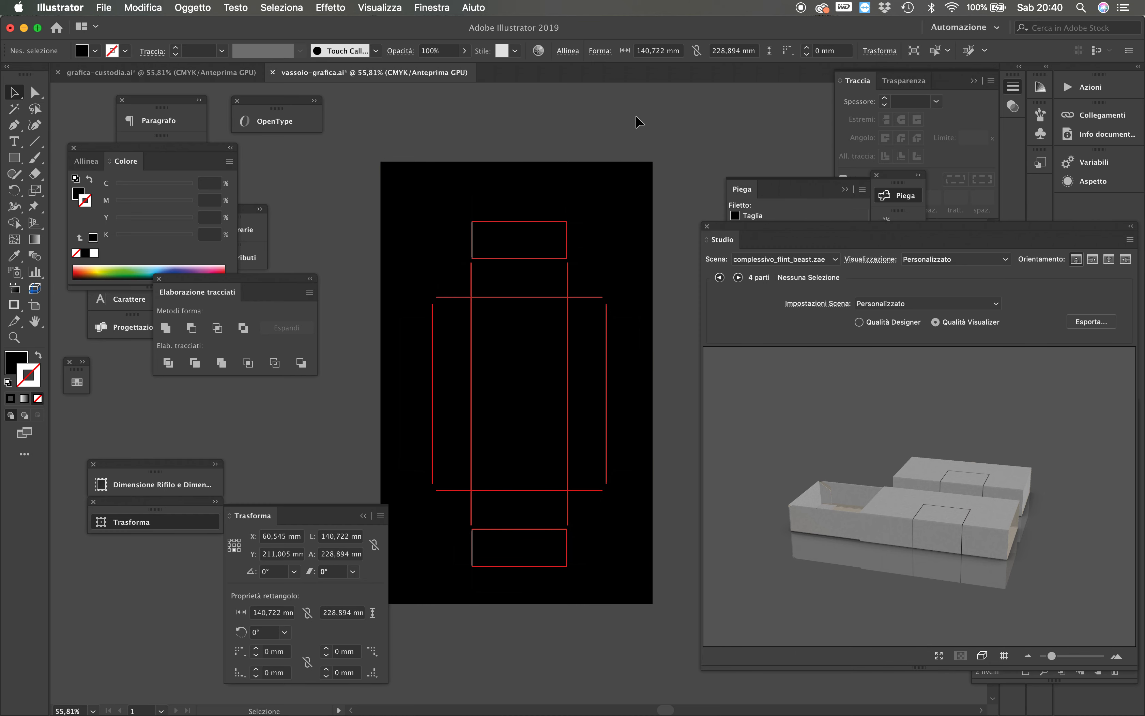
{"action": "left_click_drag", "start_coordinate": [797, 448], "coordinate": [831, 417]}
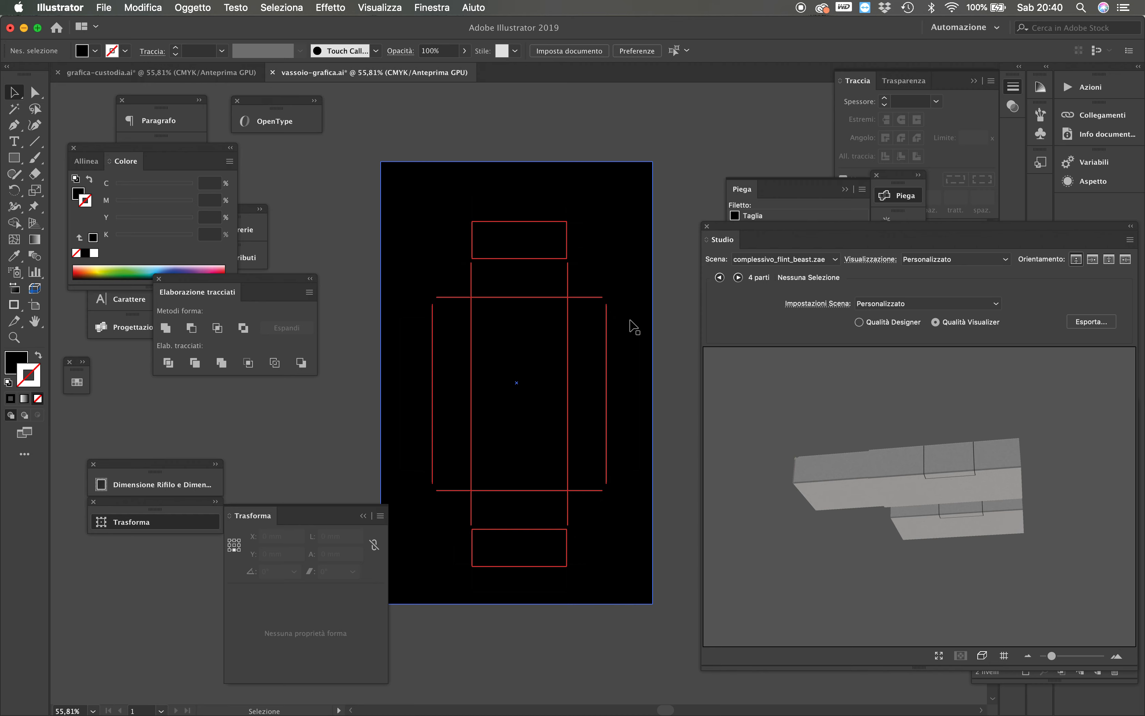
Narrow the black rectangle to about 91 mm wide from both sides and refresh the 3D preview
{"action": "left_click", "coordinate": [651, 385]}
{"action": "left_click_drag", "start_coordinate": [651, 385], "coordinate": [623, 384]}
{"action": "left_click_drag", "start_coordinate": [381, 382], "coordinate": [447, 383]}
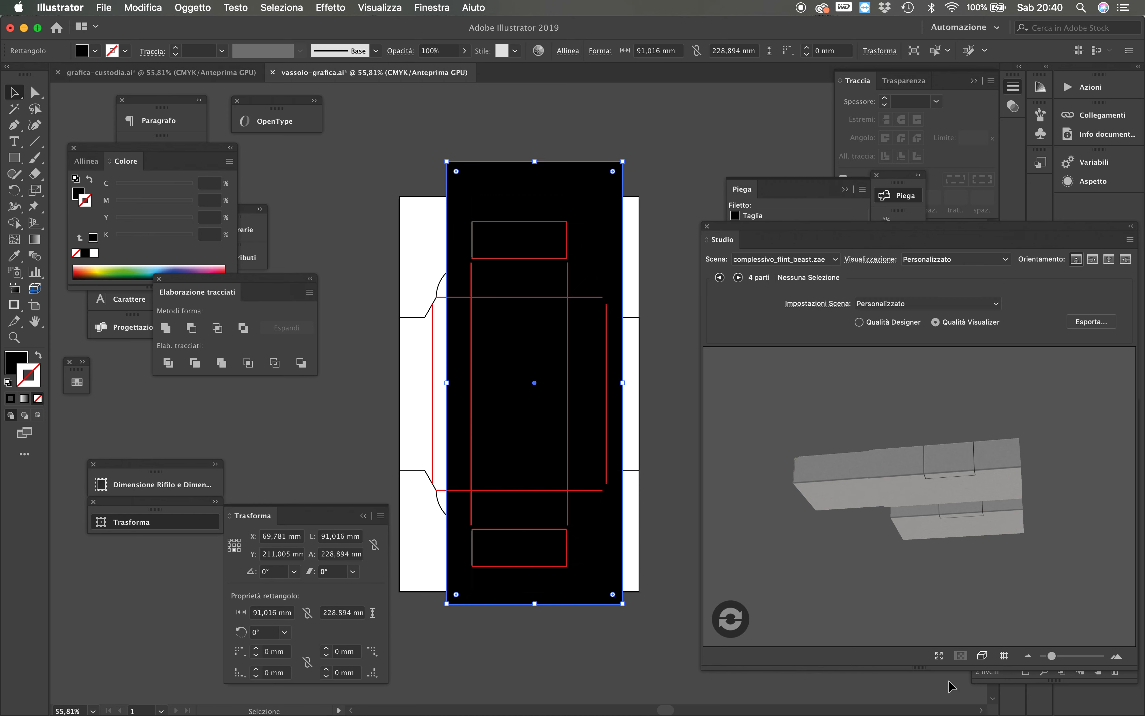
{"action": "left_click", "coordinate": [741, 617]}
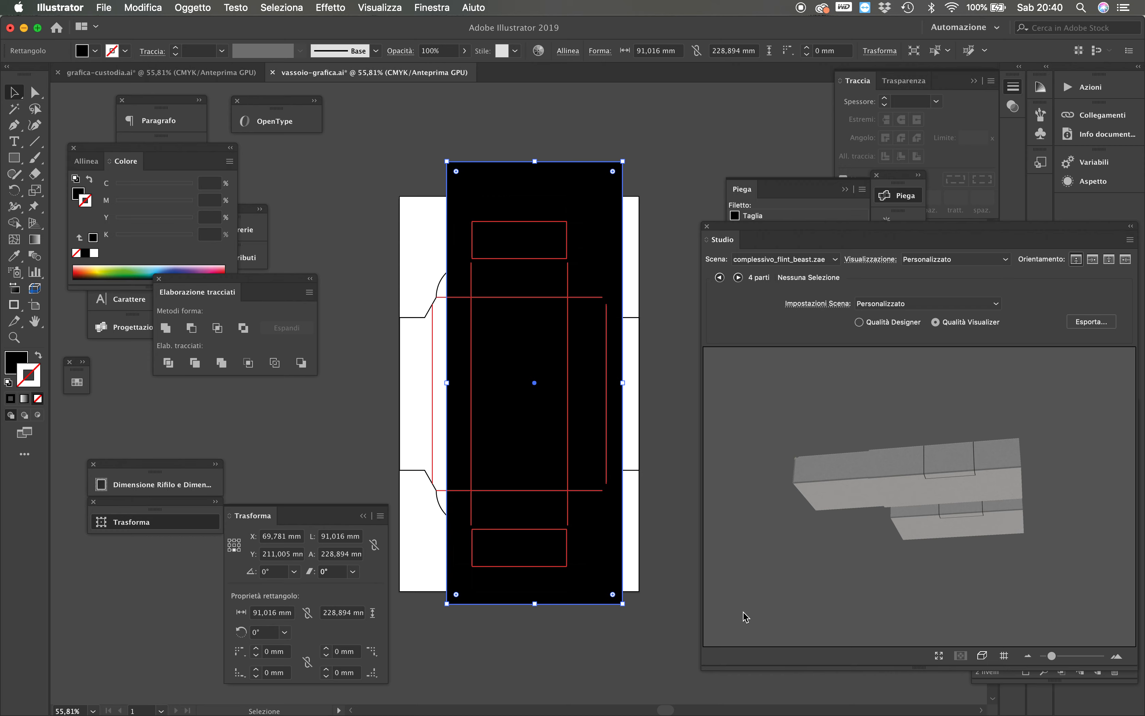
After checking the sleeve document, shorten the tray's black rectangle to about 82 mm high, refresh the preview and view the boxes from below
{"action": "left_click", "coordinate": [117, 76]}
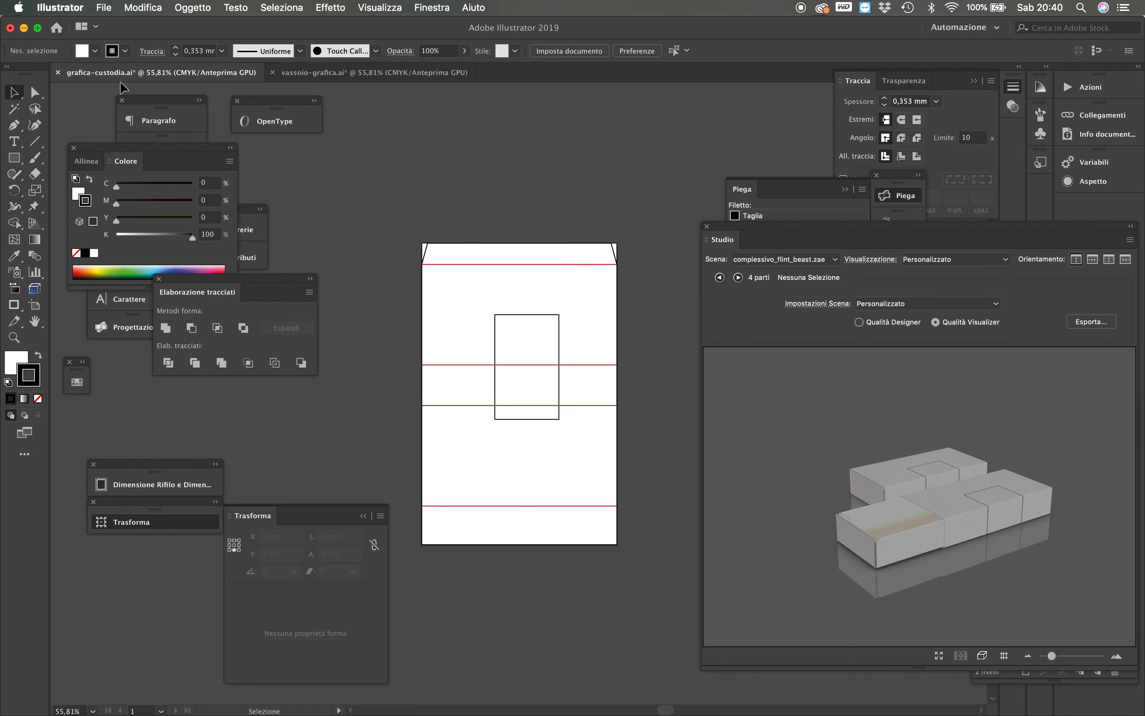
{"action": "left_click", "coordinate": [348, 72]}
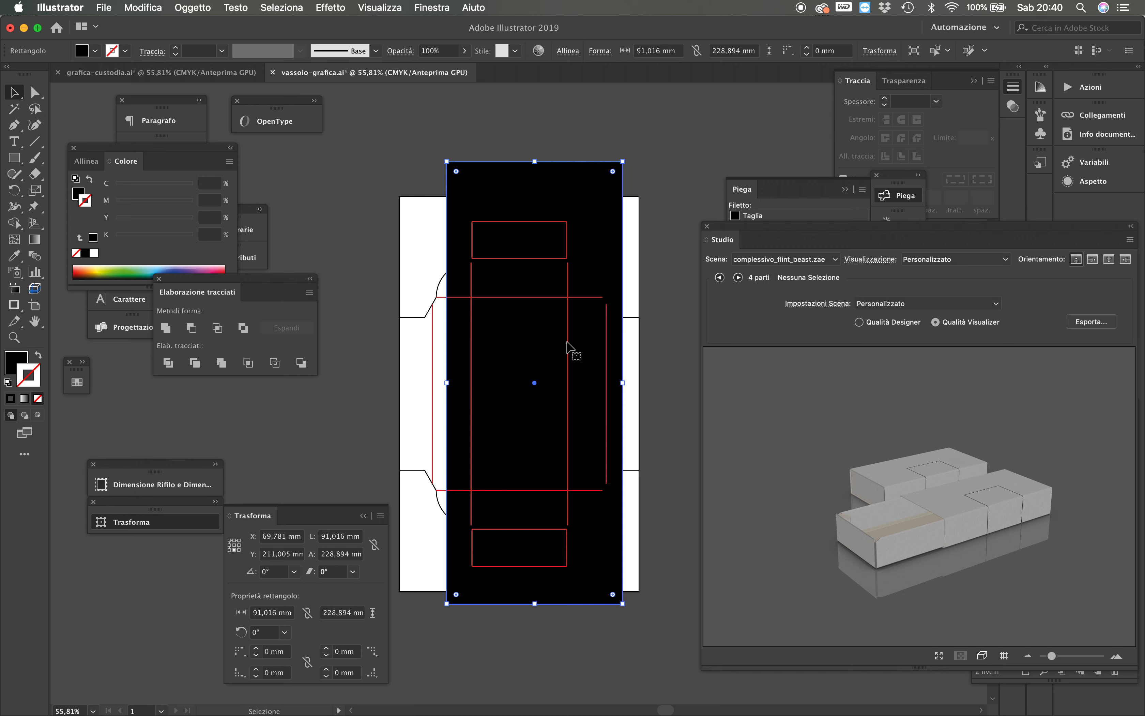
{"action": "left_click_drag", "start_coordinate": [537, 164], "coordinate": [558, 317]}
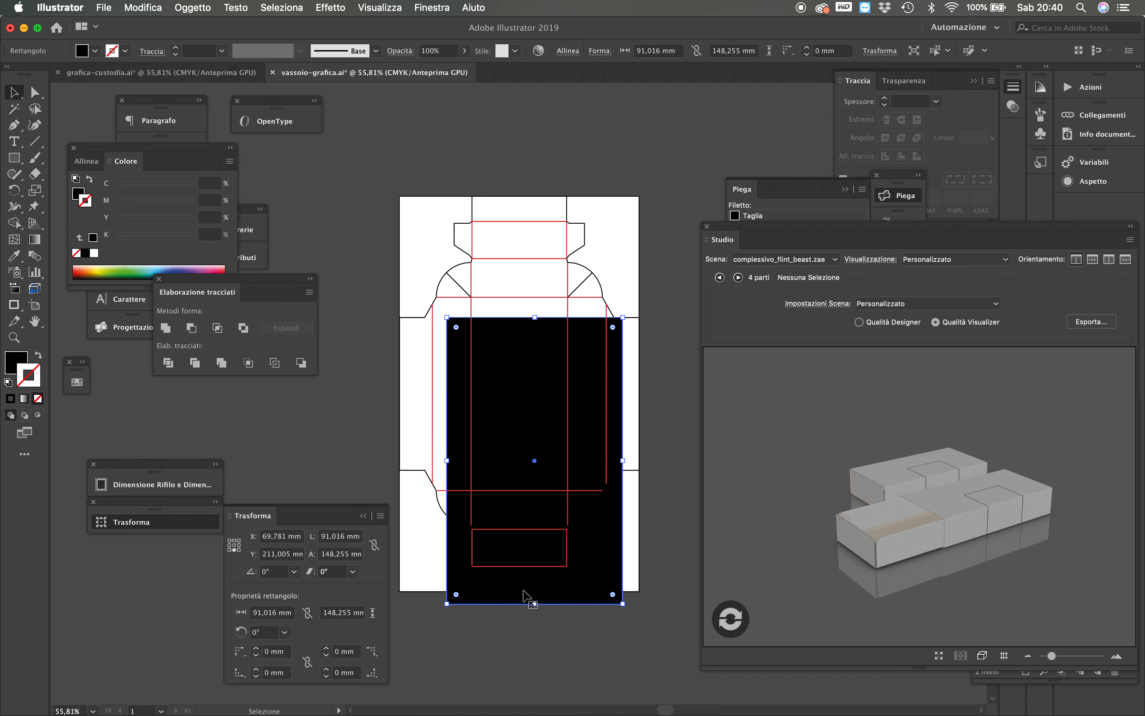
{"action": "left_click_drag", "start_coordinate": [534, 604], "coordinate": [538, 474]}
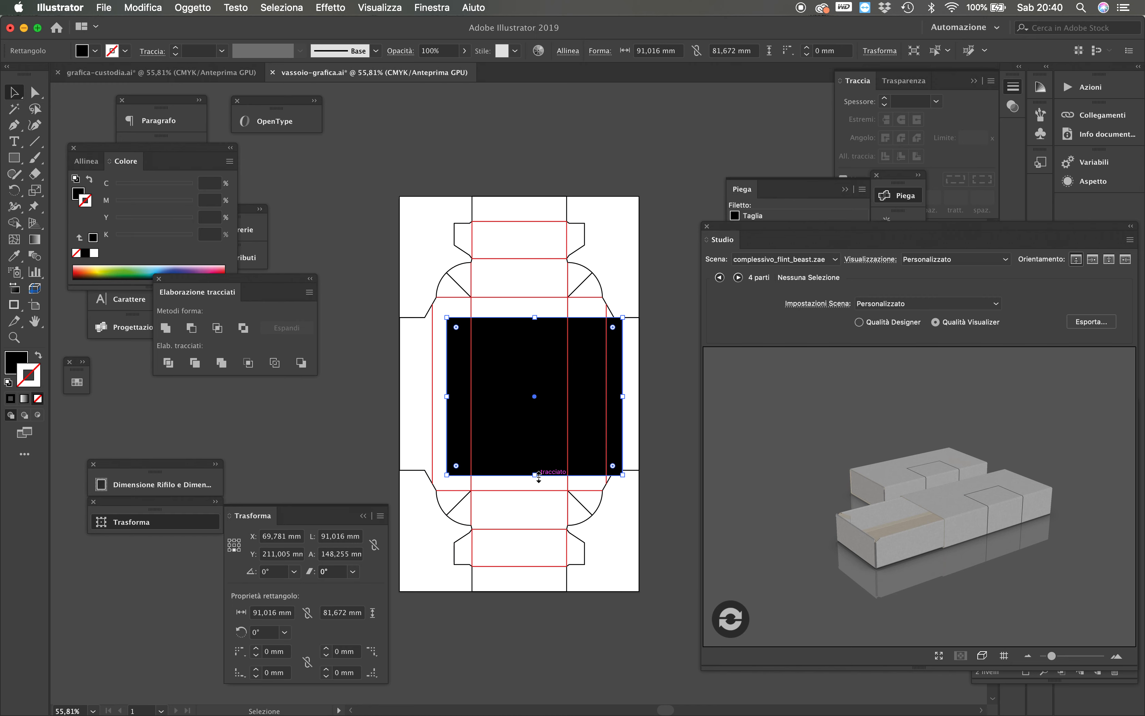
{"action": "left_click", "coordinate": [728, 618]}
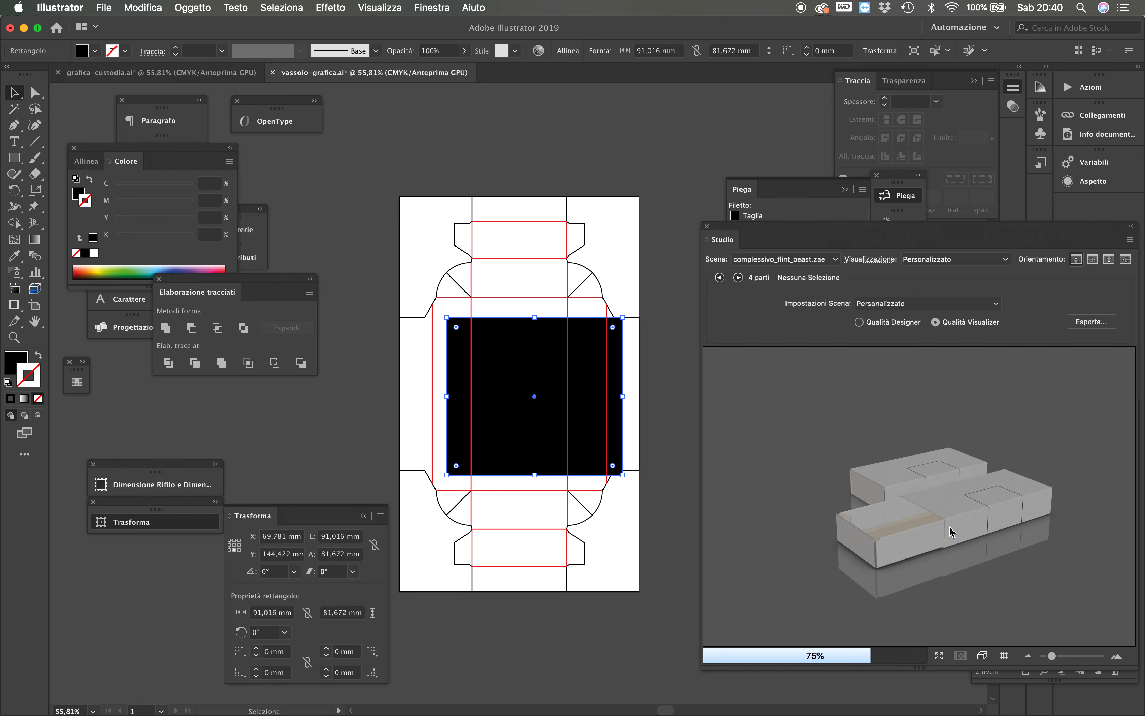
{"action": "left_click_drag", "start_coordinate": [888, 530], "coordinate": [901, 428]}
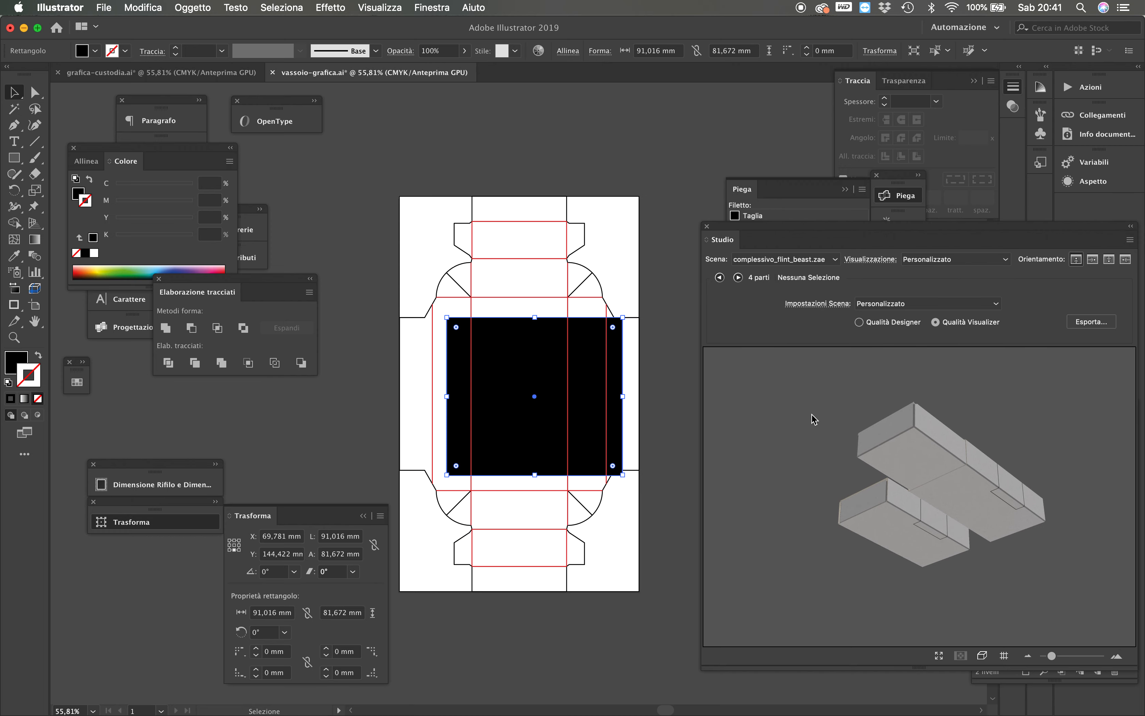
Replace the structural file's substrate with "film OPP o PE bianco opaco - matte", found by searching for "bianco", and refresh the 3D preview
{"action": "left_click", "coordinate": [432, 8]}
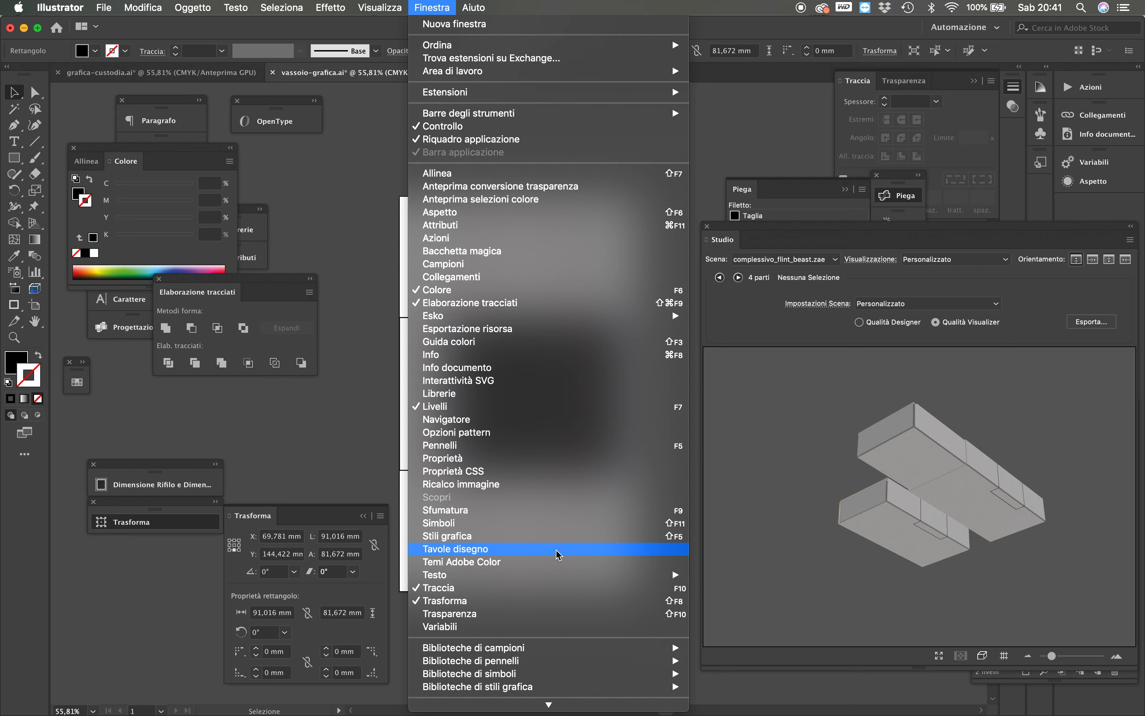
{"action": "mouse_move", "coordinate": [556, 320]}
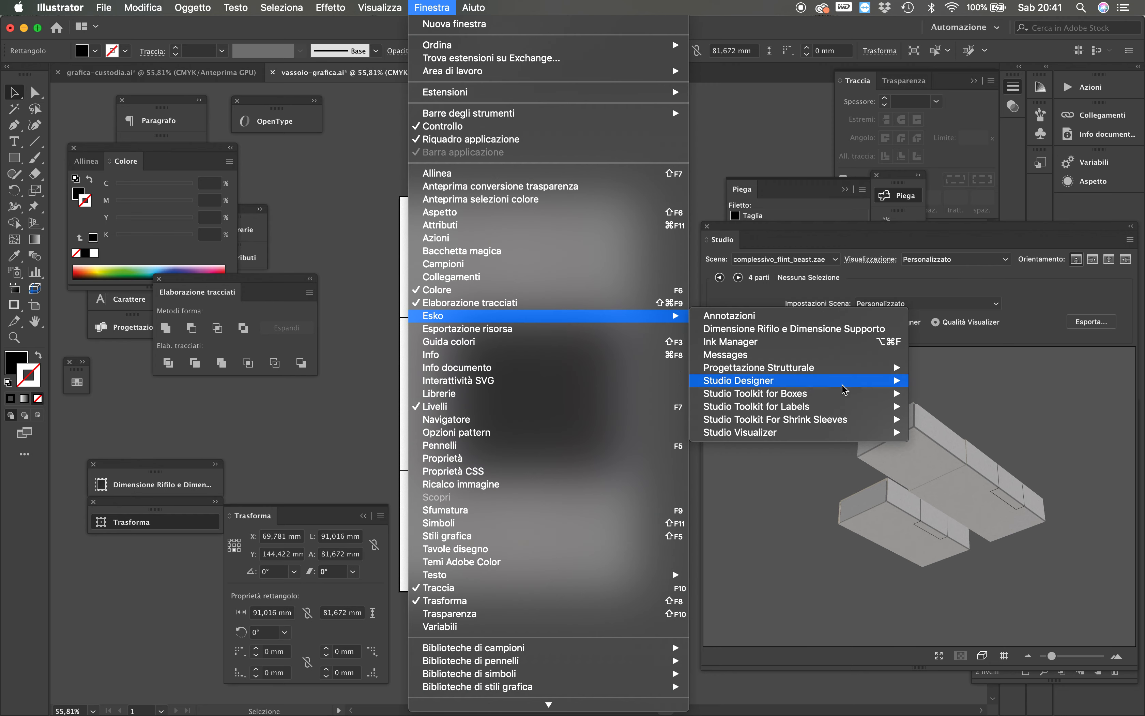
{"action": "mouse_move", "coordinate": [802, 436]}
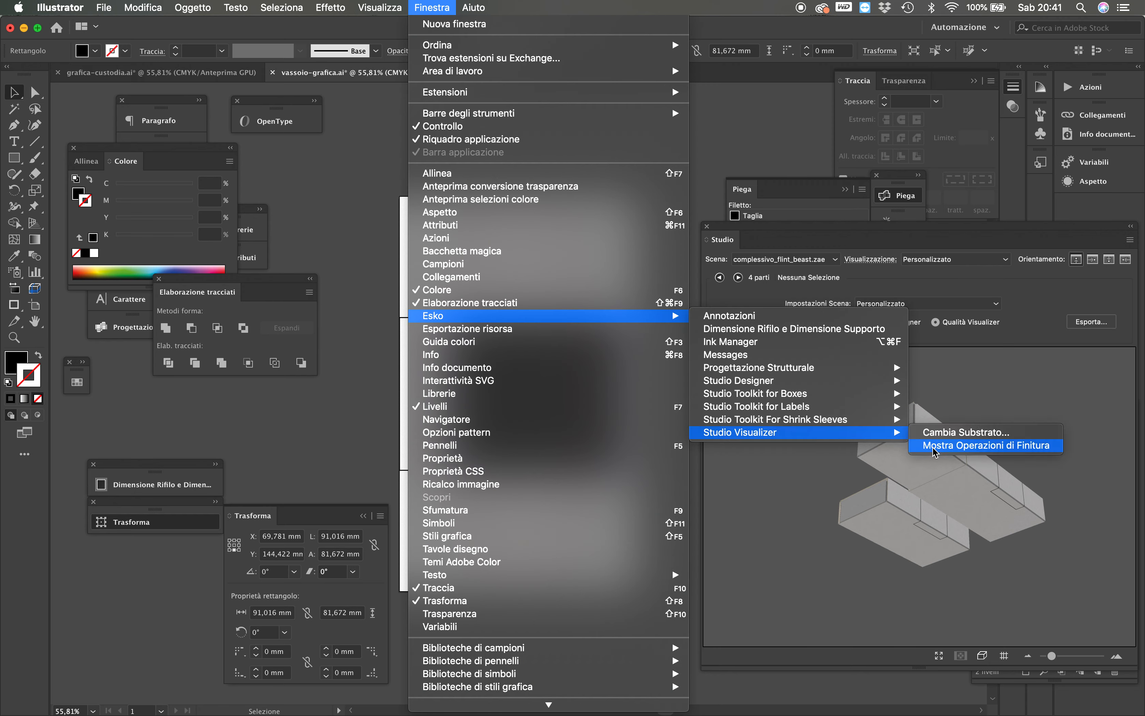
{"action": "left_click", "coordinate": [934, 433]}
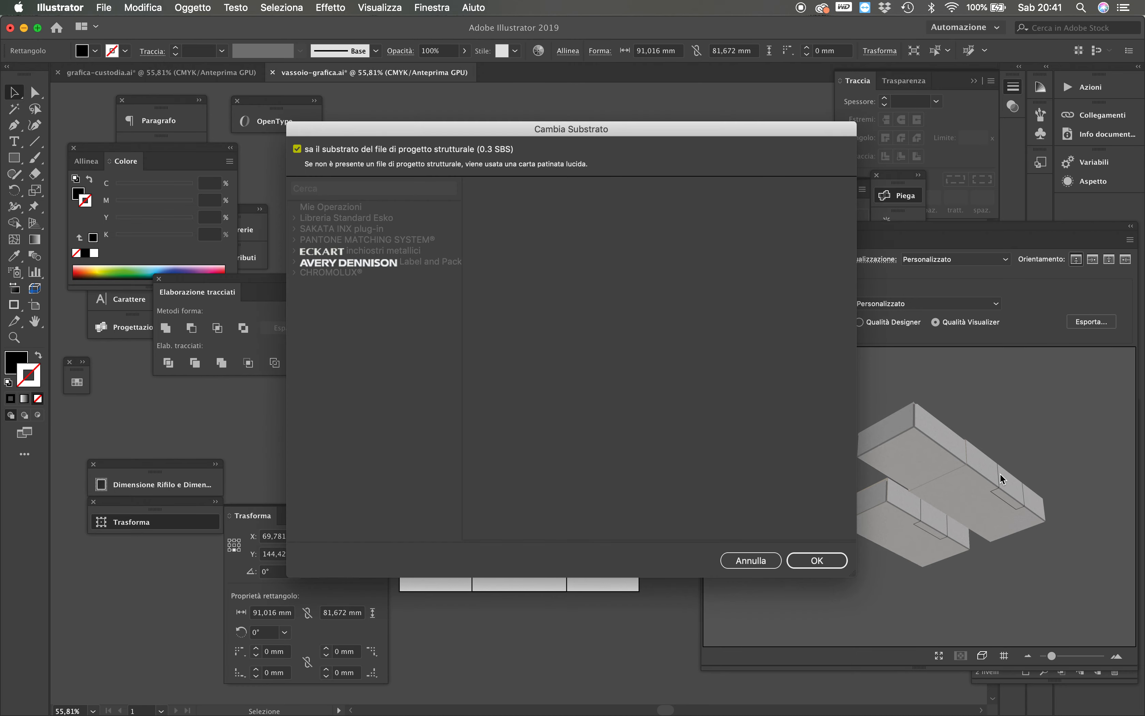
{"action": "left_click", "coordinate": [312, 151]}
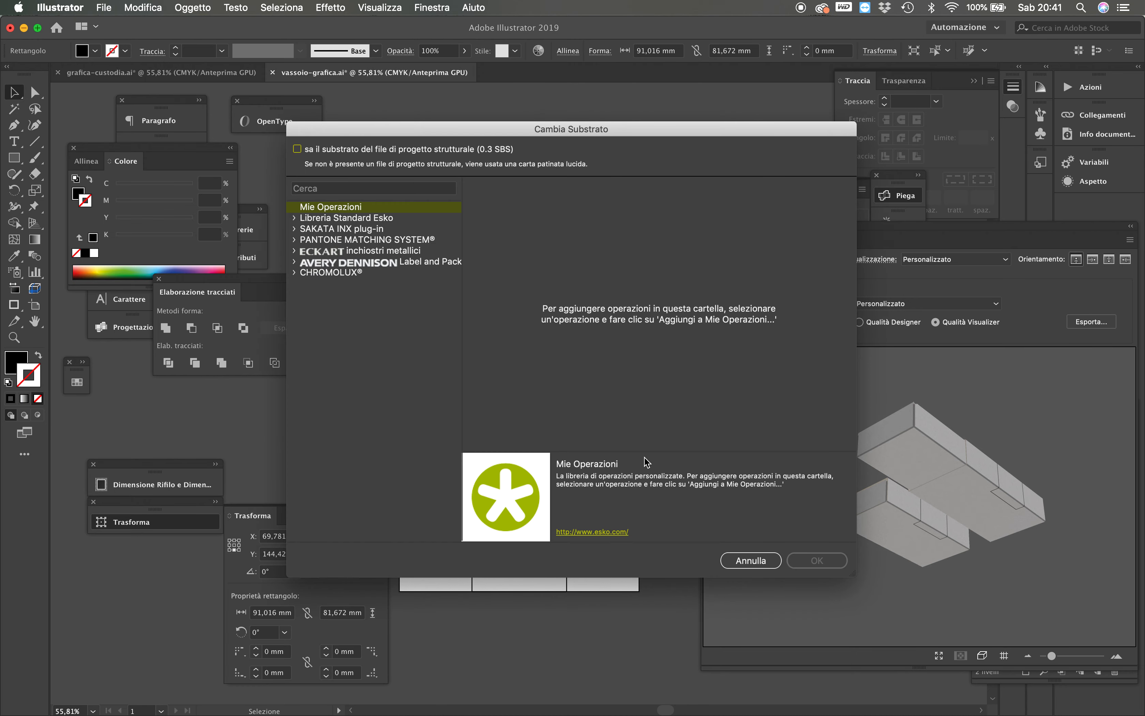
{"action": "left_click", "coordinate": [360, 190]}
{"action": "type", "text": "bianco"}
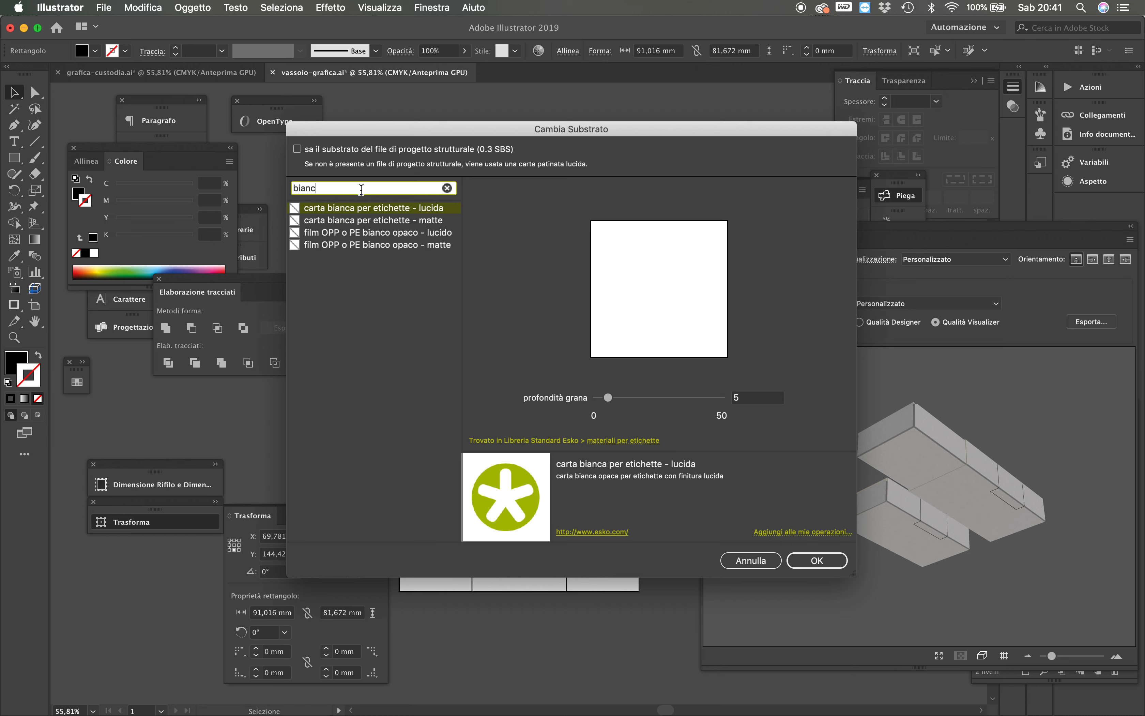
{"action": "left_click", "coordinate": [445, 221]}
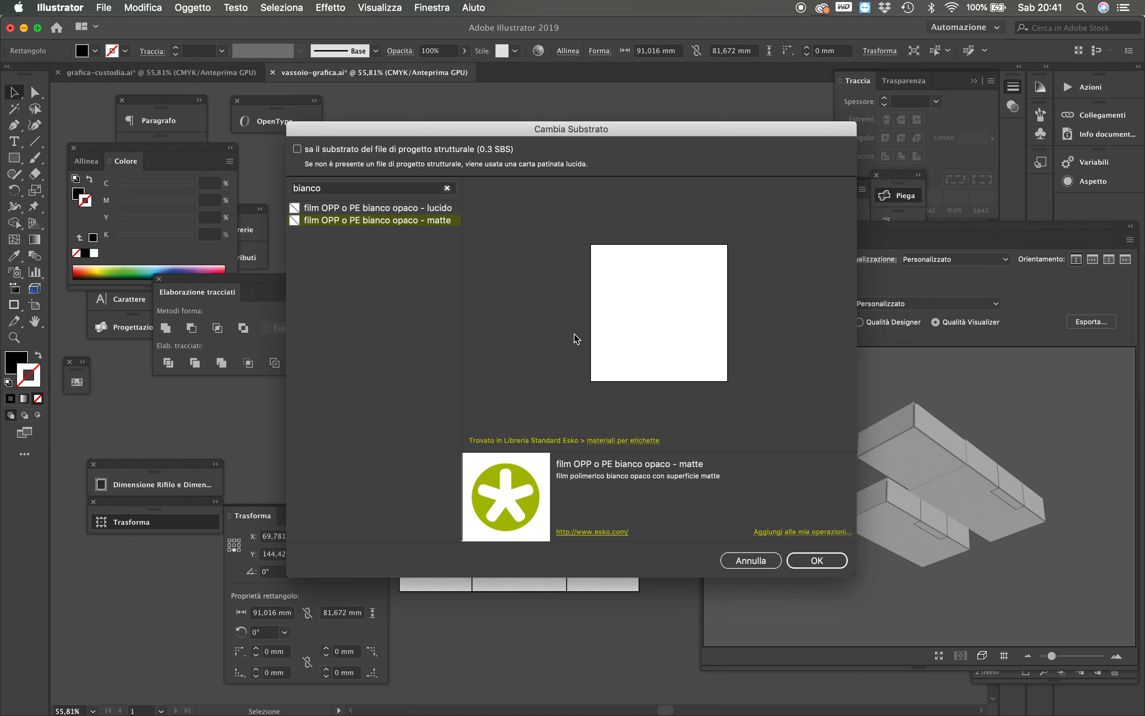
{"action": "left_click", "coordinate": [817, 560]}
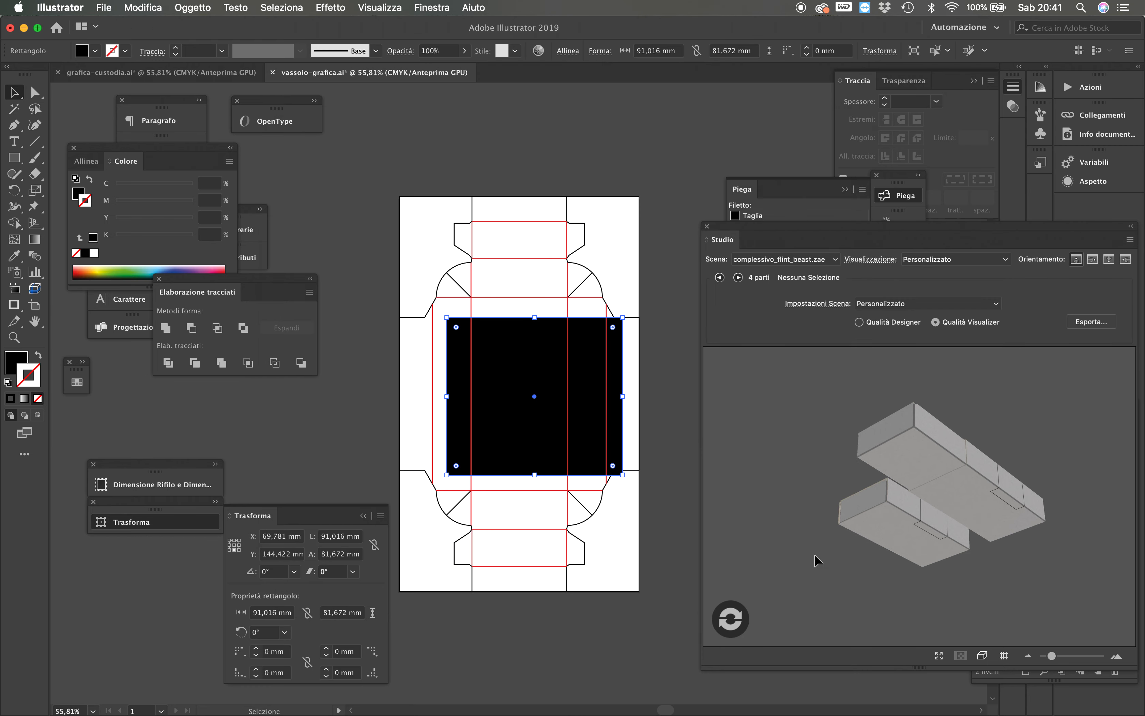
{"action": "left_click", "coordinate": [742, 611]}
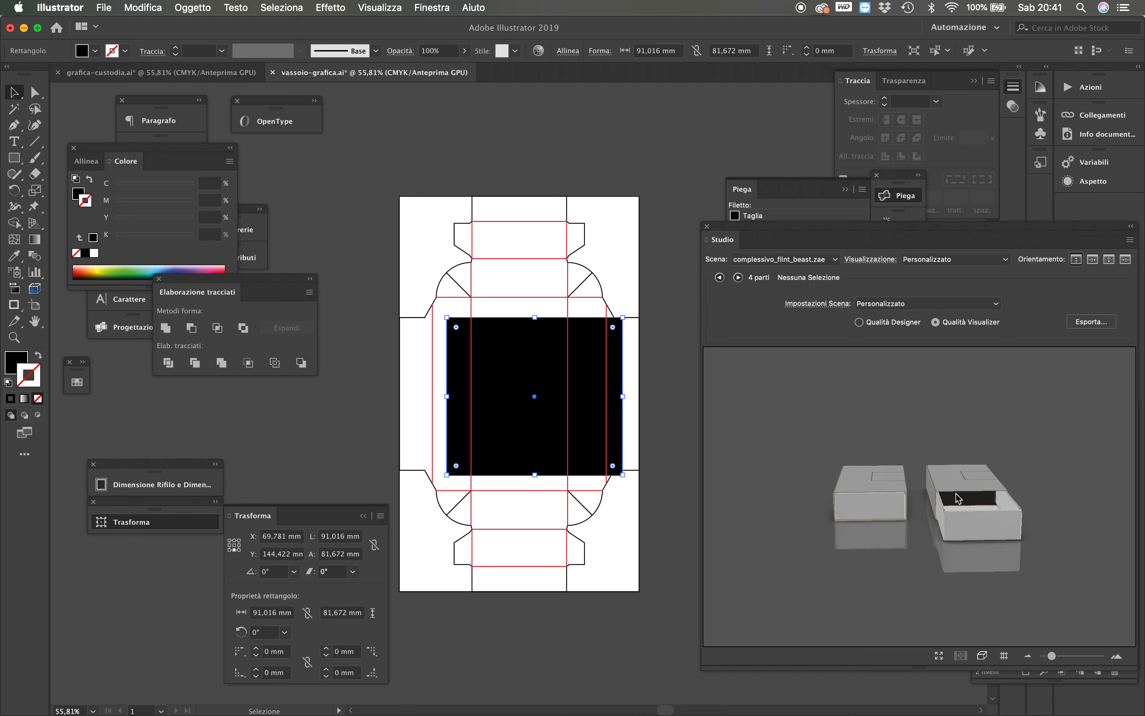
View the boxes from below and select the open tray's base panel in the 3D preview to locate it on the full dieline
{"action": "left_click_drag", "start_coordinate": [943, 493], "coordinate": [920, 472]}
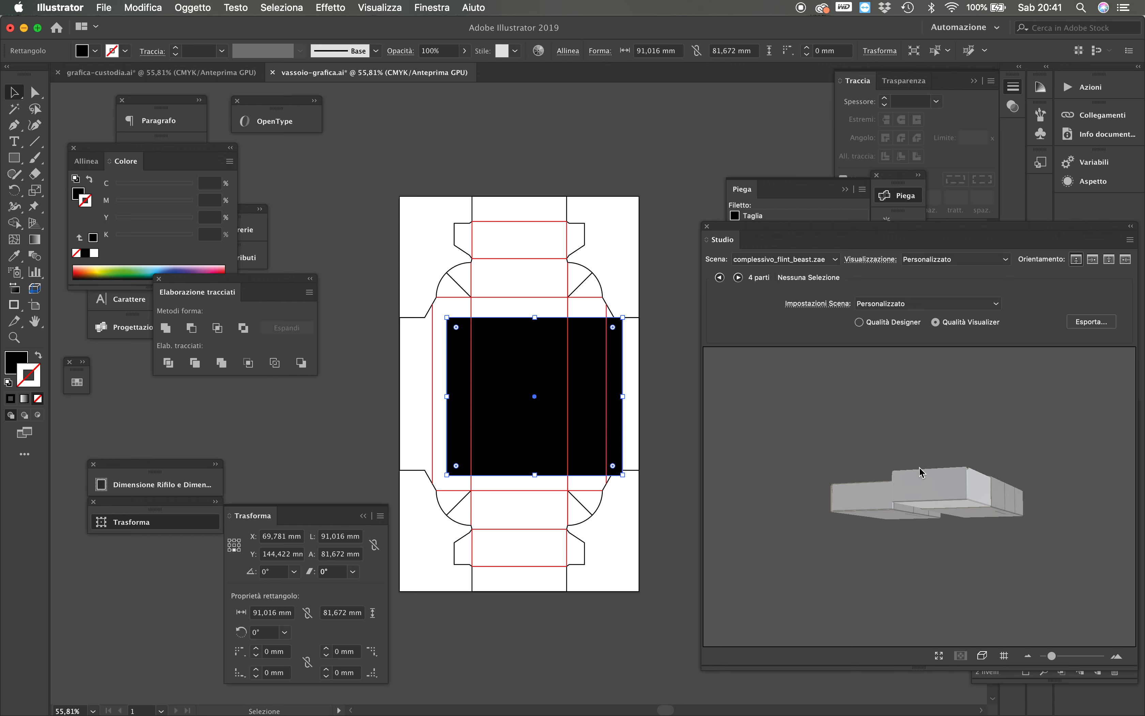
{"action": "left_click", "coordinate": [926, 483]}
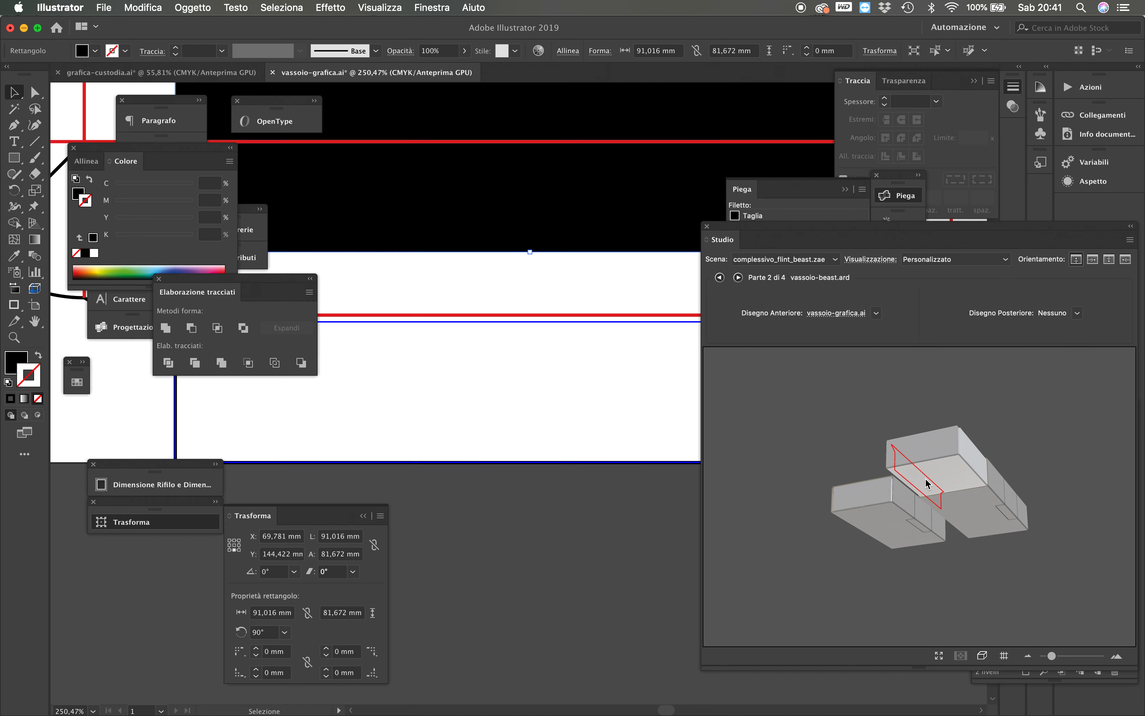
{"action": "left_click", "coordinate": [961, 473]}
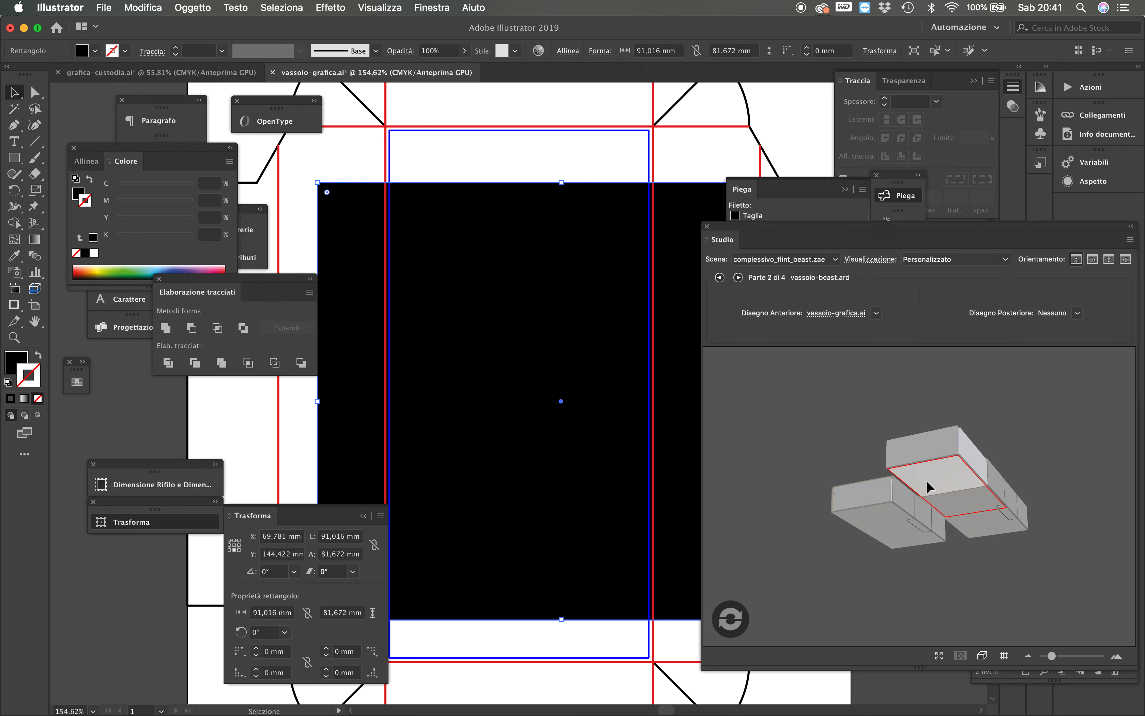
{"action": "key", "text": "super+alt+space"}
{"action": "left_click", "coordinate": [566, 306]}
{"action": "left_click", "coordinate": [592, 411]}
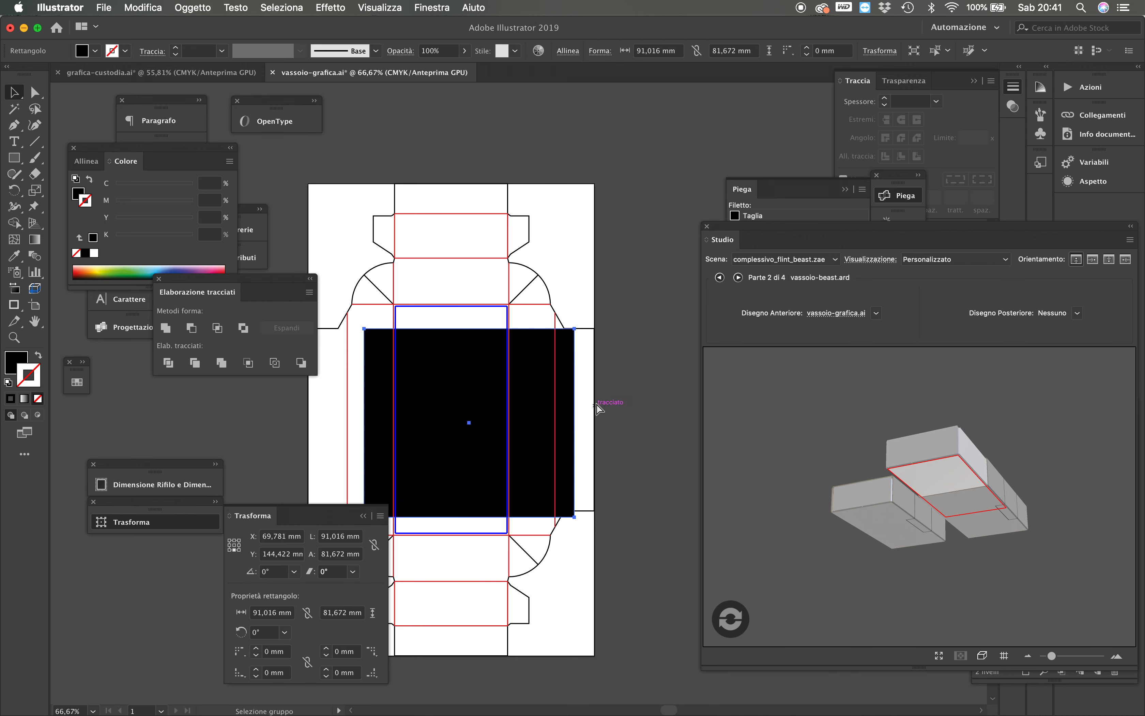
Extend the black rectangle at both ends to about 104 mm high so it covers the tray's base panel, and refresh the preview
{"action": "left_click_drag", "start_coordinate": [471, 328], "coordinate": [469, 298]}
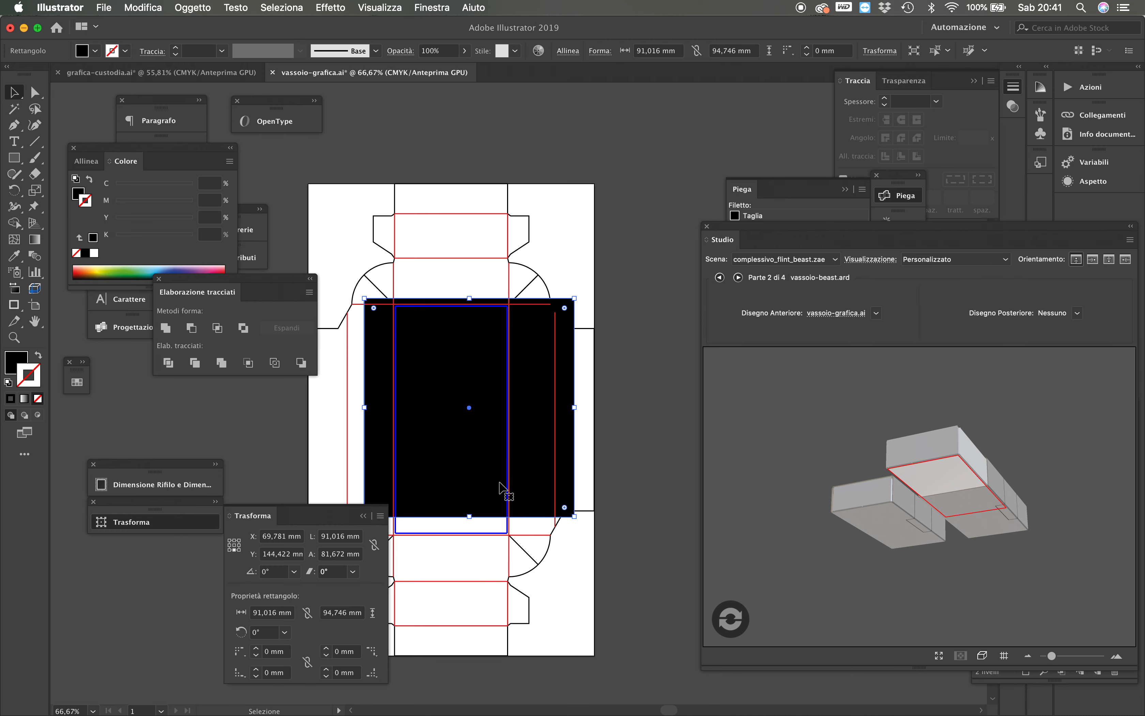
{"action": "left_click_drag", "start_coordinate": [470, 517], "coordinate": [470, 538]}
{"action": "left_click", "coordinate": [739, 620]}
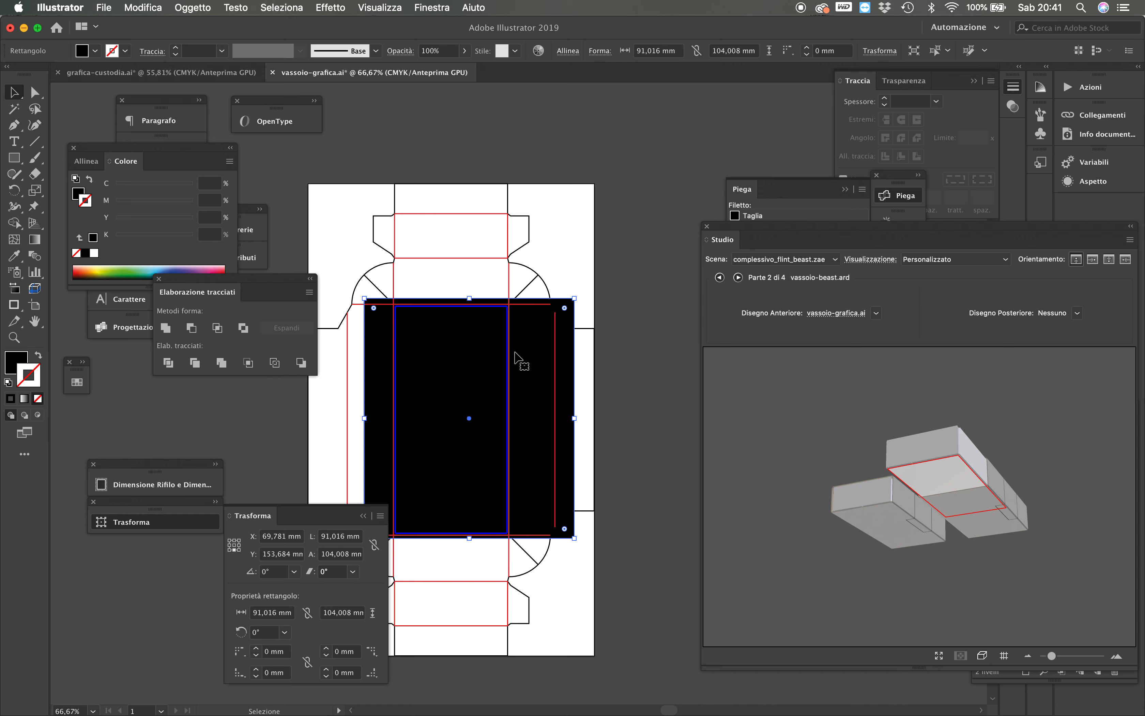
Narrow the black rectangle from both sides to about 50.5 mm wide over the tray's base panel and refresh the 3D preview
{"action": "left_click_drag", "start_coordinate": [574, 417], "coordinate": [517, 419]}
{"action": "left_click", "coordinate": [727, 619]}
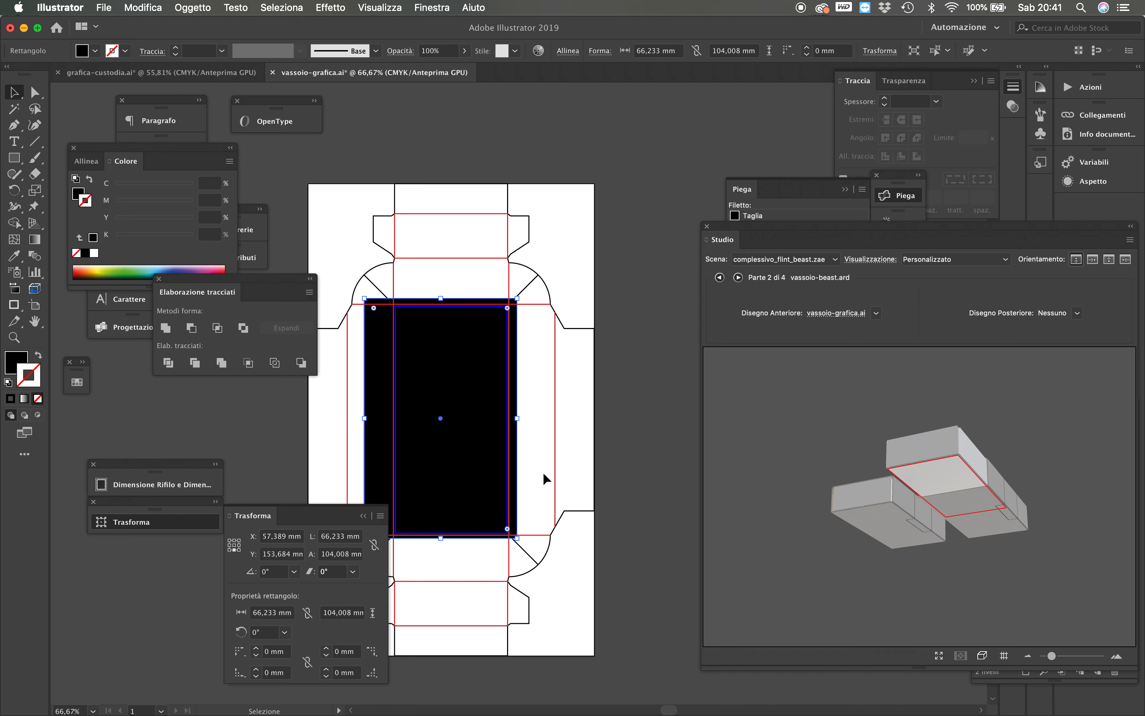
{"action": "left_click_drag", "start_coordinate": [365, 418], "coordinate": [400, 418]}
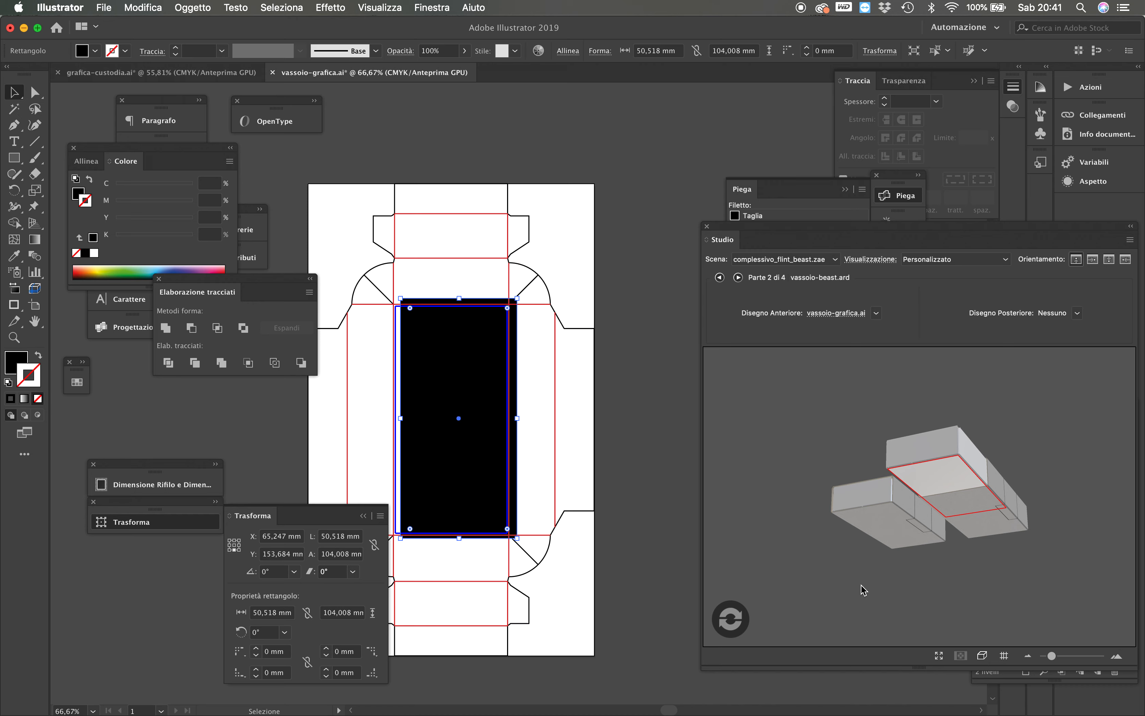
{"action": "left_click", "coordinate": [732, 618]}
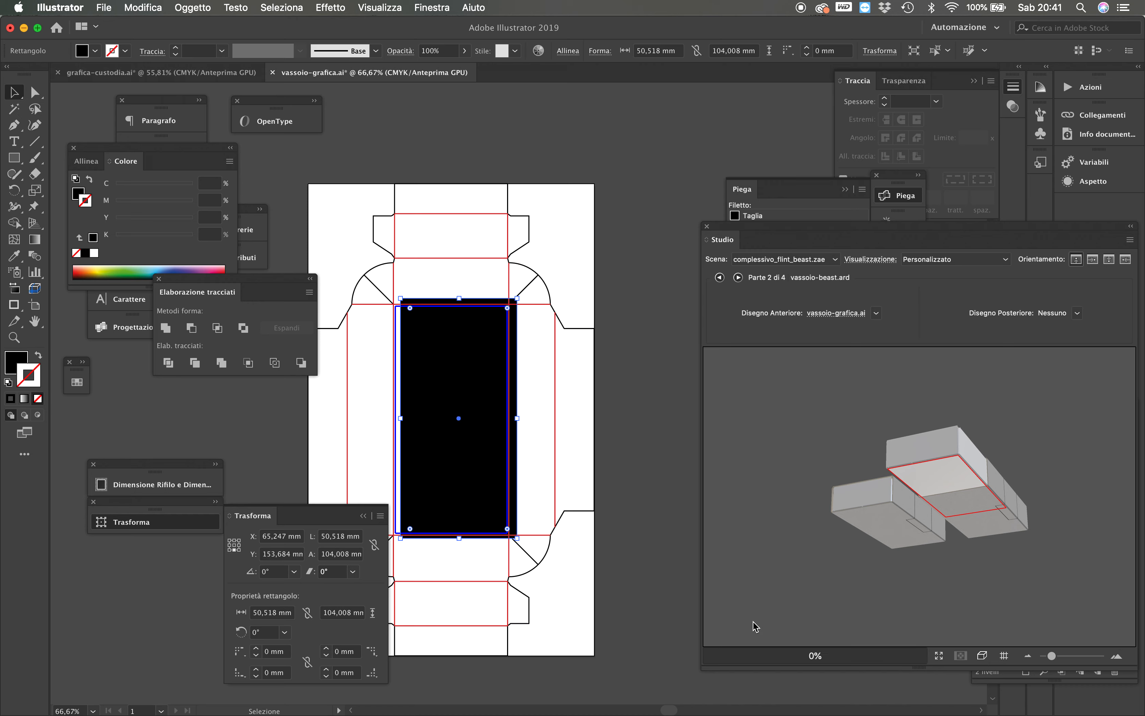